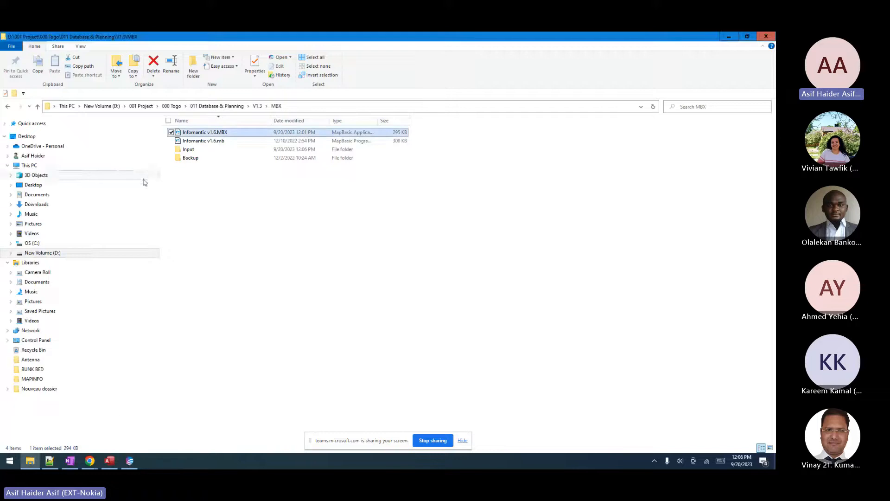
Open the Input folder inside MBX and select the file SITE - ALL 2023.txt.
{"action": "left_click", "coordinate": [182, 152]}
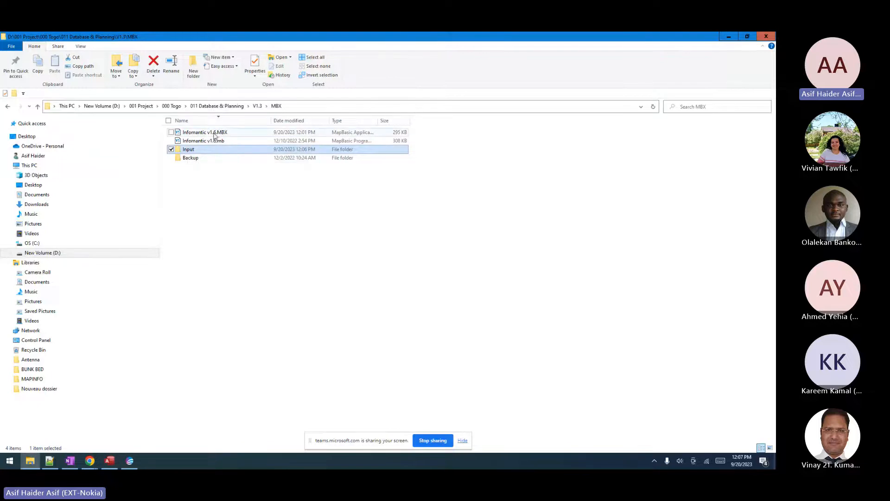
{"action": "double_click", "coordinate": [192, 154]}
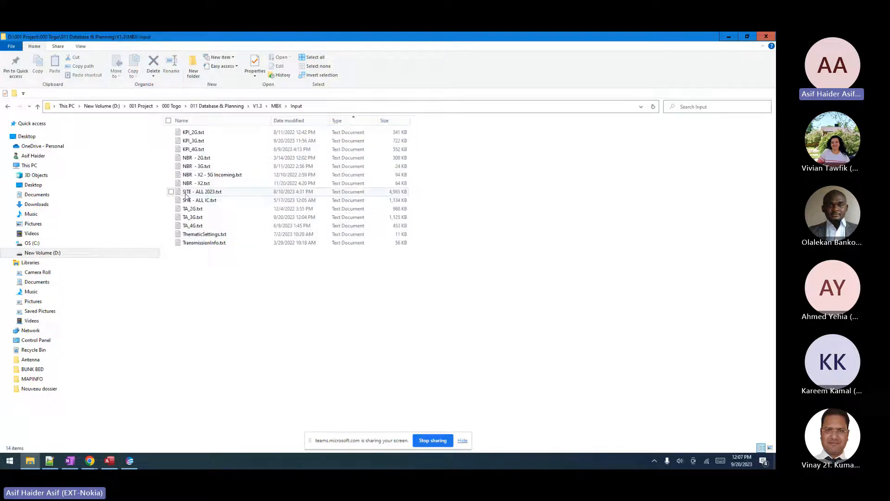
{"action": "left_click", "coordinate": [195, 194]}
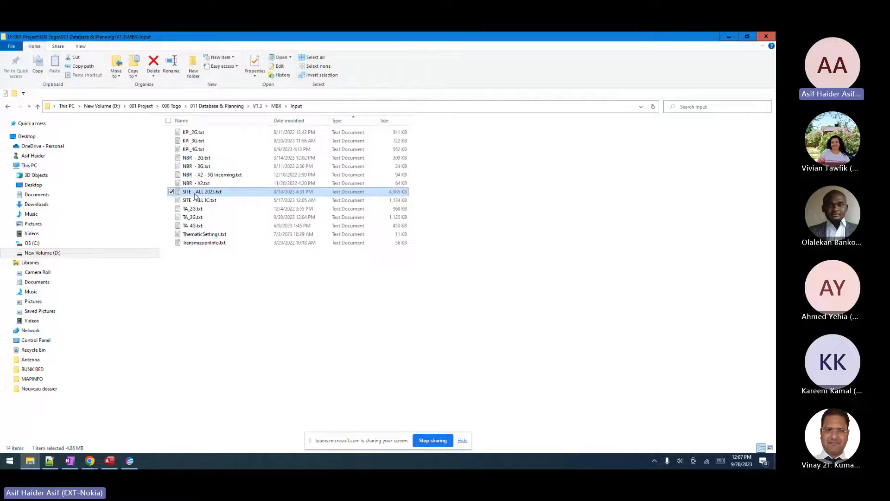
Switch to MapInfo Pro and import the site database from SITE - ALL 2023.txt with the Infomantic tool.
{"action": "left_click", "coordinate": [129, 461]}
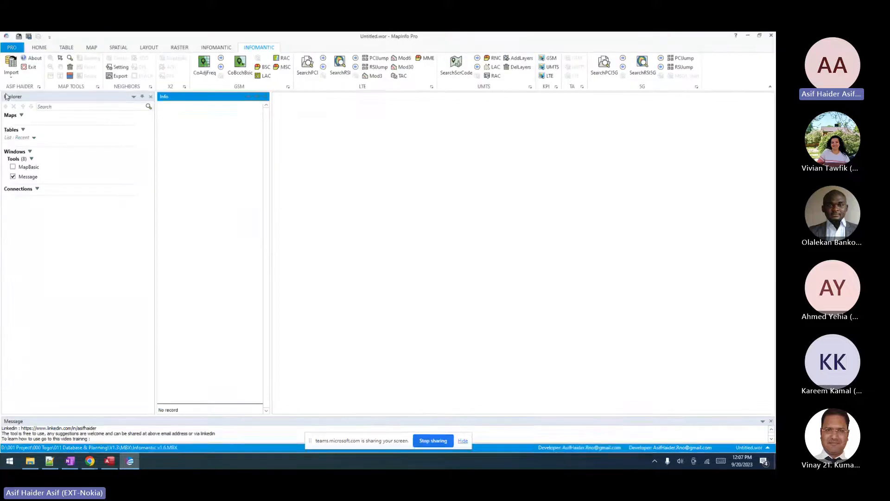
{"action": "left_click", "coordinate": [11, 68]}
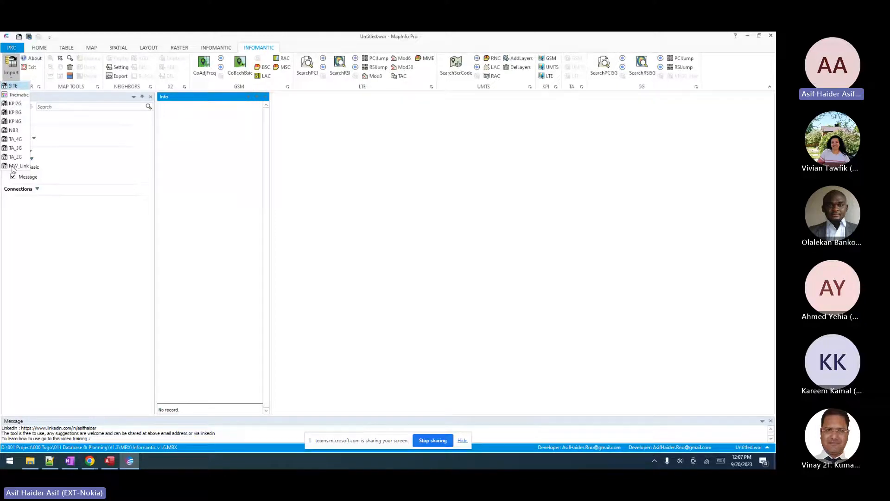
{"action": "left_click", "coordinate": [14, 86]}
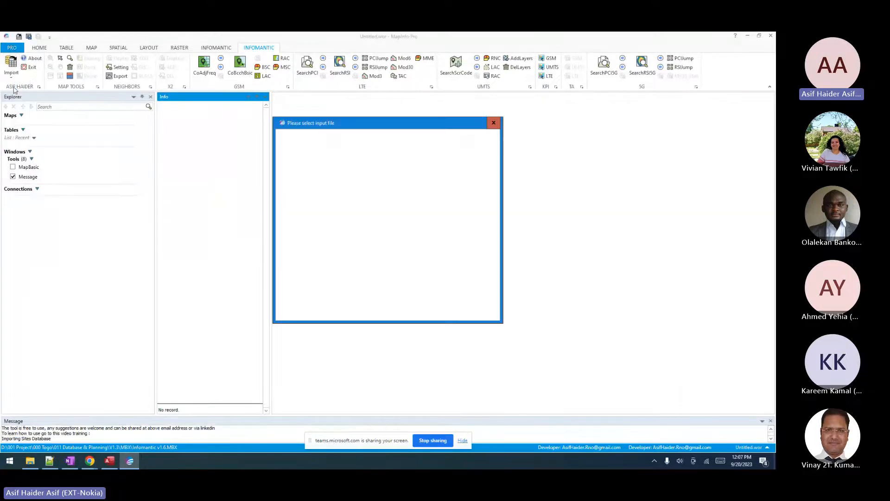
{"action": "left_click", "coordinate": [357, 171]}
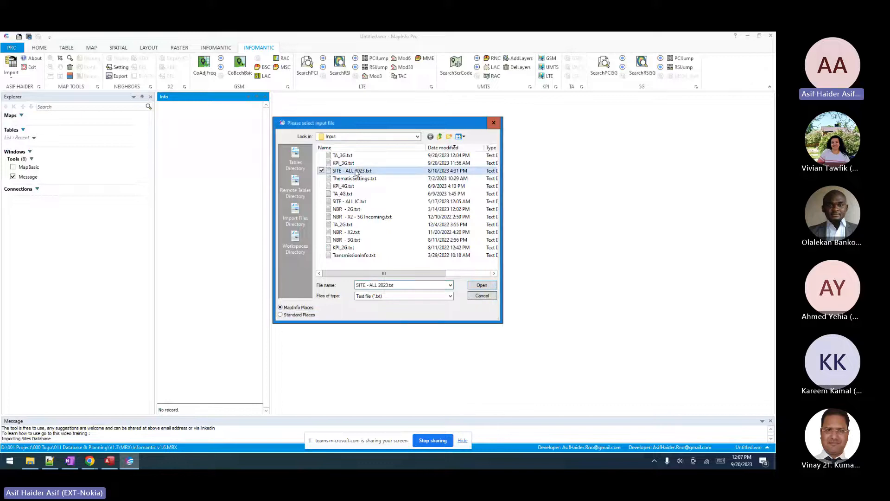
{"action": "left_click", "coordinate": [480, 286]}
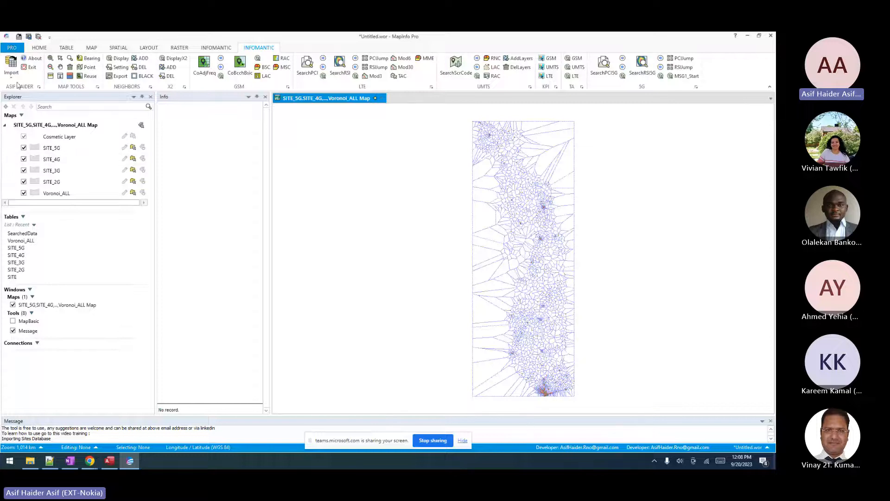
Hide the Voronoi_ALL and SITE_5G layers around the dense site cluster in the map's south.
{"action": "left_click", "coordinate": [51, 58]}
{"action": "left_click_drag", "start_coordinate": [535, 397], "coordinate": [565, 399]}
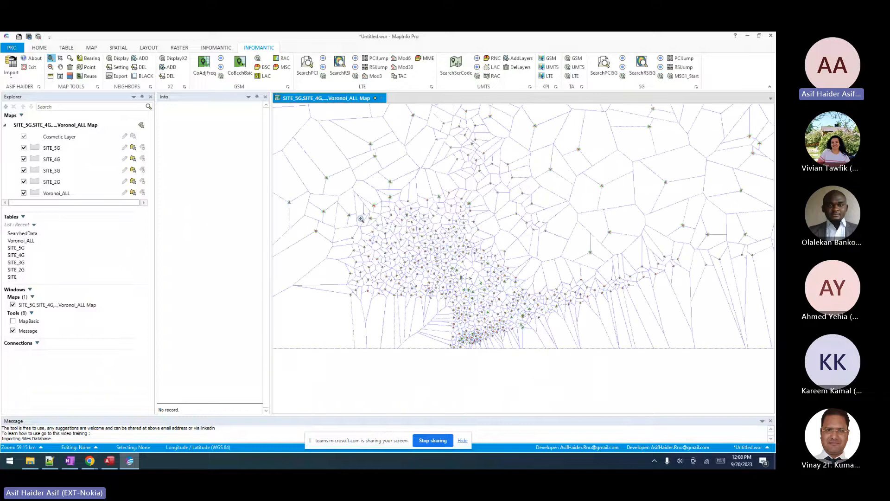
{"action": "left_click", "coordinate": [552, 336]}
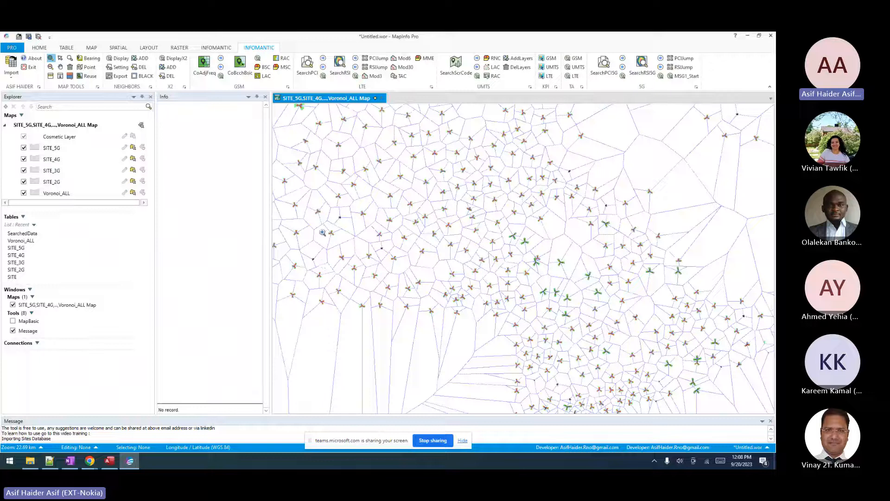
{"action": "left_click", "coordinate": [24, 194]}
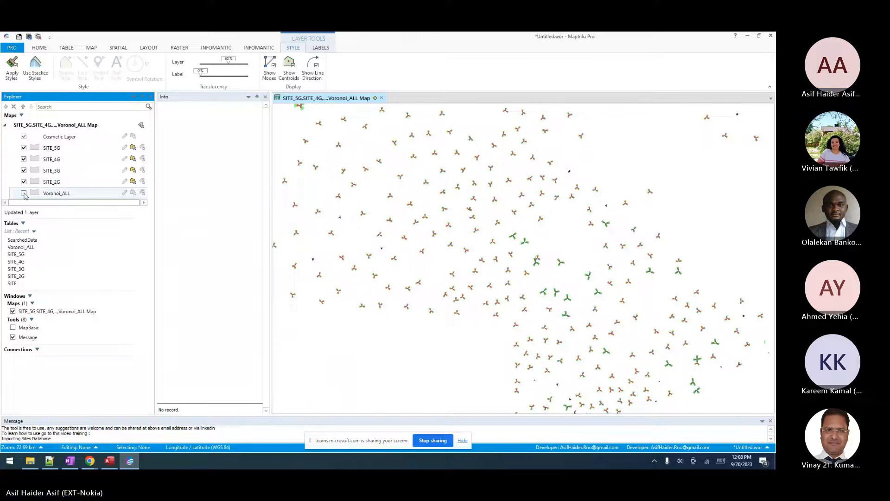
{"action": "left_click", "coordinate": [24, 148]}
Hide the SITE_4G and SITE_3G layers so that only the SITE_2G sectors are displayed.
{"action": "left_click", "coordinate": [248, 48]}
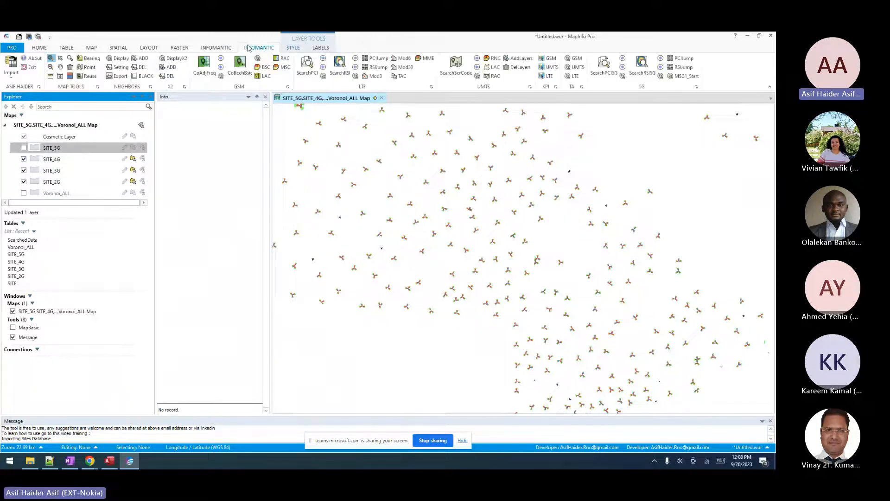
{"action": "left_click", "coordinate": [50, 59]}
{"action": "left_click_drag", "start_coordinate": [453, 188], "coordinate": [557, 284]}
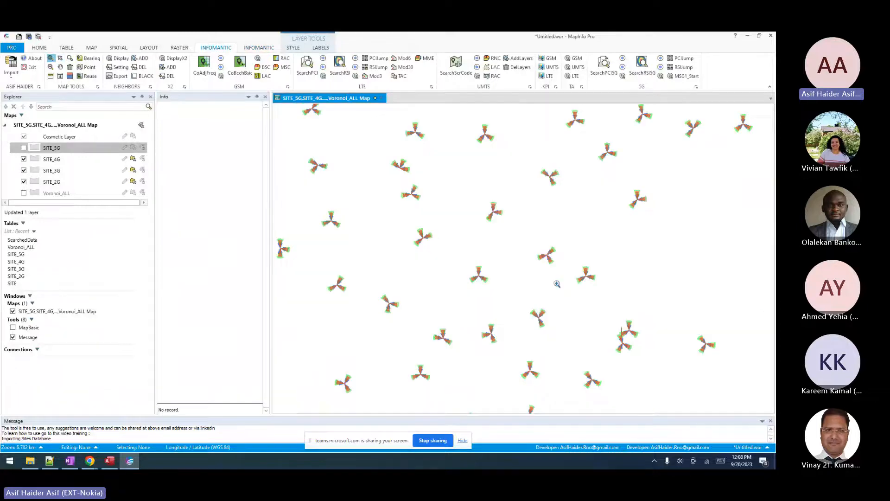
{"action": "left_click", "coordinate": [24, 159]}
{"action": "left_click", "coordinate": [23, 171]}
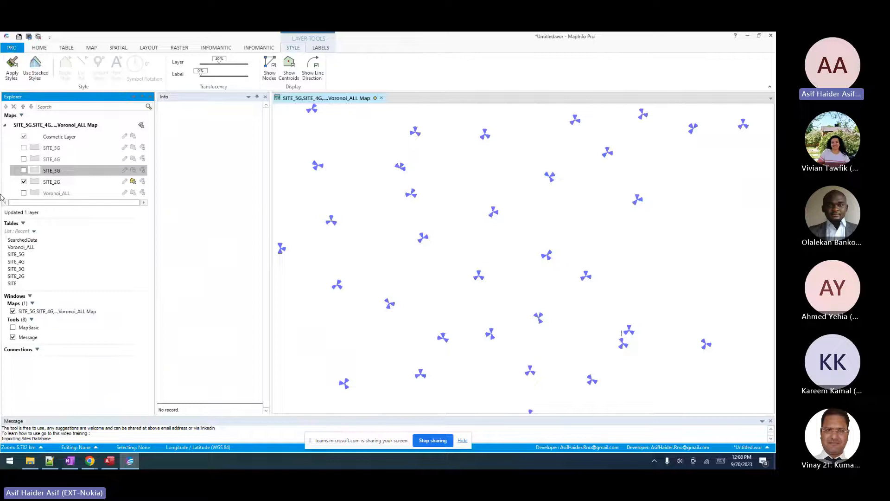
Show the SITE_3G, SITE_4G, SITE_5G and Voronoi_ALL layers again together with SITE_2G.
{"action": "left_click", "coordinate": [23, 170]}
{"action": "left_click", "coordinate": [24, 182]}
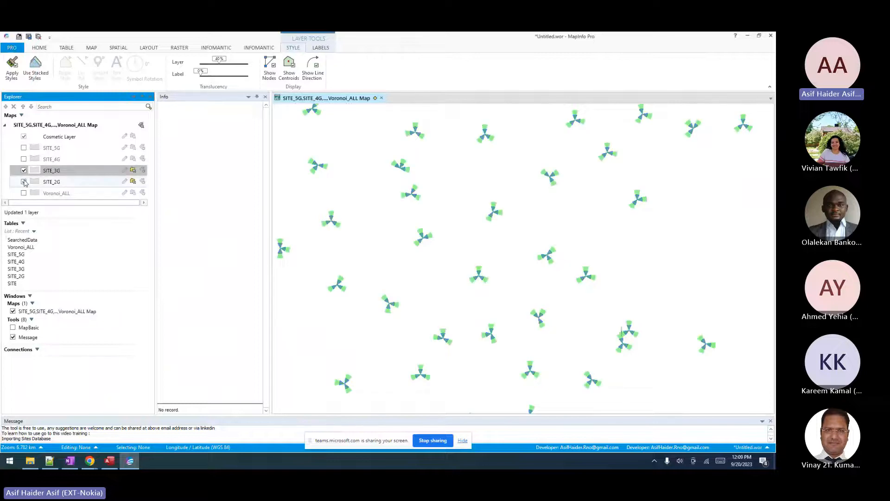
{"action": "left_click", "coordinate": [23, 182]}
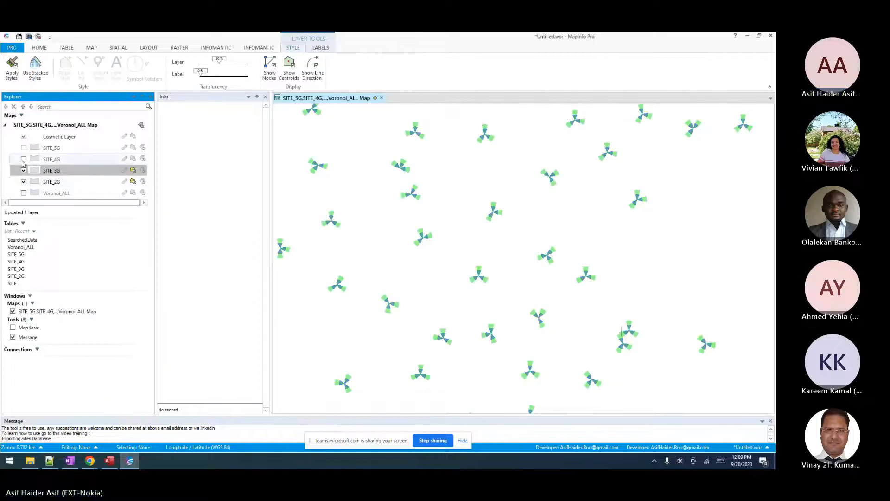
{"action": "left_click", "coordinate": [24, 159]}
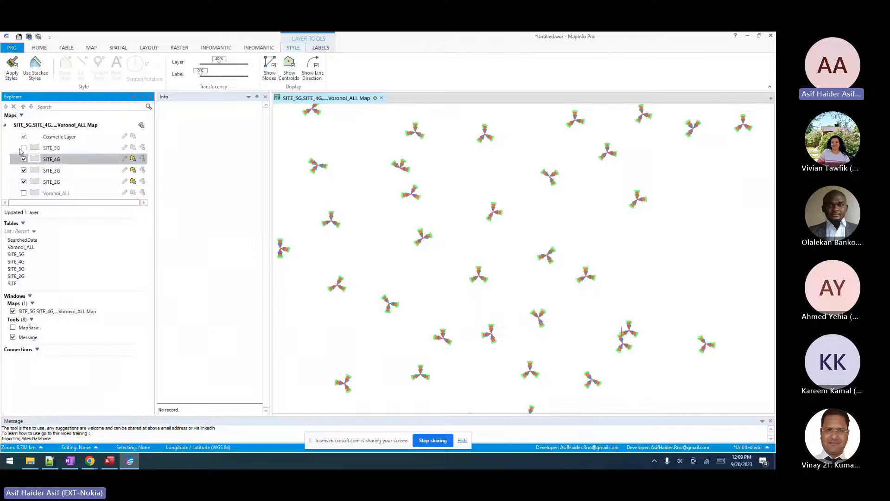
{"action": "left_click", "coordinate": [24, 148]}
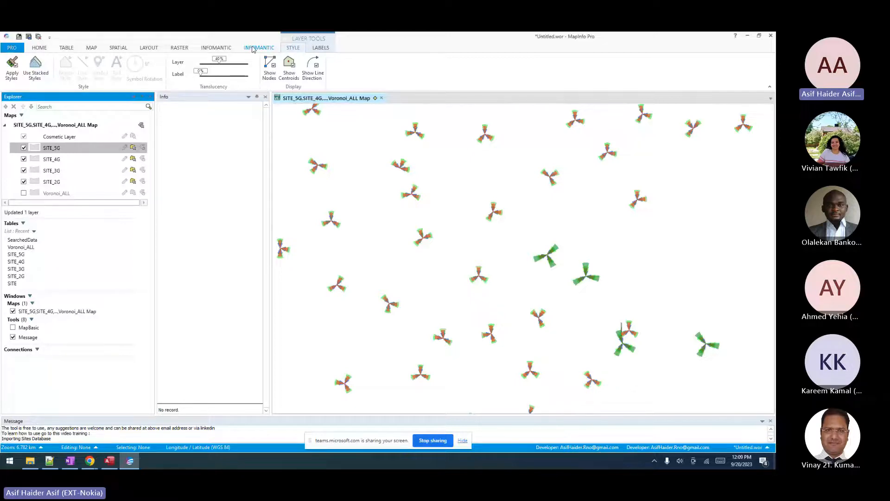
{"action": "left_click", "coordinate": [24, 193]}
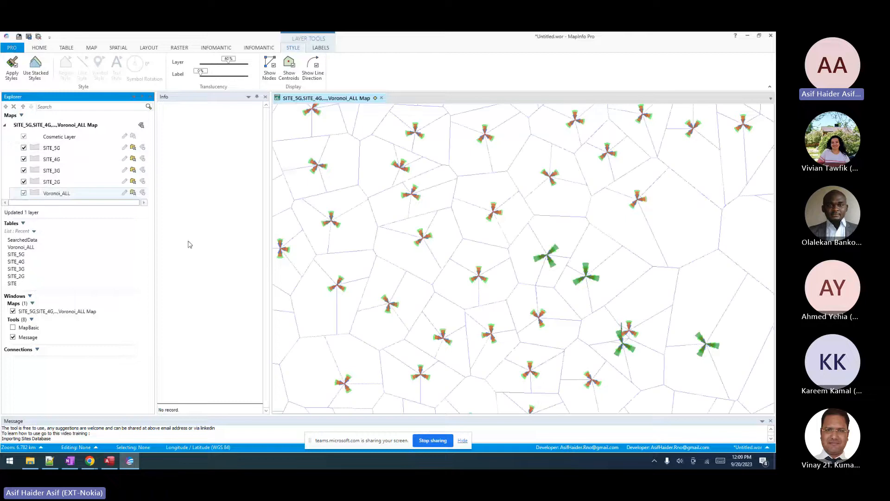
Measure the bearing and distance from a site towards the northeast with the Bearing tool and highlight both results in the message output.
{"action": "left_click", "coordinate": [256, 48]}
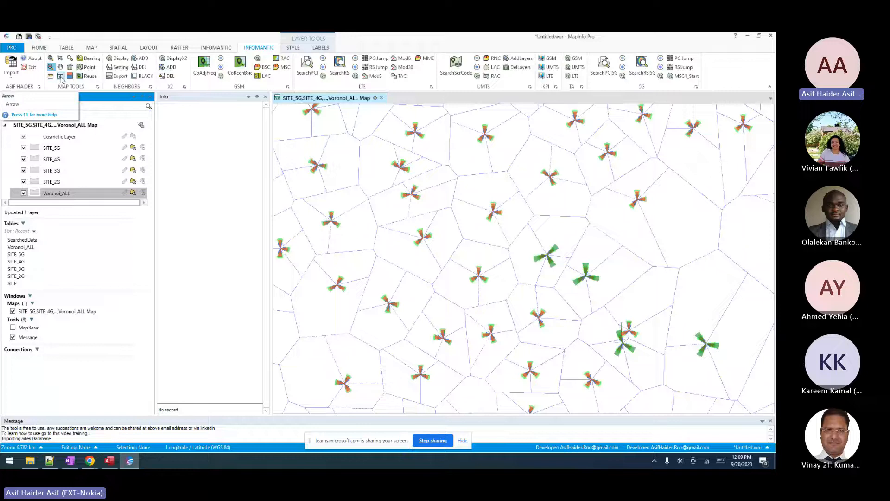
{"action": "left_click", "coordinate": [110, 48]}
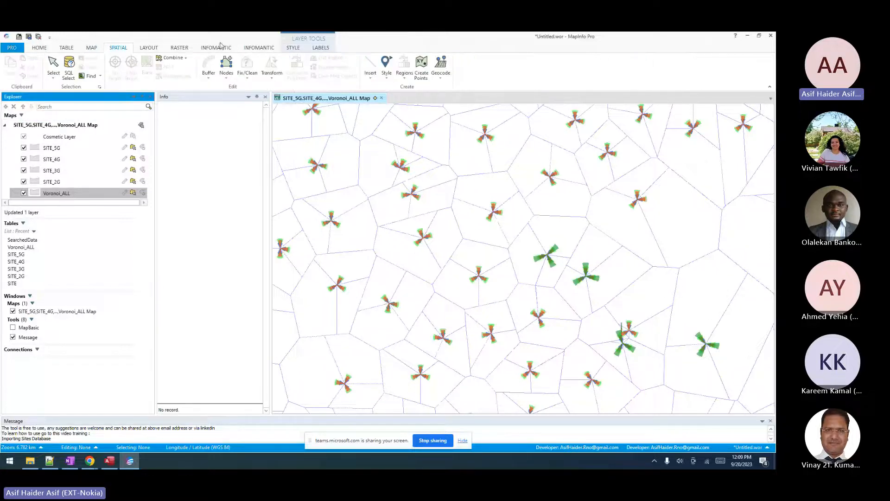
{"action": "left_click", "coordinate": [260, 50]}
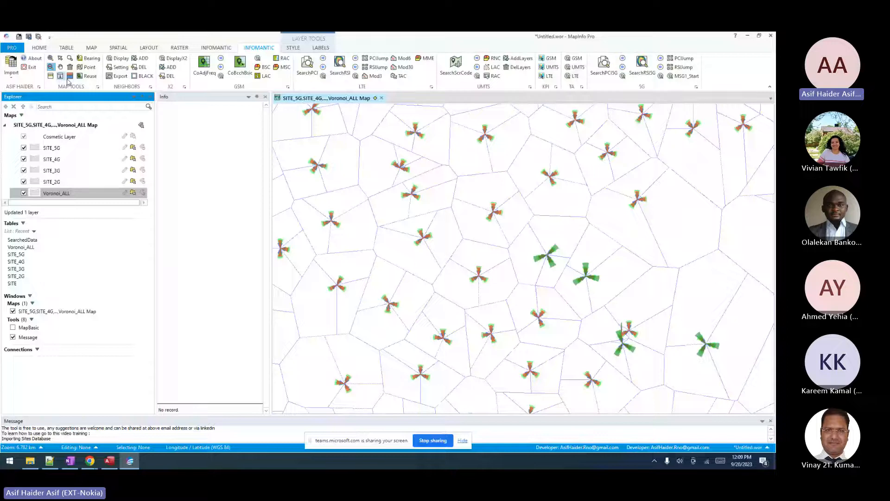
{"action": "left_click", "coordinate": [88, 60]}
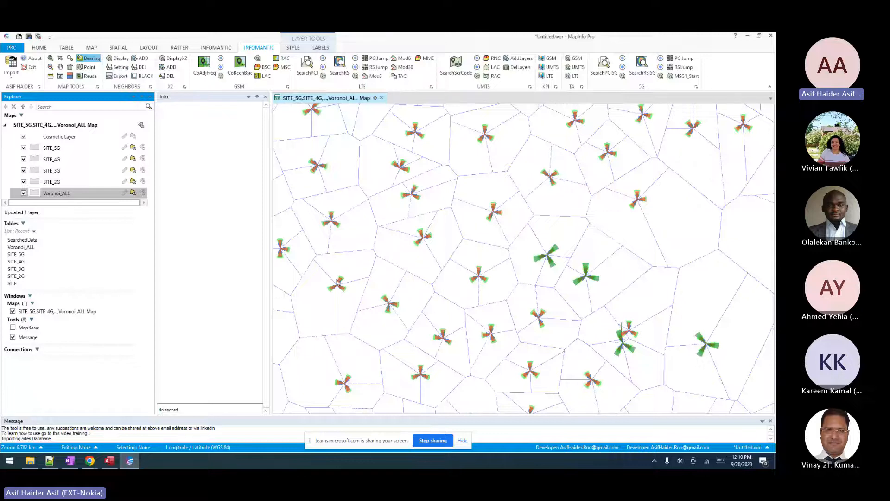
{"action": "left_click_drag", "start_coordinate": [339, 286], "coordinate": [382, 265]}
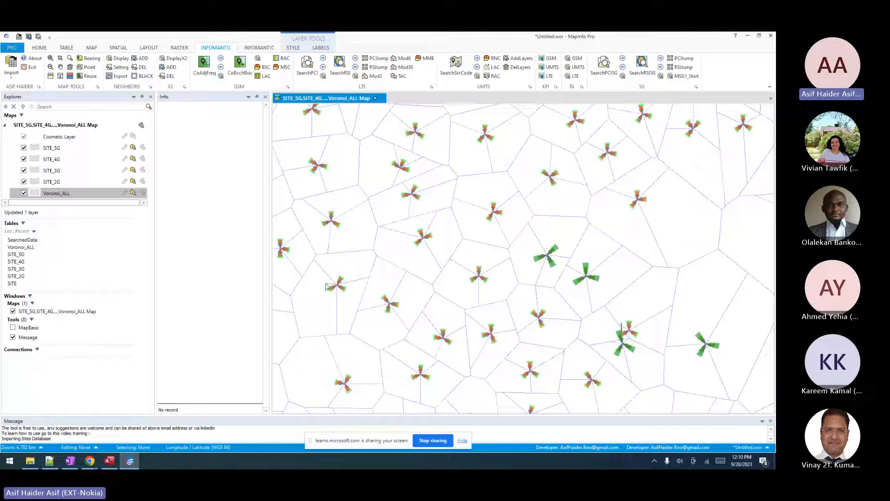
{"action": "left_click_drag", "start_coordinate": [338, 283], "coordinate": [385, 268]}
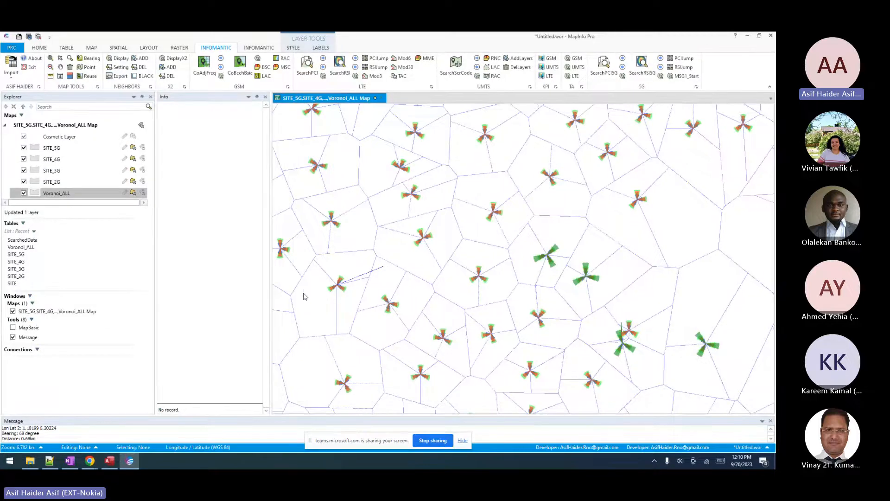
{"action": "left_click_drag", "start_coordinate": [41, 433], "coordinate": [19, 433]}
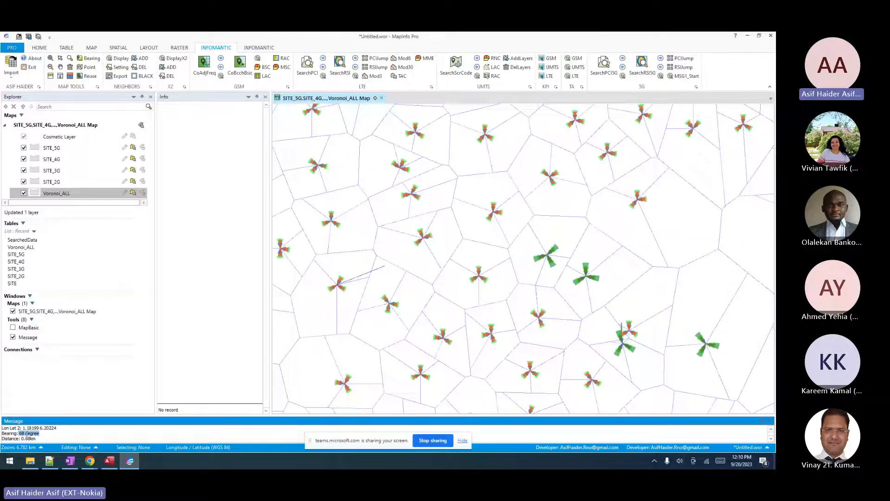
{"action": "left_click_drag", "start_coordinate": [41, 438], "coordinate": [2, 439]}
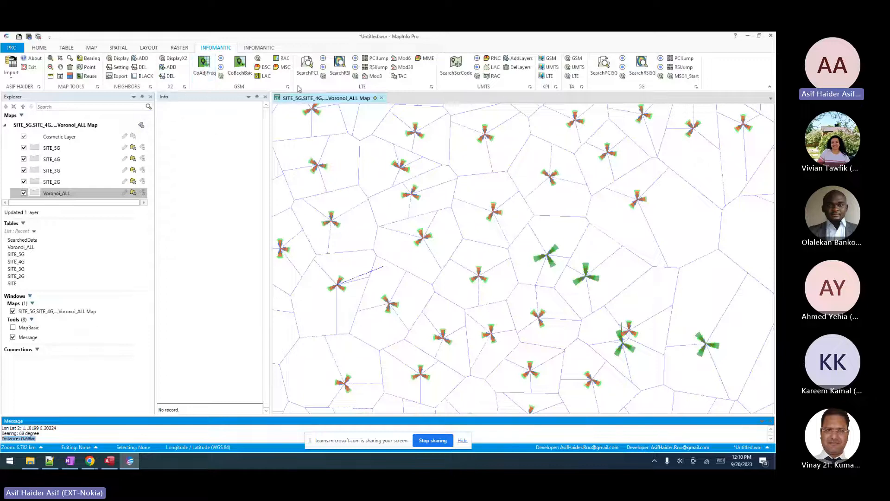
Run the GSM CoAdjFreq search over a wider map area for frequency 89.
{"action": "left_click", "coordinate": [206, 74]}
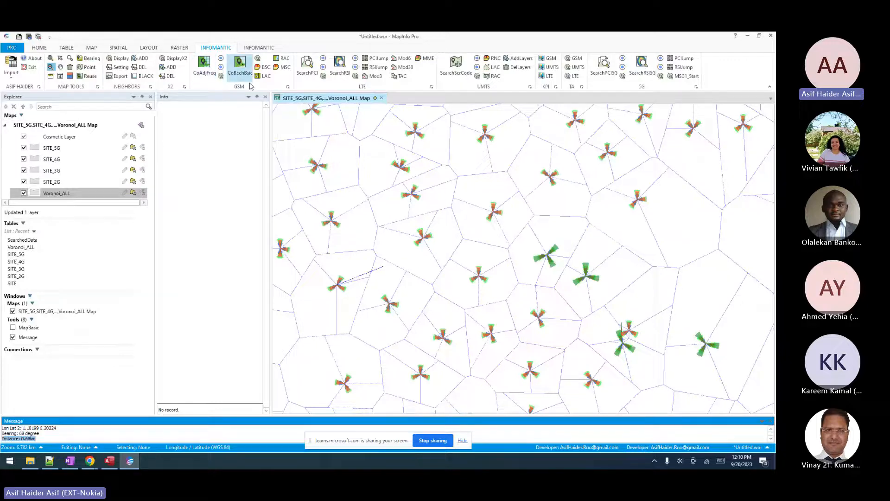
{"action": "left_click", "coordinate": [457, 250]}
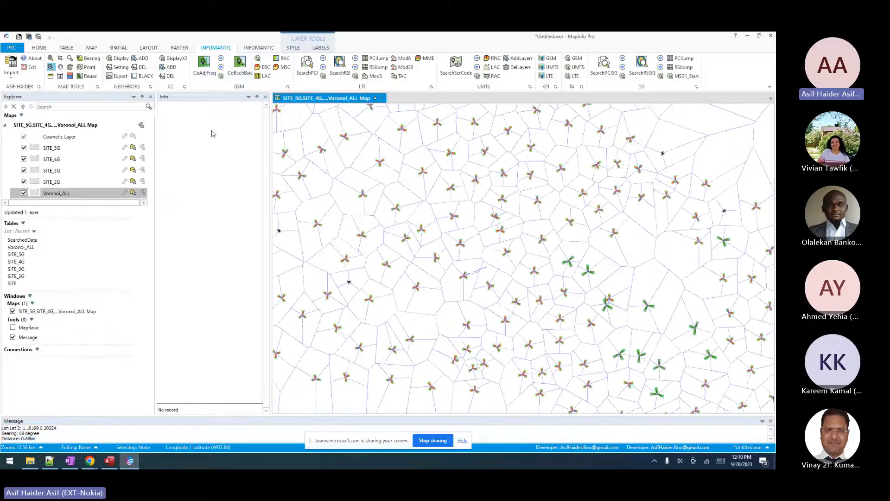
{"action": "left_click", "coordinate": [203, 69]}
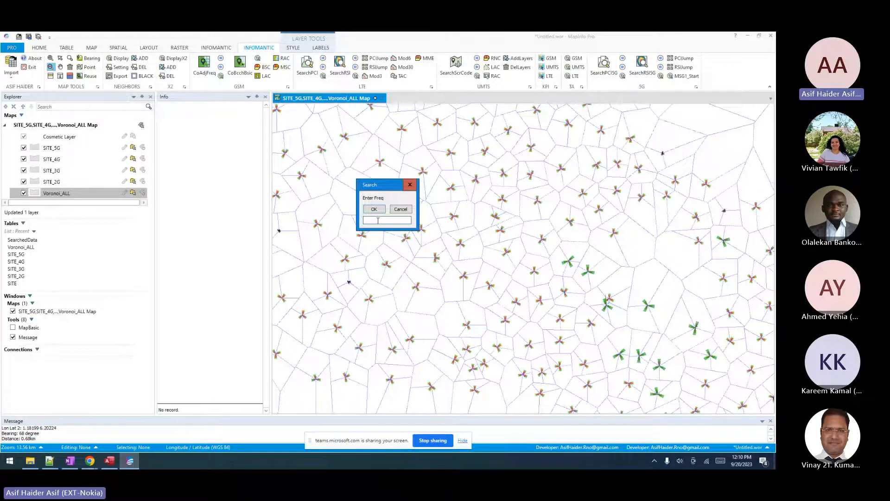
{"action": "type", "text": "89"}
{"action": "key", "text": "Return"}
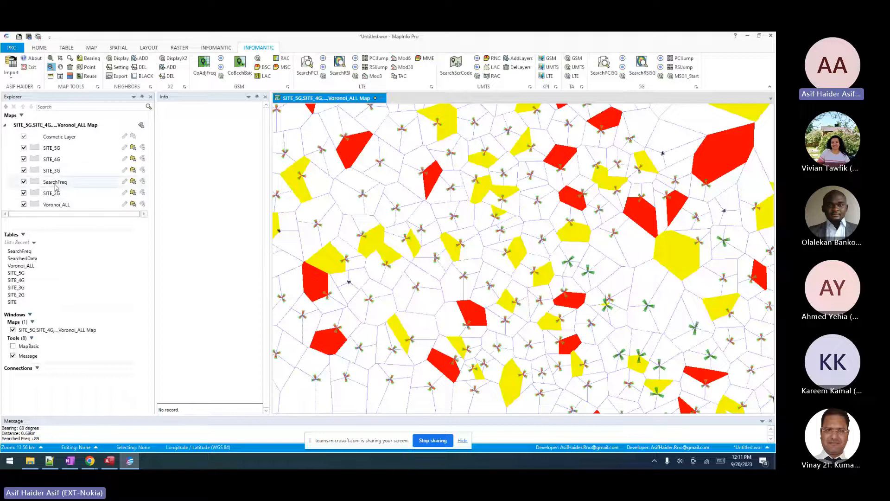
Show the SearchFreq layer's labels, review the available label fields without changing them, and hide the labels again.
{"action": "left_click", "coordinate": [143, 181]}
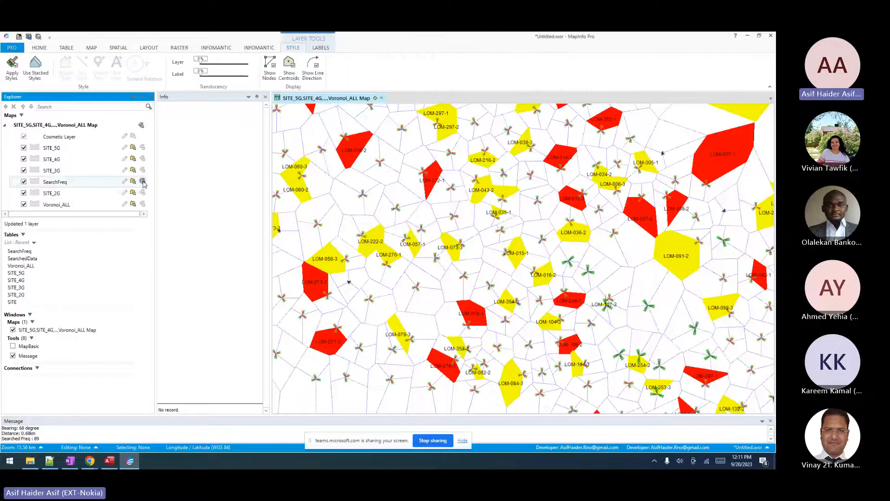
{"action": "double_click", "coordinate": [71, 183]}
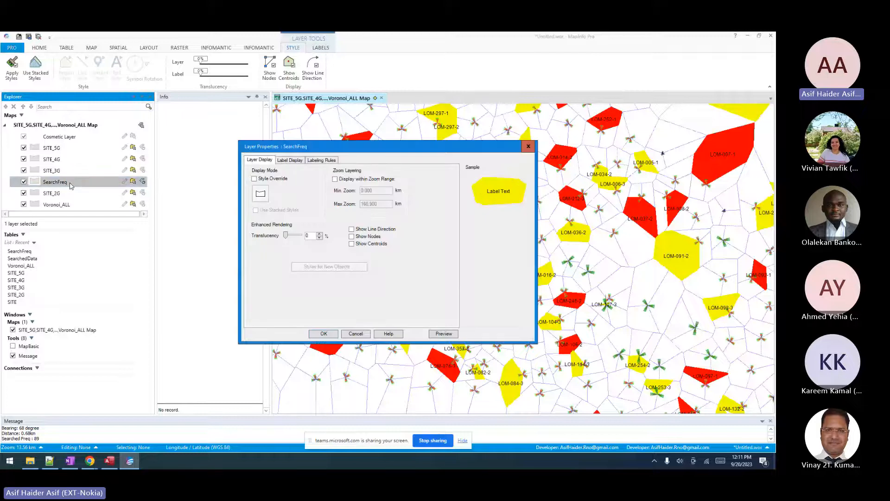
{"action": "left_click", "coordinate": [290, 160]}
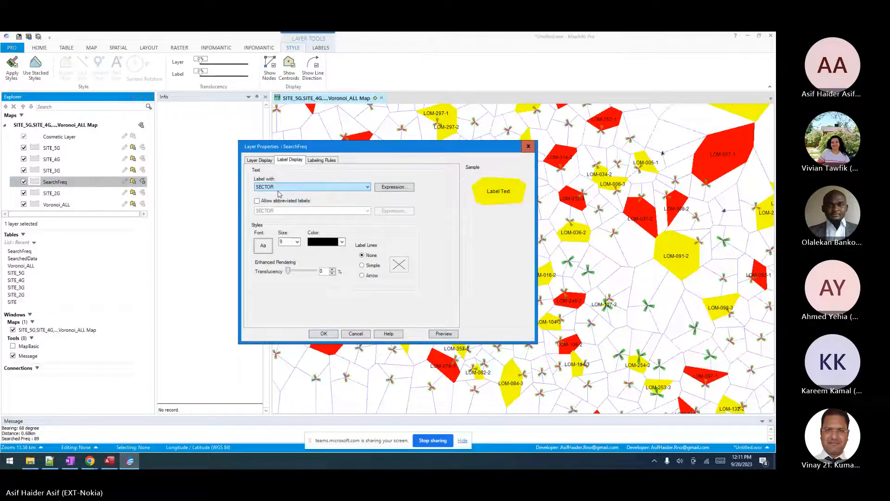
{"action": "left_click", "coordinate": [278, 188]}
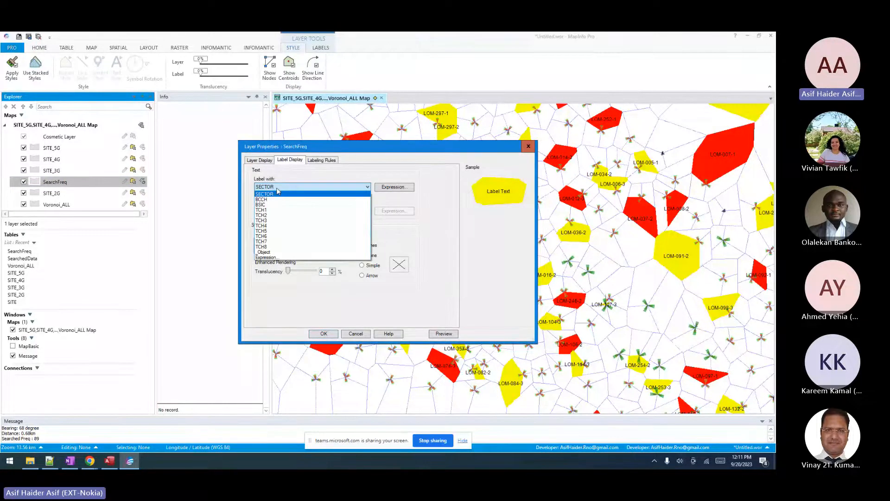
{"action": "left_click", "coordinate": [269, 284]}
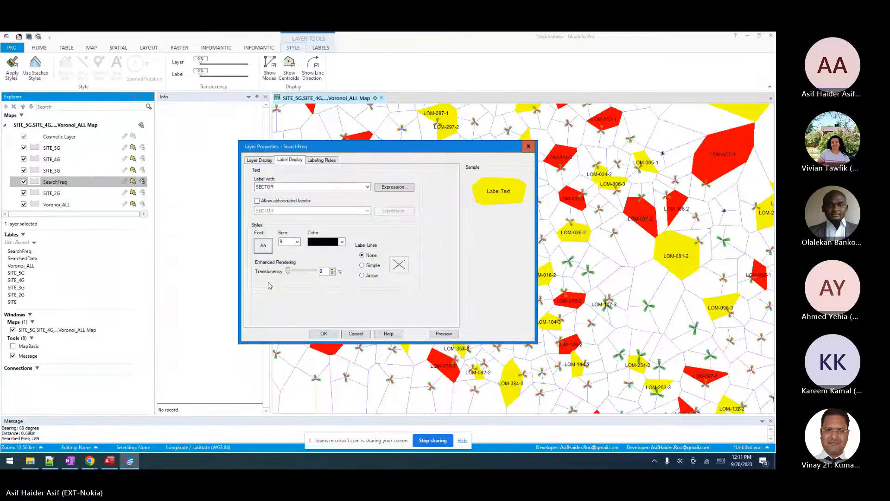
{"action": "left_click", "coordinate": [354, 334]}
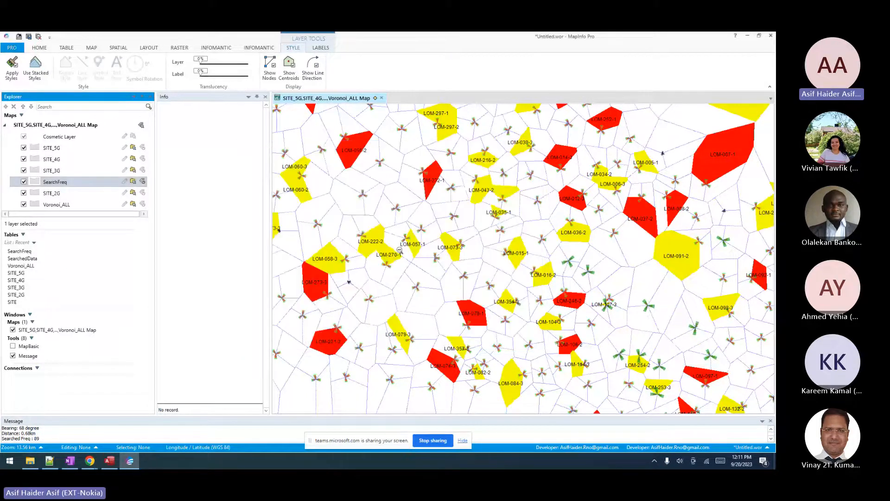
{"action": "left_click", "coordinate": [143, 182]}
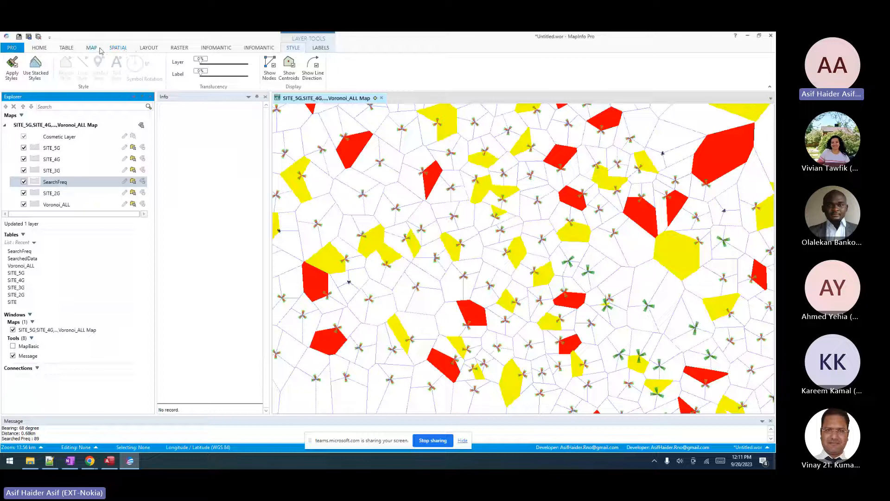
Run the GSM CoAdjFreq search for frequency 90.
{"action": "left_click", "coordinate": [249, 47]}
{"action": "left_click", "coordinate": [206, 69]}
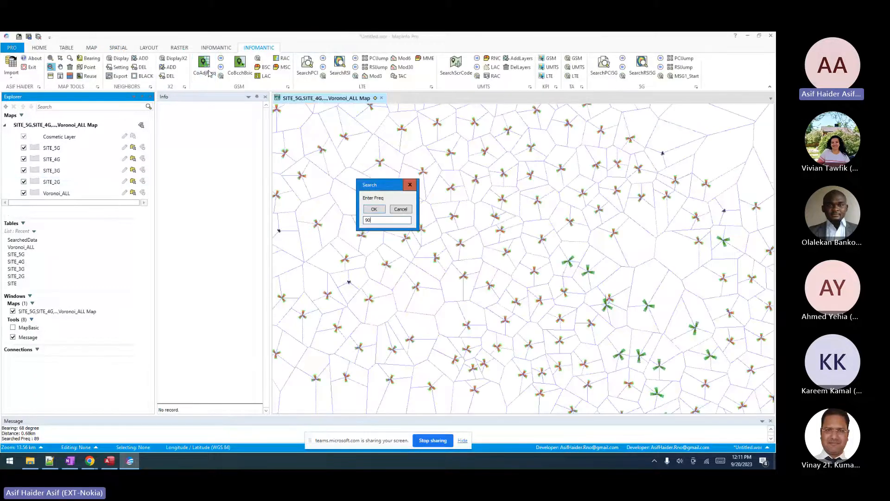
{"action": "type", "text": "90"}
{"action": "key", "text": "Return"}
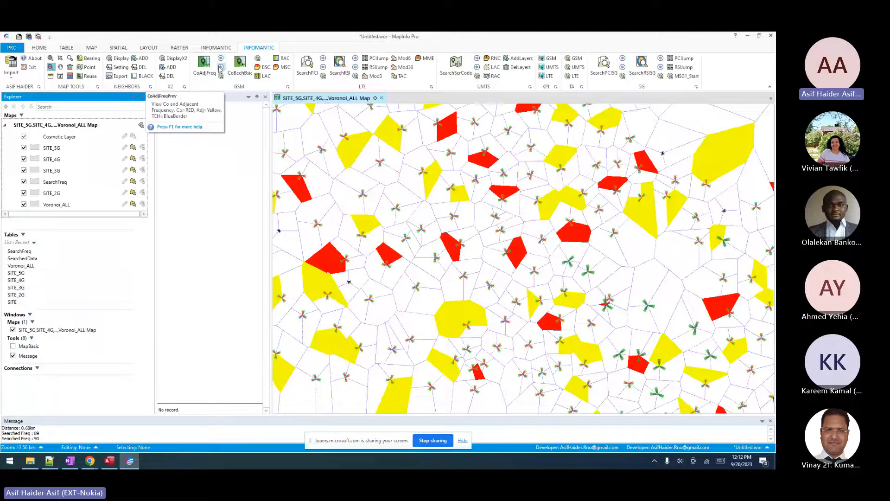
{"action": "left_click", "coordinate": [240, 64]}
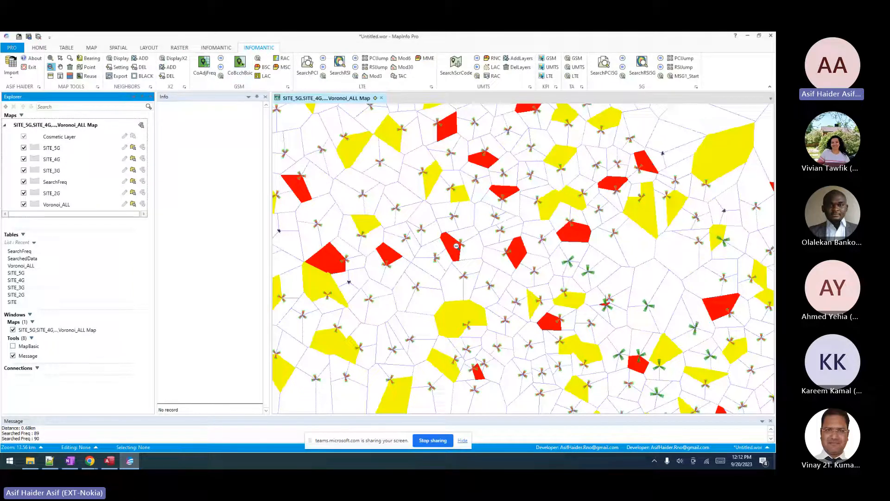
{"action": "left_click", "coordinate": [206, 68]}
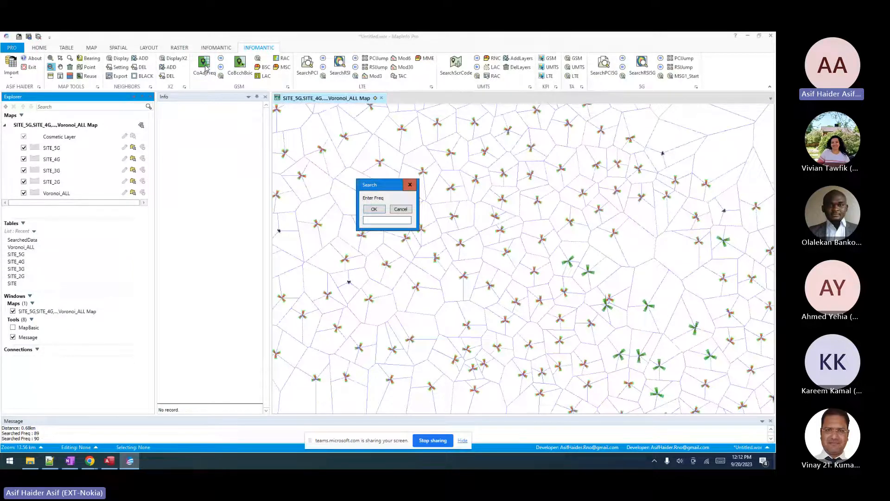
{"action": "left_click", "coordinate": [408, 185]}
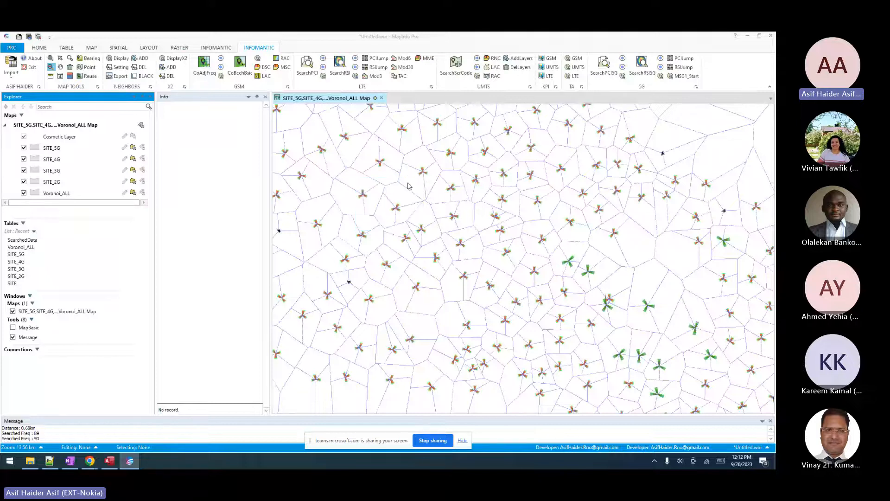
Step the GSM co-/adjacent-frequency display forward one frequency at a time from 91 to 96.
{"action": "left_click", "coordinate": [222, 60]}
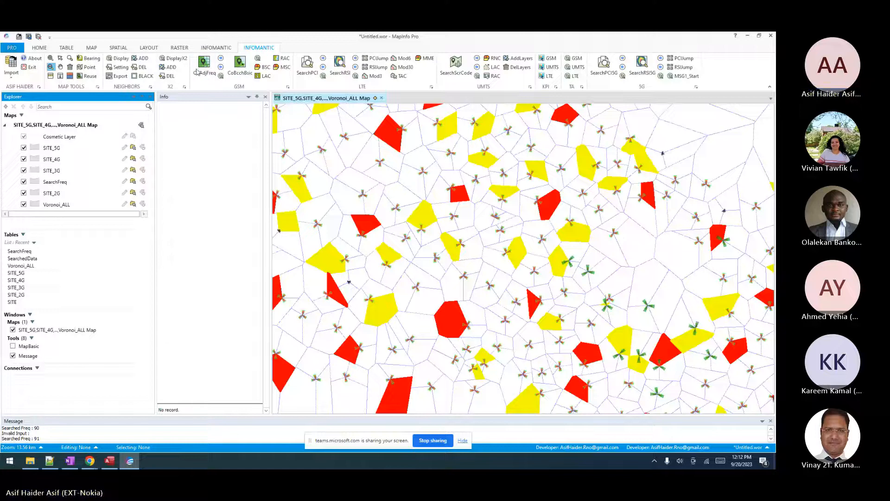
{"action": "left_click", "coordinate": [221, 57]}
{"action": "left_click", "coordinate": [222, 56]}
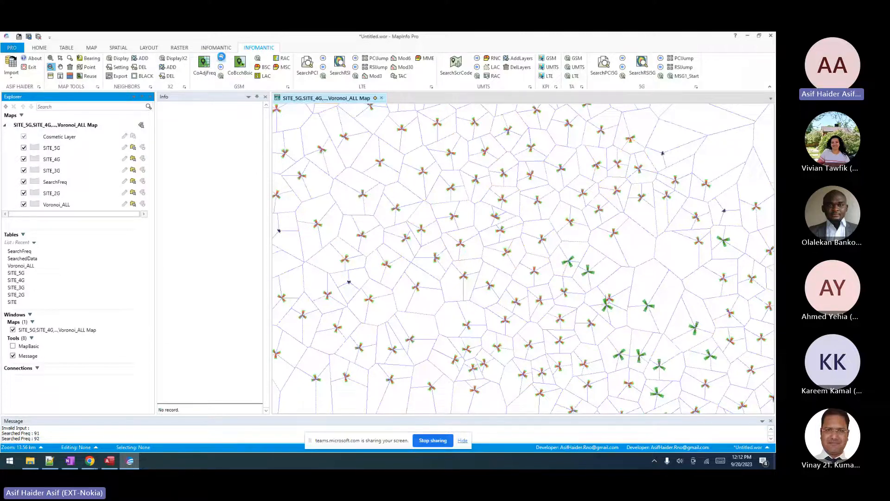
{"action": "left_click", "coordinate": [221, 56]}
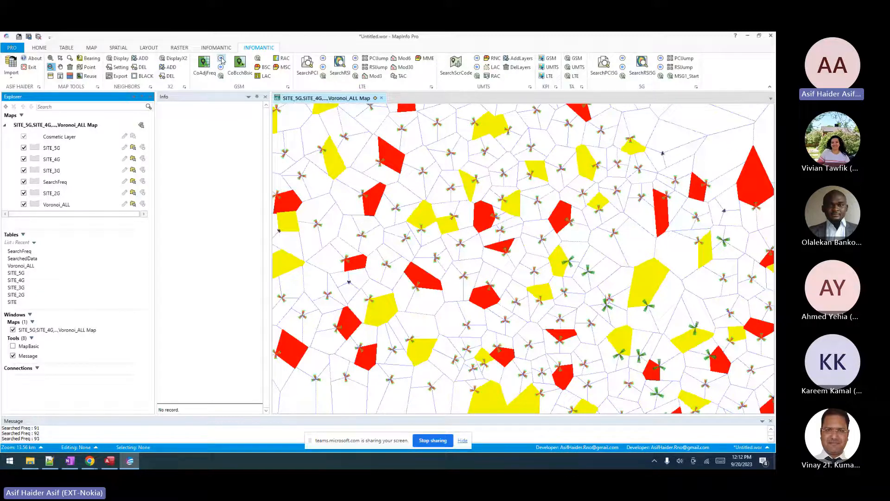
{"action": "left_click", "coordinate": [222, 58]}
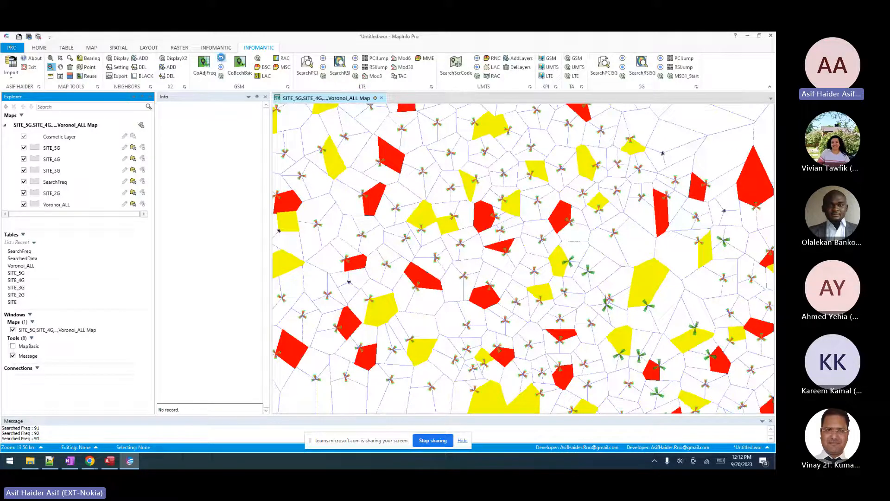
{"action": "left_click", "coordinate": [221, 59]}
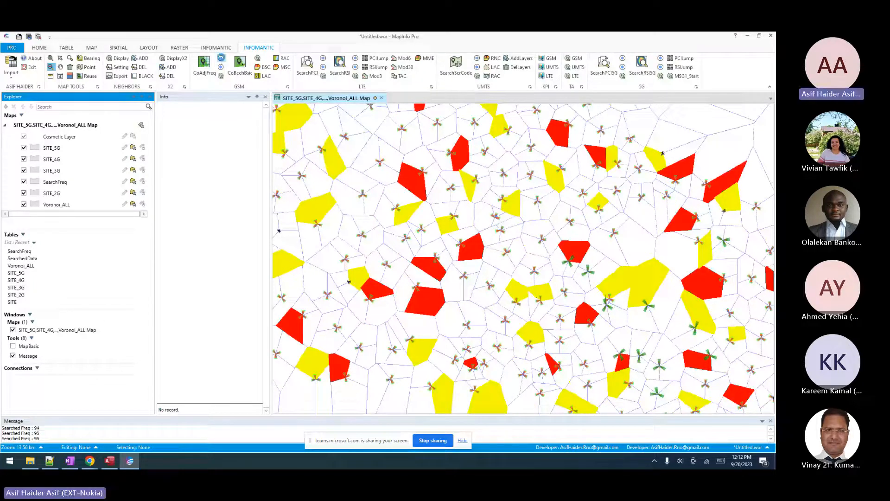
{"action": "left_click", "coordinate": [221, 59]}
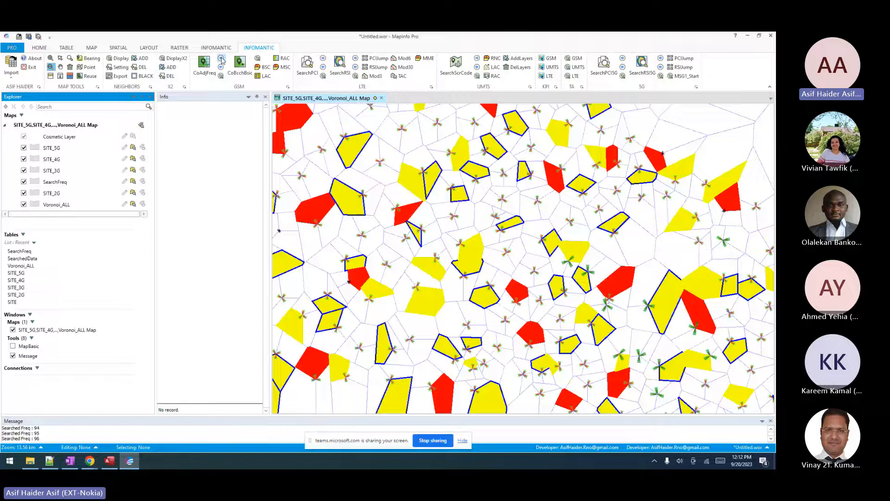
Examine the highlighted cells in the neighbouring map area and step the co-/adjacent-frequency display back to 95.
{"action": "left_click", "coordinate": [61, 67]}
{"action": "left_click_drag", "start_coordinate": [299, 161], "coordinate": [369, 249]}
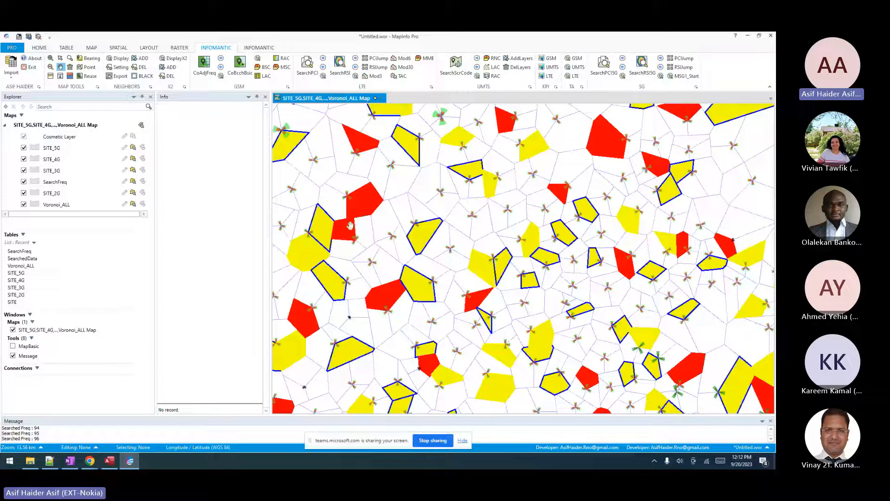
{"action": "left_click", "coordinate": [222, 67]}
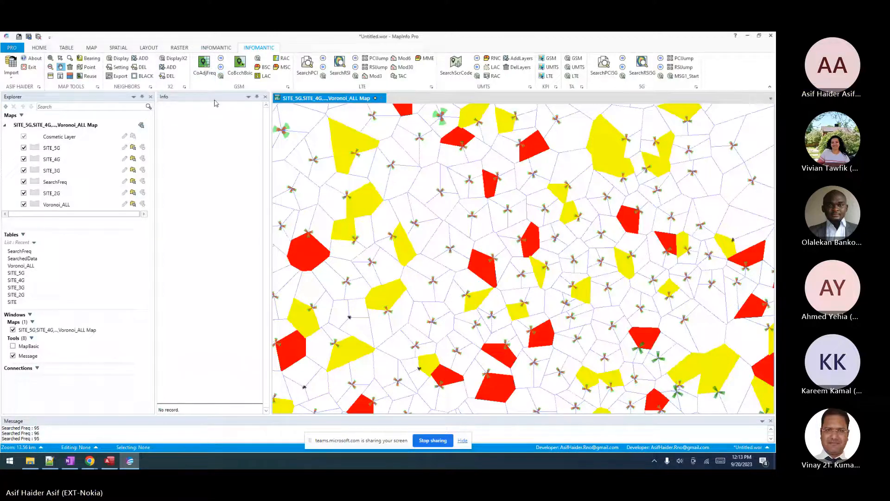
Clear the search result and display sector LOM-046-1's GSM-band frequencies 93, 117, 112 and 124 one after another.
{"action": "left_click", "coordinate": [70, 67]}
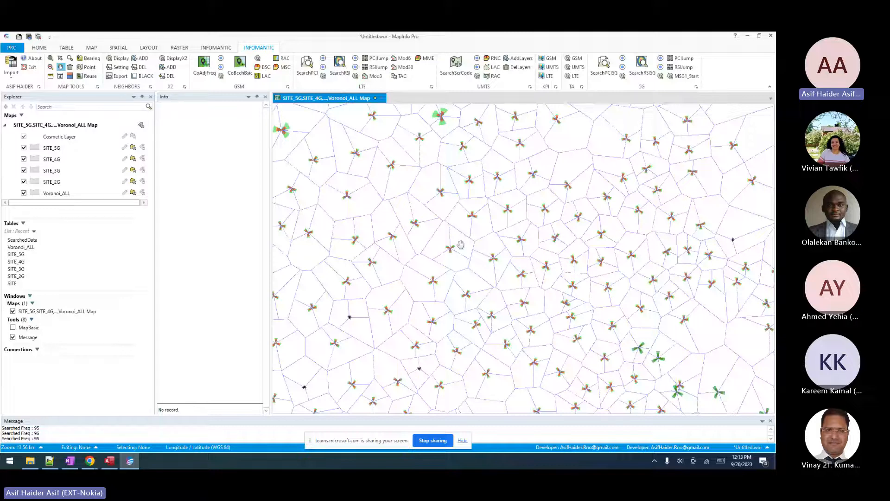
{"action": "left_click", "coordinate": [221, 77]}
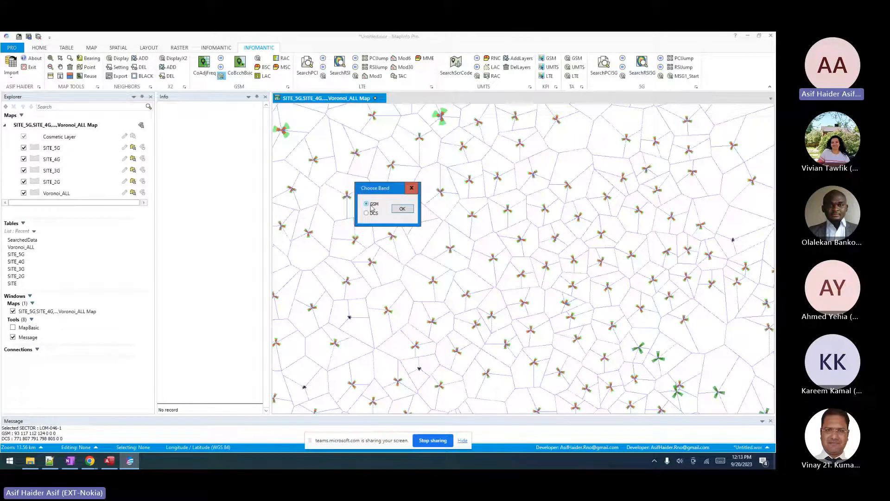
{"action": "left_click", "coordinate": [398, 209]}
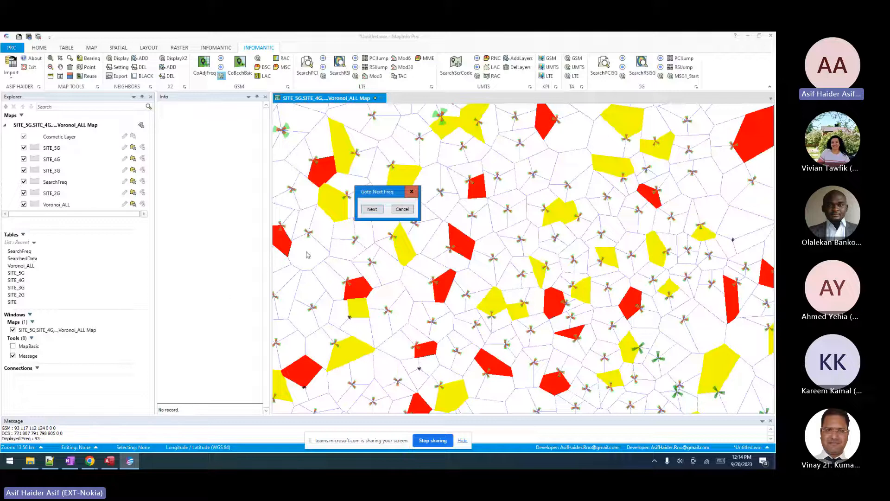
{"action": "left_click", "coordinate": [378, 211]}
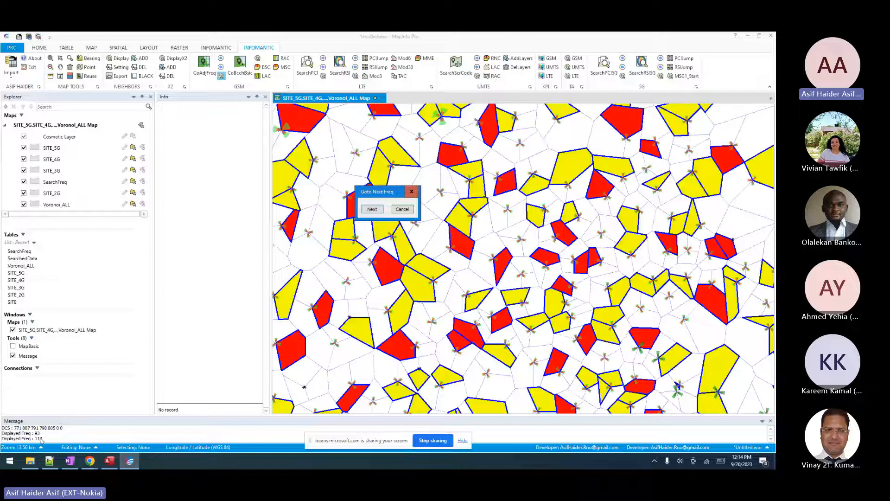
{"action": "left_click", "coordinate": [371, 209]}
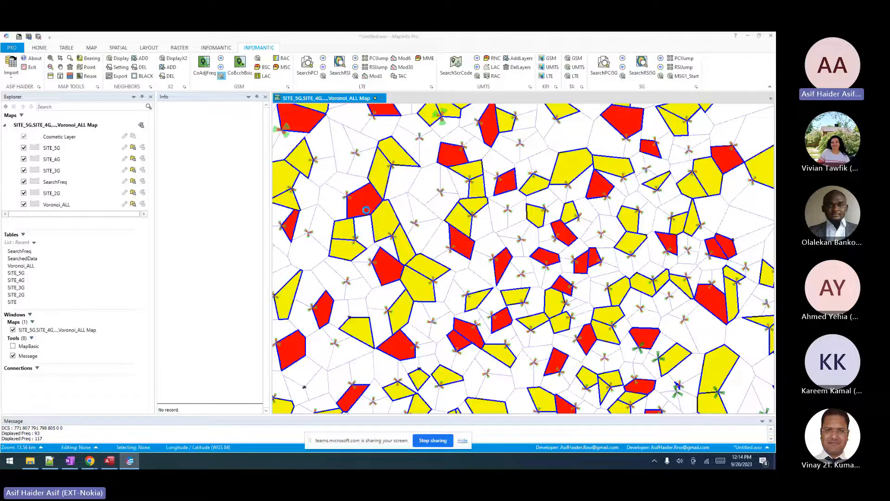
{"action": "left_click", "coordinate": [370, 208]}
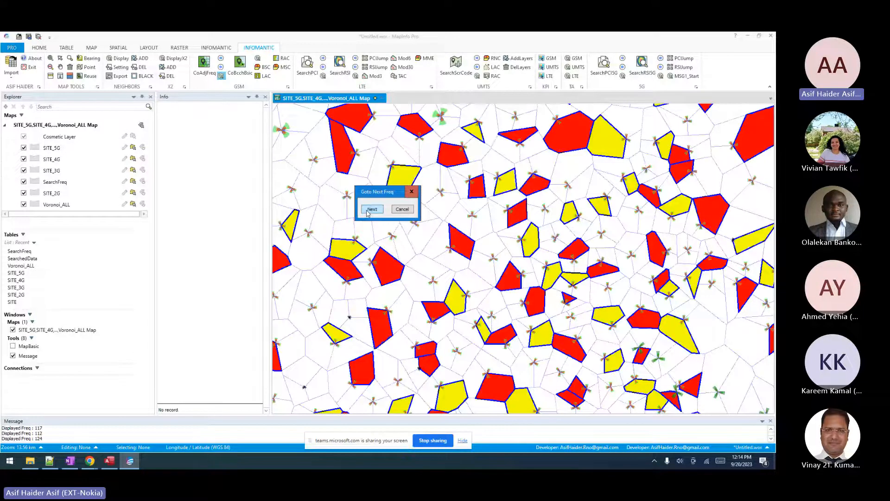
{"action": "left_click", "coordinate": [371, 209]}
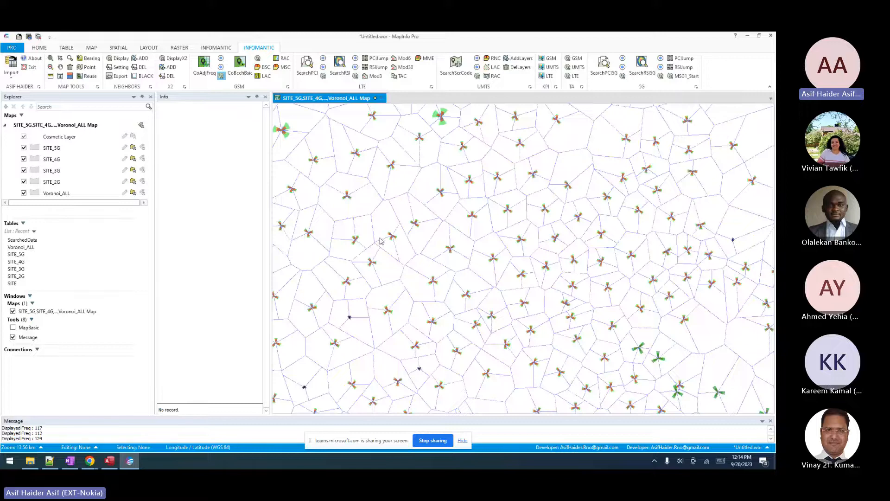
Display the same sector's DCS-band frequencies 771 and 807, ending the sequence after the second one.
{"action": "left_click", "coordinate": [459, 250]}
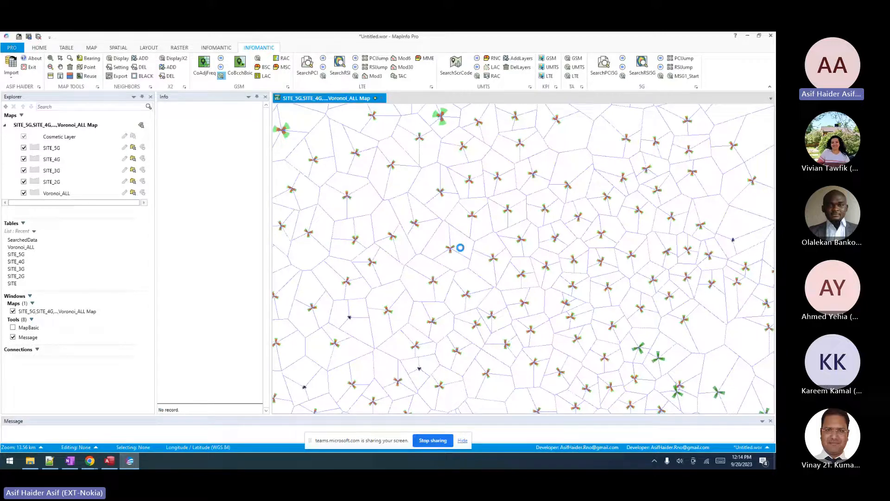
{"action": "left_click", "coordinate": [401, 209]}
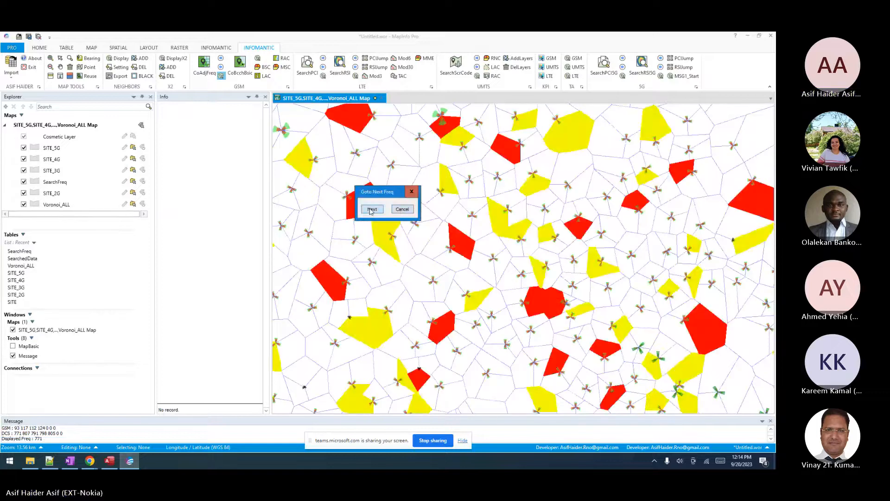
{"action": "left_click", "coordinate": [372, 210]}
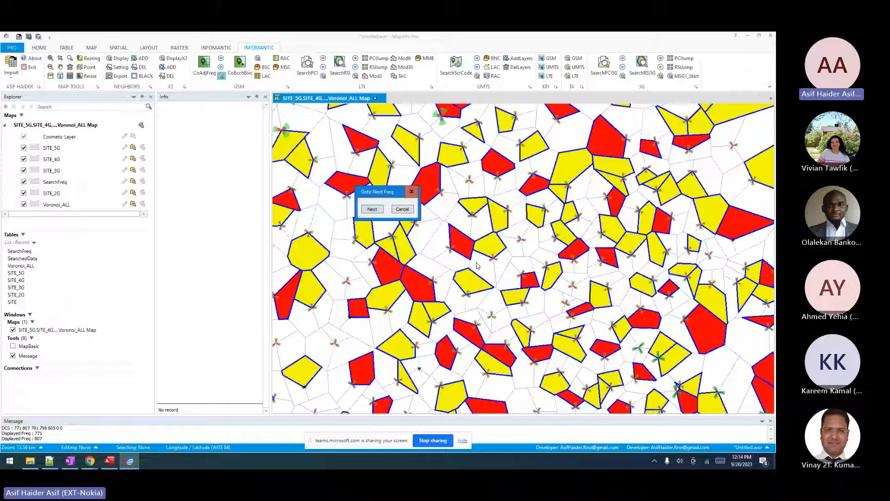
{"action": "left_click", "coordinate": [410, 194]}
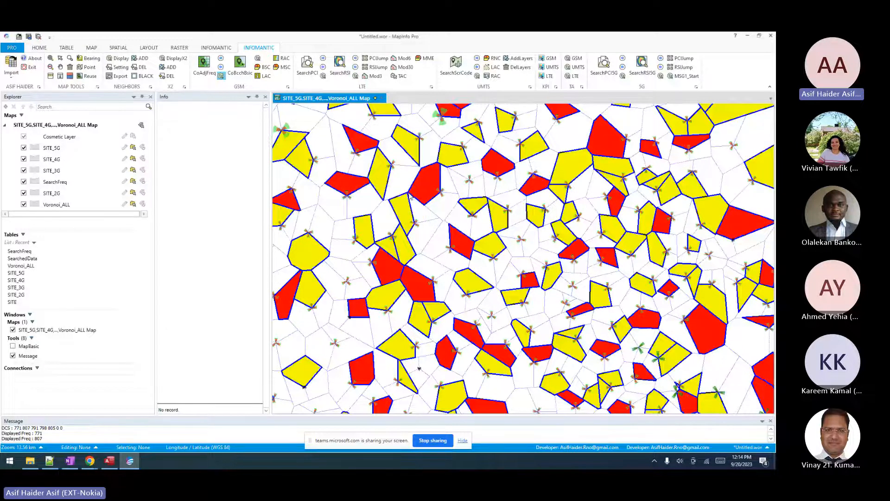
Run the GSM CoAdjFreq search for frequency 98 and step the display back through 97 to 96.
{"action": "left_click", "coordinate": [212, 77]}
{"action": "type", "text": "9"}
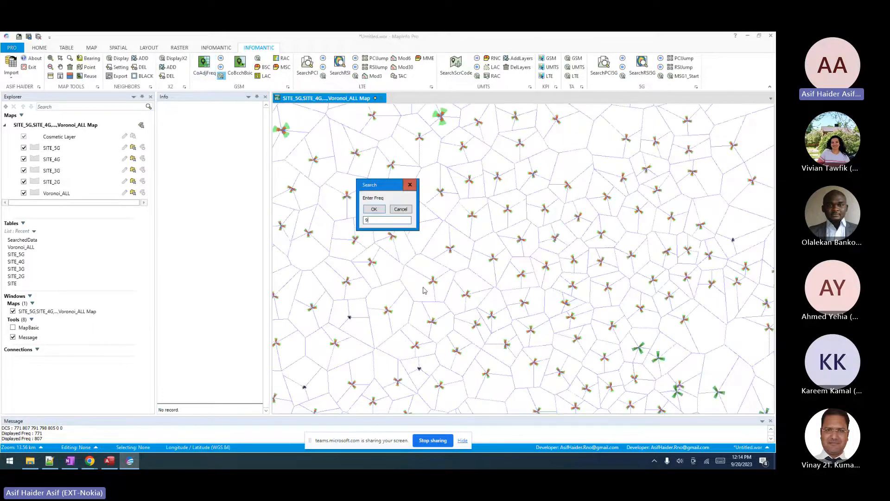
{"action": "type", "text": "8"}
{"action": "key", "text": "Return"}
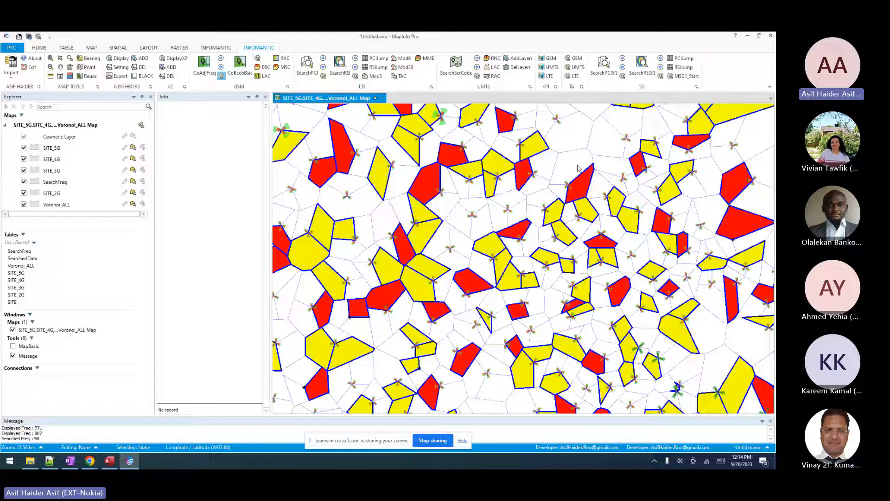
{"action": "left_click", "coordinate": [220, 66]}
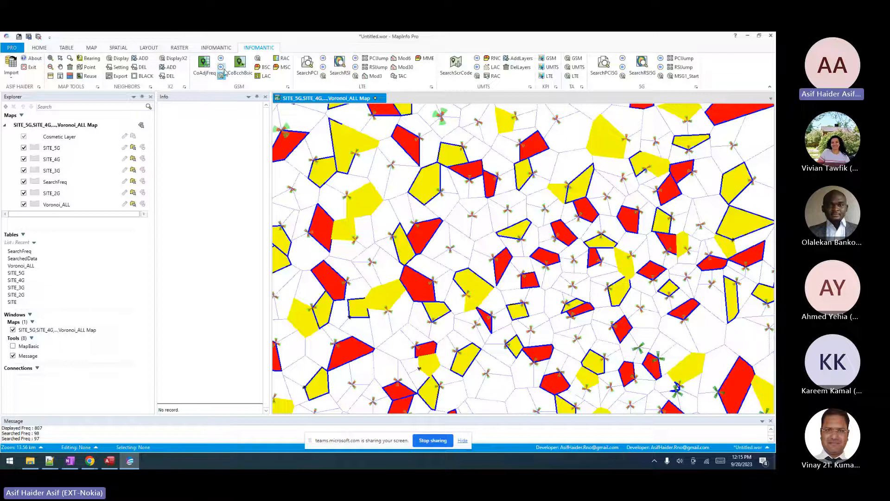
{"action": "left_click", "coordinate": [220, 67]}
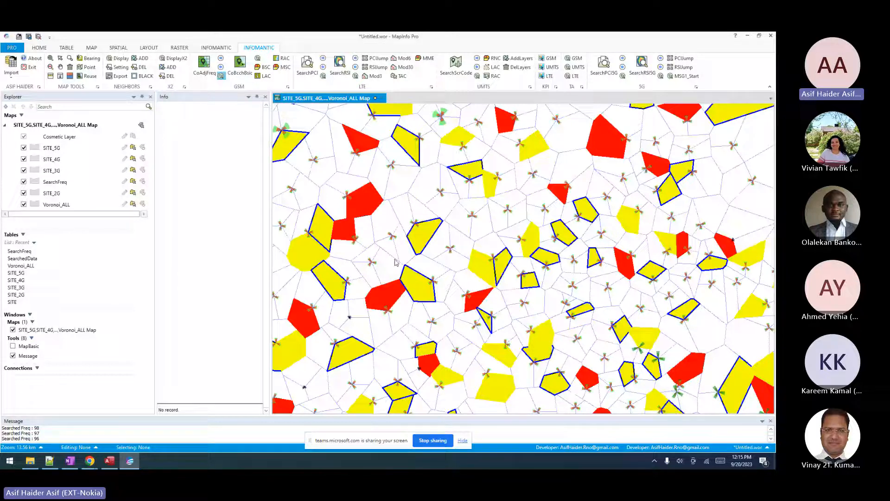
Check the last searched frequency in the message log and step the co-/adjacent-frequency display back to 95.
{"action": "left_click_drag", "start_coordinate": [42, 437], "coordinate": [2, 444]}
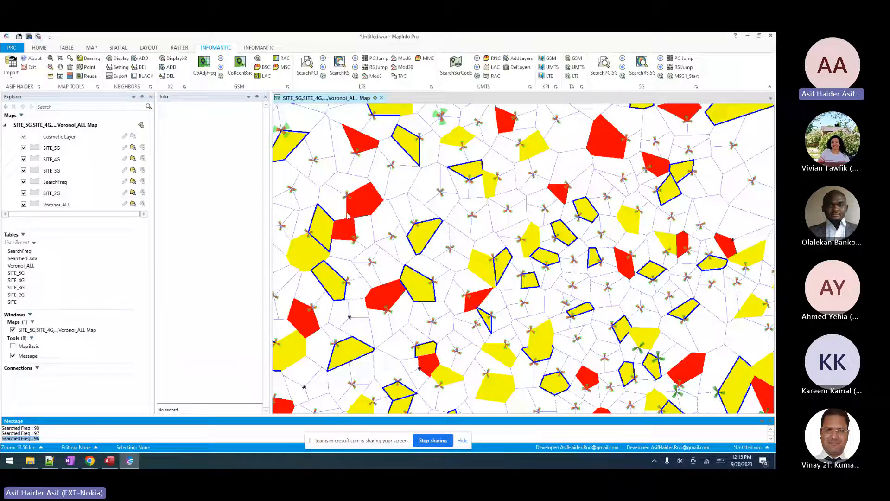
{"action": "left_click", "coordinate": [221, 67]}
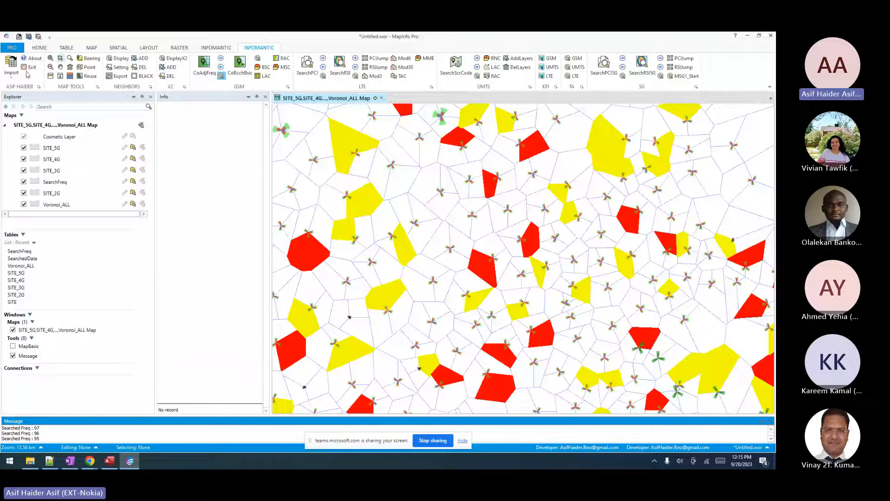
Examine how the co- and adjacent-frequency cells for 95 are distributed across the whole network.
{"action": "left_click", "coordinate": [50, 68]}
{"action": "left_click", "coordinate": [467, 240]}
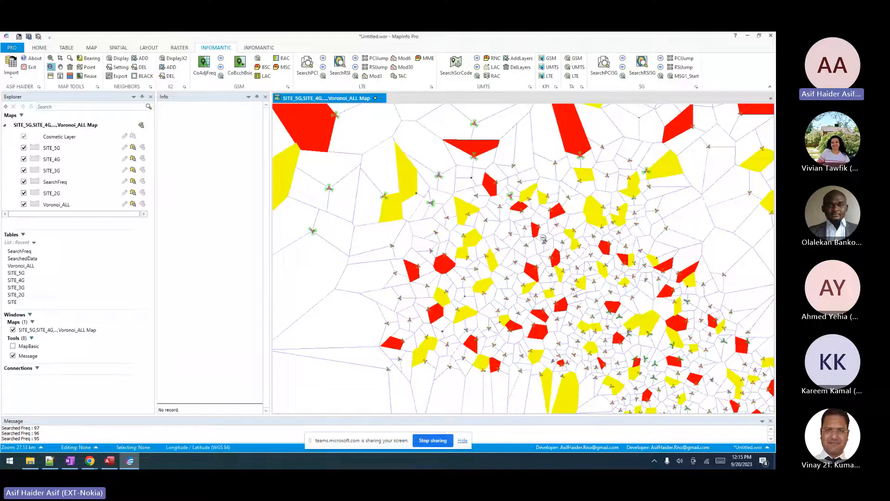
{"action": "left_click", "coordinate": [544, 238]}
{"action": "left_click", "coordinate": [555, 244]}
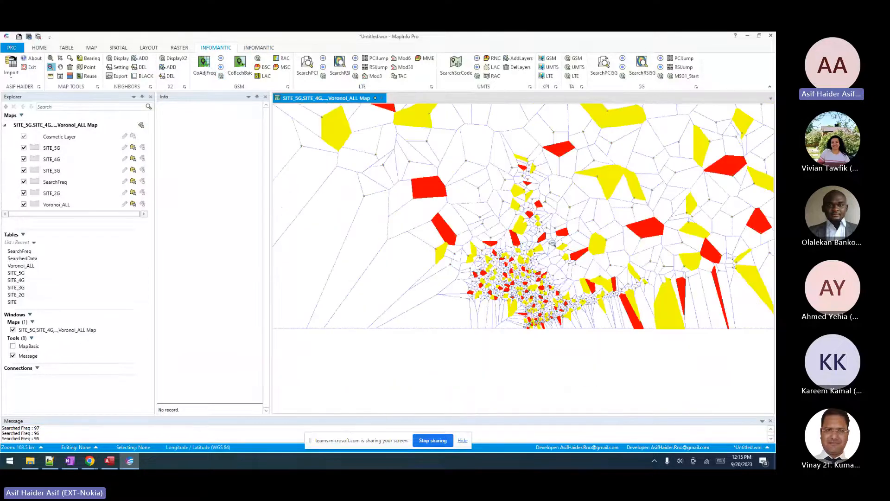
{"action": "left_click", "coordinate": [522, 210]}
{"action": "key", "text": "Up"}
{"action": "key", "text": "Up"}
{"action": "key", "text": "Up"}
{"action": "key", "text": "Up"}
{"action": "key", "text": "Up"}
{"action": "key", "text": "Up"}
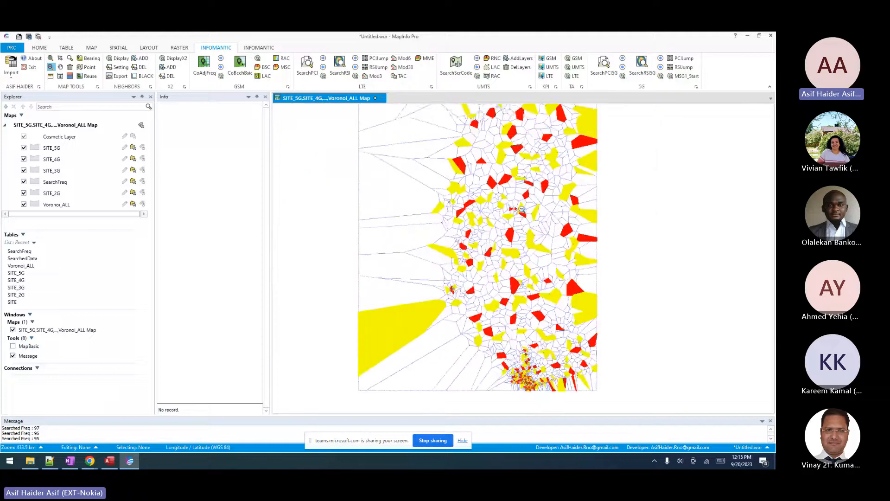
{"action": "key", "text": "Up"}
{"action": "key", "text": "Up"}
{"action": "key", "text": "Up"}
{"action": "key", "text": "Up"}
{"action": "key", "text": "Up"}
{"action": "key", "text": "Up"}
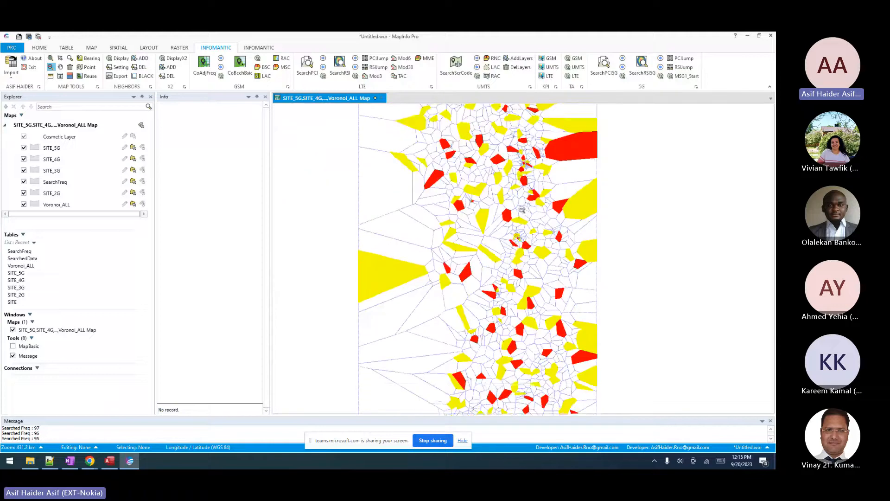
{"action": "key", "text": "Down"}
{"action": "key", "text": "Down"}
{"action": "key", "text": "Down"}
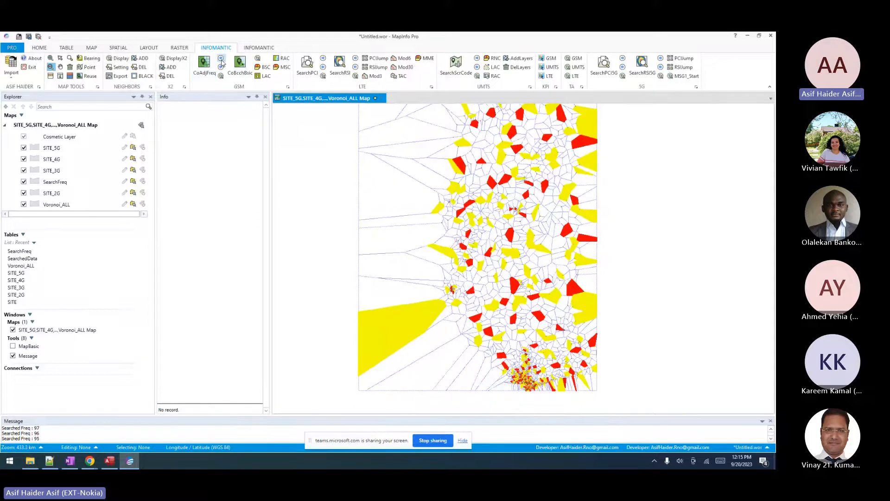
Step the co-/adjacent-frequency display back to 94 and examine the highlighted cells in the dense southern cluster.
{"action": "left_click", "coordinate": [221, 65]}
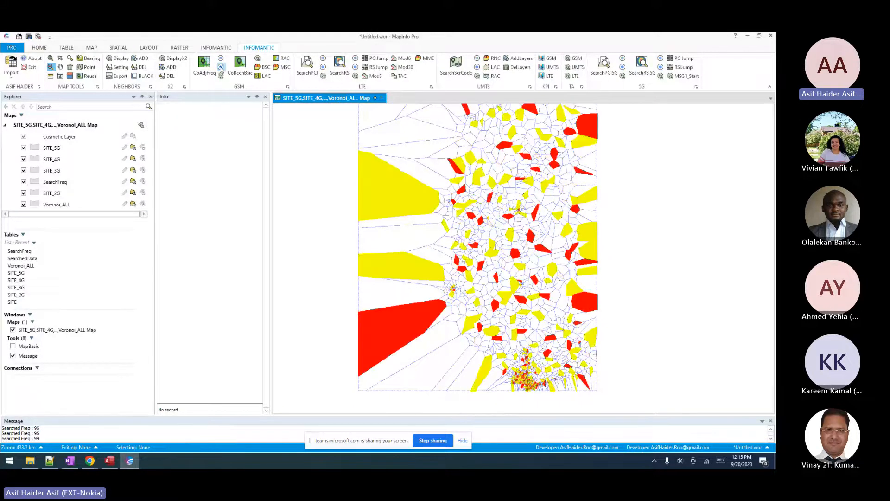
{"action": "left_click", "coordinate": [51, 58]}
{"action": "left_click_drag", "start_coordinate": [504, 369], "coordinate": [547, 389]}
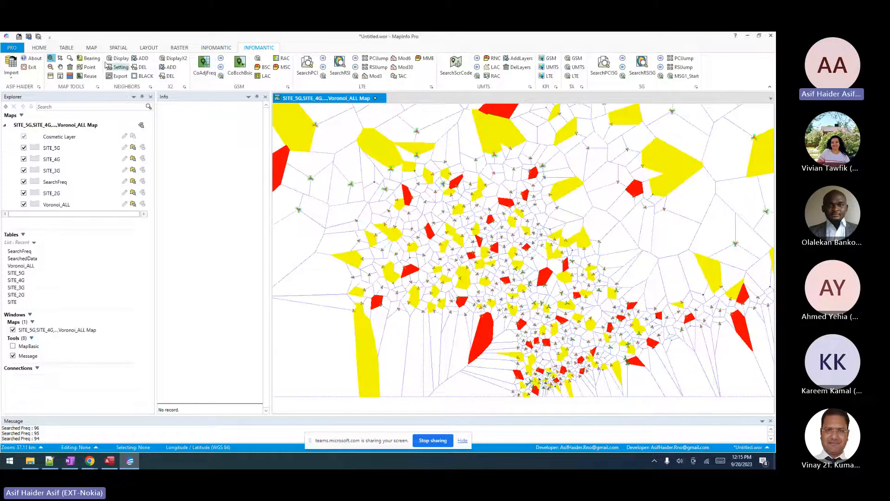
Clear the frequency search result and run the GSM CoBcchBsic search for BCCH 90 and BSIC 10.
{"action": "left_click", "coordinate": [70, 68]}
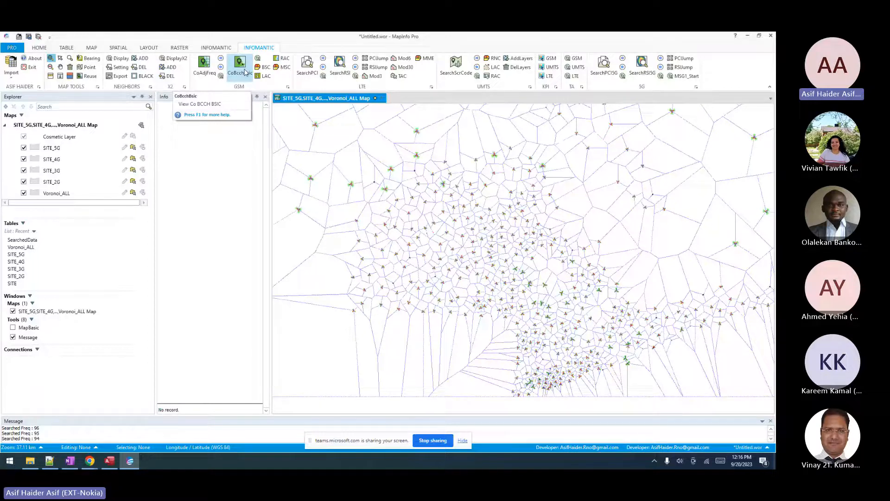
{"action": "left_click", "coordinate": [241, 72]}
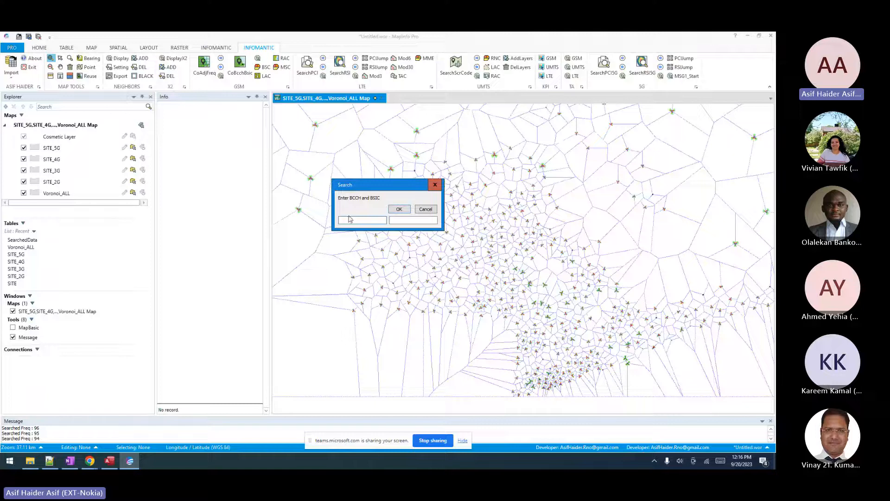
{"action": "type", "text": "98"}
{"action": "key", "text": "BackSpace"}
{"action": "type", "text": "10"}
{"action": "key", "text": "Return"}
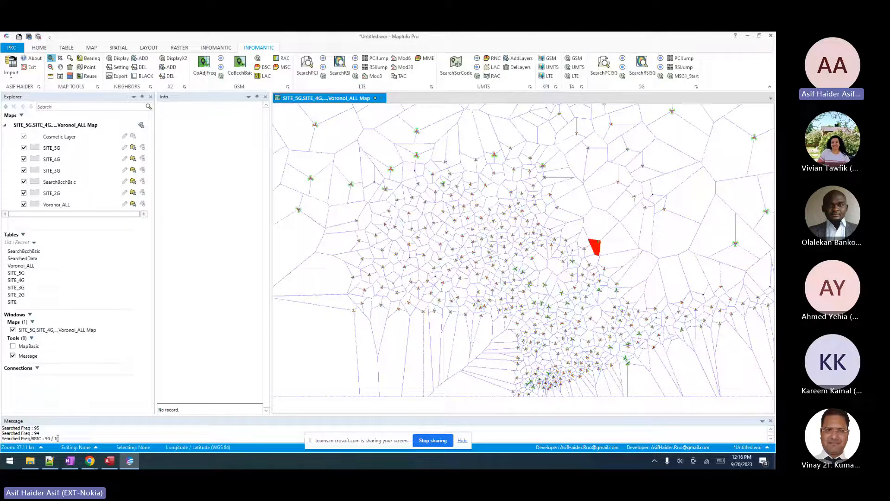
Check the searched BCCH and BSIC values in the message log and examine the area around the highlighted cell.
{"action": "left_click_drag", "start_coordinate": [59, 438], "coordinate": [2, 438]}
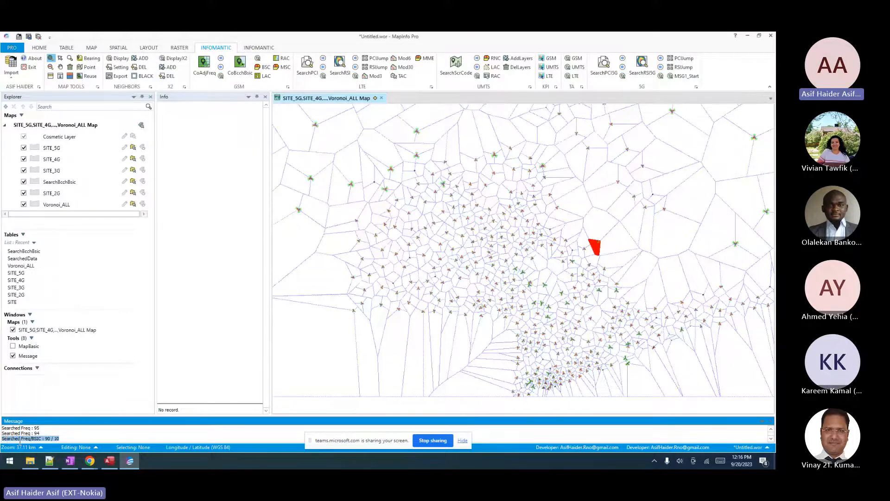
{"action": "double_click", "coordinate": [47, 438]}
{"action": "double_click", "coordinate": [56, 439]}
{"action": "left_click_drag", "start_coordinate": [421, 215], "coordinate": [608, 341]}
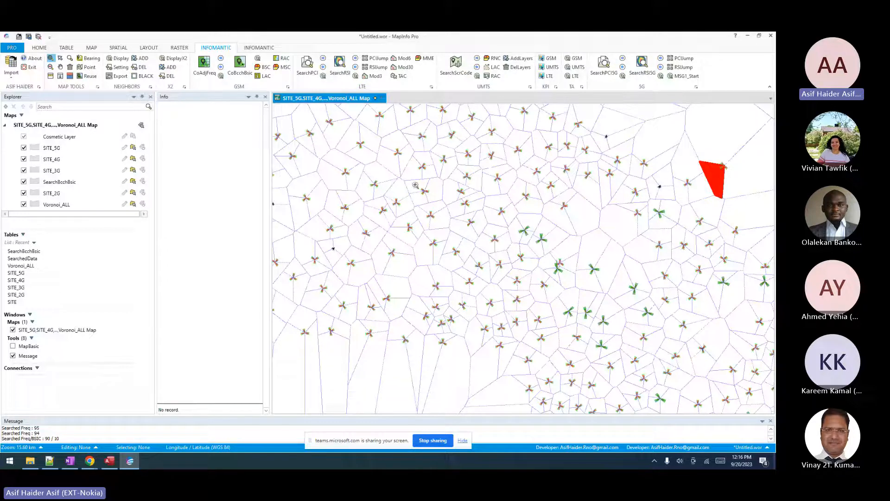
Display the co-BCCH/BSIC cells for sectors picked on the map near the centre, one after another, using the GSM band.
{"action": "left_click", "coordinate": [258, 58]}
{"action": "left_click", "coordinate": [466, 229]}
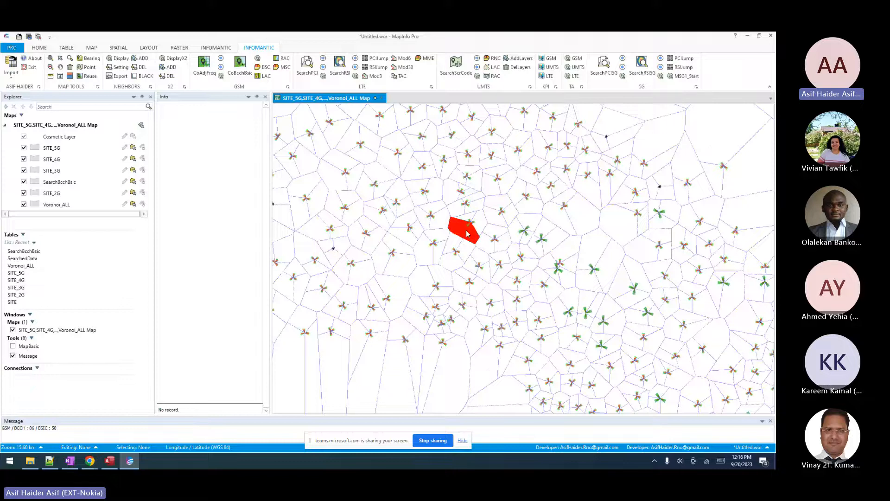
{"action": "key", "text": "Up"}
{"action": "left_click", "coordinate": [478, 257]}
{"action": "key", "text": "Return"}
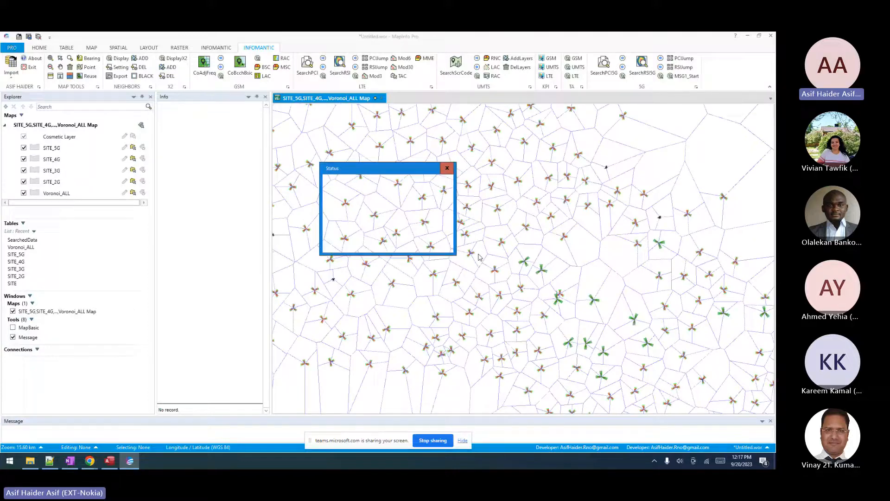
{"action": "left_click", "coordinate": [468, 251]}
{"action": "key", "text": "Return"}
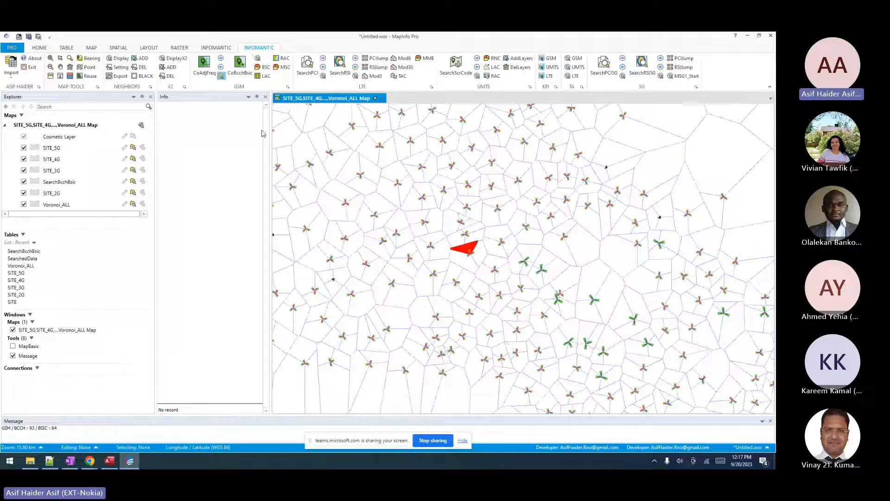
Display the picked central sector's GSM-band frequencies 90, 101, 117 and 119 one after another through the end of the sequence.
{"action": "left_click", "coordinate": [477, 255]}
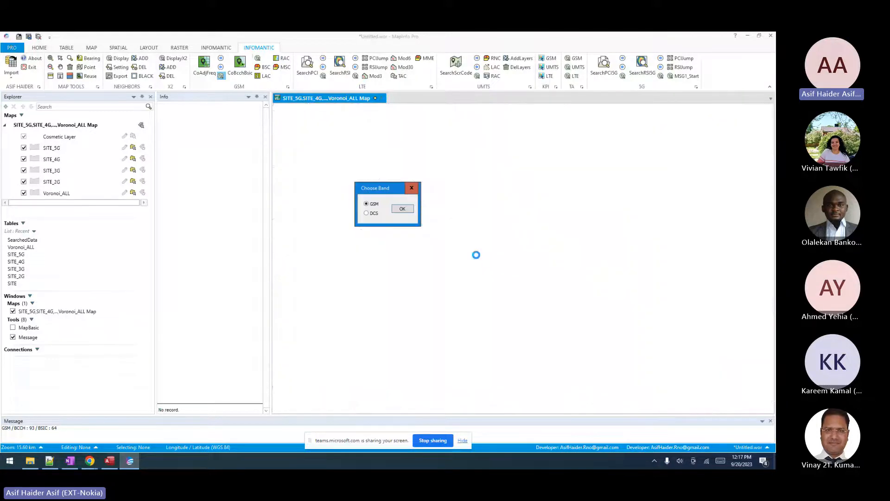
{"action": "key", "text": "Return"}
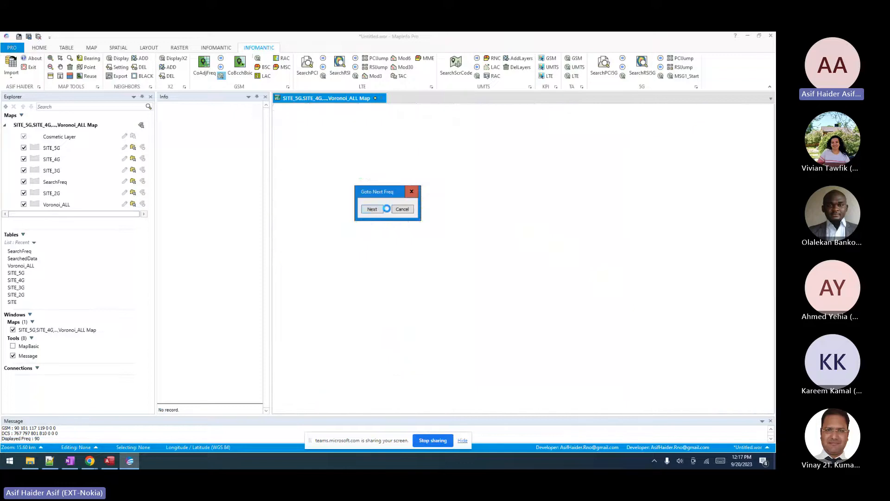
{"action": "left_click", "coordinate": [372, 207]}
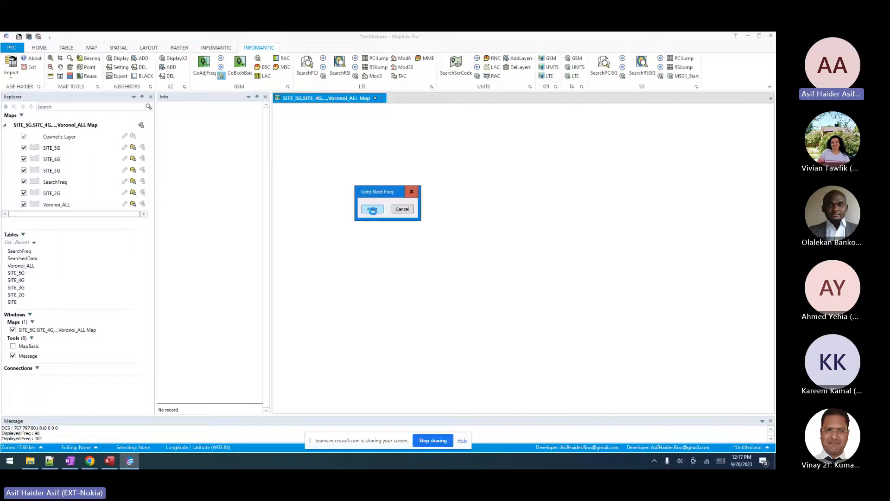
{"action": "left_click", "coordinate": [373, 207]}
{"action": "left_click", "coordinate": [372, 209]}
{"action": "left_click", "coordinate": [373, 209]}
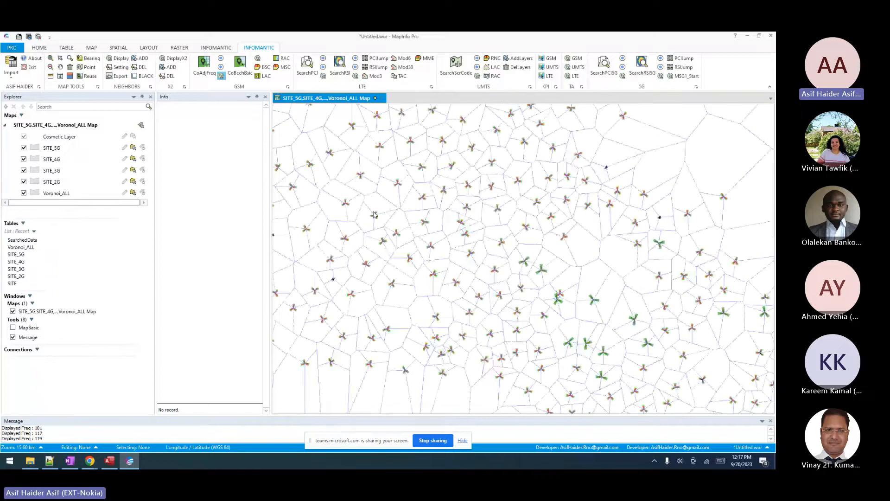
Read the GSM and DCS frequency lists of sectors LOM-015-2 and LOM-040-1, closing the band choice each time.
{"action": "left_click", "coordinate": [465, 266]}
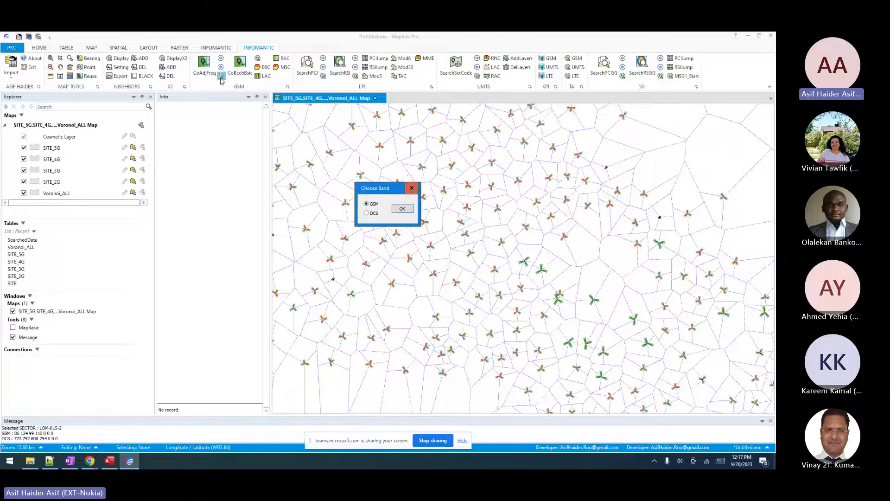
{"action": "left_click", "coordinate": [411, 190]}
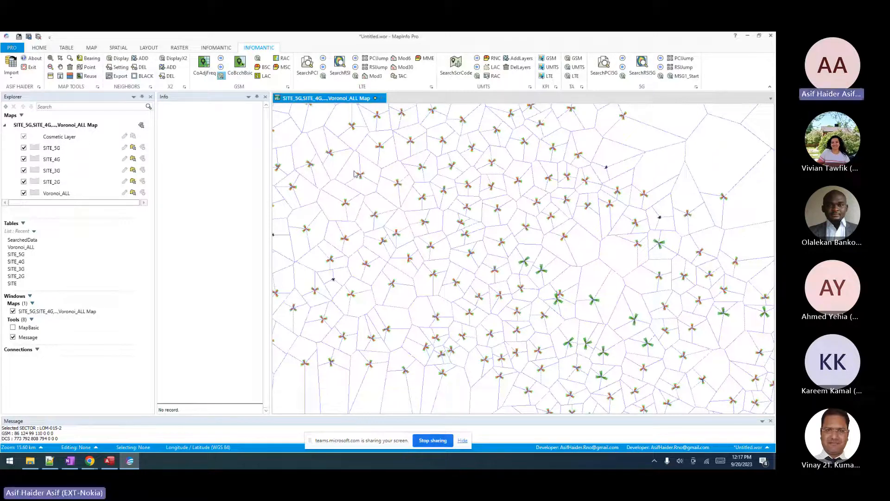
{"action": "left_click", "coordinate": [434, 225]}
{"action": "left_click", "coordinate": [411, 190]}
Run the GSM CoAdjFreq search for frequency 89 and clear its result from the map.
{"action": "left_click", "coordinate": [208, 74]}
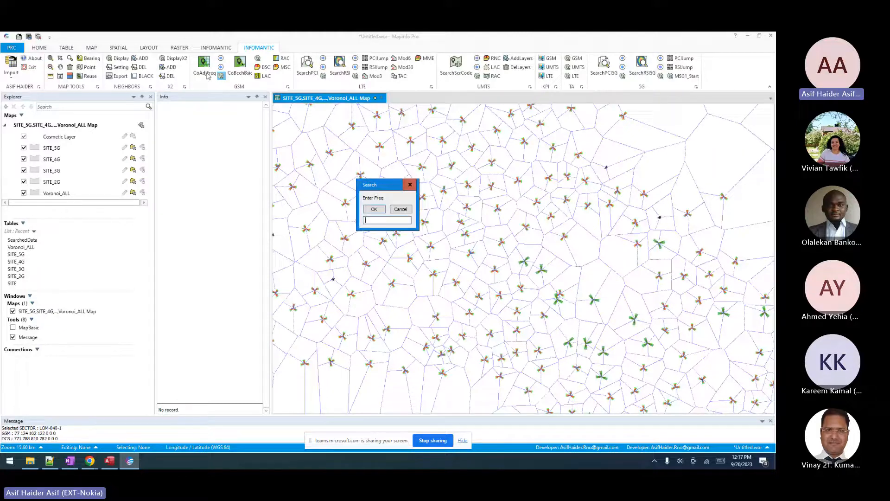
{"action": "key", "text": "Return"}
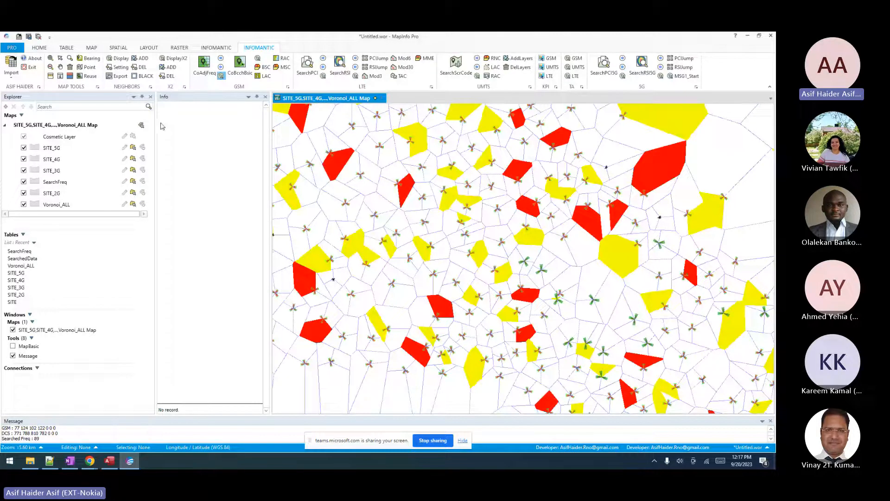
{"action": "left_click", "coordinate": [70, 69]}
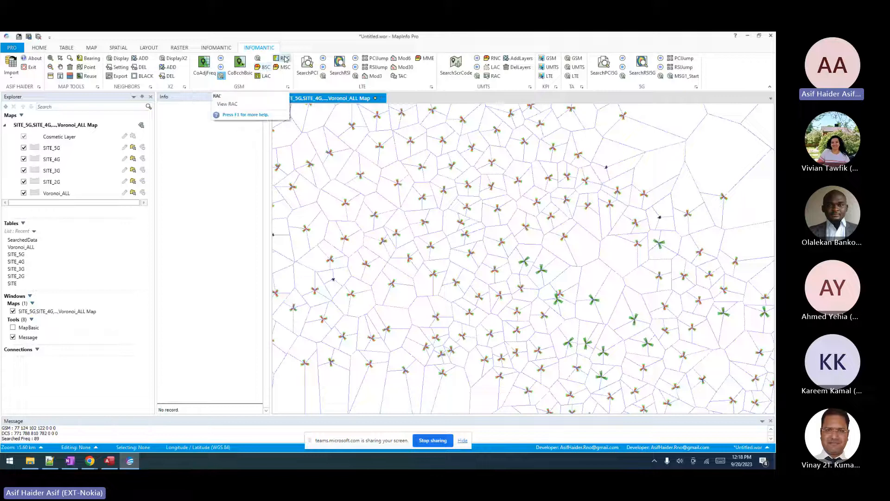
Display the GSM BSC areas as a thematic map and examine their borders around the southern cluster.
{"action": "left_click", "coordinate": [264, 70]}
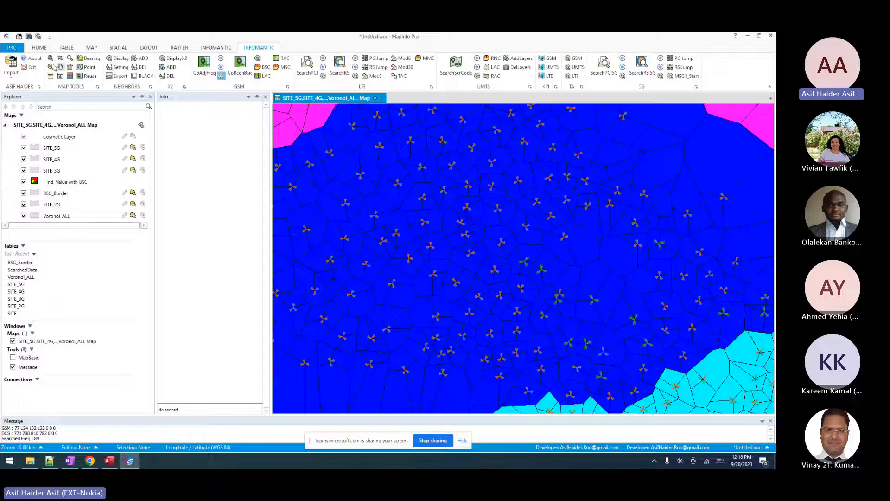
{"action": "left_click", "coordinate": [51, 66]}
{"action": "left_click", "coordinate": [502, 290]}
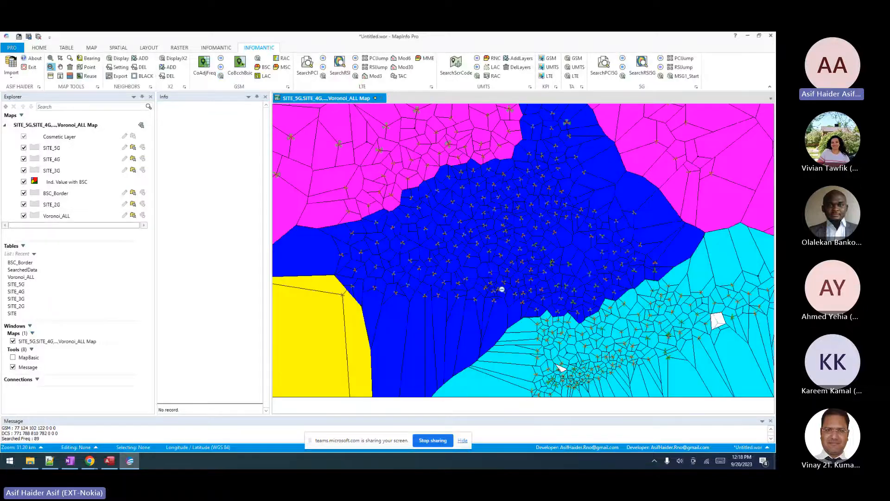
{"action": "left_click", "coordinate": [502, 289]}
{"action": "left_click", "coordinate": [514, 220]}
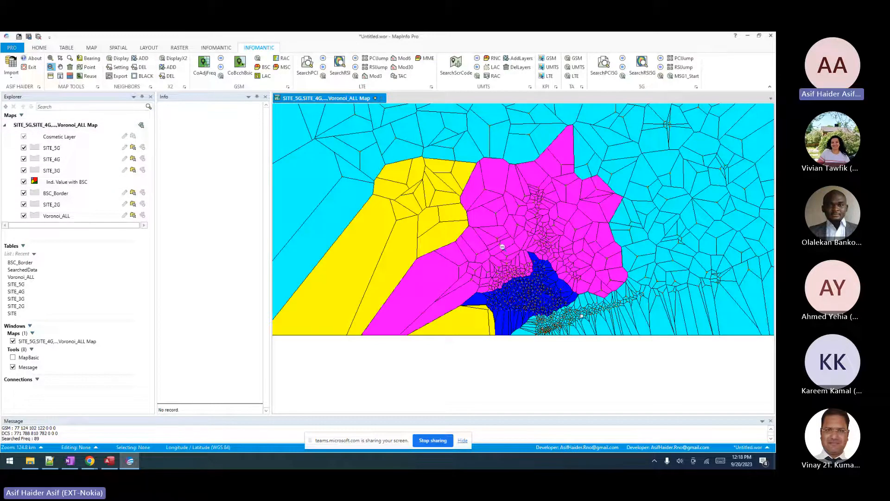
{"action": "left_click", "coordinate": [496, 235]}
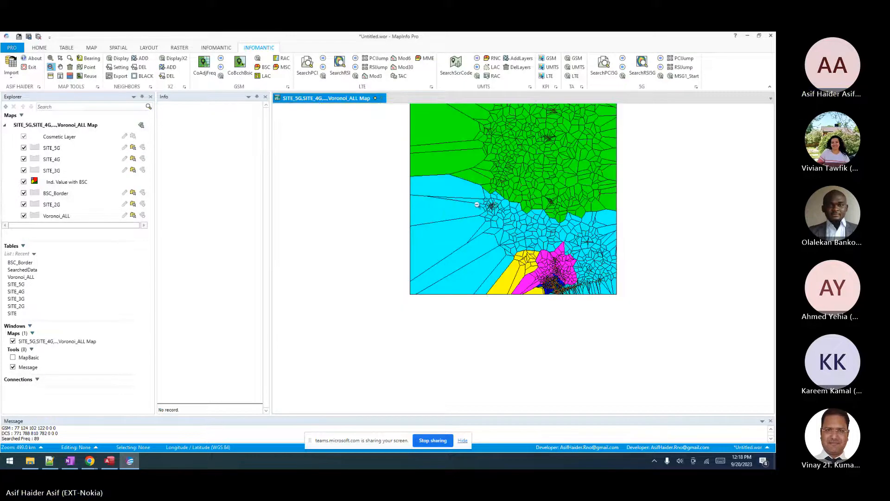
Examine the coloured BSC areas and their borders in the northern part of the network.
{"action": "key", "text": "Up"}
{"action": "key", "text": "Up"}
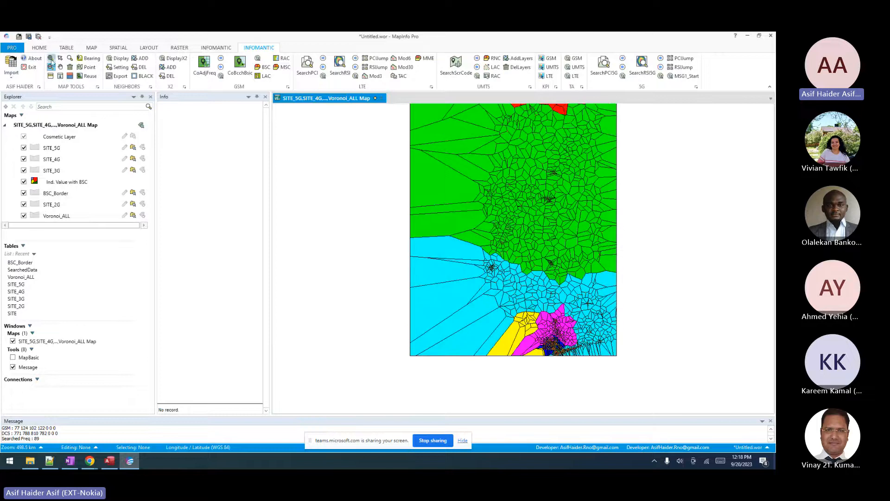
{"action": "left_click", "coordinate": [50, 58]}
{"action": "key", "text": "Up"}
{"action": "key", "text": "Up"}
{"action": "key", "text": "Up"}
{"action": "key", "text": "Up"}
{"action": "key", "text": "Up"}
{"action": "key", "text": "Up"}
{"action": "key", "text": "Up"}
{"action": "key", "text": "Up"}
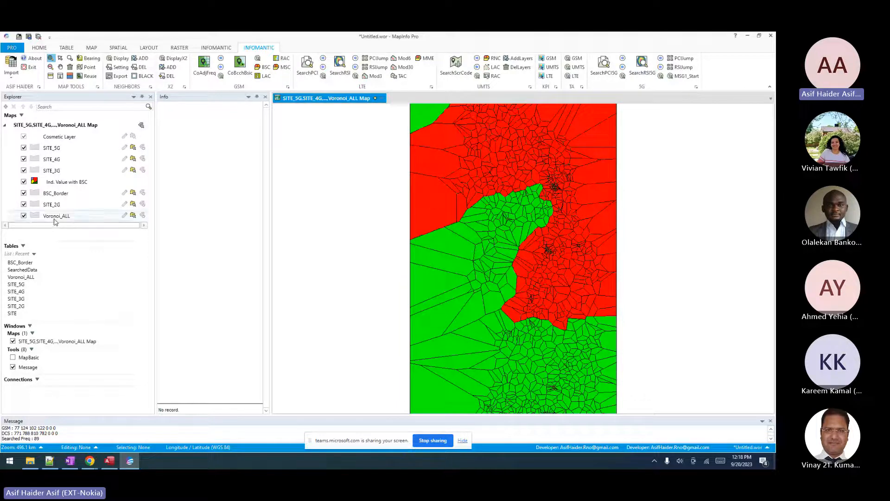
Switch the Voronoi_ALL layer off and on again and examine the border between the green and red BSC areas.
{"action": "left_click", "coordinate": [24, 217]}
{"action": "left_click", "coordinate": [24, 217]}
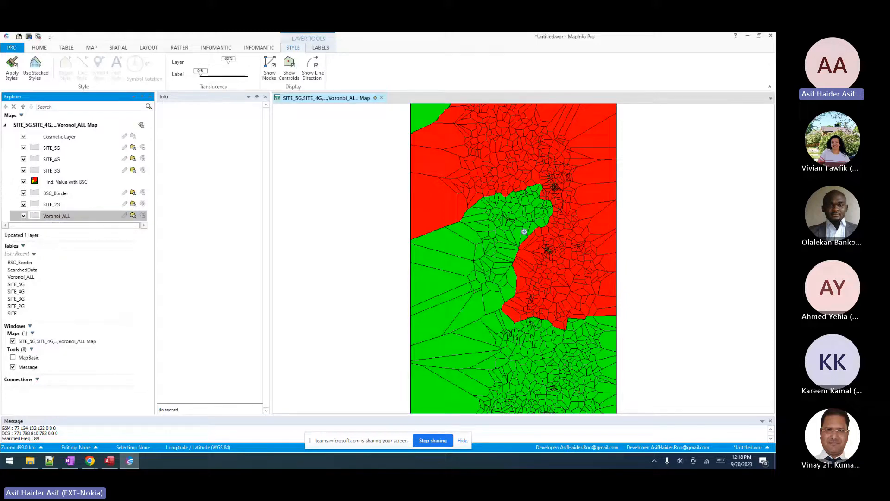
{"action": "left_click", "coordinate": [511, 250]}
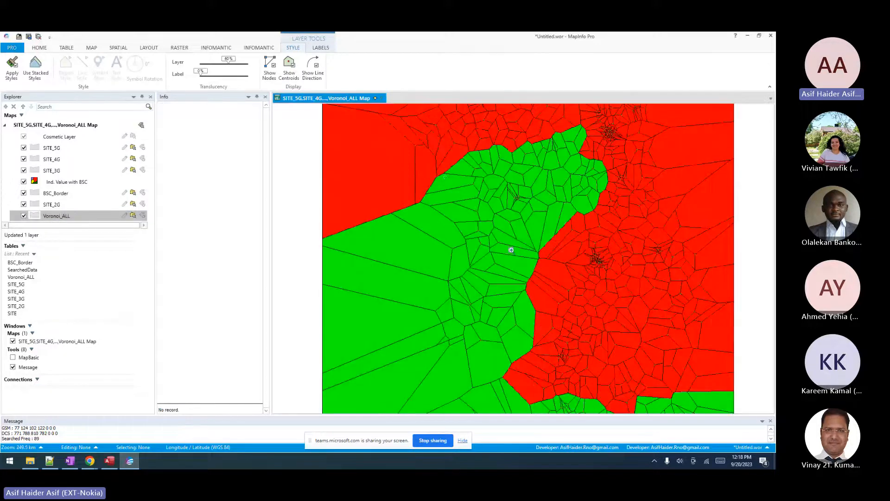
{"action": "left_click", "coordinate": [258, 48]}
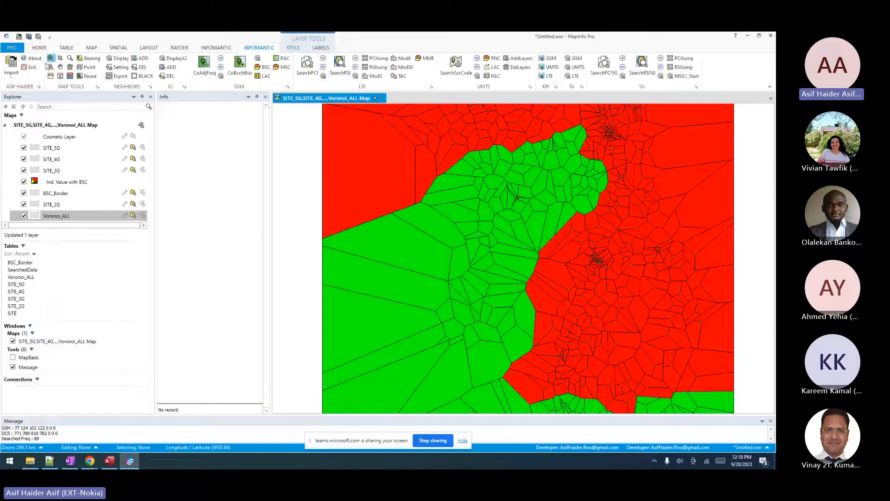
Display the GSM LAC areas as a thematic map and examine the coloured areas in the southern cluster.
{"action": "left_click", "coordinate": [570, 235]}
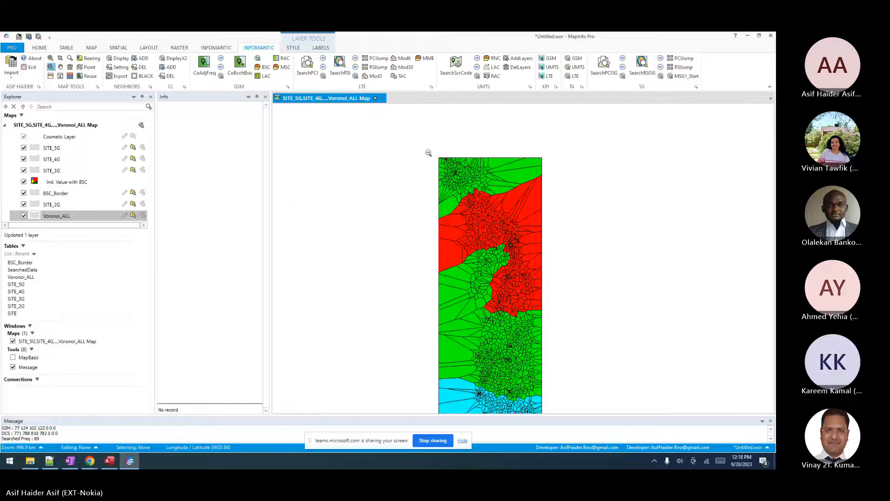
{"action": "scroll", "coordinate": [466, 339], "scroll_direction": "down", "scroll_amount": 4}
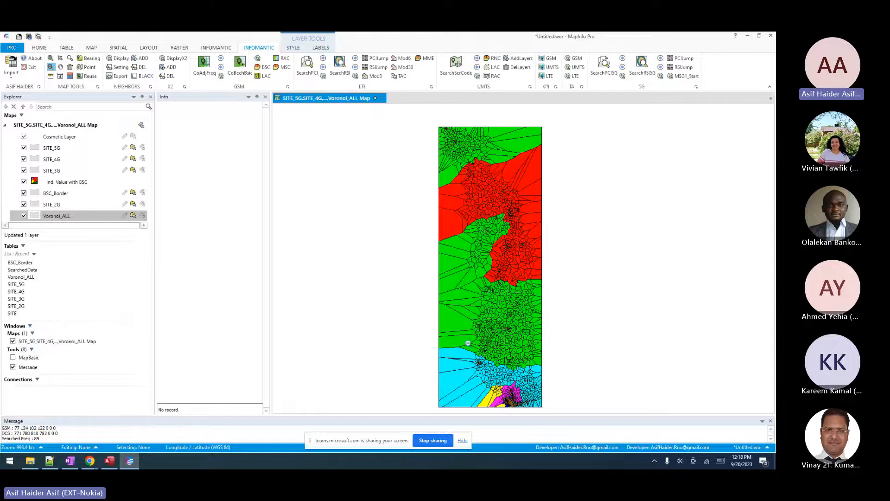
{"action": "left_click", "coordinate": [263, 77]}
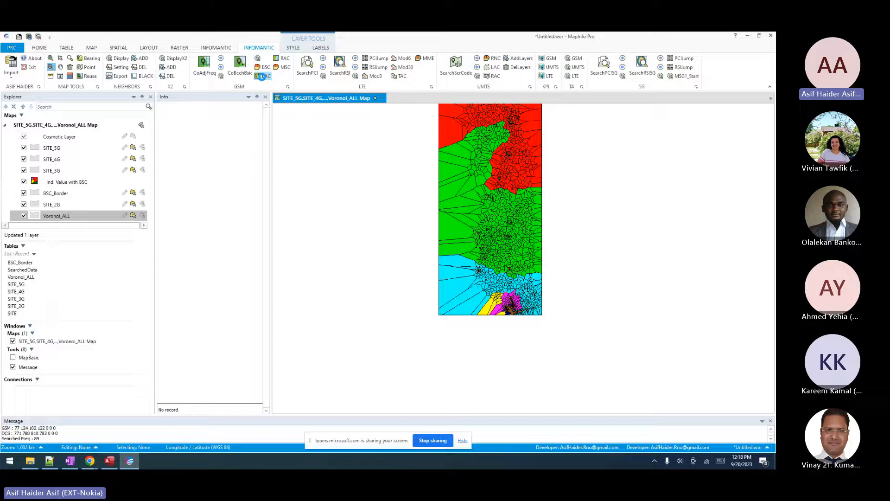
{"action": "left_click", "coordinate": [51, 59]}
{"action": "left_click_drag", "start_coordinate": [481, 302], "coordinate": [533, 317]}
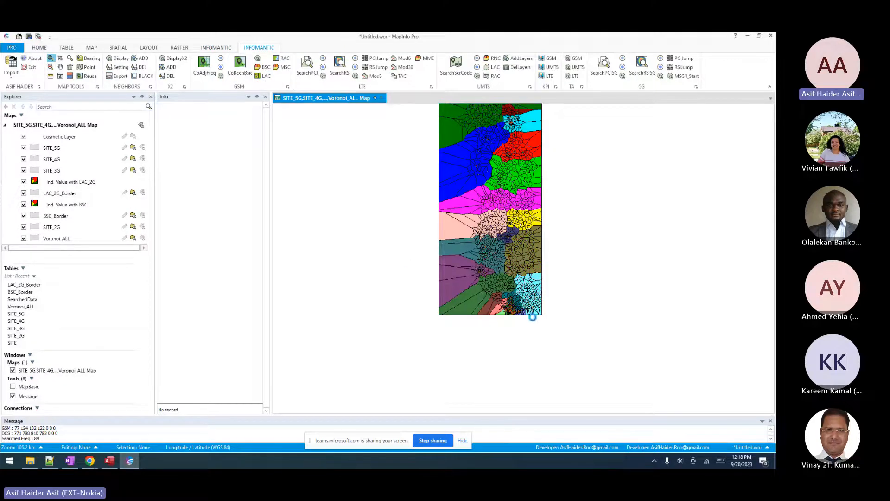
{"action": "left_click_drag", "start_coordinate": [464, 232], "coordinate": [661, 366]}
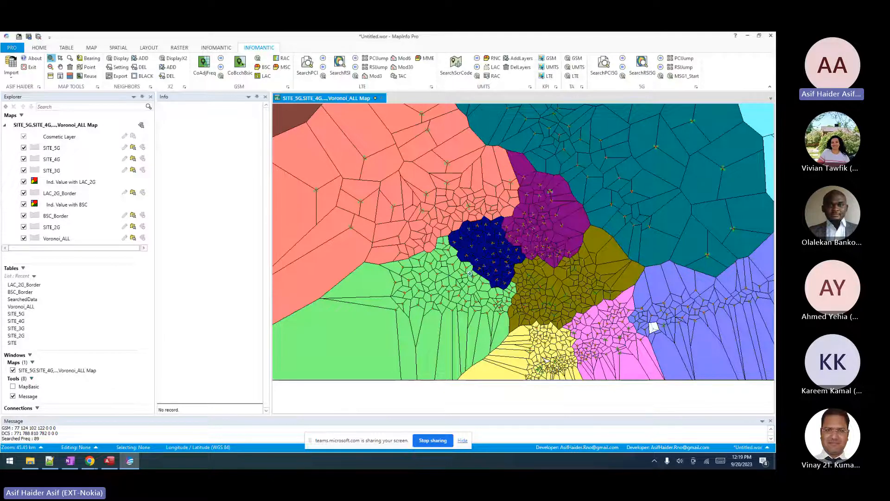
Examine the GSM LAC areas north of the southern cluster and the border between the pink and teal areas.
{"action": "left_click", "coordinate": [51, 67]}
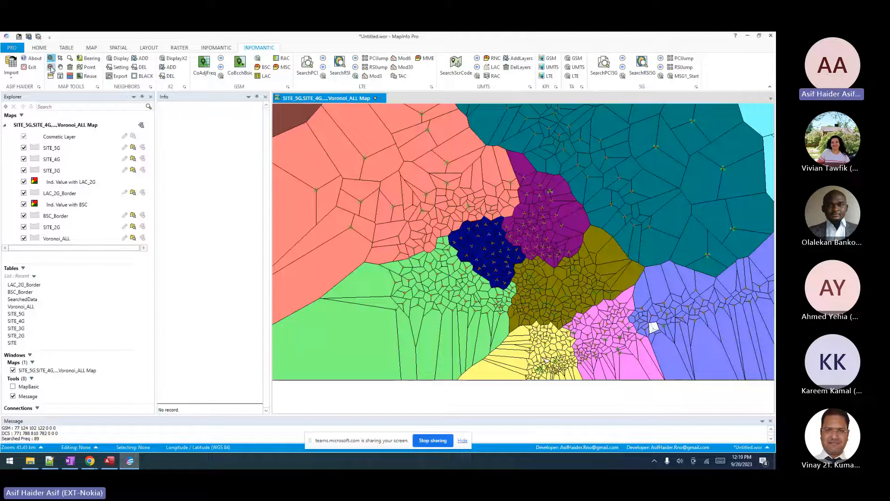
{"action": "left_click", "coordinate": [567, 198]}
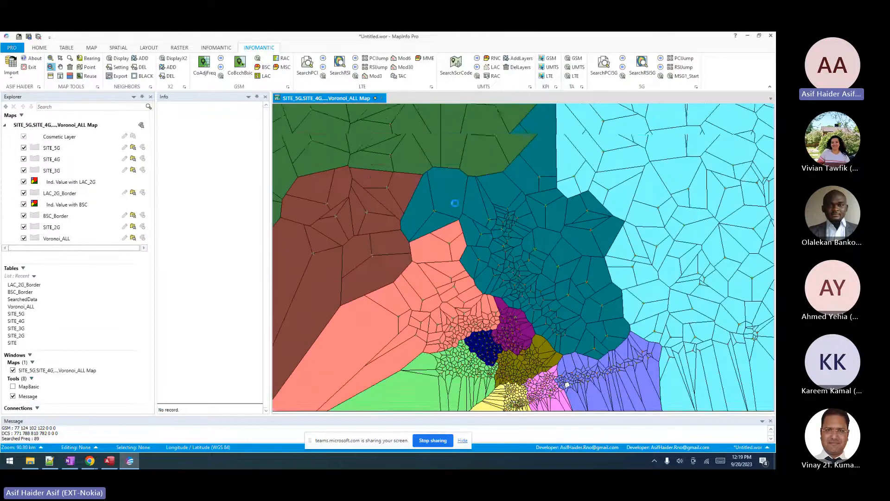
{"action": "left_click", "coordinate": [454, 202]}
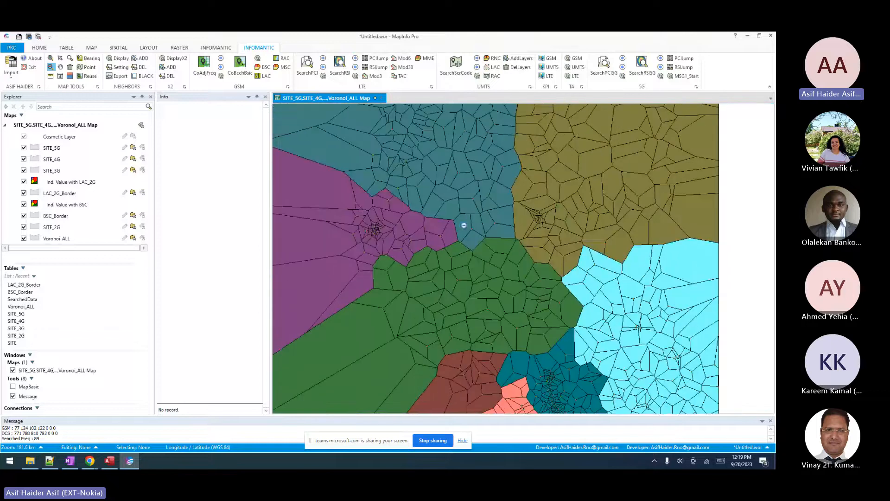
{"action": "left_click", "coordinate": [464, 226]}
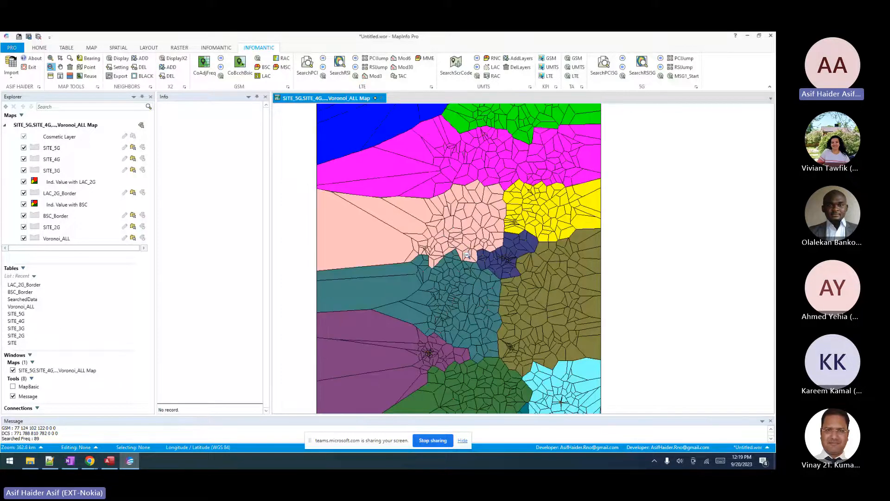
{"action": "left_click", "coordinate": [51, 59]}
{"action": "left_click_drag", "start_coordinate": [388, 233], "coordinate": [482, 280]}
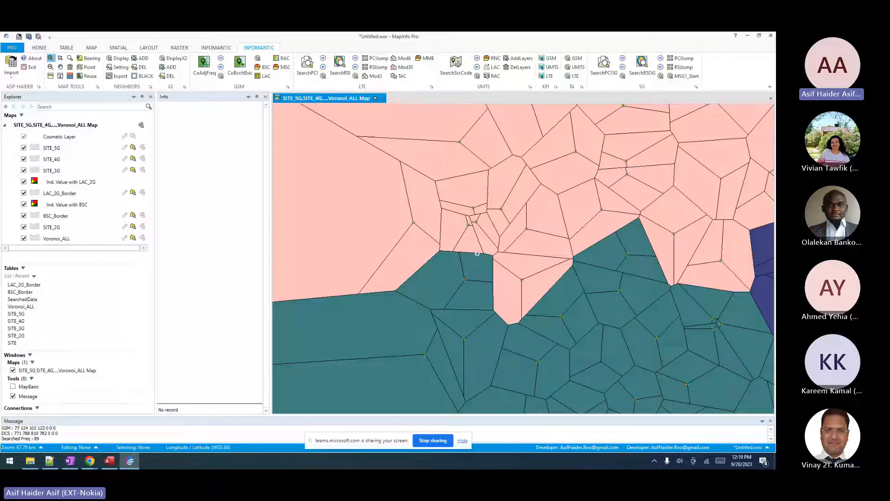
{"action": "key", "text": "Right"}
{"action": "key", "text": "Up"}
{"action": "key", "text": "Up"}
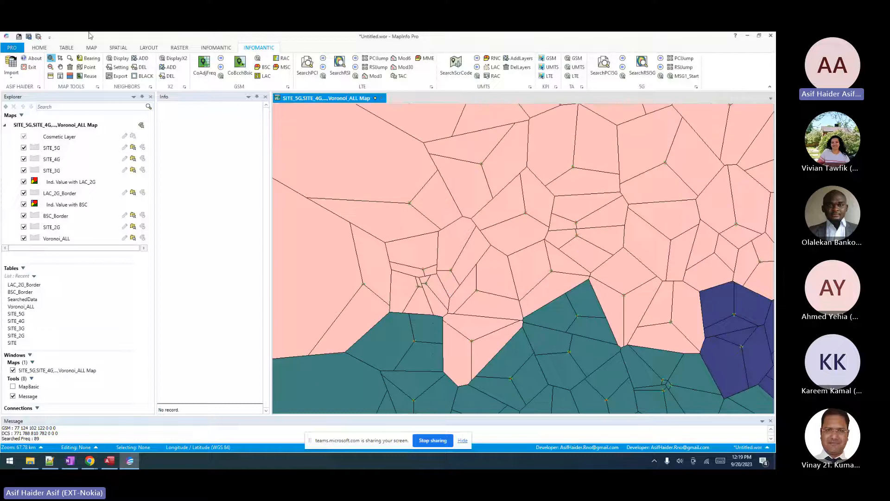
Clear the LAC and BSC thematic layers and their border layers from the map.
{"action": "left_click", "coordinate": [51, 67]}
{"action": "left_click", "coordinate": [501, 284]}
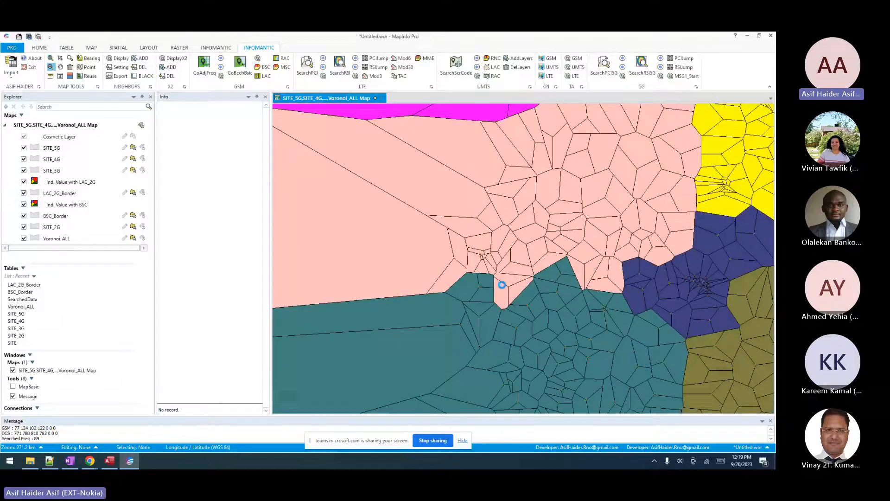
{"action": "left_click", "coordinate": [501, 284]}
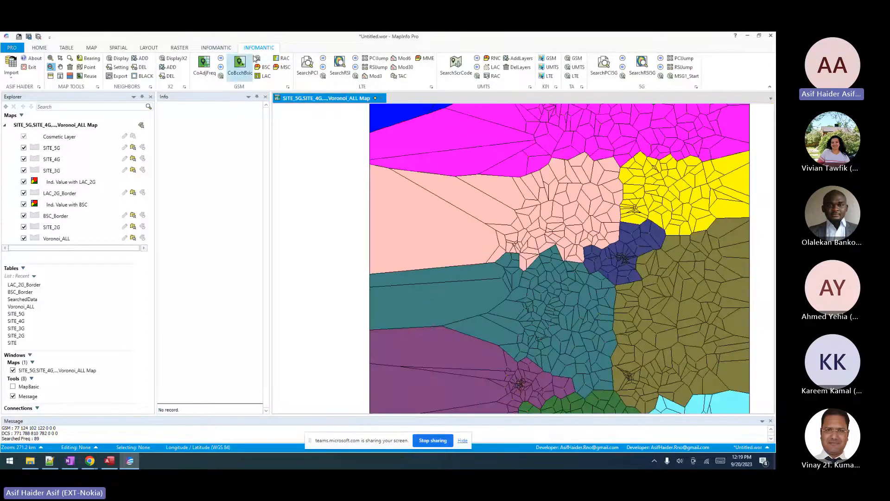
{"action": "left_click", "coordinate": [70, 67]}
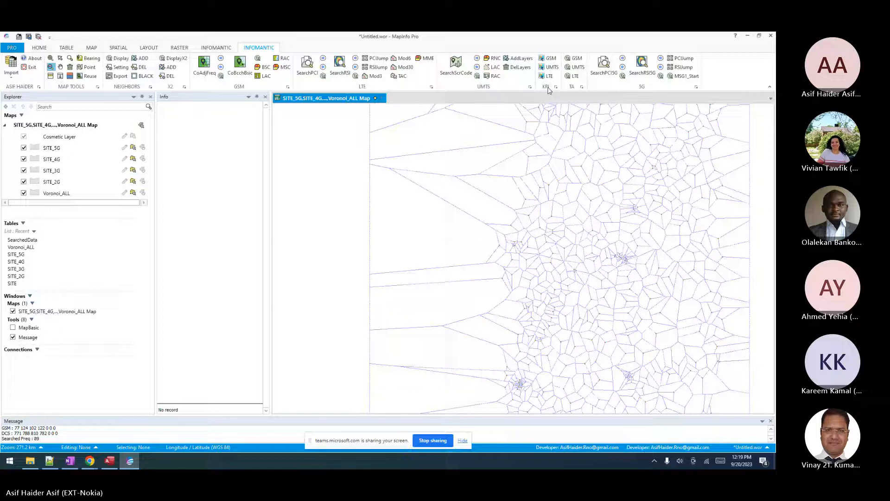
{"action": "left_click", "coordinate": [549, 61]}
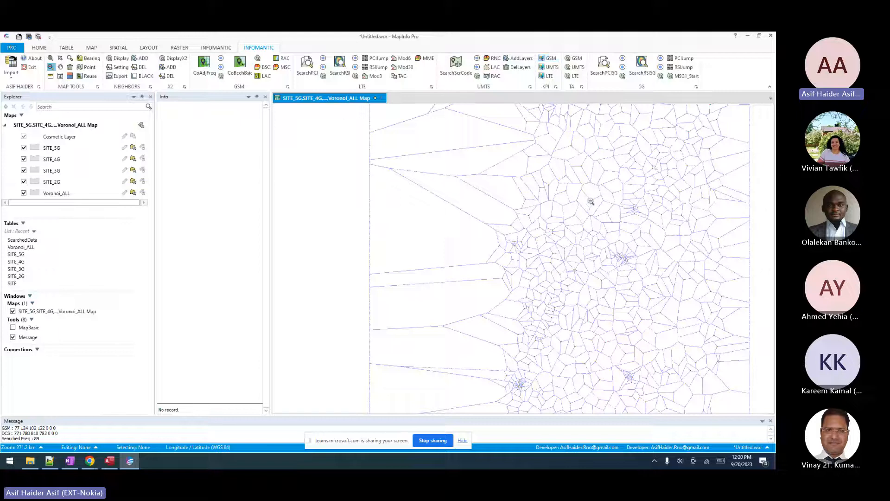
Import ThematicSettings.txt as the thematic settings.
{"action": "left_click", "coordinate": [12, 69]}
{"action": "left_click", "coordinate": [11, 71]}
{"action": "left_click", "coordinate": [11, 74]}
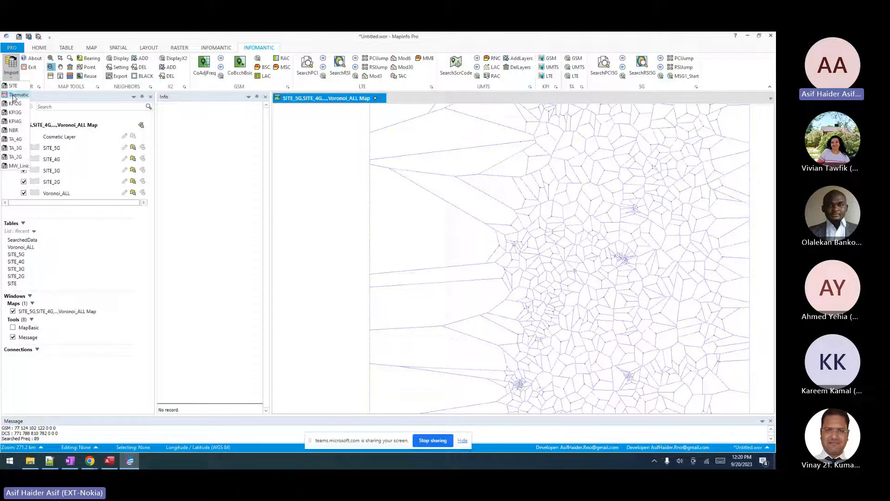
{"action": "left_click", "coordinate": [13, 95]}
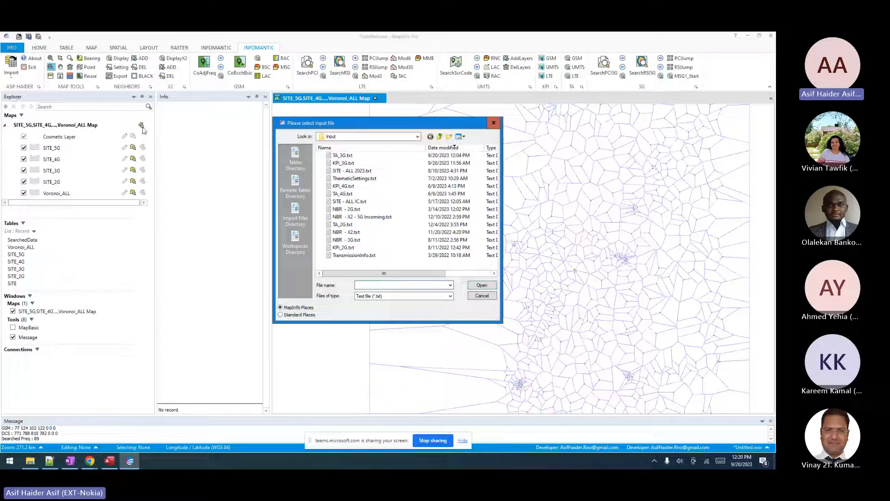
{"action": "left_click", "coordinate": [354, 179]}
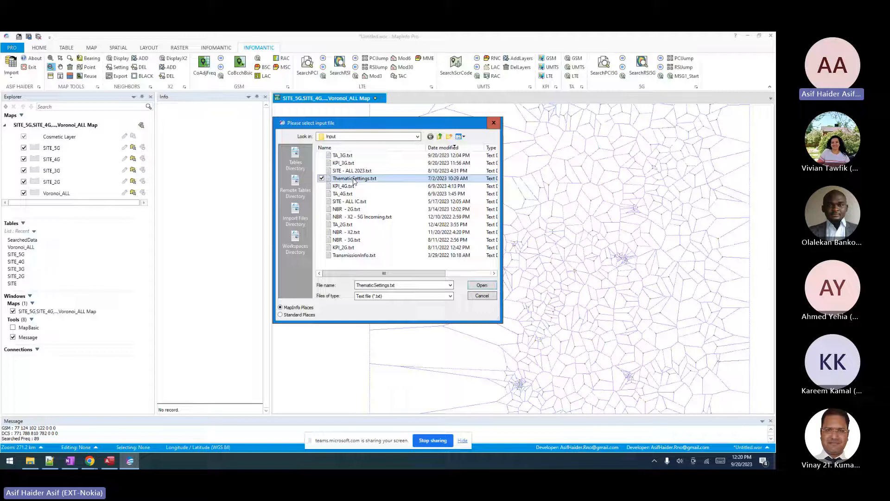
{"action": "double_click", "coordinate": [354, 180]}
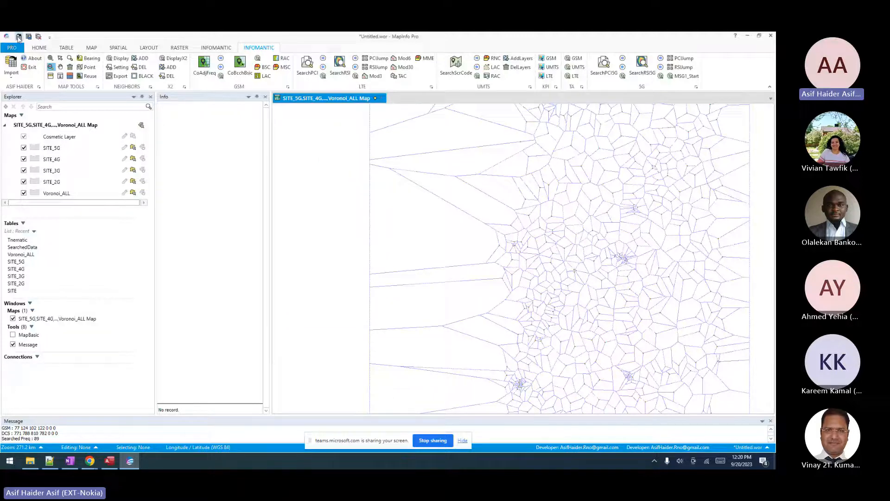
Import KPI_2G.txt as the 2G KPI data.
{"action": "left_click", "coordinate": [11, 76]}
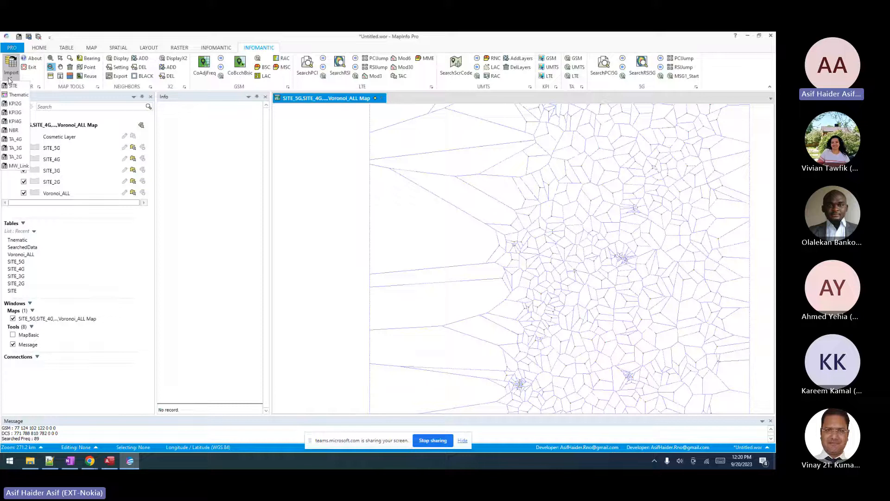
{"action": "left_click", "coordinate": [15, 104]}
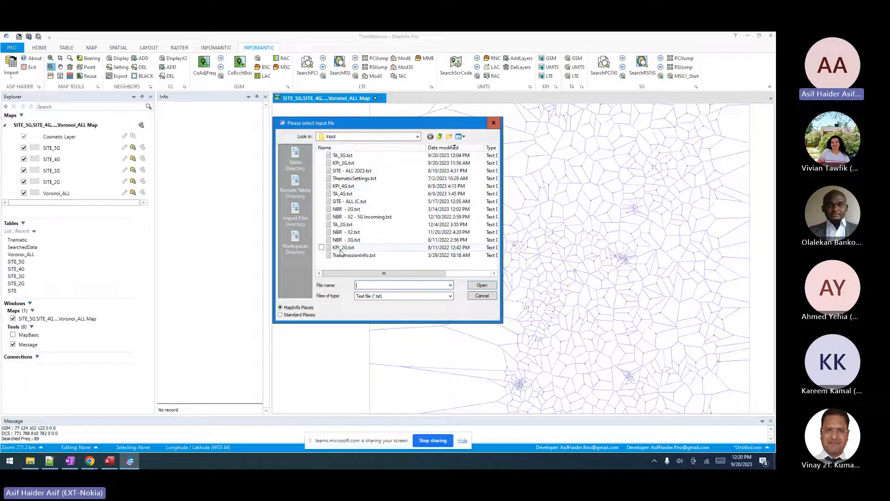
{"action": "left_click", "coordinate": [341, 249]}
{"action": "double_click", "coordinate": [342, 249]}
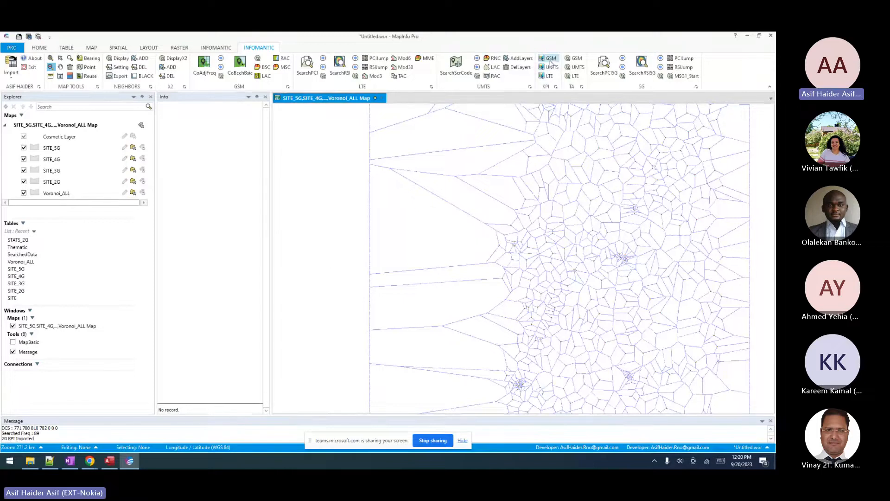
Set up the GSM KPI display with Interference_ITF_1, the DCS band and Default Thematic: Drop.
{"action": "left_click", "coordinate": [552, 61]}
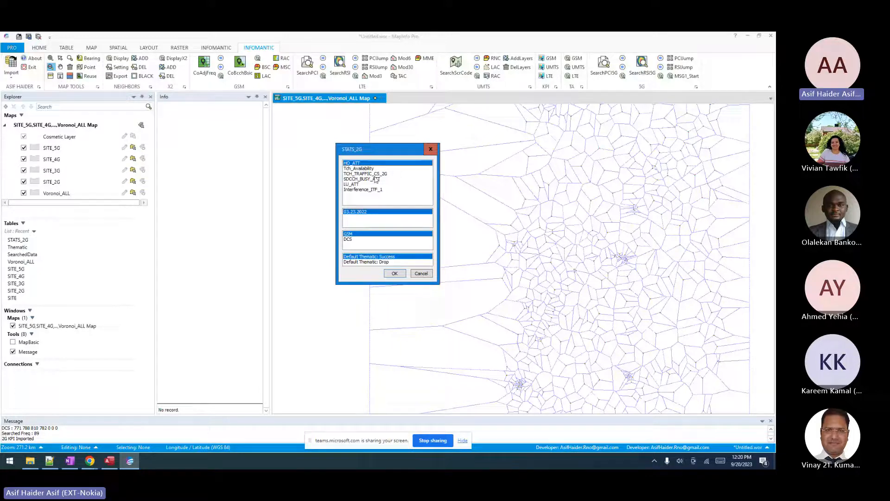
{"action": "left_click", "coordinate": [352, 191]}
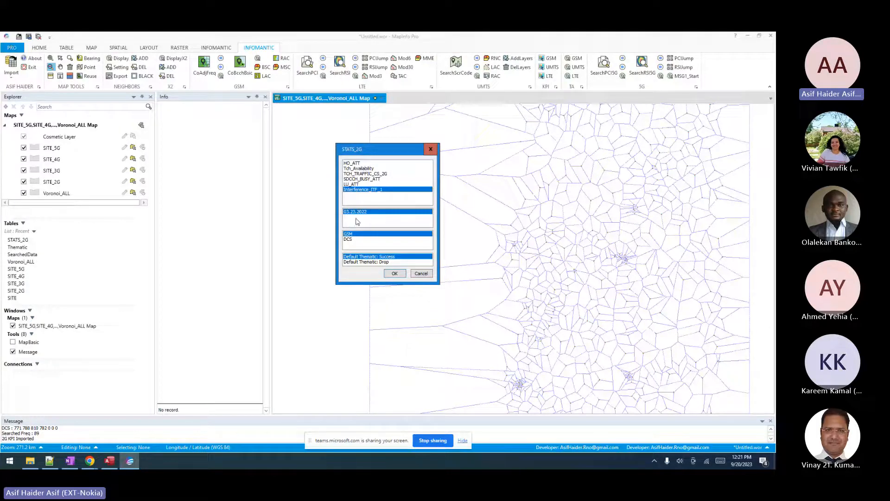
{"action": "left_click", "coordinate": [349, 240]}
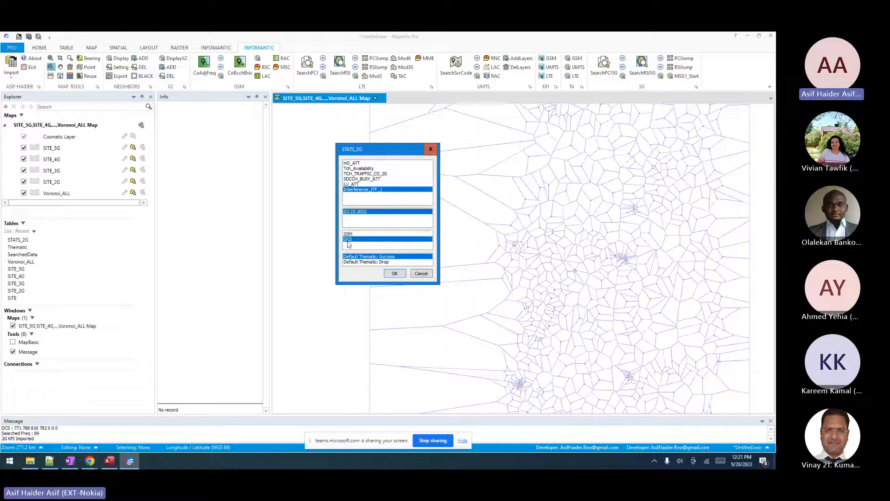
{"action": "left_click", "coordinate": [347, 236]}
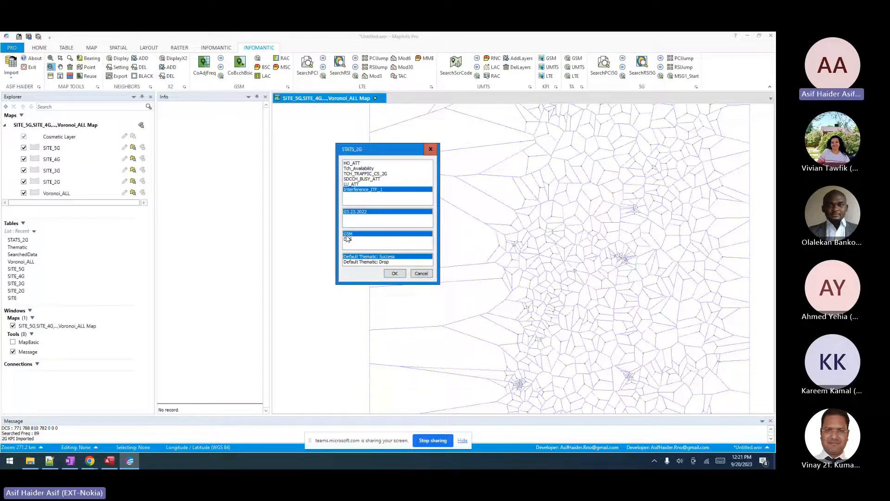
{"action": "left_click", "coordinate": [347, 240]}
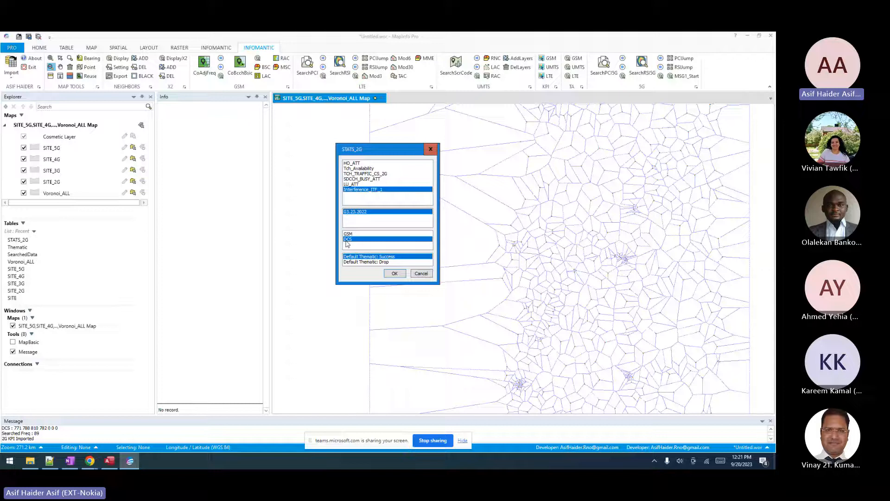
{"action": "left_click", "coordinate": [378, 263]}
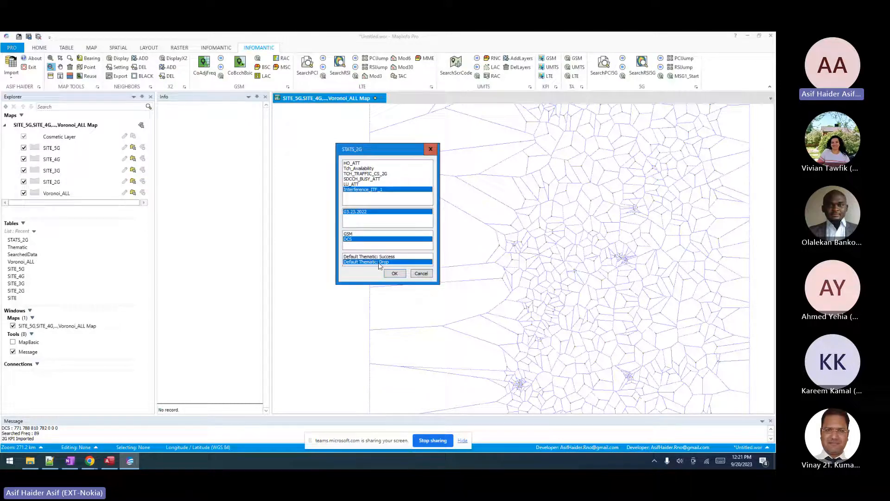
{"action": "left_click", "coordinate": [367, 257]}
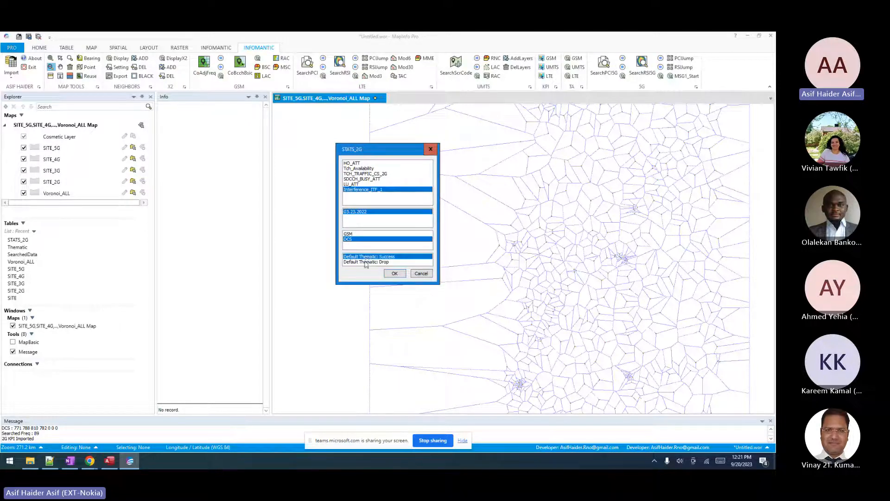
{"action": "left_click", "coordinate": [364, 262]}
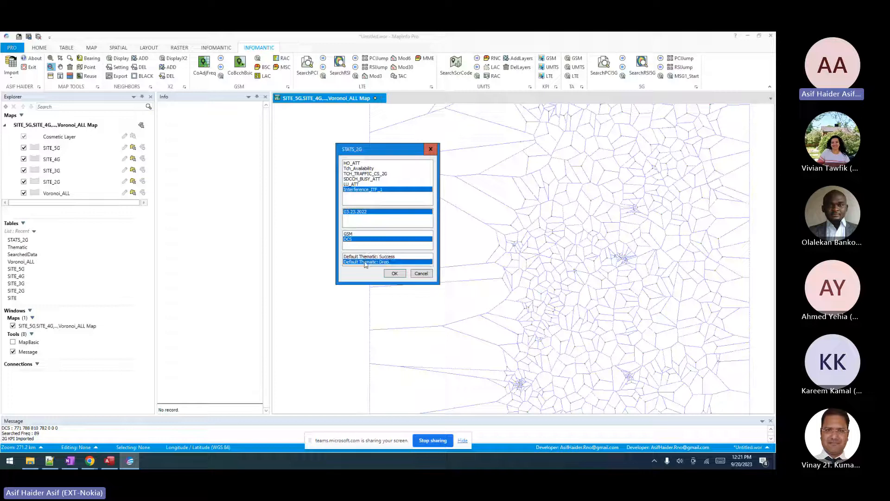
Try Tch_Availability and TCH_TRAFFIC_CS_2G with Default Thematic: Success, and SDCCH_BUSY_ATT with Default Thematic: Drop.
{"action": "left_click", "coordinate": [360, 169]}
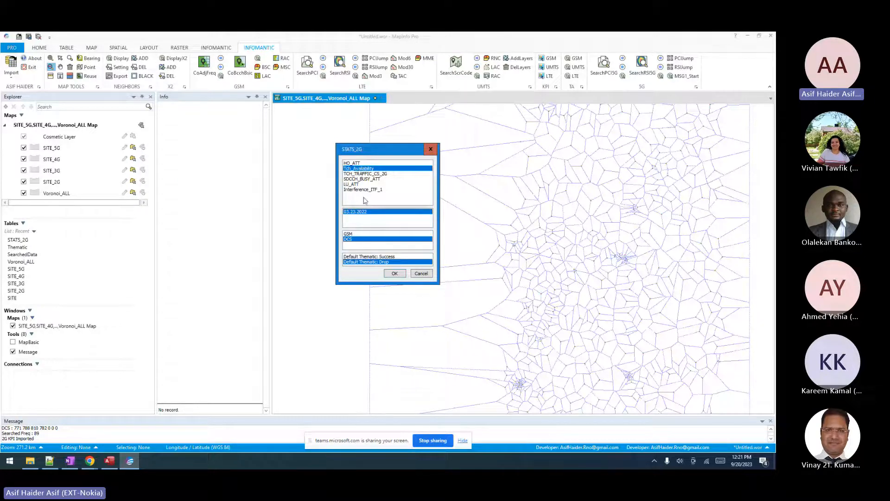
{"action": "left_click", "coordinate": [379, 256]}
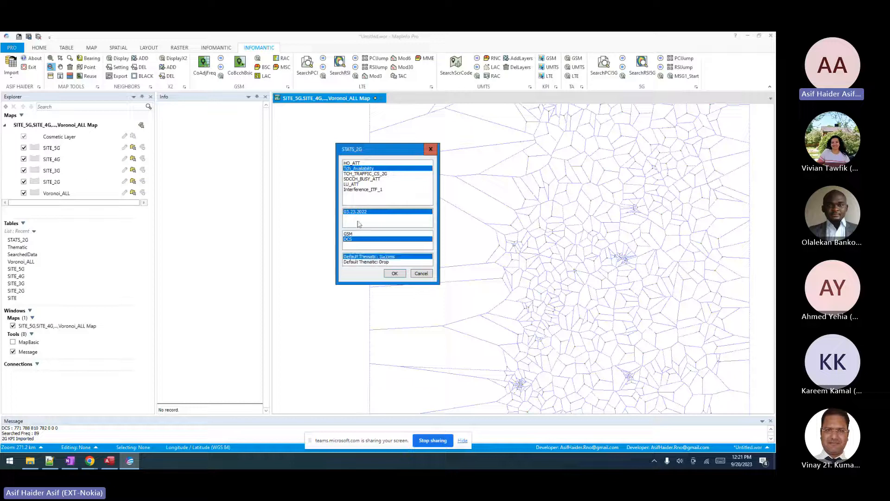
{"action": "left_click", "coordinate": [371, 174]}
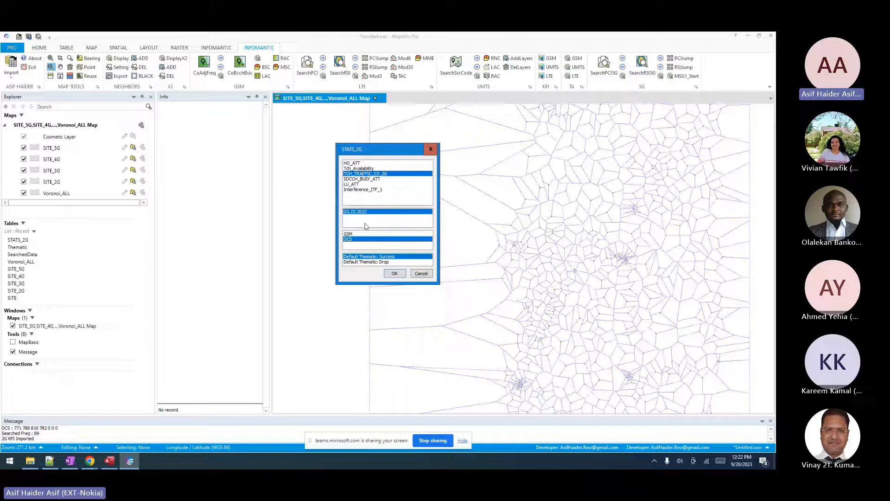
{"action": "left_click", "coordinate": [380, 263]}
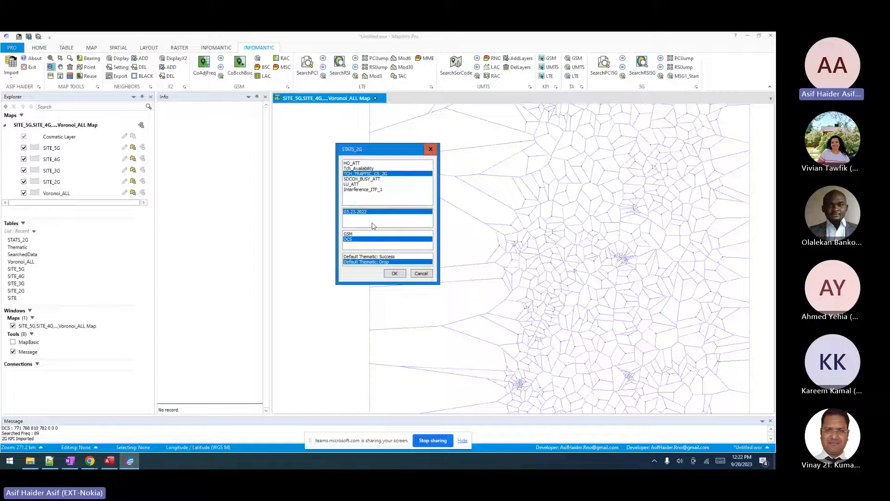
{"action": "left_click", "coordinate": [374, 256]}
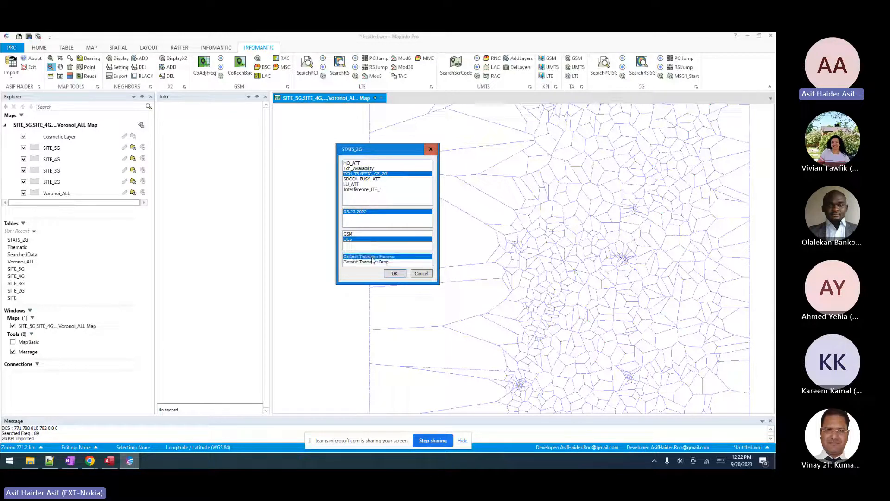
{"action": "left_click", "coordinate": [361, 180]}
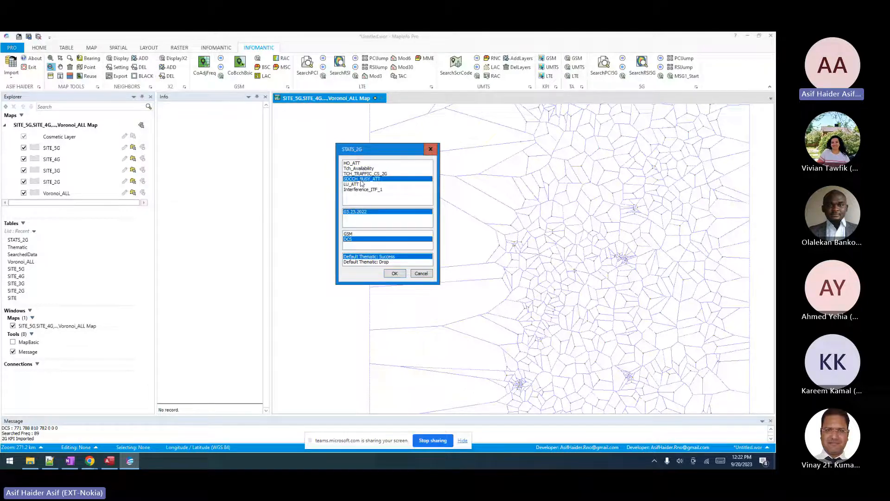
{"action": "left_click", "coordinate": [375, 261]}
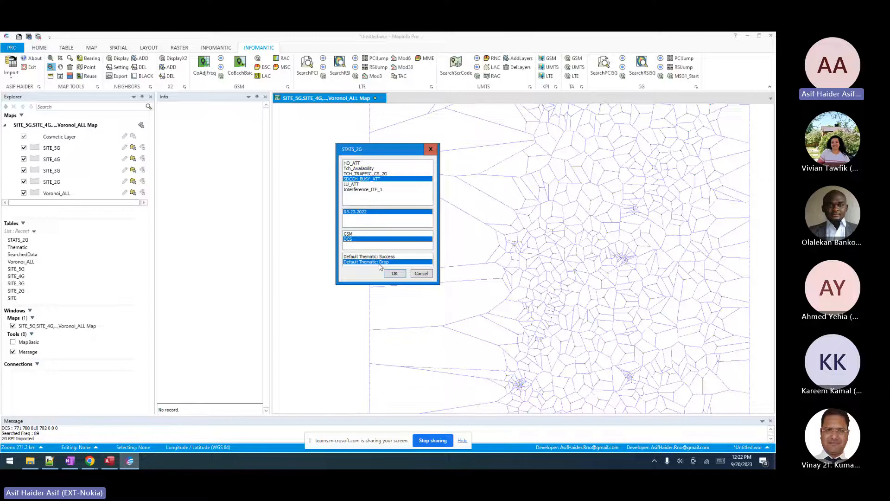
Display the Interference_ITF_1 map for the DCS band with Default Thematic: Drop, and select its ranges layer.
{"action": "left_click", "coordinate": [357, 190]}
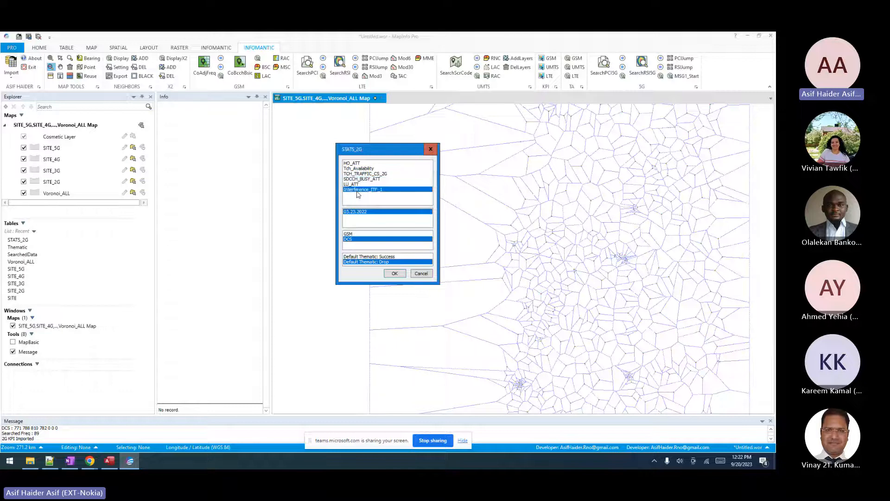
{"action": "left_click", "coordinate": [394, 274]}
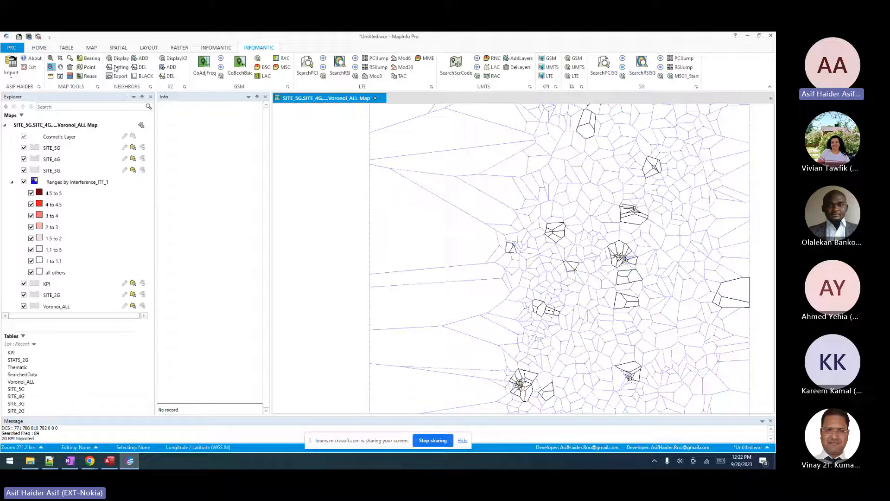
{"action": "left_click", "coordinate": [61, 67]}
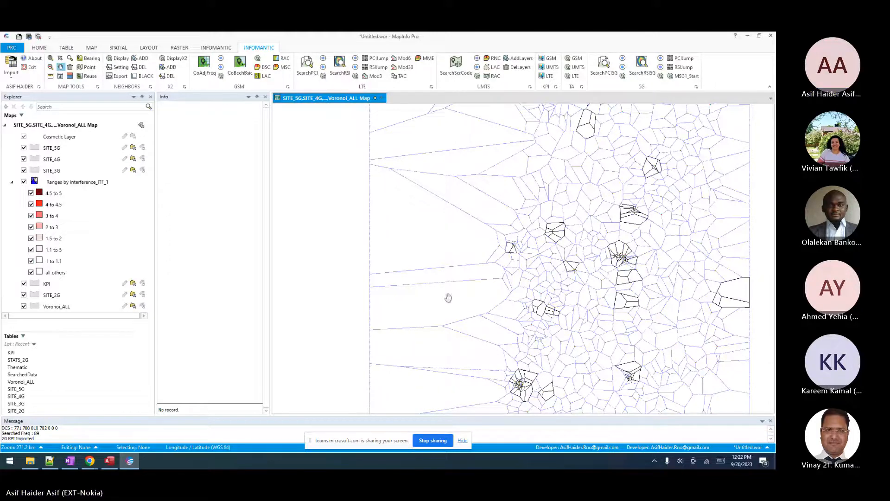
{"action": "left_click_drag", "start_coordinate": [485, 336], "coordinate": [427, 192]}
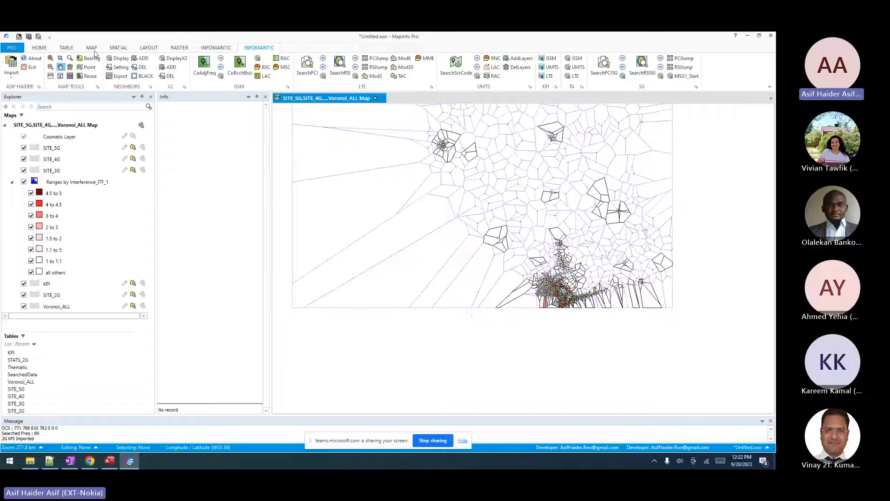
{"action": "left_click", "coordinate": [51, 58]}
{"action": "left_click_drag", "start_coordinate": [525, 274], "coordinate": [592, 318]}
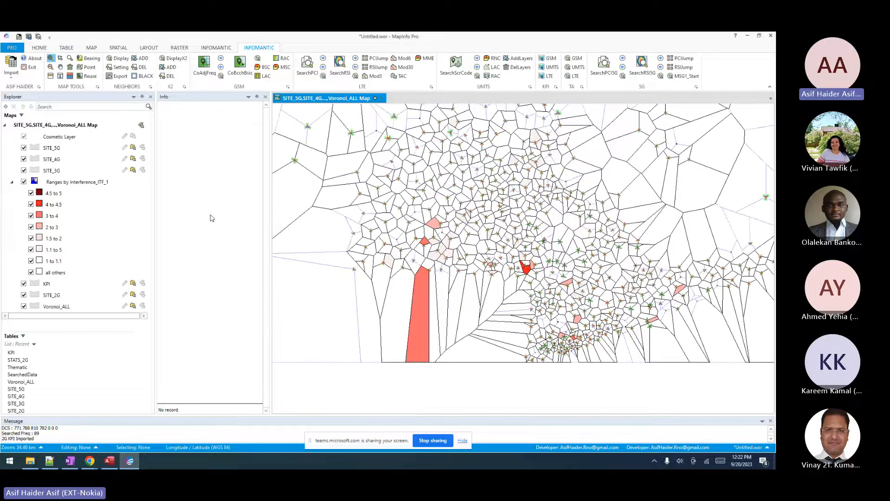
{"action": "left_click", "coordinate": [59, 183]}
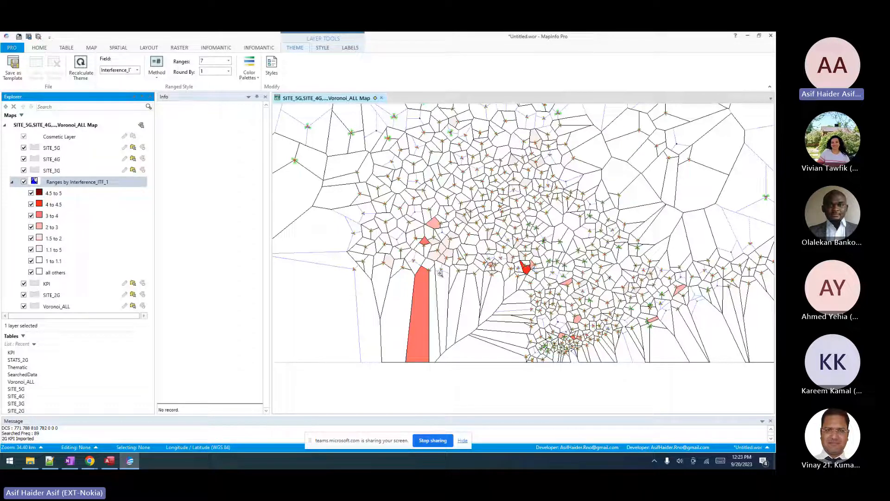
Display the 2G KPI map of Interference_ITF_1 for the GSM band, dated 03.23.2022.
{"action": "left_click", "coordinate": [259, 47]}
{"action": "left_click", "coordinate": [550, 58]}
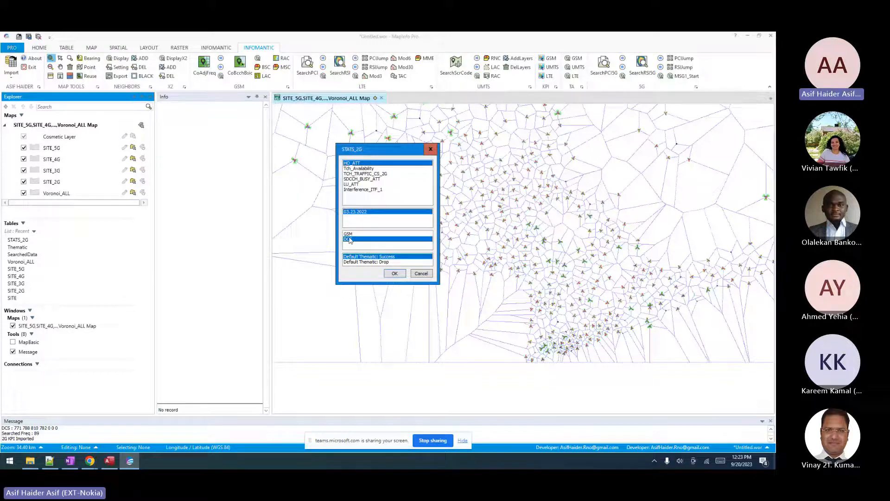
{"action": "left_click", "coordinate": [353, 189]}
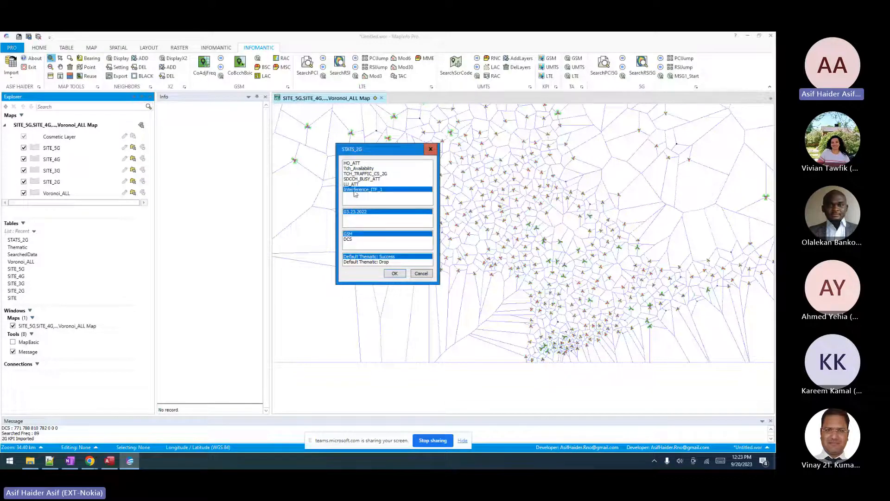
{"action": "left_click", "coordinate": [395, 274]}
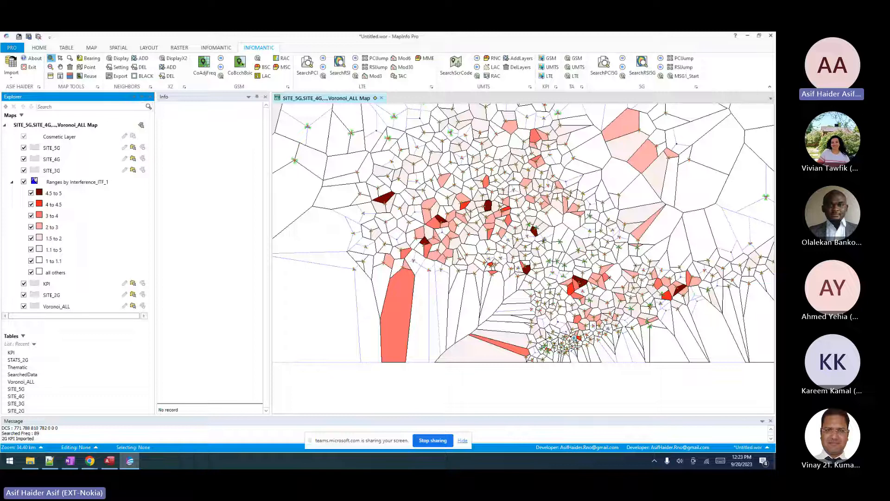
Display the TCH_TRAFFIC_CS_2G map for the GSM band with Default Thematic: Success, and clear it from the map.
{"action": "left_click", "coordinate": [549, 58]}
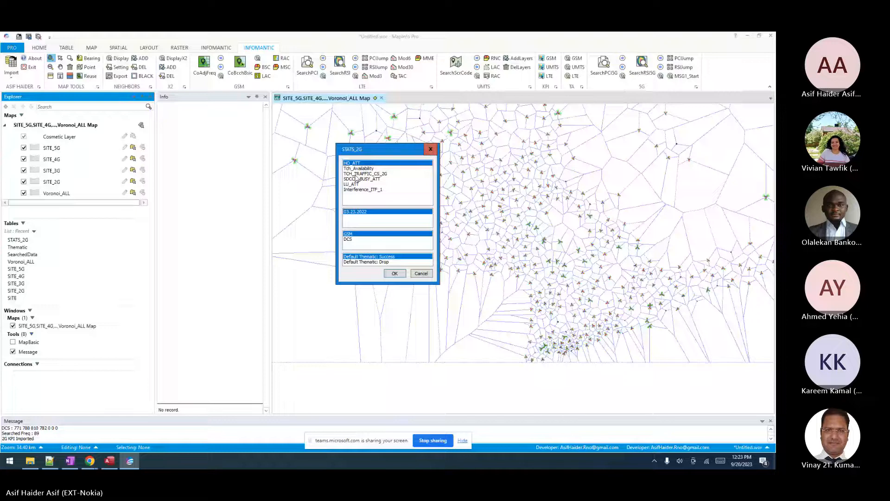
{"action": "left_click", "coordinate": [357, 174]}
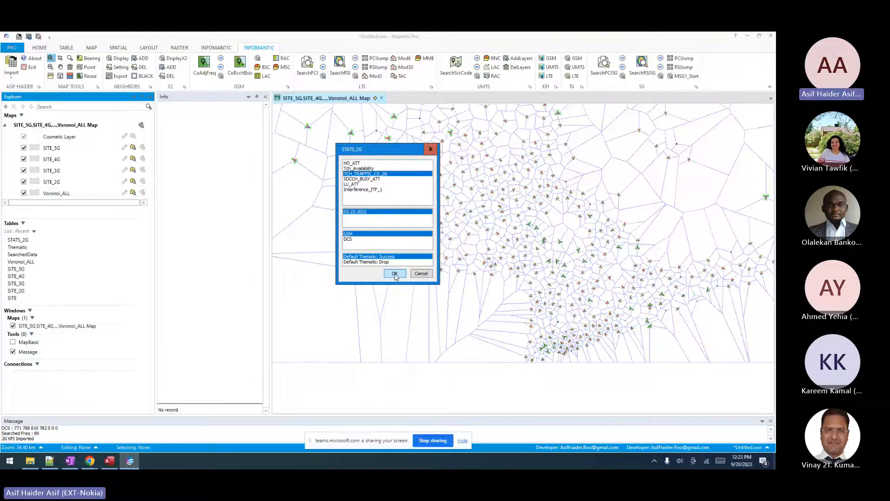
{"action": "left_click", "coordinate": [395, 273]}
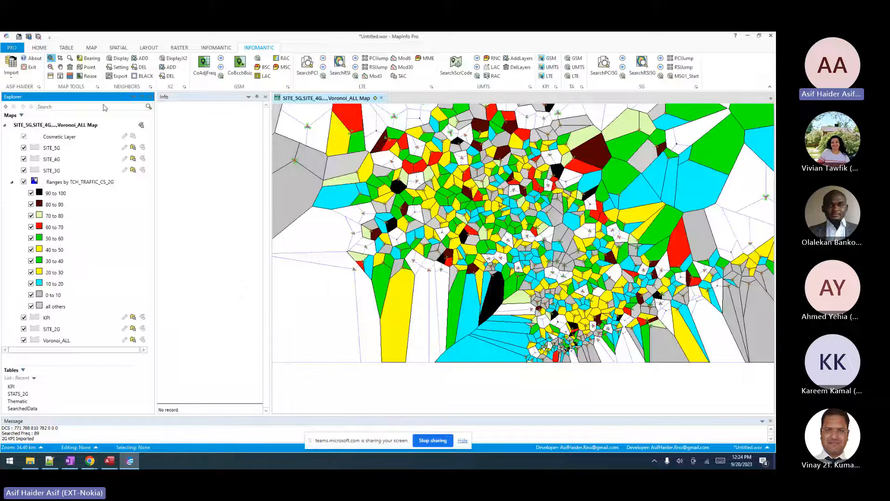
{"action": "left_click", "coordinate": [69, 67]}
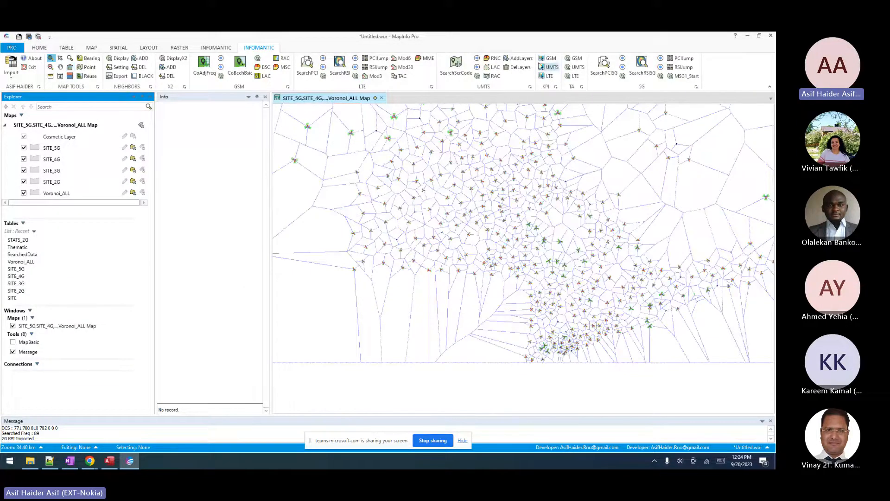
Import TA_2G.txt as the 2G timing advance data.
{"action": "left_click", "coordinate": [577, 60]}
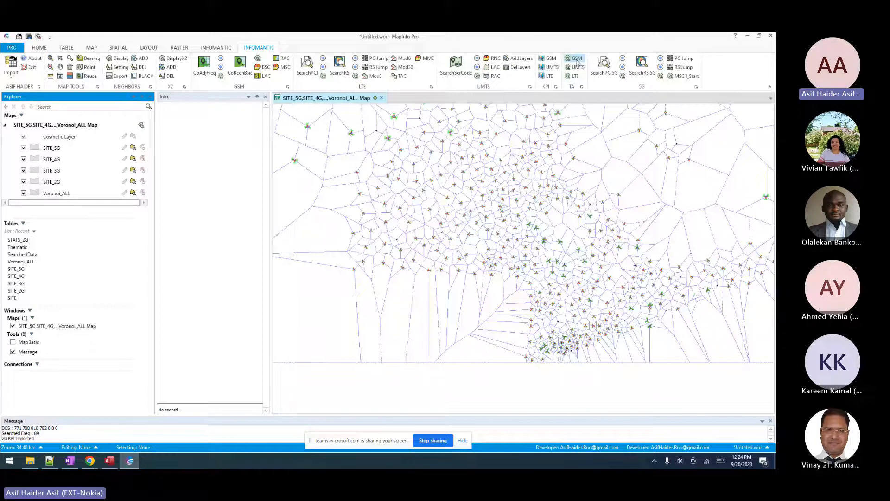
{"action": "left_click", "coordinate": [11, 70]}
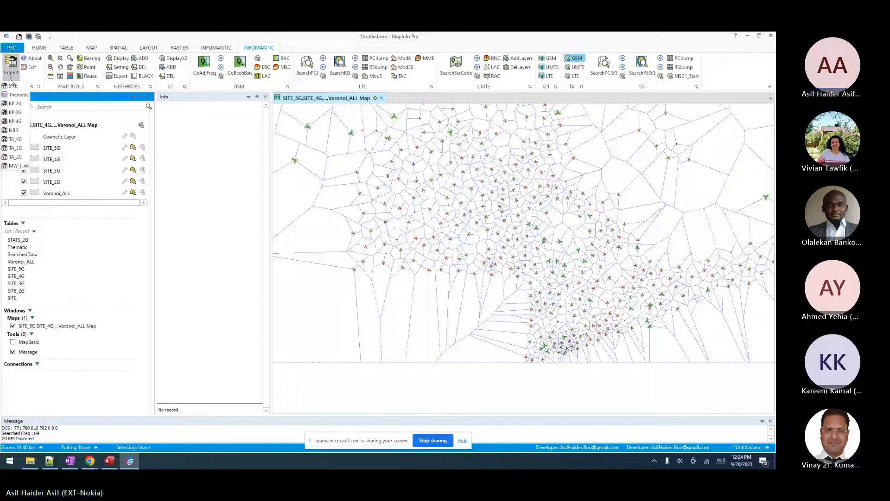
{"action": "left_click", "coordinate": [14, 158]}
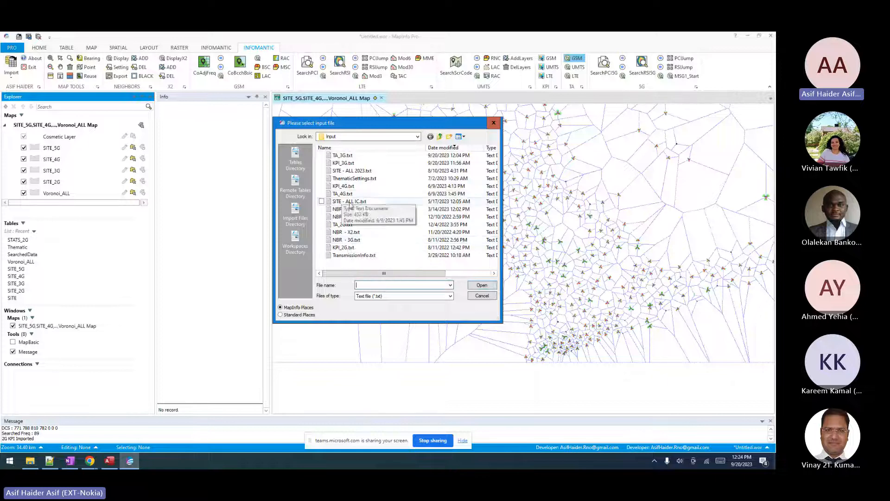
{"action": "left_click", "coordinate": [352, 225]}
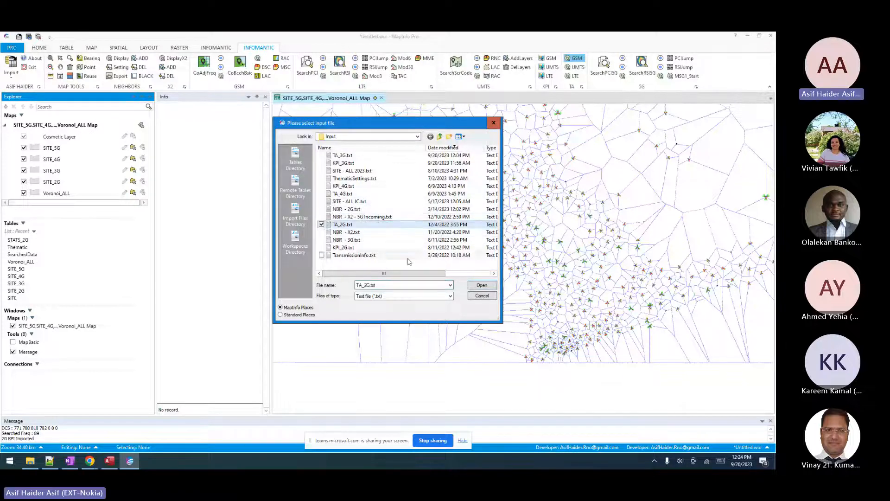
{"action": "left_click", "coordinate": [475, 287]}
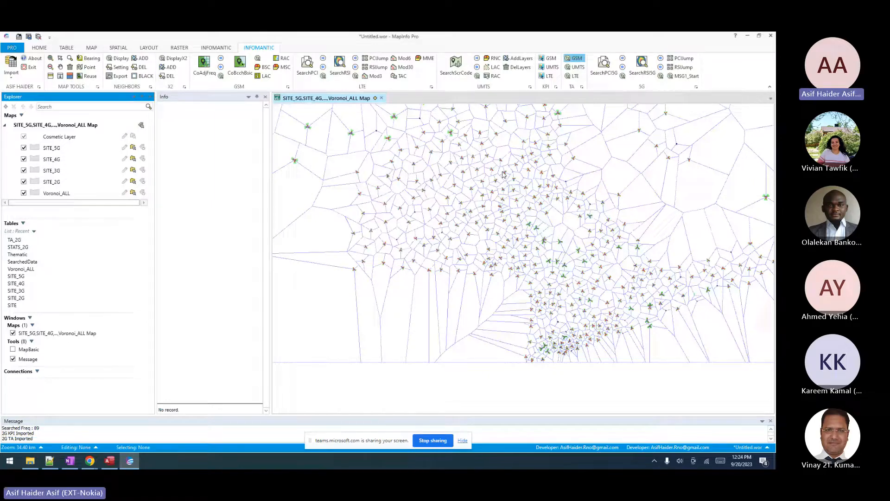
Display the GSM layer's timing advance distribution for cell L_2_VAKPOSSITO_G9_3 and redraw it for a closer zoom level.
{"action": "left_click", "coordinate": [575, 59]}
{"action": "left_click", "coordinate": [456, 208]}
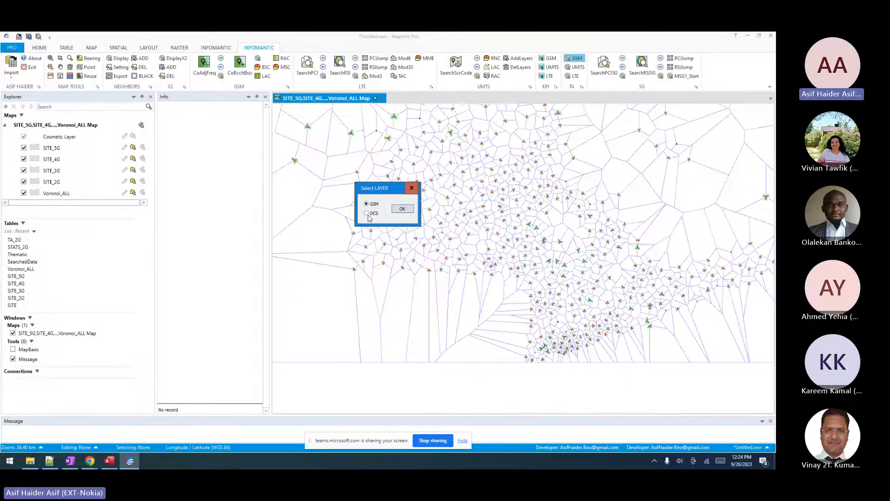
{"action": "left_click", "coordinate": [402, 208]}
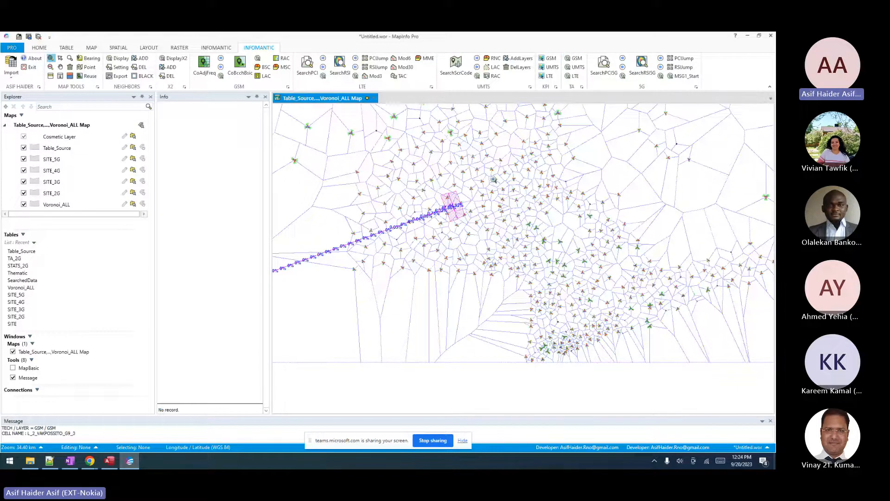
{"action": "left_click_drag", "start_coordinate": [493, 179], "coordinate": [356, 236]}
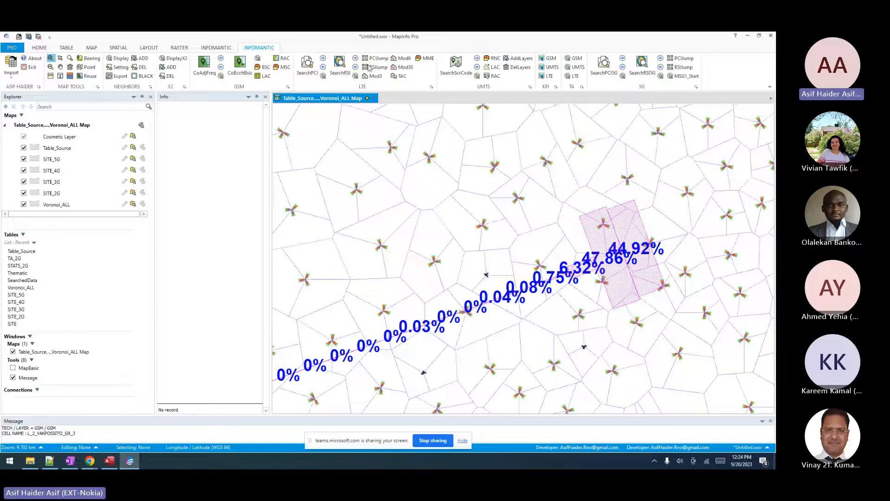
{"action": "left_click", "coordinate": [574, 58]}
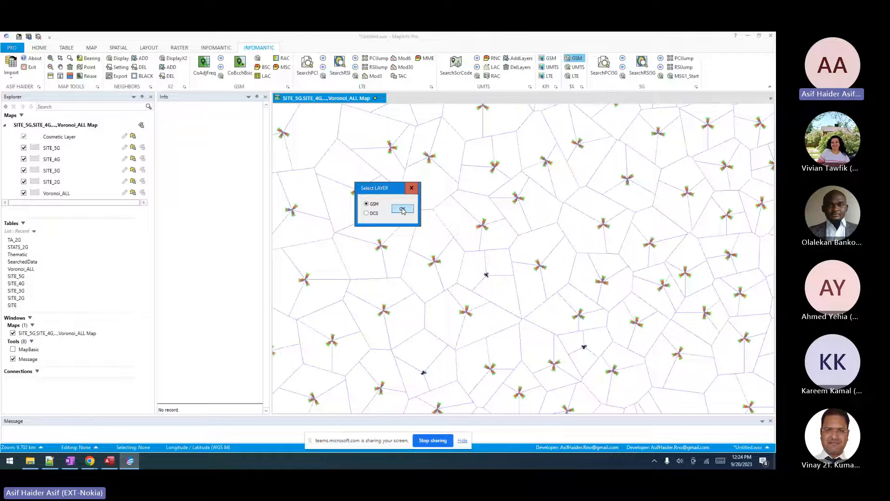
{"action": "left_click", "coordinate": [402, 209]}
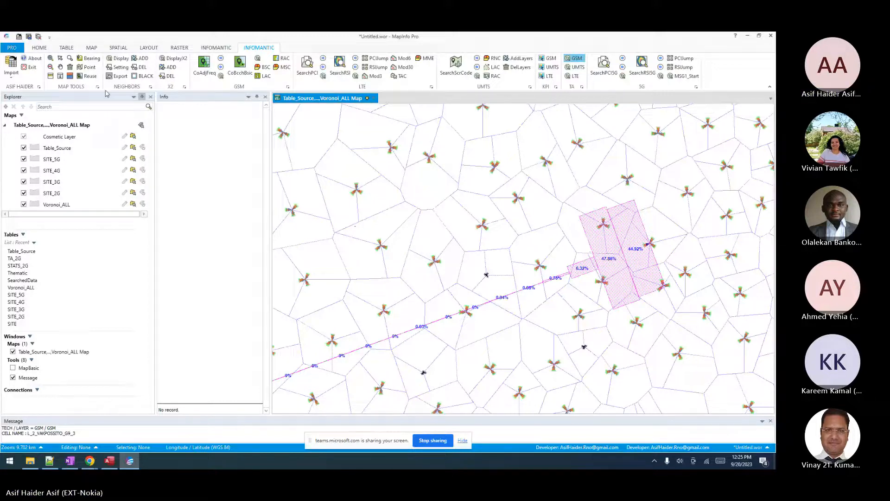
Display the GSM layer's timing advance distribution for cell L_2_KLEME_G9_3.
{"action": "left_click", "coordinate": [61, 67]}
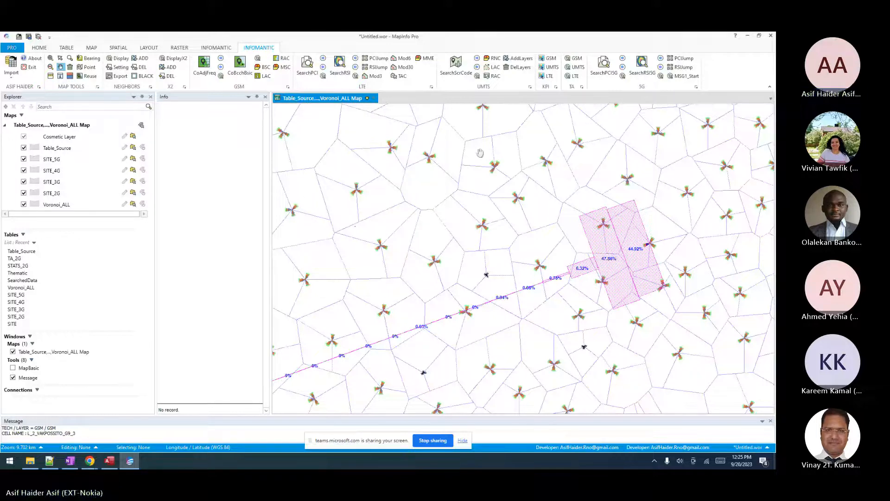
{"action": "left_click", "coordinate": [574, 59]}
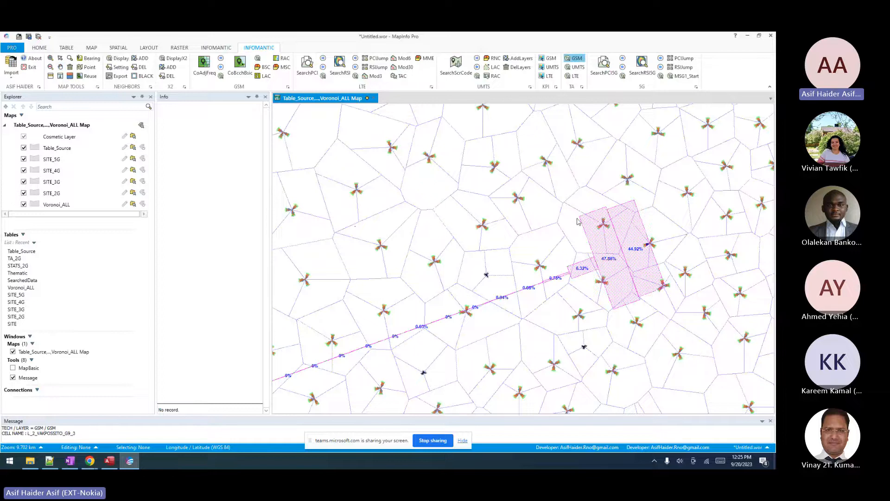
{"action": "key", "text": "Return"}
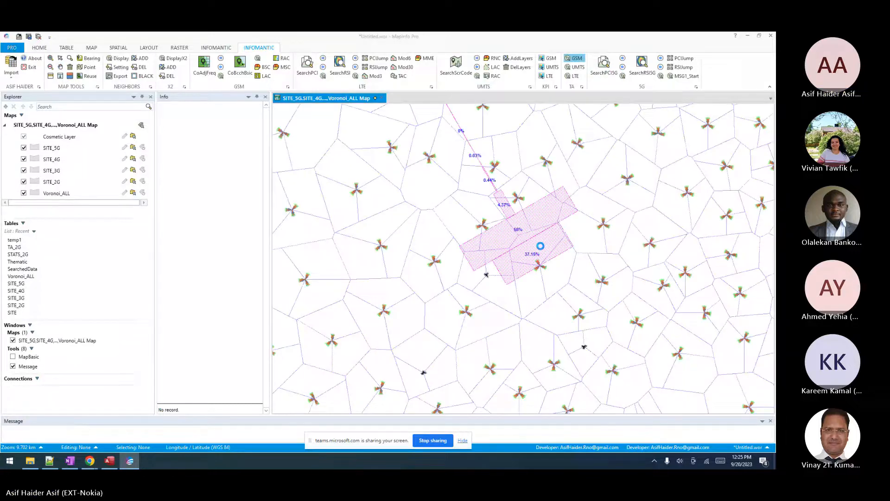
{"action": "left_click", "coordinate": [540, 246]}
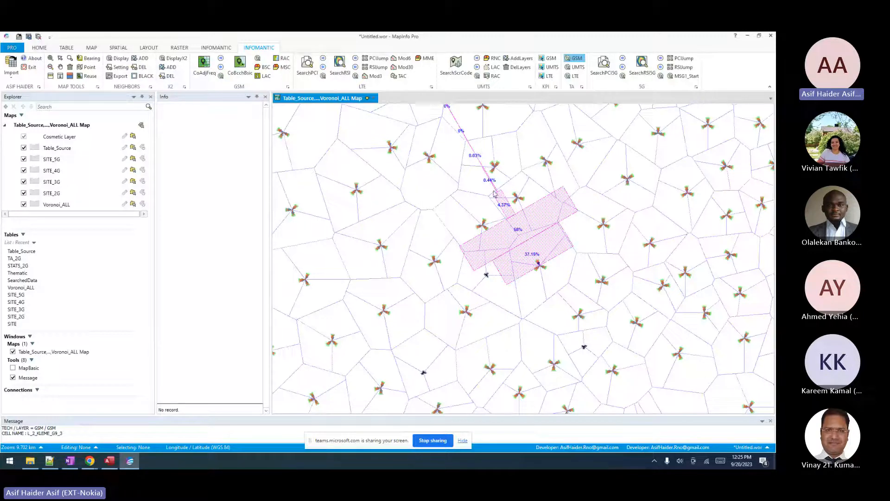
Display the GSM layer's timing advance distribution for cells L_2_KLEME_G9_1 and L_2_LOGOGOME_G9_3, and clear it from the map.
{"action": "left_click", "coordinate": [558, 286]}
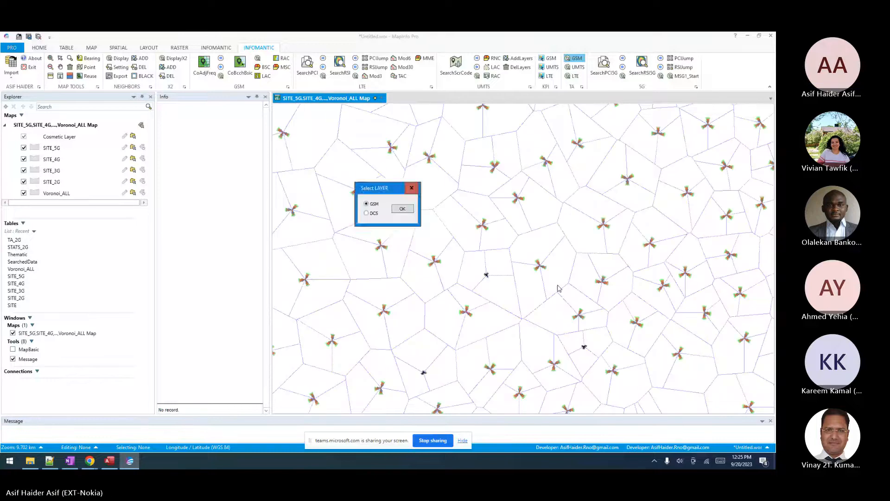
{"action": "key", "text": "Return"}
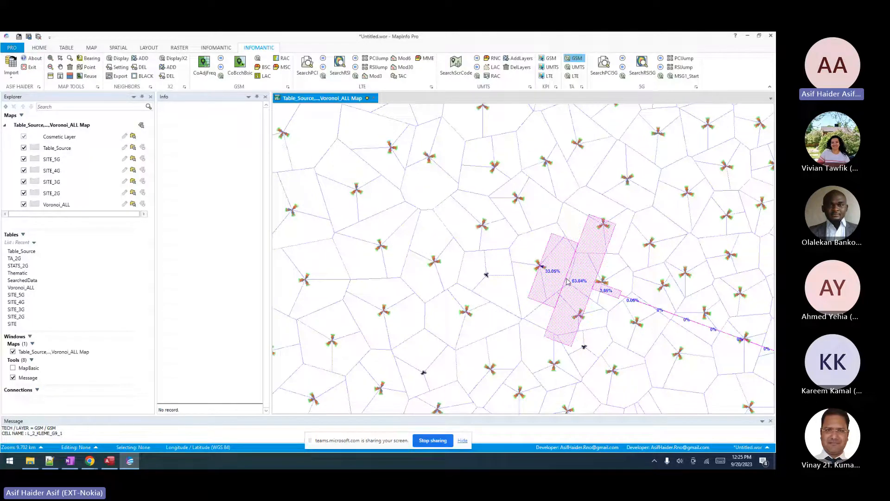
{"action": "left_click", "coordinate": [589, 295]}
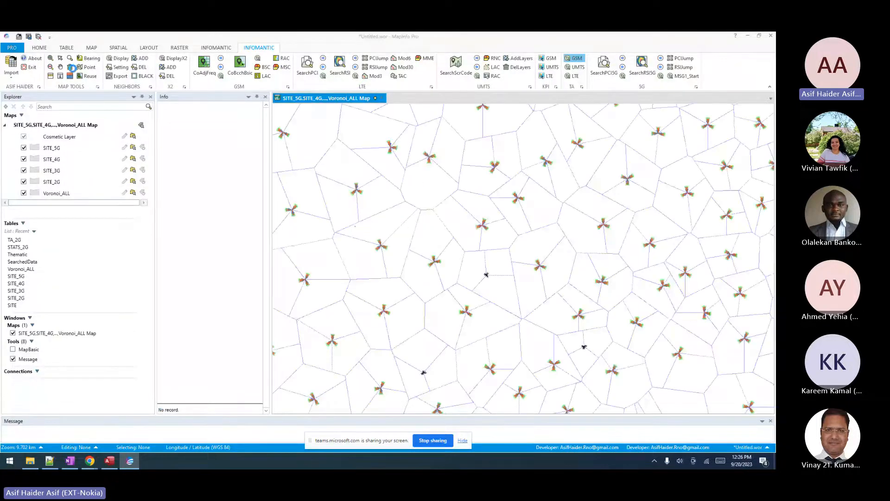
{"action": "left_click", "coordinate": [70, 68]}
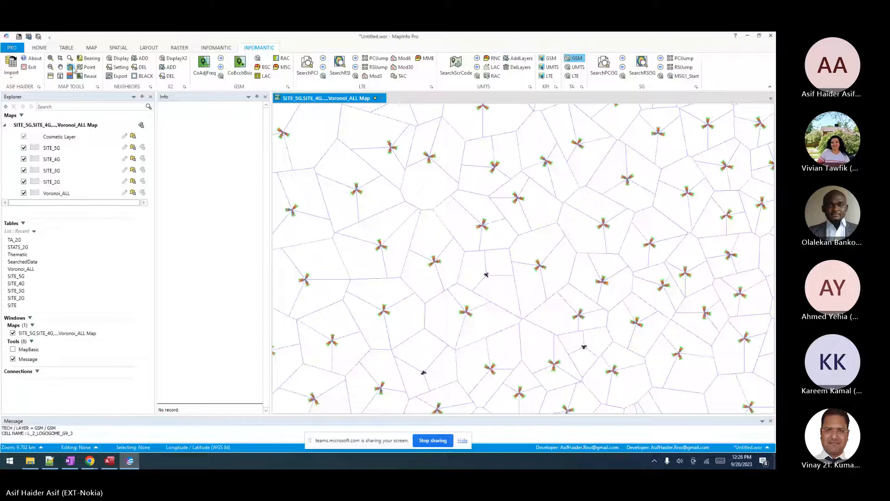
{"action": "left_click", "coordinate": [572, 59]}
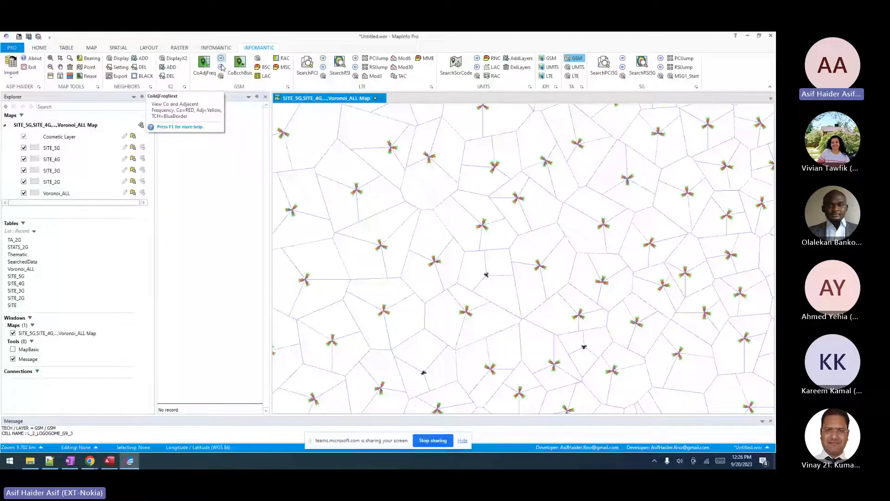
Search the LTE cells for PCI 34 and advance the search to PCI 37.
{"action": "left_click", "coordinate": [222, 67]}
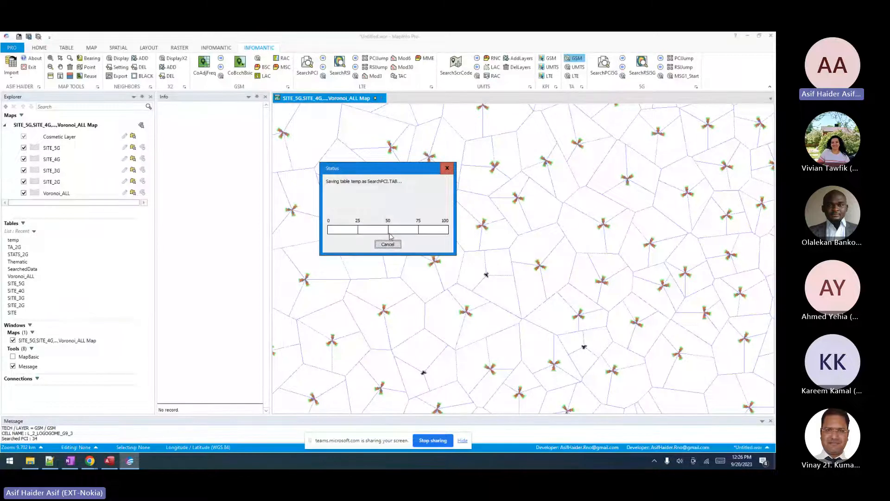
{"action": "left_click", "coordinate": [524, 253]}
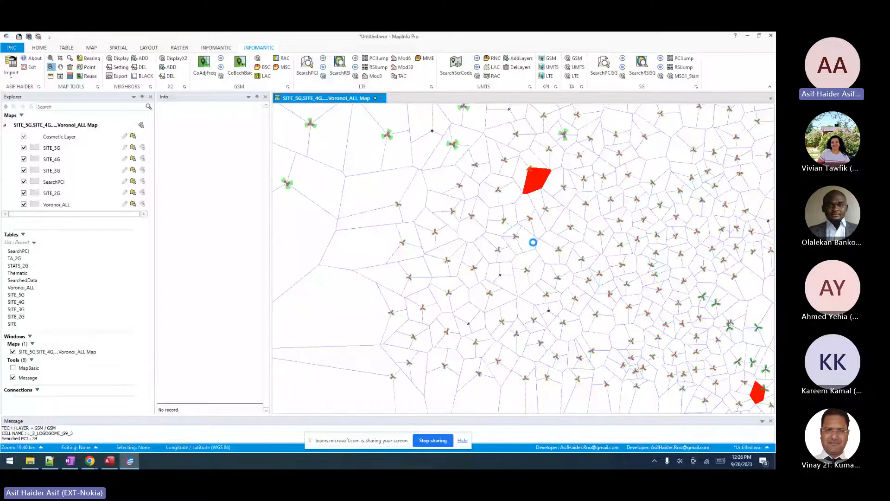
{"action": "left_click", "coordinate": [540, 258]}
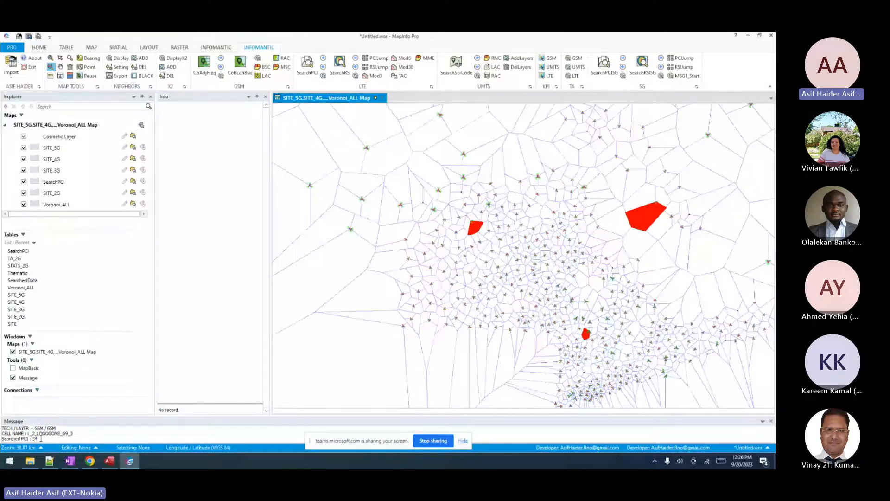
{"action": "left_click", "coordinate": [323, 57]}
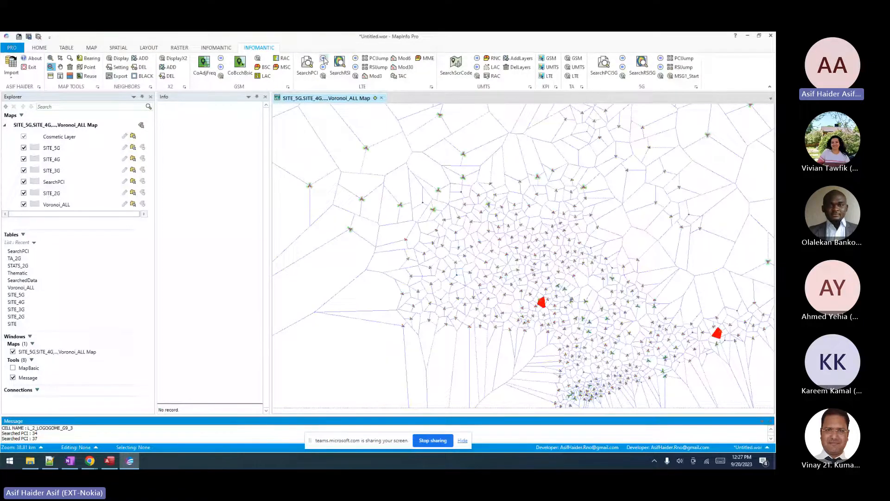
{"action": "left_click", "coordinate": [42, 437]}
Set the PCI jump value to 1 and step the PCI search from 38 through 45.
{"action": "left_click", "coordinate": [377, 58]}
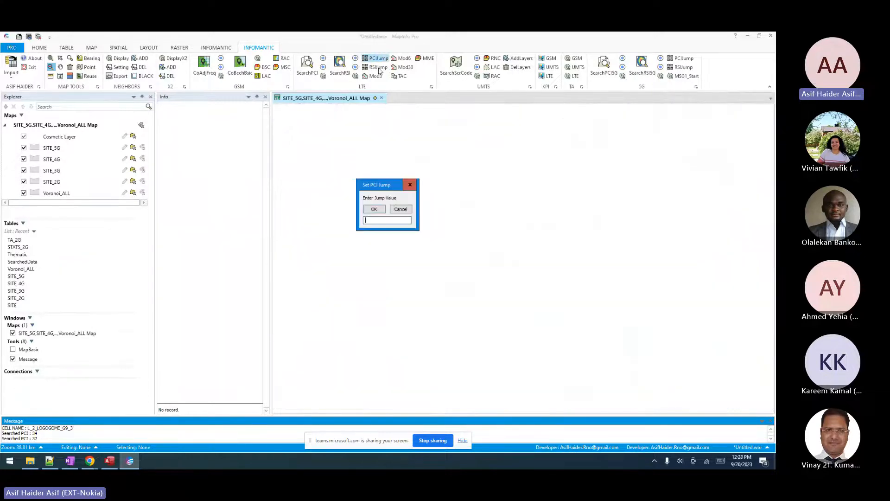
{"action": "left_click", "coordinate": [397, 213]}
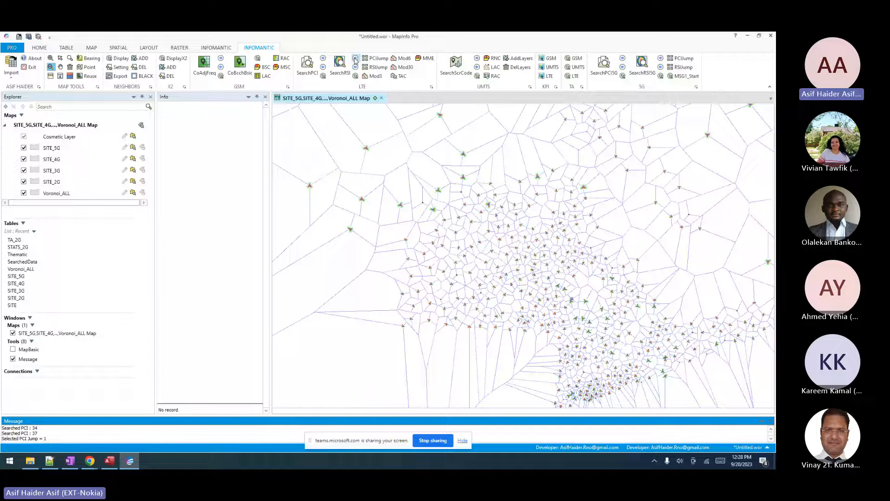
{"action": "left_click", "coordinate": [324, 59]}
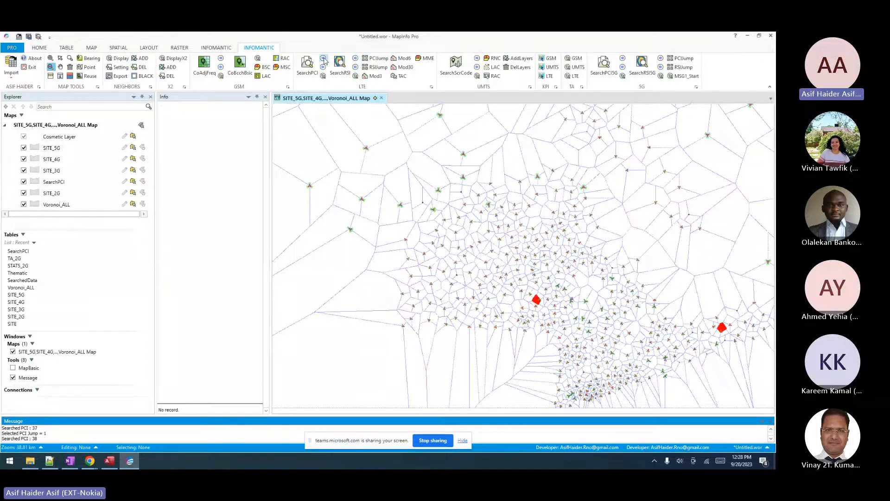
{"action": "left_click", "coordinate": [324, 59]}
{"action": "left_click", "coordinate": [323, 59]}
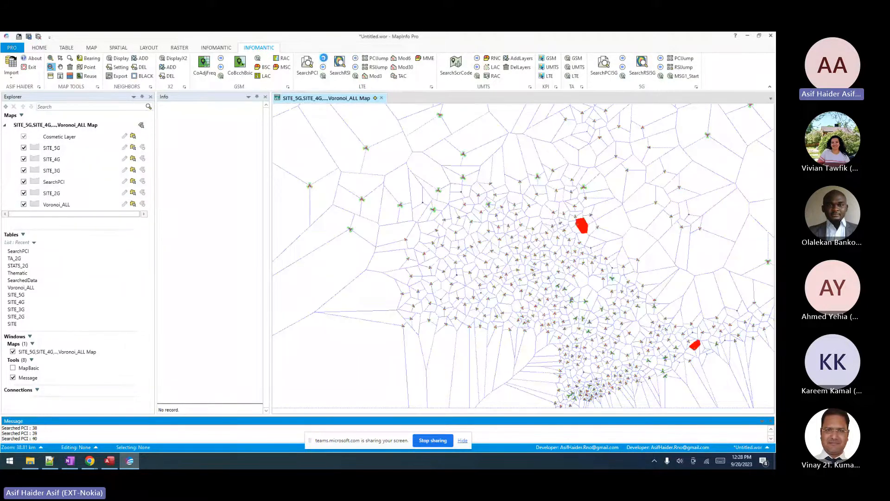
{"action": "left_click", "coordinate": [324, 60]}
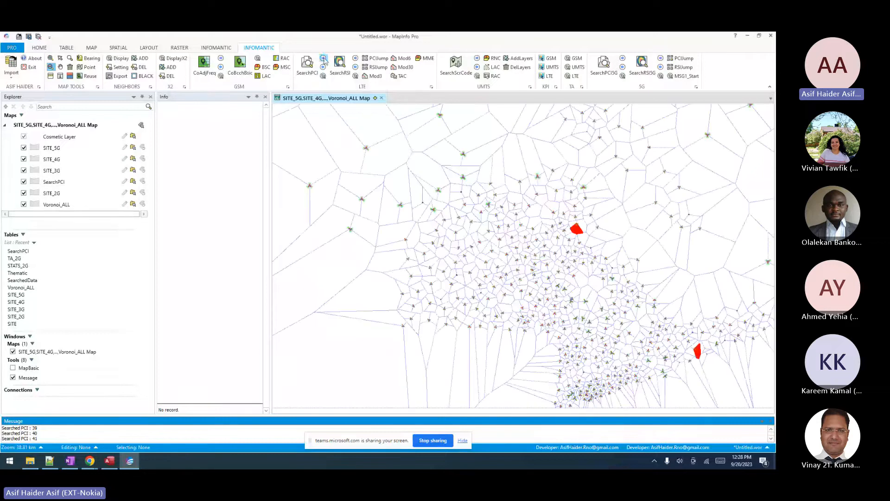
{"action": "left_click", "coordinate": [324, 60]}
{"action": "left_click", "coordinate": [324, 59]}
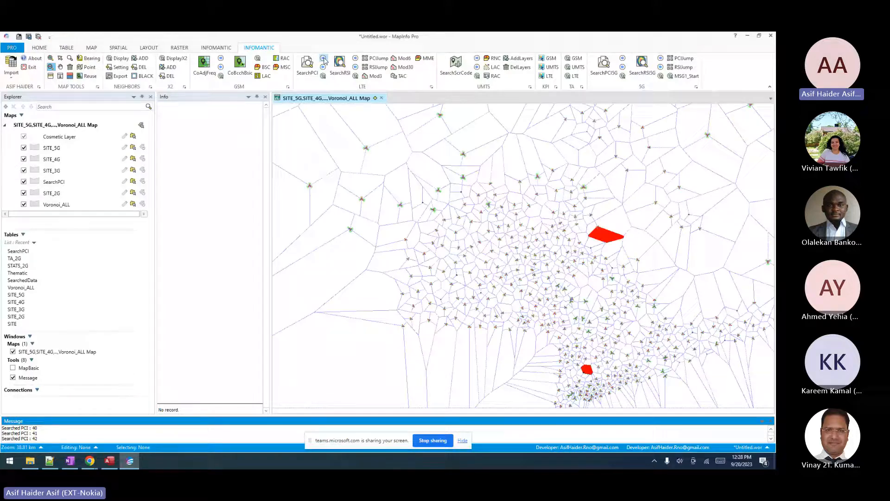
{"action": "left_click", "coordinate": [323, 59]}
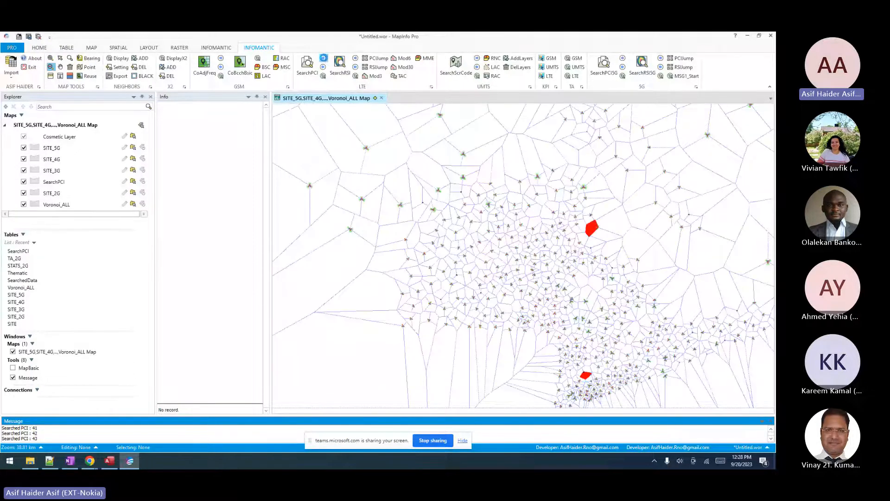
{"action": "left_click", "coordinate": [324, 60]}
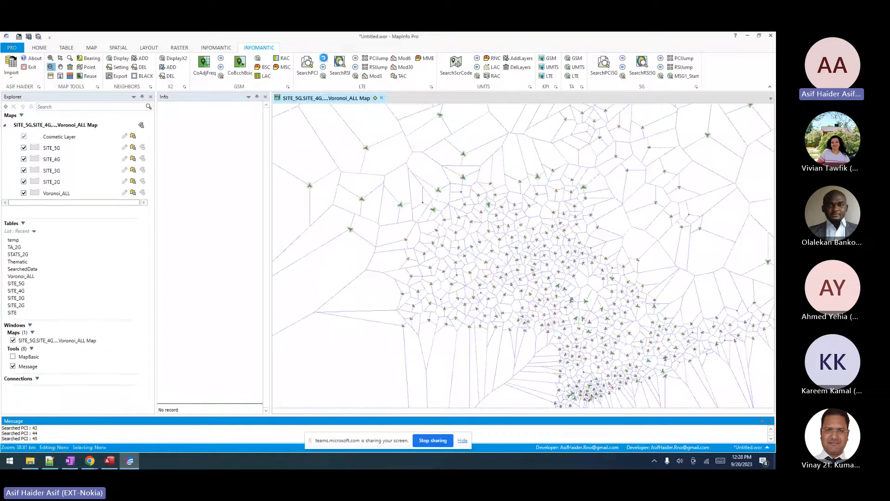
Highlight the LTE cells sharing the PCI of sectors LOM-040-1, LOM-040-2 and LOM-040-3, selecting each sector on the map.
{"action": "left_click", "coordinate": [50, 59]}
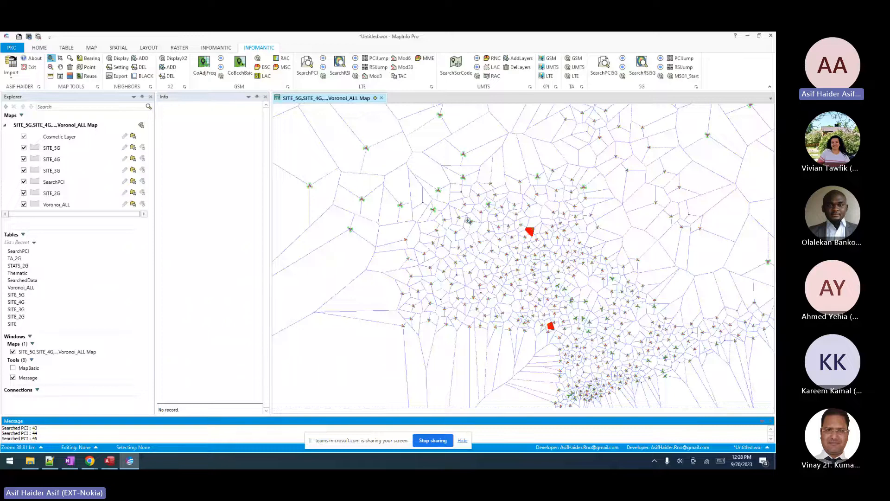
{"action": "left_click", "coordinate": [579, 315]}
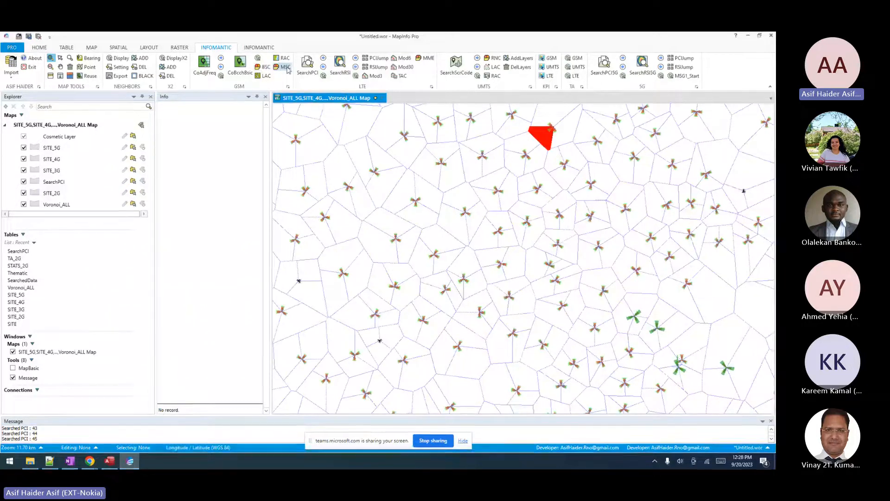
{"action": "left_click", "coordinate": [323, 76]}
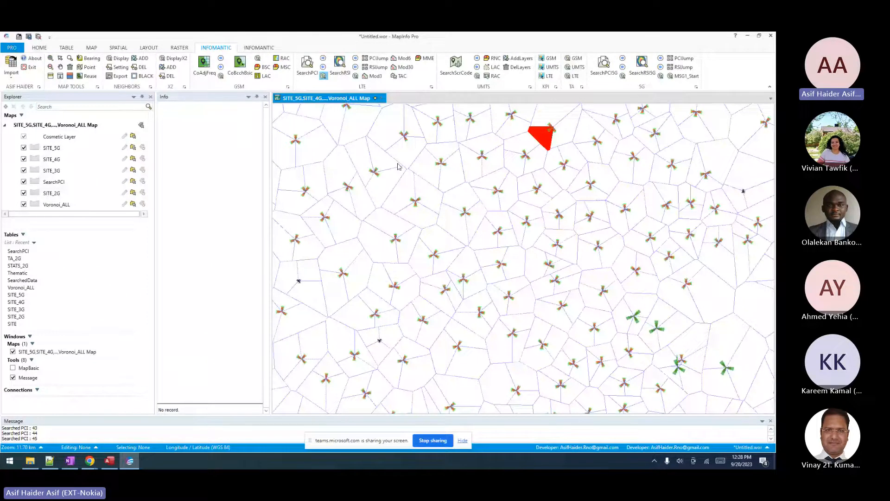
{"action": "left_click", "coordinate": [316, 74]}
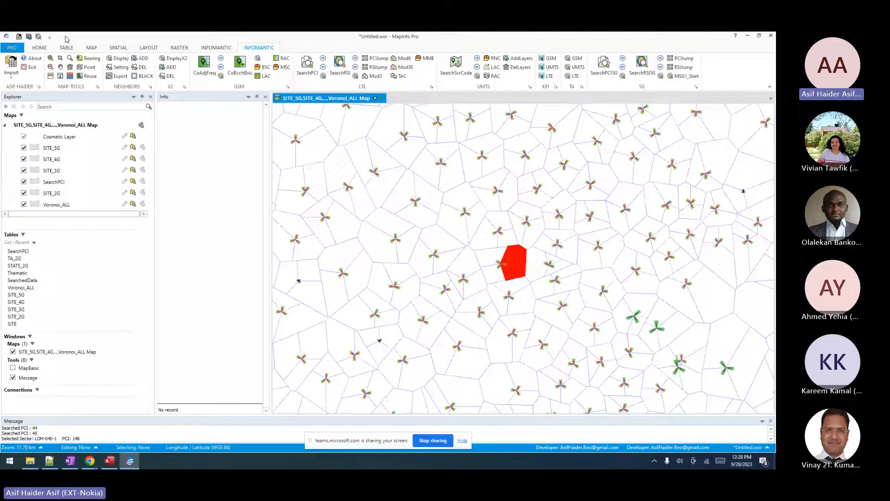
{"action": "left_click", "coordinate": [492, 273]}
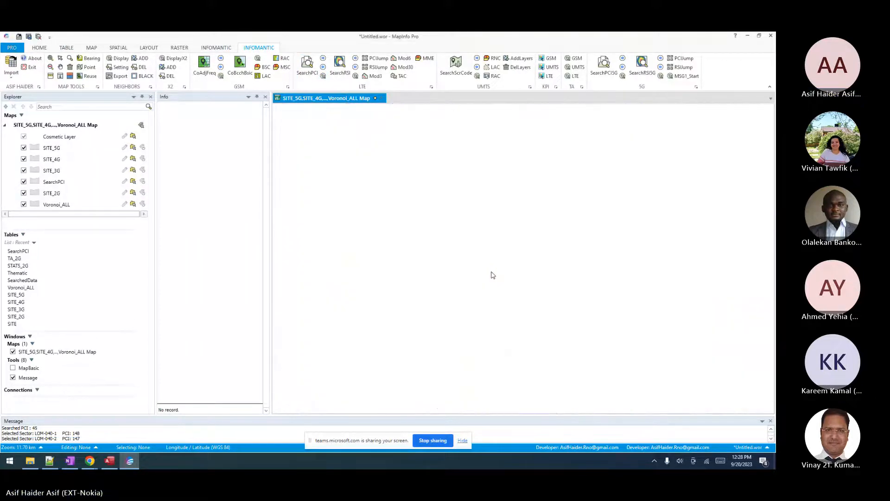
{"action": "left_click", "coordinate": [486, 263]}
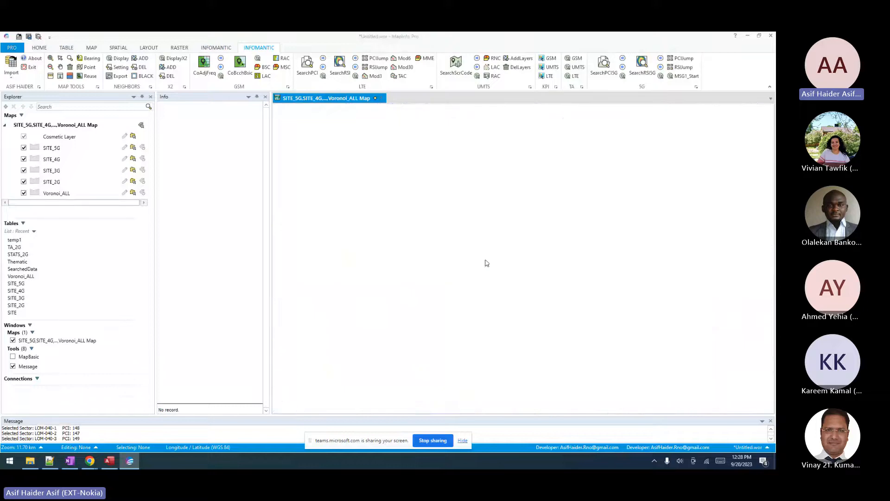
Highlight the cells sharing sector LOM-040-2's PCI across a wider map area.
{"action": "left_click", "coordinate": [50, 67]}
{"action": "left_click", "coordinate": [508, 304]}
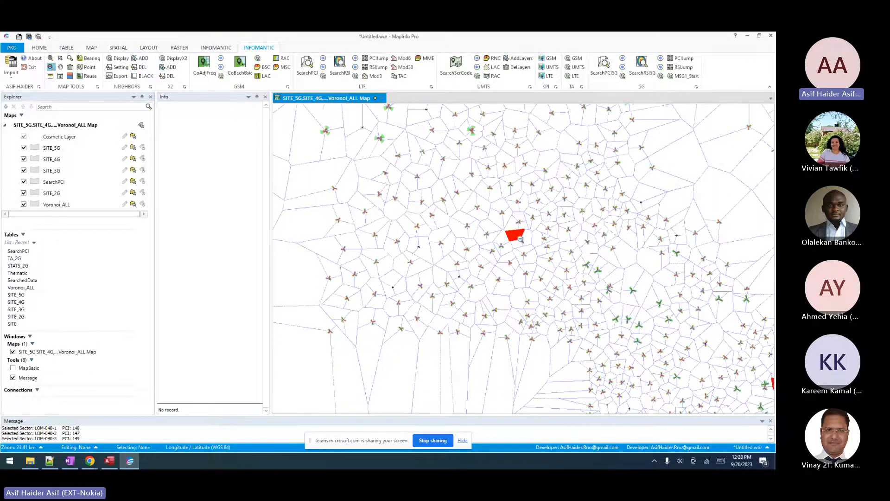
{"action": "left_click", "coordinate": [520, 238]}
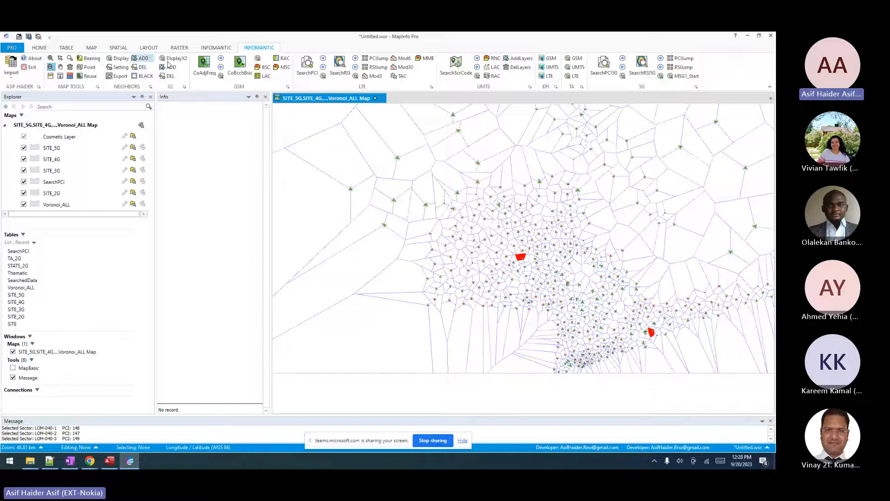
{"action": "left_click", "coordinate": [323, 75]}
{"action": "left_click", "coordinate": [524, 257]}
{"action": "left_click", "coordinate": [521, 264]}
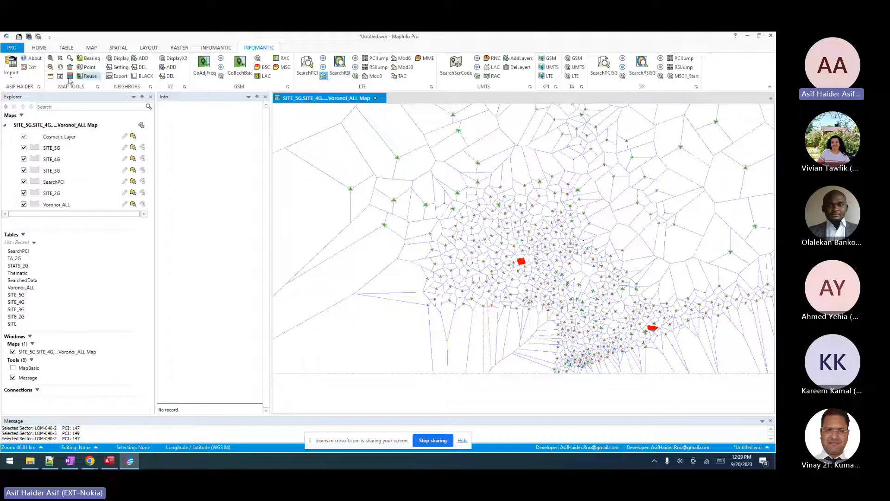
Search the LTE cells for RSI 8 with its overlaps, and clear the result from the map.
{"action": "left_click", "coordinate": [50, 58]}
{"action": "left_click_drag", "start_coordinate": [470, 236], "coordinate": [573, 310]}
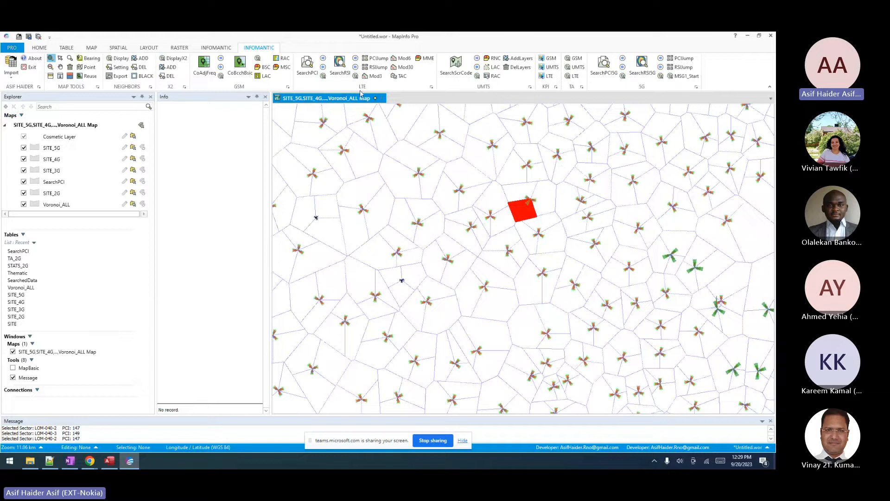
{"action": "left_click", "coordinate": [340, 75]}
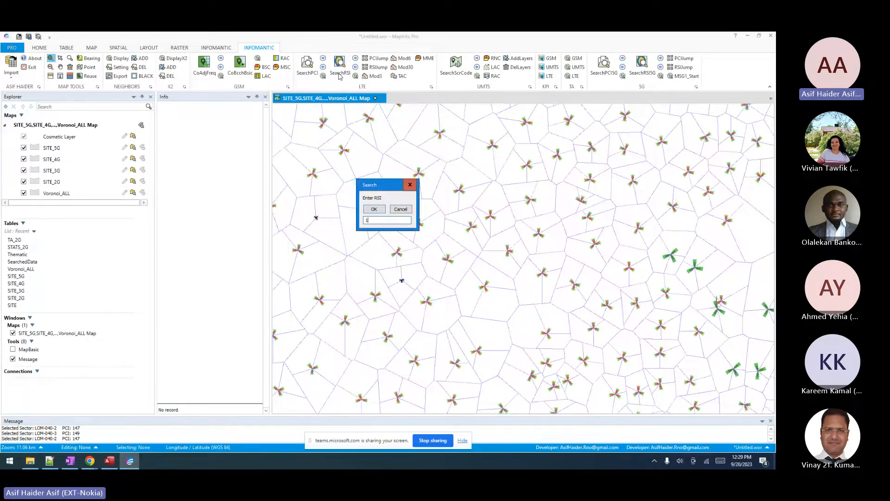
{"action": "key", "text": "Return"}
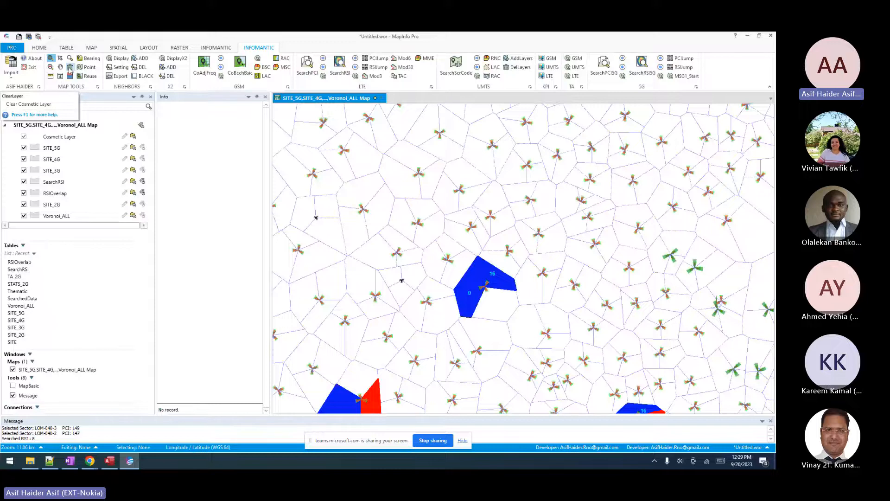
{"action": "left_click", "coordinate": [70, 68]}
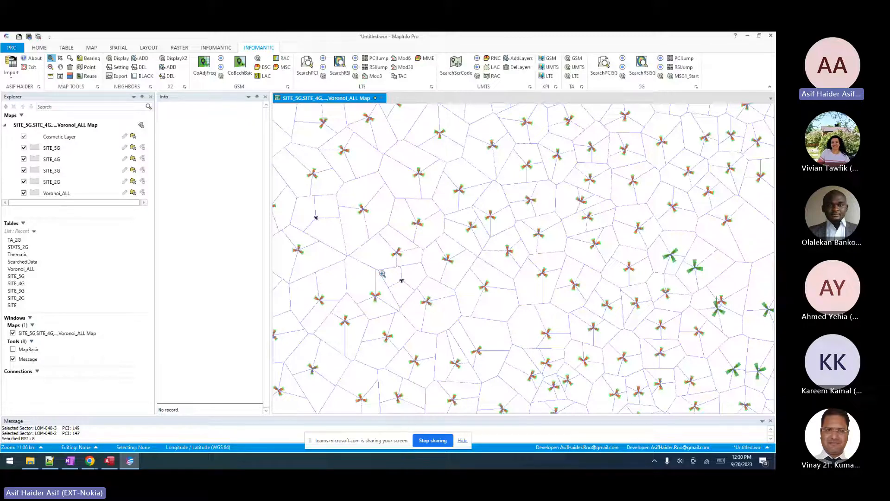
Switch to a new blank Excel workbook and enter 0, 8 and 16 in cells L7 to L9.
{"action": "left_click", "coordinate": [9, 461]}
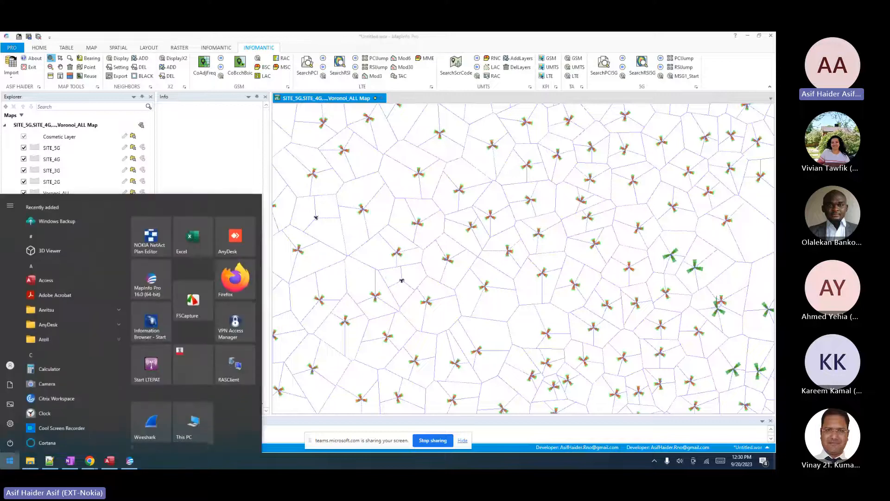
{"action": "left_click", "coordinate": [193, 237]}
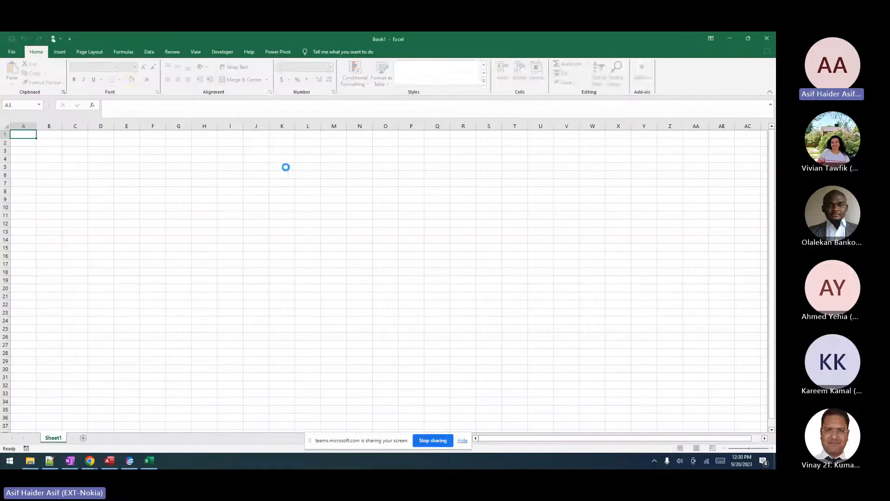
{"action": "left_click", "coordinate": [301, 183]}
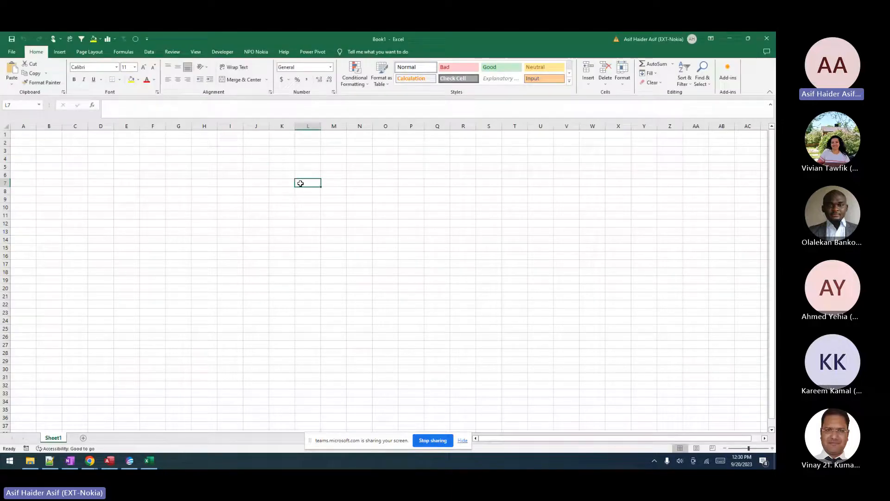
{"action": "type", "text": "0"}
{"action": "key", "text": "Return"}
{"action": "type", "text": "8"}
{"action": "key", "text": "Return"}
{"action": "type", "text": "16"}
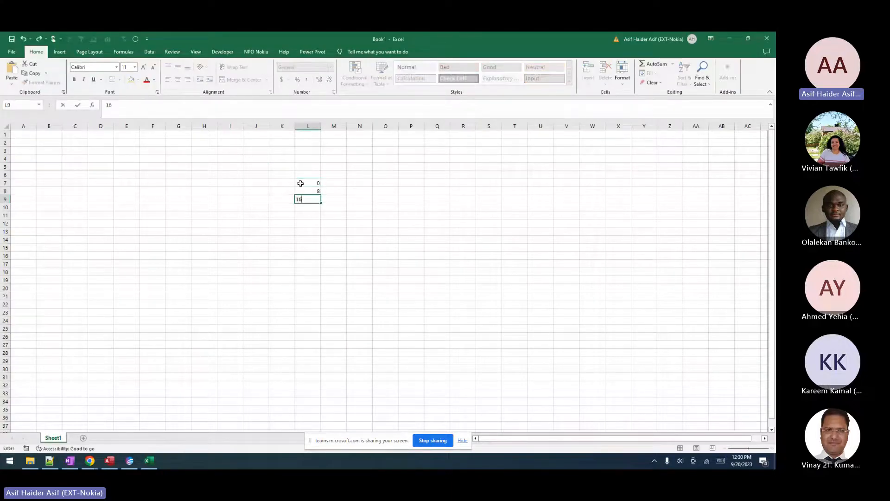
{"action": "key", "text": "Return"}
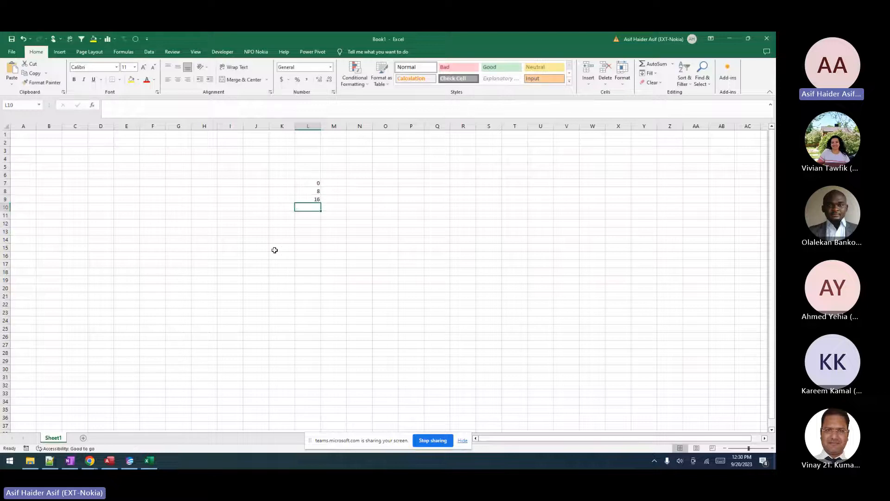
Label cells K7 to K9 as s1, s2 and s3.
{"action": "left_click", "coordinate": [282, 182]}
{"action": "type", "text": "s1"}
{"action": "key", "text": "Return"}
{"action": "type", "text": "s2"}
{"action": "key", "text": "Return"}
{"action": "type", "text": "3"}
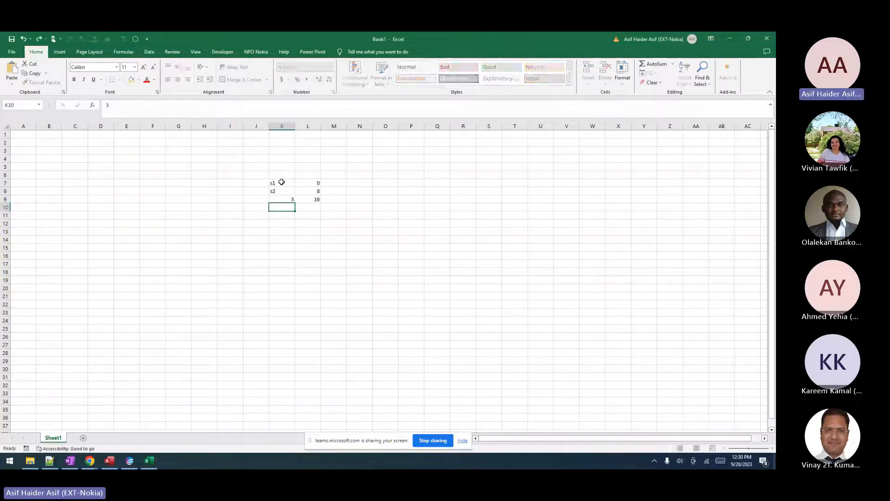
{"action": "key", "text": "Return"}
{"action": "key", "text": "Up"}
{"action": "type", "text": "s3"}
{"action": "key", "text": "Return"}
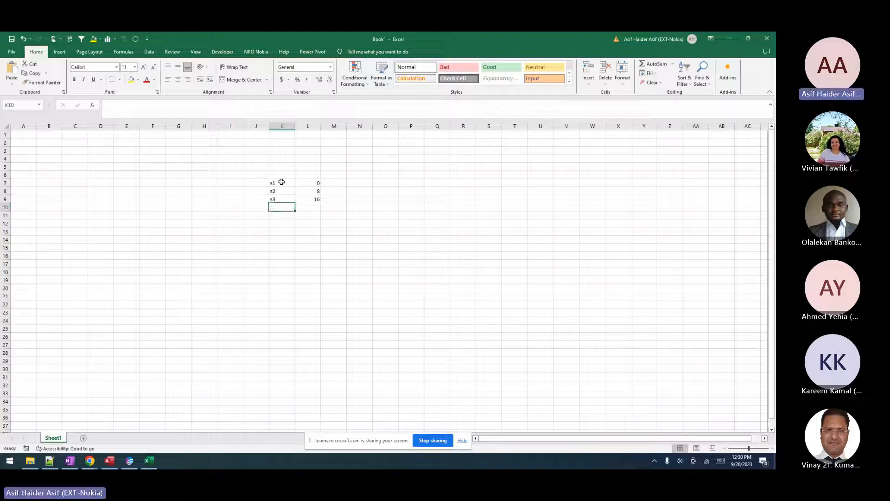
Enter the ranges 0-7, 8-15 and 16-23 in cells M7 to M9.
{"action": "left_click", "coordinate": [339, 184]}
{"action": "type", "text": "0-7"}
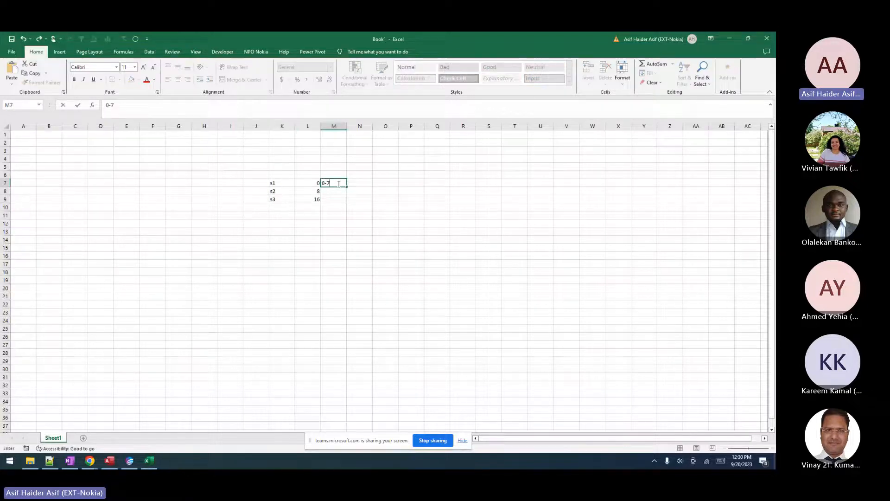
{"action": "key", "text": "Return"}
{"action": "type", "text": "8-14"}
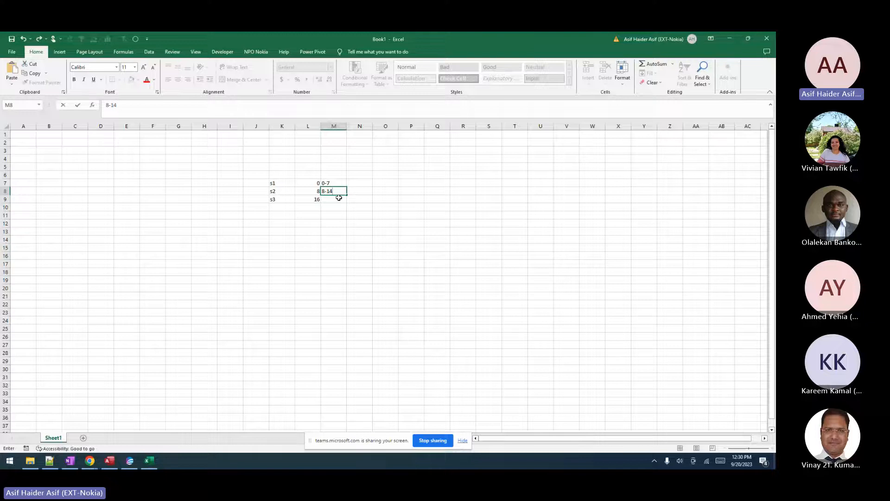
{"action": "key", "text": "Return"}
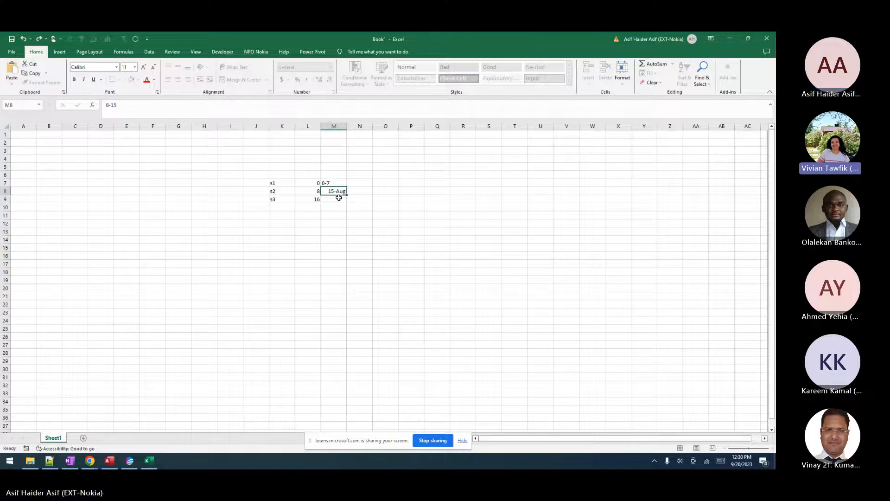
{"action": "type", "text": "16"}
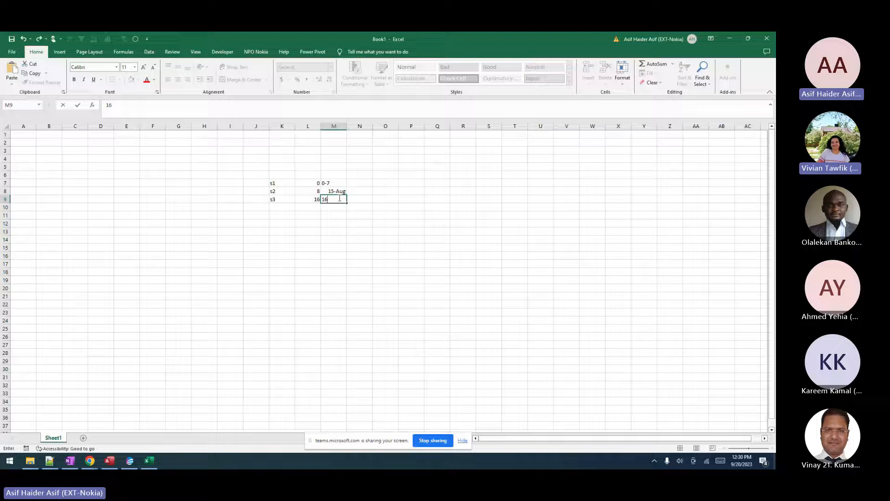
{"action": "type", "text": "-23"}
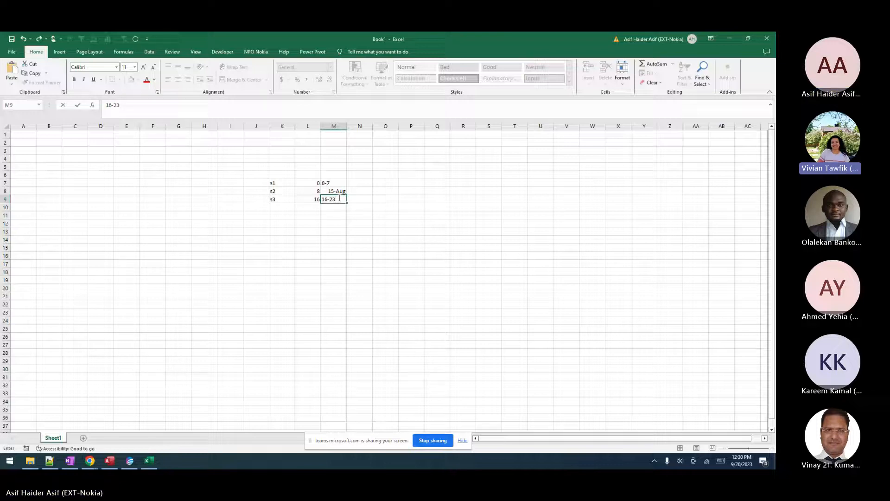
Re-enter the ranges in M8 and M9 as text, 8-15 and 16-23, to avoid date conversion.
{"action": "left_click", "coordinate": [329, 191]}
{"action": "type", "text": "'"}
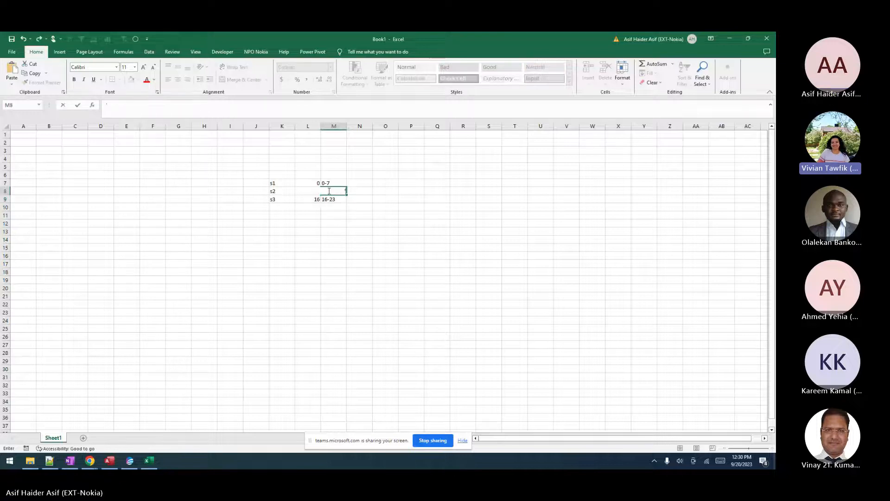
{"action": "type", "text": "8-15"}
{"action": "key", "text": "Return"}
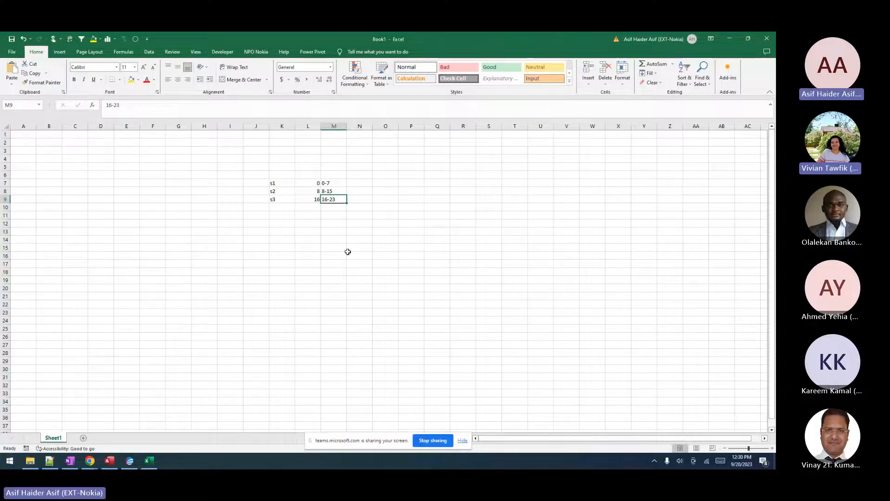
{"action": "type", "text": "'16"}
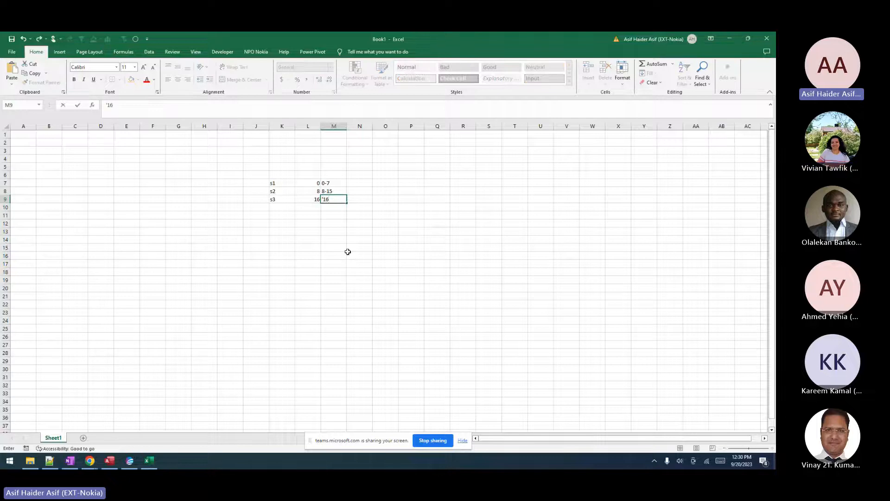
{"action": "type", "text": "-23"}
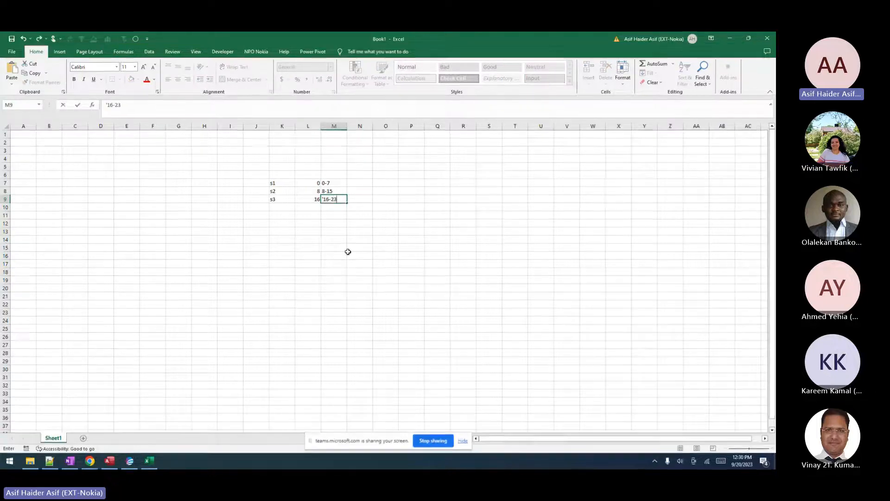
{"action": "key", "text": "Return"}
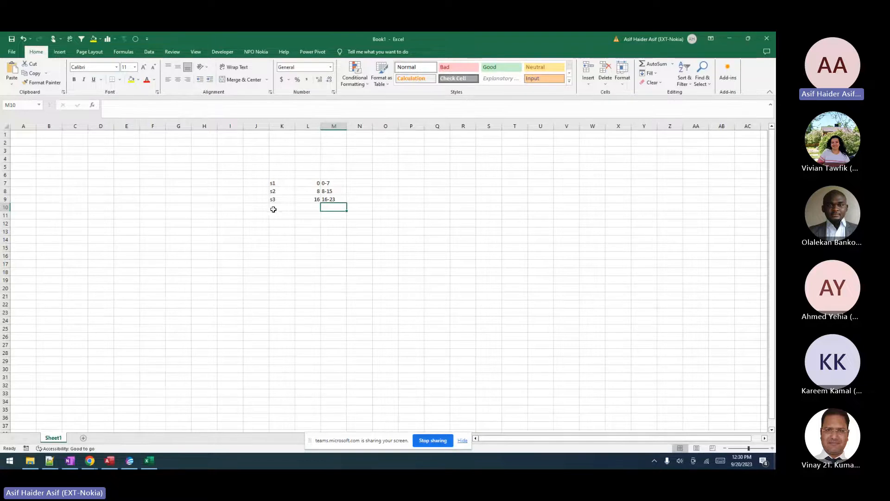
Examine the s1 start value in L7 against its range in M7.
{"action": "left_click", "coordinate": [310, 183]}
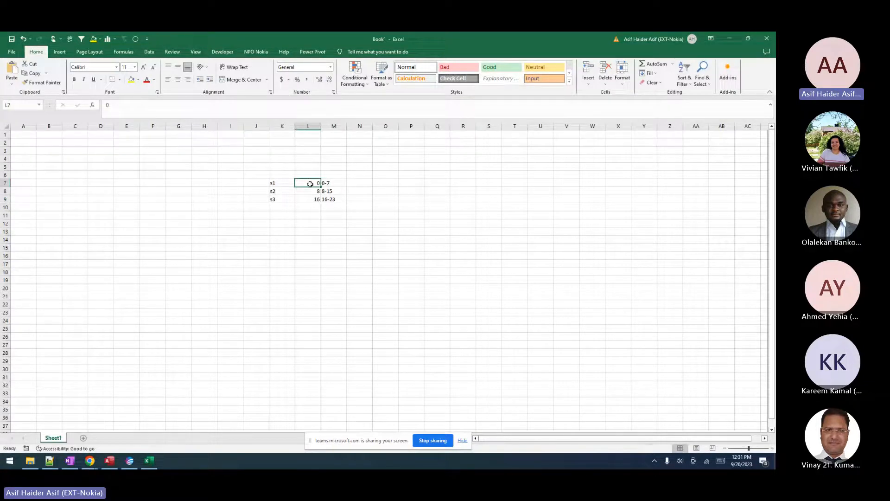
{"action": "left_click", "coordinate": [327, 184]}
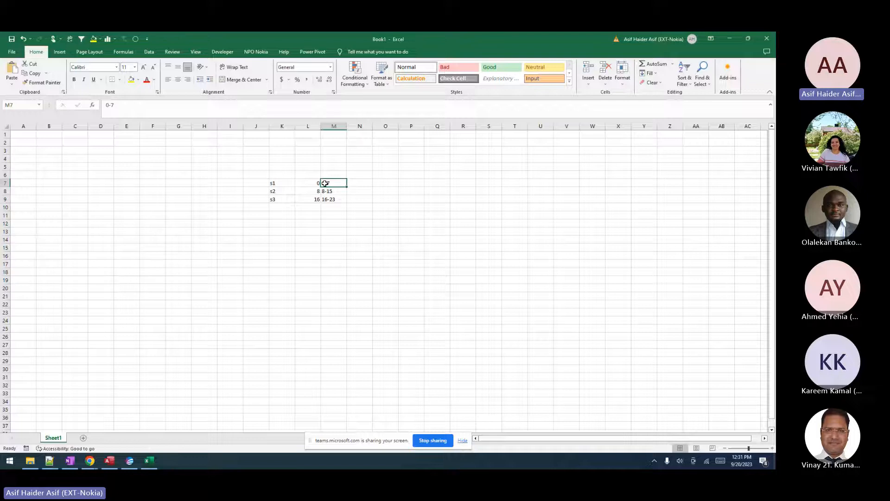
{"action": "left_click", "coordinate": [311, 182]}
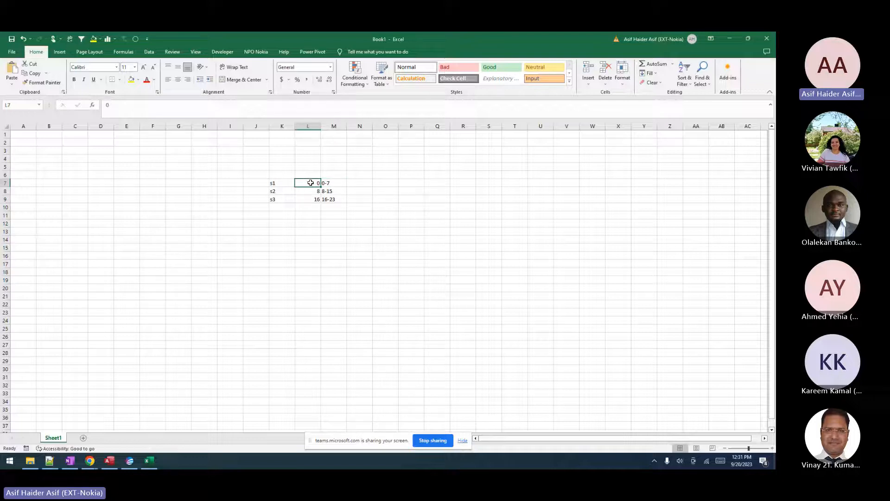
{"action": "left_click", "coordinate": [332, 182]}
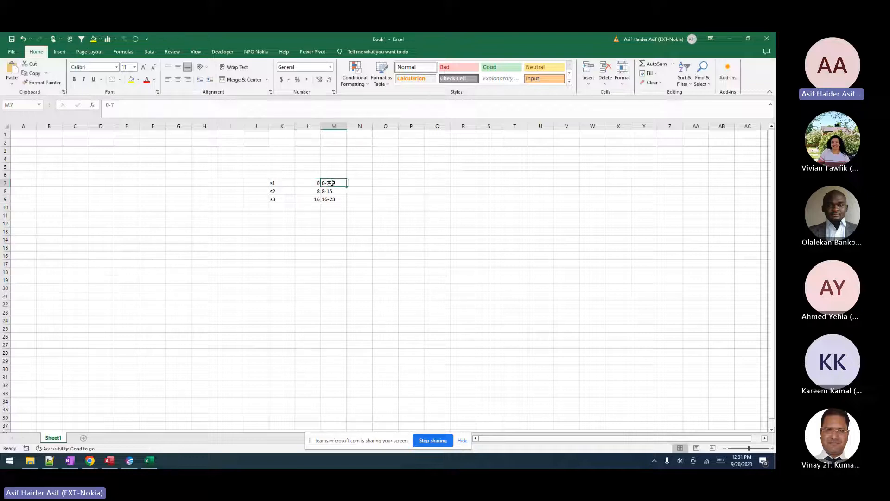
{"action": "left_click", "coordinate": [130, 461]}
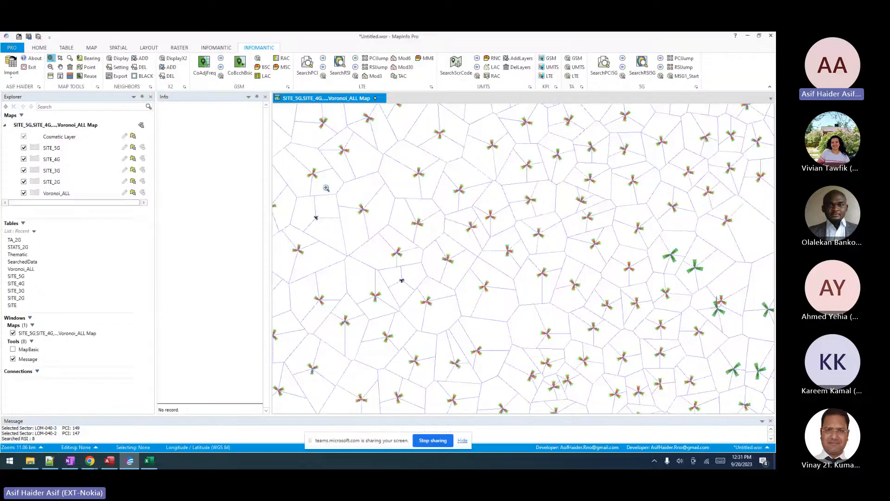
{"action": "key", "text": "alt+Tab"}
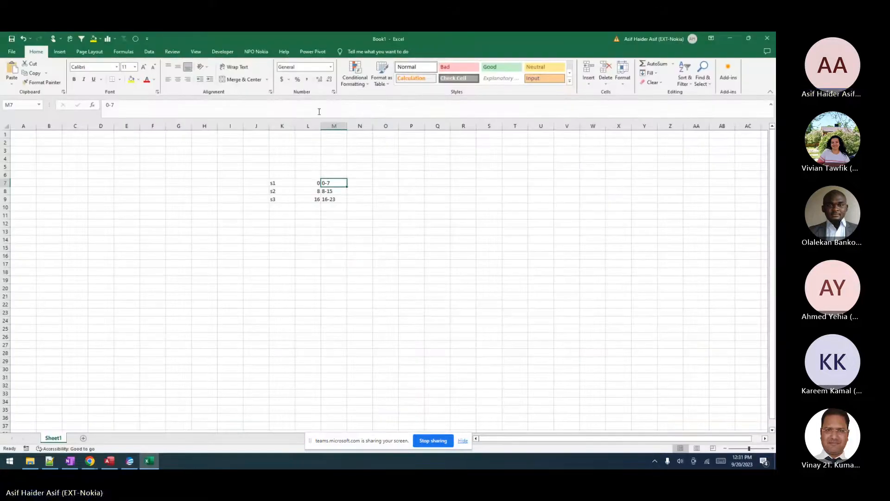
{"action": "left_click", "coordinate": [304, 183]}
{"action": "left_click", "coordinate": [331, 183]}
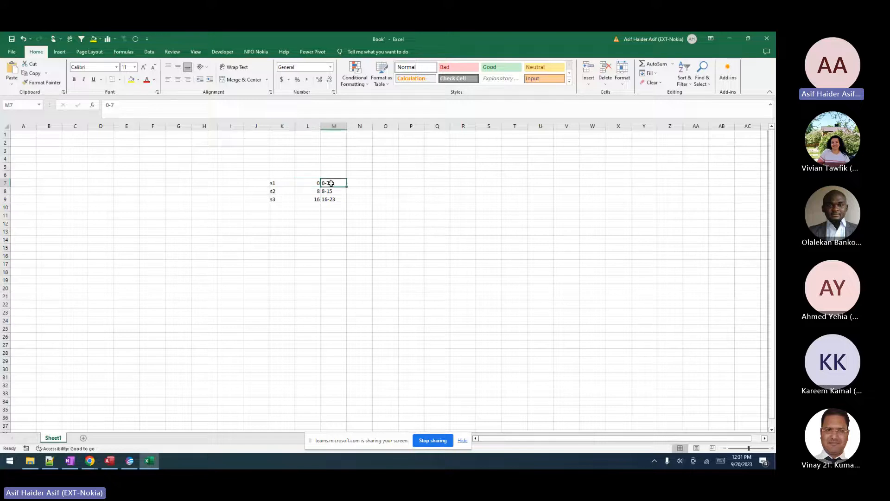
{"action": "left_click", "coordinate": [308, 182]}
{"action": "left_click", "coordinate": [322, 185]}
{"action": "left_click", "coordinate": [320, 184]}
{"action": "left_click", "coordinate": [331, 184]}
Switch to MapInfo Pro and set the LTE RSI jump value to 8.
{"action": "key", "text": "alt+Tab"}
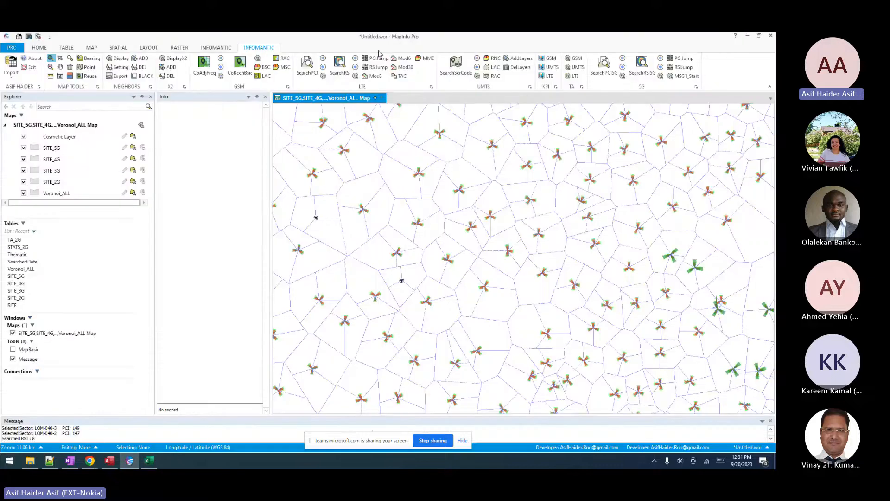
{"action": "left_click", "coordinate": [371, 69]}
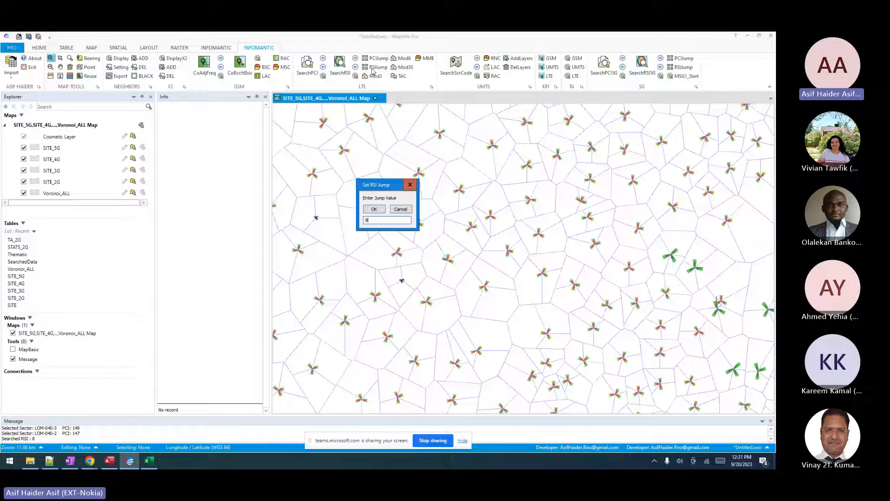
{"action": "key", "text": "Return"}
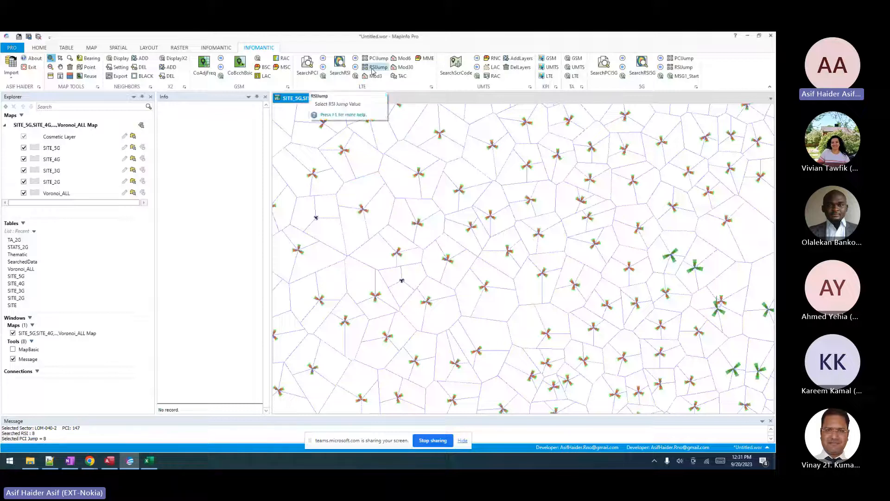
Search the LTE cells for RSI 16 with its overlaps and view the result across a wider map area.
{"action": "left_click", "coordinate": [341, 70]}
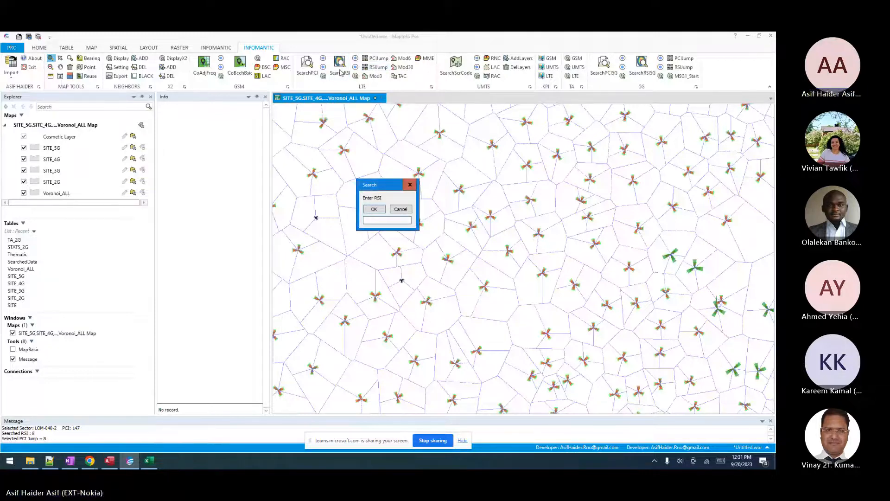
{"action": "key", "text": "Return"}
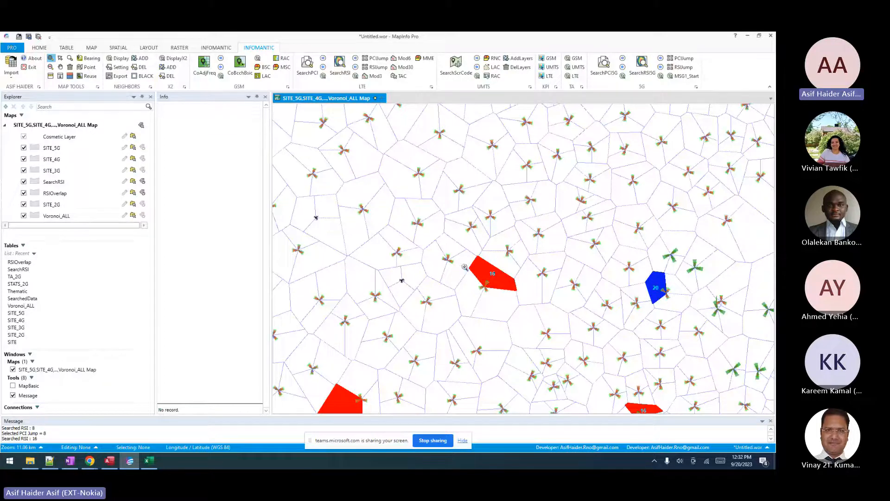
{"action": "key", "text": "Down"}
{"action": "key", "text": "Down"}
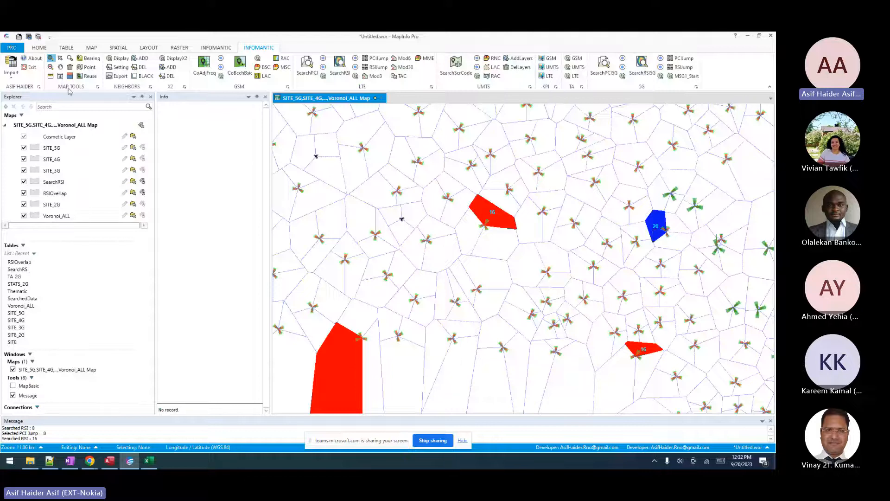
{"action": "left_click", "coordinate": [50, 66]}
{"action": "left_click", "coordinate": [496, 248]}
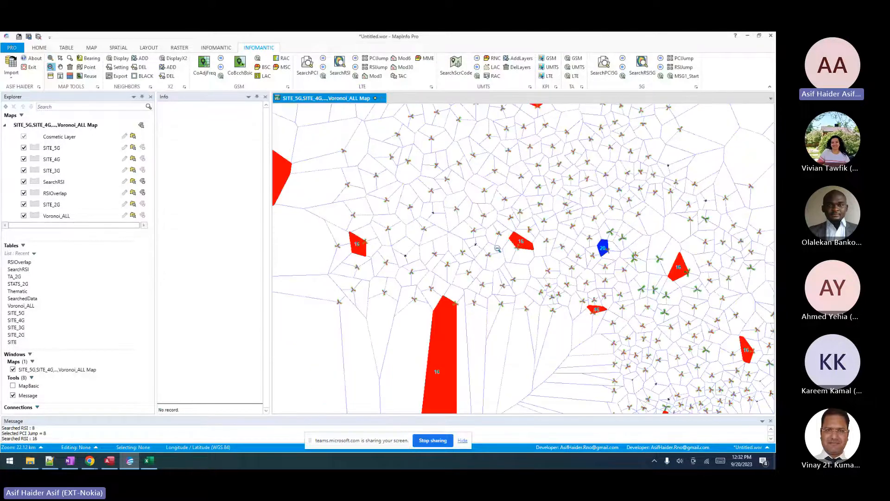
{"action": "key", "text": "Right"}
{"action": "key", "text": "Up"}
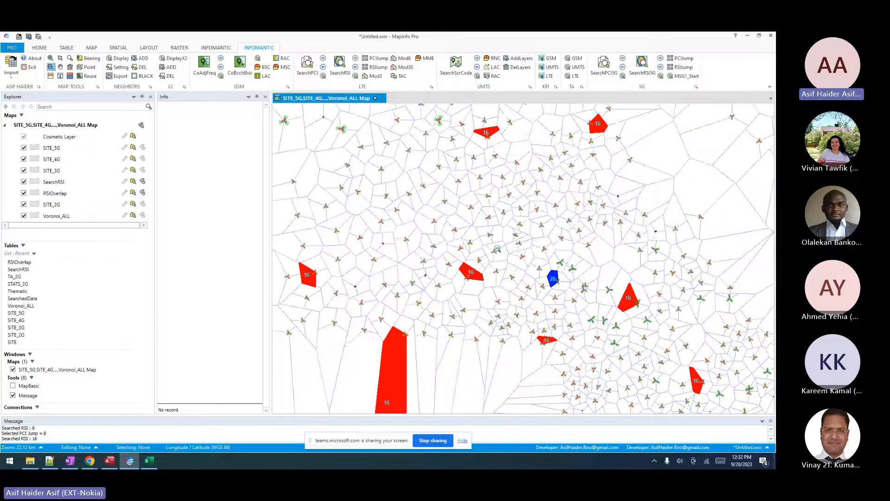
Highlight the LTE cells sharing the RSI of sectors LOM-061-1, LOM-061-2 and LOM-061-3, selecting each sector on the map.
{"action": "left_click", "coordinate": [356, 76]}
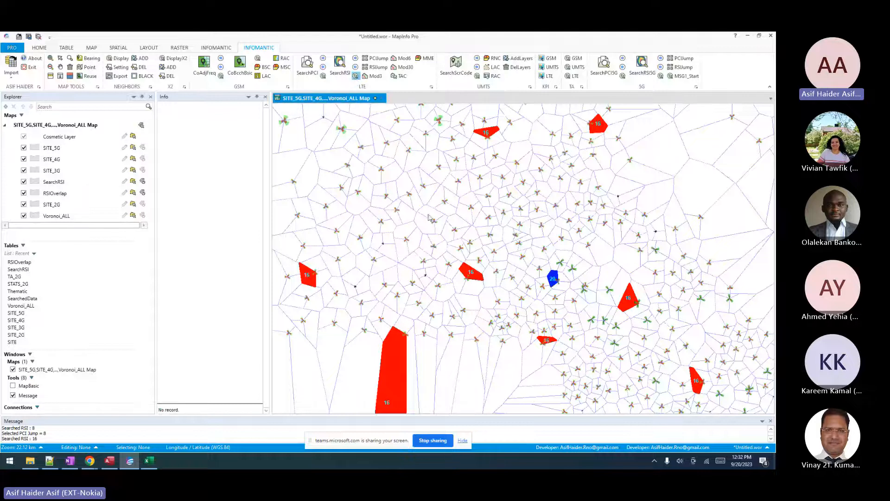
{"action": "left_click", "coordinate": [457, 224]}
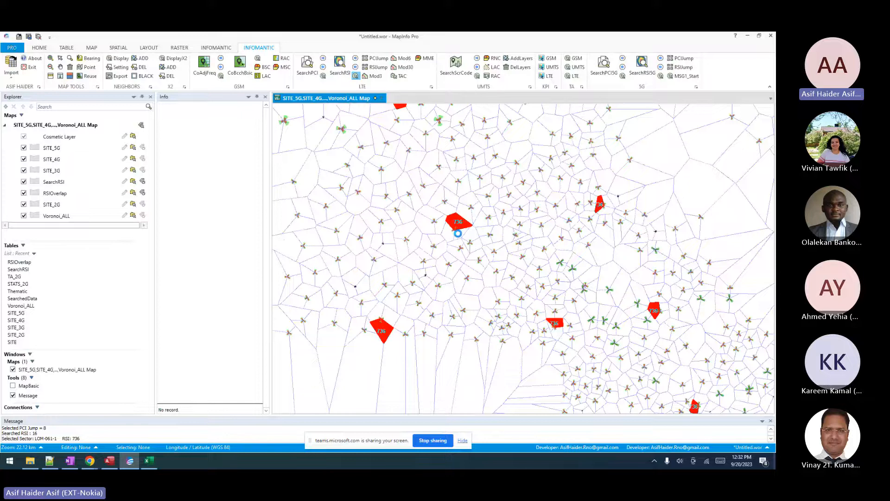
{"action": "left_click", "coordinate": [454, 233]}
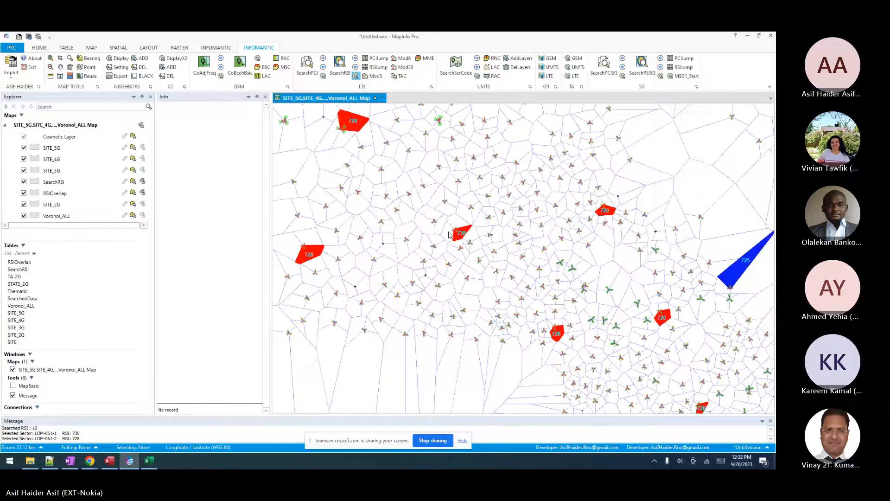
{"action": "left_click", "coordinate": [448, 232]}
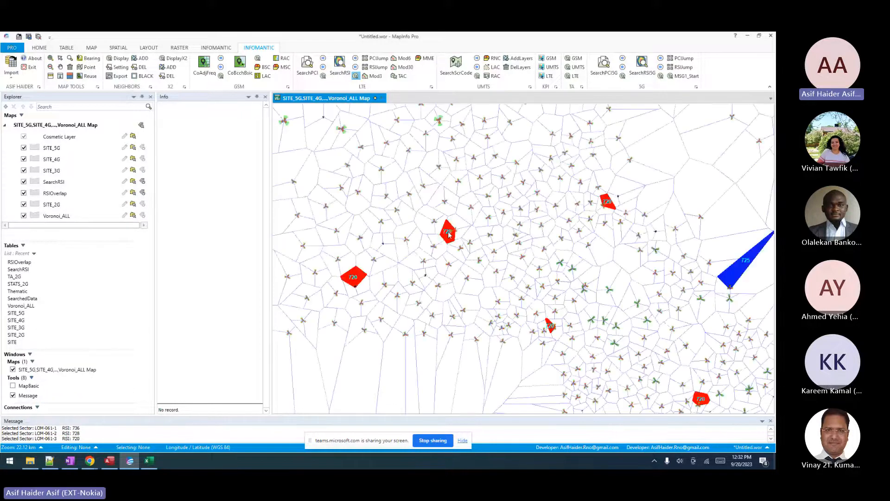
Find the site logote-moov in the SITE_4G table, matching on the SITENAME column.
{"action": "key", "text": "ctrl+f"}
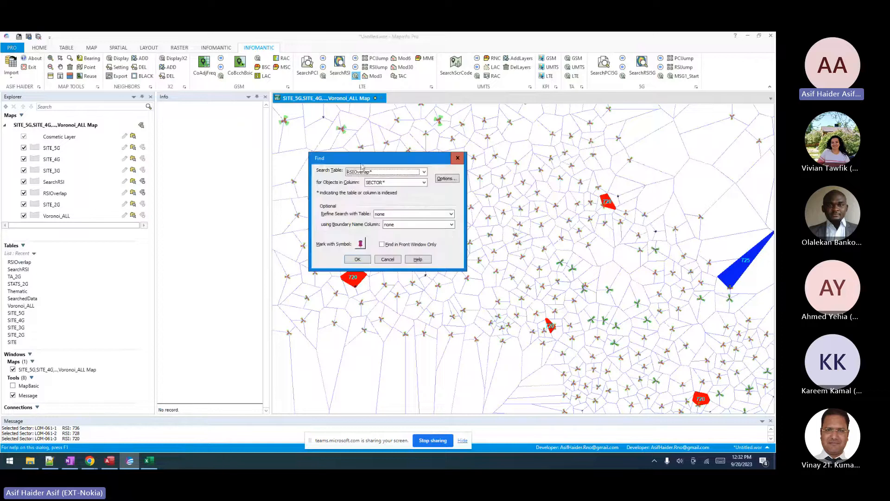
{"action": "left_click", "coordinate": [366, 173]}
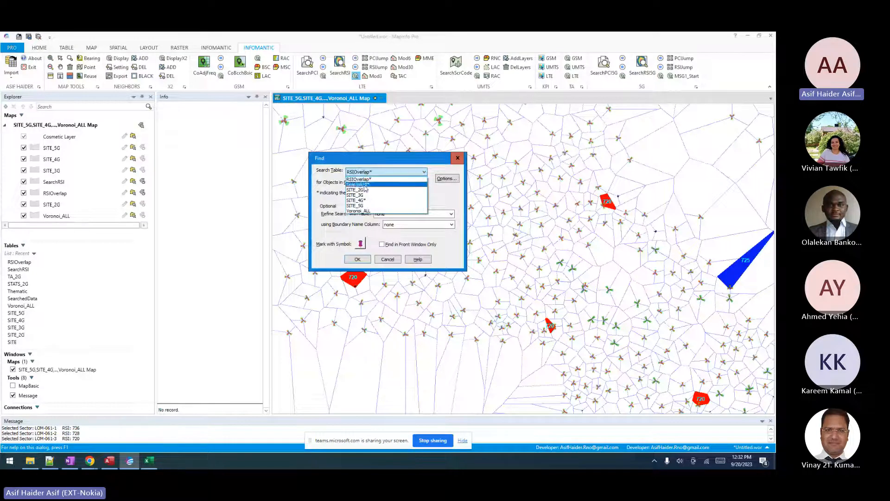
{"action": "left_click", "coordinate": [359, 201]}
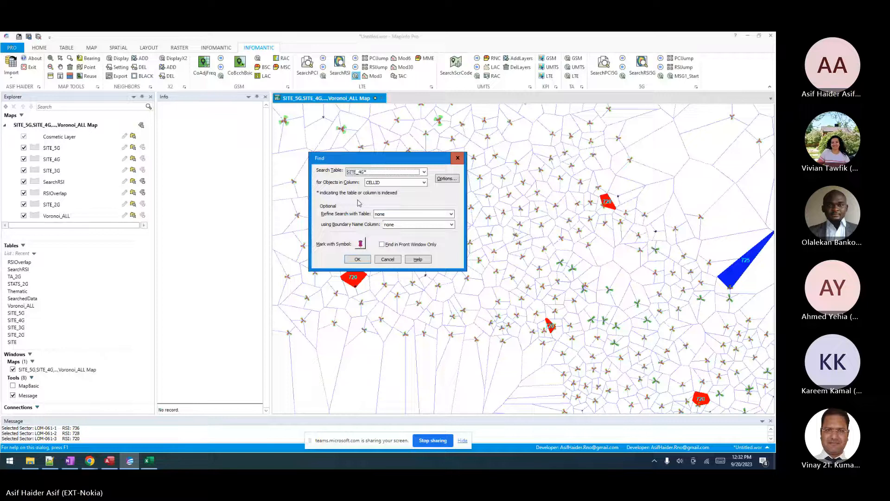
{"action": "left_click", "coordinate": [392, 182]}
{"action": "left_click", "coordinate": [377, 204]}
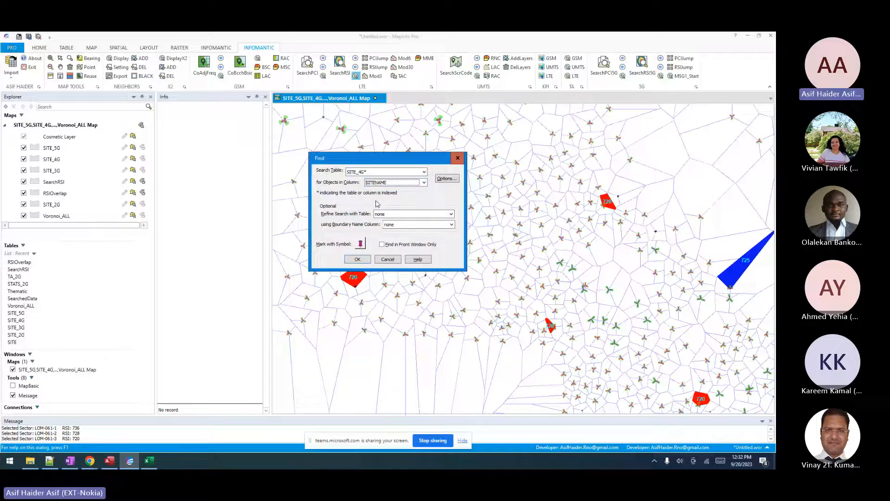
{"action": "key", "text": "Return"}
{"action": "type", "text": "logote-mo"}
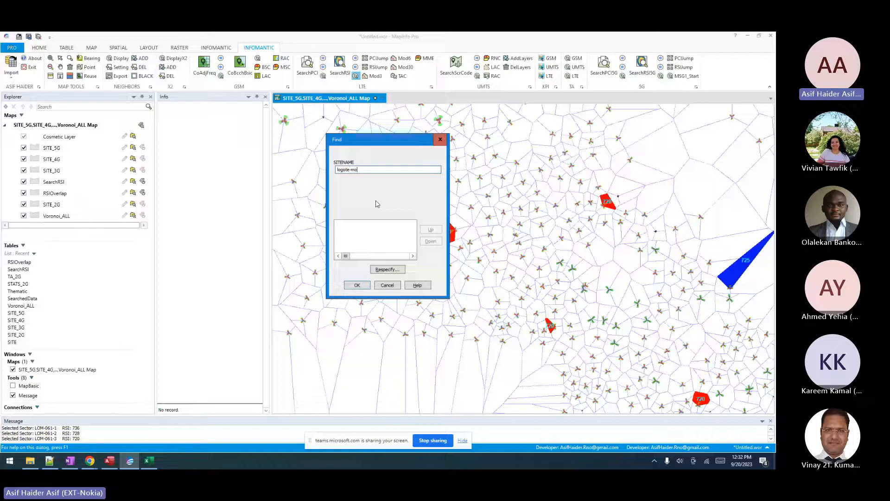
{"action": "key", "text": "Return"}
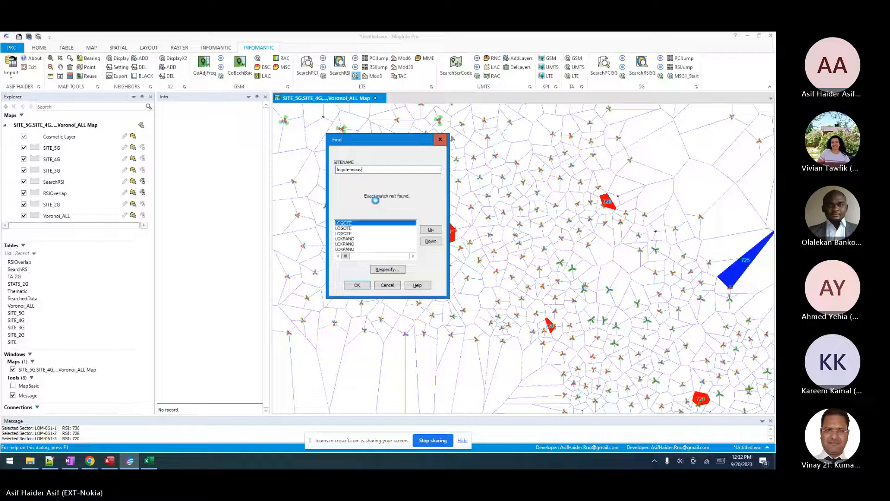
{"action": "key", "text": "Return"}
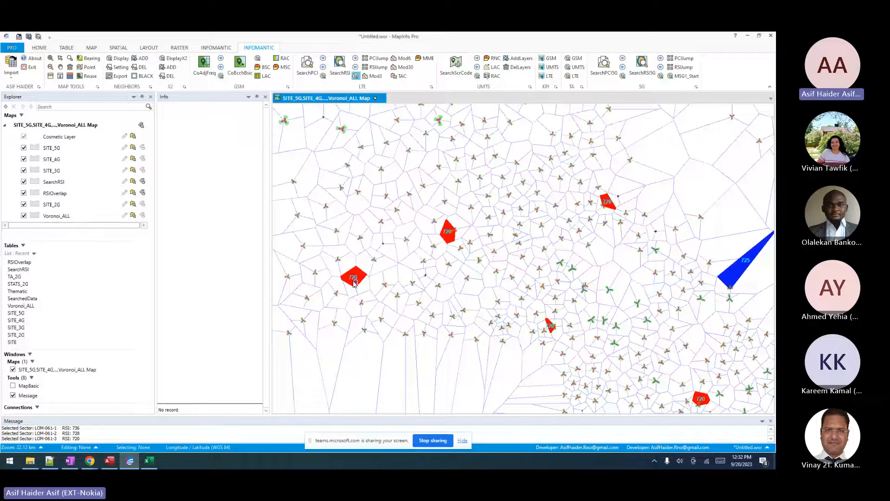
Highlight the LTE cells sharing the RSI of sectors LOM-378-1, LOM-378-2 and LOM-378-3, selecting each sector on the map.
{"action": "left_click_drag", "start_coordinate": [355, 283], "coordinate": [454, 283]}
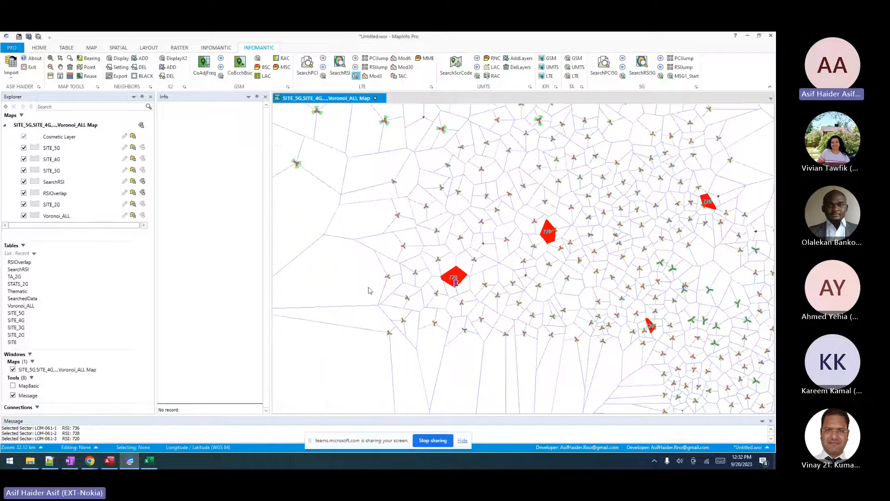
{"action": "left_click", "coordinate": [458, 280]}
{"action": "left_click", "coordinate": [453, 293]}
{"action": "left_click", "coordinate": [451, 293]}
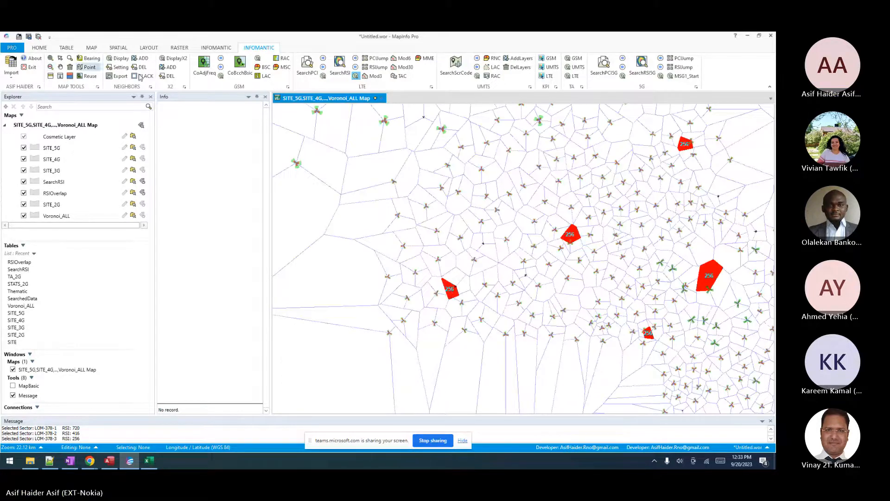
Highlight the LTE cells sharing the PCI of sectors LOM-378-1, LOM-378-2 and LOM-378-3, selecting each sector on the map.
{"action": "left_click", "coordinate": [323, 76]}
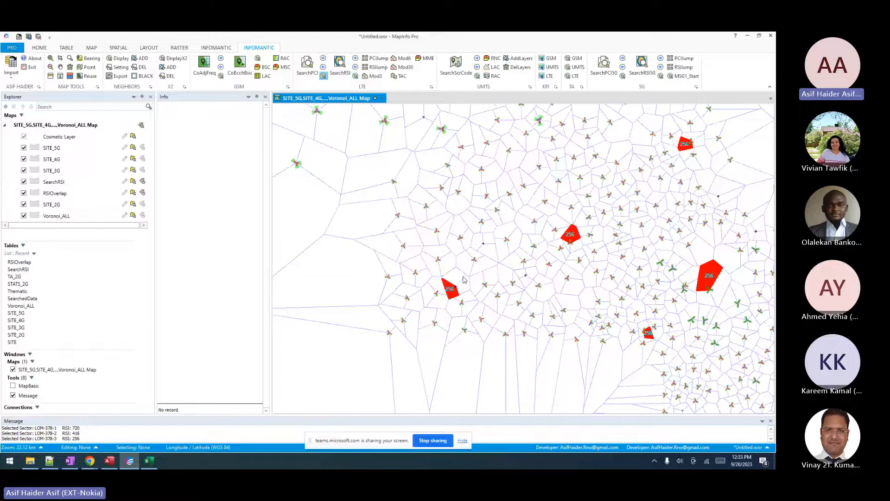
{"action": "left_click", "coordinate": [456, 282]}
{"action": "left_click", "coordinate": [463, 285]}
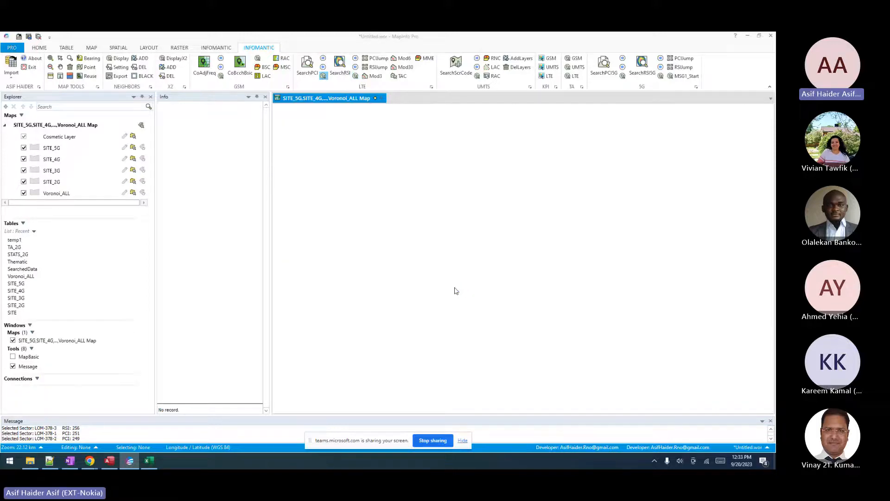
{"action": "left_click", "coordinate": [452, 290]}
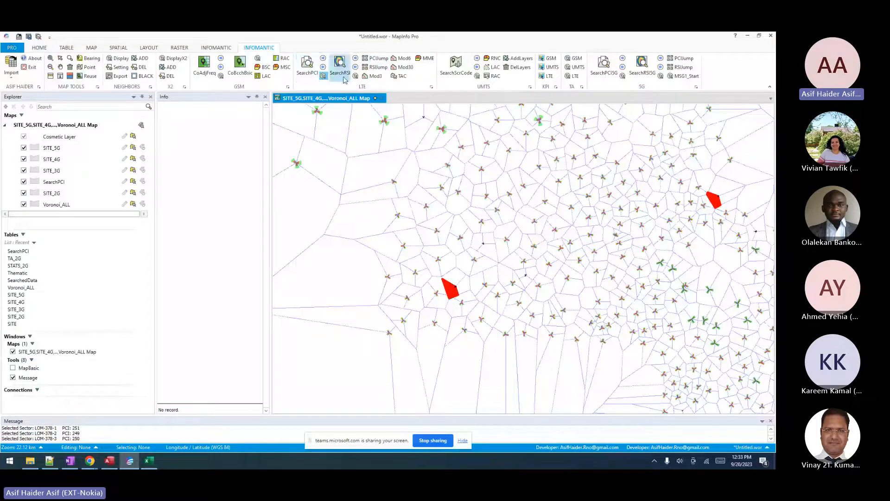
Display the LTE Mod3 map and the TAC map in turn, clearing the map layers after viewing each one.
{"action": "left_click", "coordinate": [372, 81]}
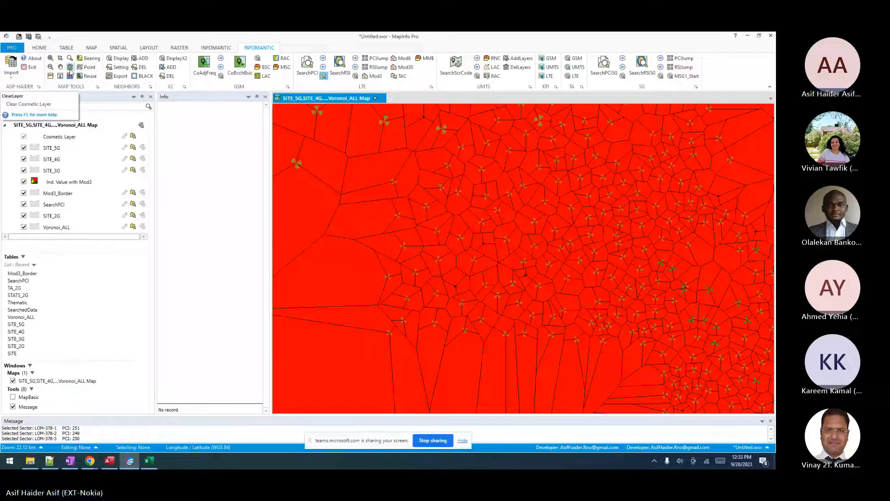
{"action": "left_click", "coordinate": [70, 68]}
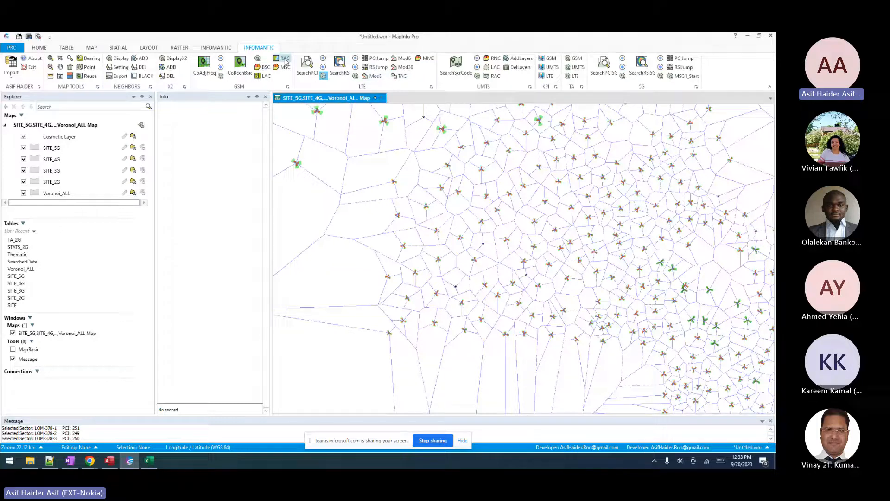
{"action": "left_click", "coordinate": [403, 78]}
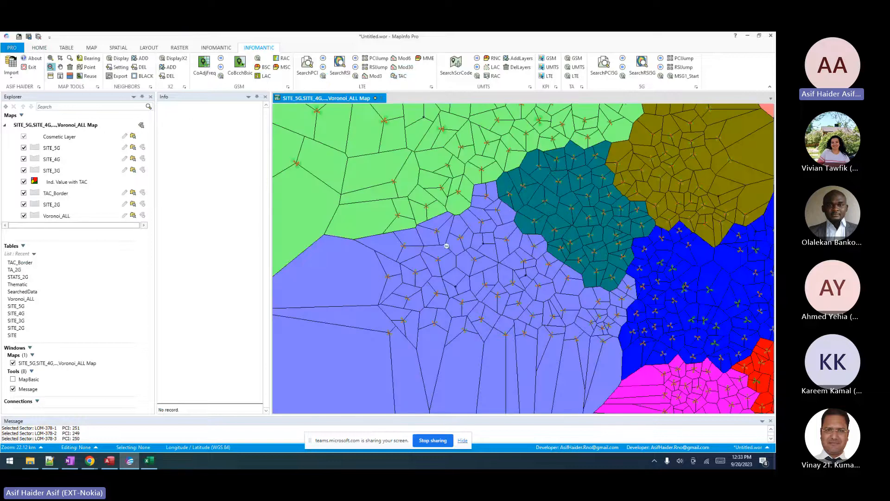
{"action": "left_click", "coordinate": [576, 281]}
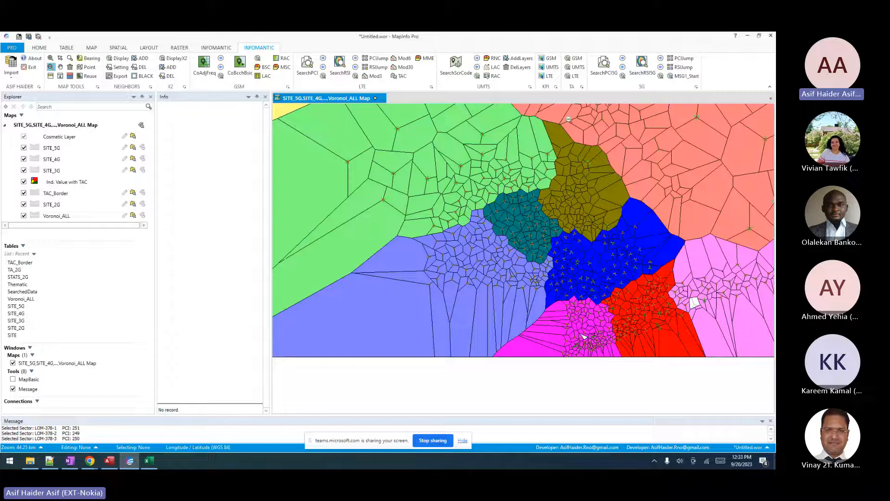
{"action": "left_click", "coordinate": [70, 67]}
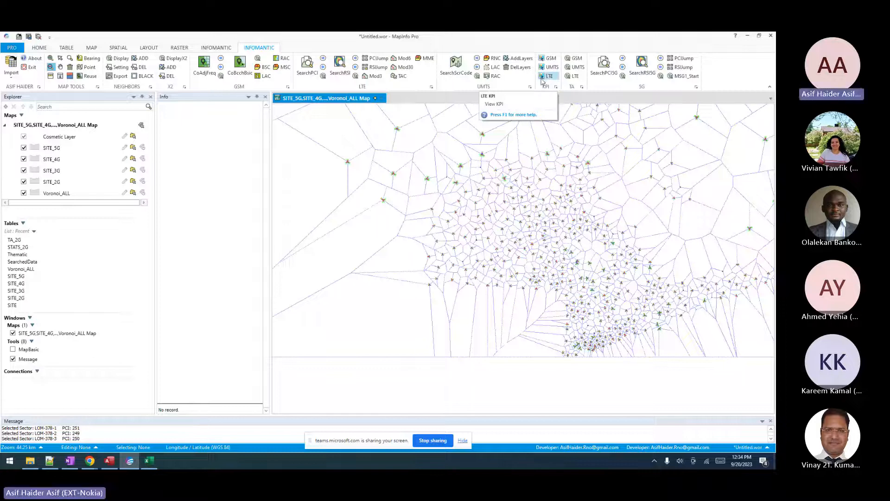
Import the 4G KPI data from the file KPI_4G.txt.
{"action": "left_click", "coordinate": [11, 70]}
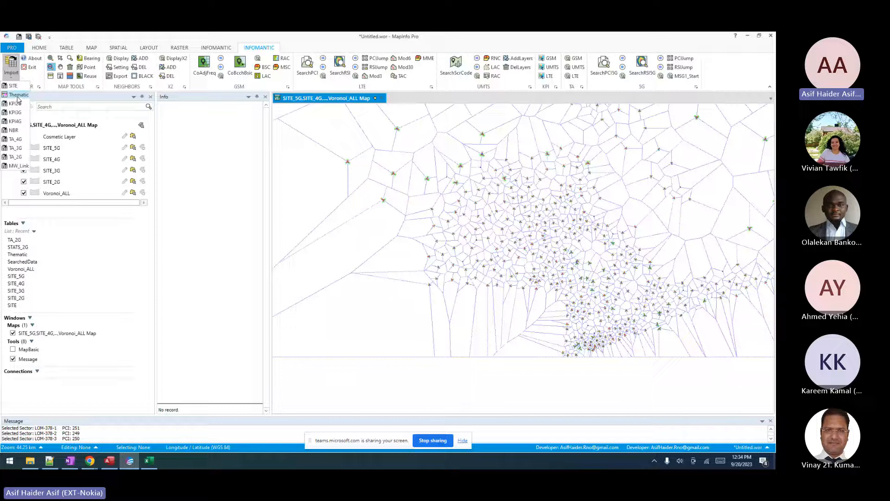
{"action": "left_click", "coordinate": [15, 122]}
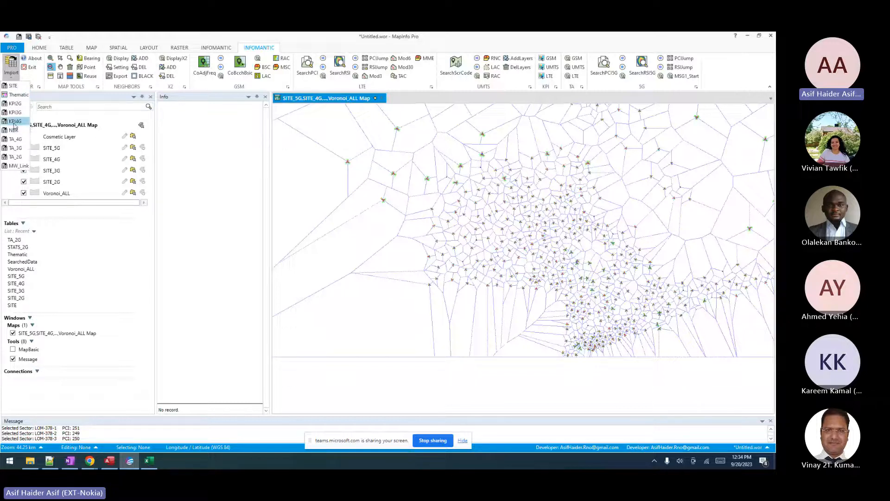
{"action": "left_click", "coordinate": [347, 188]}
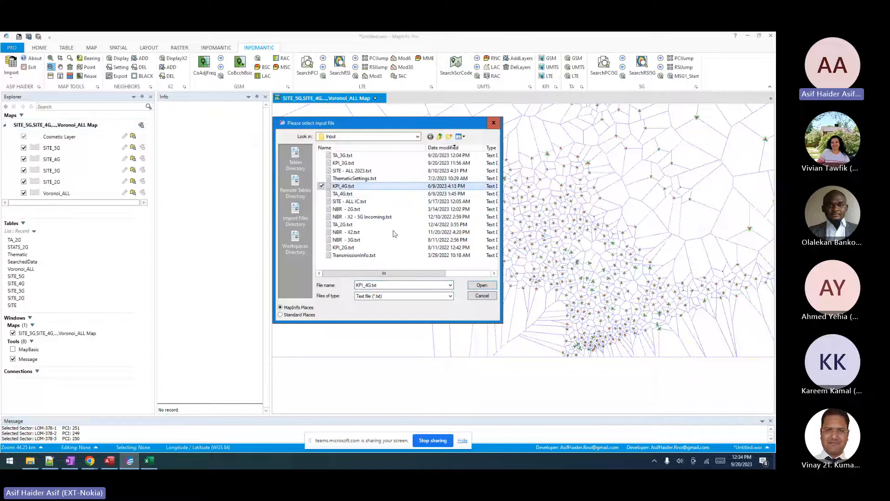
{"action": "left_click", "coordinate": [478, 284]}
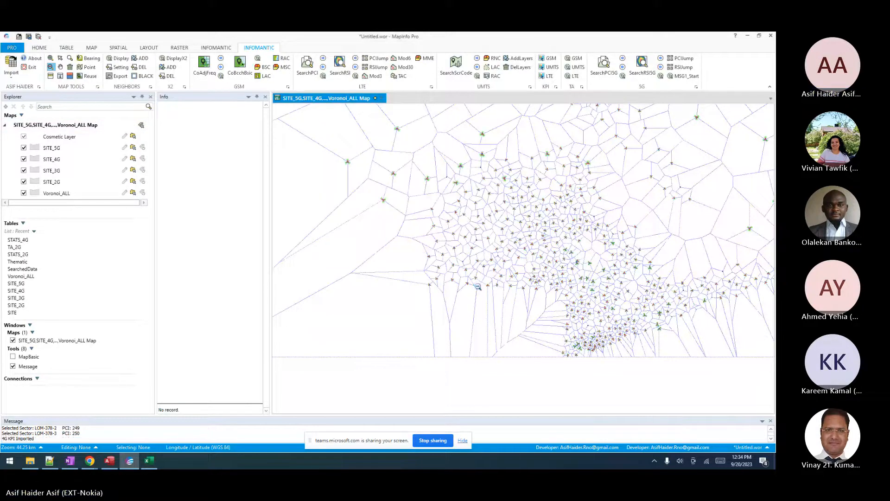
Display the LTE KPI PRB_UTIL_DL_2023 for 05.23.2023 on layer F3 with Default Thematic: Success, and examine the dense southern area.
{"action": "left_click", "coordinate": [549, 76]}
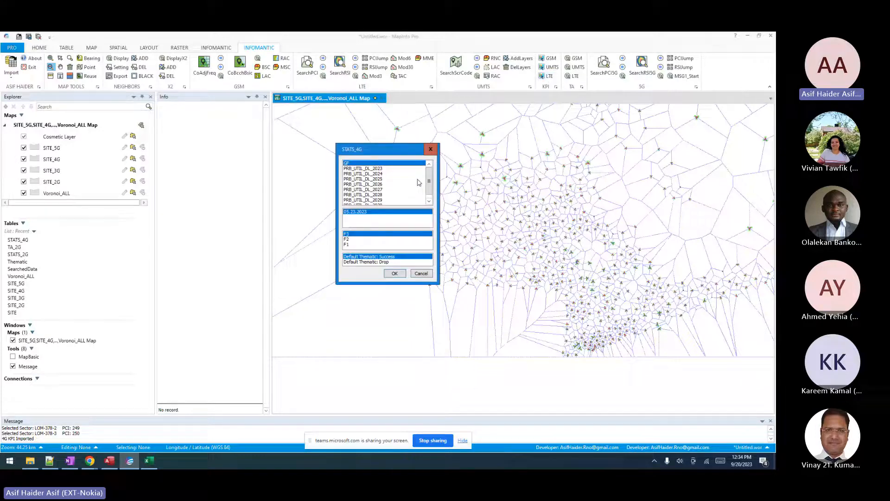
{"action": "left_click_drag", "start_coordinate": [429, 178], "coordinate": [429, 190]}
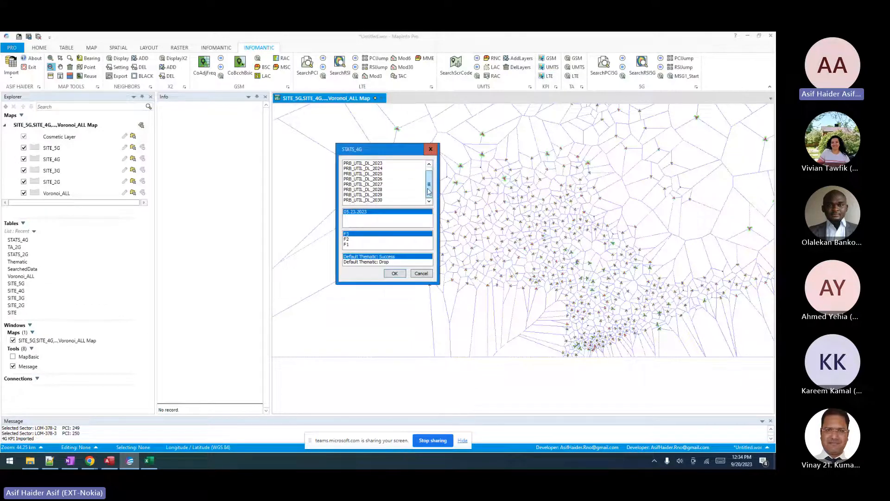
{"action": "left_click", "coordinate": [358, 200]}
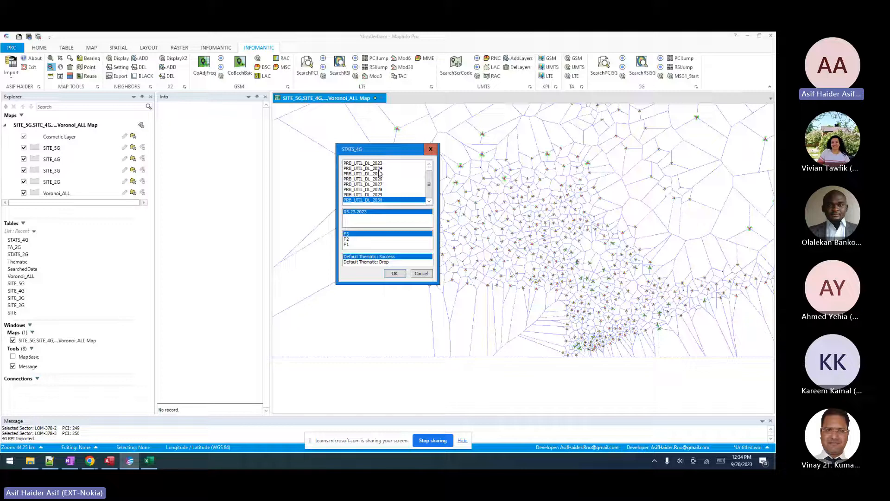
{"action": "scroll", "coordinate": [369, 193], "scroll_direction": "up", "scroll_amount": 1}
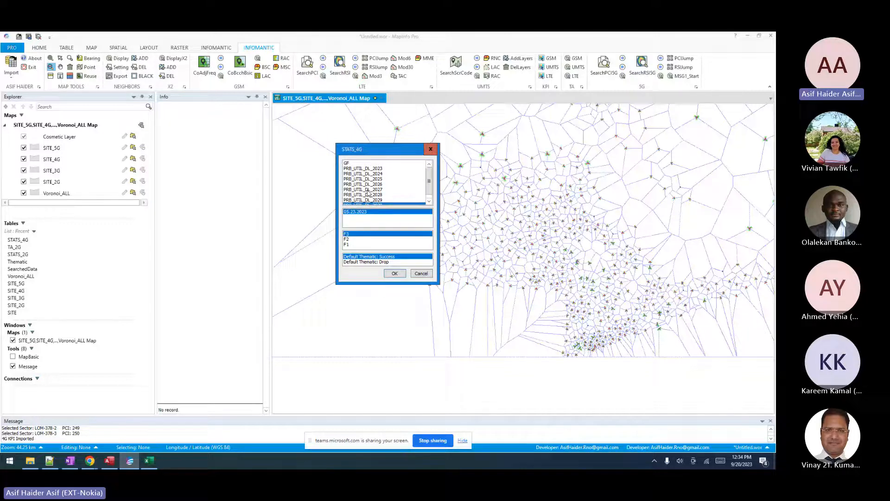
{"action": "left_click", "coordinate": [376, 169]}
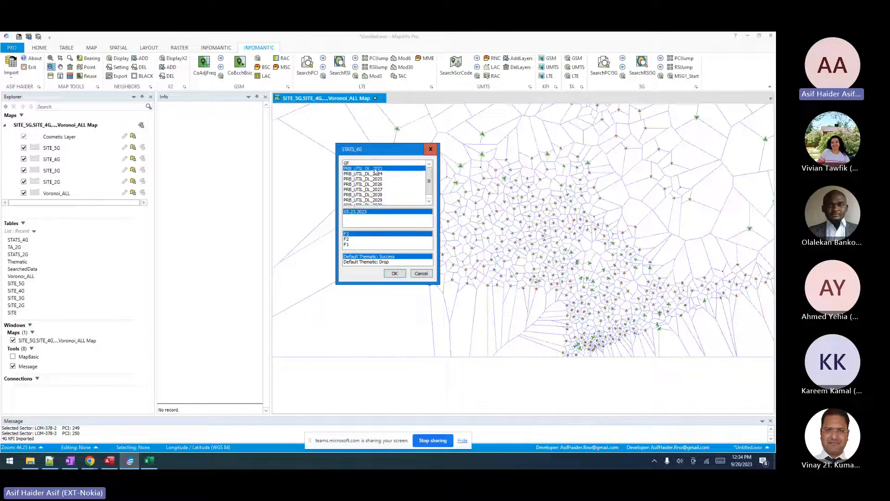
{"action": "left_click", "coordinate": [375, 173]}
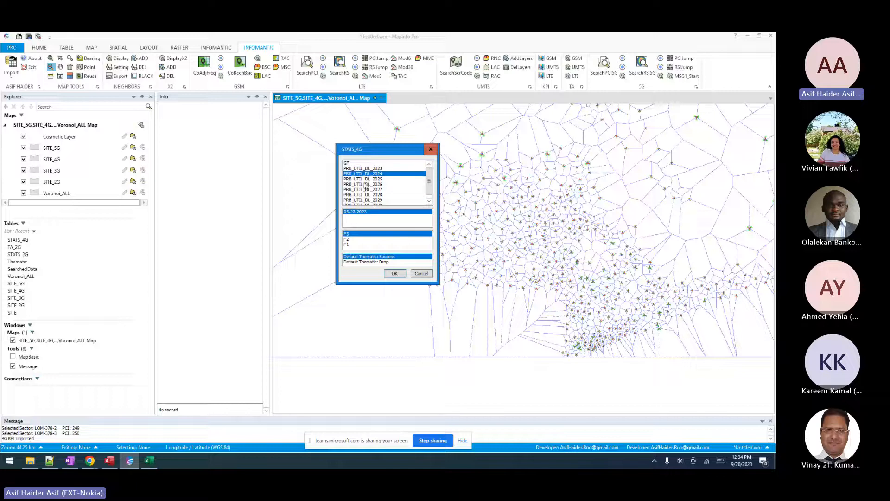
{"action": "left_click", "coordinate": [360, 169]}
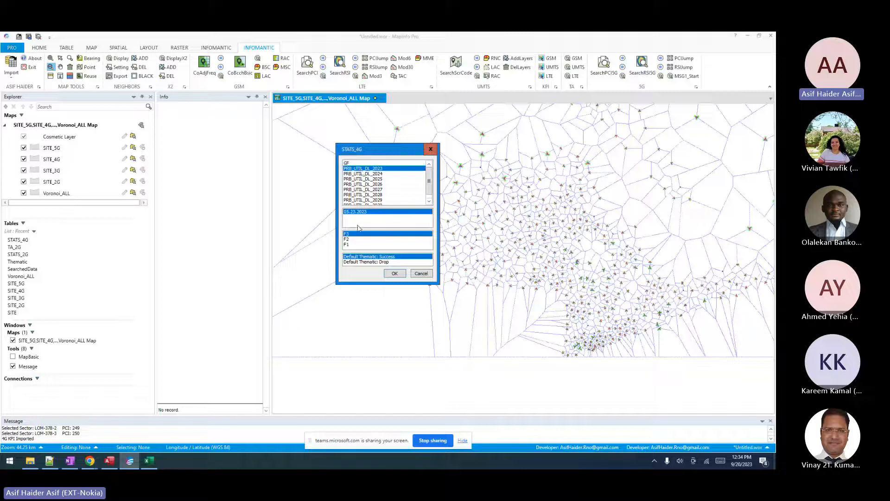
{"action": "left_click", "coordinate": [348, 245]}
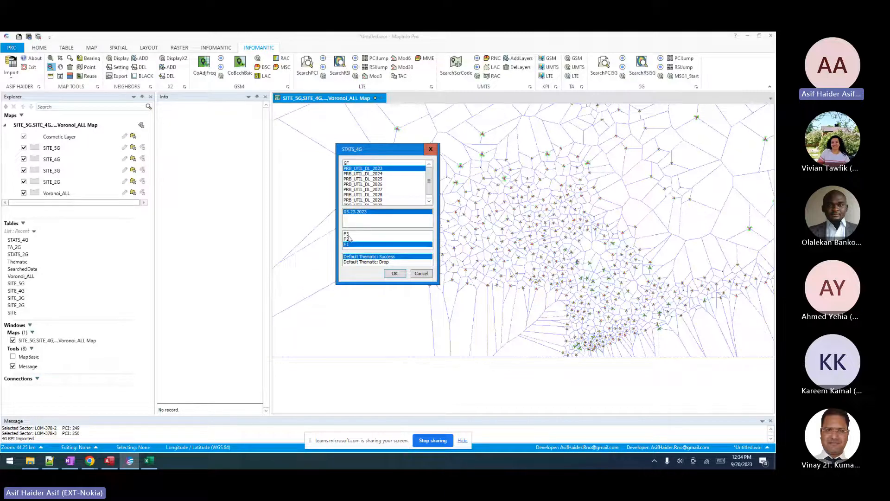
{"action": "left_click", "coordinate": [350, 234]}
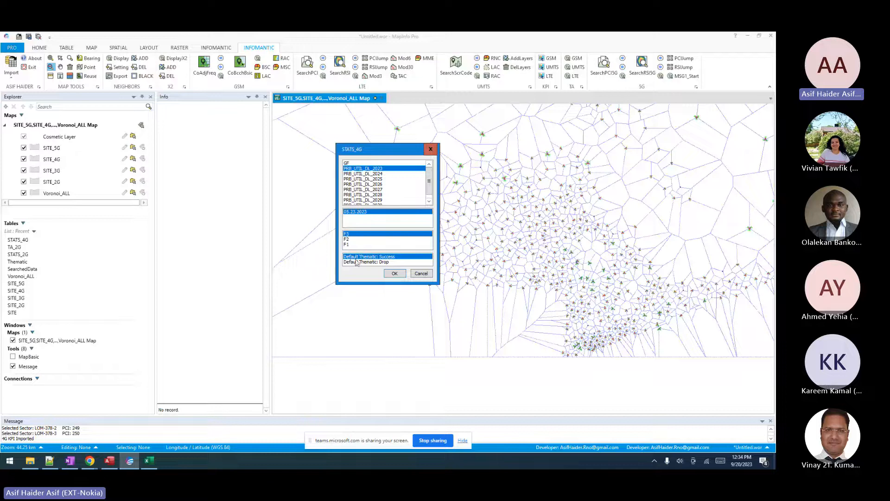
{"action": "left_click", "coordinate": [395, 273]}
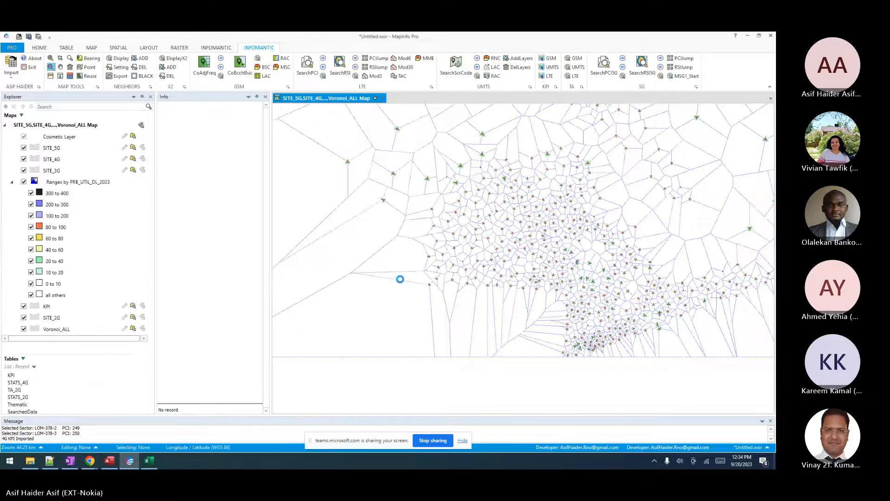
{"action": "left_click", "coordinate": [50, 58]}
{"action": "left_click_drag", "start_coordinate": [696, 289], "coordinate": [550, 365]}
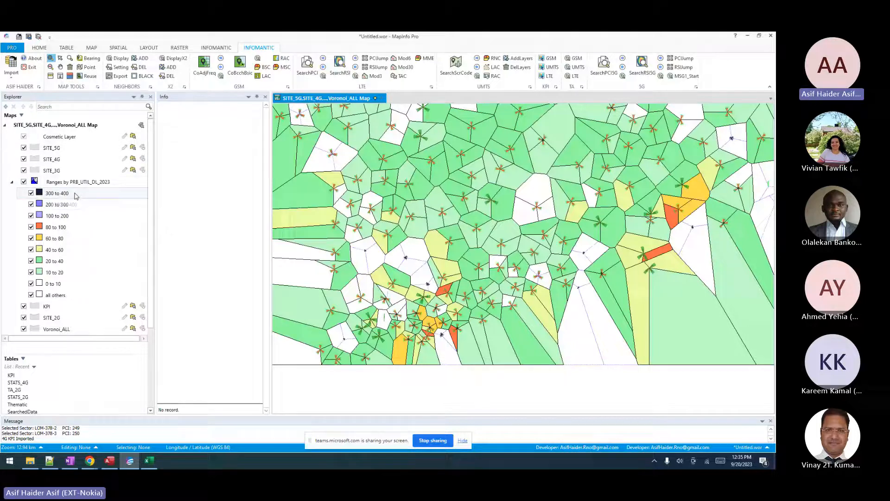
{"action": "left_click", "coordinate": [548, 78]}
{"action": "left_click", "coordinate": [429, 200]}
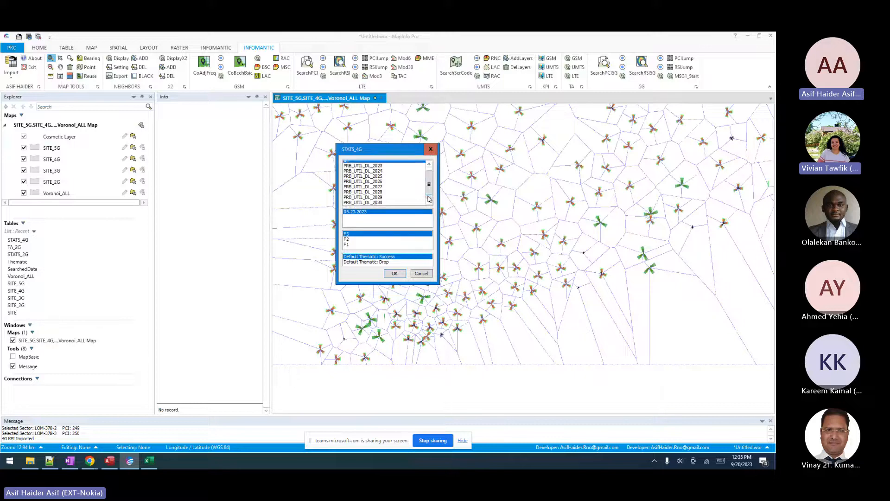
{"action": "left_click", "coordinate": [388, 201]}
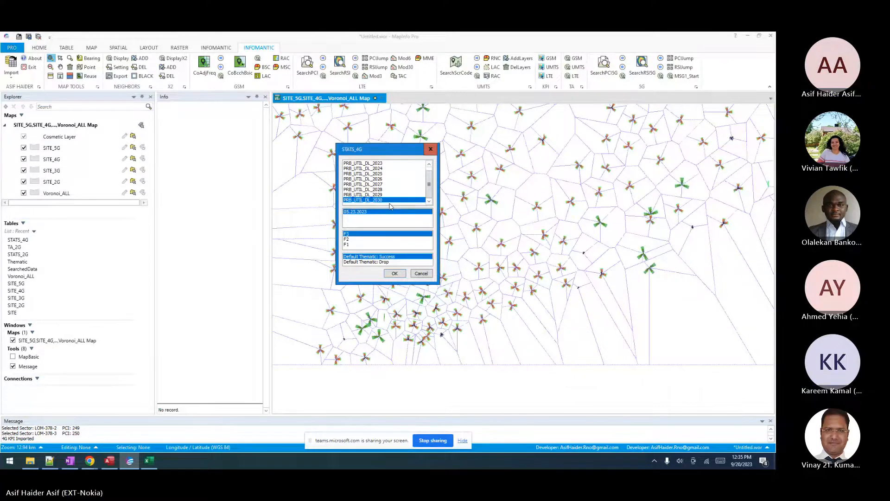
{"action": "scroll", "coordinate": [389, 179], "scroll_direction": "up", "scroll_amount": 1}
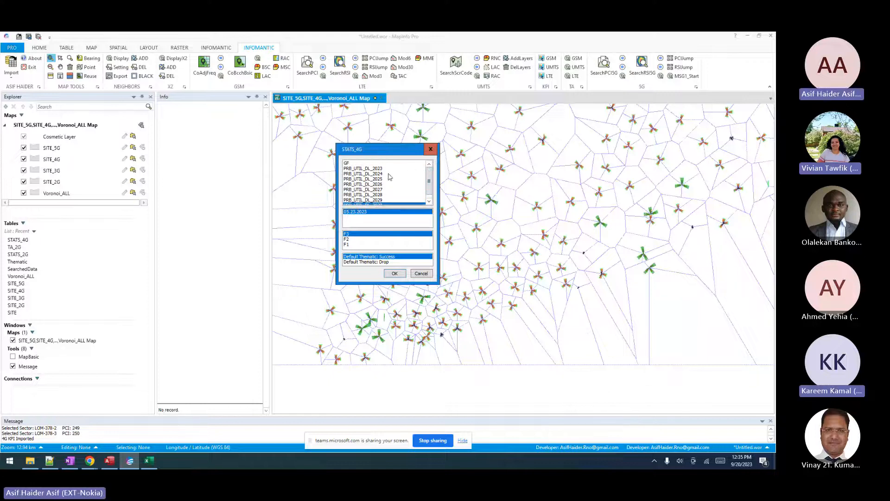
{"action": "left_click", "coordinate": [372, 169]}
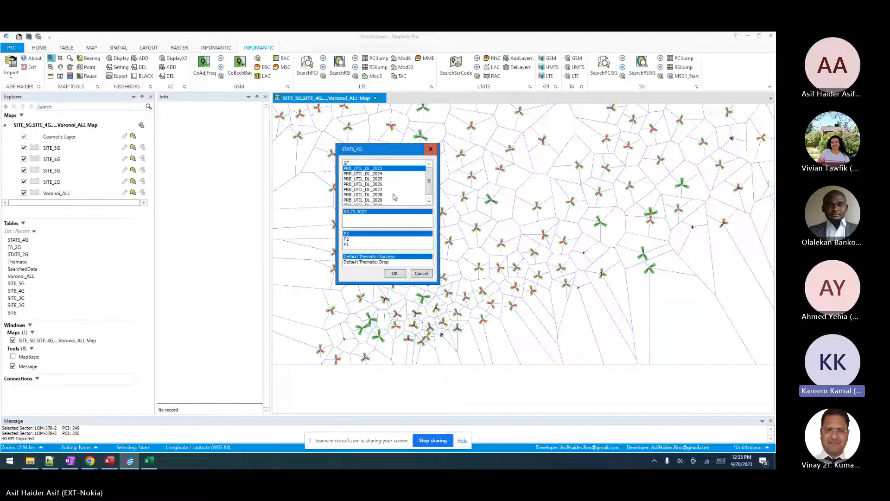
{"action": "scroll", "coordinate": [393, 195], "scroll_direction": "down", "scroll_amount": 1}
{"action": "left_click", "coordinate": [380, 200]}
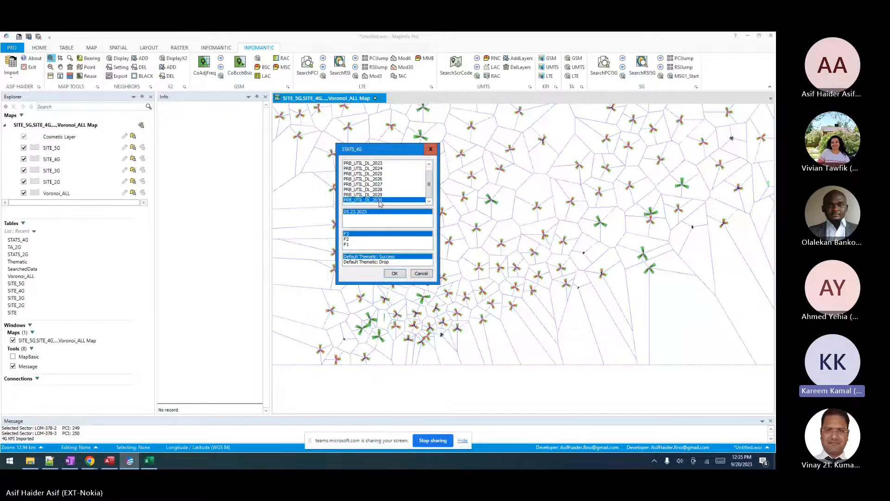
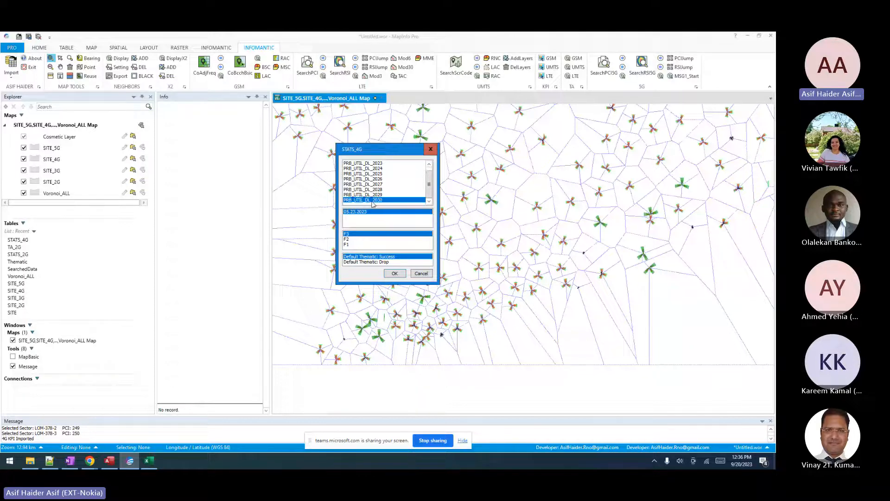
{"action": "left_click", "coordinate": [427, 274]}
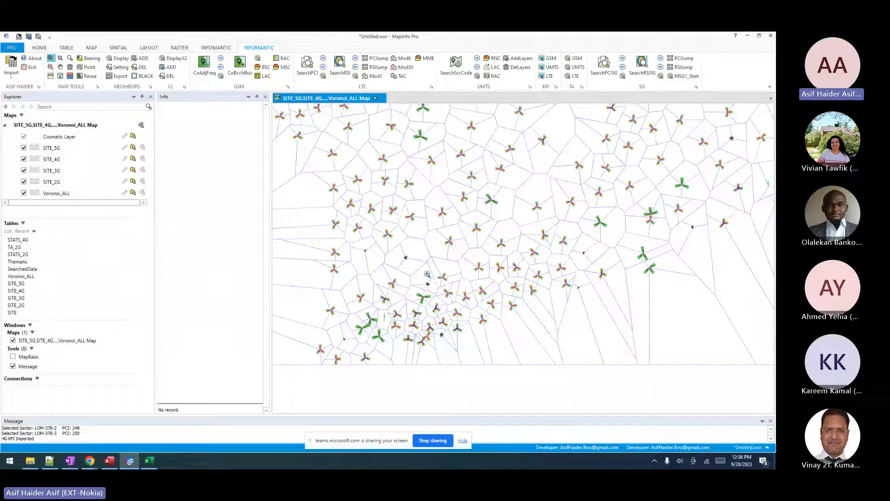
Open the LTE KPI selection for the STATS_4G data and select PRB_UTIL_DL_2030.
{"action": "left_click", "coordinate": [549, 77]}
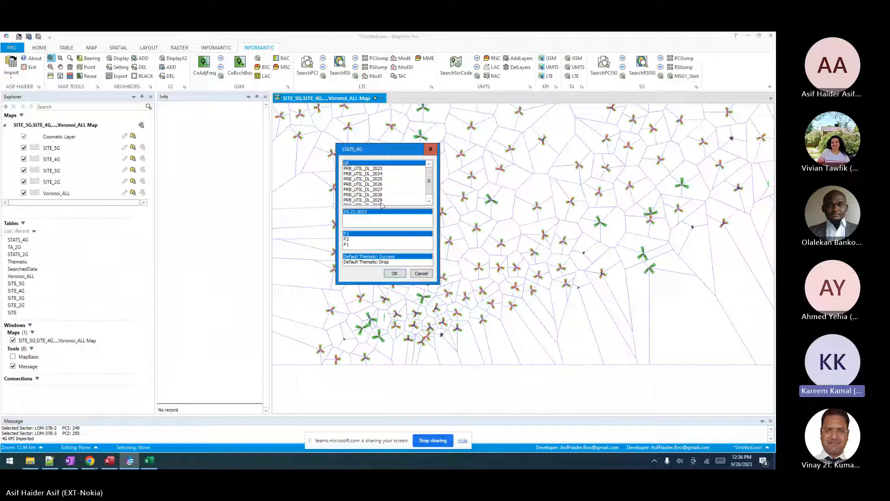
{"action": "scroll", "coordinate": [381, 204], "scroll_direction": "down", "scroll_amount": 1}
{"action": "left_click", "coordinate": [381, 200]}
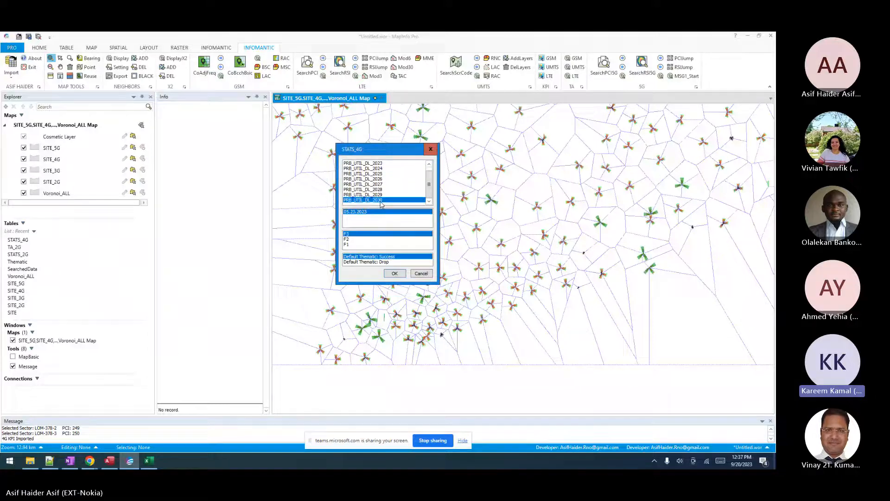
Switch to the Excel workbook Book1 and enter the heading PRB Utli in cell R8.
{"action": "left_click", "coordinate": [149, 460]}
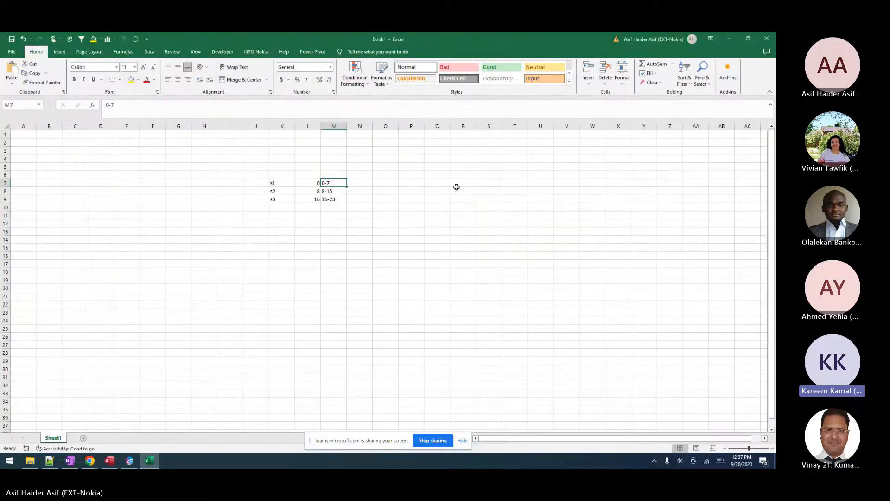
{"action": "left_click", "coordinate": [457, 189]}
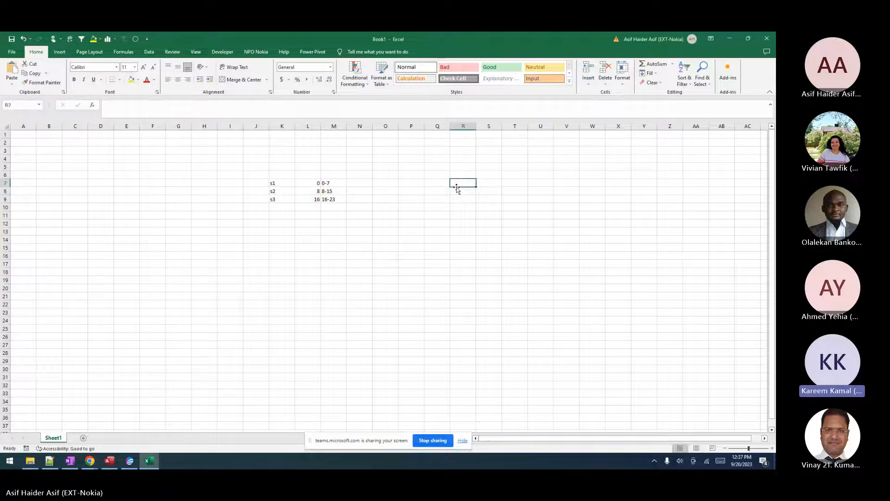
{"action": "type", "text": "PR"}
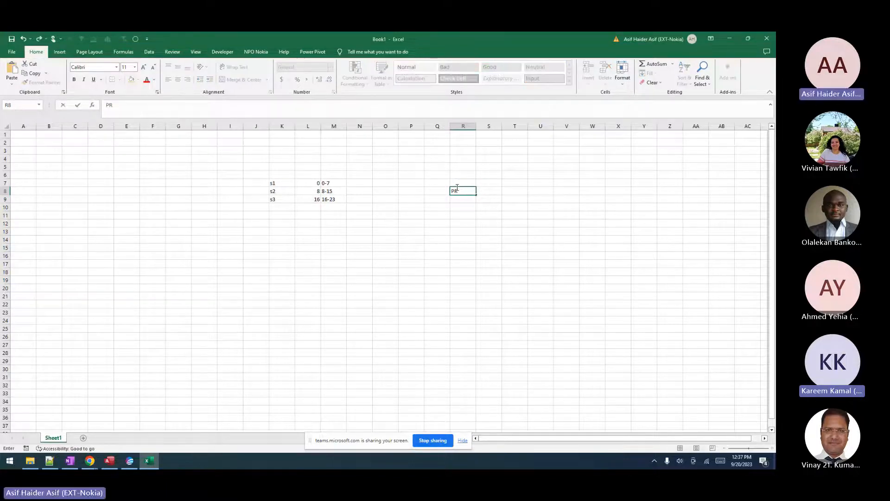
{"action": "type", "text": "B Utli"}
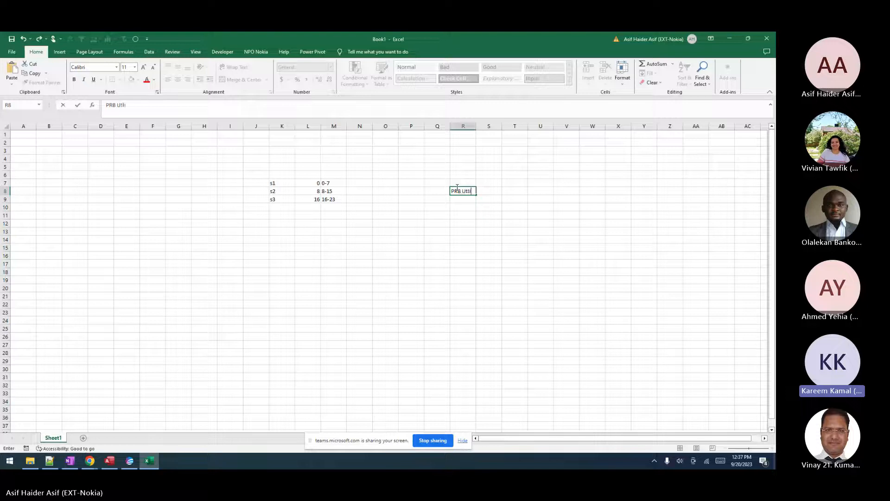
{"action": "key", "text": "Return"}
Enter 2023 in cell Q9 and fill the years down to 2030 in cell Q16.
{"action": "key", "text": "Left"}
{"action": "type", "text": "2023"}
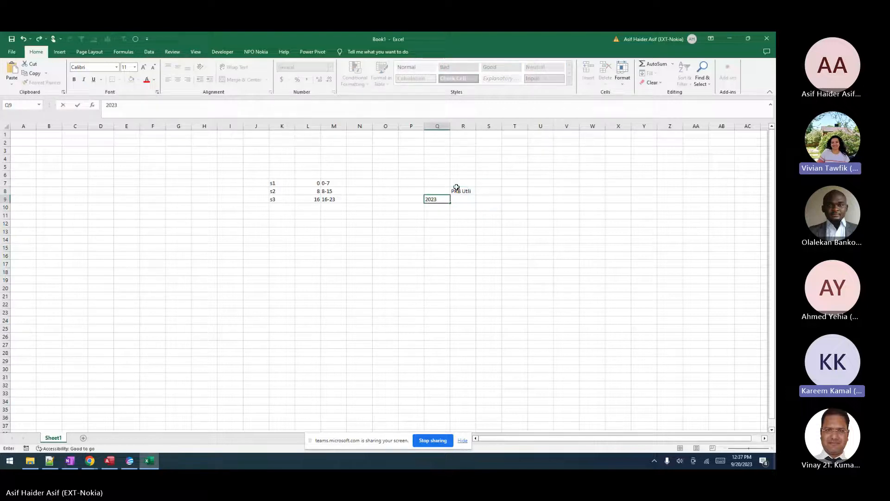
{"action": "key", "text": "Return"}
{"action": "left_click", "coordinate": [441, 198]}
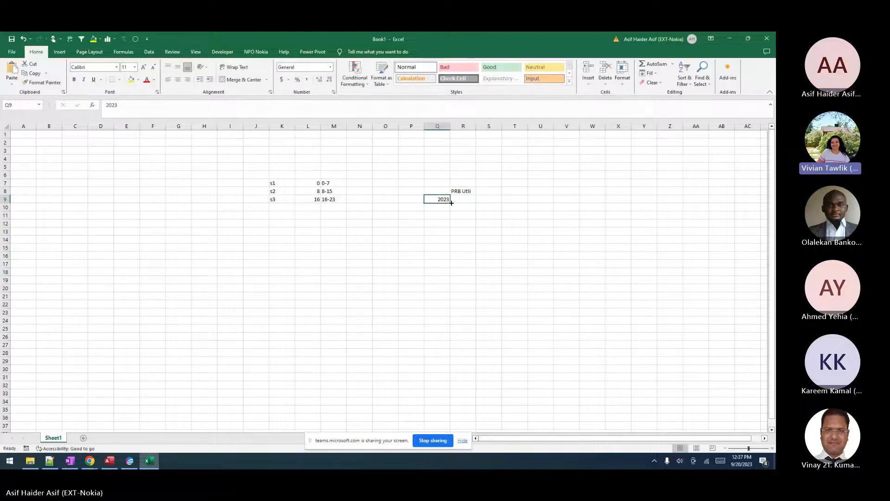
{"action": "left_click_drag", "start_coordinate": [450, 203], "coordinate": [451, 259]}
Enter 100 in cell R9 as the PRB Utli value for 2023.
{"action": "left_click", "coordinate": [458, 200]}
{"action": "type", "text": "10"}
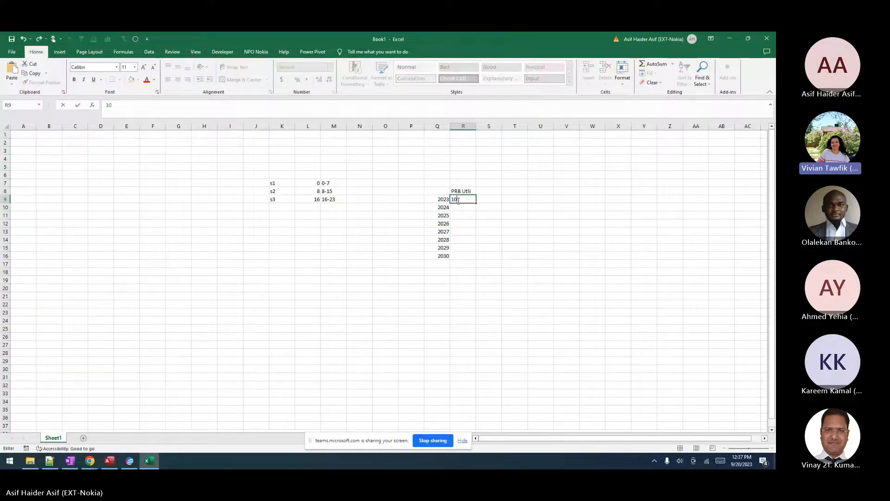
{"action": "type", "text": "0"}
{"action": "left_click", "coordinate": [485, 193]}
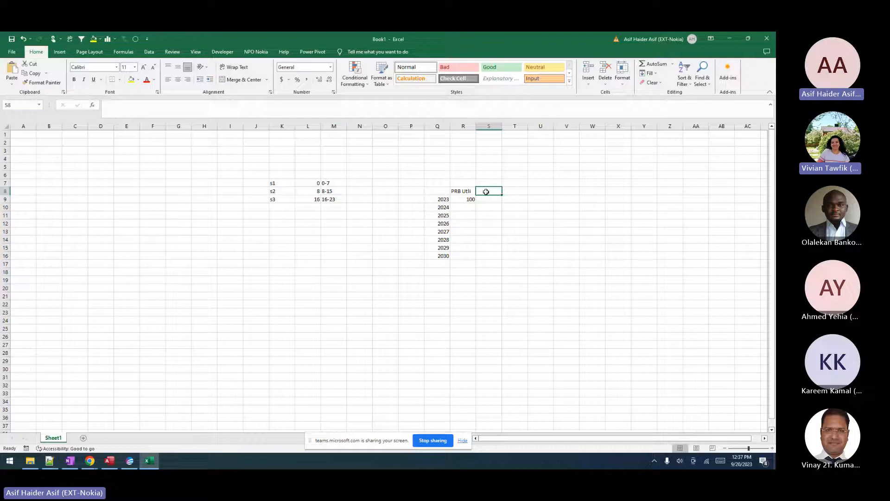
Open the file KPI_2G.txt from the MBX Input folder in Excel.
{"action": "left_click", "coordinate": [30, 460]}
{"action": "scroll", "coordinate": [206, 407], "scroll_direction": "down", "scroll_amount": 3}
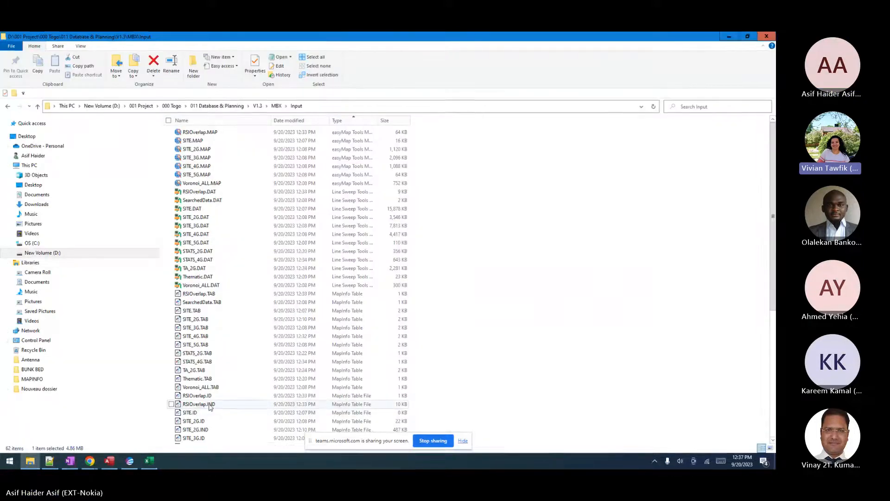
{"action": "scroll", "coordinate": [210, 407], "scroll_direction": "down", "scroll_amount": 6}
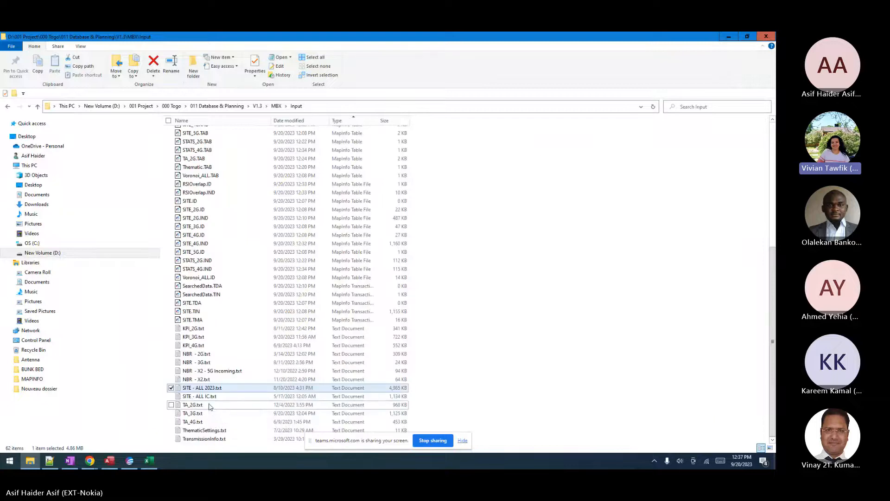
{"action": "left_click", "coordinate": [149, 460]}
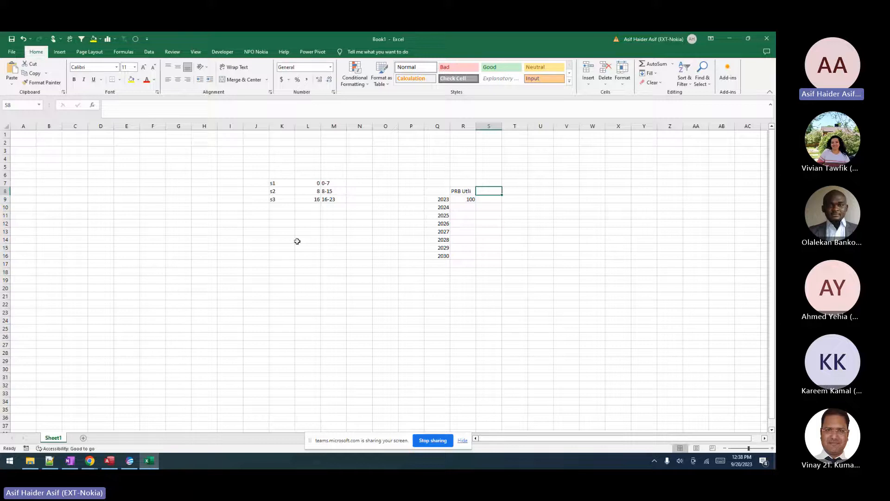
{"action": "left_click", "coordinate": [30, 461]}
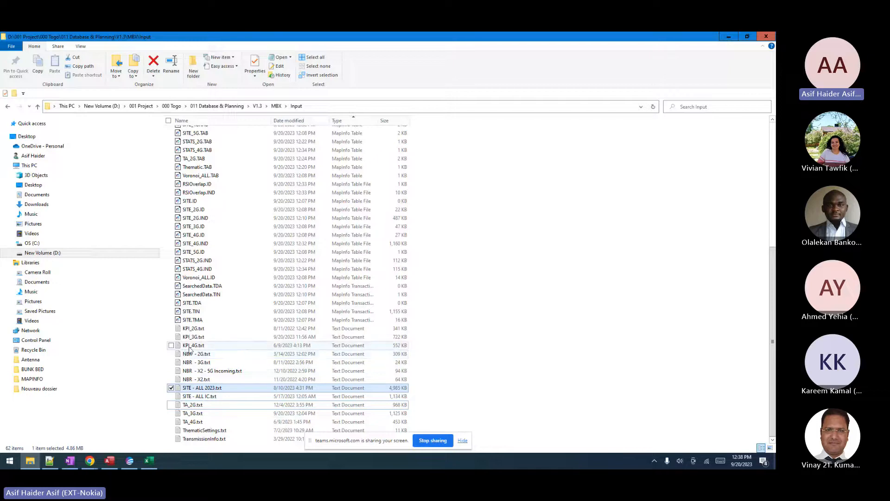
{"action": "left_click_drag", "start_coordinate": [197, 329], "coordinate": [282, 320]}
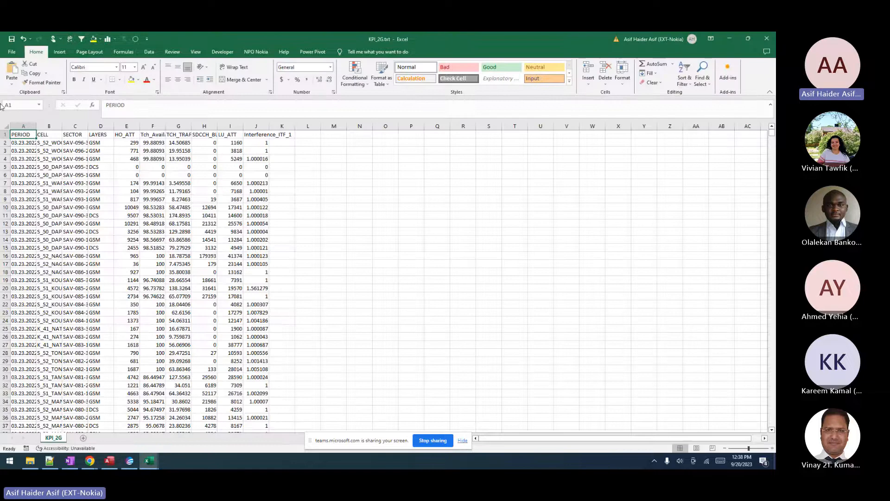
Autofit all columns of the KPI_2G sheet and highlight the PERIOD, CELL, SECTOR, LAYERS and KPI columns in turn.
{"action": "left_click", "coordinate": [6, 125]}
{"action": "double_click", "coordinate": [37, 123]}
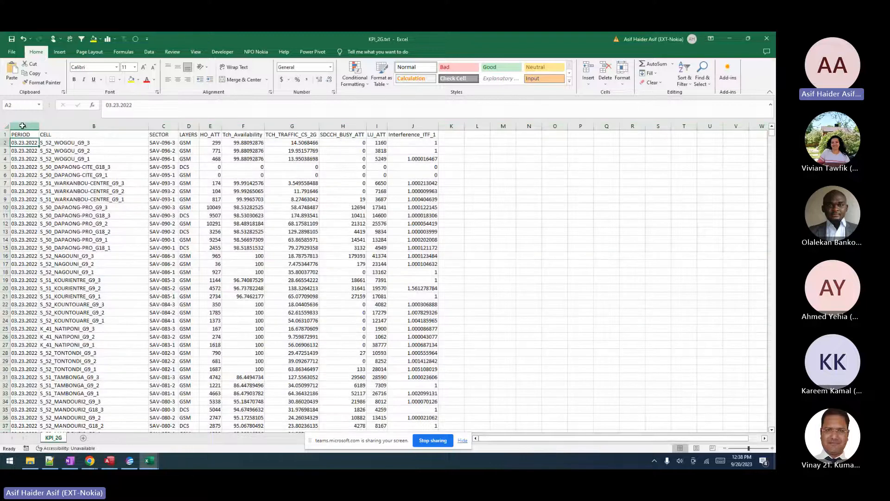
{"action": "left_click", "coordinate": [22, 124]}
{"action": "left_click", "coordinate": [57, 124]}
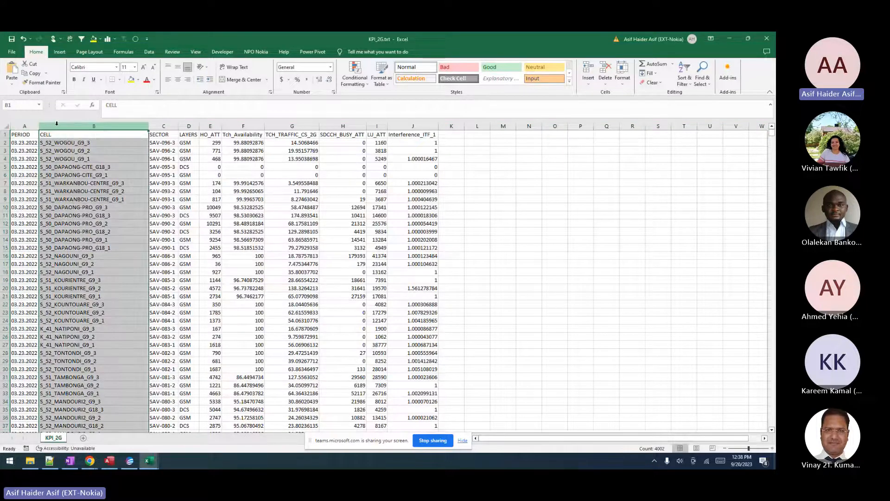
{"action": "left_click", "coordinate": [169, 125]}
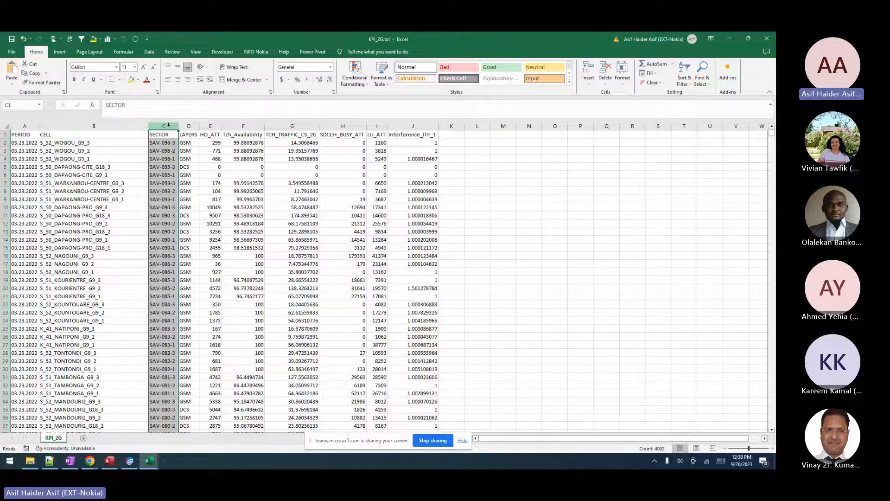
{"action": "left_click", "coordinate": [189, 126]}
{"action": "left_click_drag", "start_coordinate": [210, 125], "coordinate": [424, 179]}
Add an example KPI column headed ABC in column K with the value 100 in K2, and autofit its width.
{"action": "left_click", "coordinate": [451, 133]}
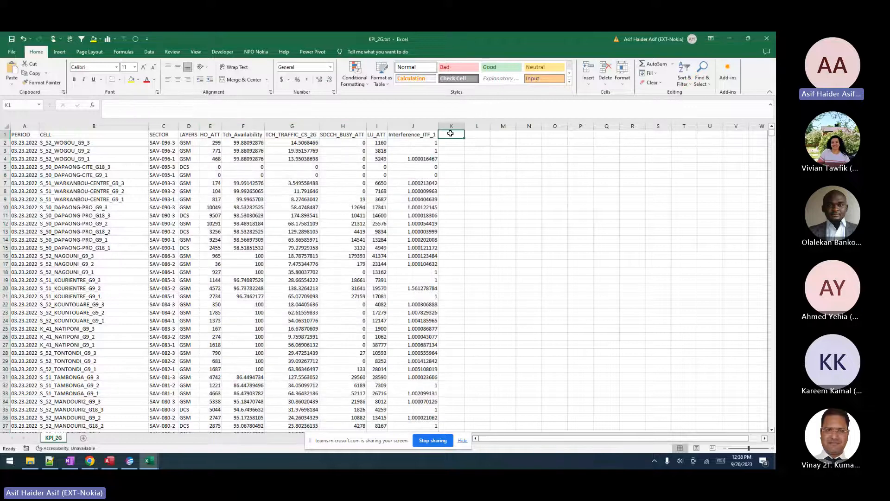
{"action": "type", "text": "ABC"}
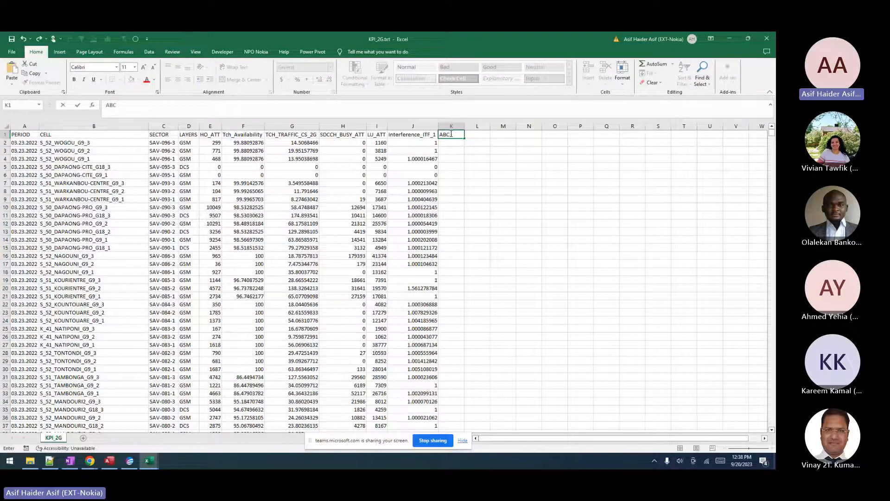
{"action": "key", "text": "Return"}
{"action": "type", "text": "100"}
{"action": "key", "text": "Return"}
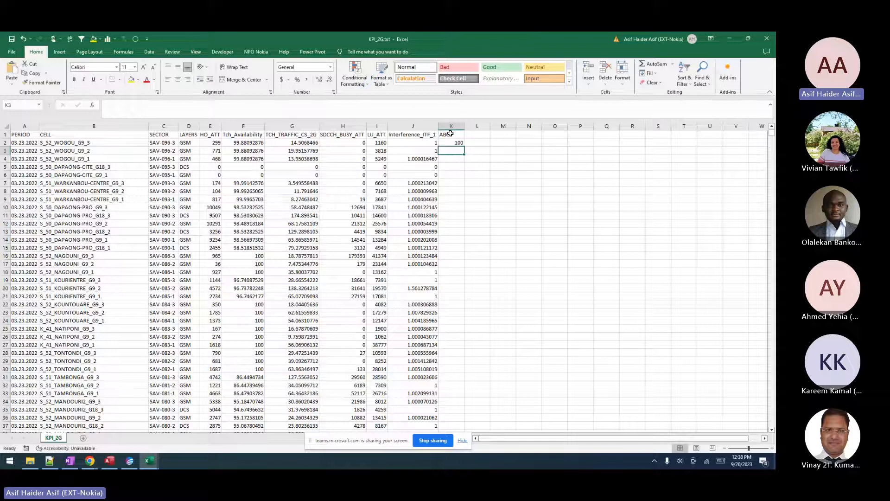
{"action": "left_click", "coordinate": [453, 126]}
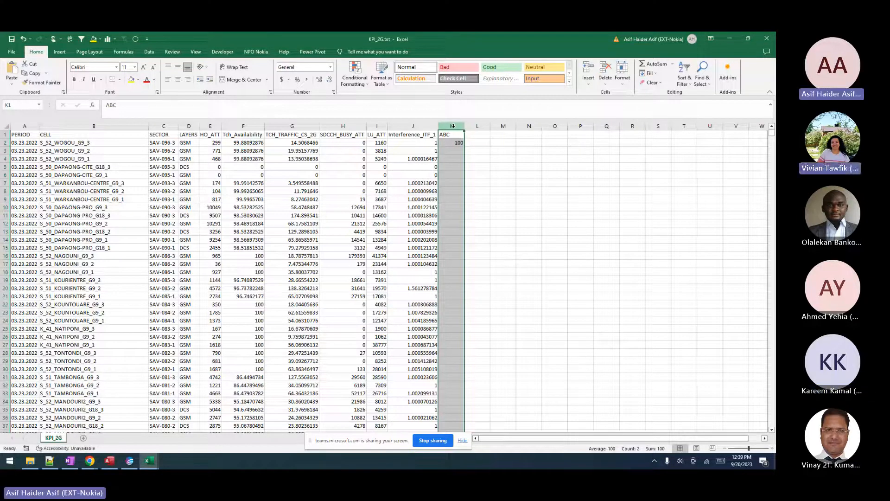
{"action": "double_click", "coordinate": [463, 126]}
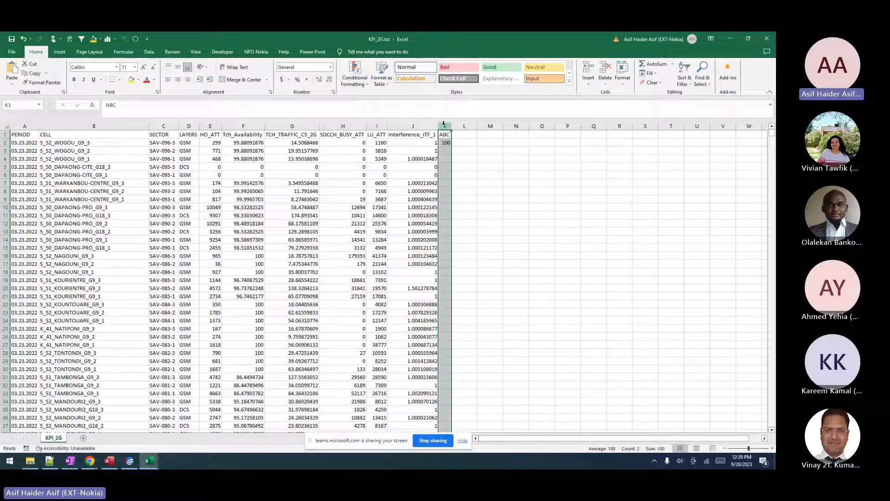
Enter example KPI ranges starting at N5: 0-10 with yello, 10-80 with pink, and 90 in N7.
{"action": "left_click", "coordinate": [516, 166]}
{"action": "type", "text": "0-10"}
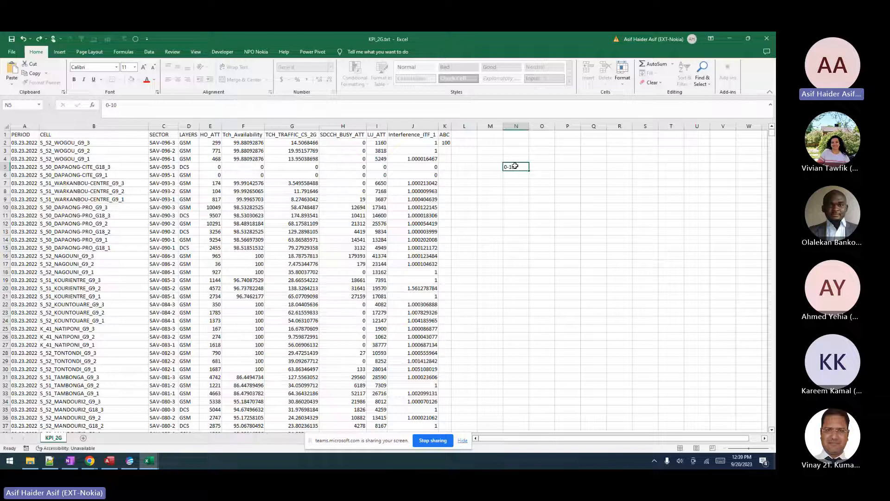
{"action": "key", "text": "Tab"}
{"action": "type", "text": "yello"}
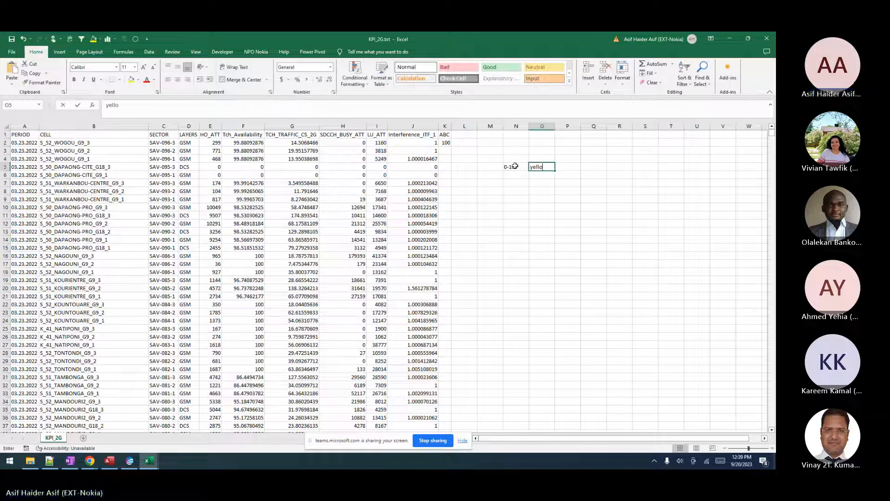
{"action": "key", "text": "Return"}
{"action": "type", "text": "10-80"}
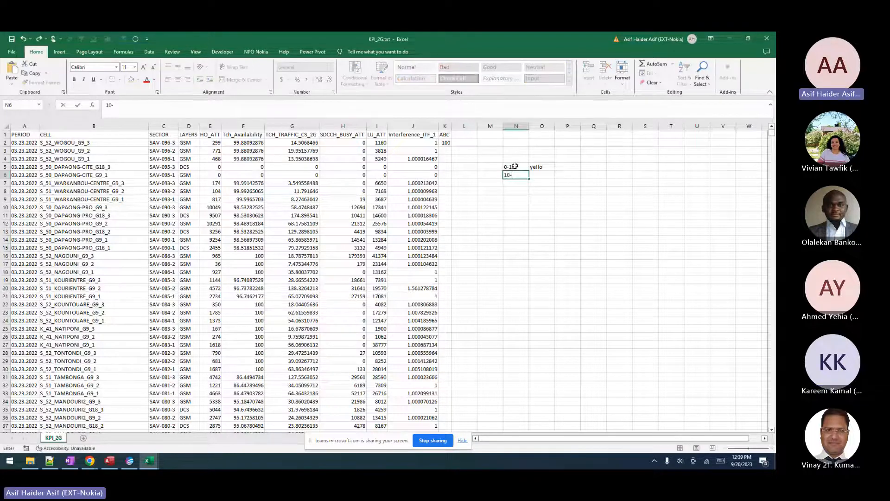
{"action": "key", "text": "Tab"}
{"action": "type", "text": "pink"}
{"action": "key", "text": "Return"}
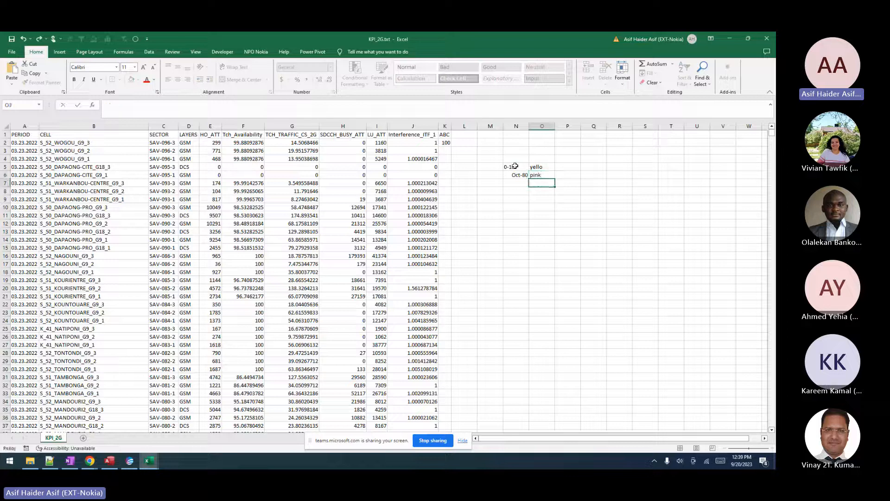
{"action": "type", "text": "90"}
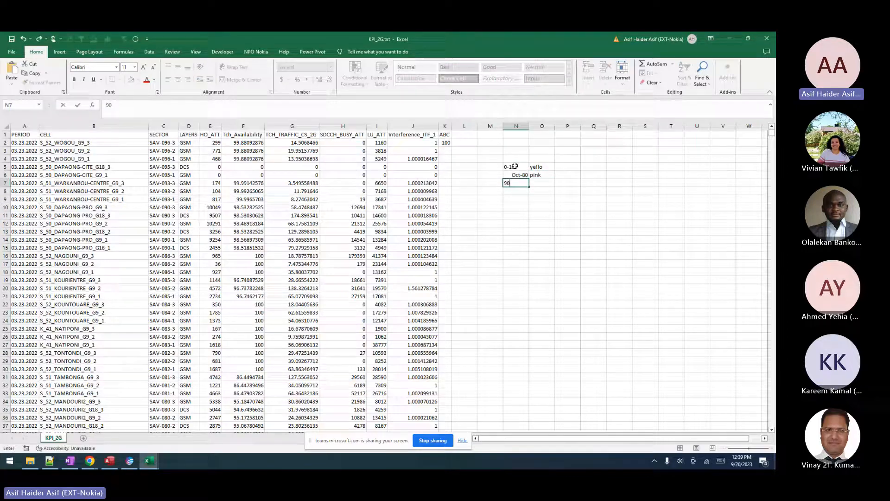
{"action": "key", "text": "Tab"}
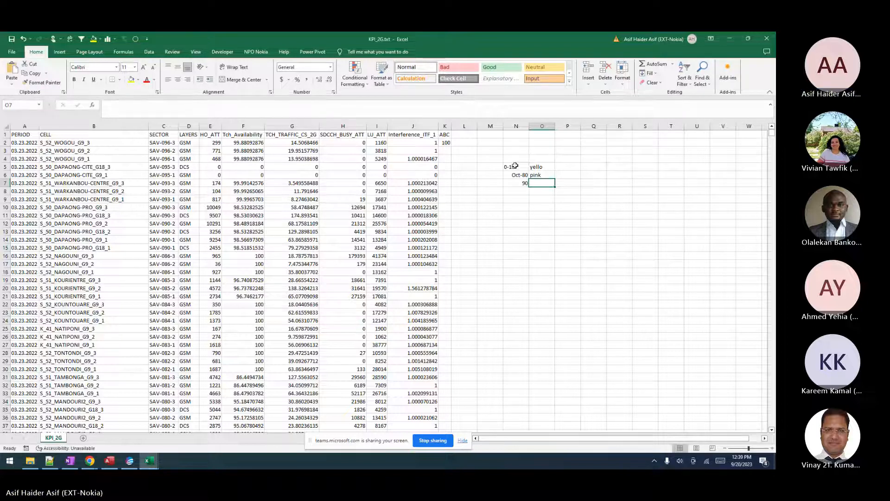
Clear the example ranges from columns N and O, and highlight the KPI columns and the space for additional ones.
{"action": "left_click_drag", "start_coordinate": [543, 126], "coordinate": [516, 126]}
{"action": "key", "text": "Delete"}
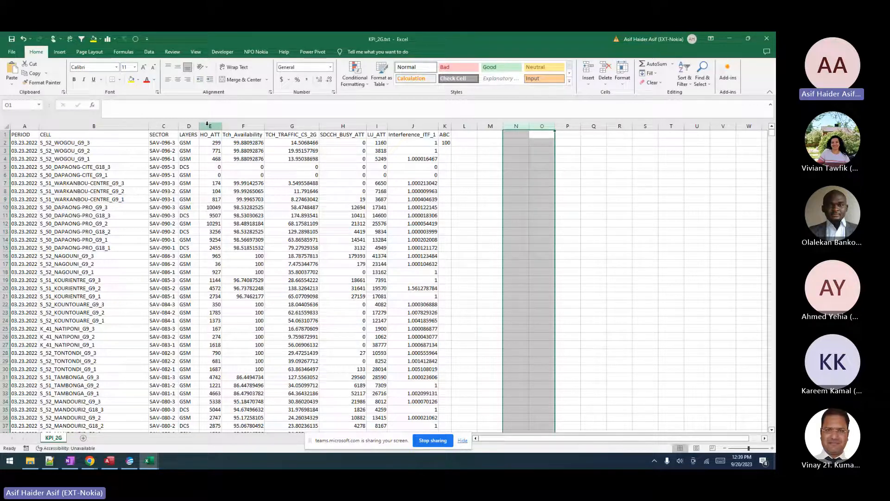
{"action": "left_click_drag", "start_coordinate": [210, 126], "coordinate": [447, 173]}
{"action": "left_click", "coordinate": [446, 125]}
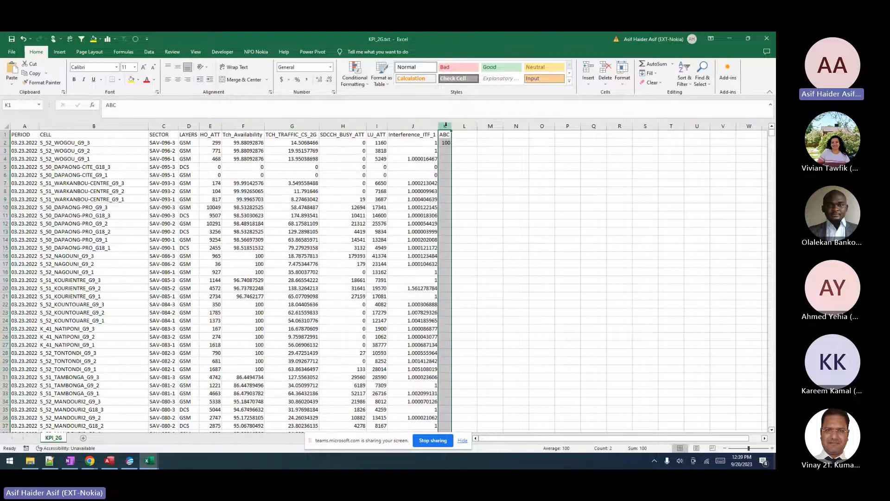
{"action": "left_click_drag", "start_coordinate": [446, 126], "coordinate": [738, 163]}
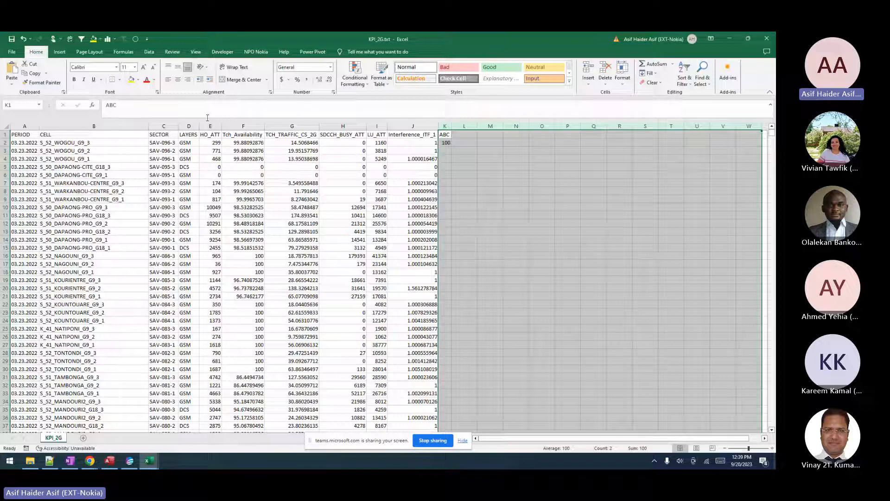
Delete columns F through M so HO_ATT is the only KPI, and highlight the PERIOD, CELL, SECTOR and LAYERS columns.
{"action": "left_click_drag", "start_coordinate": [243, 126], "coordinate": [497, 173]}
{"action": "key", "text": "ctrl+minus"}
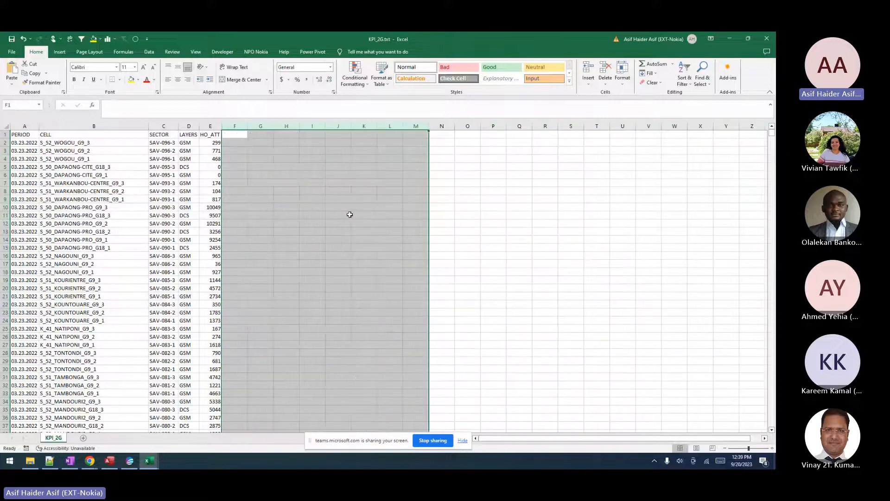
{"action": "left_click", "coordinate": [242, 281]}
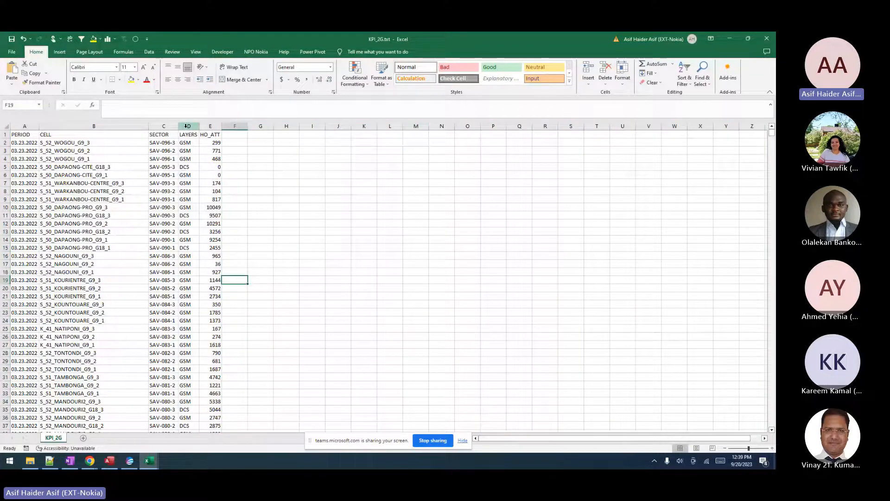
{"action": "left_click_drag", "start_coordinate": [185, 126], "coordinate": [25, 126]}
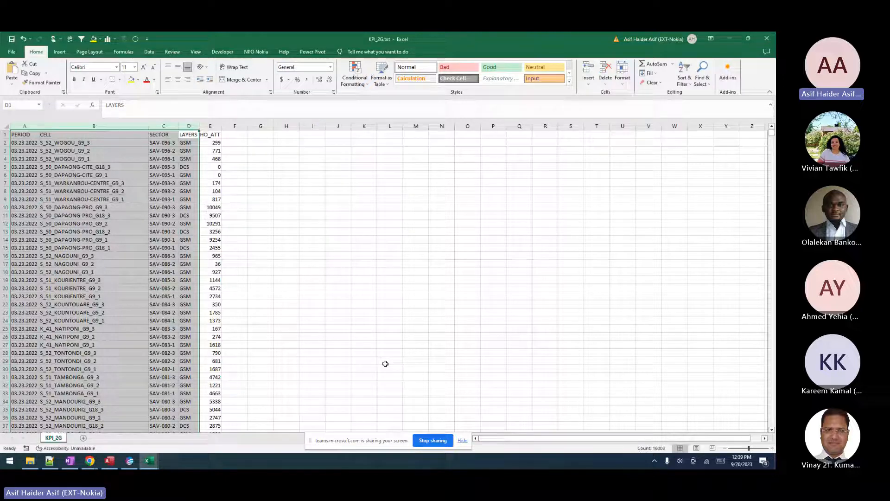
Close the KPI_2G file without saving the changes.
{"action": "key", "text": "alt+space"}
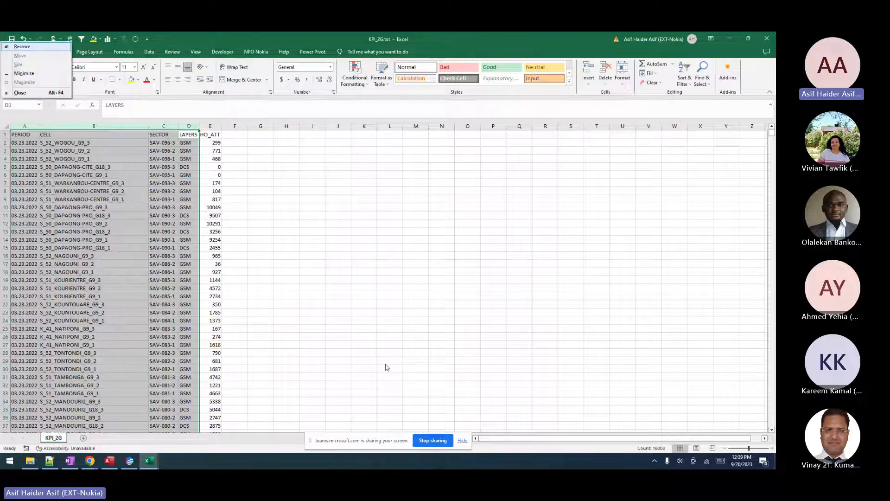
{"action": "key", "text": "c"}
{"action": "key", "text": "n"}
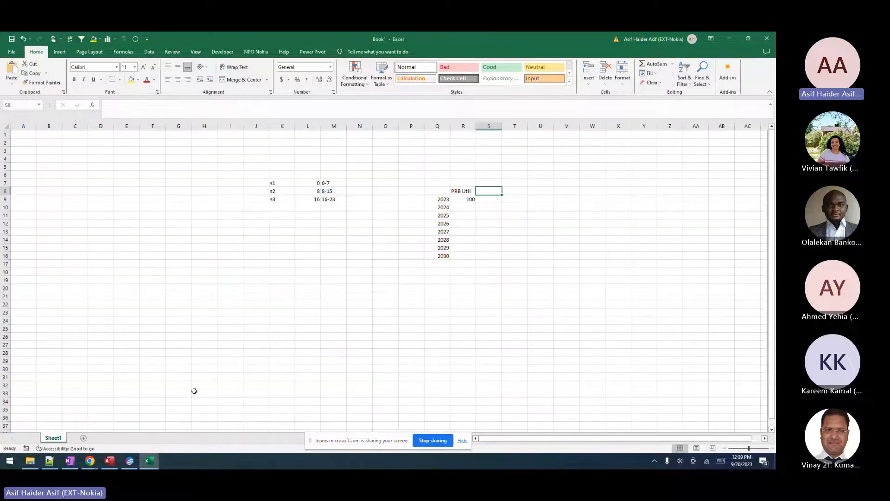
Switch to MapInfo Pro, cancel the STATS_4G dialog, and activate the Pan tool for the map.
{"action": "left_click", "coordinate": [150, 461]}
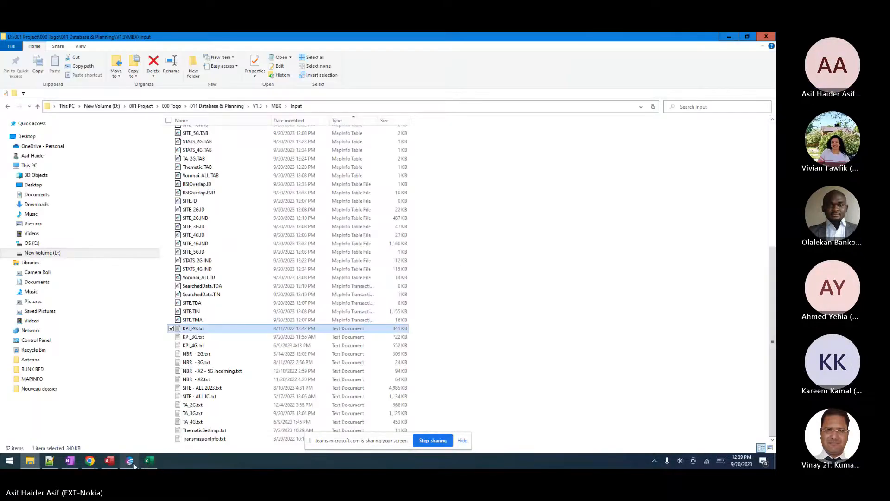
{"action": "left_click", "coordinate": [132, 463]}
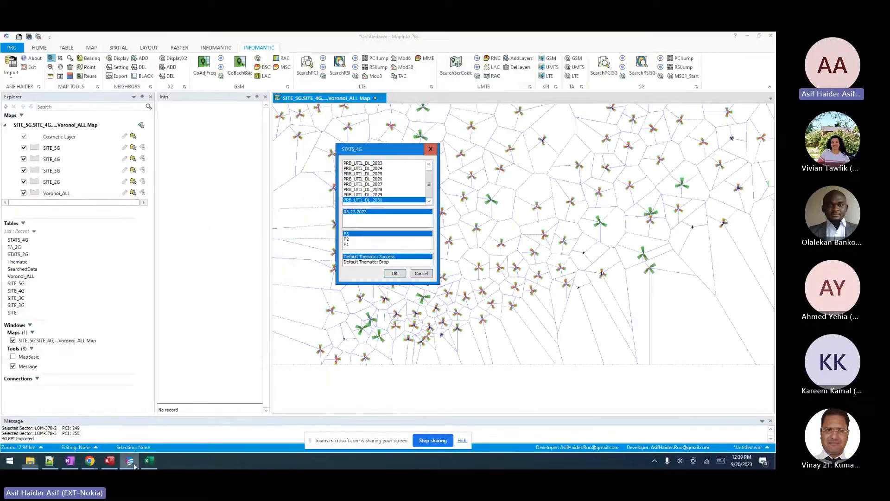
{"action": "left_click", "coordinate": [420, 274]}
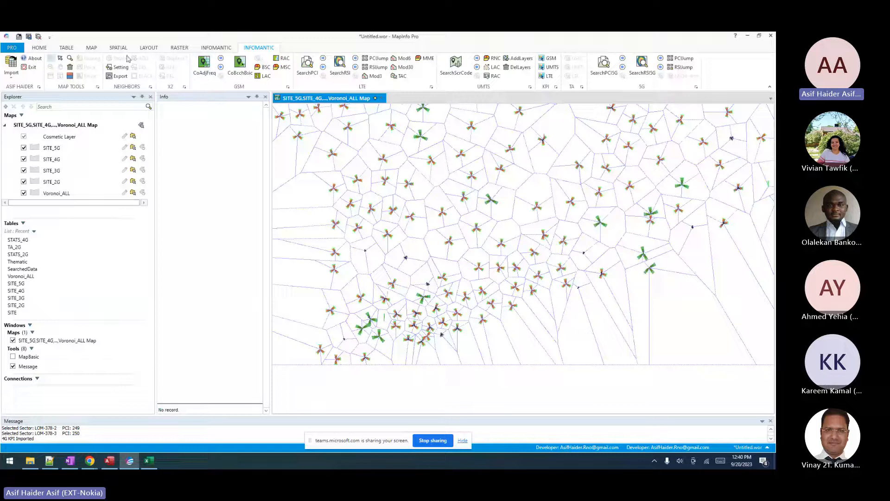
{"action": "left_click", "coordinate": [60, 59]}
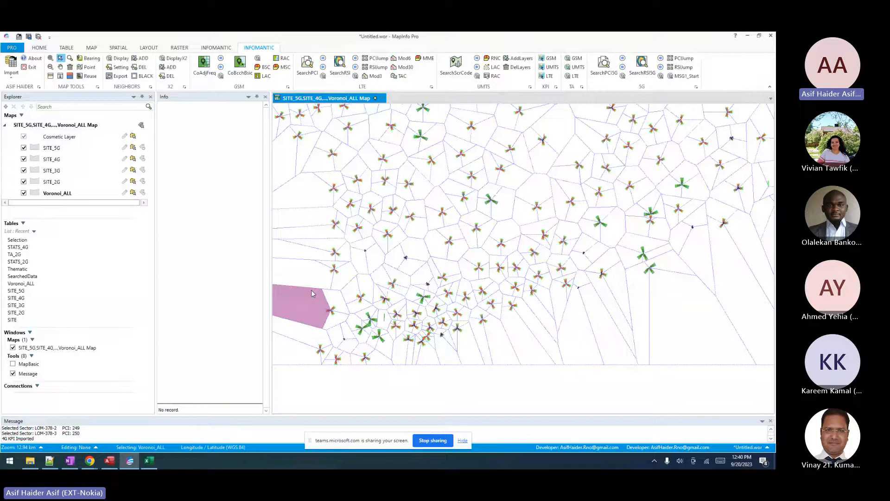
{"action": "left_click", "coordinate": [61, 68]}
Open TA_4G.txt from the MBX Input folder in Excel to examine its CELL, Size, AVG_TA and TA columns, and close it.
{"action": "left_click", "coordinate": [150, 463]}
{"action": "left_click", "coordinate": [29, 461]}
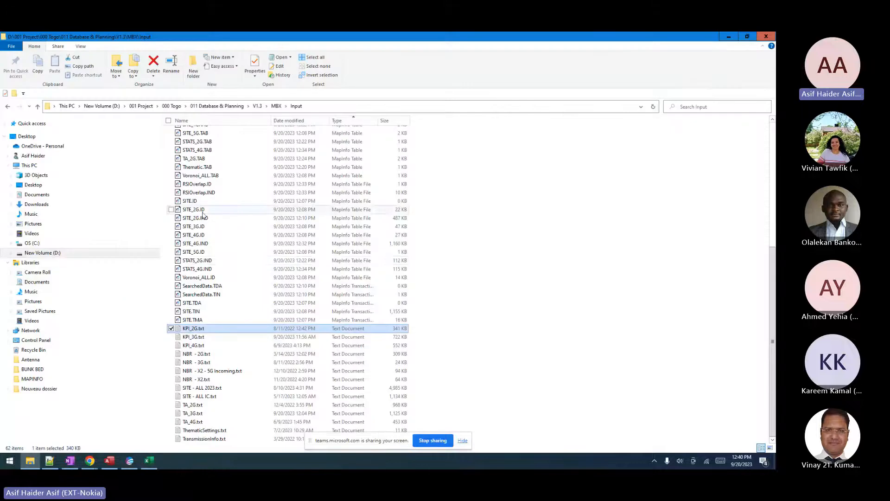
{"action": "left_click_drag", "start_coordinate": [197, 422], "coordinate": [207, 356]}
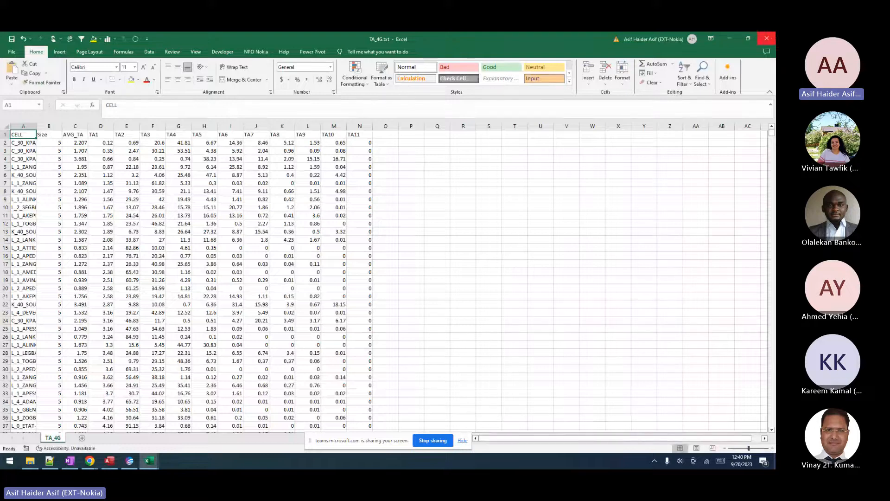
{"action": "left_click", "coordinate": [767, 39]}
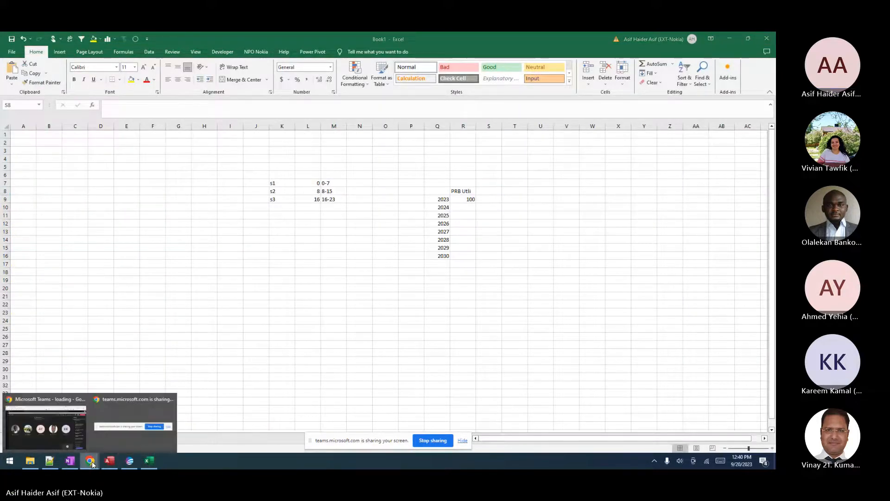
Switch to MapInfo Pro and import TA_4G.txt as the 4G timing advance data.
{"action": "left_click", "coordinate": [130, 461]}
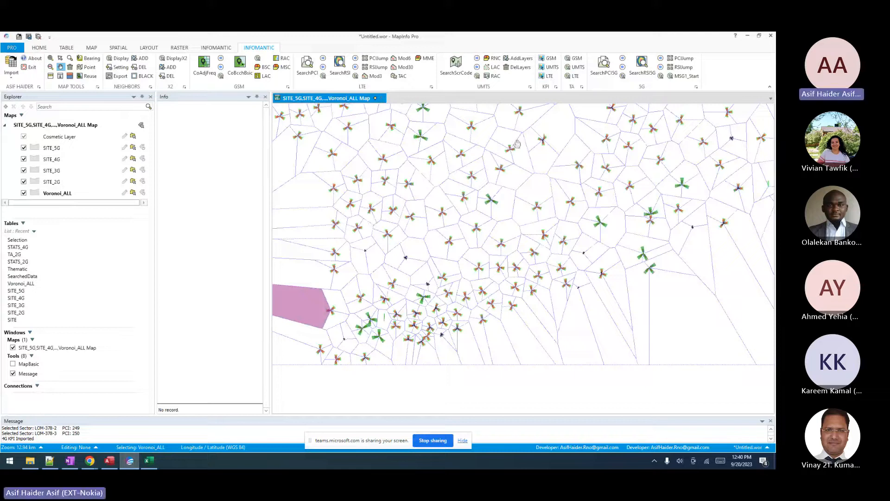
{"action": "left_click", "coordinate": [11, 73]}
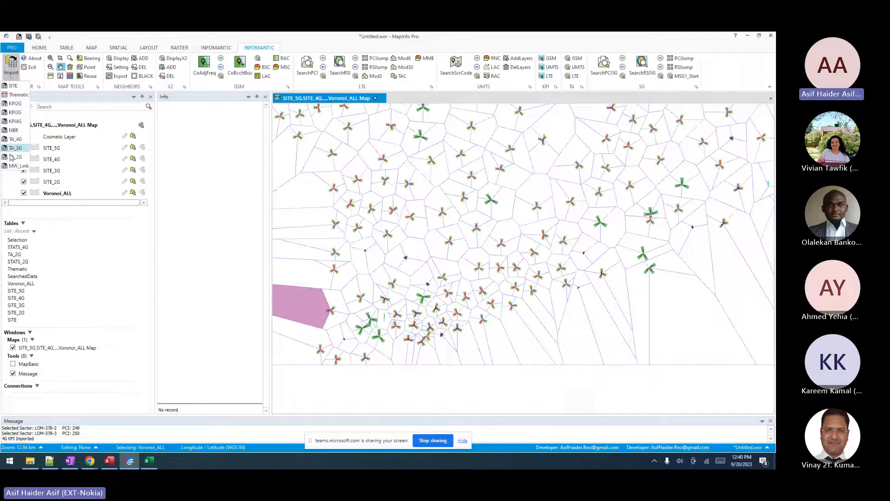
{"action": "left_click", "coordinate": [14, 139]}
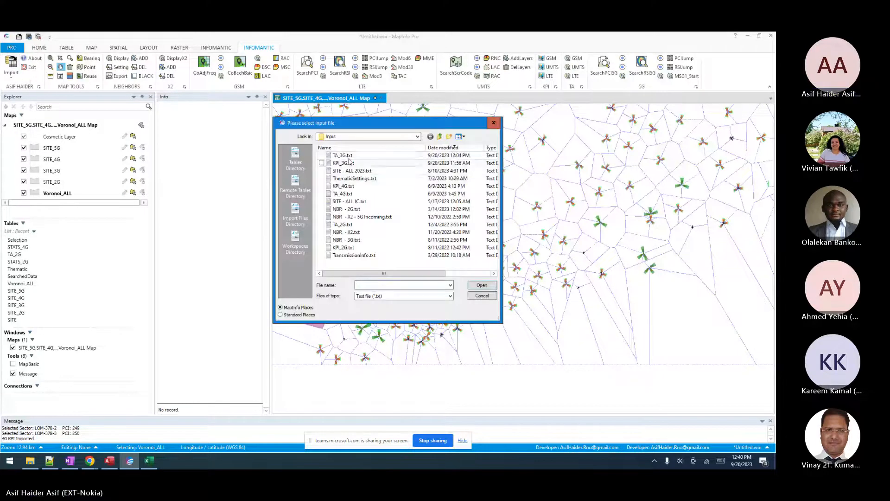
{"action": "left_click", "coordinate": [339, 224]}
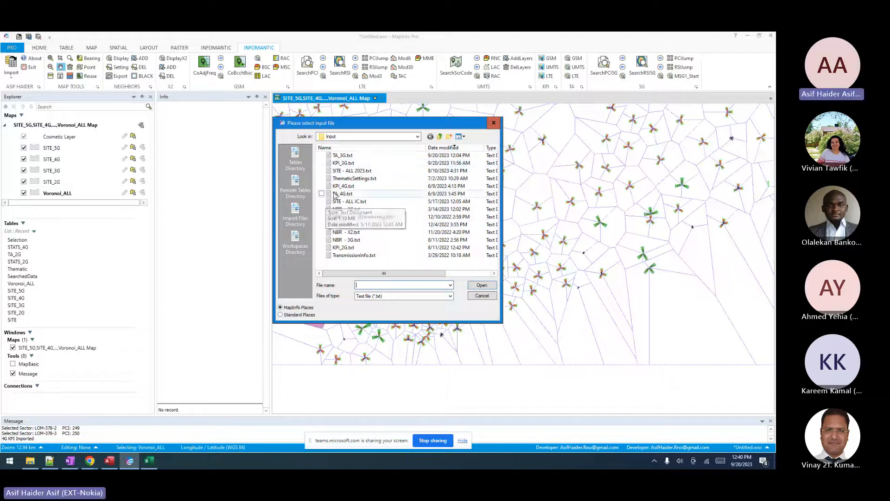
{"action": "double_click", "coordinate": [335, 194]}
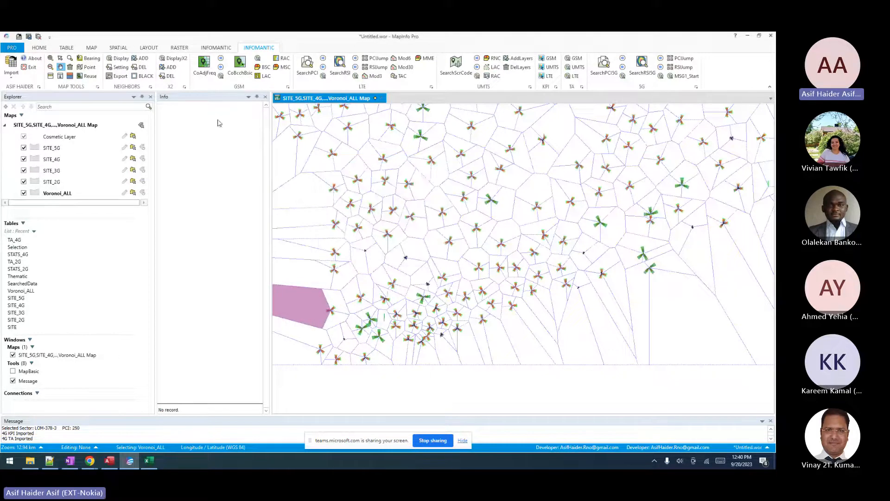
Display the LTE timing advance on layer F1 for cells L_S_STREBLER_L8_3, L_6_BASSADJI-MOOV_L8_1 and L_6_BASSADJI-MOOV_L8_2 in turn.
{"action": "left_click", "coordinate": [576, 77]}
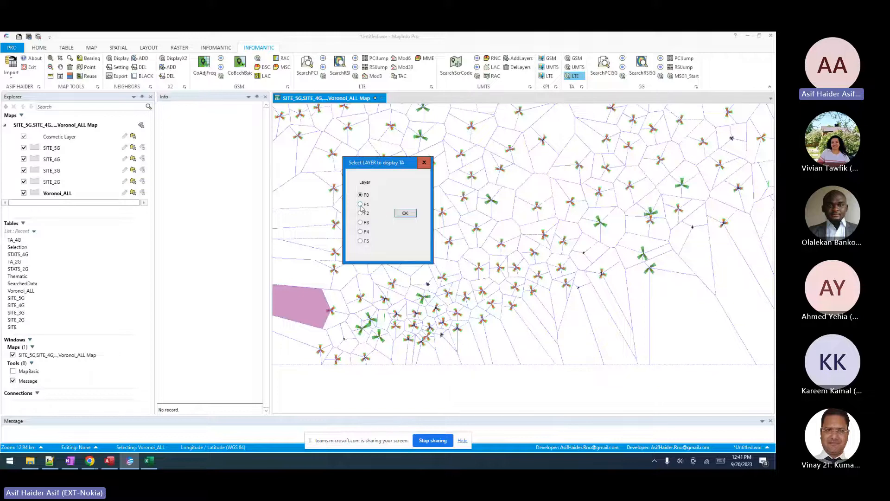
{"action": "left_click", "coordinate": [406, 213]}
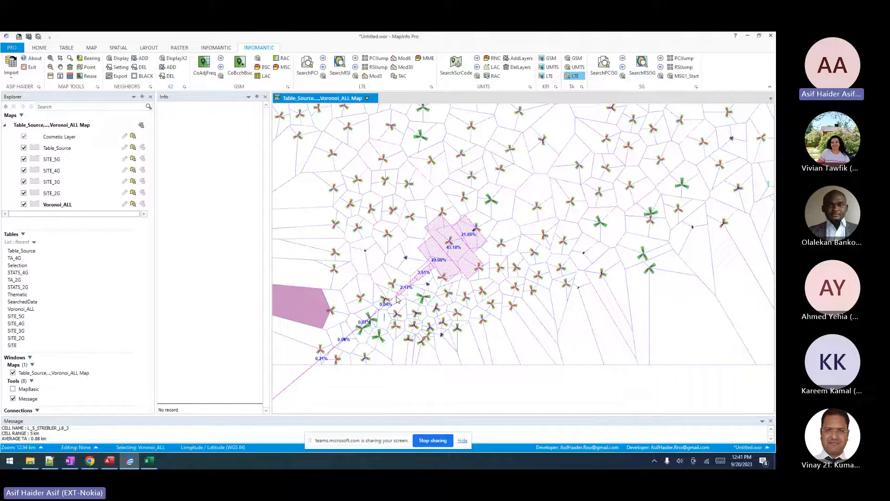
{"action": "left_click", "coordinate": [484, 257]}
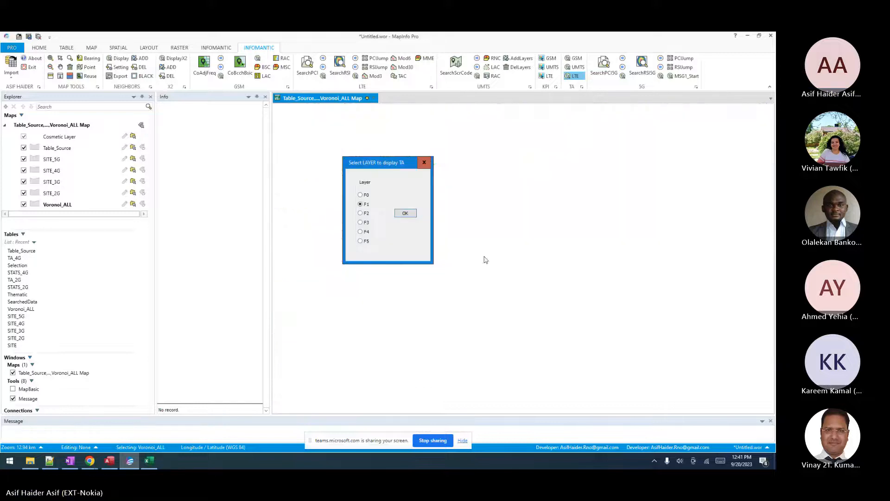
{"action": "key", "text": "Return"}
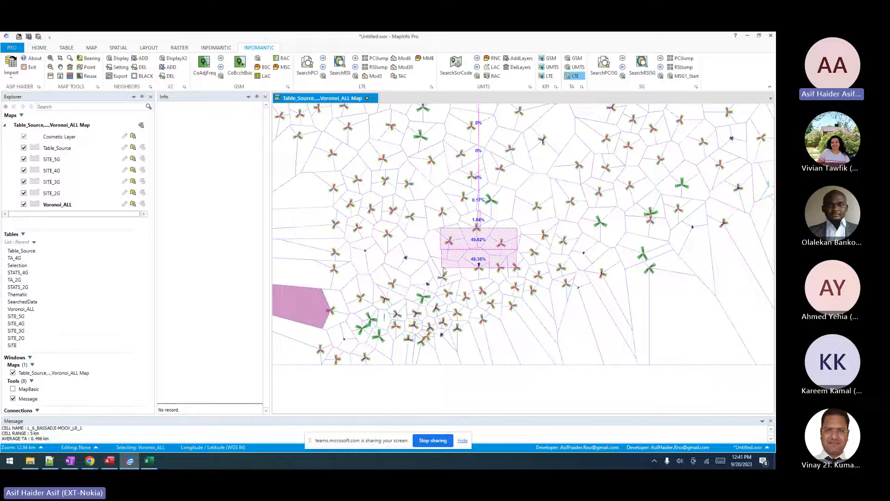
{"action": "left_click", "coordinate": [483, 273]}
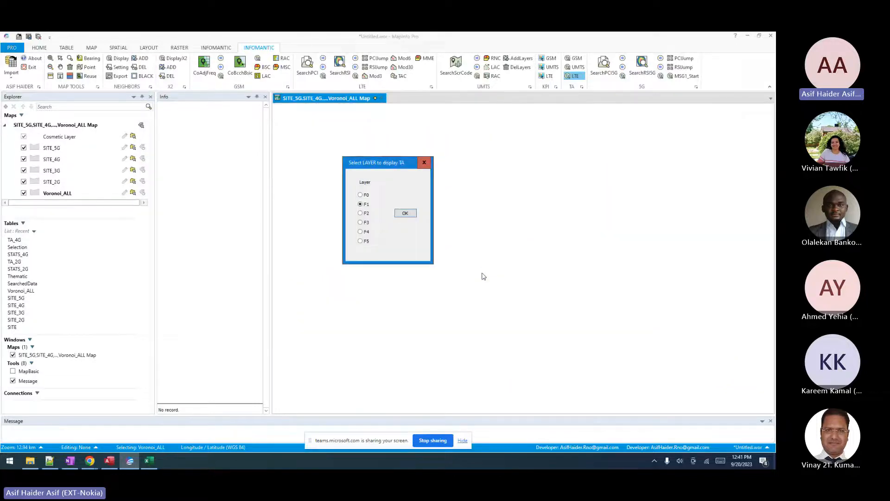
{"action": "key", "text": "Return"}
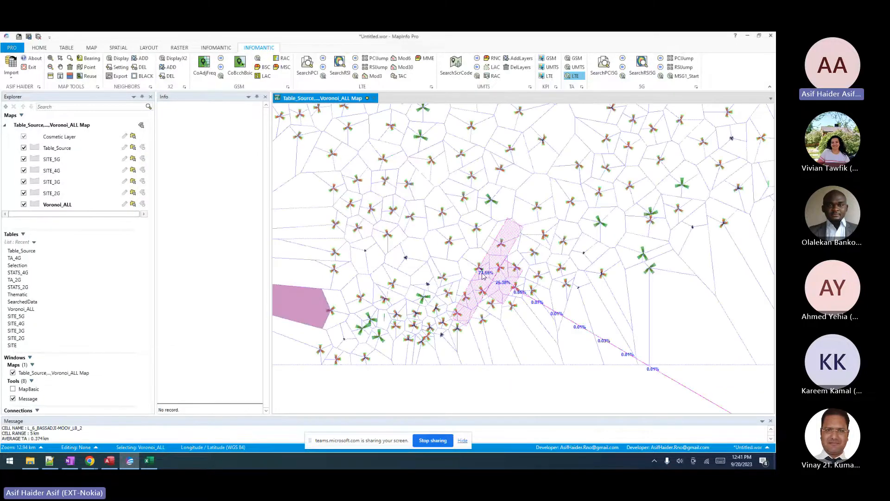
Display the layer F1 timing advance for cell L_S_GBONVIE_L8_1, and clear it from the map.
{"action": "left_click", "coordinate": [394, 211]}
{"action": "key", "text": "Return"}
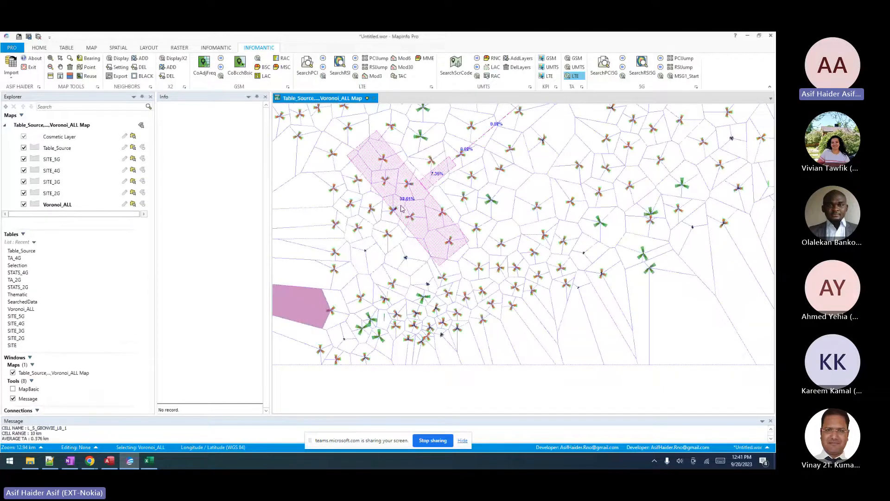
{"action": "left_click", "coordinate": [70, 68]}
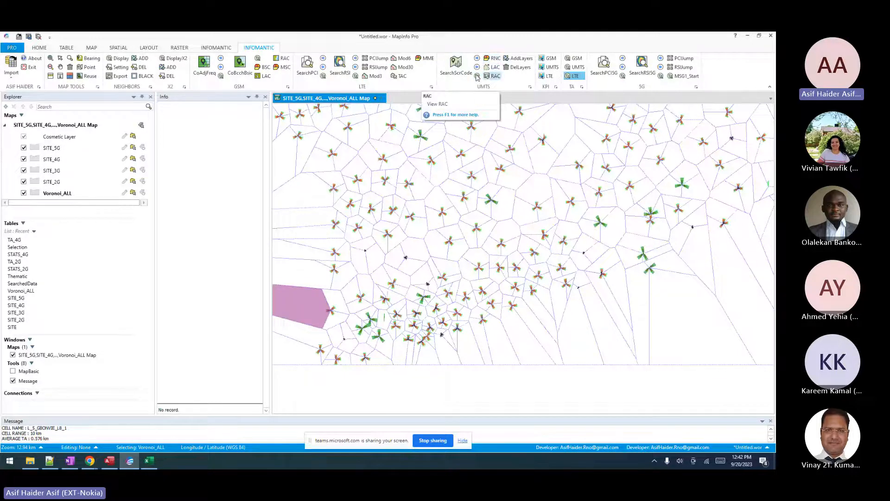
Search the UMTS cells for scrambling code 1 and close the Selection table to expose the matching polygon on the map.
{"action": "left_click", "coordinate": [457, 74]}
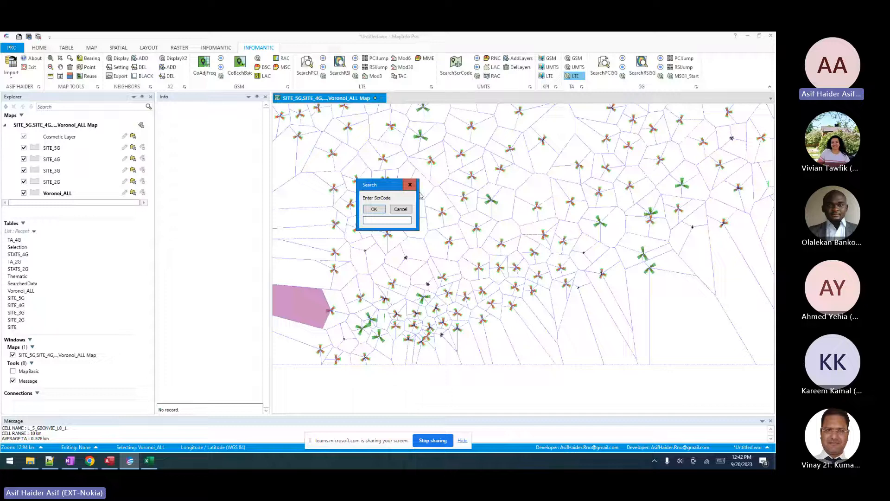
{"action": "type", "text": "1"}
{"action": "key", "text": "Return"}
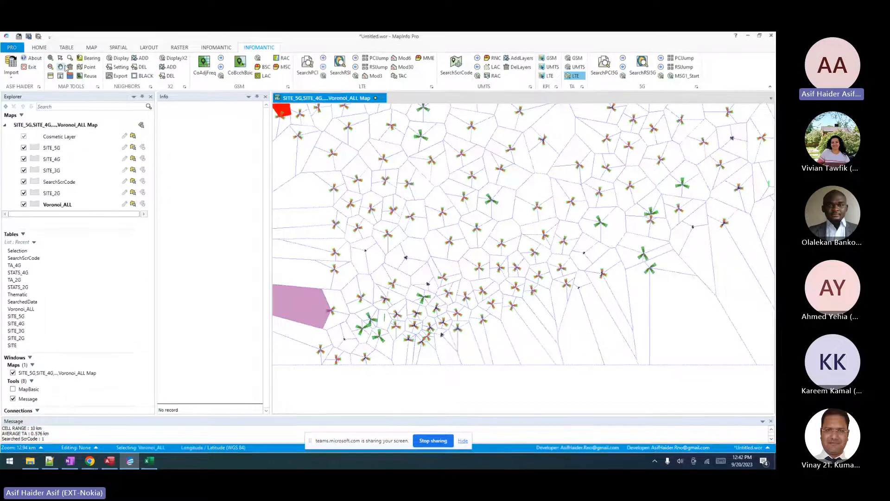
{"action": "left_click", "coordinate": [50, 67]}
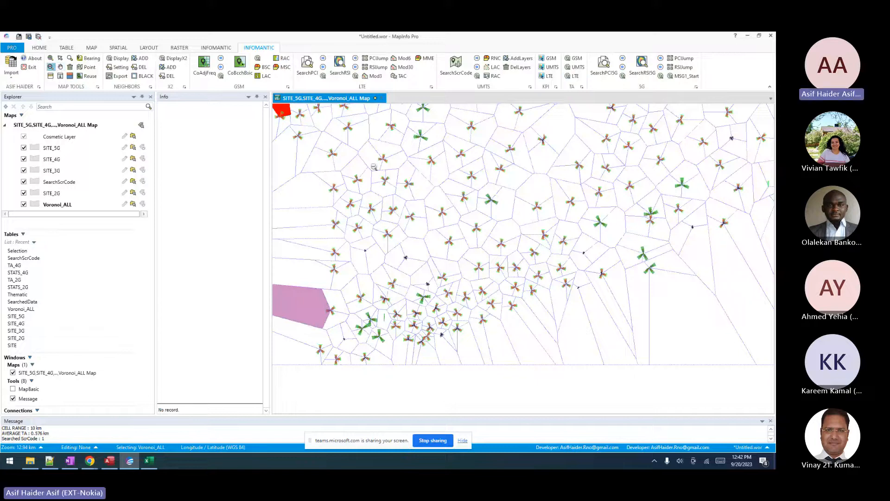
{"action": "left_click", "coordinate": [452, 172]}
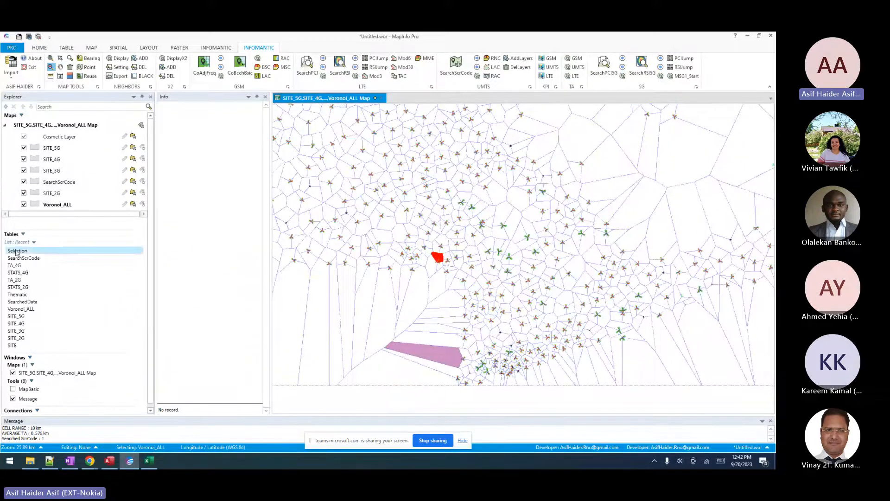
{"action": "right_click", "coordinate": [17, 252]}
{"action": "left_click", "coordinate": [36, 353]}
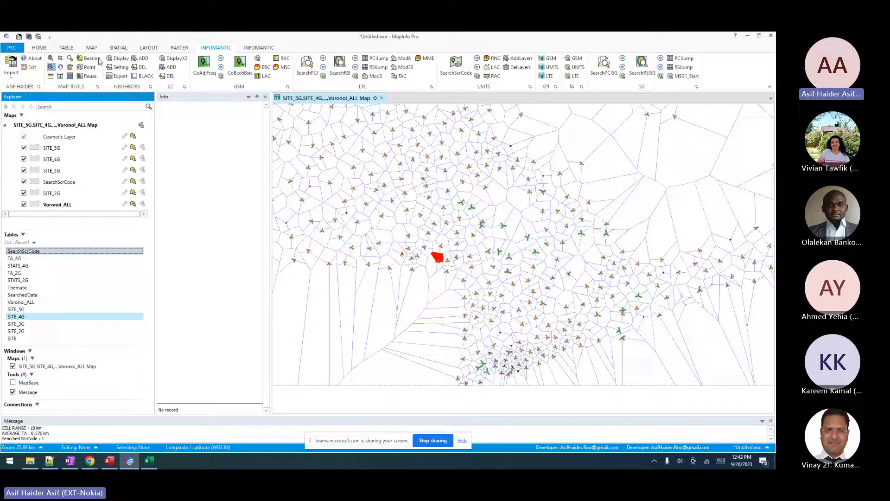
Advance the UMTS scrambling code search through codes 2, 3 and 4, highlighting code 3 in the message log.
{"action": "left_click", "coordinate": [463, 68]}
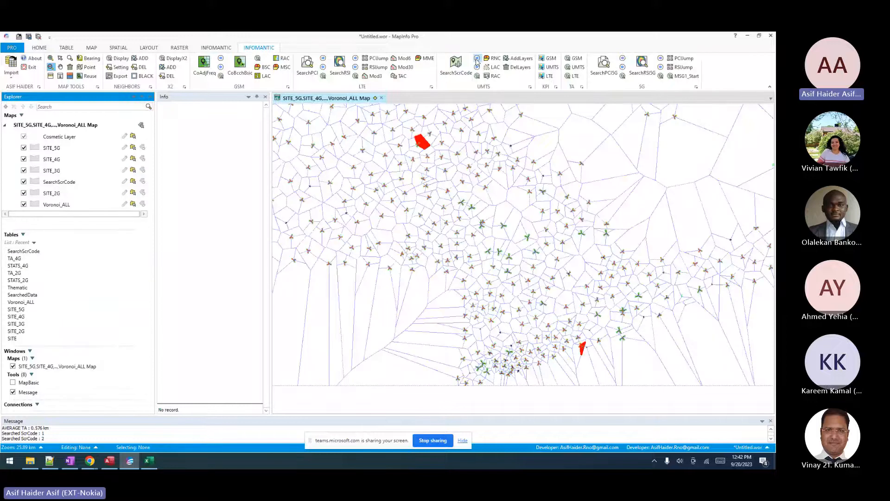
{"action": "left_click", "coordinate": [477, 60]}
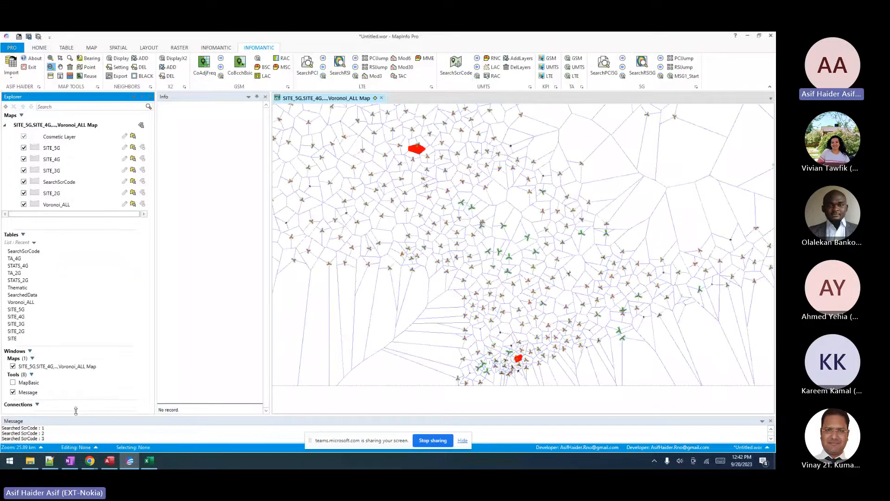
{"action": "left_click_drag", "start_coordinate": [43, 438], "coordinate": [2, 439]}
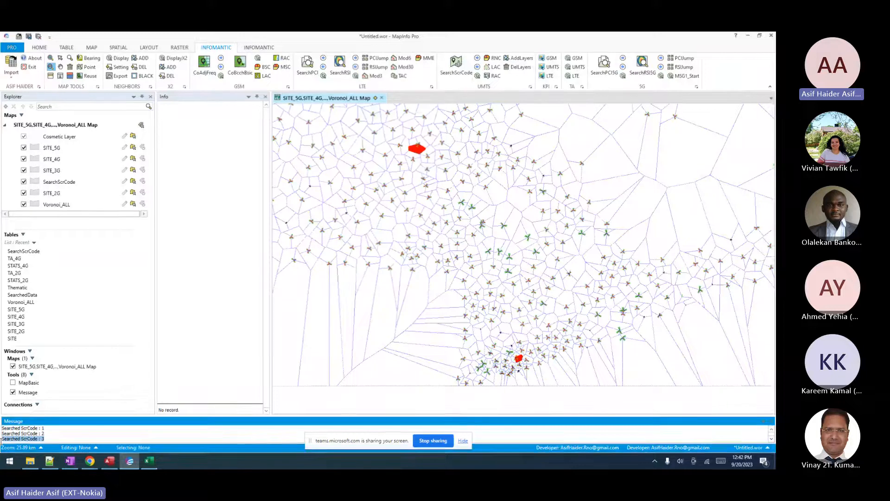
{"action": "left_click", "coordinate": [477, 59]}
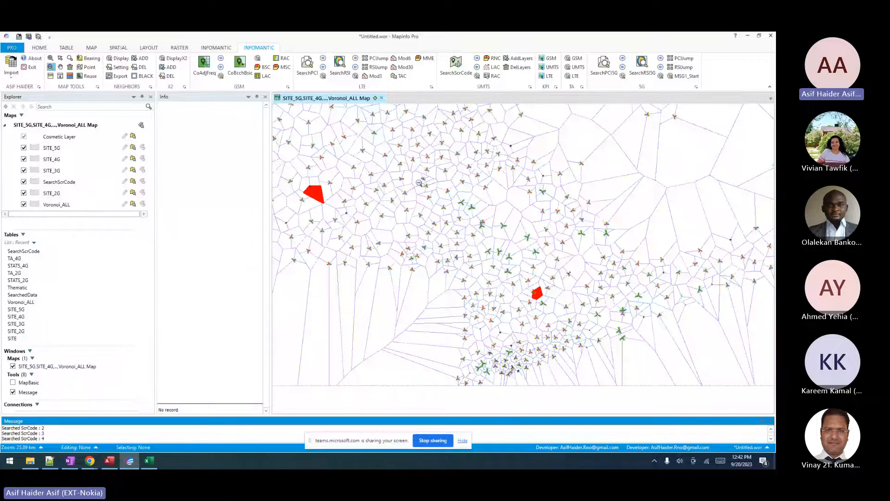
Find the site KETAWO-GNIYOUDE by its site name and center the map on it.
{"action": "left_click", "coordinate": [60, 67]}
{"action": "key", "text": "ctrl+f"}
{"action": "type", "text": "keta"}
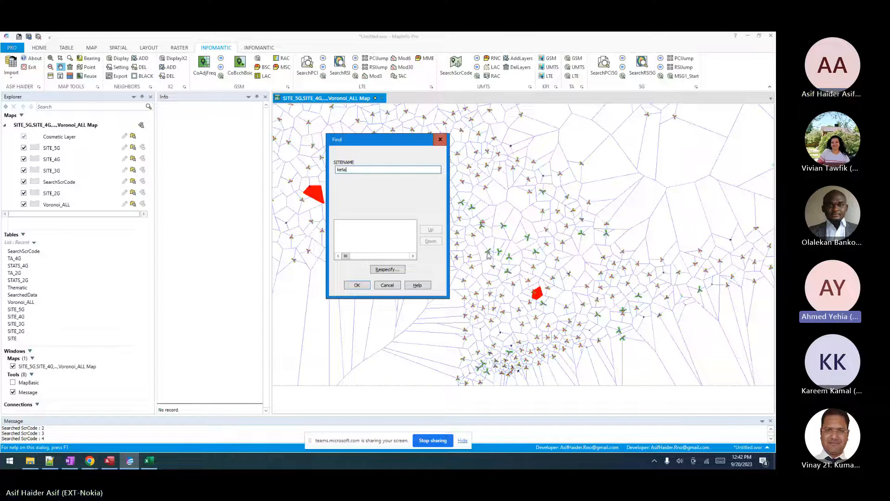
{"action": "type", "text": "wo-g"}
{"action": "key", "text": "Return"}
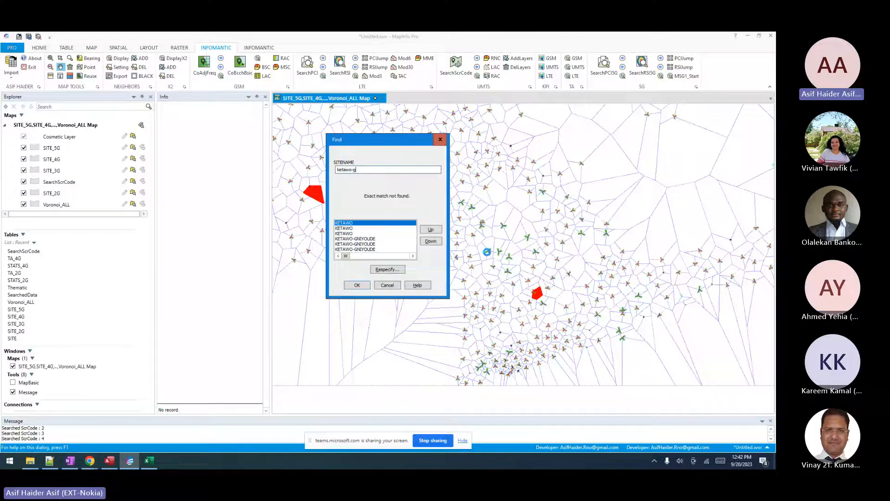
{"action": "double_click", "coordinate": [344, 244]}
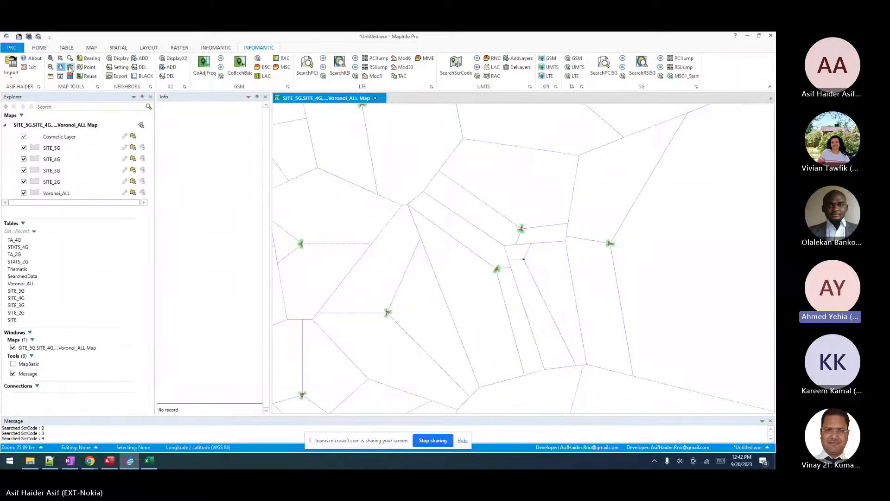
Look up the UMTS scrambling codes of the KAR-161 sectors by picking the site on the map.
{"action": "left_click", "coordinate": [50, 67]}
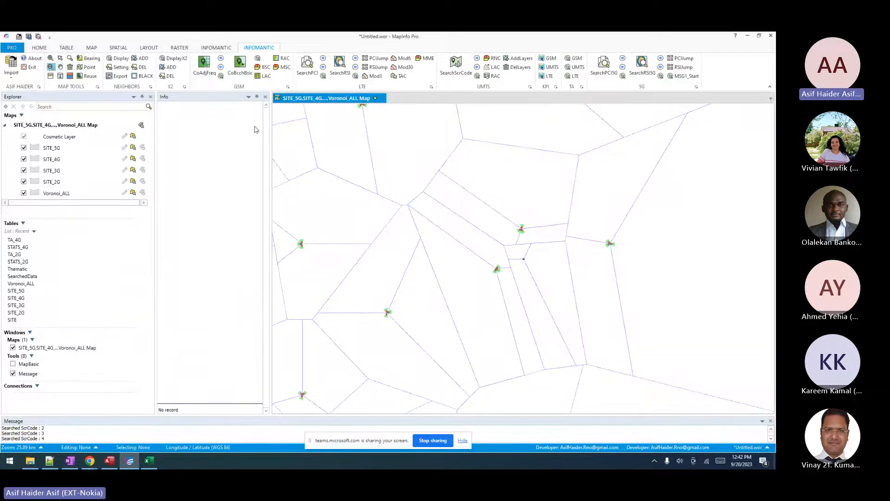
{"action": "left_click", "coordinate": [522, 321]}
{"action": "scroll", "coordinate": [505, 287], "scroll_direction": "up", "scroll_amount": 1}
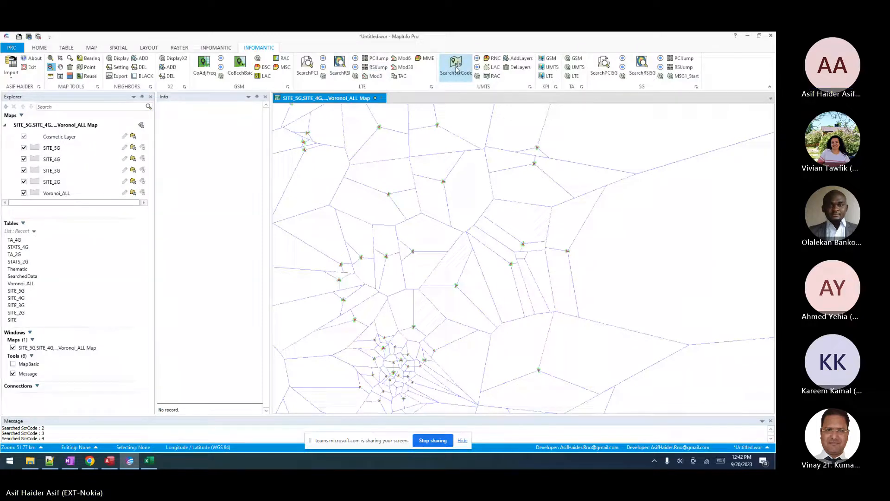
{"action": "left_click", "coordinate": [456, 68]}
{"action": "left_click", "coordinate": [410, 183]}
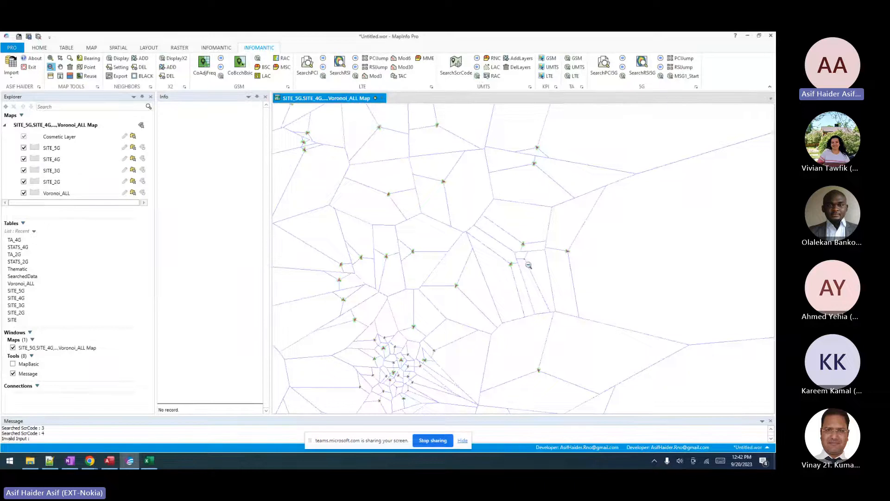
{"action": "left_click", "coordinate": [478, 76]}
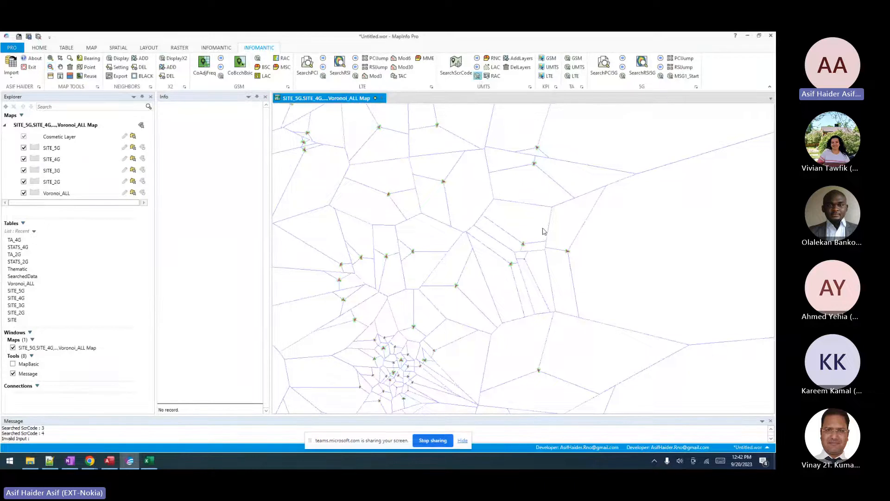
{"action": "left_click", "coordinate": [528, 279]}
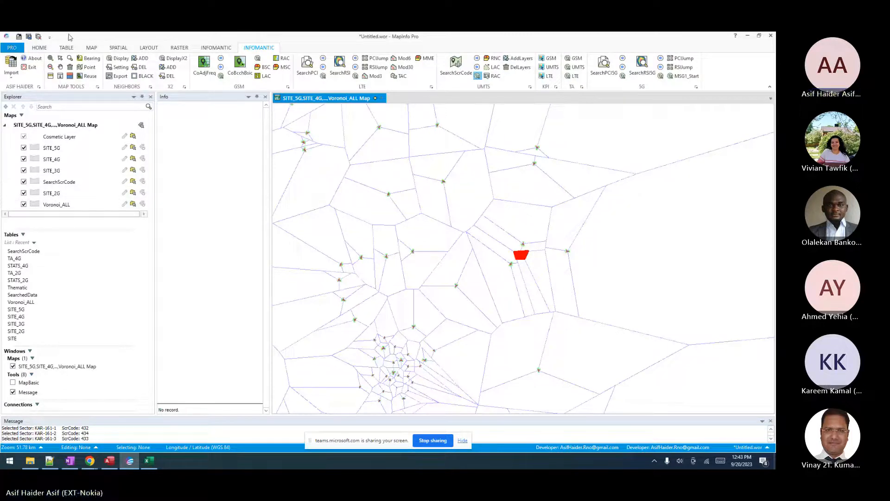
Add the Bing Roads base map beneath the site layers, and hide the BingRoads layer.
{"action": "left_click", "coordinate": [92, 48]}
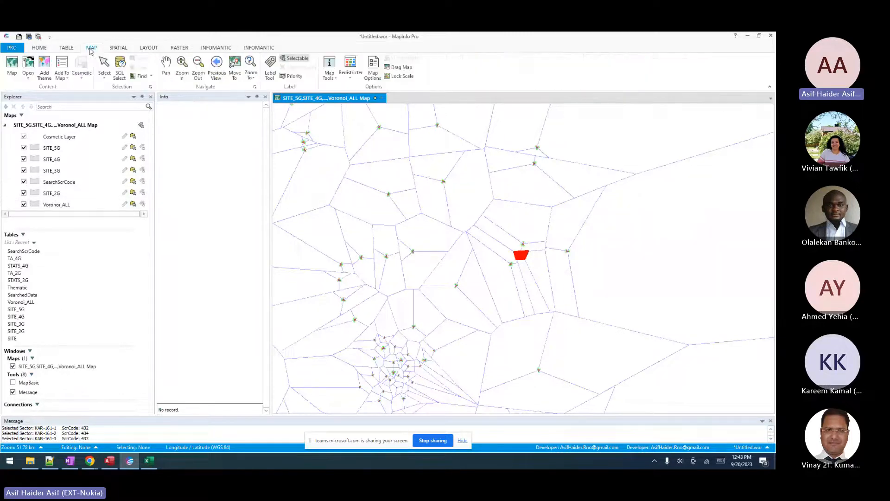
{"action": "left_click", "coordinate": [27, 66]}
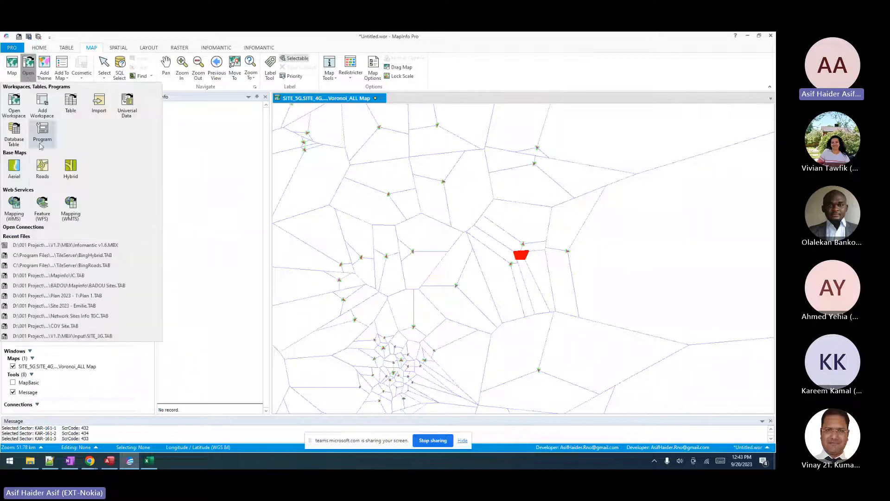
{"action": "left_click", "coordinate": [44, 167]}
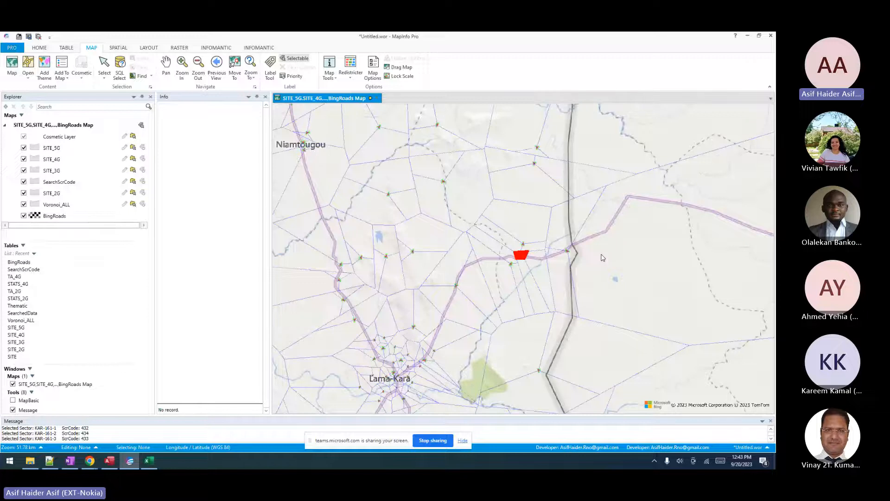
{"action": "left_click", "coordinate": [259, 48]}
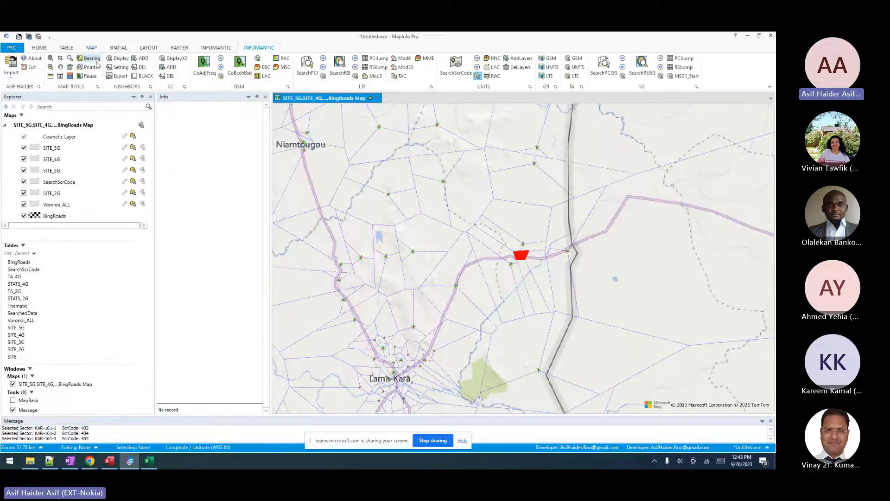
{"action": "left_click", "coordinate": [24, 215]}
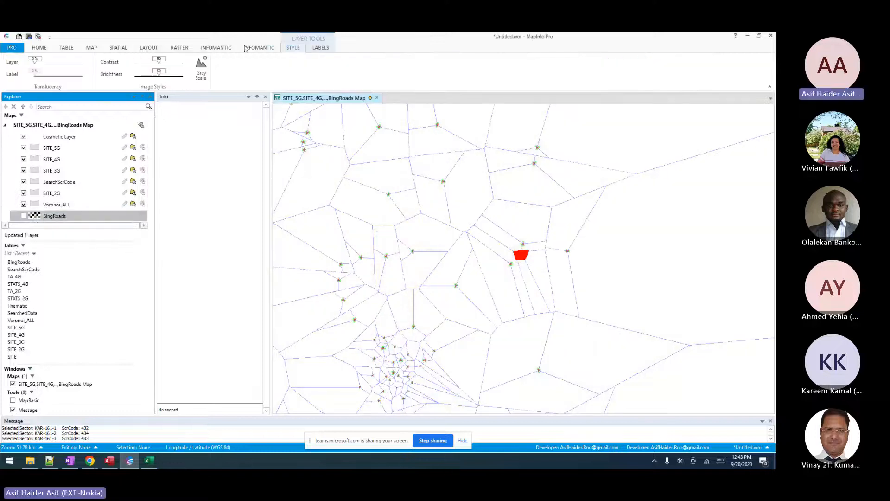
{"action": "left_click", "coordinate": [246, 47]}
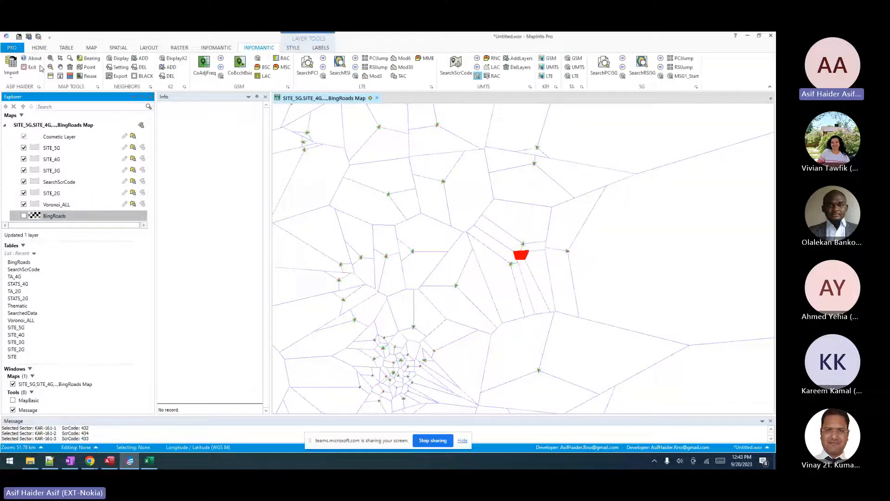
Display the UMTS RNC thematic map over the whole network.
{"action": "left_click", "coordinate": [487, 59]}
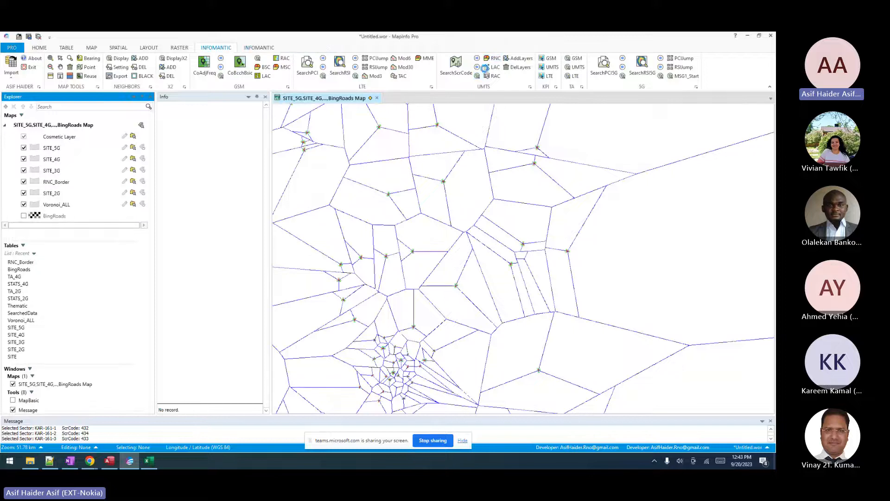
{"action": "left_click", "coordinate": [50, 66]}
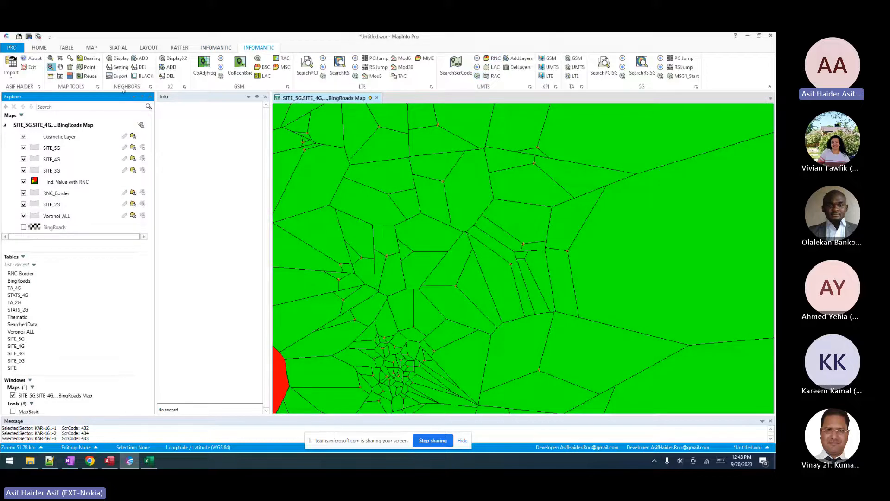
{"action": "left_click", "coordinate": [447, 274]}
{"action": "left_click", "coordinate": [436, 313]}
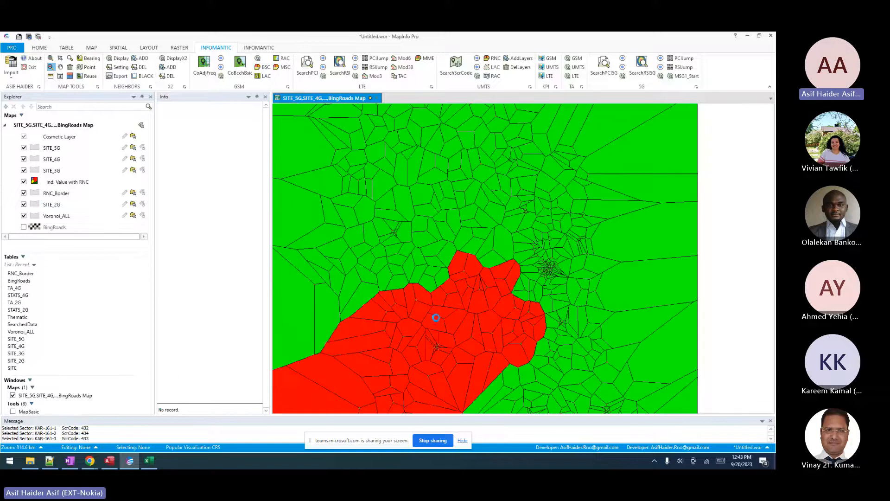
{"action": "left_click", "coordinate": [458, 302]}
{"action": "left_click", "coordinate": [517, 279]}
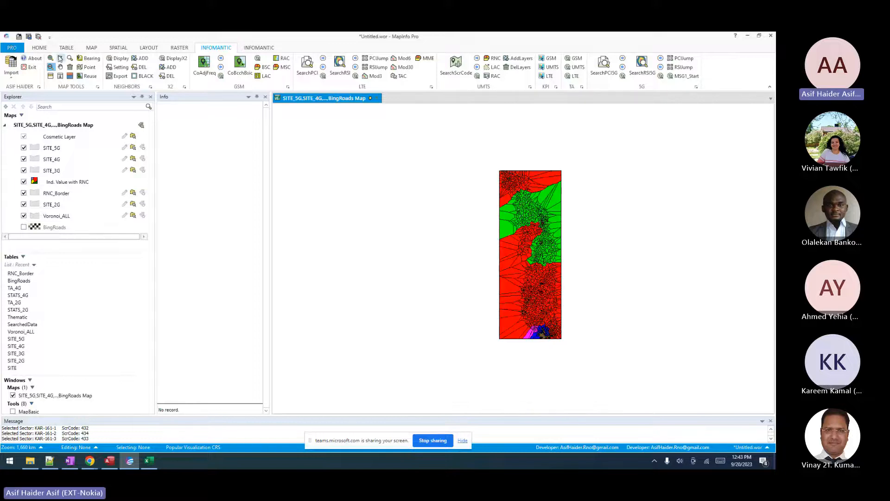
Examine the smaller southern RNC areas up close and across the wider network, and clear the RNC map.
{"action": "left_click", "coordinate": [51, 58]}
{"action": "left_click_drag", "start_coordinate": [519, 311], "coordinate": [560, 351]}
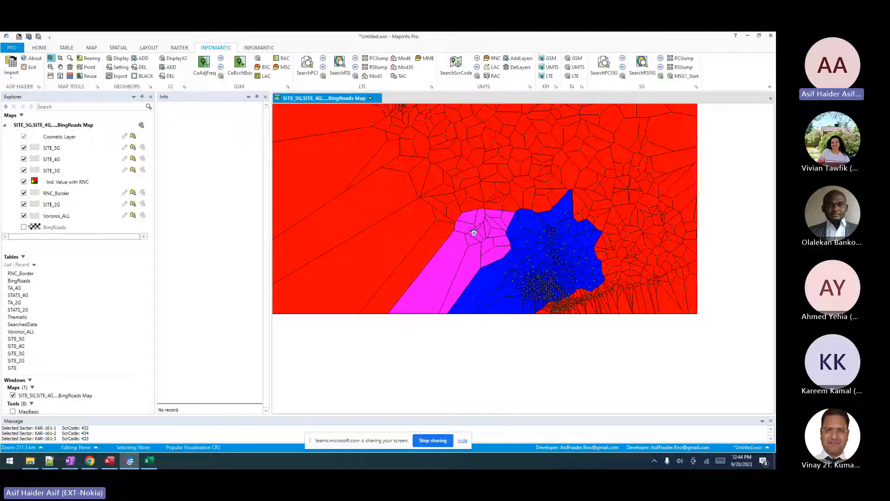
{"action": "left_click", "coordinate": [50, 67]}
{"action": "left_click", "coordinate": [462, 153]}
{"action": "left_click", "coordinate": [492, 184]}
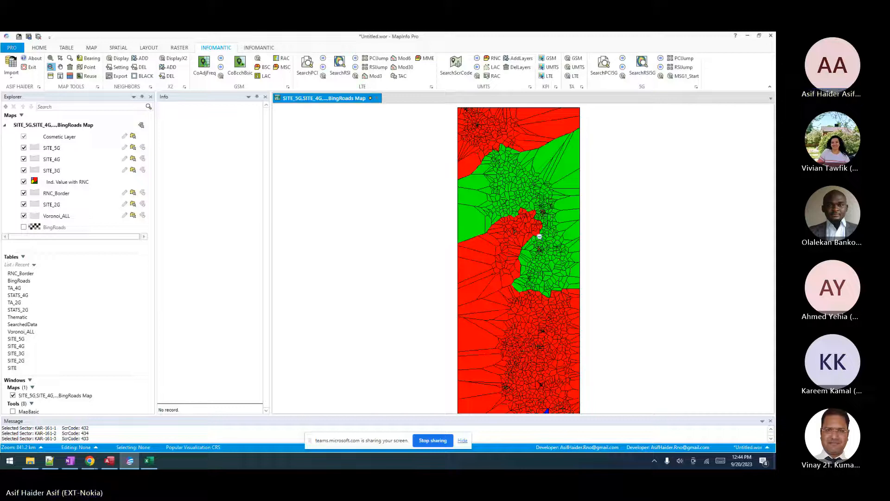
{"action": "left_click", "coordinate": [70, 67]}
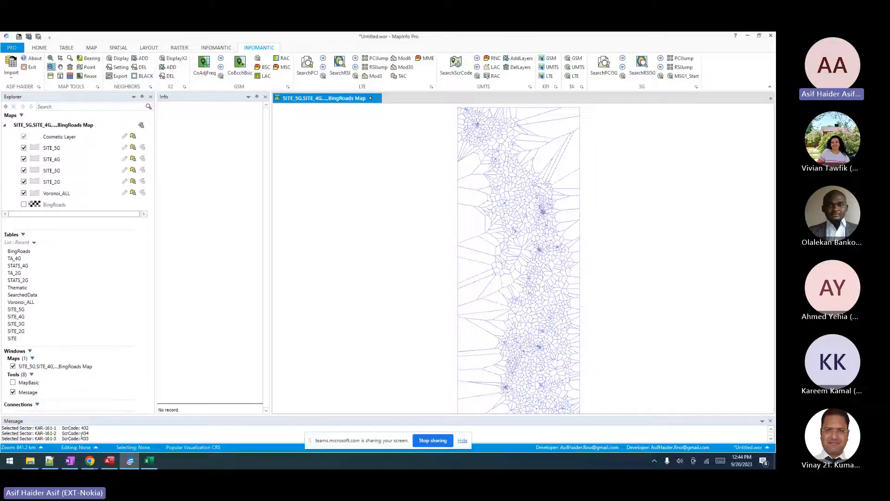
Open KPI_3G.txt from the MBX Input folder in Excel to examine its period, site, cell, sector, layer and KPI columns, and close it.
{"action": "left_click", "coordinate": [29, 461]}
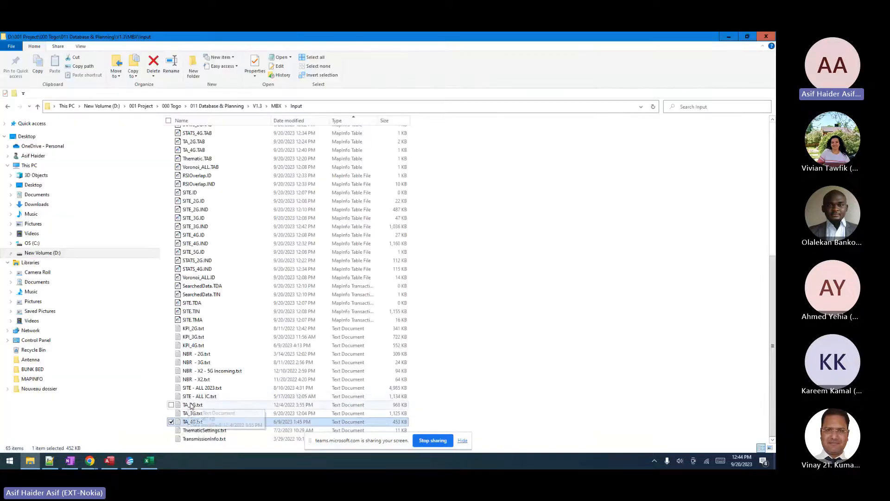
{"action": "left_click_drag", "start_coordinate": [194, 336], "coordinate": [224, 346]}
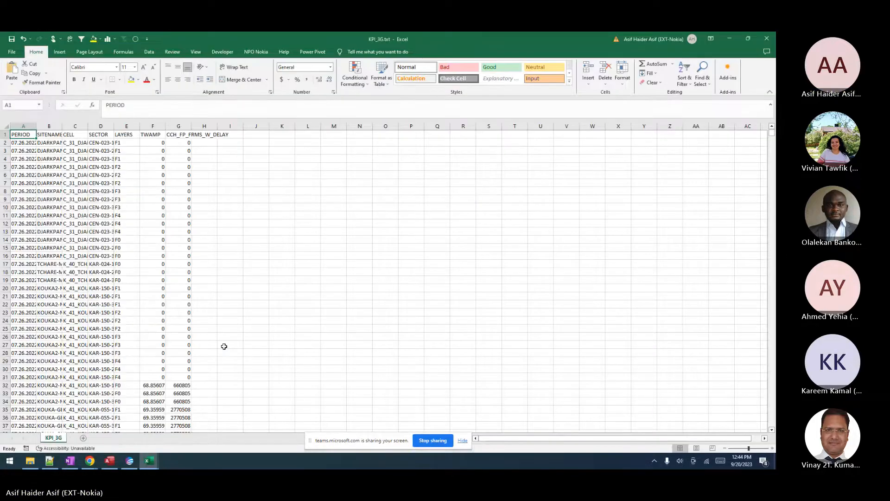
{"action": "key", "text": "alt+space"}
{"action": "key", "text": "Up"}
{"action": "key", "text": "Return"}
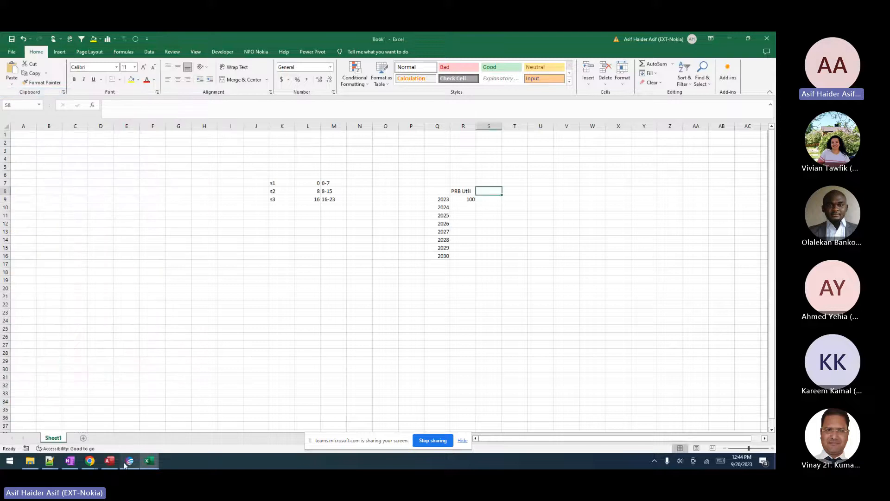
Switch to MapInfo Pro, view the available data import types, and display the UMTS RNC map again.
{"action": "left_click", "coordinate": [130, 461]}
{"action": "left_click", "coordinate": [10, 74]}
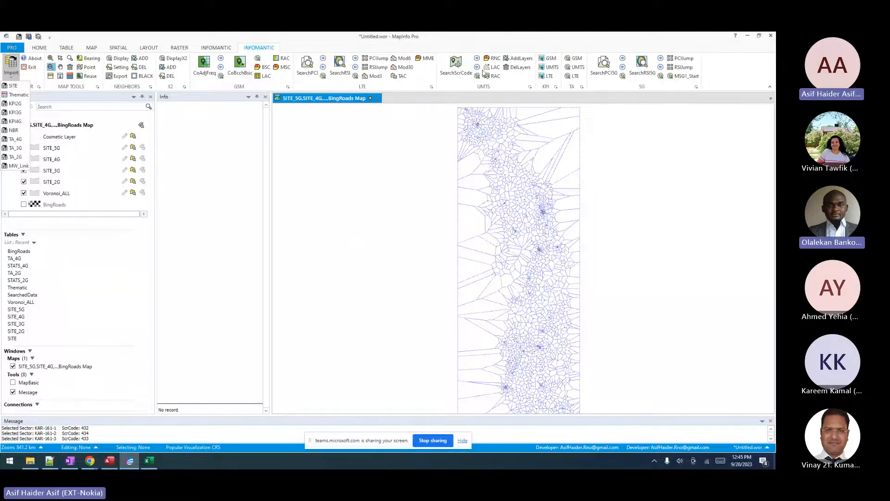
{"action": "left_click", "coordinate": [491, 57]}
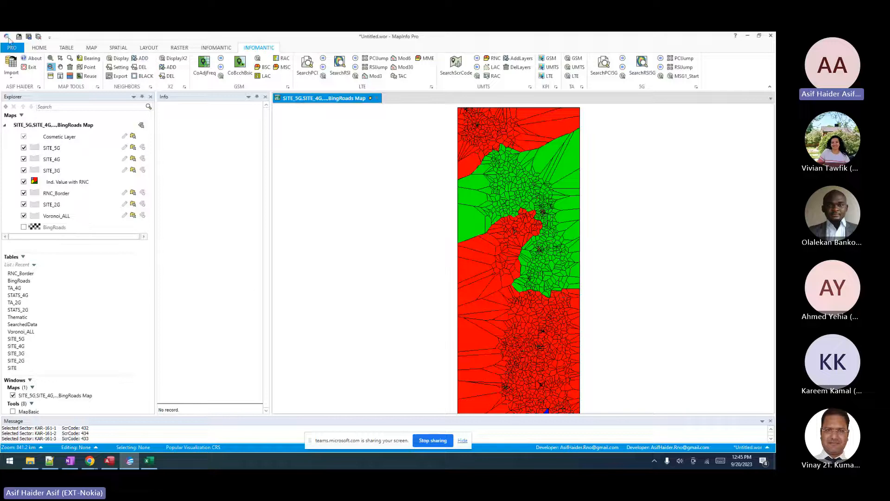
Make the Cosmetic Layer editable so that objects can be drawn on the map.
{"action": "left_click", "coordinate": [88, 47]}
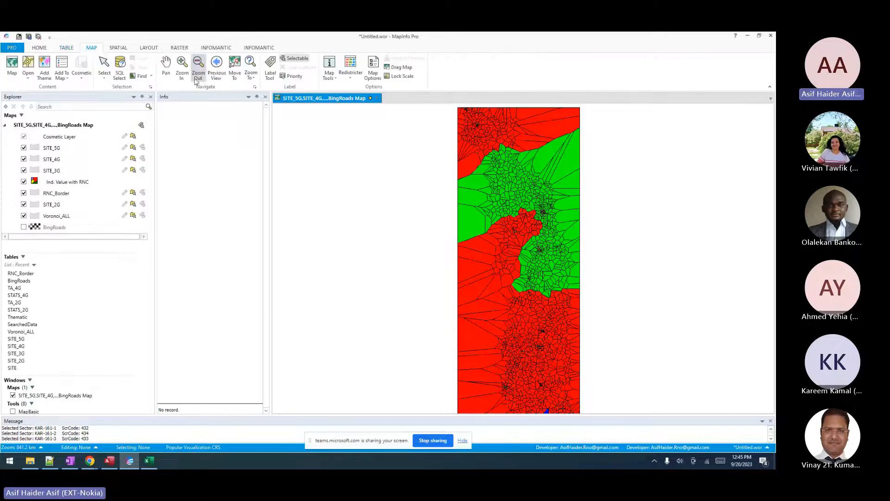
{"action": "left_click", "coordinate": [119, 48]}
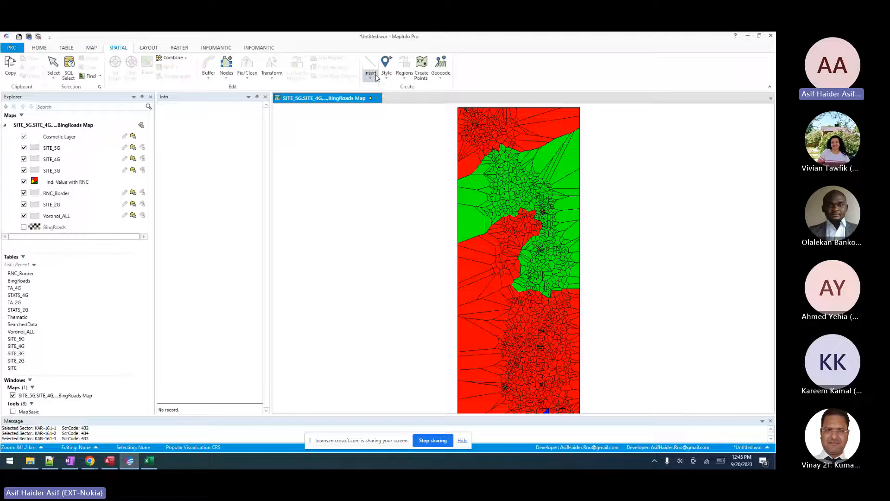
{"action": "left_click", "coordinate": [371, 74]}
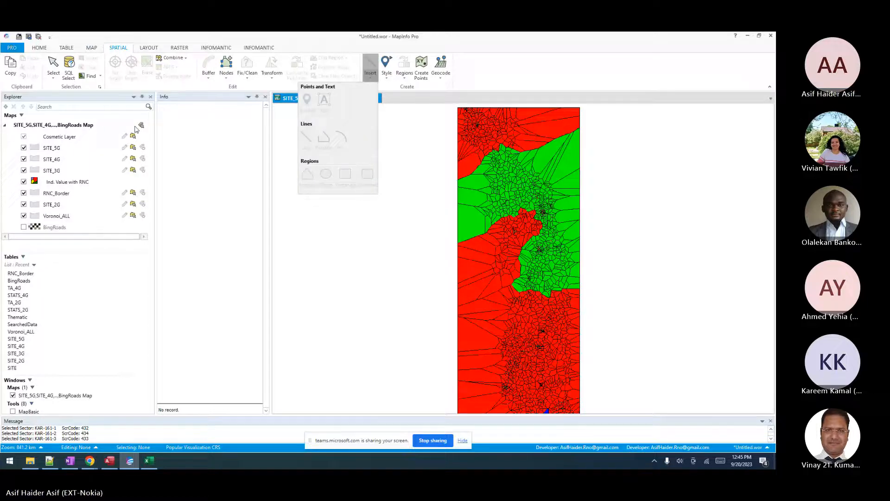
{"action": "left_click", "coordinate": [125, 135]}
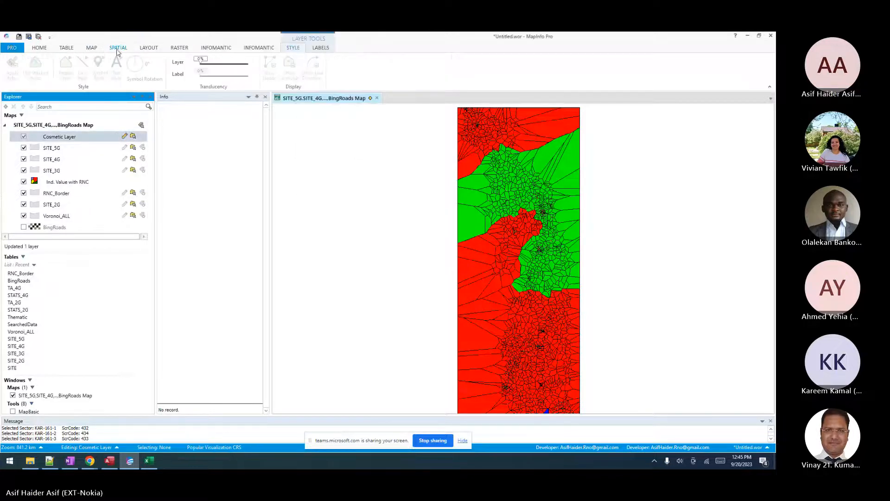
Set a thicker magenta line style and draw a dashed line across the middle of the network, from the western side to the eastern edge.
{"action": "left_click", "coordinate": [118, 48]}
{"action": "left_click", "coordinate": [387, 68]}
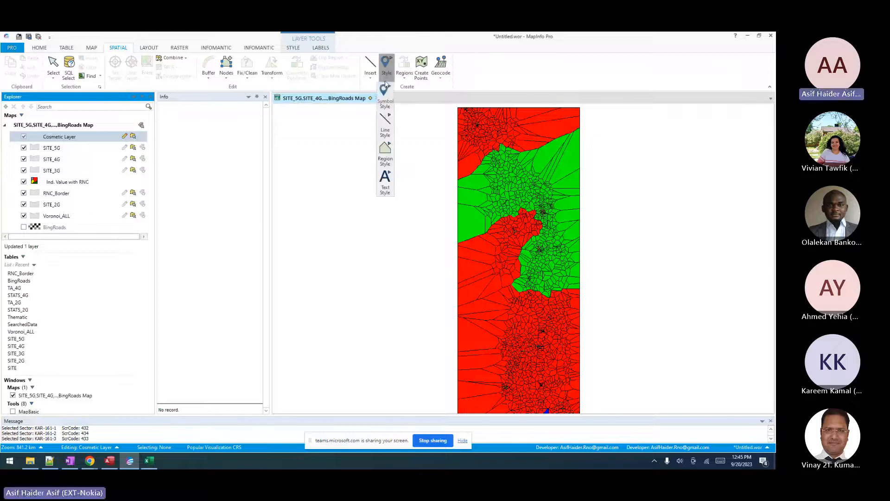
{"action": "left_click", "coordinate": [386, 126]}
{"action": "left_click", "coordinate": [382, 218]}
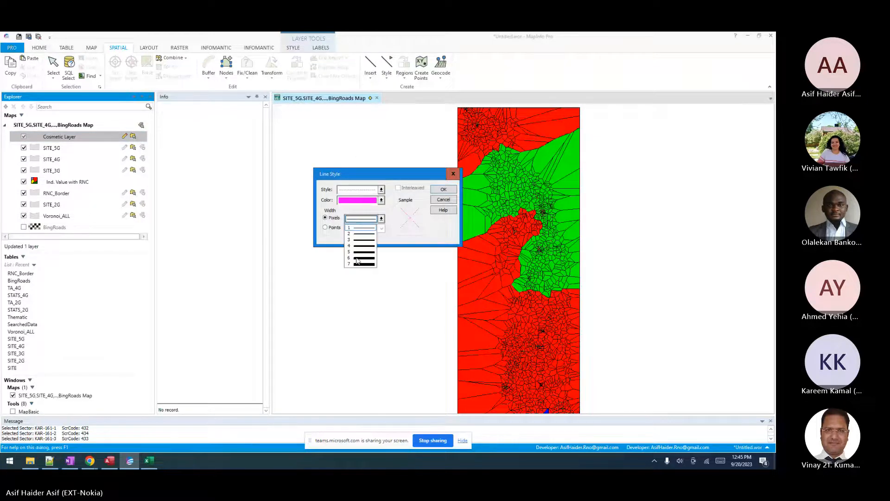
{"action": "left_click", "coordinate": [377, 241]}
{"action": "left_click", "coordinate": [443, 190]}
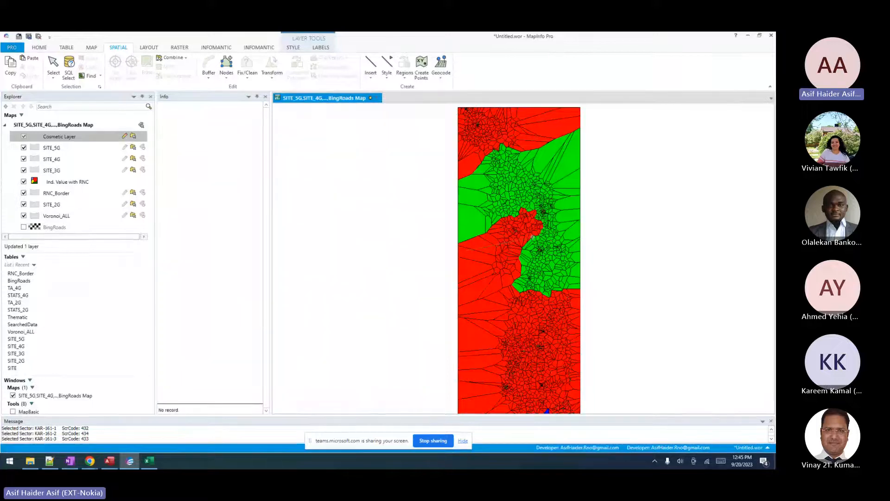
{"action": "left_click_drag", "start_coordinate": [466, 250], "coordinate": [579, 223]}
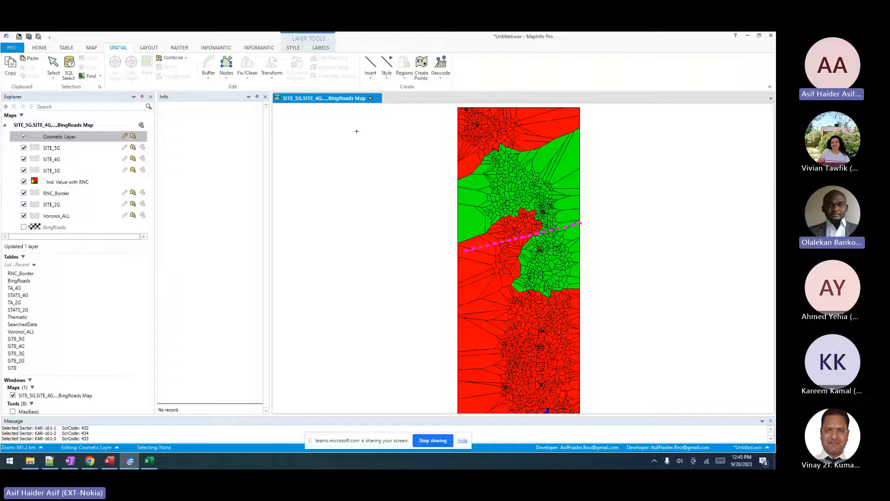
Clear the RNC thematic map and the drawn line, and bring up the available data import types.
{"action": "left_click", "coordinate": [246, 46]}
{"action": "left_click", "coordinate": [70, 66]}
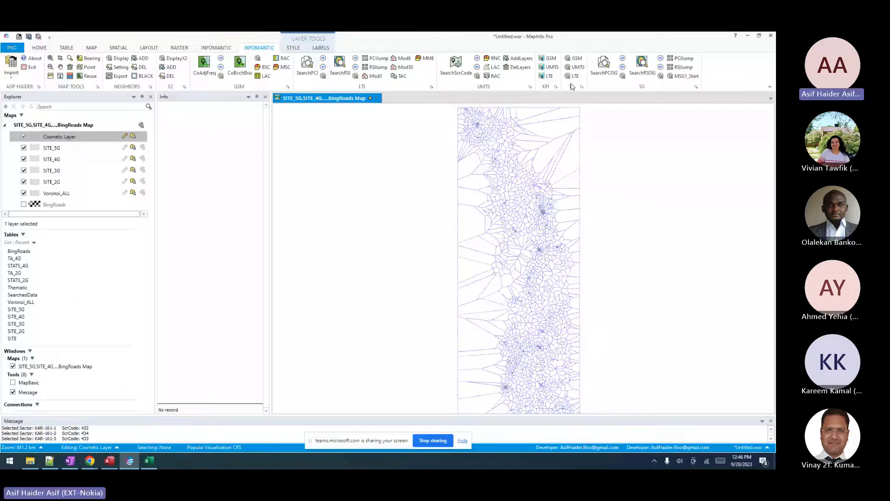
{"action": "left_click", "coordinate": [11, 65]}
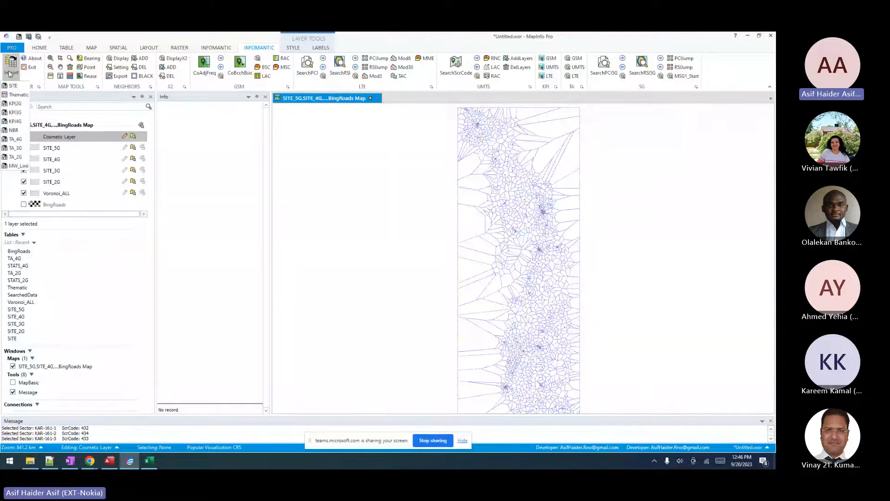
Import KPI_3G.txt as the 3G KPI data and map the CCH_FP_FRMS_W_DELAY thematic for layer F1 on 07.26.2022.
{"action": "left_click", "coordinate": [12, 113]}
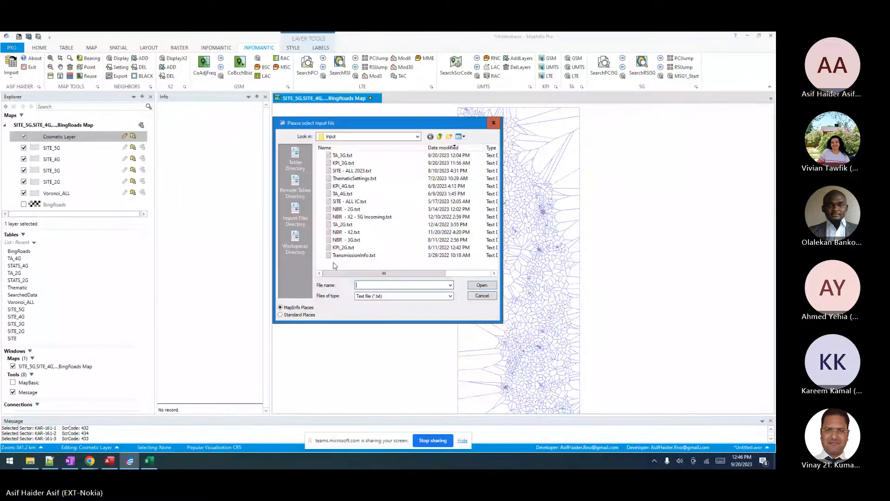
{"action": "double_click", "coordinate": [343, 163]}
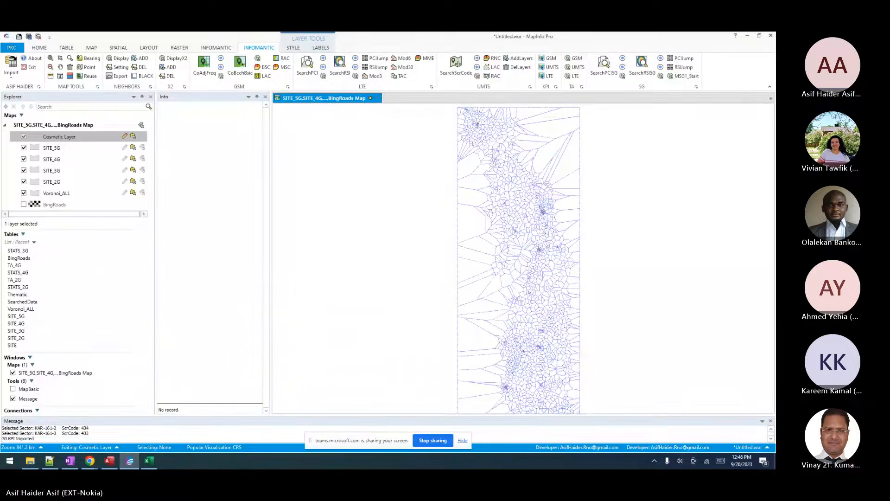
{"action": "left_click", "coordinate": [549, 68]}
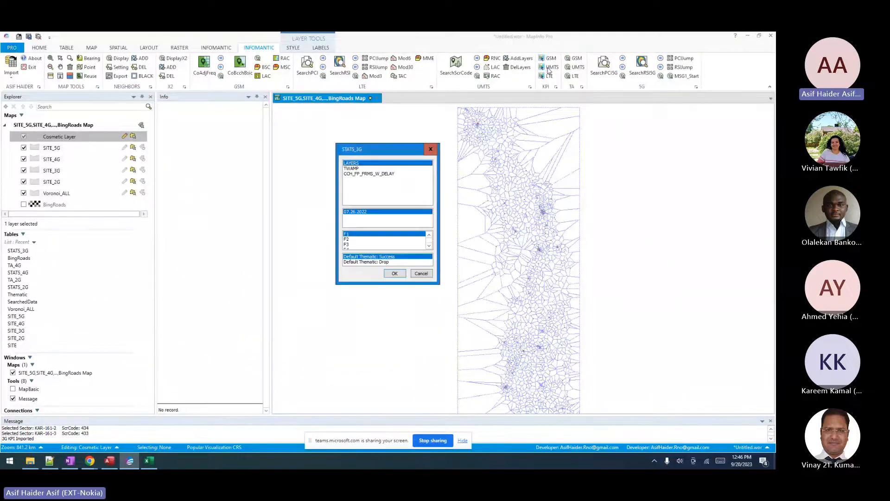
{"action": "left_click", "coordinate": [359, 169]}
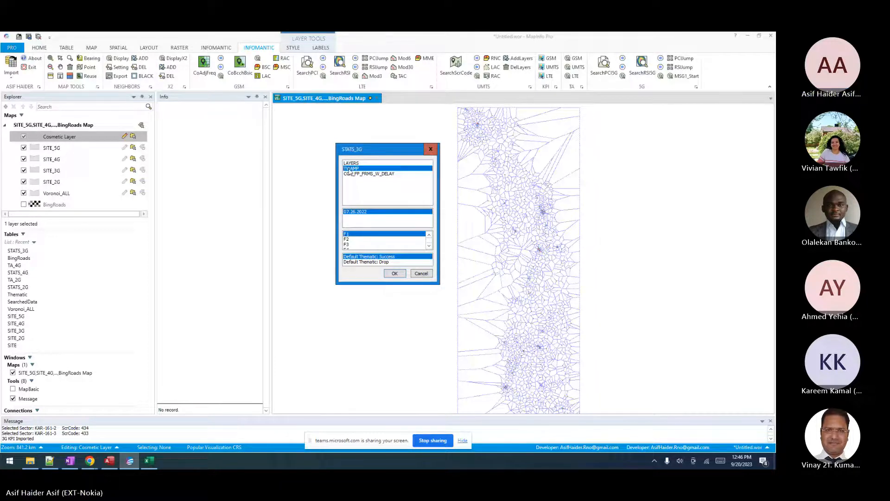
{"action": "left_click", "coordinate": [354, 174]}
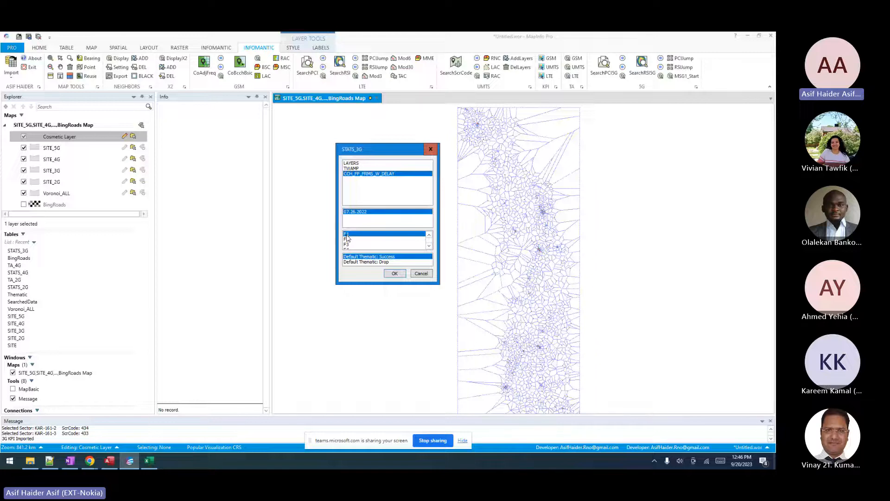
{"action": "left_click", "coordinate": [348, 169]}
{"action": "left_click", "coordinate": [361, 174]}
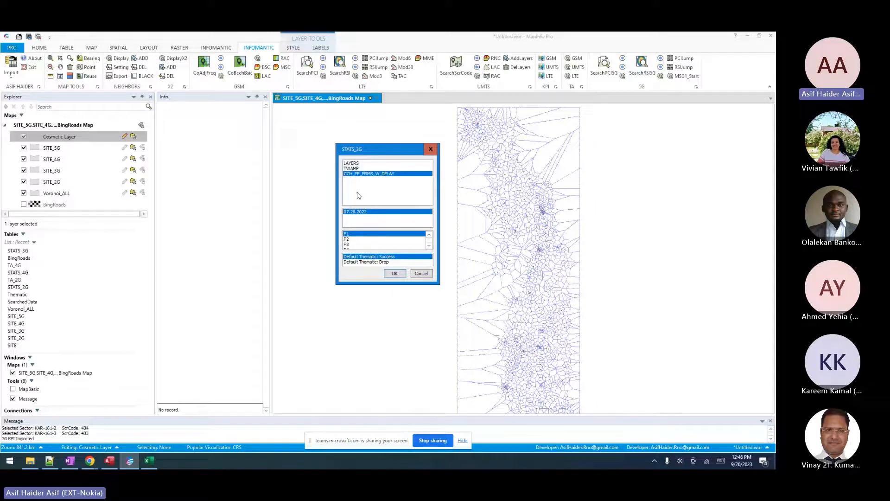
{"action": "left_click", "coordinate": [393, 275]}
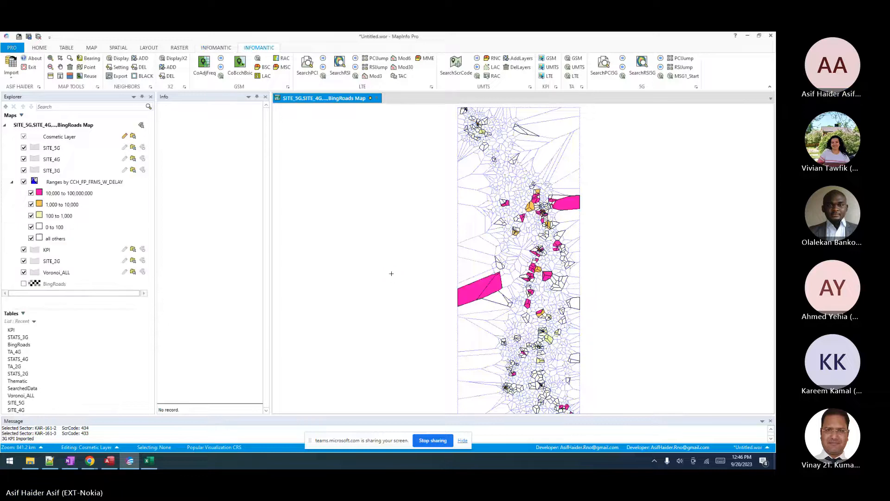
Examine the CCH_FP_FRMS_W_DELAY thematic along the whole map, from the northern sites down to the dense southern cluster.
{"action": "left_click", "coordinate": [60, 67]}
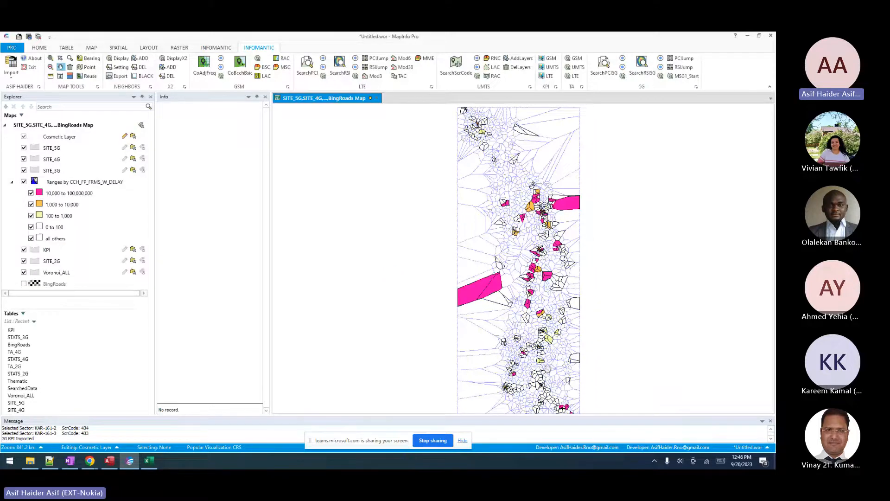
{"action": "left_click_drag", "start_coordinate": [548, 367], "coordinate": [501, 193]}
{"action": "left_click_drag", "start_coordinate": [516, 176], "coordinate": [489, 260]}
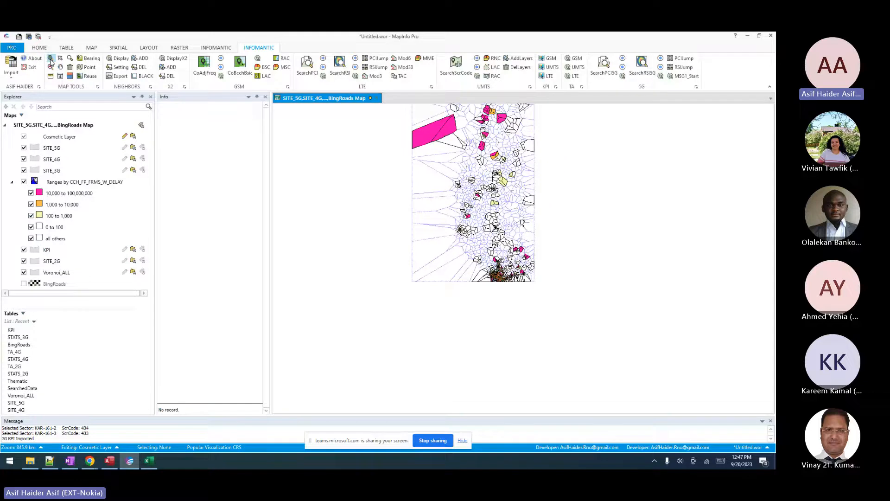
{"action": "left_click", "coordinate": [51, 59]}
{"action": "left_click", "coordinate": [60, 68]}
{"action": "left_click_drag", "start_coordinate": [496, 200], "coordinate": [476, 310]}
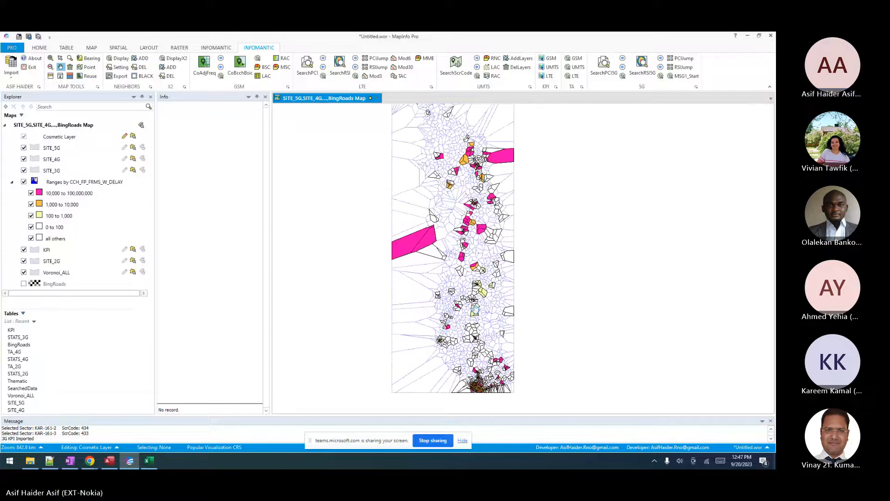
{"action": "left_click_drag", "start_coordinate": [459, 198], "coordinate": [468, 245]}
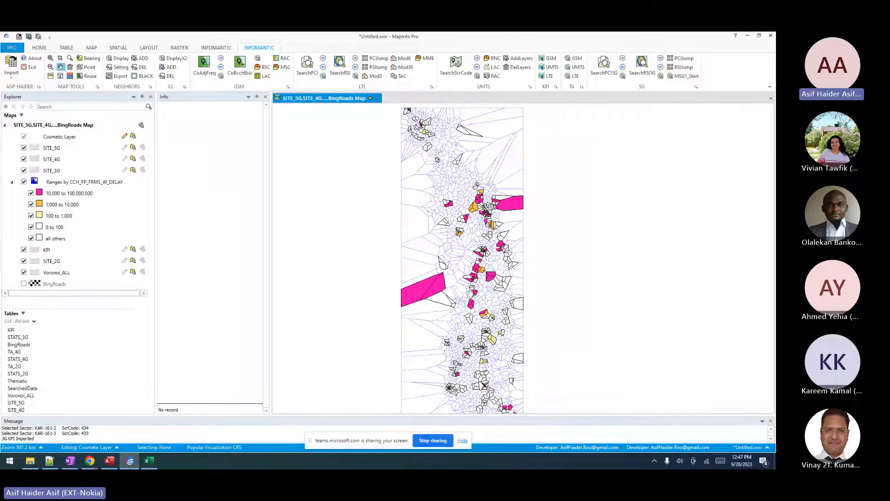
Replace the delay thematic with the UMTS TWAMP thematic for layer F1 on 07.26.2022, using the default success ranges.
{"action": "left_click", "coordinate": [550, 67]}
{"action": "left_click", "coordinate": [351, 169]}
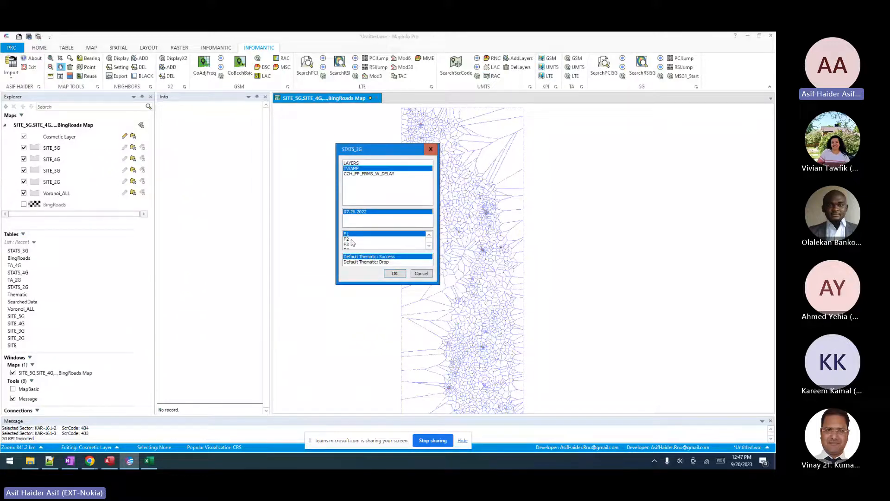
{"action": "left_click", "coordinate": [393, 273]}
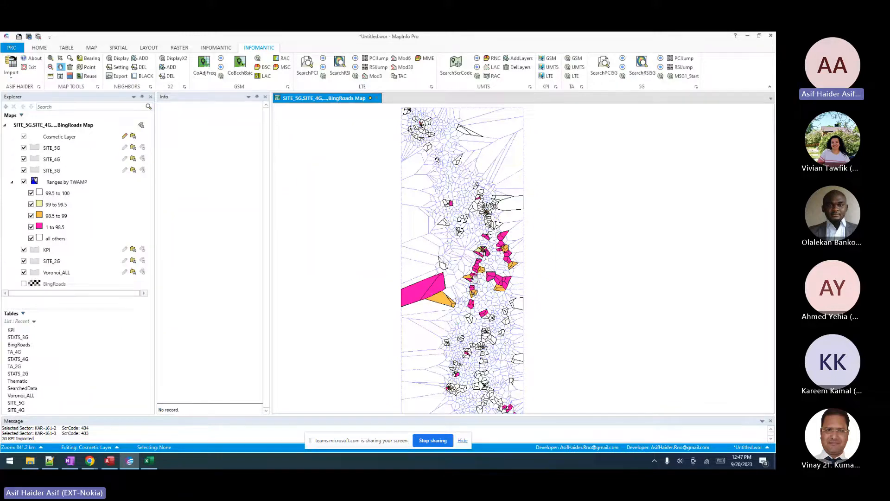
Inspect the TWAMP thematic around the dense southern cluster and clear the thematic from the map.
{"action": "key", "text": "super+Tab"}
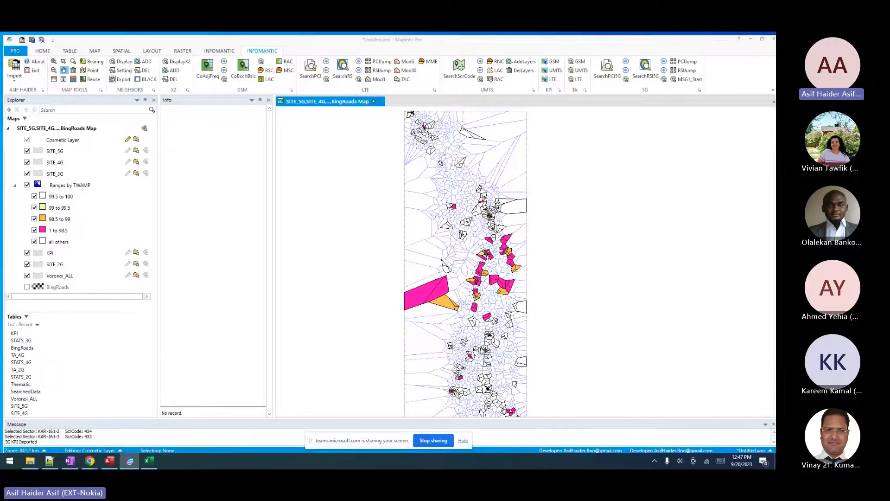
{"action": "left_click", "coordinate": [70, 139]}
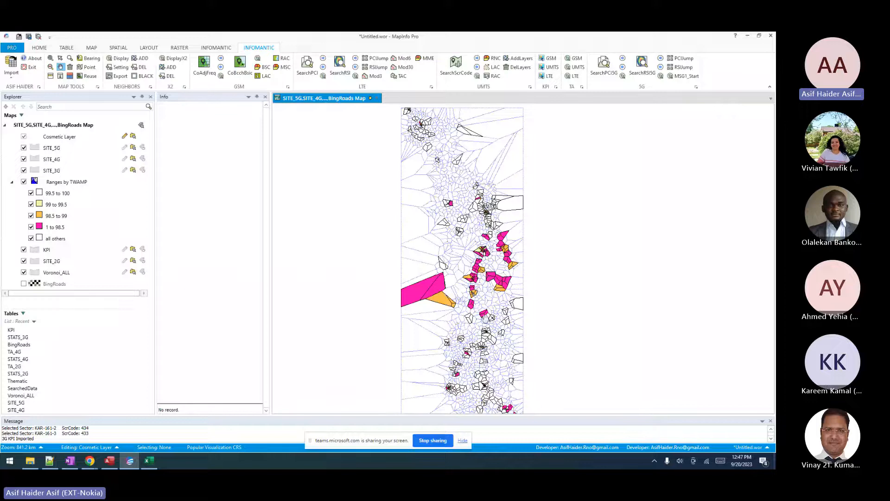
{"action": "key", "text": "Up"}
{"action": "left_click_drag", "start_coordinate": [485, 318], "coordinate": [486, 161]}
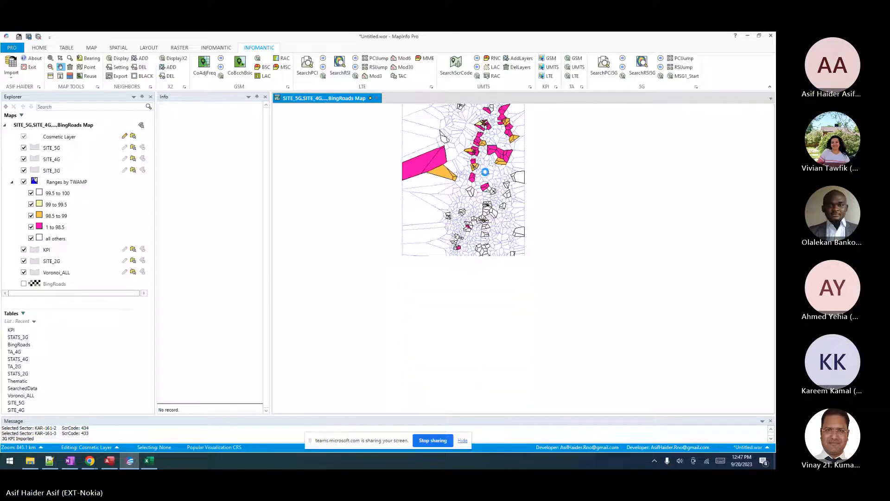
{"action": "left_click", "coordinate": [51, 58]}
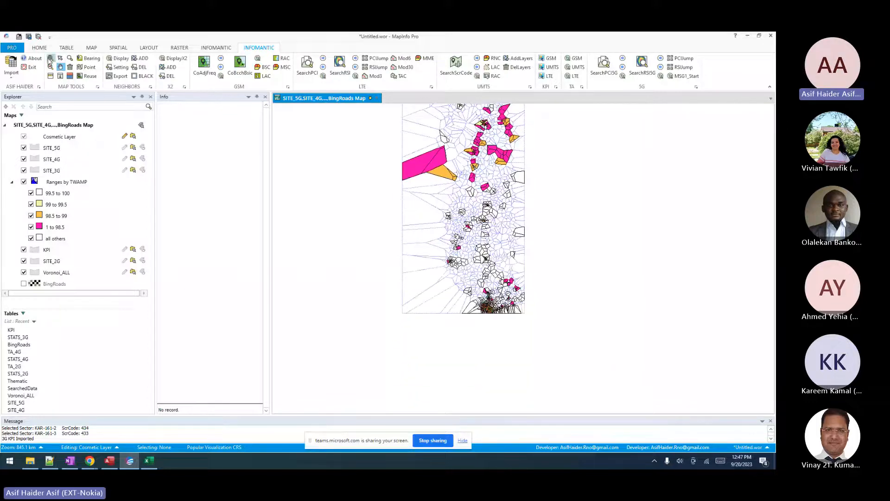
{"action": "left_click_drag", "start_coordinate": [459, 286], "coordinate": [523, 324]}
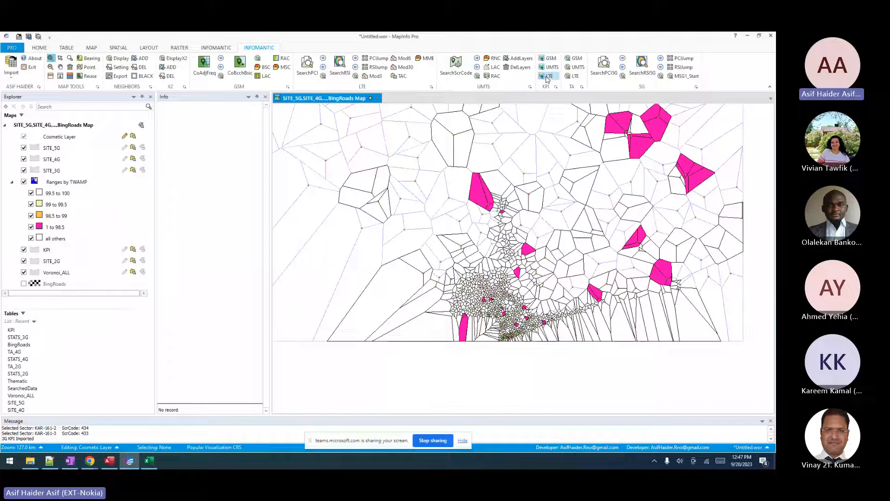
{"action": "left_click", "coordinate": [60, 68]}
{"action": "left_click", "coordinate": [70, 67]}
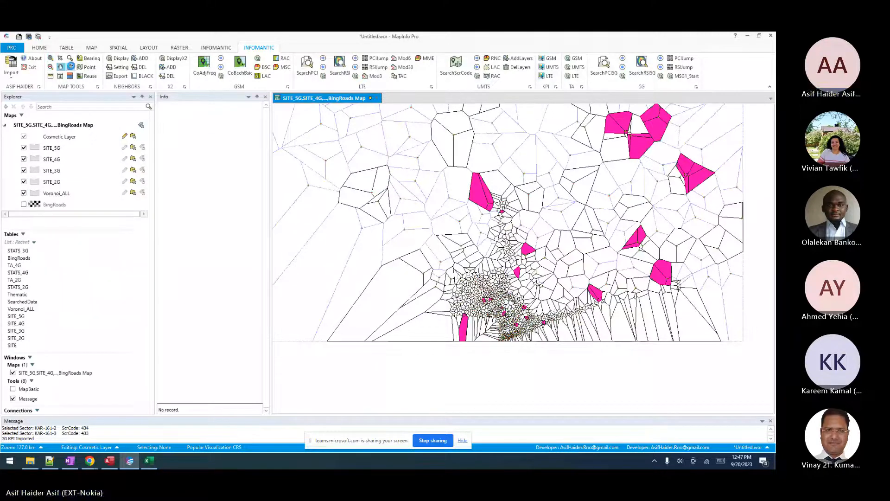
{"action": "left_click", "coordinate": [14, 77]}
{"action": "left_click", "coordinate": [10, 157]}
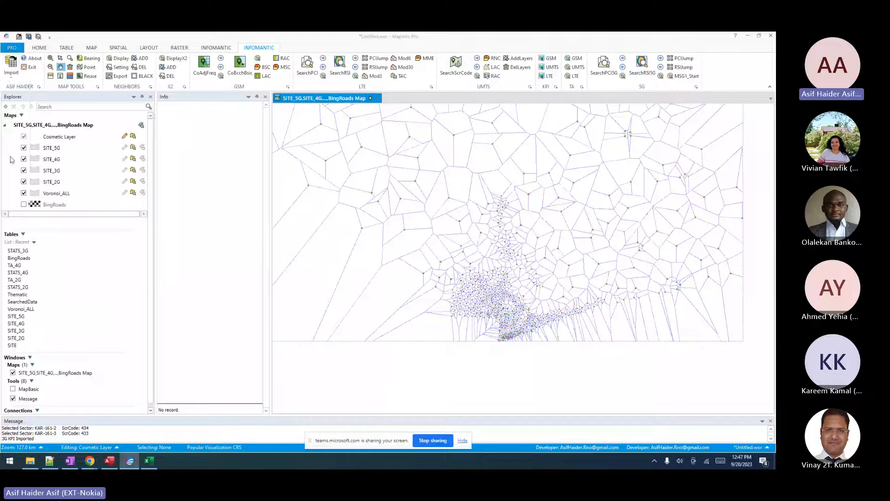
{"action": "left_click", "coordinate": [483, 302]}
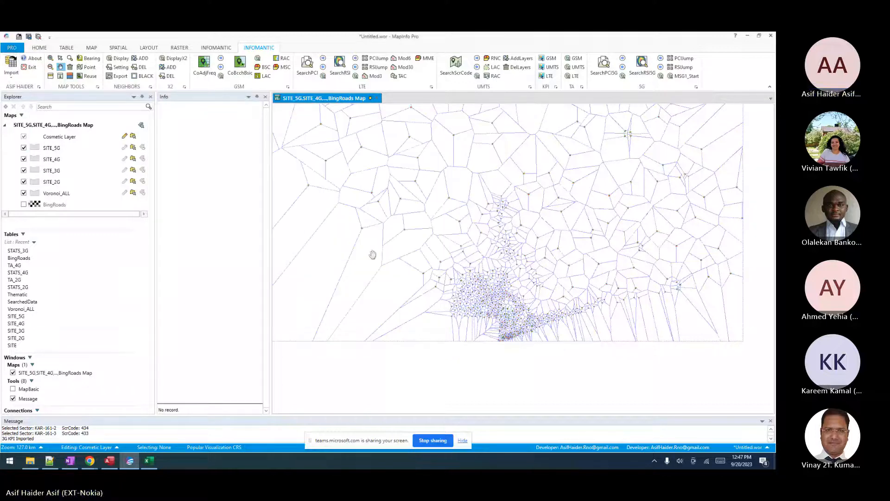
Import TA_3G.txt as the 3G timing advance data.
{"action": "left_click", "coordinate": [11, 69]}
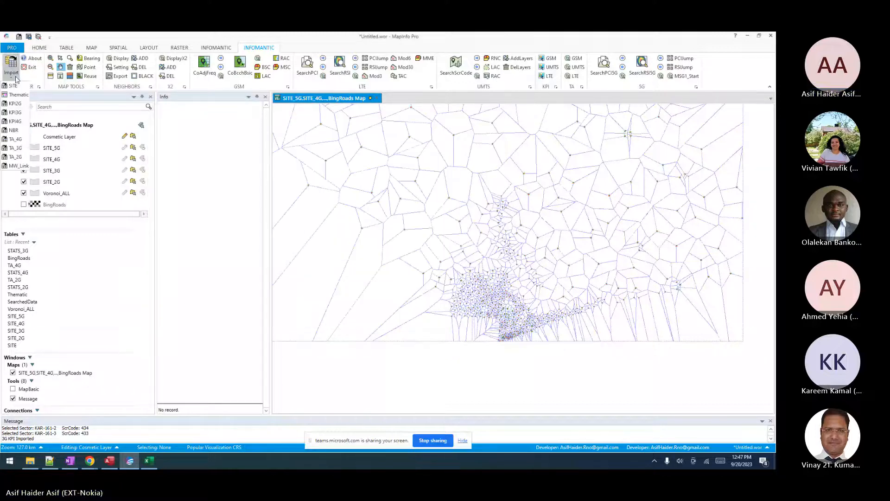
{"action": "left_click", "coordinate": [17, 146]}
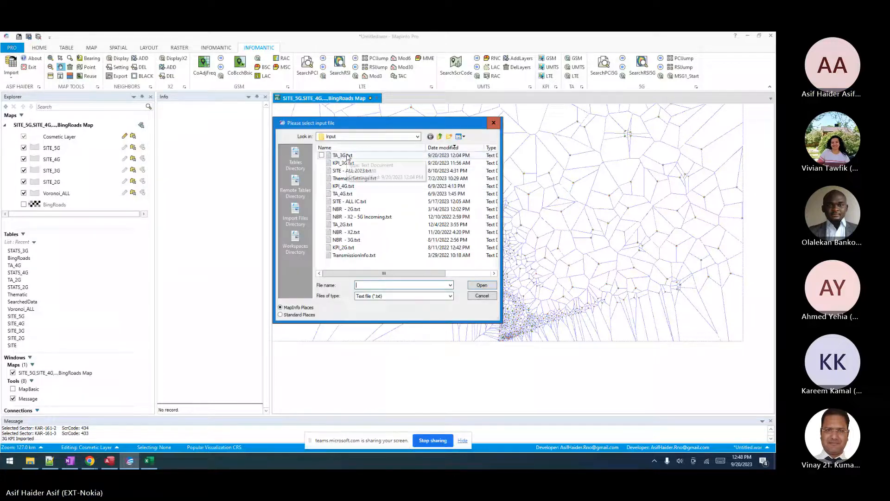
{"action": "double_click", "coordinate": [344, 155]}
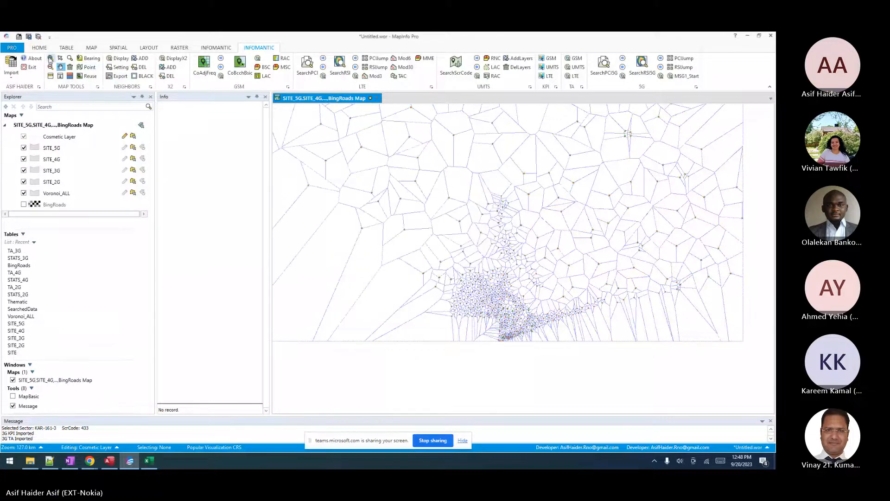
Display the UMTS timing advance distribution on layer F0 for a south-facing sector in the dense southern cluster.
{"action": "left_click", "coordinate": [50, 59]}
{"action": "left_click_drag", "start_coordinate": [457, 277], "coordinate": [515, 320]}
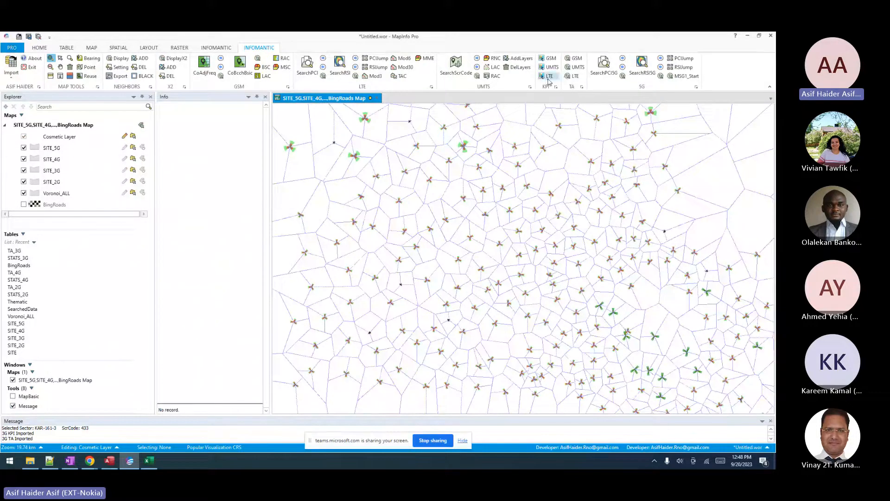
{"action": "left_click", "coordinate": [575, 67]}
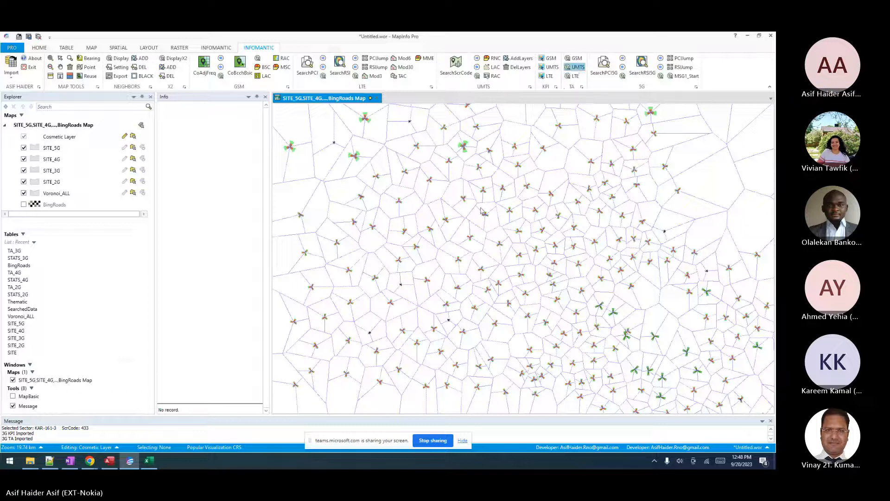
{"action": "left_click", "coordinate": [474, 251]}
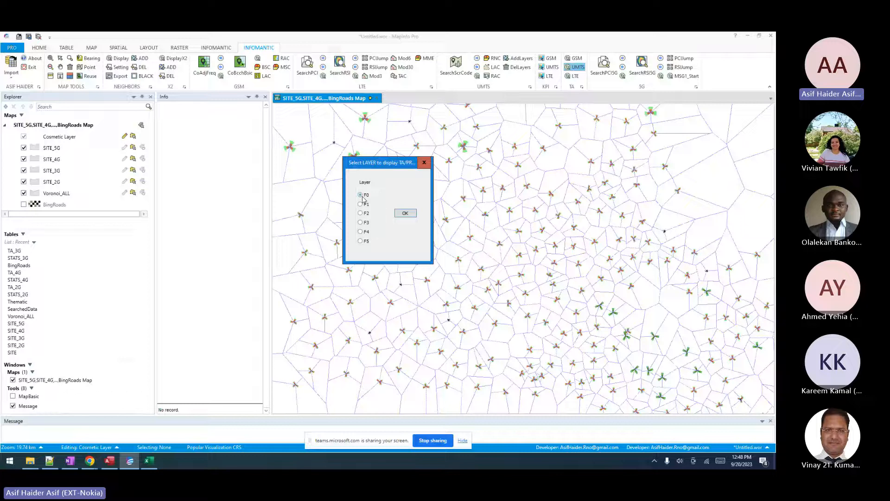
{"action": "key", "text": "Return"}
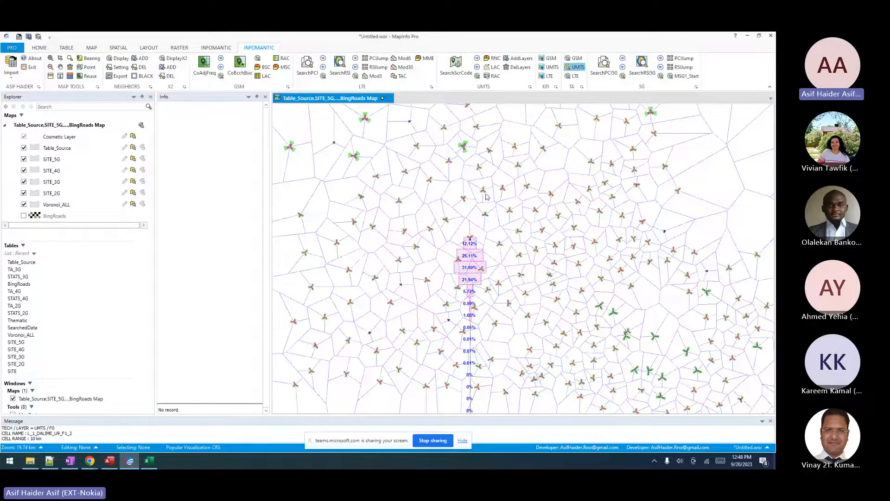
Display the UMTS timing advance distribution for the same site's northeast-facing sector and clear it from the map.
{"action": "left_click", "coordinate": [480, 238]}
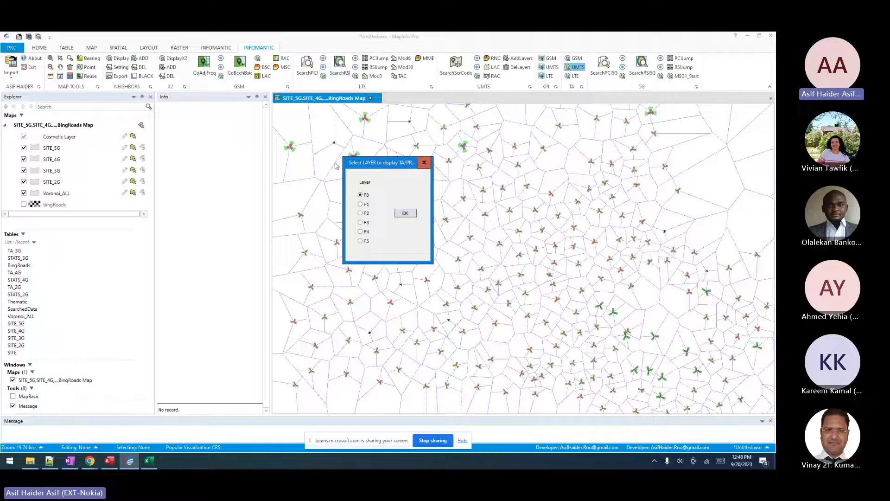
{"action": "left_click", "coordinate": [361, 203]}
{"action": "left_click", "coordinate": [401, 213]}
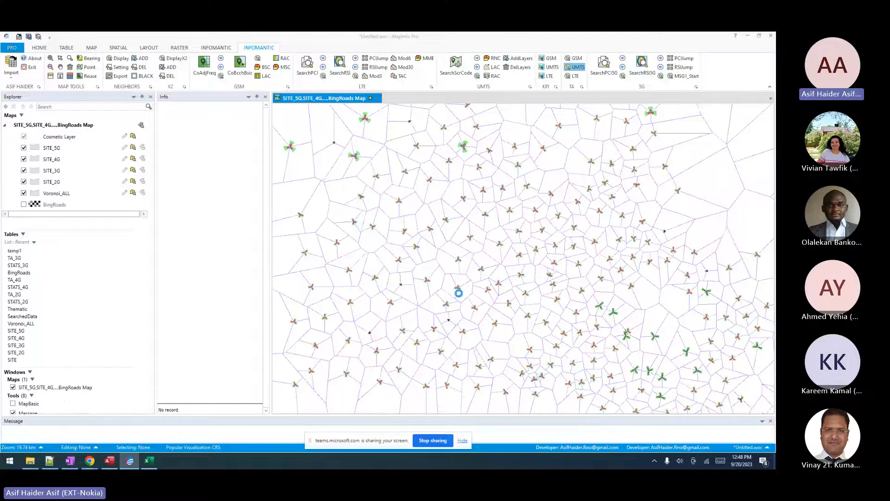
{"action": "left_click_drag", "start_coordinate": [497, 239], "coordinate": [500, 265]}
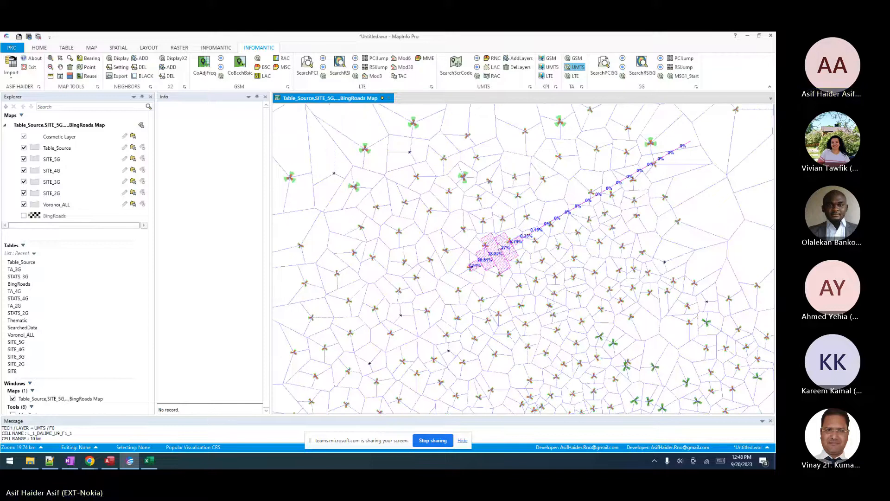
{"action": "left_click", "coordinate": [71, 67]}
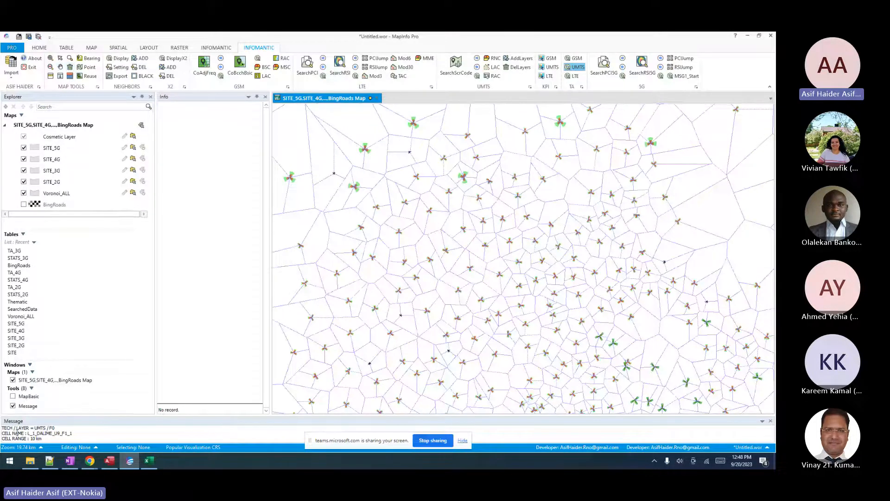
Switch to File Explorer and browse the Downloads and Documents folders for source files.
{"action": "left_click", "coordinate": [28, 463]}
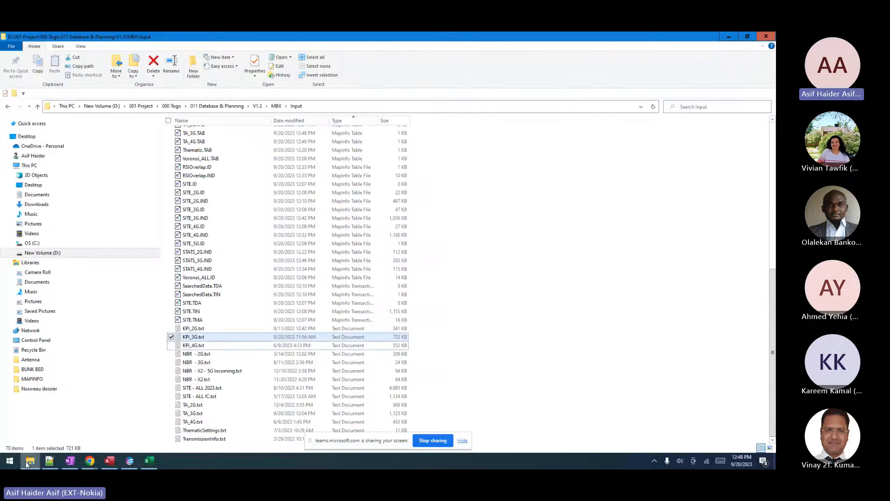
{"action": "left_click", "coordinate": [32, 204]}
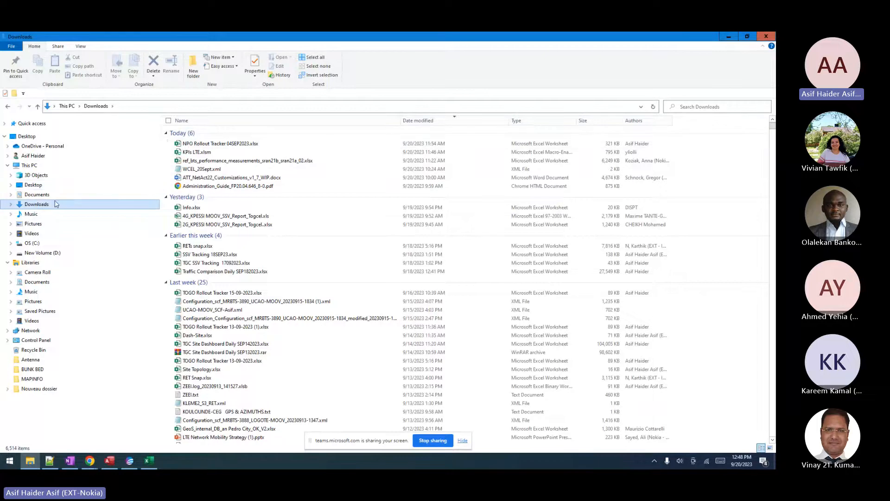
{"action": "left_click", "coordinate": [39, 196]}
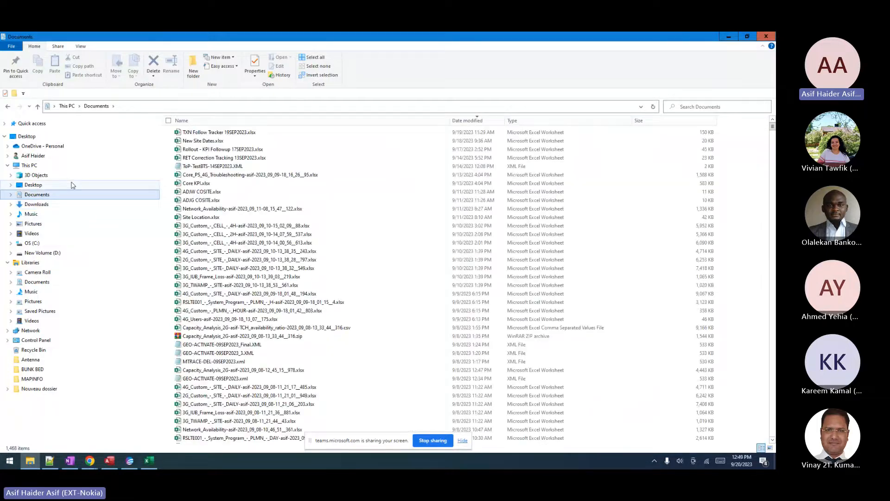
Open RET Correction Tracking 13SEP2023.xlsx and copy the first site name, KLEME2, from the site list.
{"action": "left_click", "coordinate": [190, 159]}
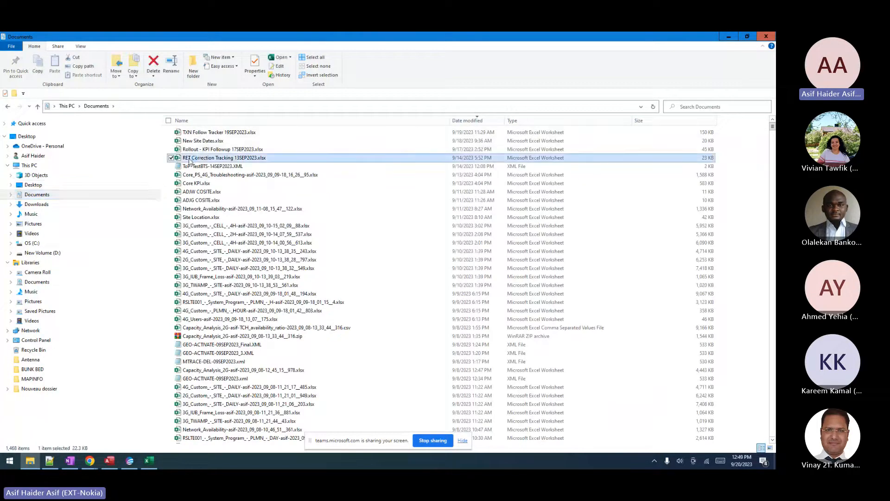
{"action": "double_click", "coordinate": [190, 159]}
{"action": "left_click", "coordinate": [187, 190]}
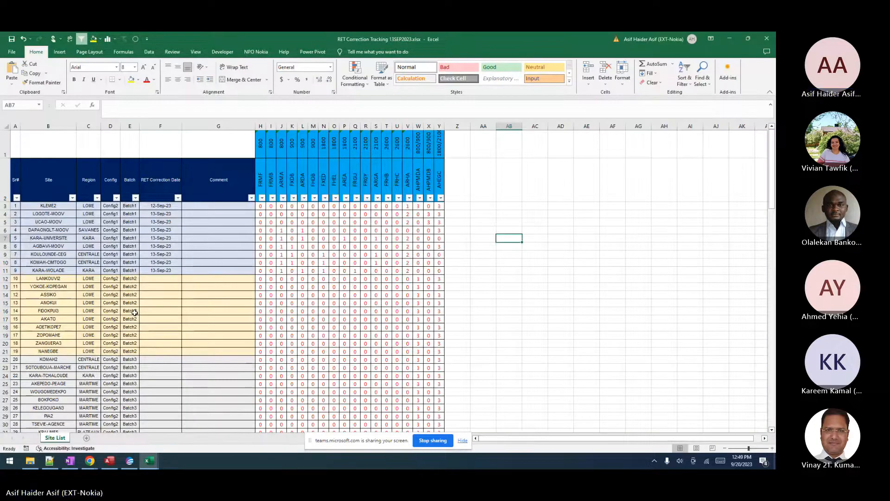
{"action": "scroll", "coordinate": [128, 167], "scroll_direction": "down", "scroll_amount": 1}
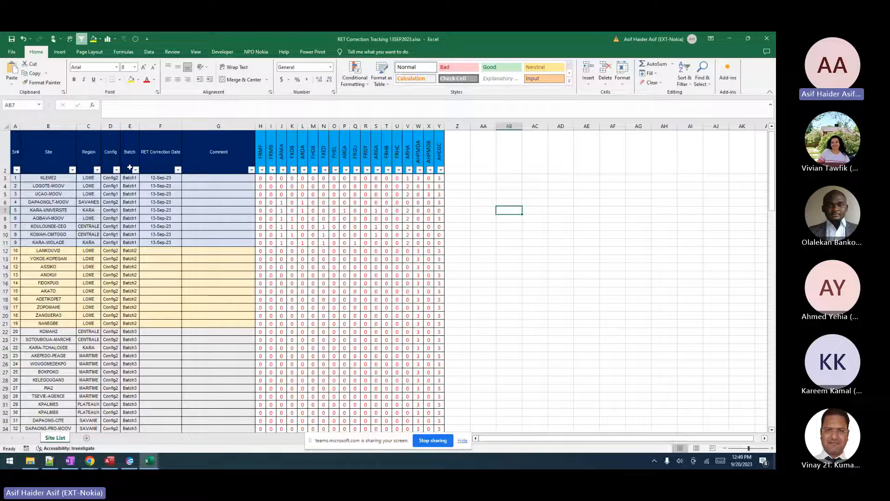
{"action": "left_click", "coordinate": [53, 177]}
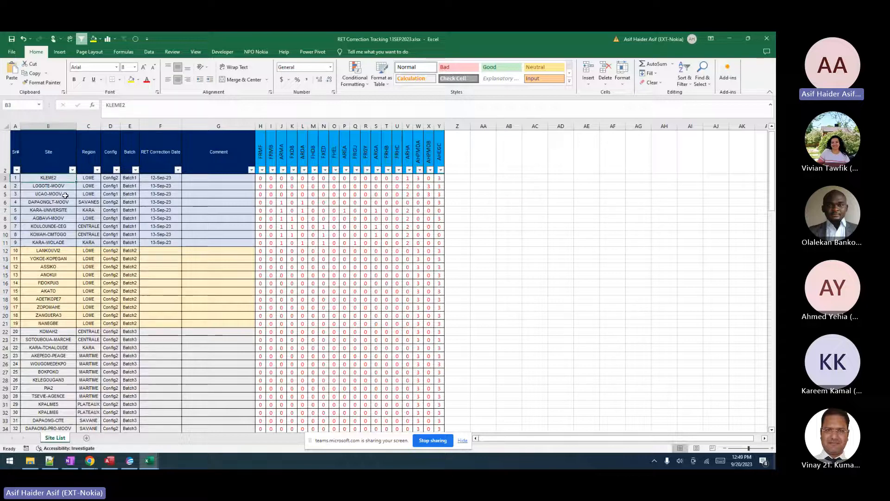
{"action": "key", "text": "ctrl+c"}
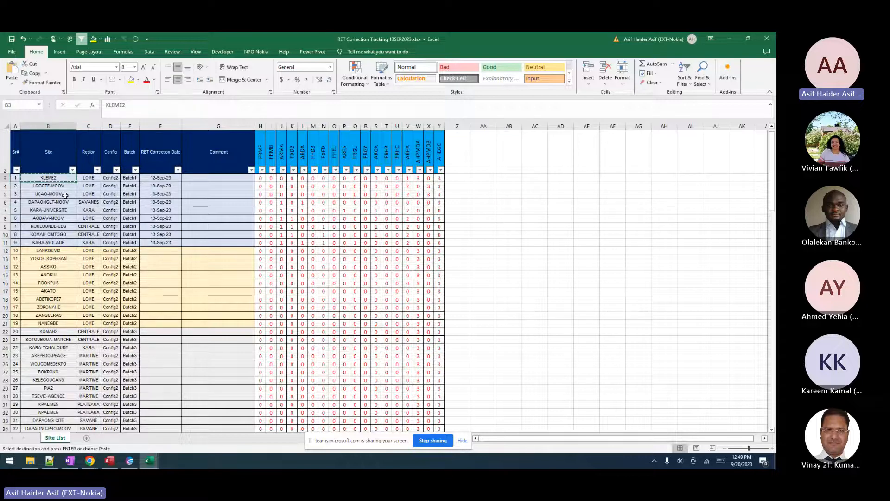
Switch to MapInfo and find the site KLEME2 on the map by its site name.
{"action": "left_click", "coordinate": [130, 464]}
{"action": "key", "text": "ctrl+f"}
{"action": "key", "text": "ctrl+v"}
{"action": "key", "text": "Return"}
{"action": "key", "text": "Return"}
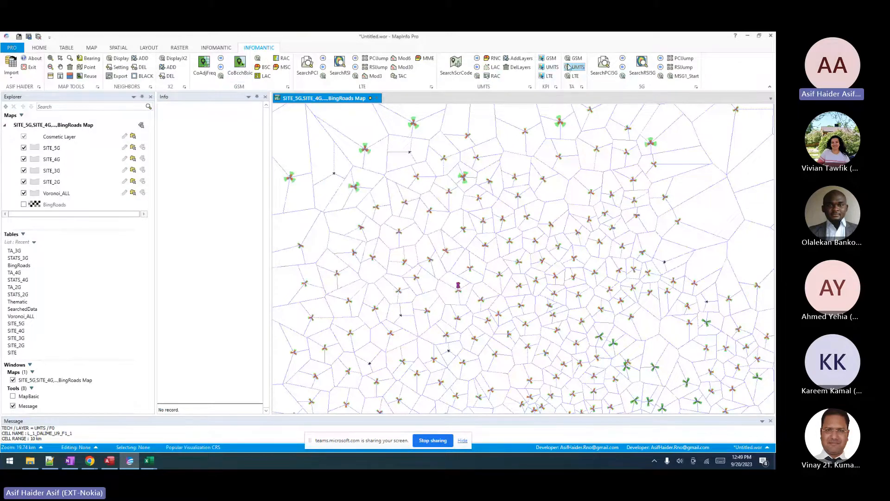
Display the UMTS timing advance distribution of KLEME2's southeast-facing sector for layer F1 and for layer F2.
{"action": "left_click", "coordinate": [463, 300]}
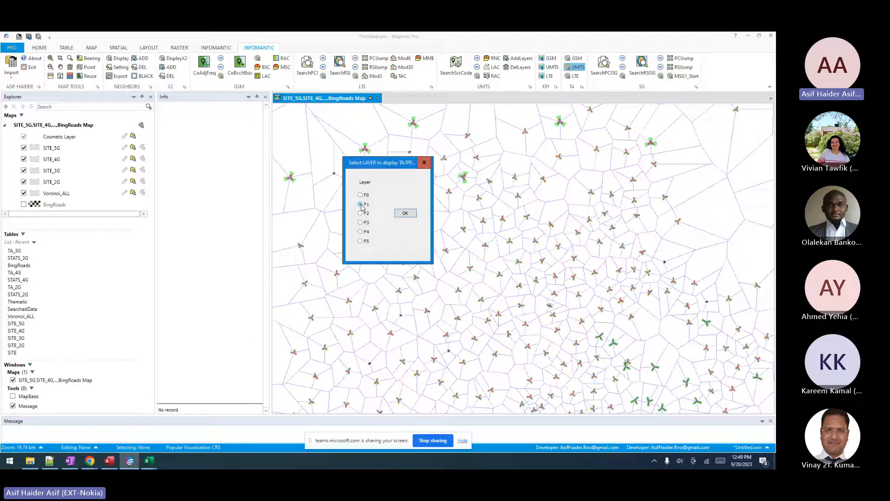
{"action": "key", "text": "Return"}
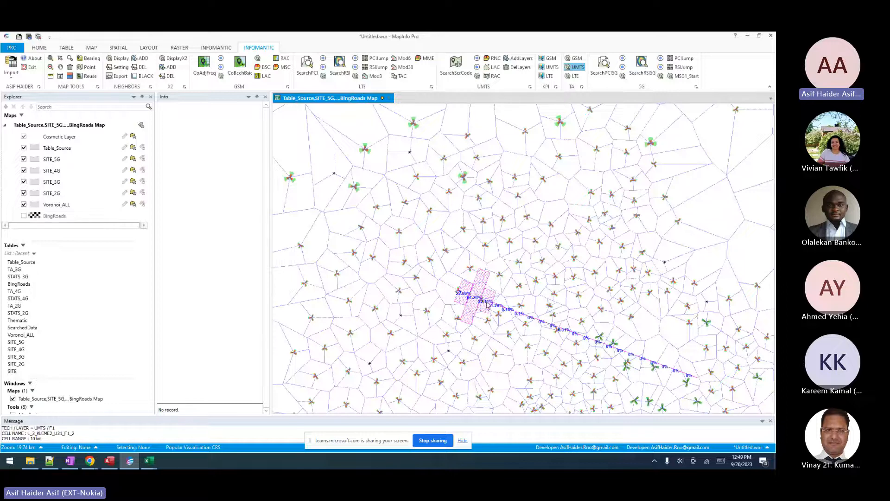
{"action": "left_click", "coordinate": [464, 299]}
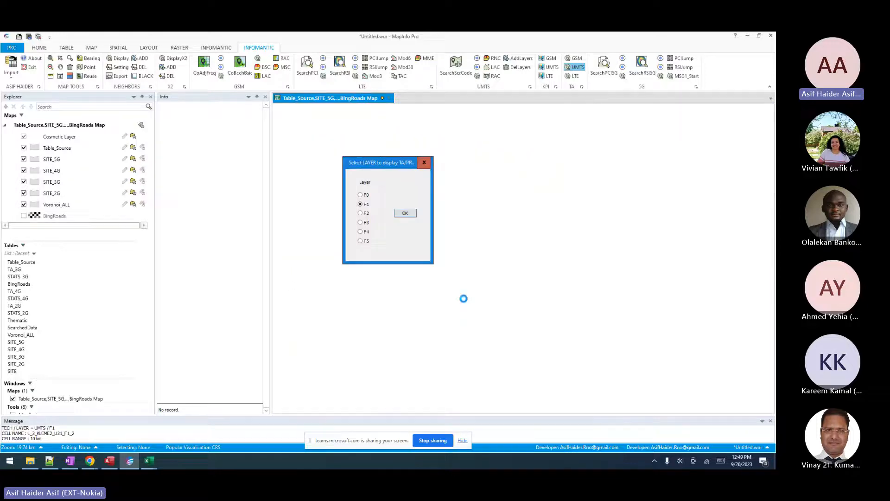
{"action": "double_click", "coordinate": [359, 213]}
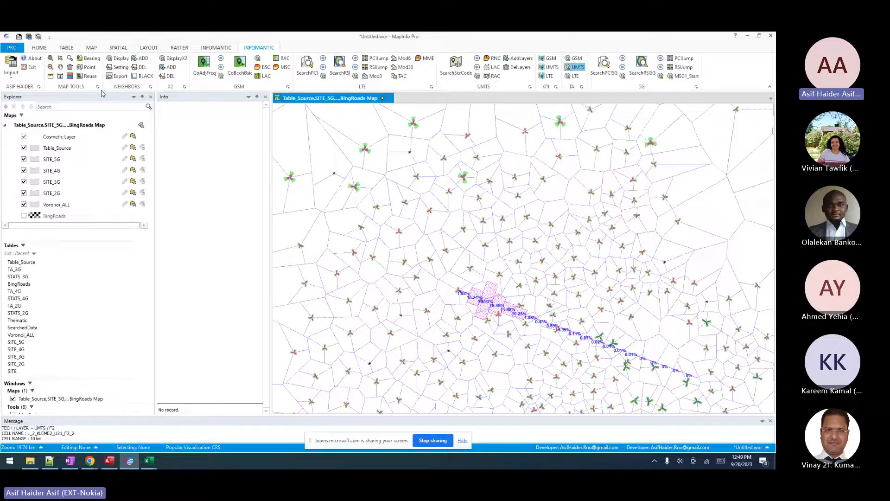
Compare the F1 and F2 timing advance distributions of KLEME2's southeast-facing sector close up and clear them from the map.
{"action": "left_click", "coordinate": [51, 58]}
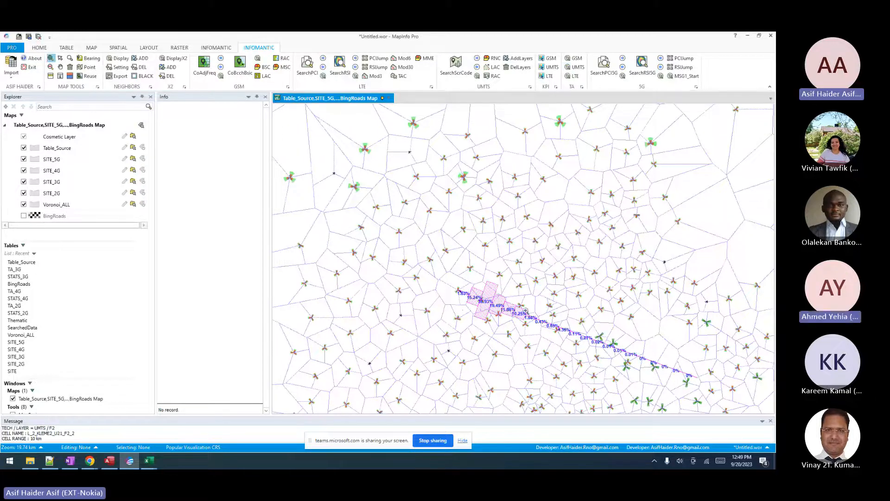
{"action": "left_click_drag", "start_coordinate": [423, 251], "coordinate": [571, 356]}
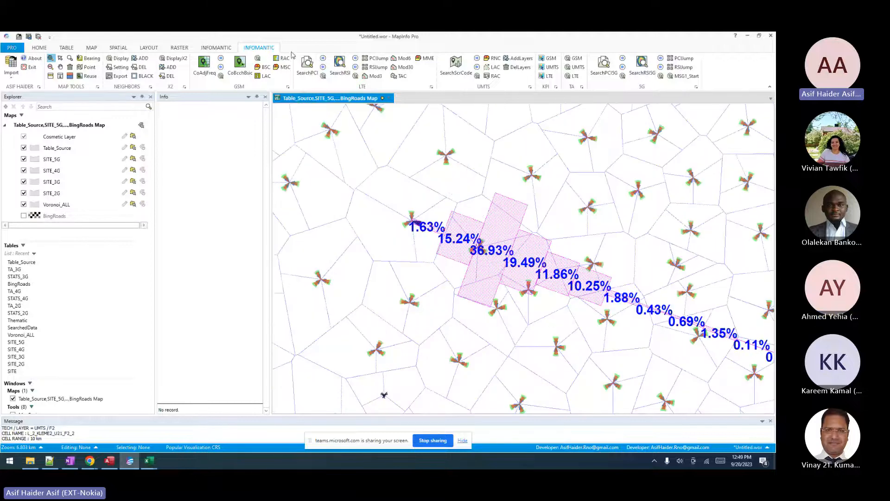
{"action": "left_click", "coordinate": [575, 66]}
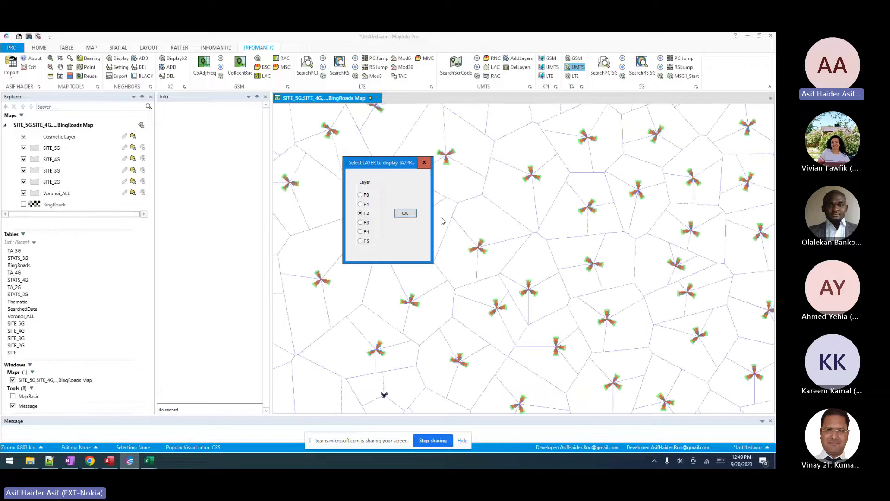
{"action": "double_click", "coordinate": [362, 204]}
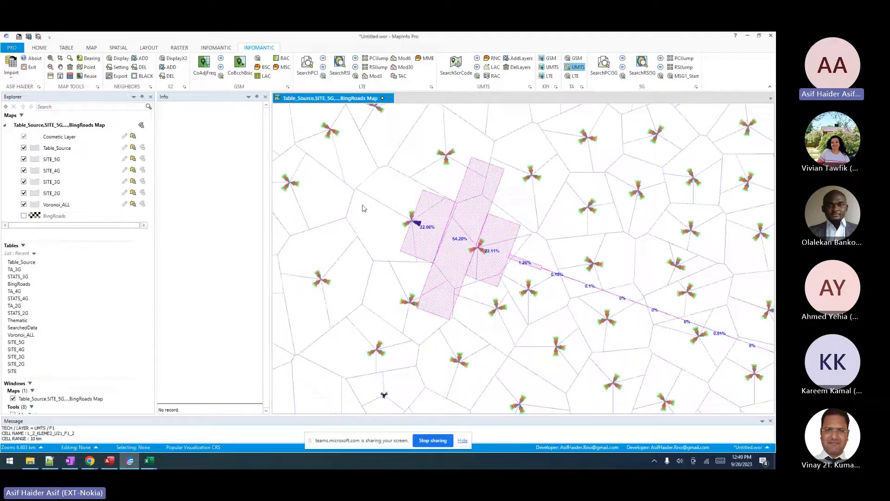
{"action": "left_click", "coordinate": [363, 209]}
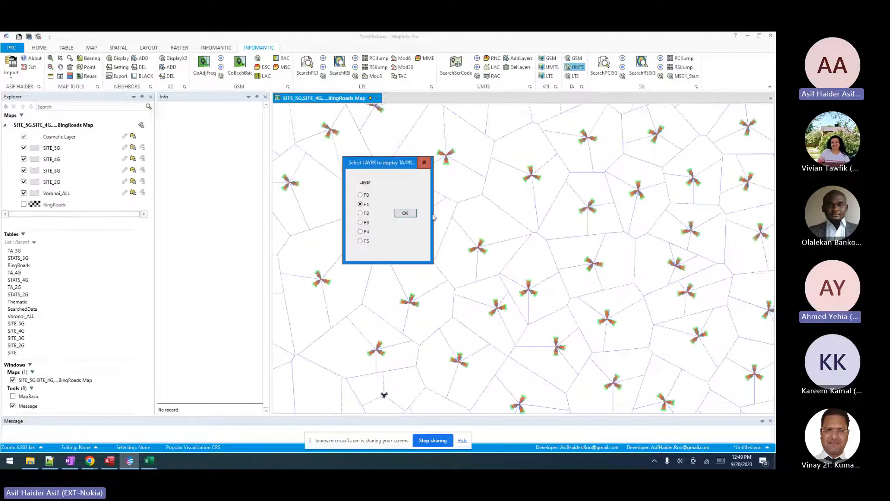
{"action": "double_click", "coordinate": [362, 213]}
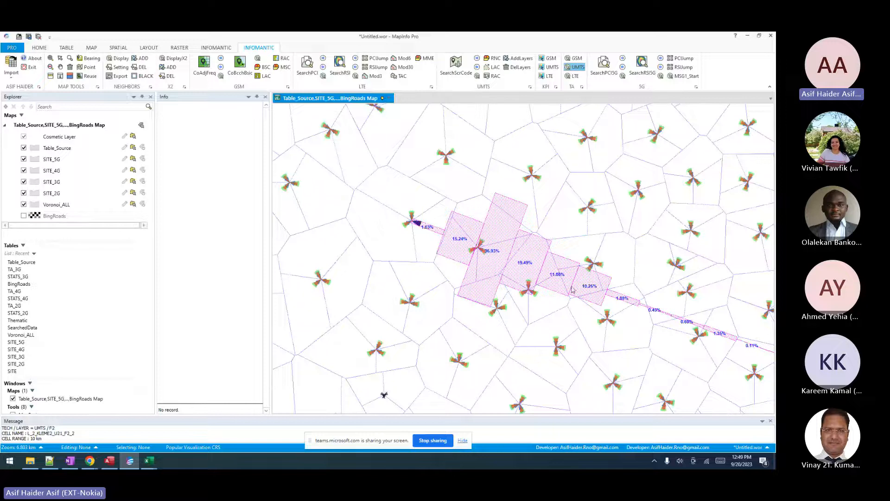
{"action": "left_click", "coordinate": [70, 68]}
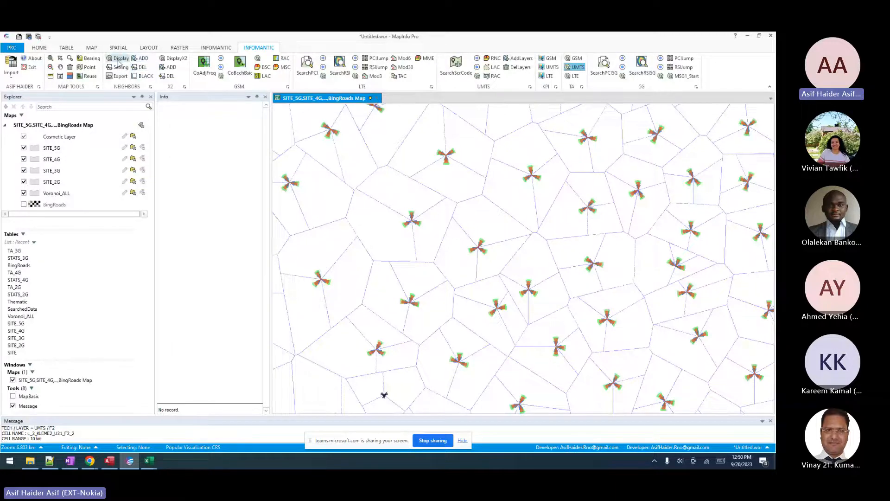
Switch to File Explorer and open NBR - 2G.txt from the MBX Input folder in Excel.
{"action": "left_click", "coordinate": [30, 461]}
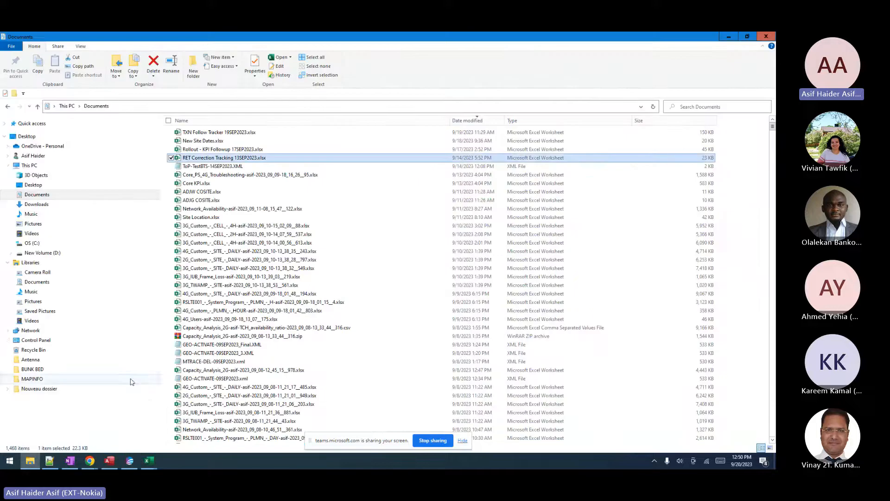
{"action": "left_click", "coordinate": [7, 106]}
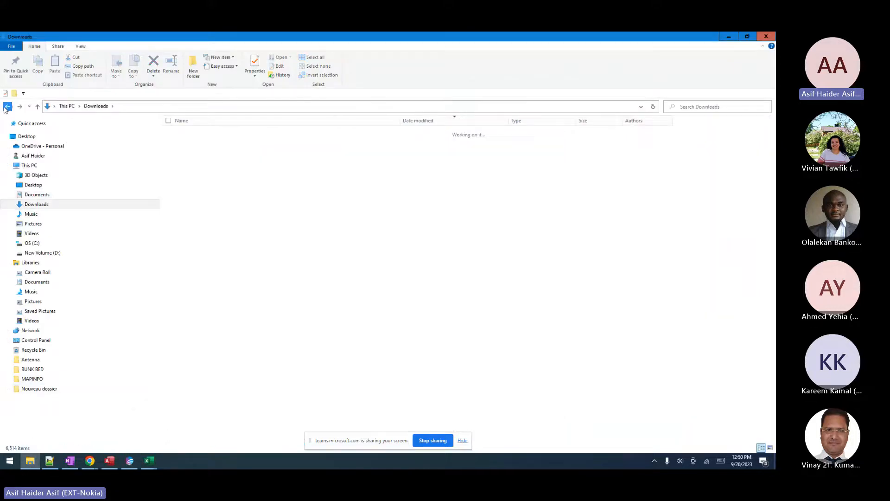
{"action": "left_click", "coordinate": [7, 106]}
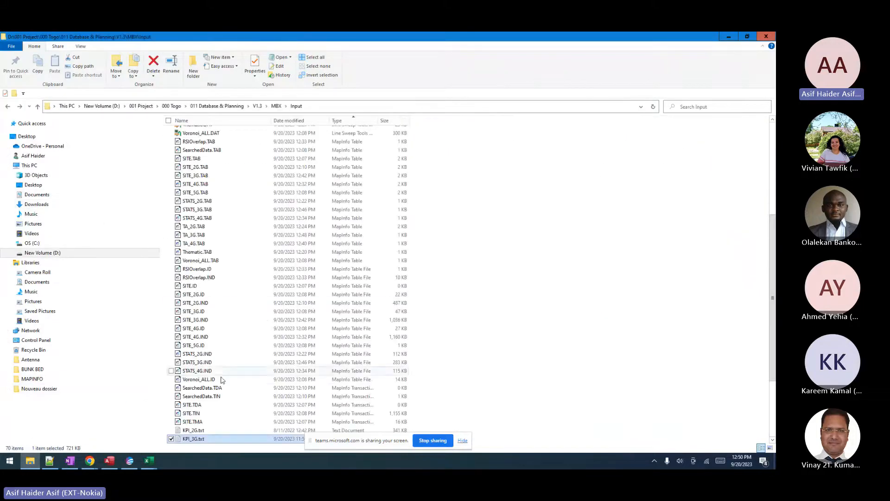
{"action": "scroll", "coordinate": [221, 380], "scroll_direction": "down", "scroll_amount": 4}
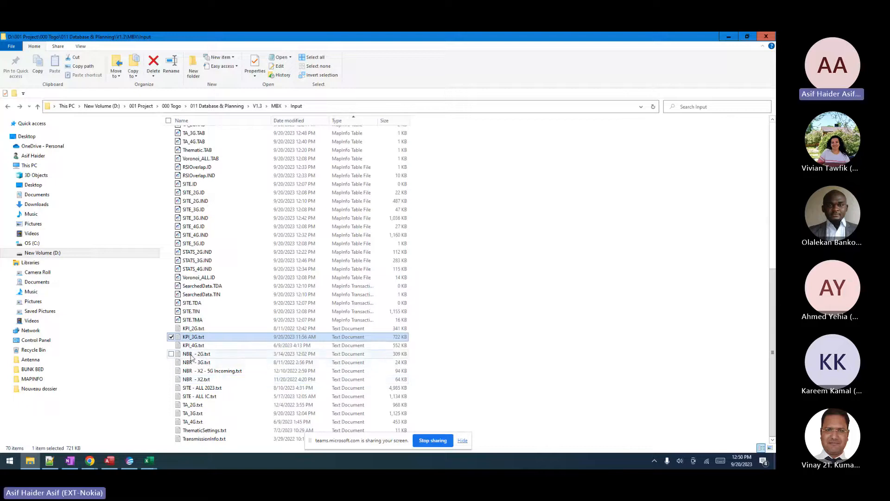
{"action": "left_click_drag", "start_coordinate": [191, 357], "coordinate": [158, 377]}
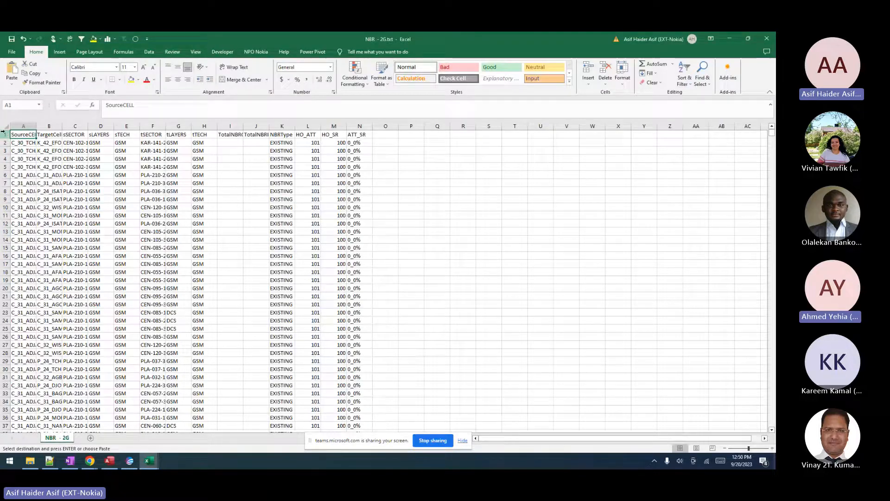
Copy the site name TCHATAKPA-DAKO from the first SourceCELL entry and close the NBR - 2G file.
{"action": "left_click", "coordinate": [5, 134]}
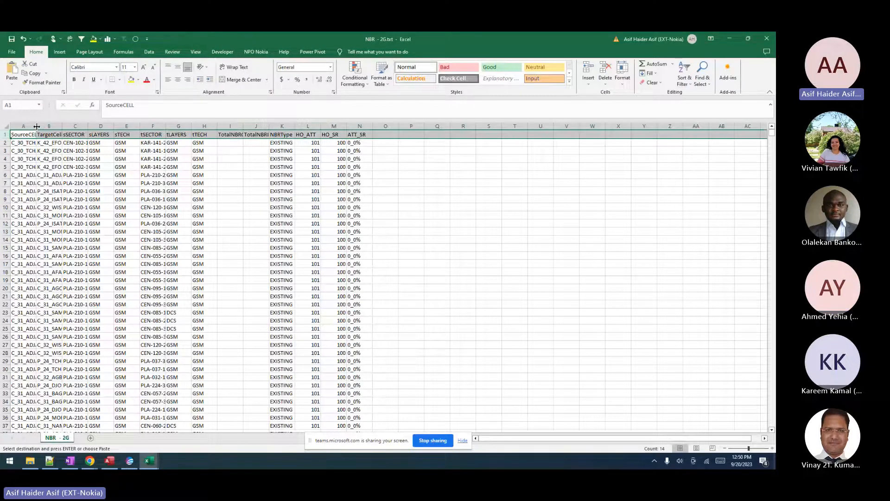
{"action": "double_click", "coordinate": [36, 126]}
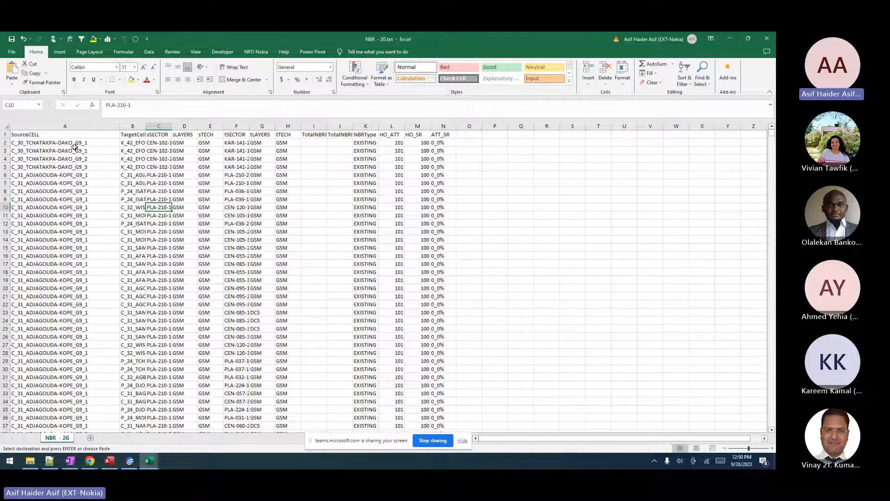
{"action": "double_click", "coordinate": [60, 143]}
{"action": "left_click_drag", "start_coordinate": [88, 143], "coordinate": [27, 143]}
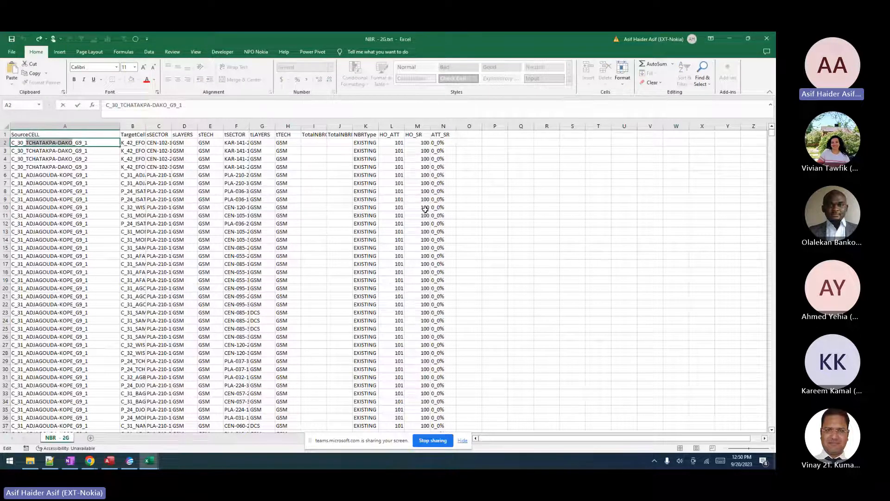
{"action": "left_click", "coordinate": [443, 208]}
{"action": "left_click", "coordinate": [767, 38]}
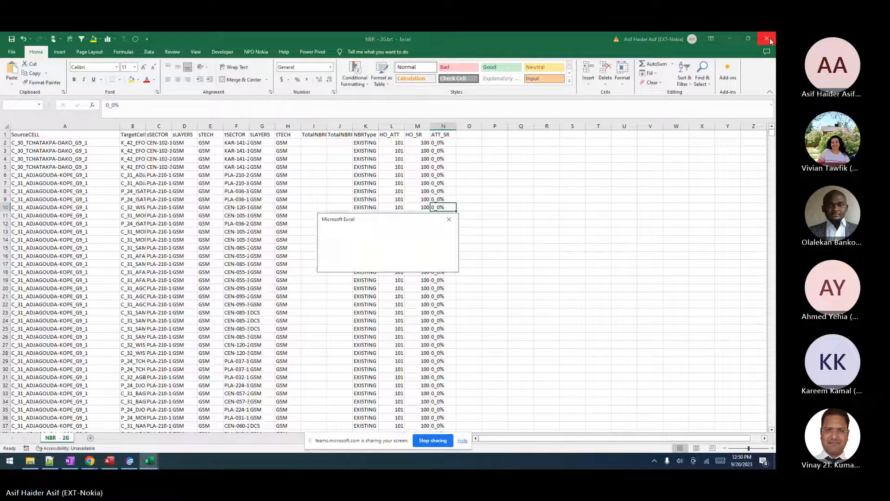
{"action": "left_click", "coordinate": [398, 260]}
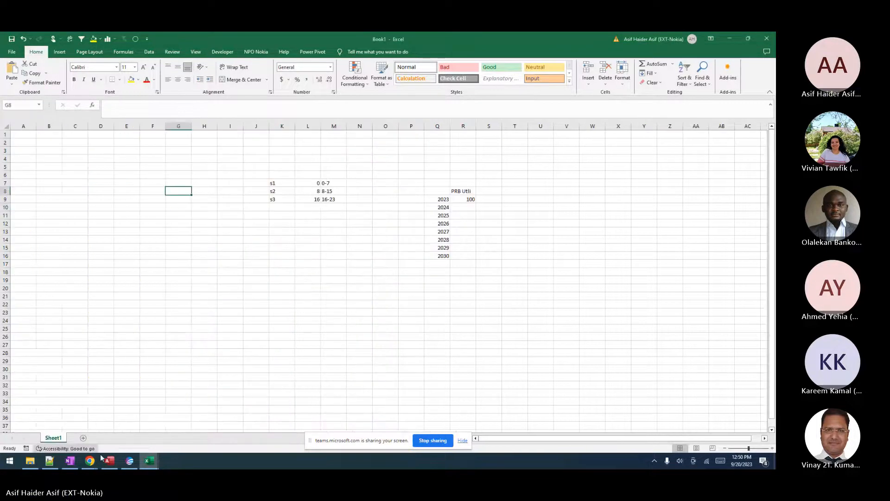
Switch to MapInfo and import NBR - 2G.txt as the neighbour (NBR) data.
{"action": "left_click", "coordinate": [130, 461]}
{"action": "left_click", "coordinate": [9, 76]}
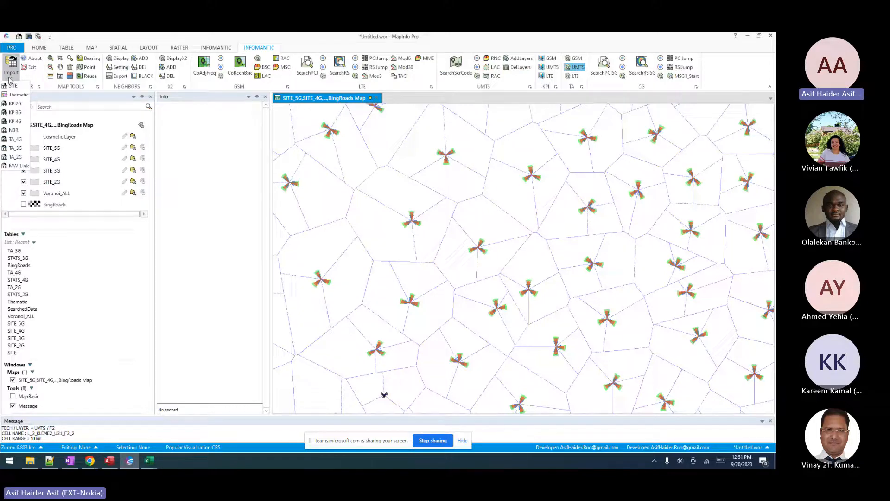
{"action": "left_click", "coordinate": [14, 132]}
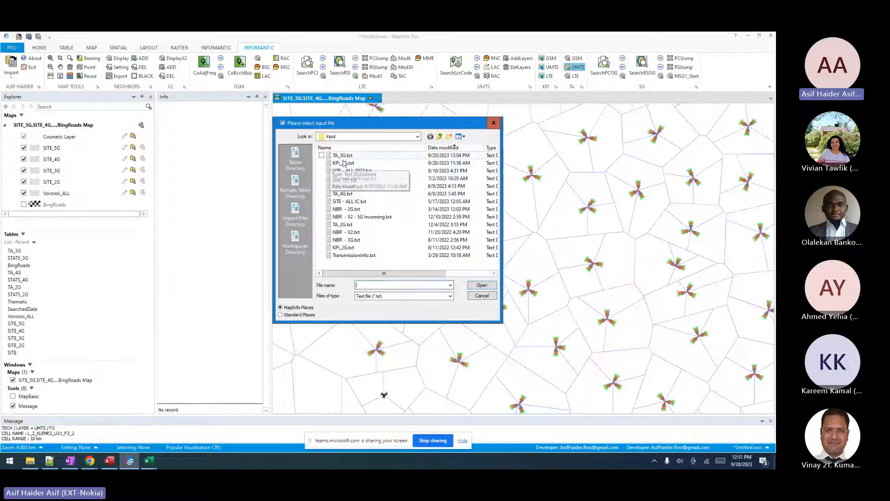
{"action": "left_click", "coordinate": [345, 210]}
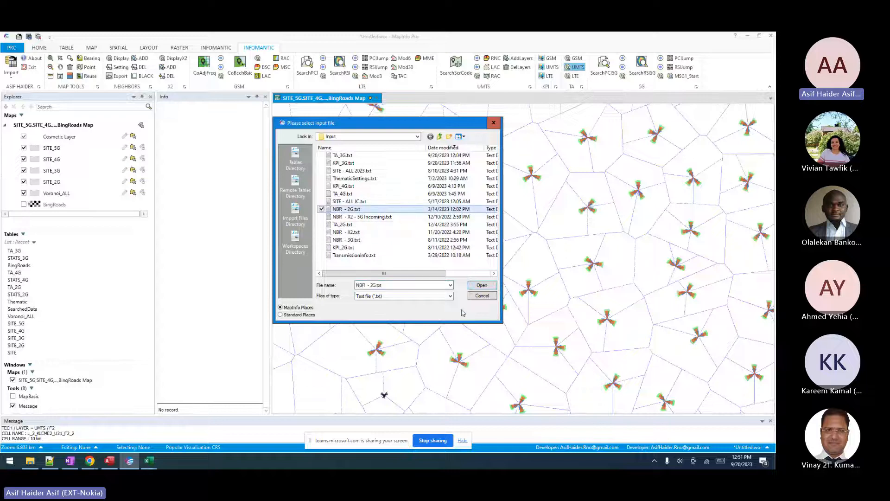
{"action": "left_click", "coordinate": [482, 286]}
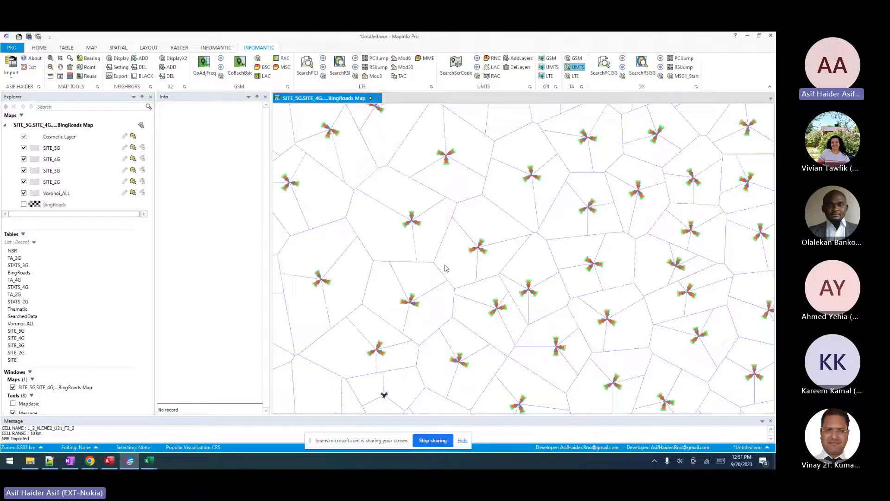
Find the site TCHATAKPA-DAKO on the map and bring its surrounding sites into view.
{"action": "key", "text": "ctrl+f"}
{"action": "key", "text": "ctrl+v"}
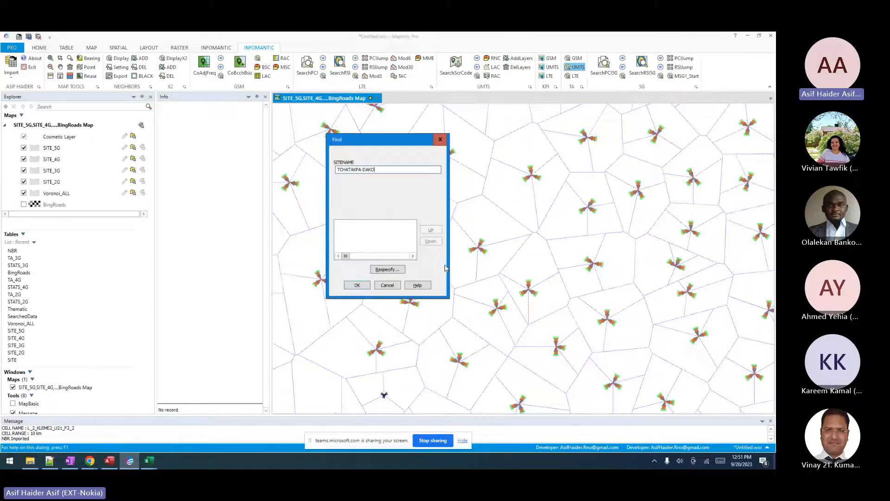
{"action": "key", "text": "Return"}
{"action": "key", "text": "Return"}
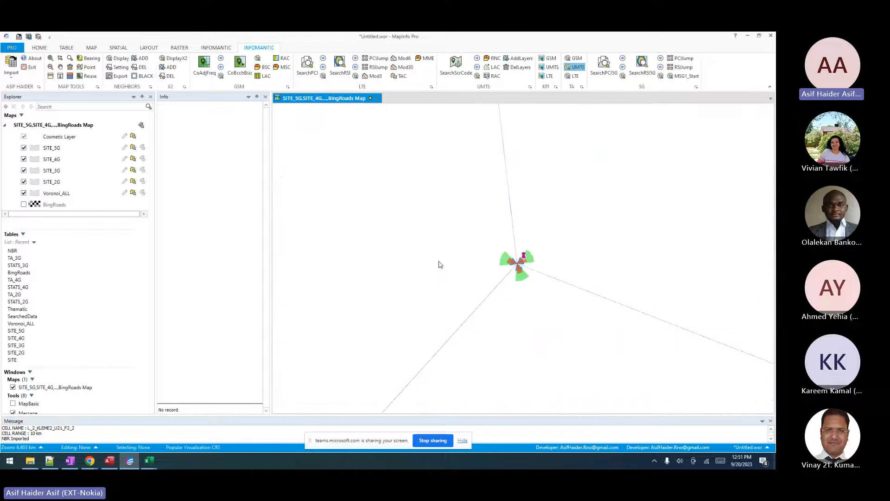
{"action": "left_click", "coordinate": [51, 67]}
{"action": "left_click", "coordinate": [470, 330]}
{"action": "left_click", "coordinate": [610, 267]}
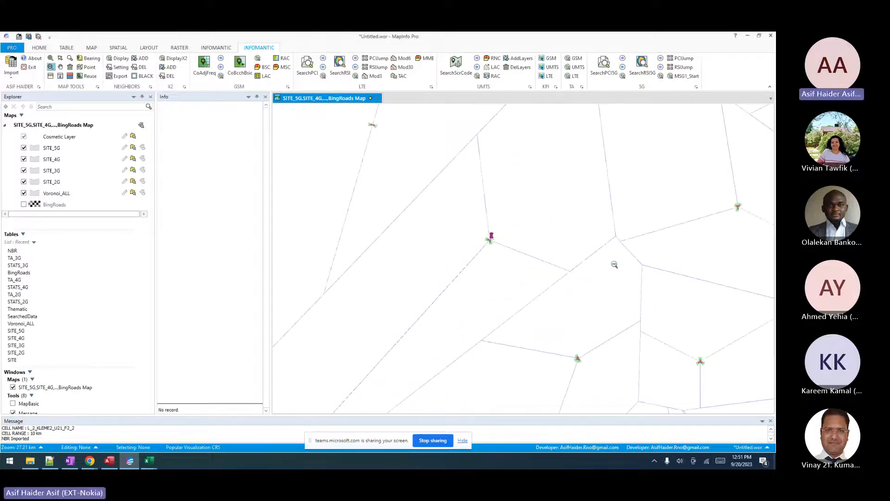
{"action": "left_click", "coordinate": [562, 226]}
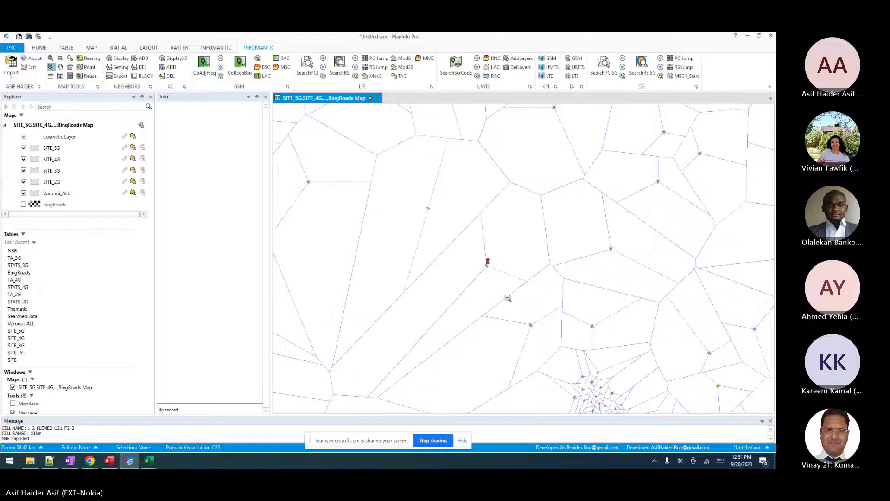
Display the neighbours of the marked TCHATAKPA-DAKO cell with GSM as both source and target layer.
{"action": "key", "text": "Down"}
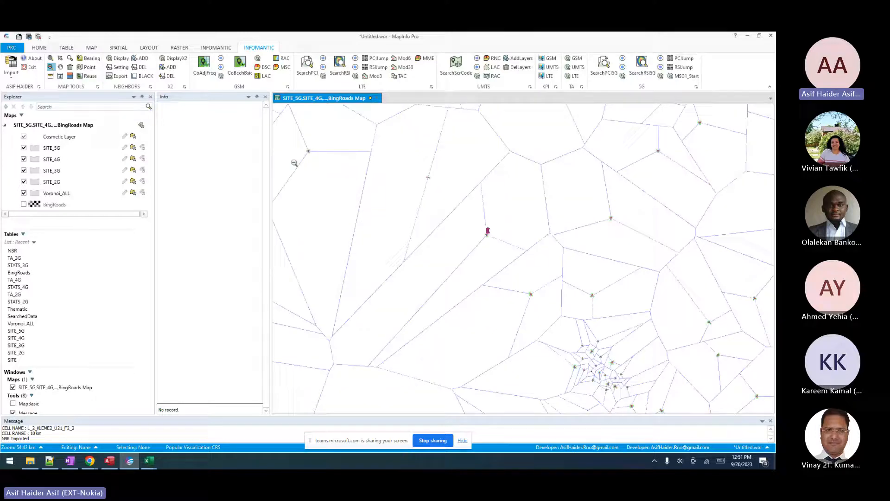
{"action": "left_click", "coordinate": [116, 59]}
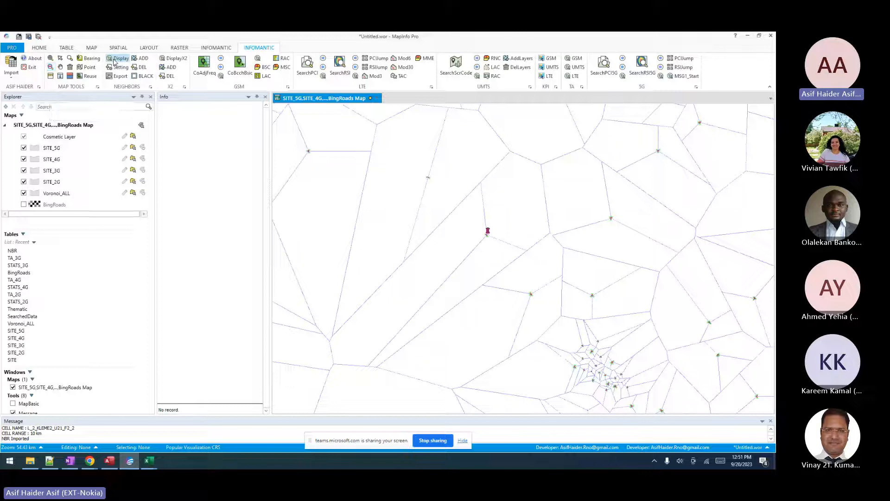
{"action": "left_click", "coordinate": [501, 229]}
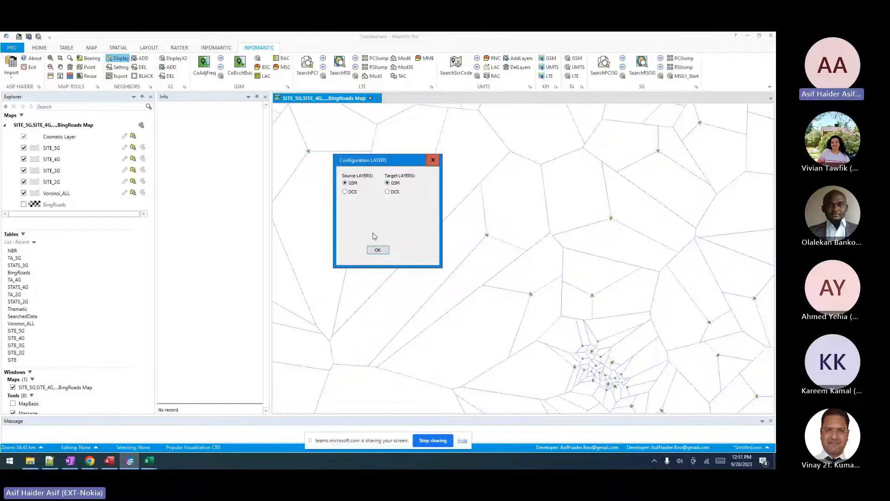
{"action": "left_click", "coordinate": [377, 251]}
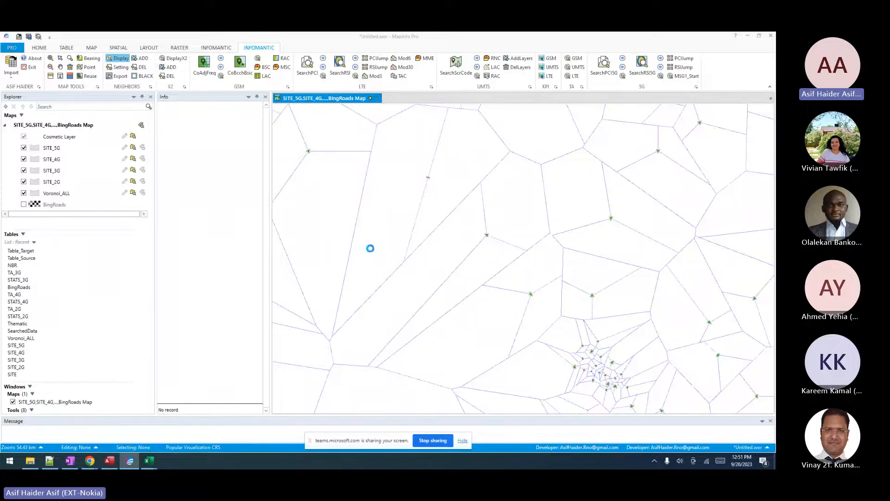
Frame the coloured neighbour cells on the map and display the GSM-to-GSM neighbours of the TCHATAKPA-DAKO cell again.
{"action": "left_click", "coordinate": [51, 66]}
{"action": "key", "text": "Up"}
{"action": "key", "text": "Up"}
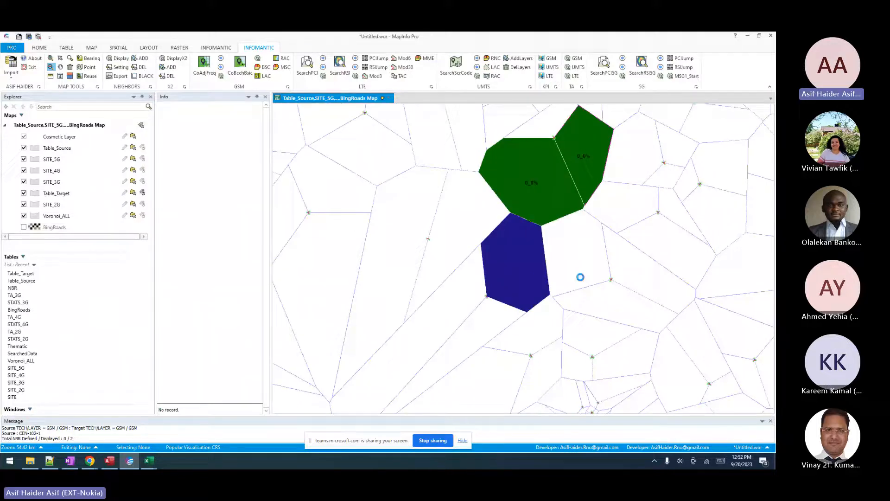
{"action": "key", "text": "Right"}
{"action": "key", "text": "Up"}
{"action": "left_click", "coordinate": [536, 301]}
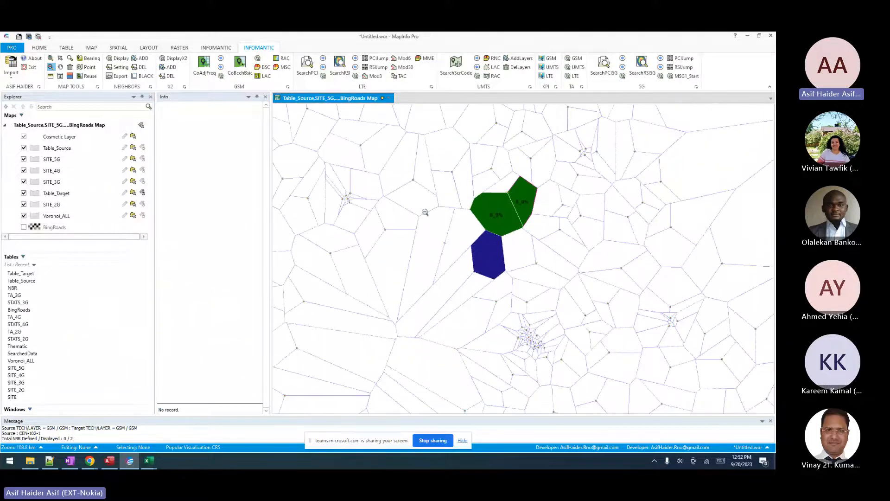
{"action": "left_click", "coordinate": [50, 58]}
{"action": "left_click_drag", "start_coordinate": [435, 153], "coordinate": [615, 341]}
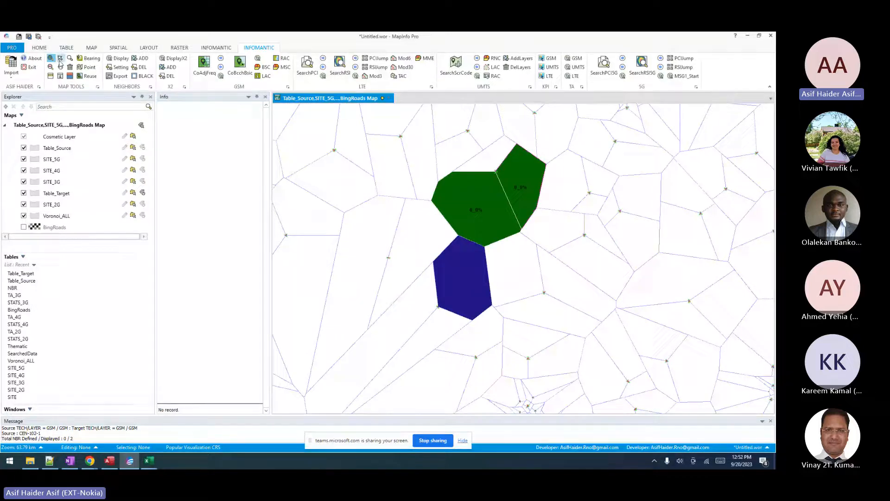
{"action": "left_click", "coordinate": [113, 59]}
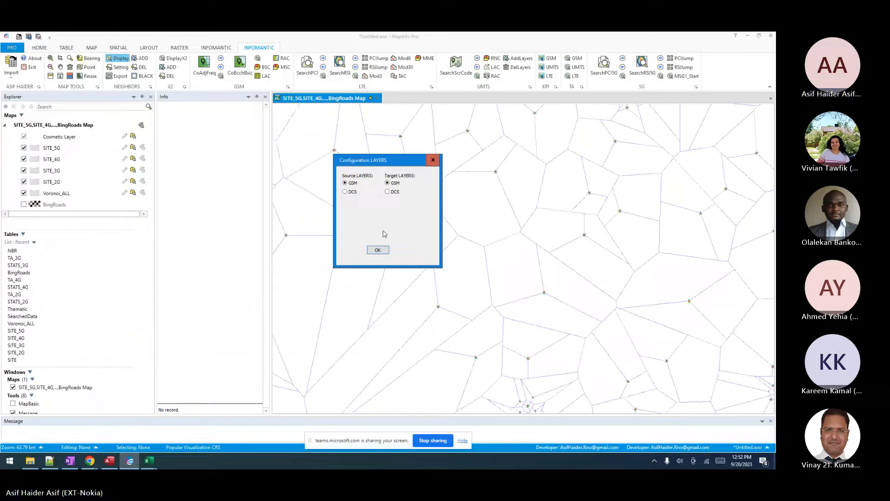
{"action": "key", "text": "Return"}
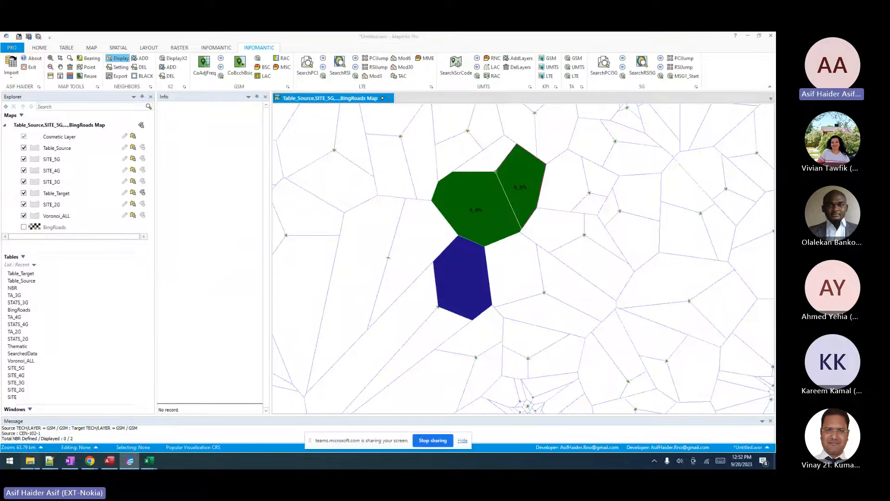
Switch to the NBR - 2G.txt workbook in Excel and fit all column widths to their contents.
{"action": "key", "text": "alt+Tab"}
{"action": "left_click_drag", "start_coordinate": [197, 356], "coordinate": [160, 386]}
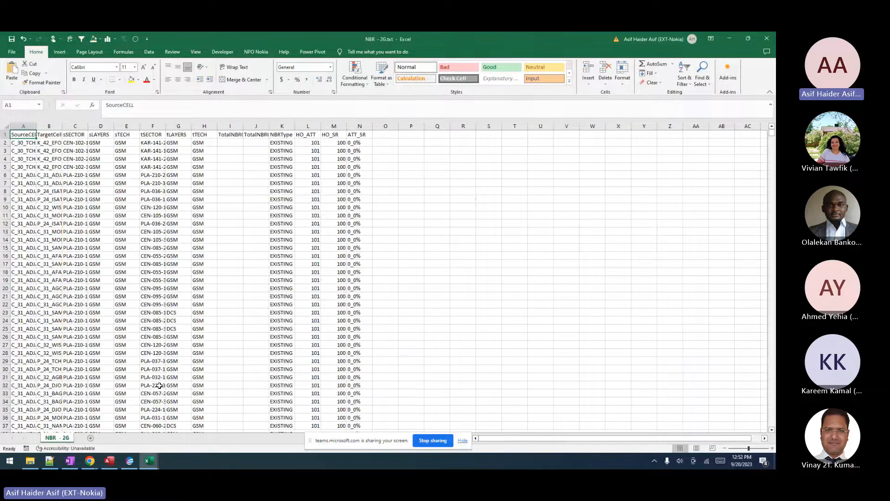
{"action": "left_click", "coordinate": [6, 127]}
{"action": "double_click", "coordinate": [36, 126]}
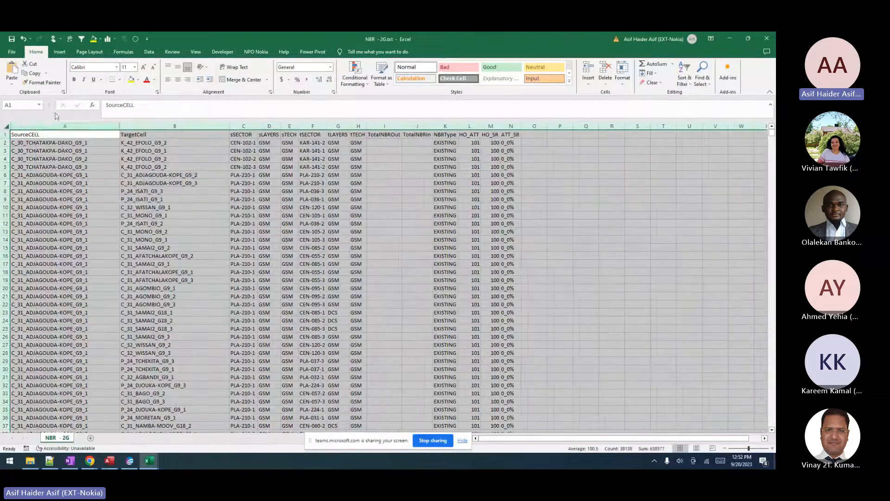
Review the NBR - 2G columns from SourceCELL to TotalNBRIn, plus HO_ATT, HO_SR and ATT_SR.
{"action": "left_click_drag", "start_coordinate": [37, 127], "coordinate": [417, 230]}
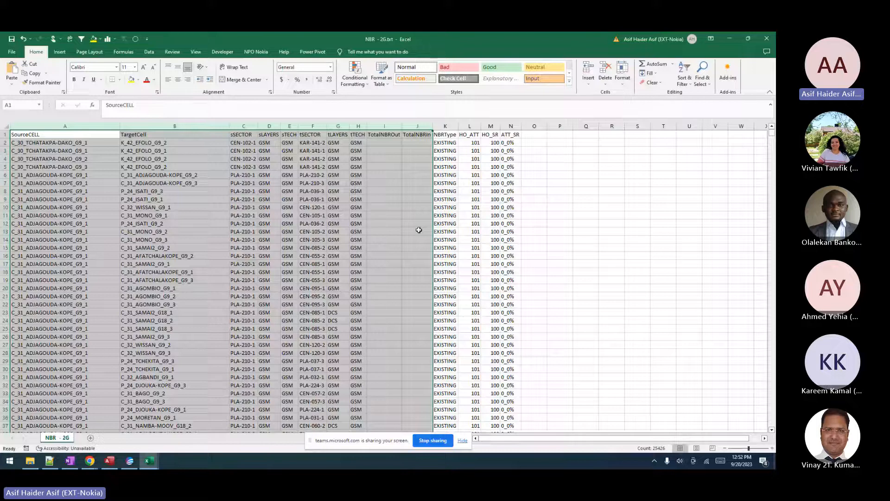
{"action": "left_click", "coordinate": [490, 135]}
{"action": "key", "text": "Right"}
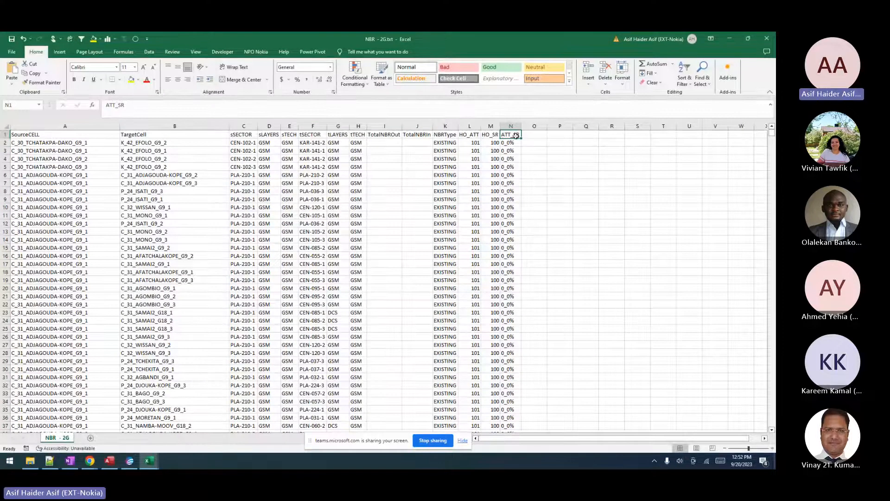
{"action": "left_click", "coordinate": [468, 142]}
{"action": "left_click", "coordinate": [494, 142]}
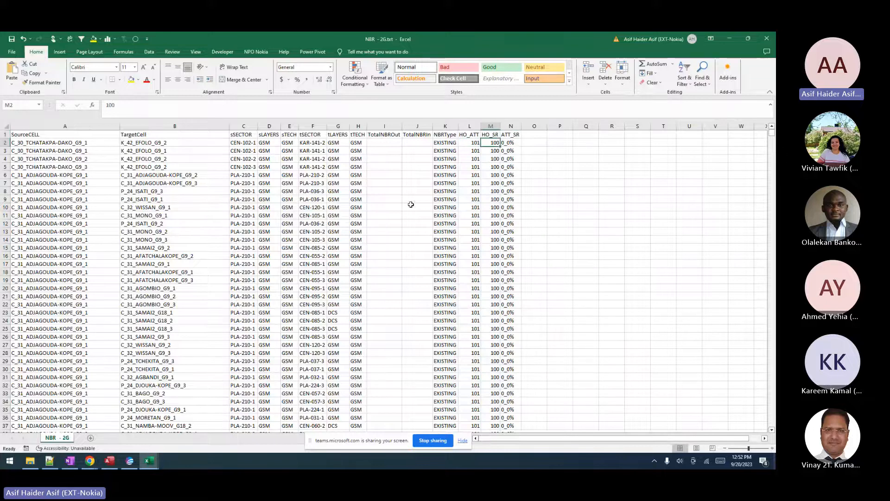
{"action": "left_click", "coordinate": [492, 126]}
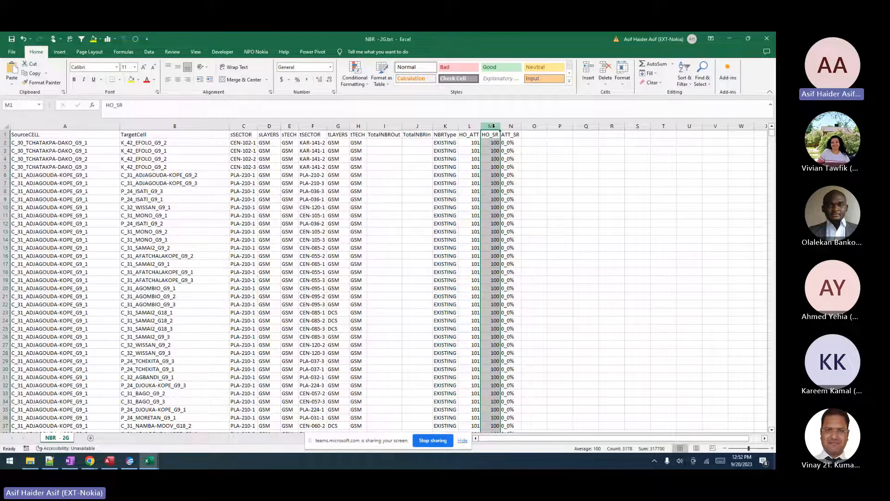
Switch to MapInfo and display the GSM-to-GSM neighbours of cell KAR-141-2, directly north of the TCHATAKPA-DAKO cell.
{"action": "key", "text": "alt+Tab"}
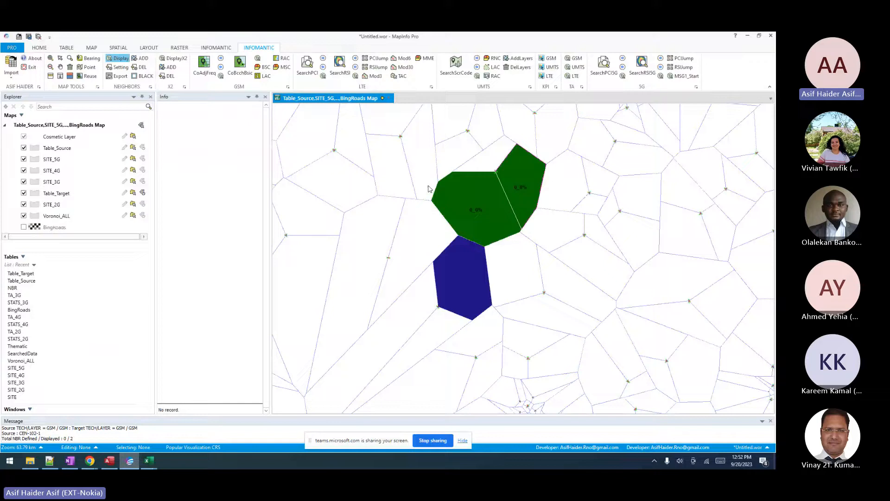
{"action": "left_click", "coordinate": [475, 212]}
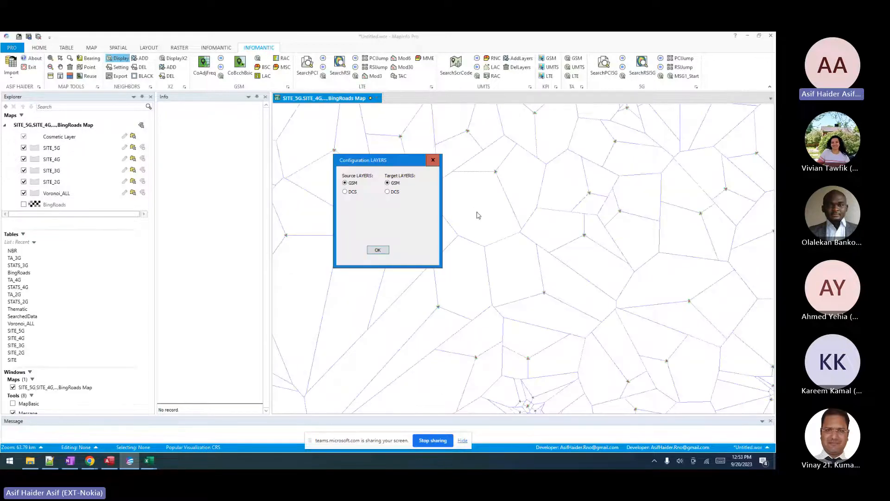
{"action": "left_click", "coordinate": [378, 250]}
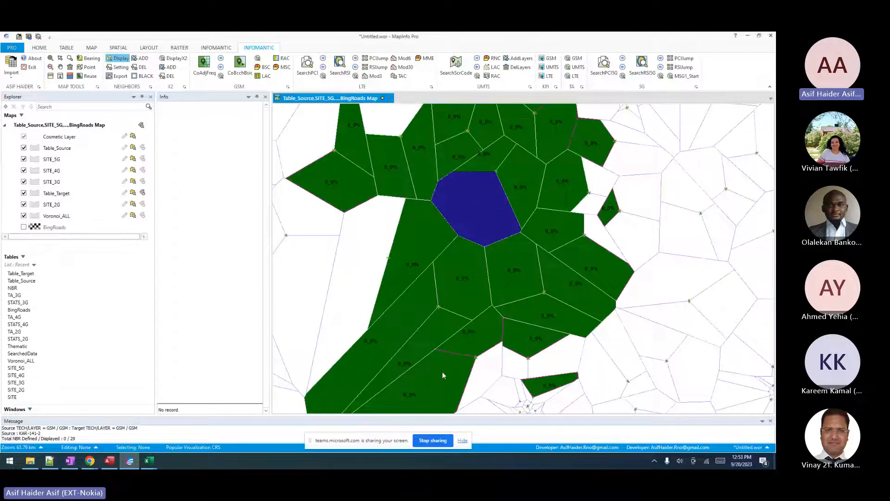
Switch to the NBR - 2G.txt workbook in Excel and check the first HO_SR entry.
{"action": "left_click", "coordinate": [149, 460]}
{"action": "left_click", "coordinate": [225, 424]}
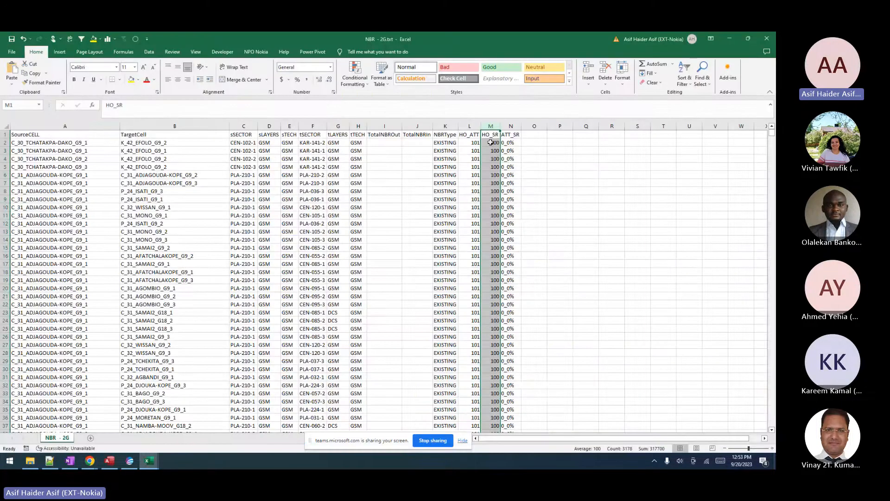
{"action": "left_click", "coordinate": [492, 143]}
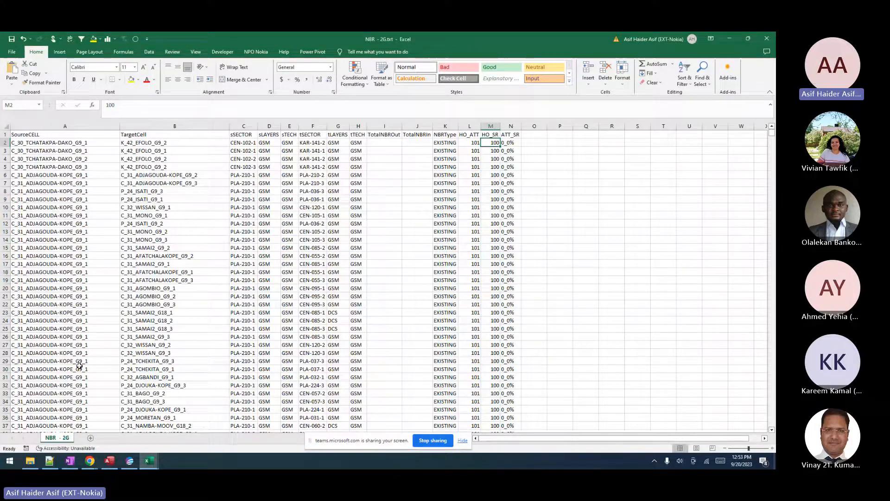
Switch to MapInfo, open the SITE_3G info for the EFOLO site and copy its cell name K_42_EFOLO_U9_F1_2.
{"action": "key", "text": "alt+Tab"}
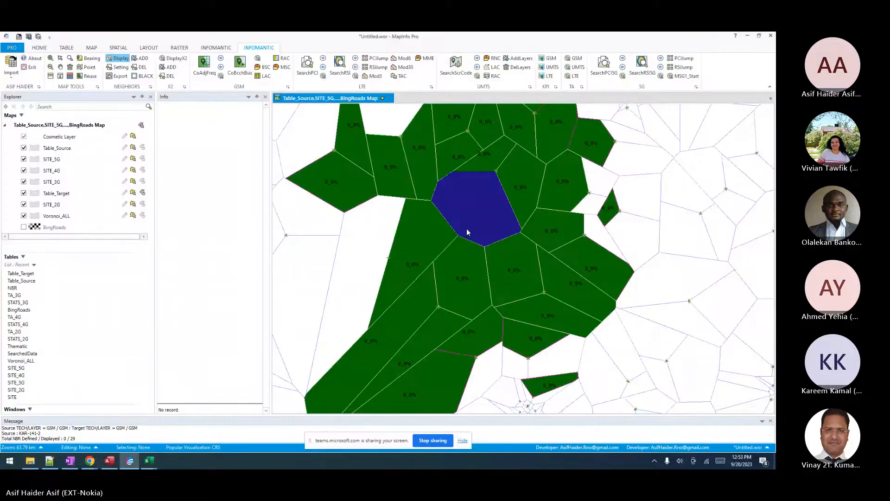
{"action": "left_click", "coordinate": [60, 76]}
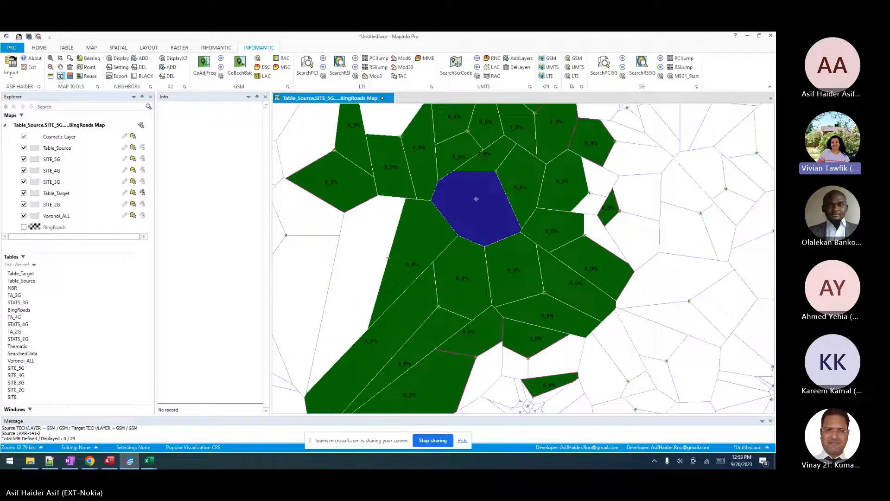
{"action": "mouse_move", "coordinate": [476, 199]}
{"action": "left_click", "coordinate": [495, 172]}
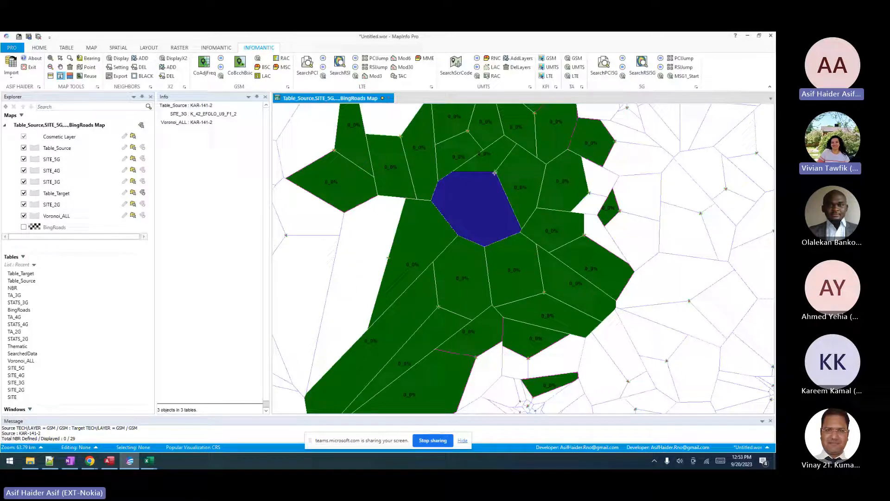
{"action": "left_click", "coordinate": [212, 115]}
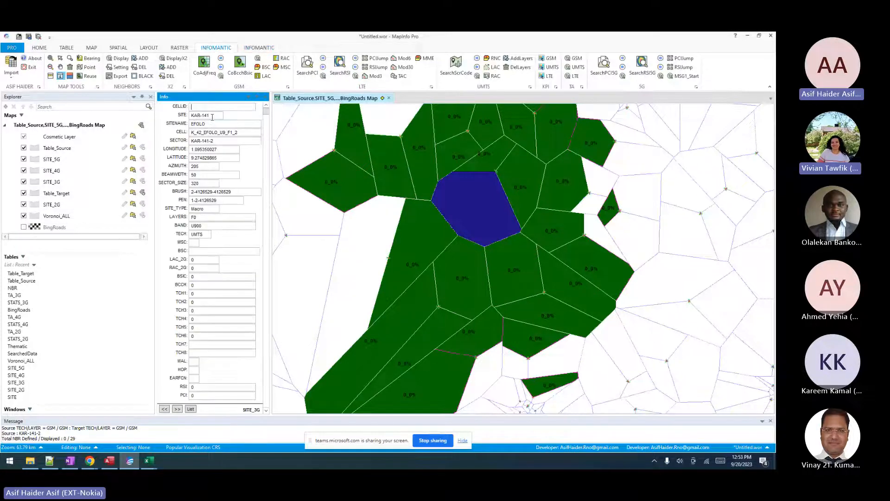
{"action": "left_click_drag", "start_coordinate": [243, 134], "coordinate": [174, 135]}
{"action": "key", "text": "ctrl+c"}
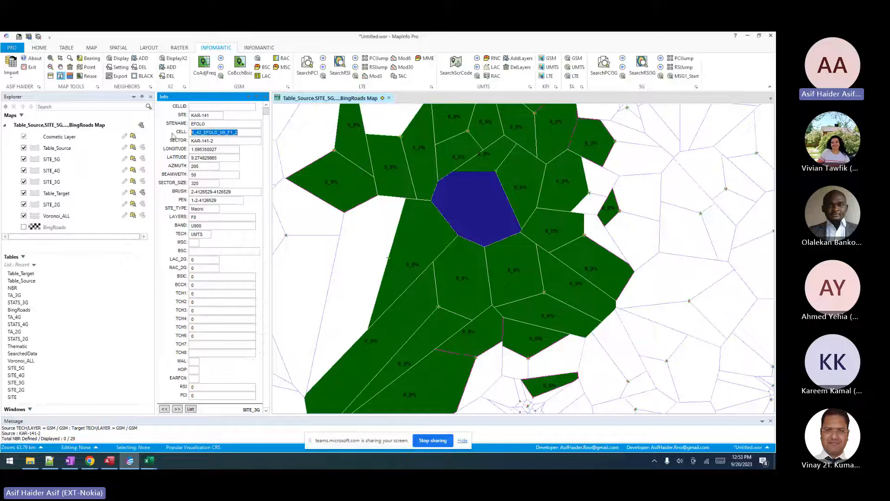
Switch to the NBR - 2G.txt workbook in Excel, enable filtering and filter SourceCELL by K_42_EFOLO_.
{"action": "mouse_move", "coordinate": [149, 460]}
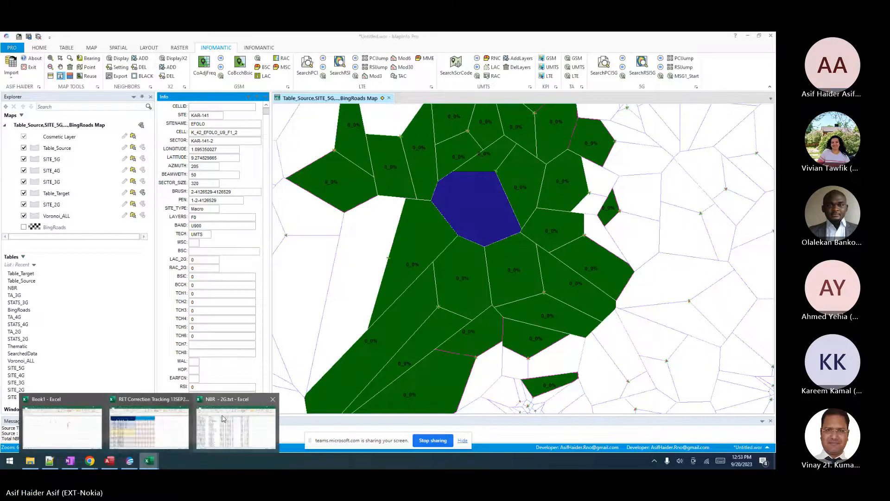
{"action": "left_click", "coordinate": [63, 420]}
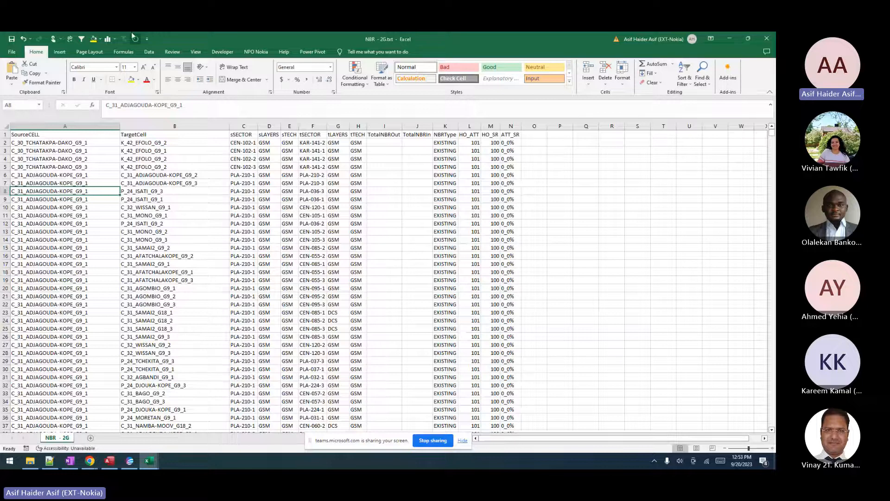
{"action": "left_click", "coordinate": [147, 52]}
{"action": "left_click", "coordinate": [267, 73]}
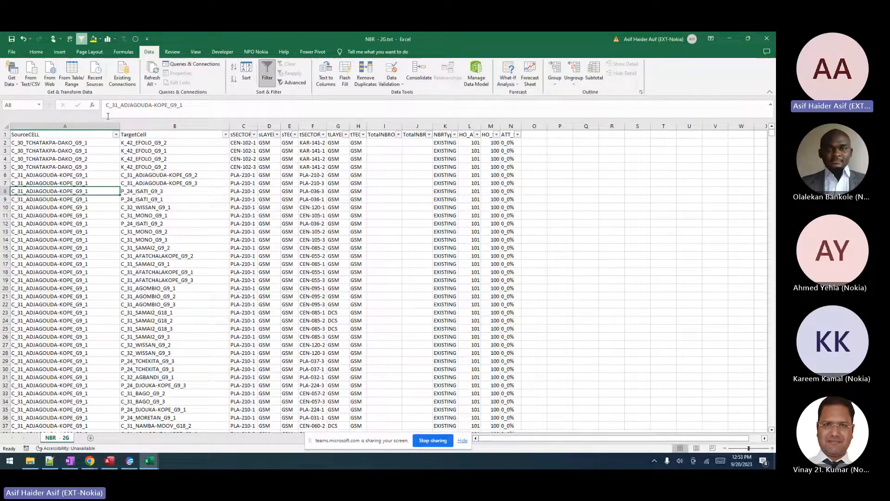
{"action": "left_click", "coordinate": [116, 135]}
{"action": "left_click", "coordinate": [53, 214]}
{"action": "key", "text": "ctrl+v"}
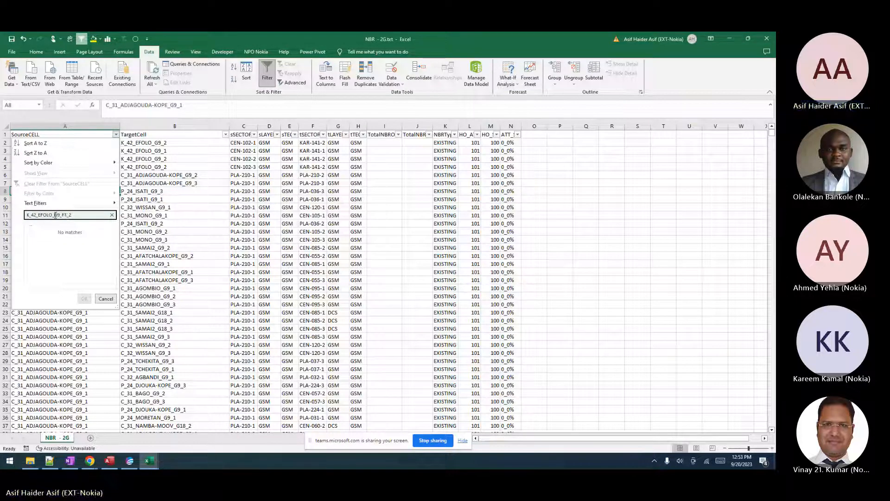
{"action": "left_click_drag", "start_coordinate": [55, 214], "coordinate": [74, 215]}
{"action": "key", "text": "BackSpace"}
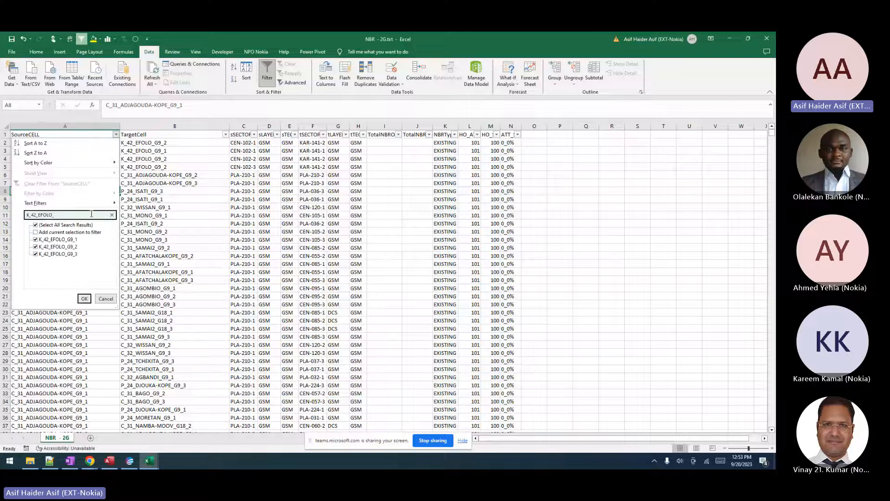
{"action": "key", "text": "Return"}
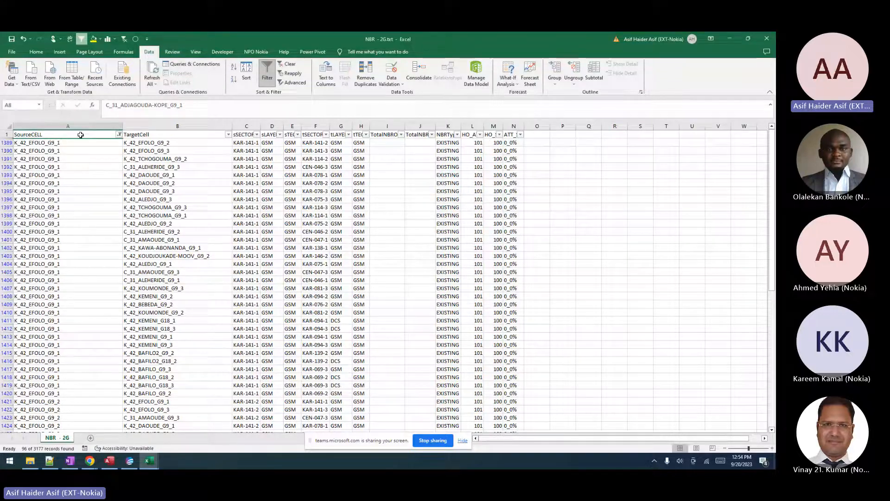
Filter the sSECTOR column to KAR-141-1 only, excluding KAR-141-2 and KAR-141-3.
{"action": "left_click", "coordinate": [257, 135]}
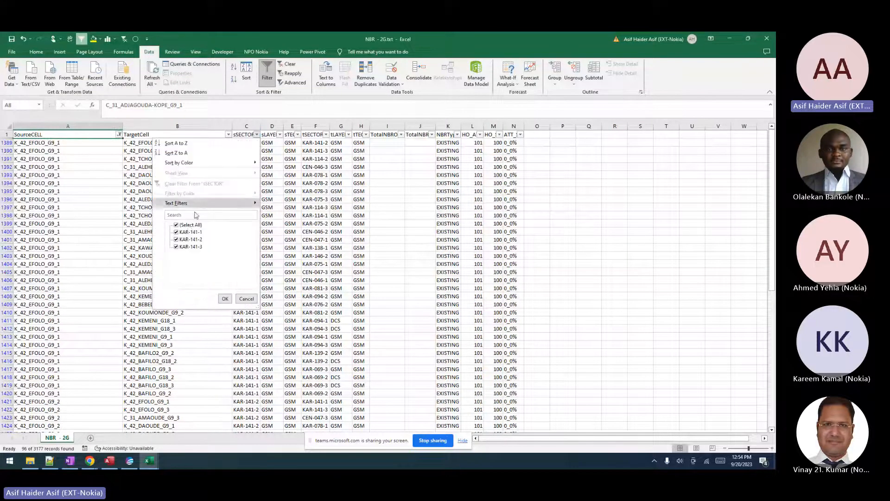
{"action": "left_click", "coordinate": [190, 239]}
{"action": "left_click", "coordinate": [184, 248]}
{"action": "key", "text": "Return"}
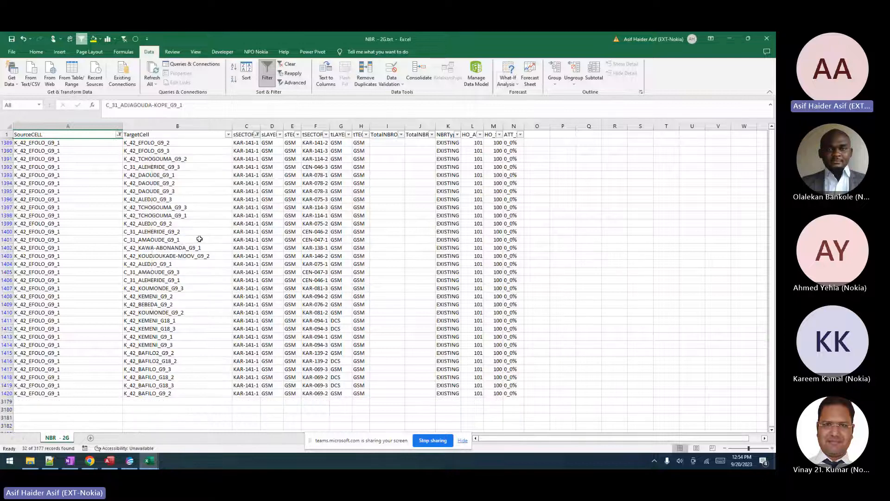
Set HO_SR for the first five filtered K_42_EFOLO_G9_1 neighbour rows to 10, 50, 60, 80 and 90.
{"action": "left_click", "coordinate": [496, 143]}
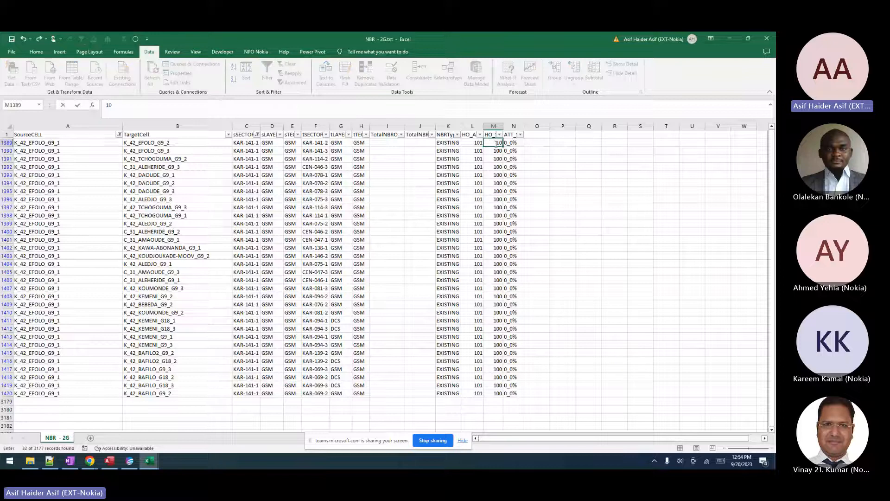
{"action": "key", "text": "Down"}
{"action": "type", "text": "50"}
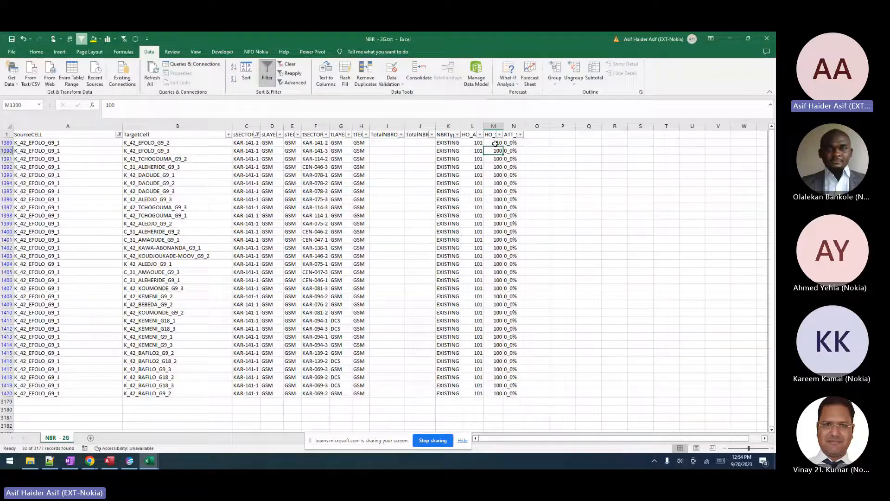
{"action": "key", "text": "Return"}
{"action": "type", "text": "60"}
{"action": "key", "text": "Return"}
{"action": "type", "text": "80"}
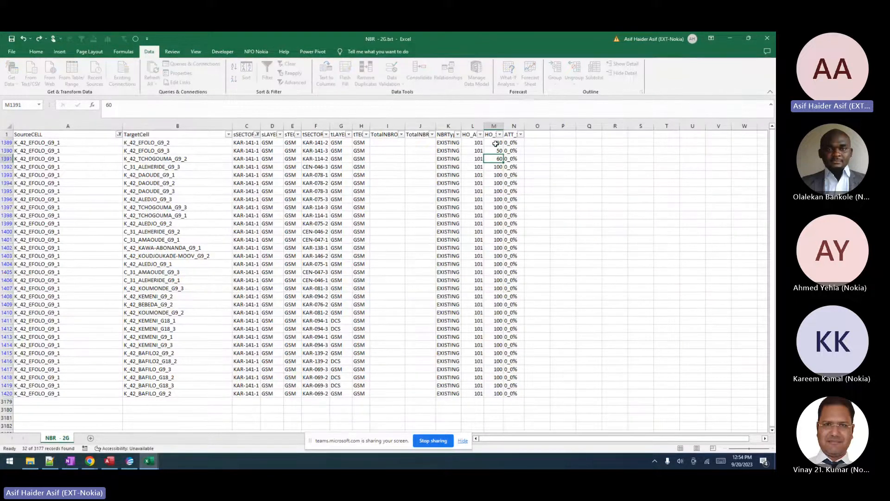
{"action": "key", "text": "Return"}
{"action": "type", "text": "90"}
{"action": "key", "text": "Return"}
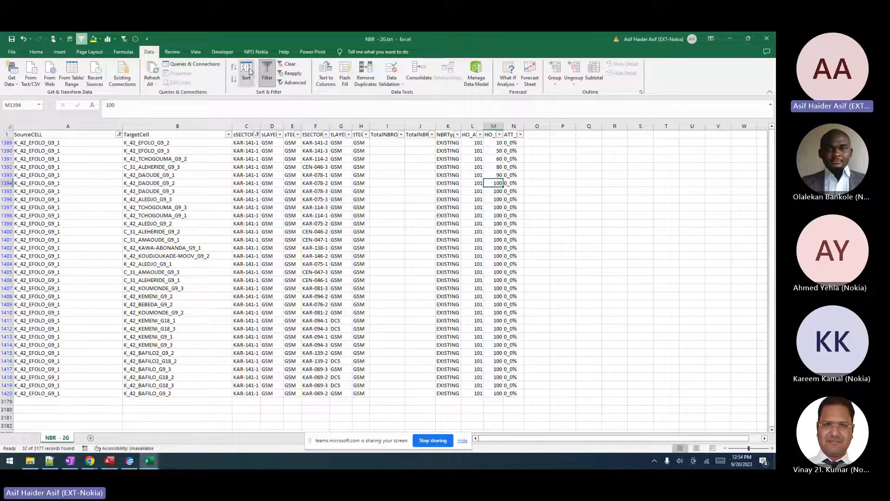
Enter a formula in ATT_SR cell N1389 joining L1389 and M1389 with an underscore.
{"action": "left_click", "coordinate": [508, 144]}
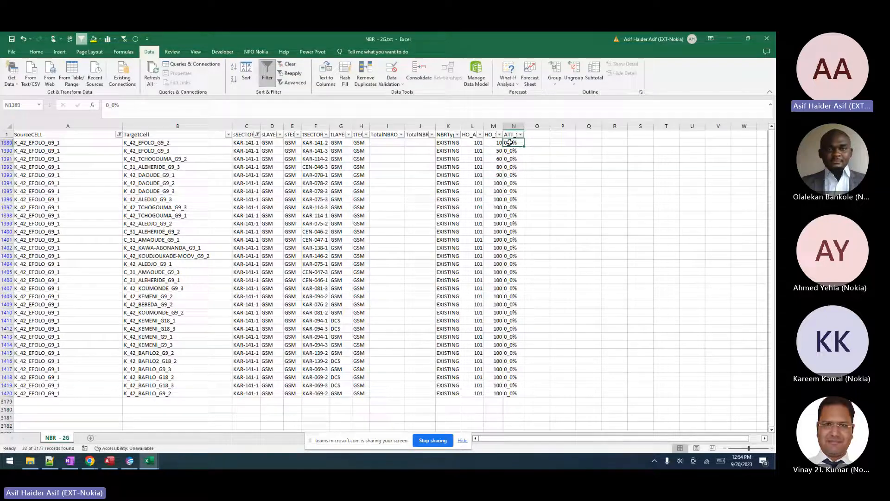
{"action": "type", "text": "="}
{"action": "left_click", "coordinate": [472, 143]}
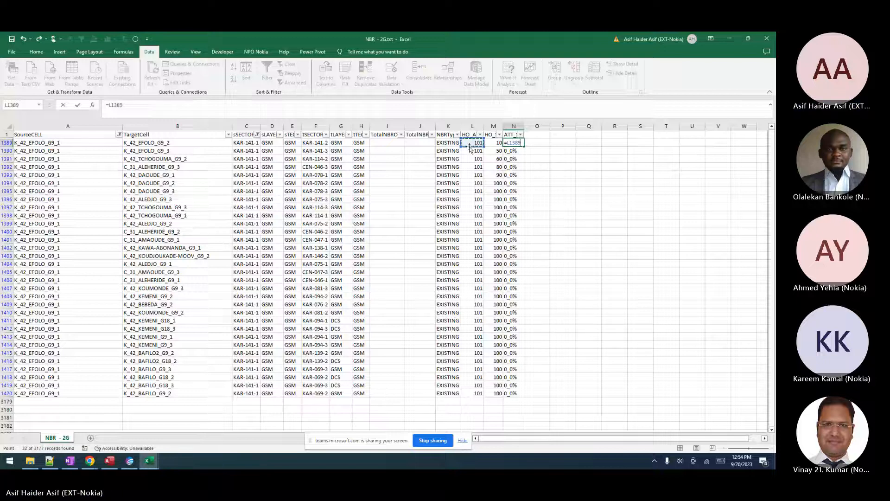
{"action": "type", "text": "&\"_\"&"}
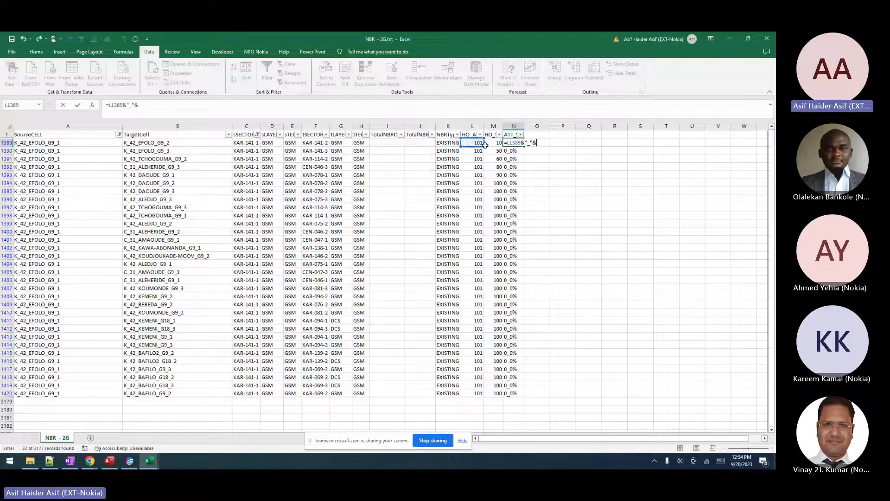
{"action": "left_click", "coordinate": [492, 144]}
{"action": "key", "text": "ctrl+Return"}
Copy the ATT_SR formula from N1389 into the four rows below, N1390 to N1393.
{"action": "key", "text": "ctrl+c"}
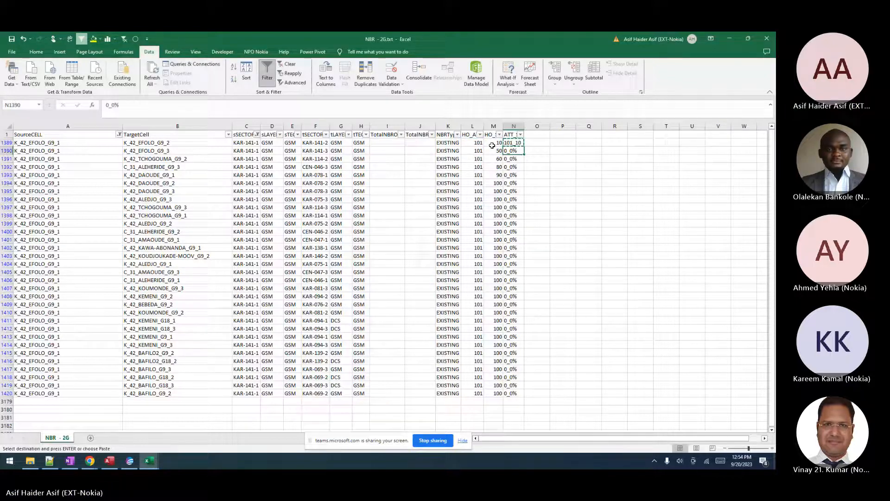
{"action": "key", "text": "Down"}
{"action": "key", "text": "ctrl+v"}
{"action": "key", "text": "Down"}
{"action": "key", "text": "ctrl+v"}
{"action": "key", "text": "Down"}
{"action": "key", "text": "ctrl+v"}
{"action": "key", "text": "Down"}
{"action": "key", "text": "ctrl+v"}
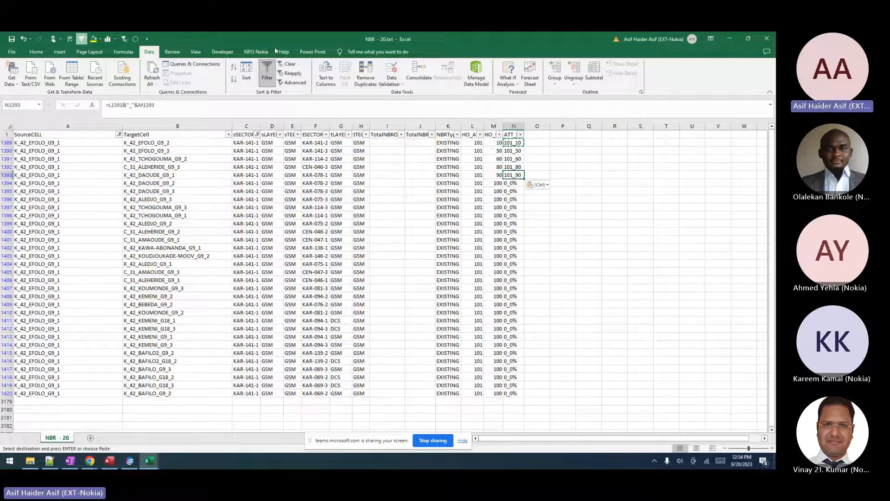
{"action": "key", "text": "Escape"}
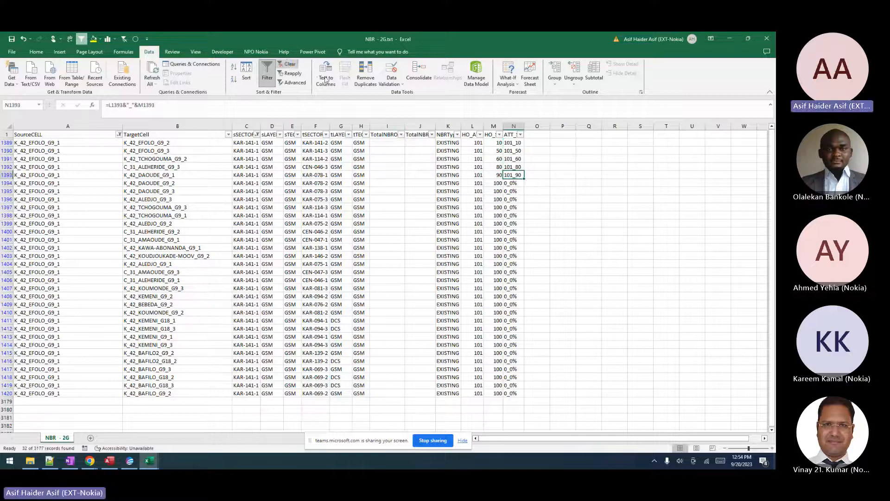
Clear the filters and paste the whole ATT_SR column over itself as values.
{"action": "left_click", "coordinate": [288, 64]}
{"action": "left_click", "coordinate": [511, 126]}
{"action": "key", "text": "ctrl+c"}
{"action": "right_click", "coordinate": [511, 127]}
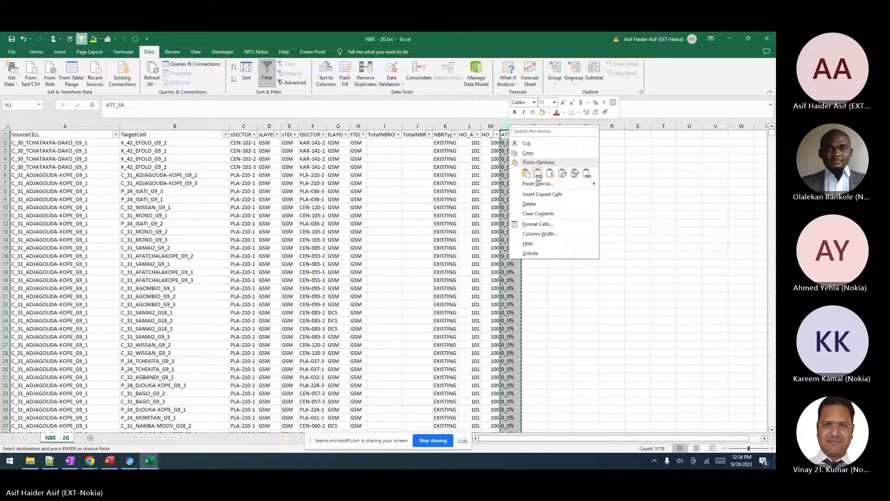
{"action": "left_click", "coordinate": [538, 175]}
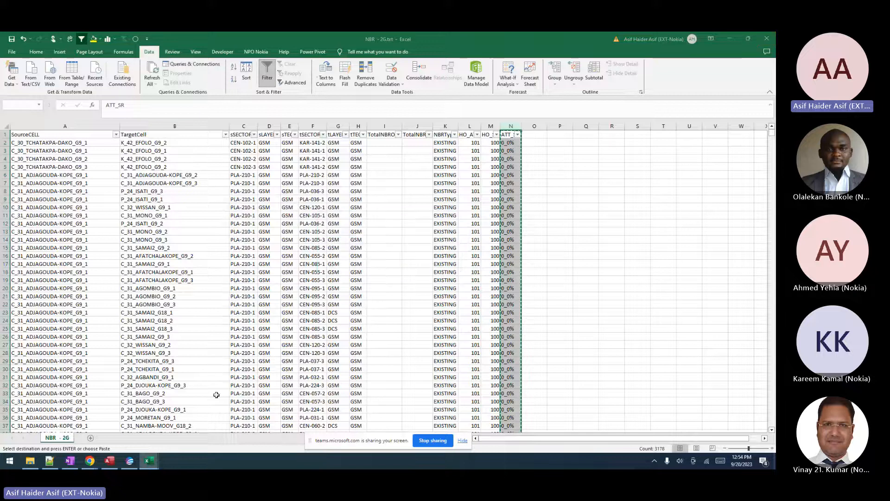
{"action": "key", "text": "n"}
Switch to MapInfo, clear the displayed neighbours and import the edited neighbour file again.
{"action": "left_click", "coordinate": [129, 461]}
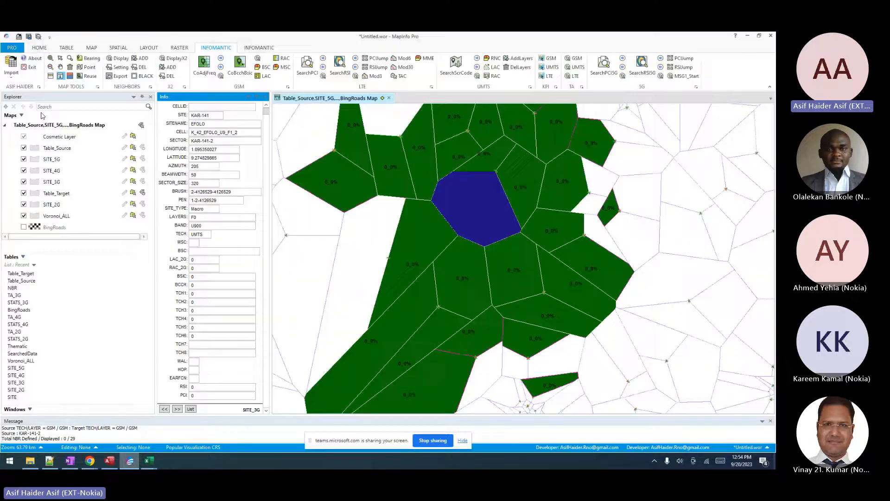
{"action": "left_click", "coordinate": [70, 67]}
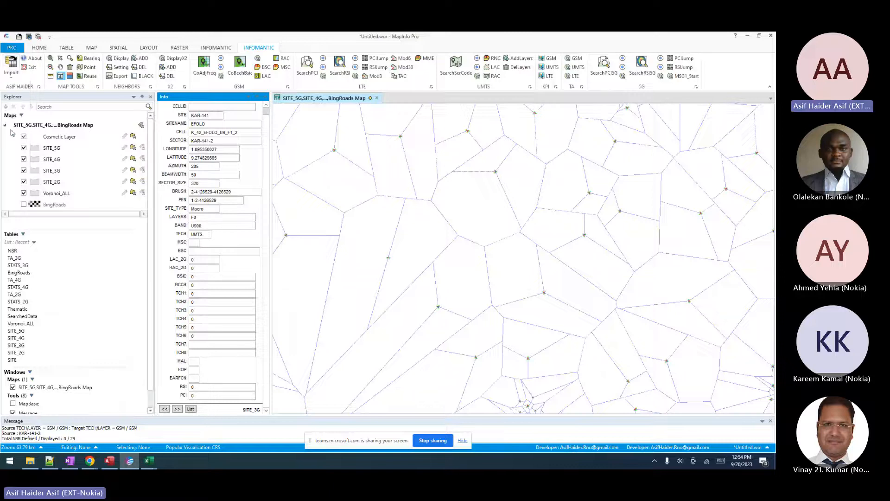
{"action": "double_click", "coordinate": [346, 155]}
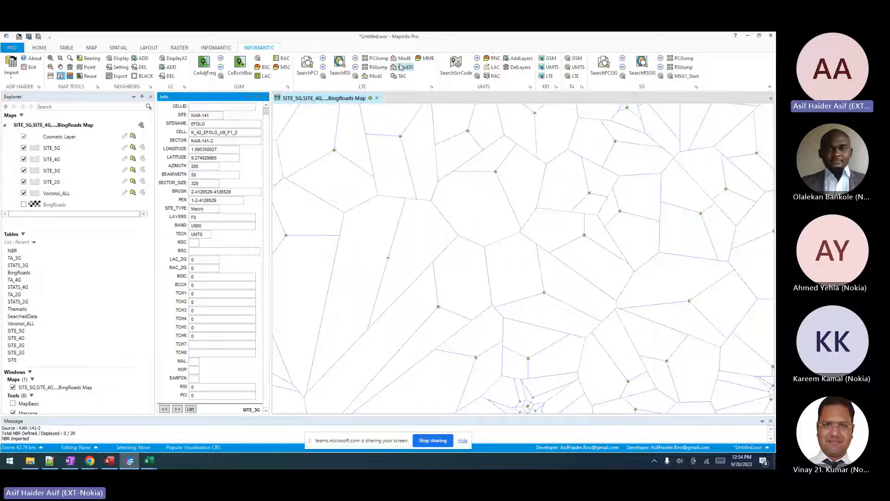
Display the GSM-to-GSM neighbours of EFOLO sector KAR-141-2 on the map.
{"action": "left_click", "coordinate": [119, 58]}
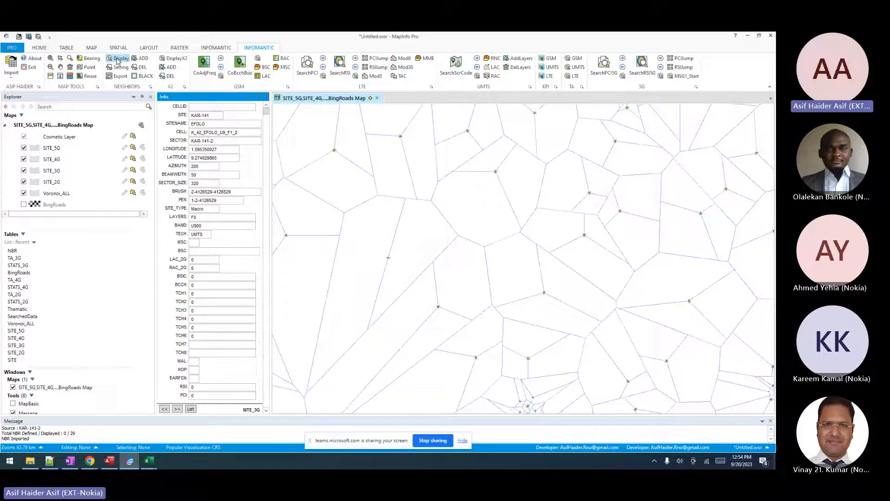
{"action": "key", "text": "Return"}
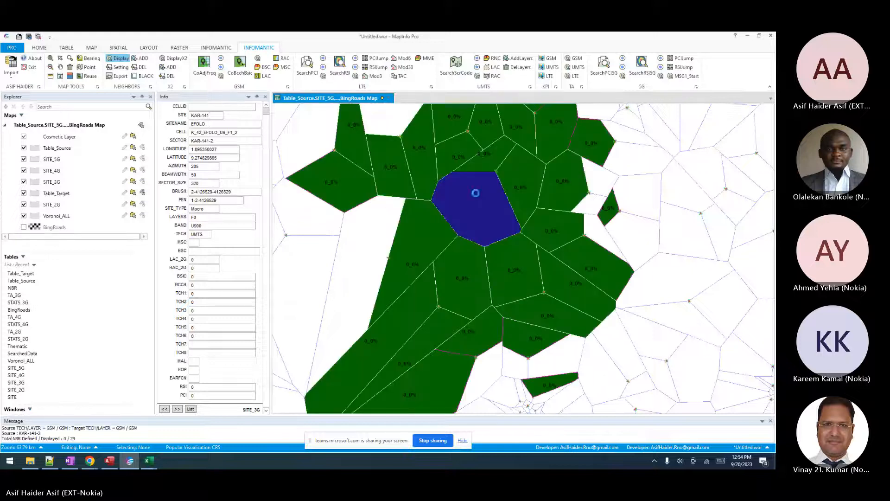
{"action": "key", "text": "Up"}
{"action": "key", "text": "Up"}
{"action": "key", "text": "Up"}
{"action": "key", "text": "Up"}
{"action": "key", "text": "Down"}
{"action": "key", "text": "Down"}
{"action": "key", "text": "Down"}
{"action": "key", "text": "Down"}
{"action": "key", "text": "Down"}
{"action": "key", "text": "Down"}
{"action": "key", "text": "Up"}
Display the GSM-to-DCS neighbours of sector KAR-141-2 and zoom the map out to about 127.6 km.
{"action": "left_click", "coordinate": [482, 185]}
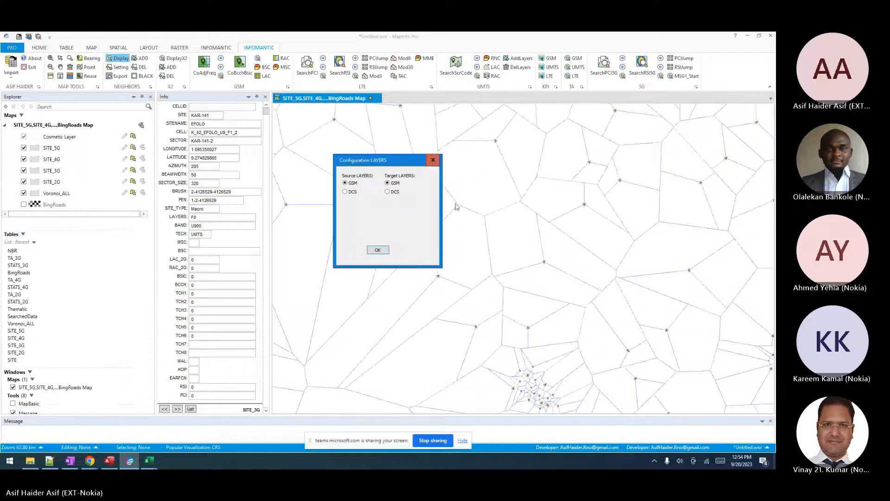
{"action": "key", "text": "Return"}
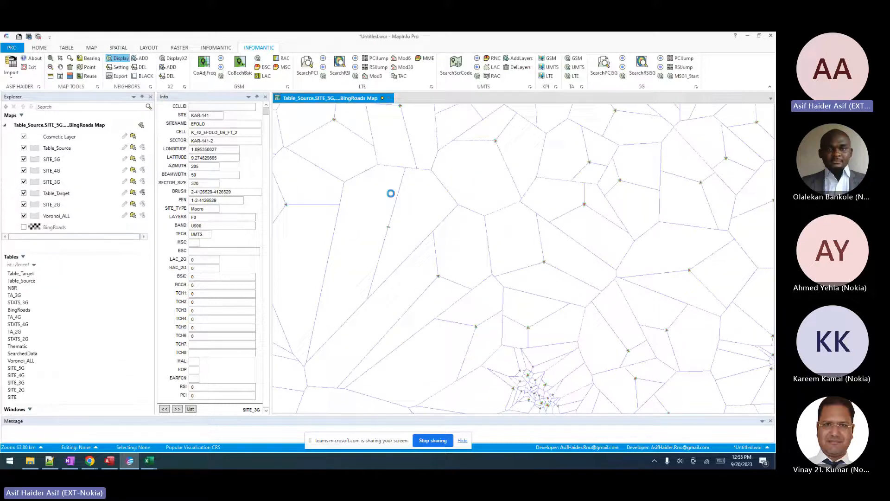
{"action": "key", "text": "Up"}
{"action": "key", "text": "Up"}
{"action": "key", "text": "Up"}
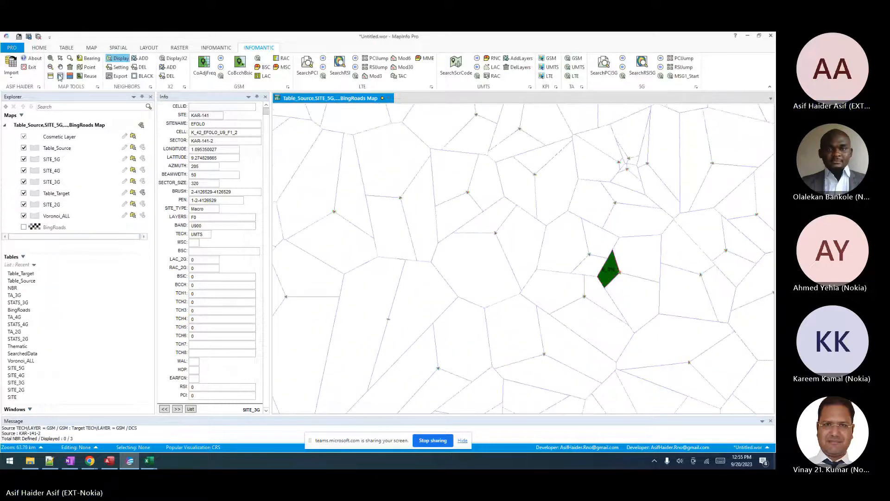
{"action": "left_click", "coordinate": [50, 67]}
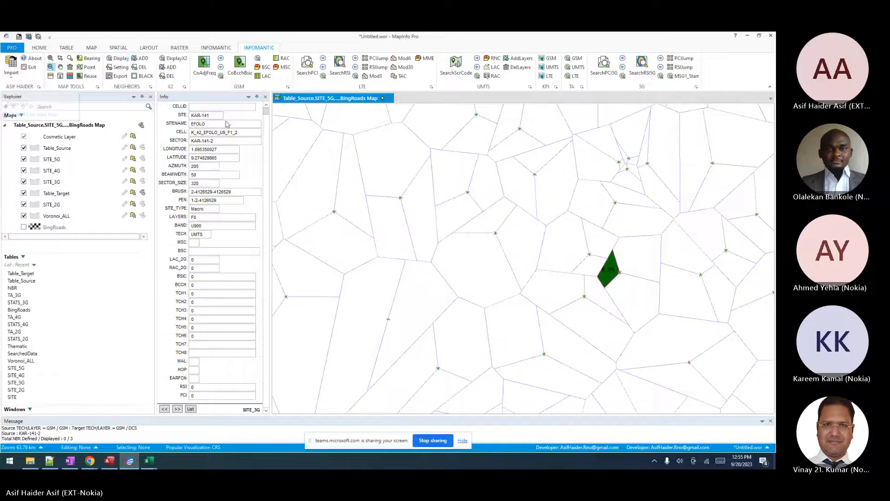
{"action": "left_click", "coordinate": [537, 237]}
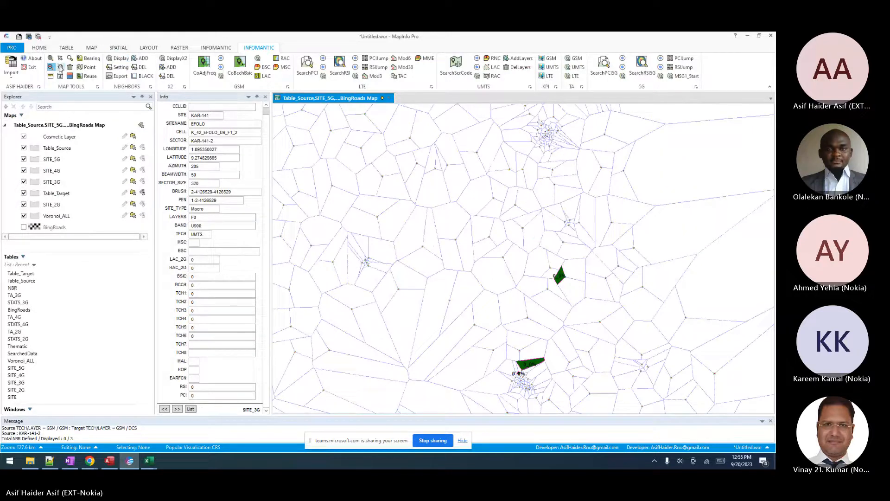
Display the neighbours of source sector KAR-138-2 and the GSM-to-DCS neighbours of sector KAR-141-2.
{"action": "left_click", "coordinate": [114, 59]}
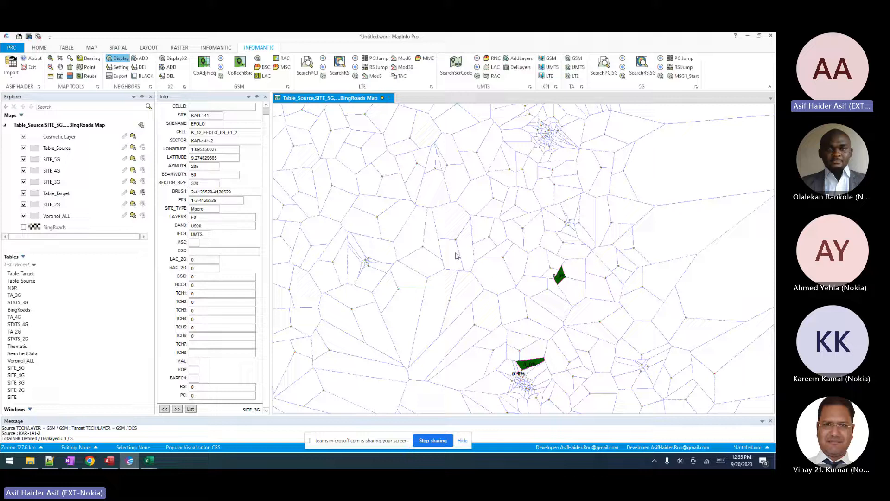
{"action": "left_click", "coordinate": [488, 267]}
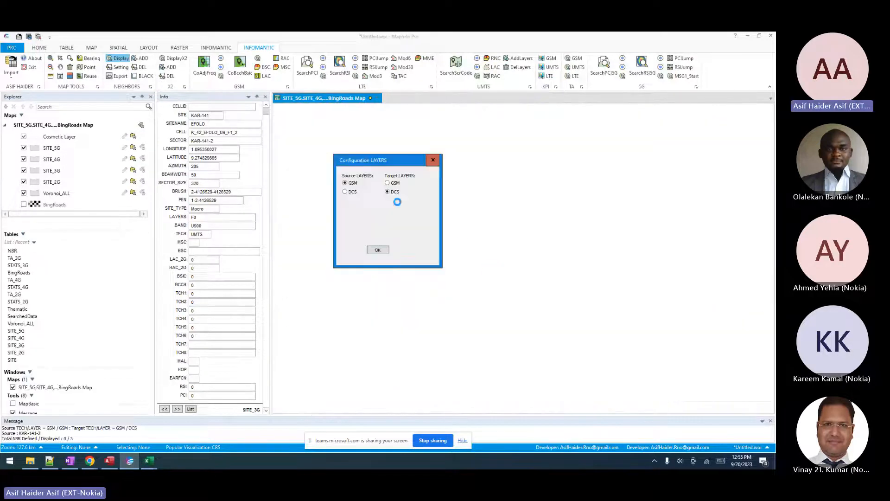
{"action": "left_click", "coordinate": [392, 184]}
{"action": "left_click", "coordinate": [378, 250]}
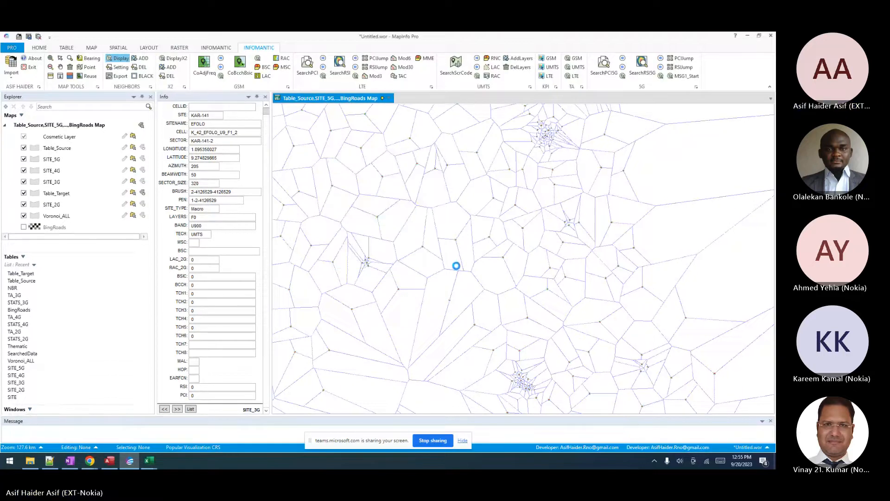
{"action": "left_click", "coordinate": [456, 268]}
{"action": "key", "text": "Return"}
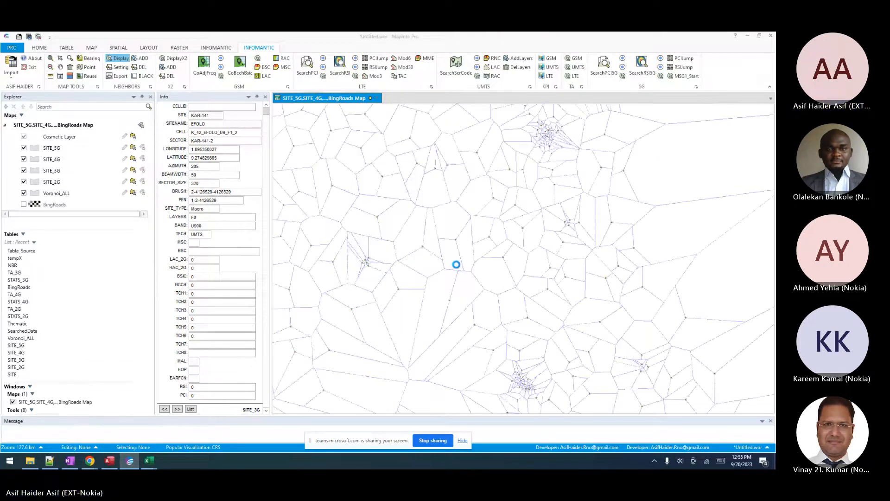
{"action": "left_click", "coordinate": [457, 268]}
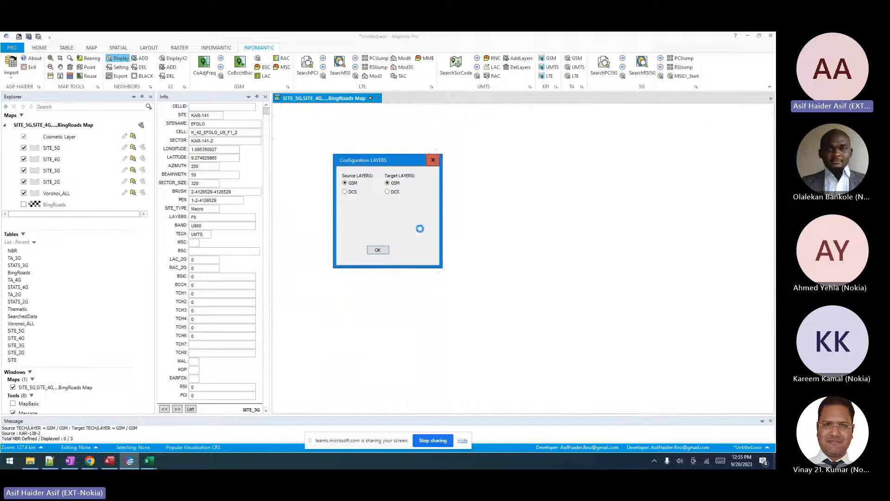
{"action": "key", "text": "Return"}
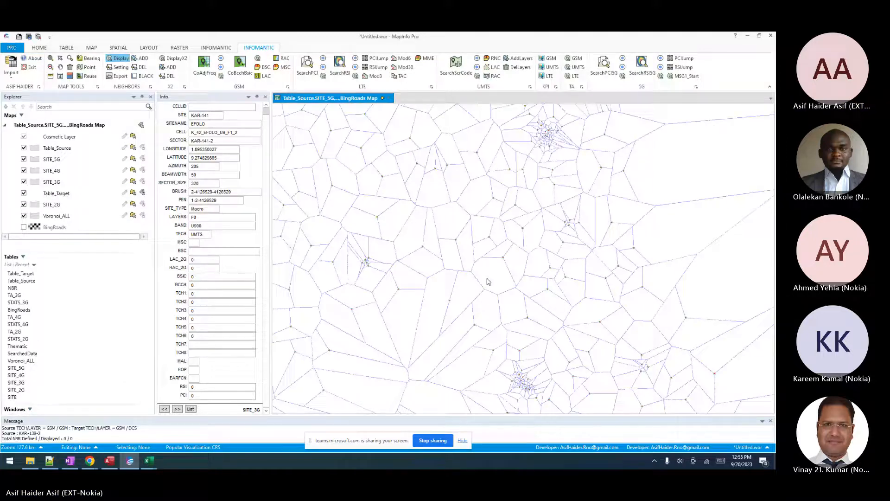
{"action": "left_click", "coordinate": [492, 268]}
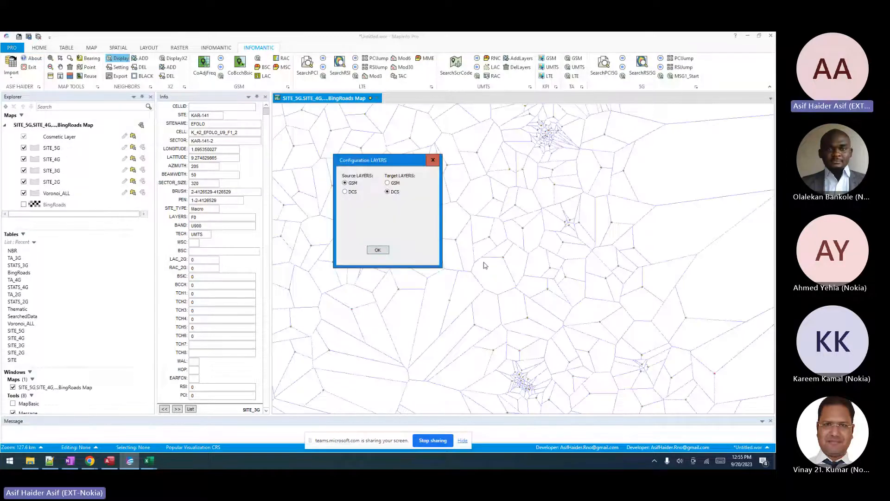
{"action": "left_click", "coordinate": [377, 250]}
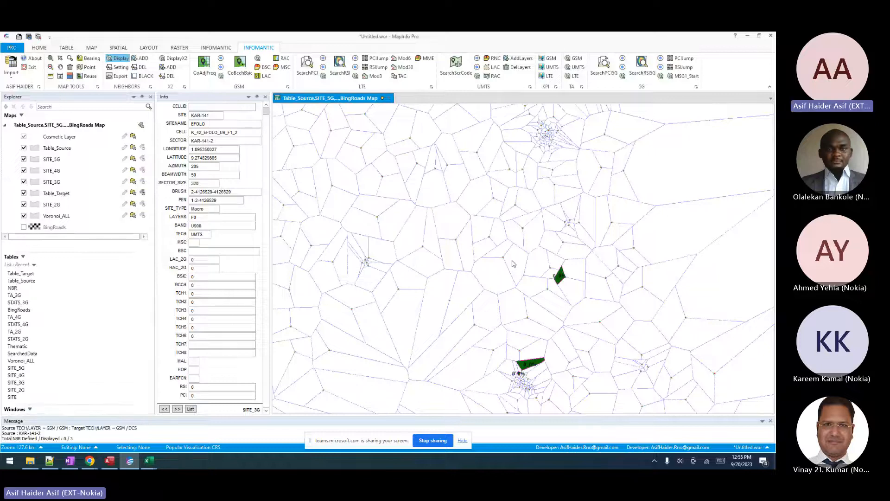
Display the GSM-to-GSM neighbours of sector KAR-141-1 and zoom in on the coloured cells.
{"action": "left_click", "coordinate": [512, 261]}
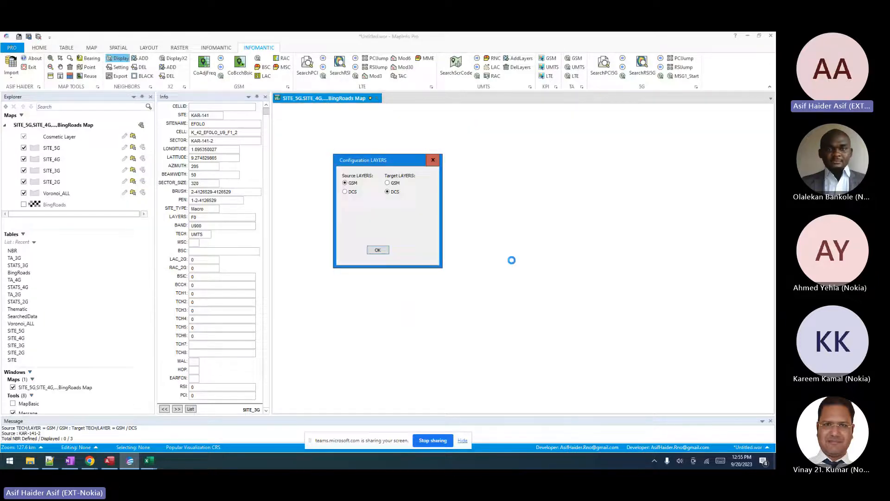
{"action": "left_click", "coordinate": [389, 184]}
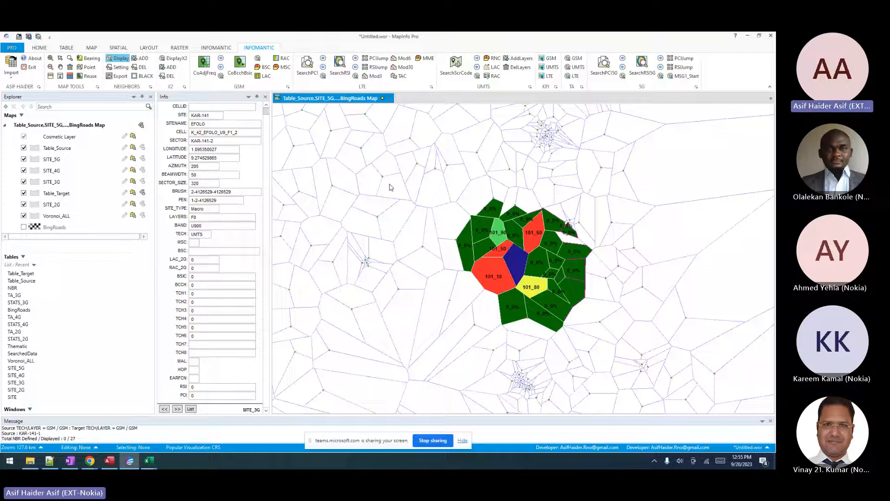
{"action": "left_click", "coordinate": [51, 58]}
{"action": "left_click_drag", "start_coordinate": [398, 187], "coordinate": [569, 343]}
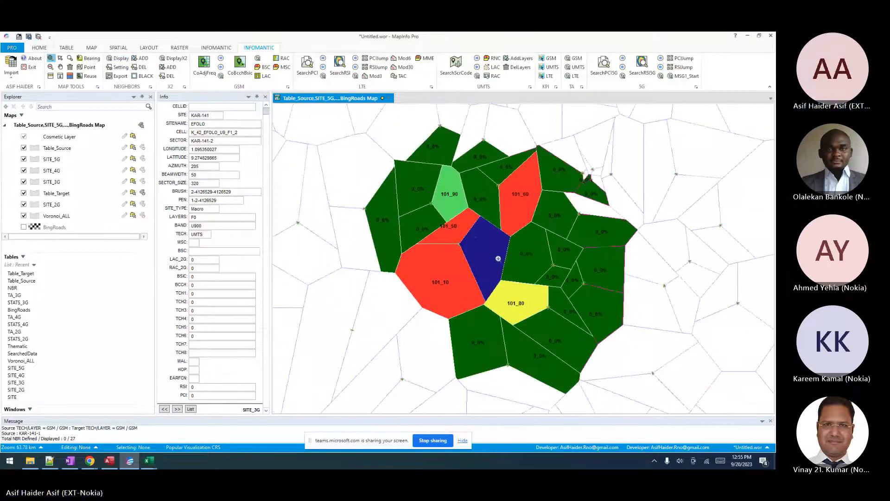
Clear the displayed neighbours from the map and display the GSM-to-GSM neighbours of sector KAR-141-1 again.
{"action": "left_click", "coordinate": [70, 67]}
{"action": "left_click", "coordinate": [119, 58]}
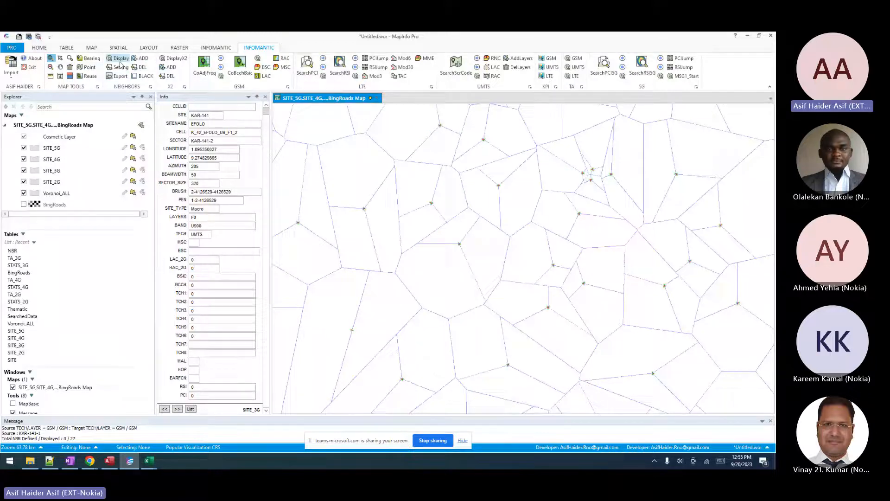
{"action": "left_click", "coordinate": [496, 263]}
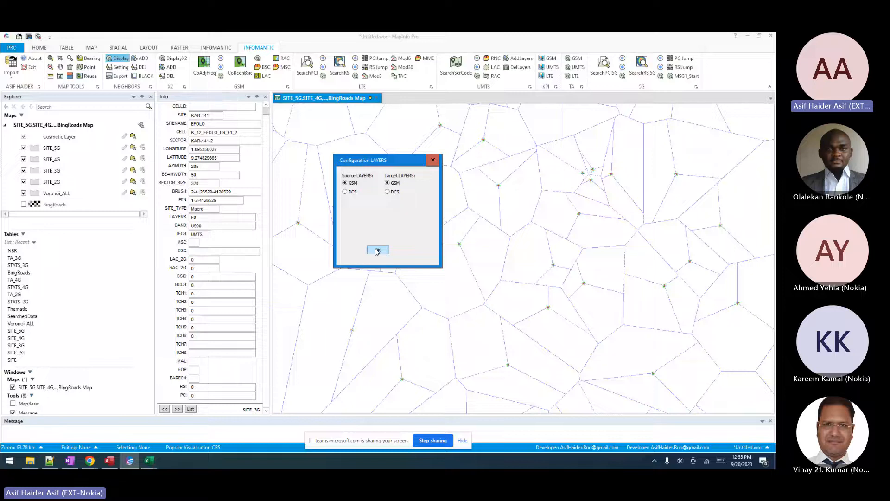
{"action": "left_click", "coordinate": [378, 250]}
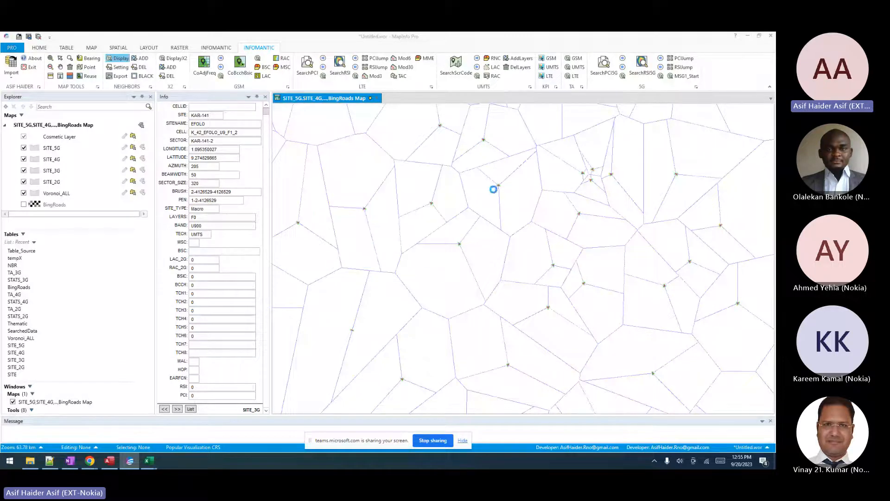
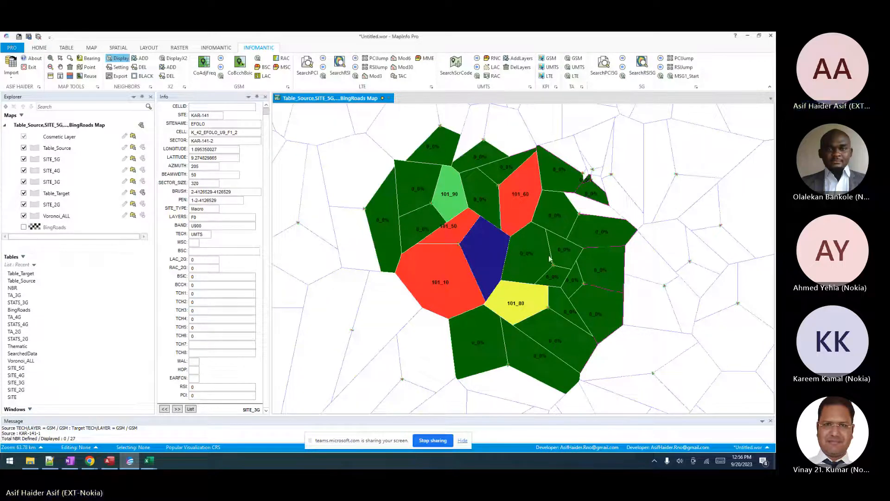
Display the GSM-to-GSM neighbours of sector KAR-094-2 and then those of sector KAR-141-1.
{"action": "left_click", "coordinate": [583, 285]}
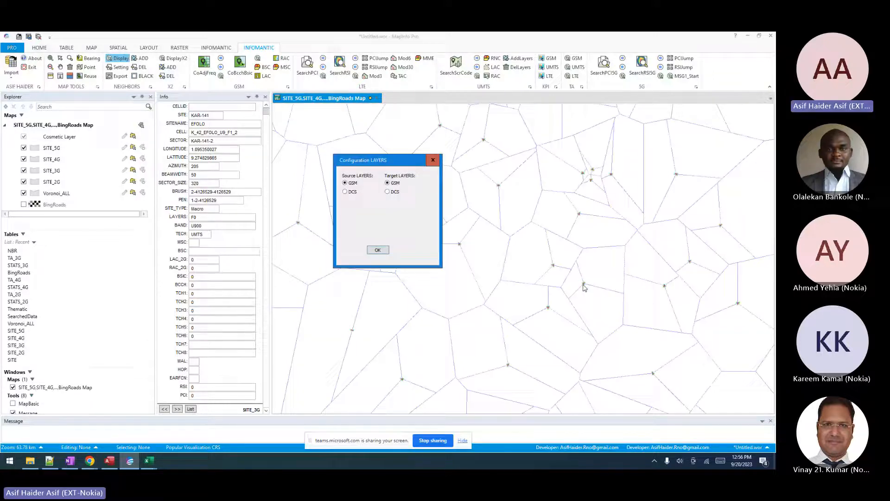
{"action": "left_click", "coordinate": [377, 251]}
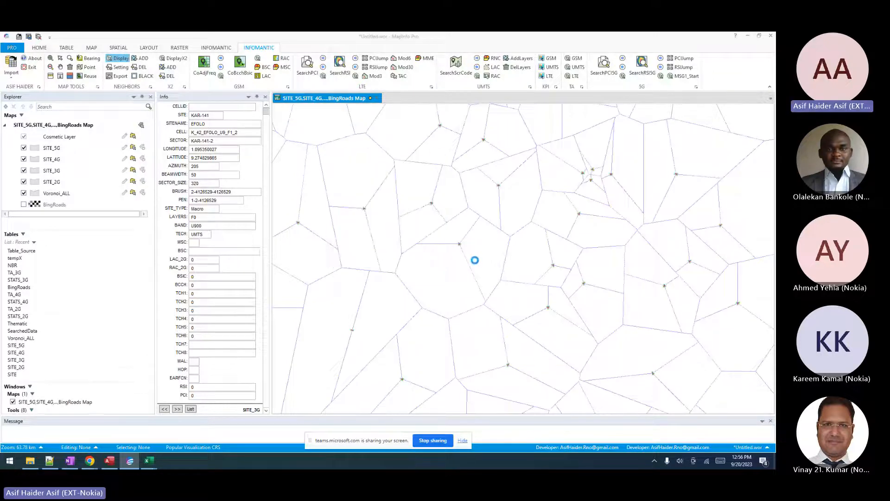
{"action": "left_click", "coordinate": [477, 263]}
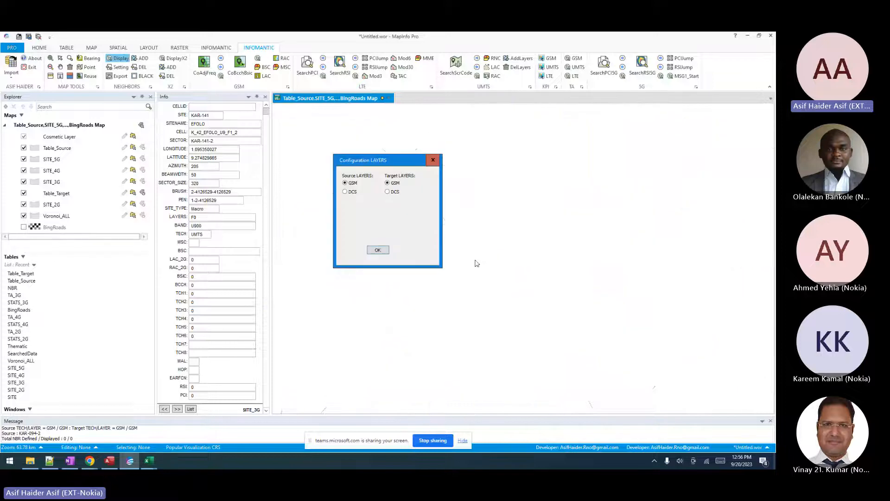
{"action": "left_click", "coordinate": [375, 250]}
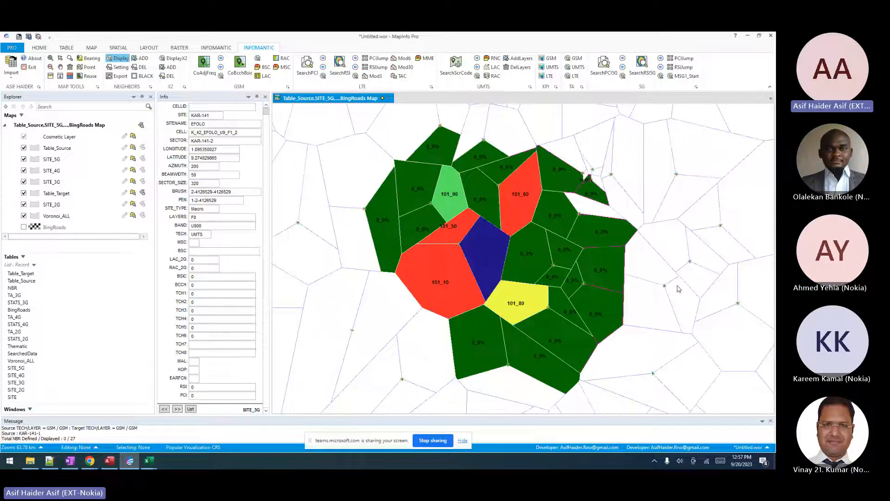
Display the GSM-to-GSM neighbours of sectors CEN-048-1 and KAR-069-2 in turn, ending with sector KAR-141-1.
{"action": "left_click", "coordinate": [664, 281]}
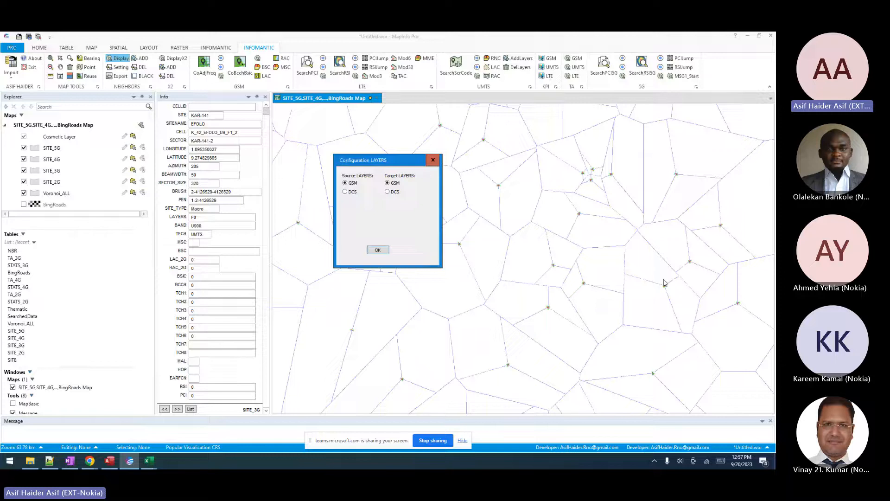
{"action": "key", "text": "Return"}
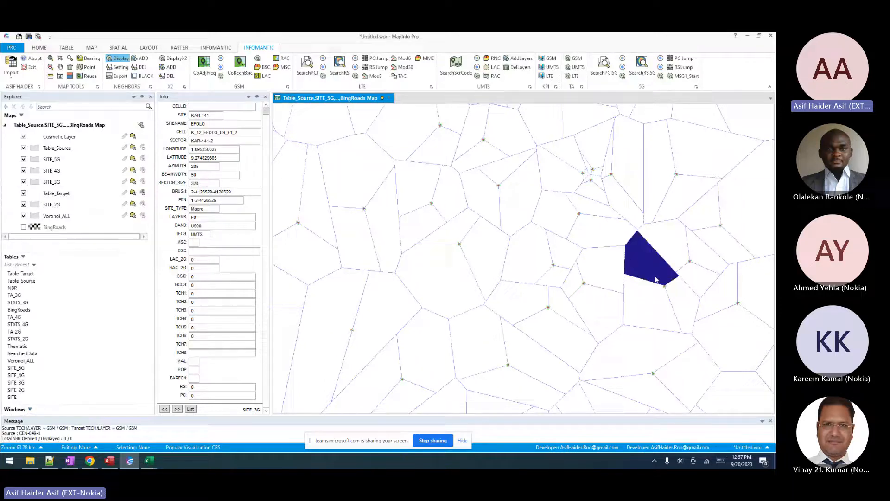
{"action": "left_click", "coordinate": [592, 197]}
{"action": "key", "text": "Return"}
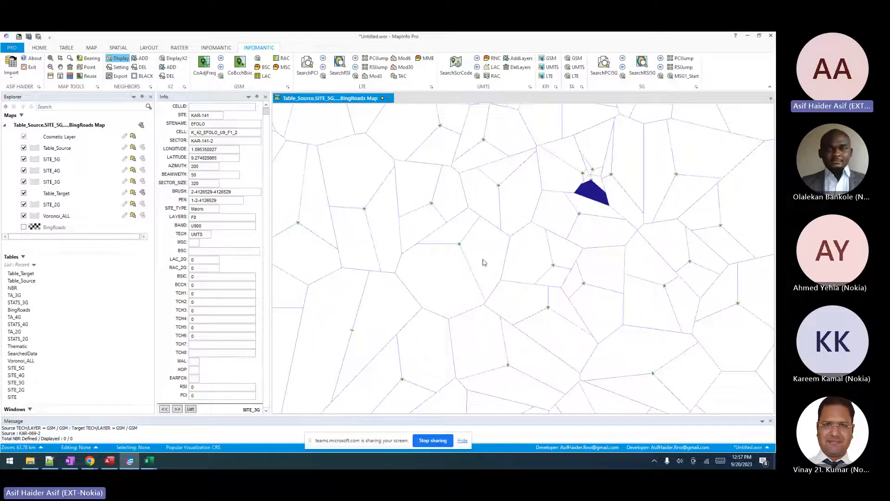
{"action": "left_click", "coordinate": [468, 251]}
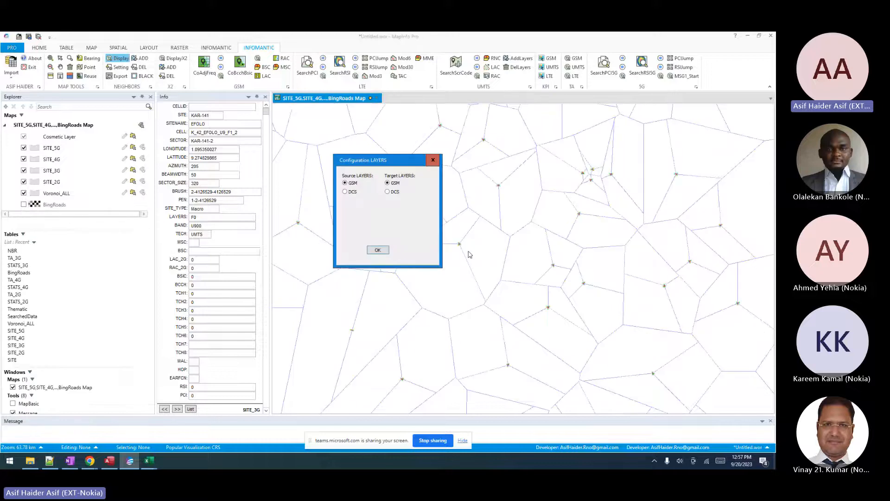
{"action": "key", "text": "Return"}
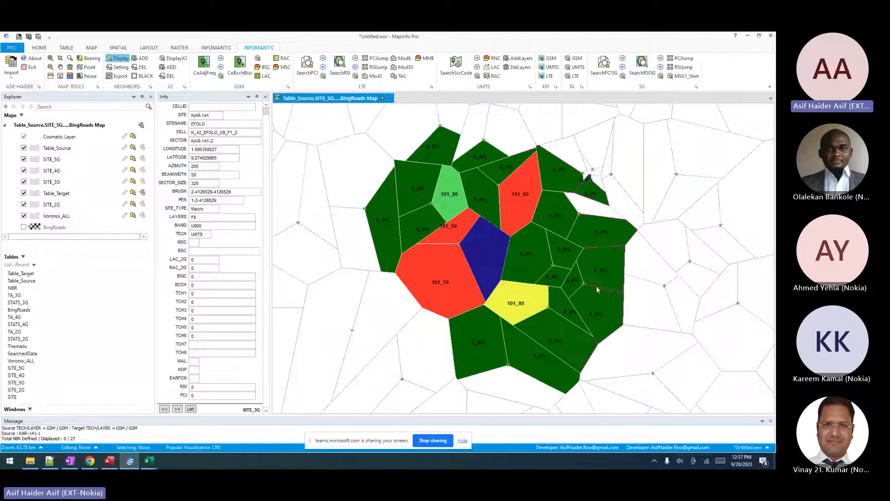
Delete the outgoing neighbour relation from KAR-141-1 to the large green cell on the cluster's southeastern edge.
{"action": "left_click", "coordinate": [140, 69]}
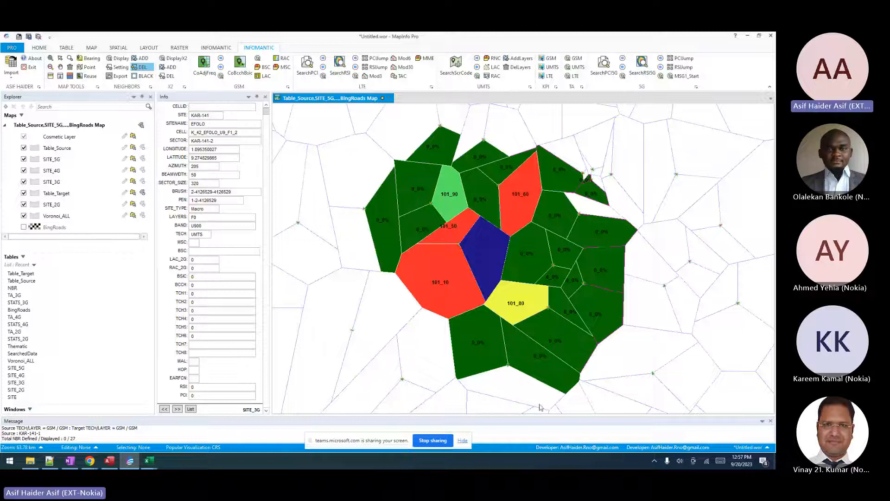
{"action": "left_click", "coordinate": [610, 286]}
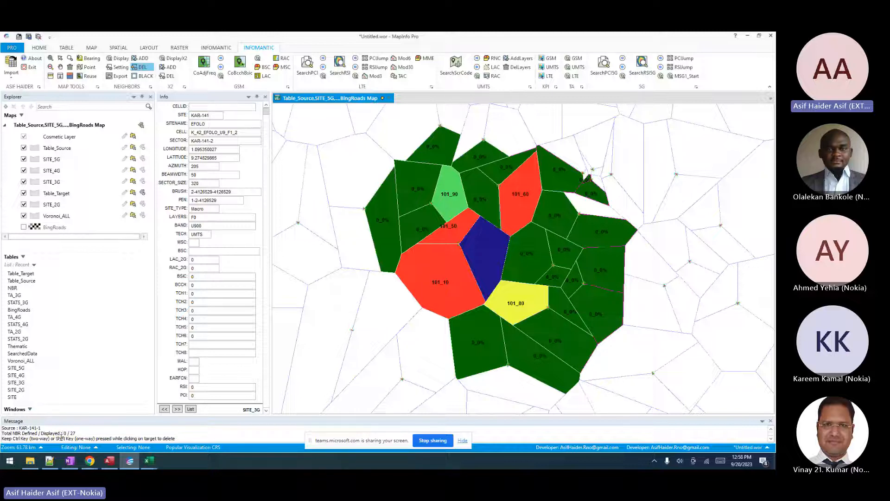
{"action": "left_click", "coordinate": [605, 317]}
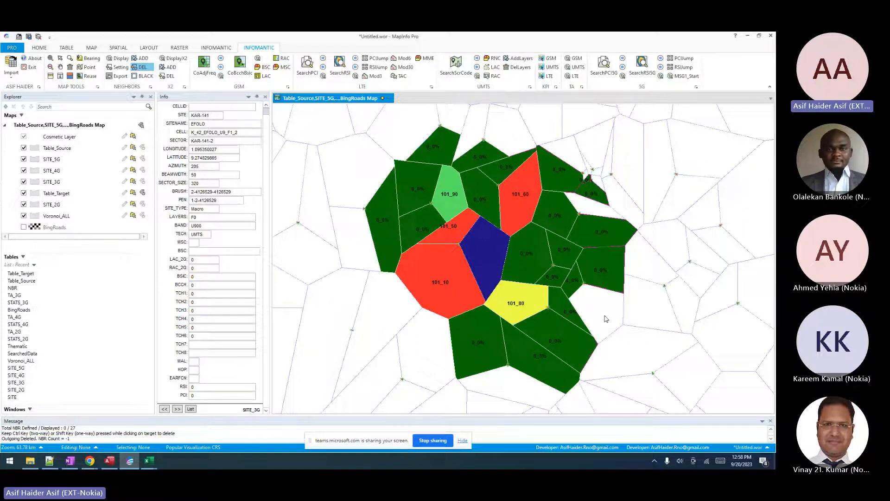
Try to delete the neighbour relation with the green cell just north of the deleted one, and select the southernmost green cell.
{"action": "left_click", "coordinate": [605, 272]}
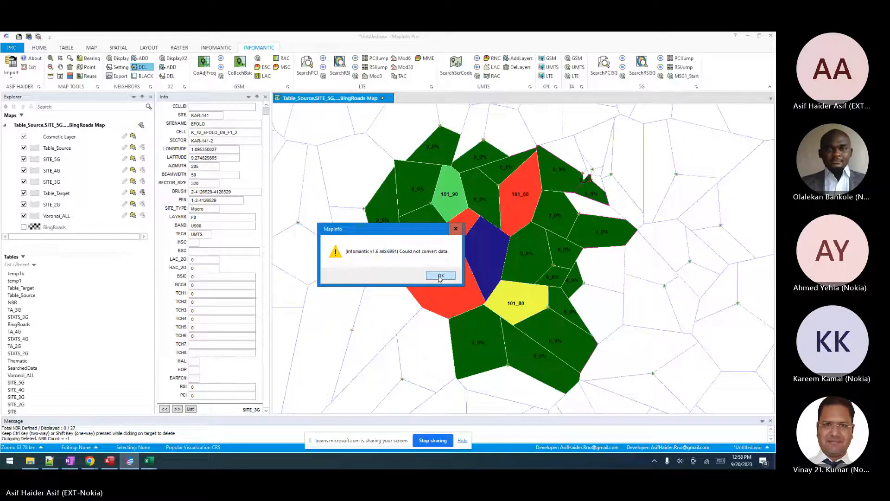
{"action": "left_click", "coordinate": [440, 276]}
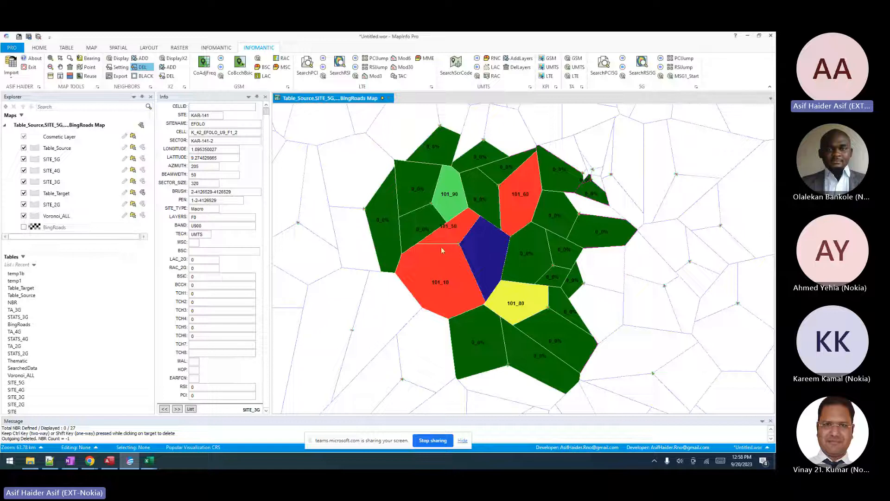
{"action": "left_click", "coordinate": [534, 360]}
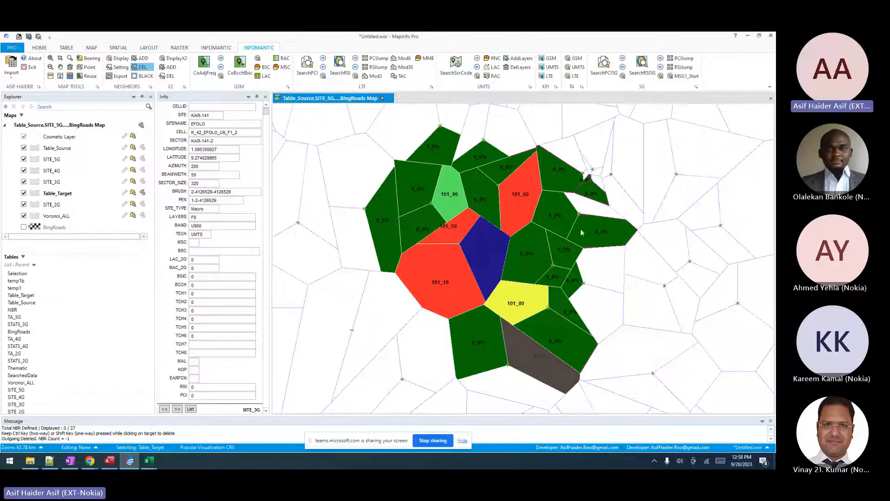
Switch to File Explorer and load the Infomantic v1.6.MBX tool into MapInfo again from the V1.3 MBX folder.
{"action": "left_click", "coordinate": [29, 466]}
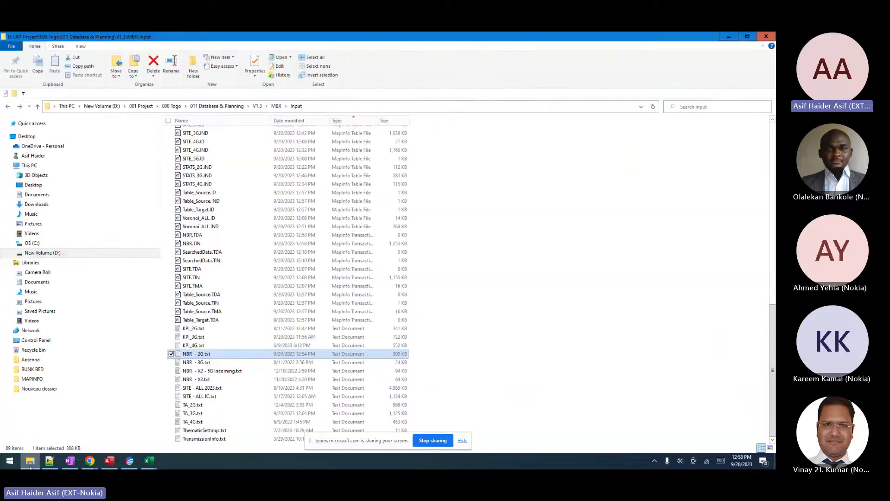
{"action": "left_click", "coordinate": [30, 466]}
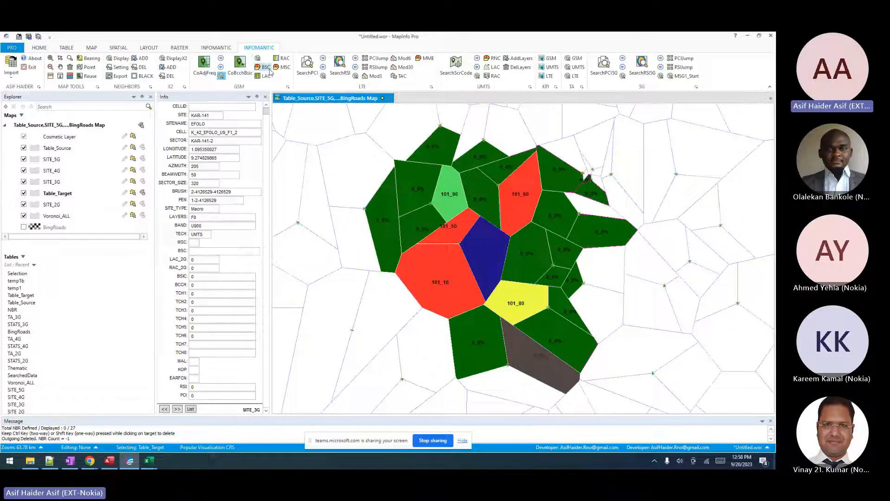
{"action": "left_click", "coordinate": [29, 461]}
{"action": "left_click", "coordinate": [257, 106]}
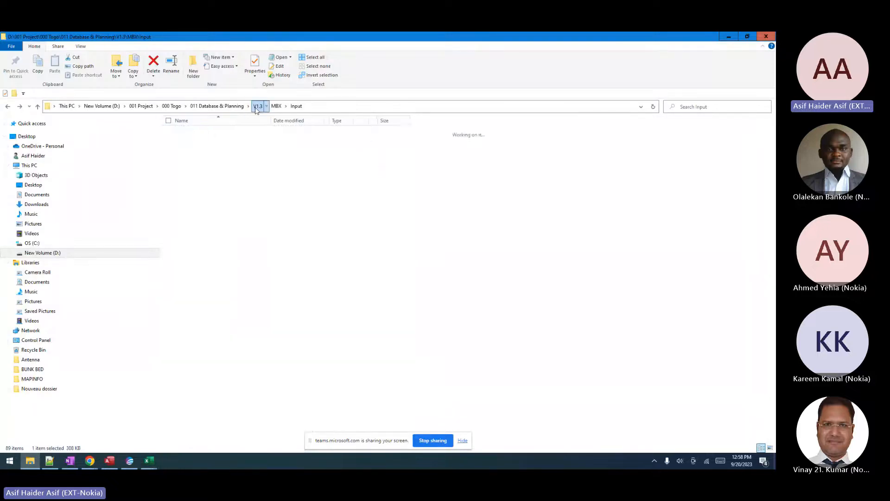
{"action": "double_click", "coordinate": [188, 133]}
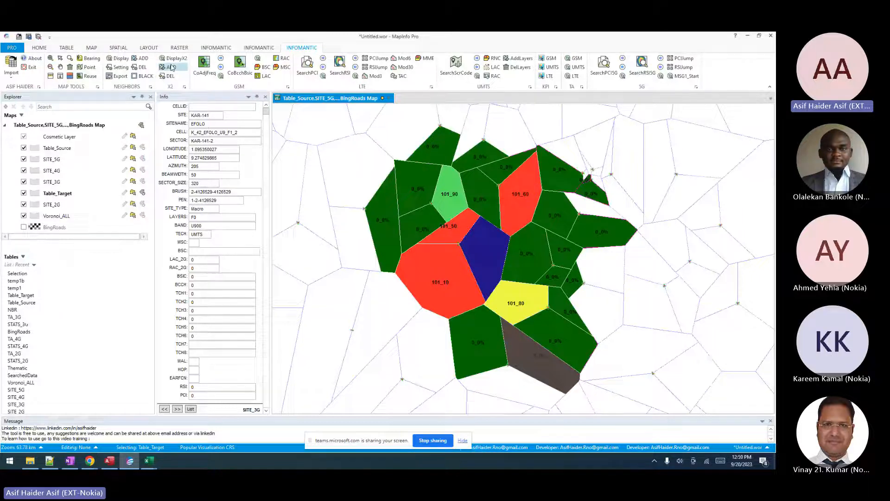
Try to add a two-way neighbour relation from KAR-141-1 to the uncoloured cell east of the green cluster, and select that cell.
{"action": "left_click", "coordinate": [141, 59]}
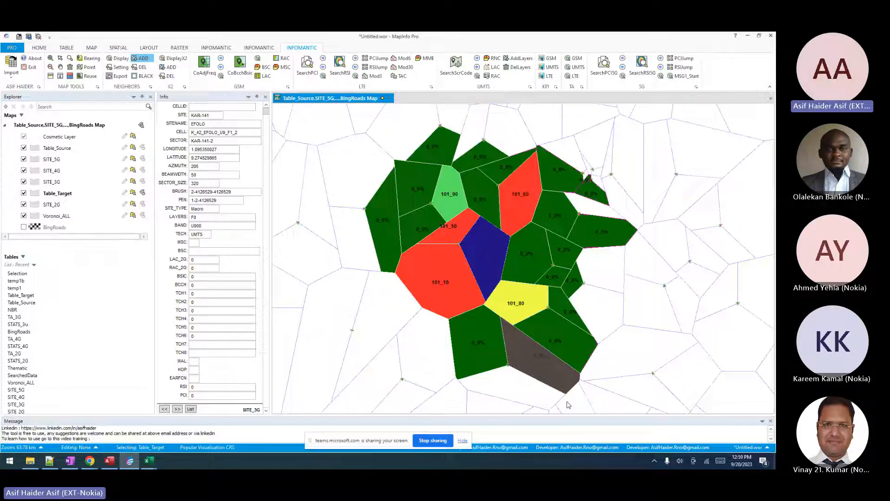
{"action": "left_click", "coordinate": [660, 311]}
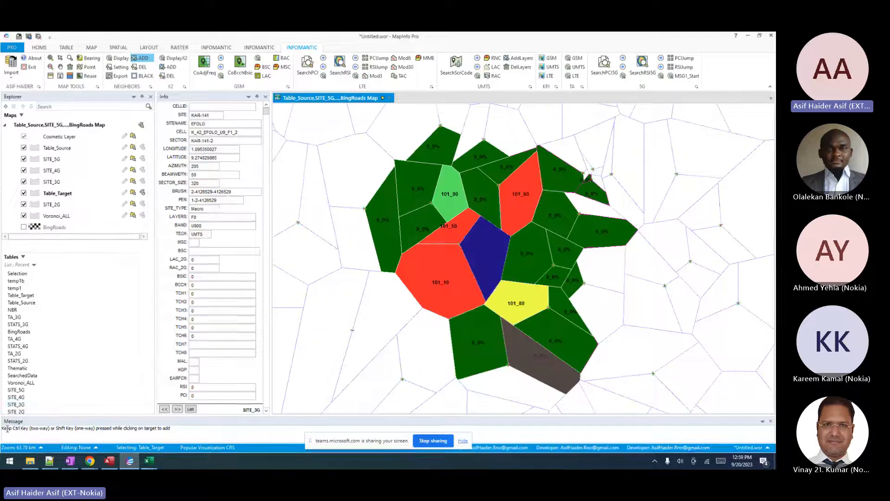
{"action": "left_click_drag", "start_coordinate": [7, 428], "coordinate": [51, 426]}
{"action": "left_click", "coordinate": [86, 429]}
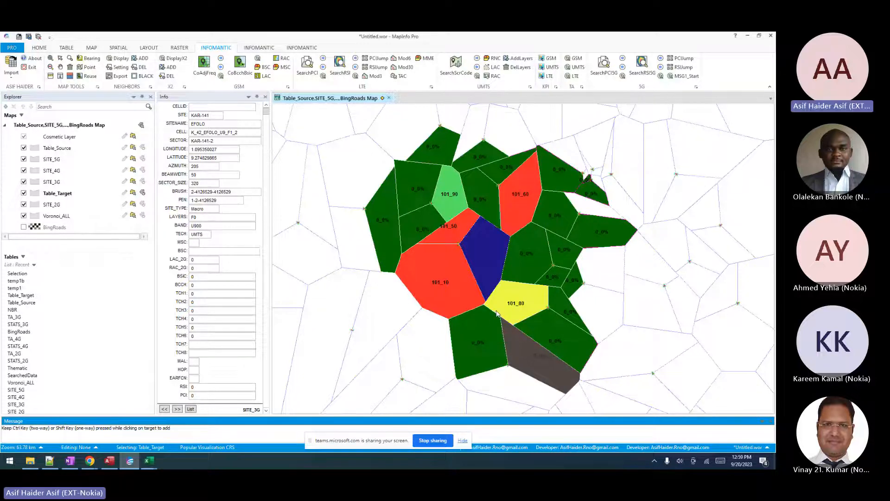
{"action": "left_click", "coordinate": [667, 313], "text": "ctrl"}
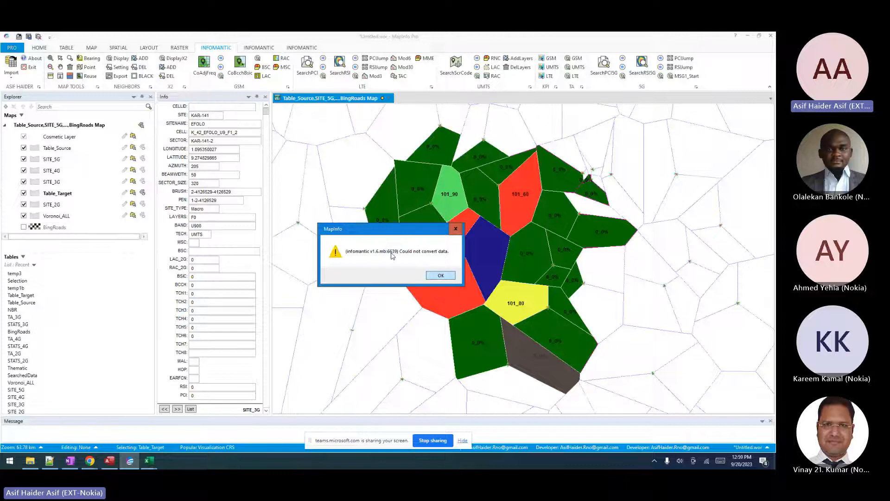
{"action": "left_click", "coordinate": [438, 277]}
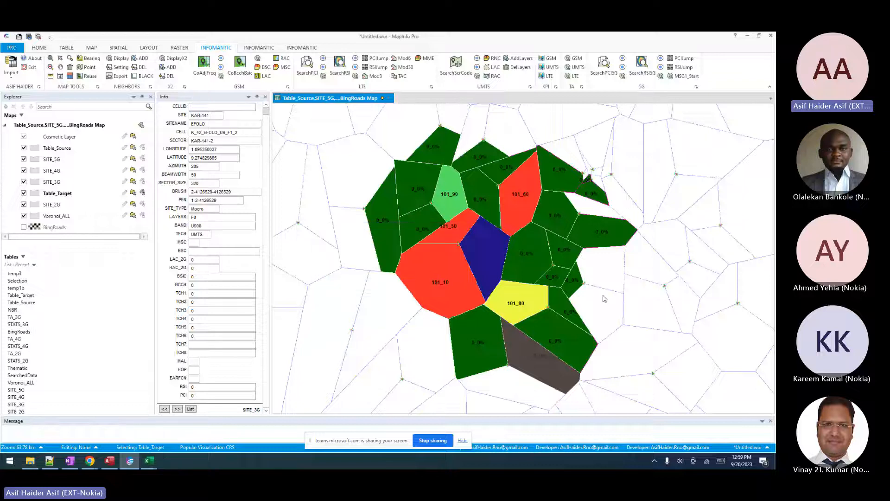
{"action": "left_click", "coordinate": [655, 302]}
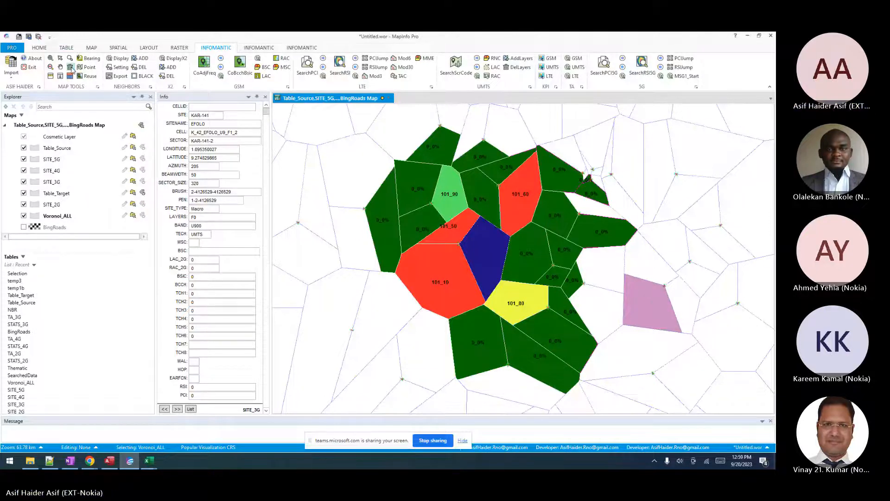
Reload the Infomantic tool and export the neighbour changes to NBR_Export.txt in the Input folder.
{"action": "key", "text": "alt+Tab"}
{"action": "key", "text": "Return"}
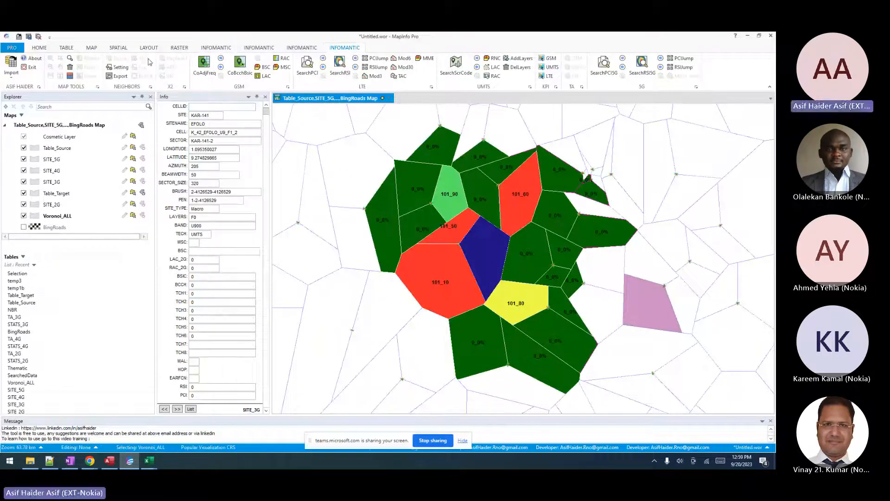
{"action": "left_click", "coordinate": [120, 78]}
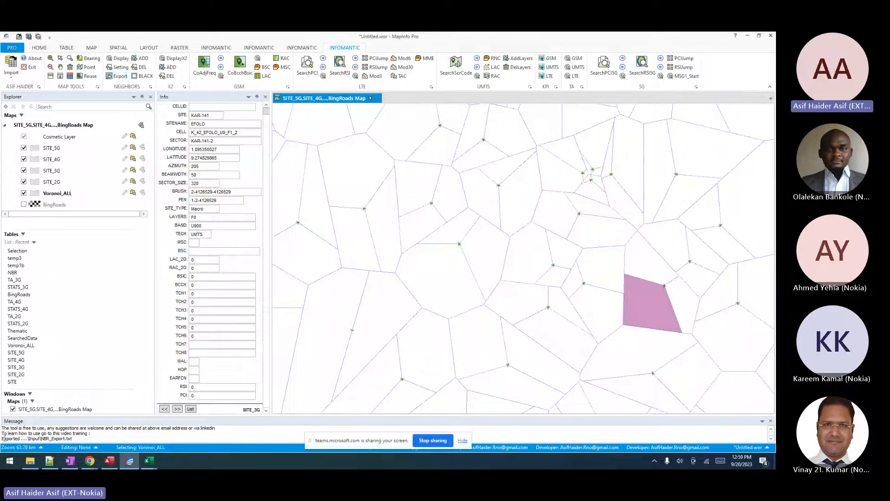
{"action": "left_click_drag", "start_coordinate": [3, 438], "coordinate": [77, 439]}
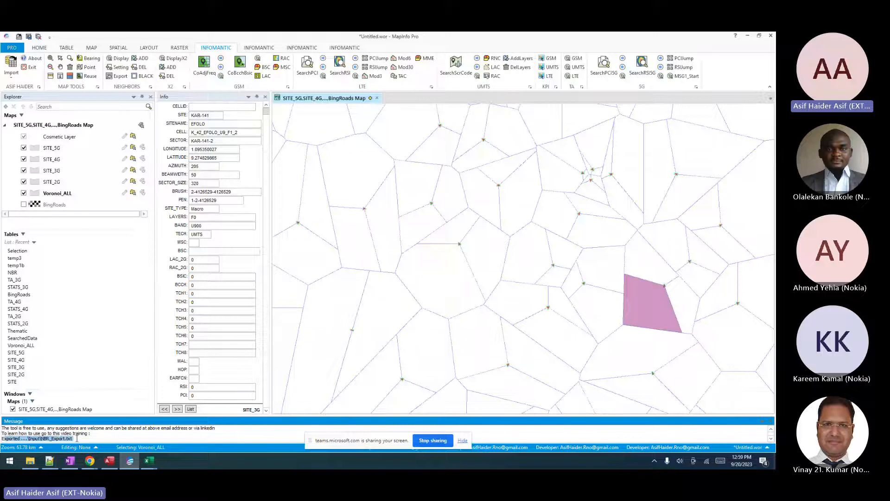
{"action": "double_click", "coordinate": [34, 438]}
Switch to File Explorer, open the MBX Input folder and select the exported file NBR_Export.txt.
{"action": "left_click", "coordinate": [30, 461]}
{"action": "left_click", "coordinate": [188, 151]}
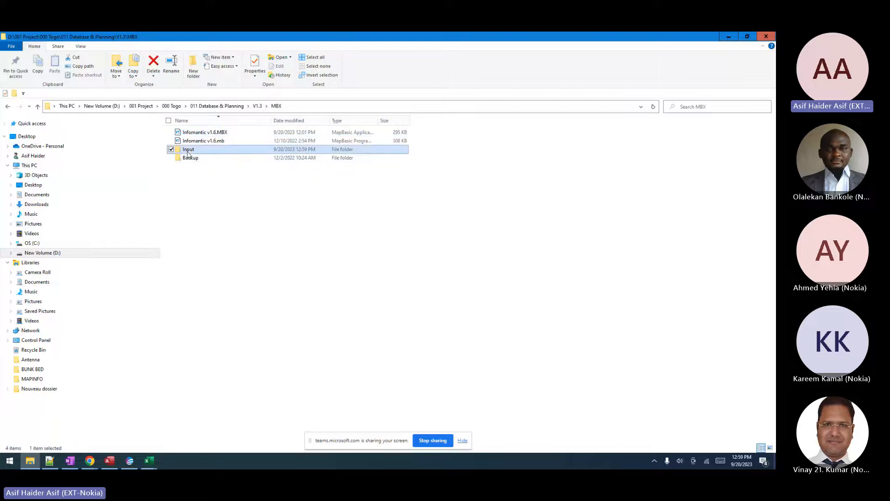
{"action": "double_click", "coordinate": [187, 153]}
{"action": "scroll", "coordinate": [215, 326], "scroll_direction": "down", "scroll_amount": 10}
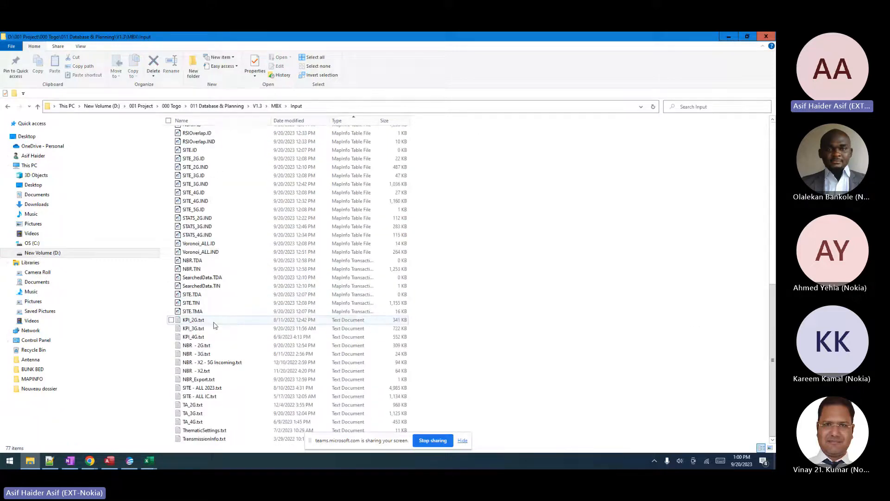
{"action": "left_click", "coordinate": [199, 380]}
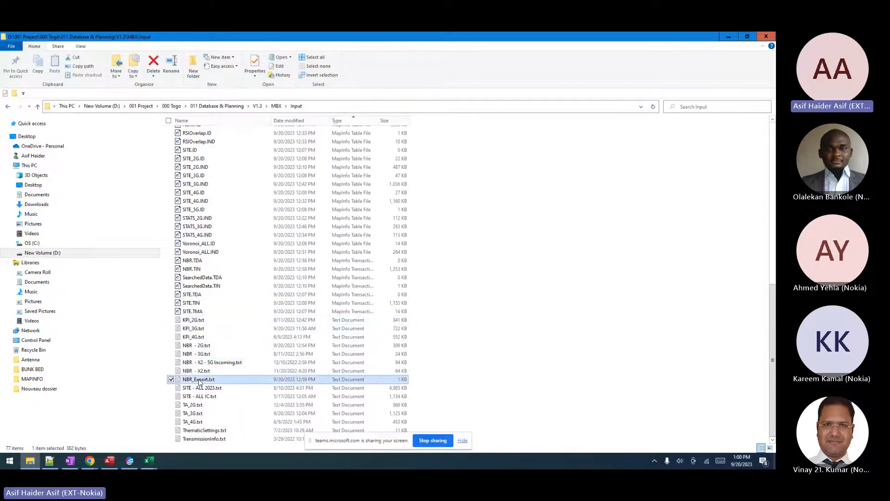
Open NBR_Export.txt in Excel, fit the column widths to their contents and look over the exported relations.
{"action": "left_click_drag", "start_coordinate": [199, 382], "coordinate": [151, 378]}
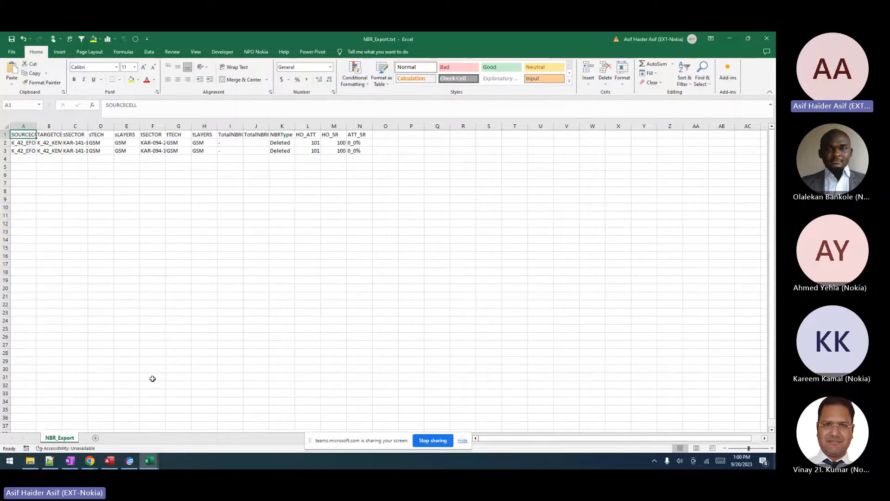
{"action": "left_click", "coordinate": [7, 126]}
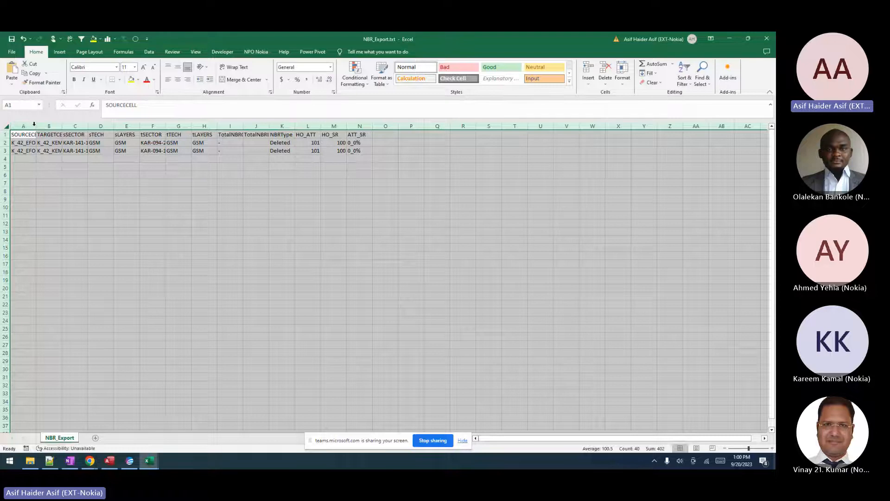
{"action": "double_click", "coordinate": [36, 126]}
{"action": "left_click", "coordinate": [177, 262]}
{"action": "left_click_drag", "start_coordinate": [40, 127], "coordinate": [391, 169]}
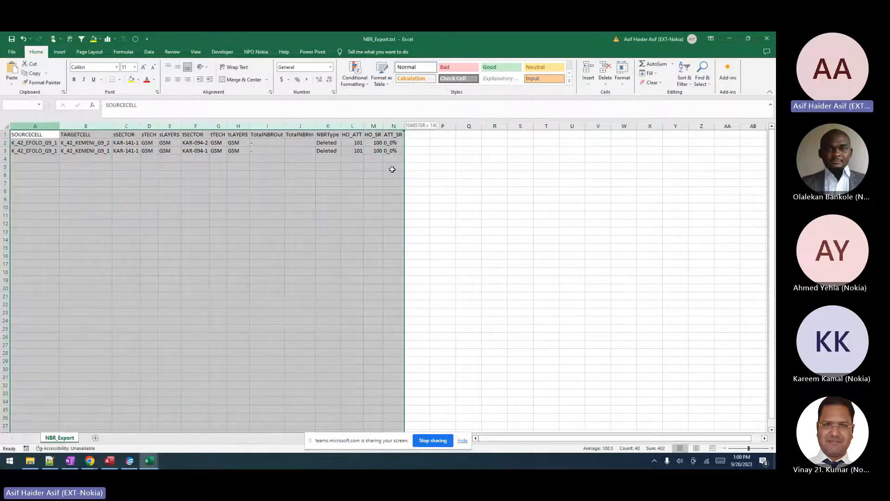
{"action": "left_click", "coordinate": [238, 216]}
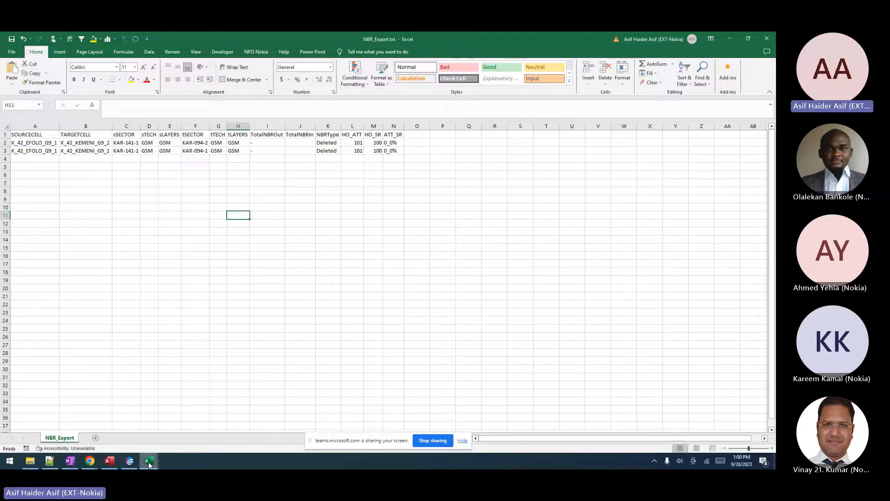
{"action": "mouse_move", "coordinate": [149, 465]}
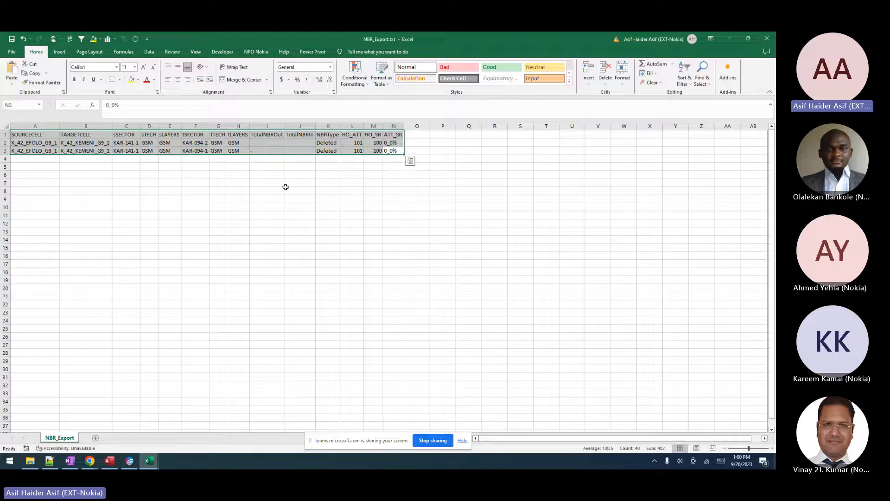
Copy the row 3 relation of NBR_Export.txt into row 4, set its NBRType to Added, and select row 2's source and target cells.
{"action": "left_click", "coordinate": [327, 143]}
{"action": "left_click_drag", "start_coordinate": [321, 149], "coordinate": [324, 143]}
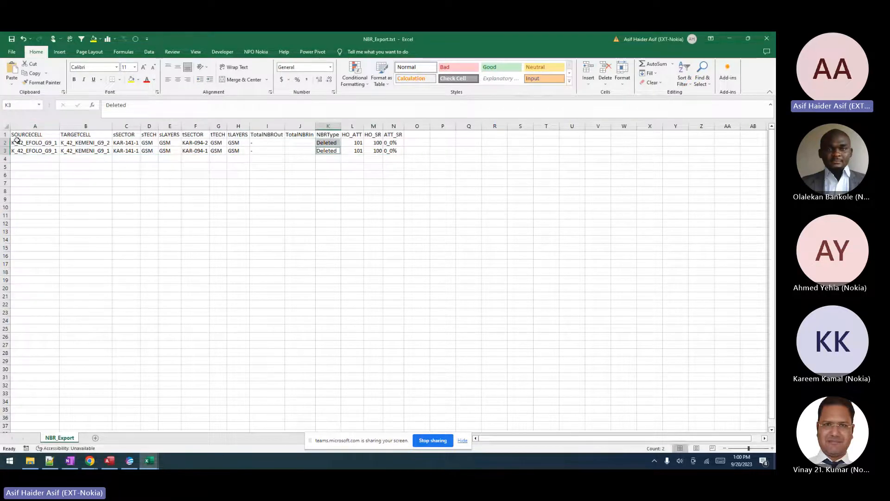
{"action": "left_click_drag", "start_coordinate": [5, 151], "coordinate": [5, 159]}
{"action": "key", "text": "ctrl+d"}
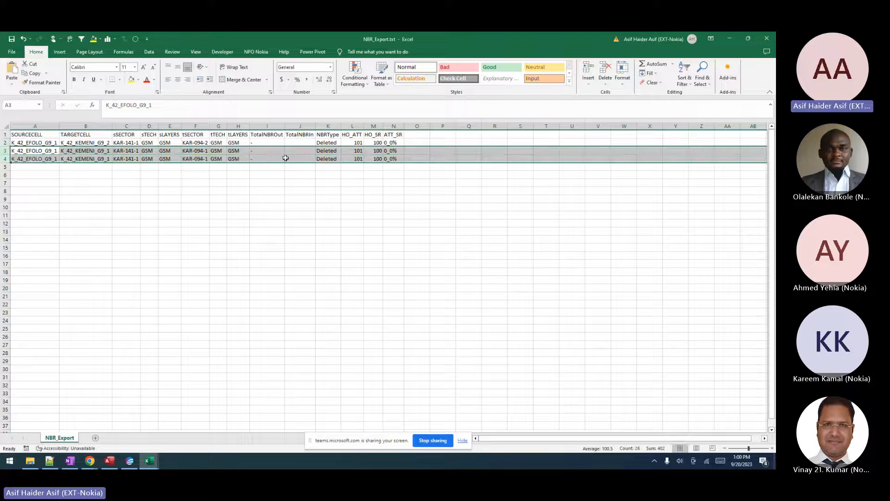
{"action": "left_click", "coordinate": [335, 159]}
{"action": "type", "text": "Added"}
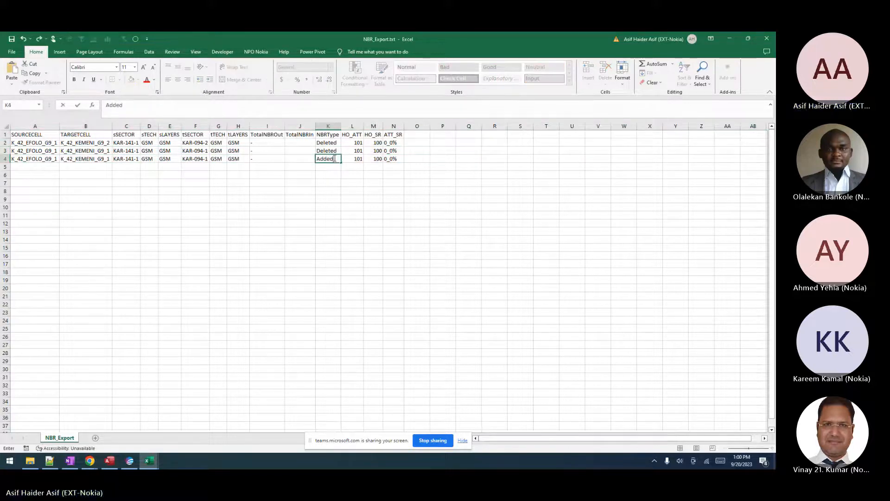
{"action": "key", "text": "Return"}
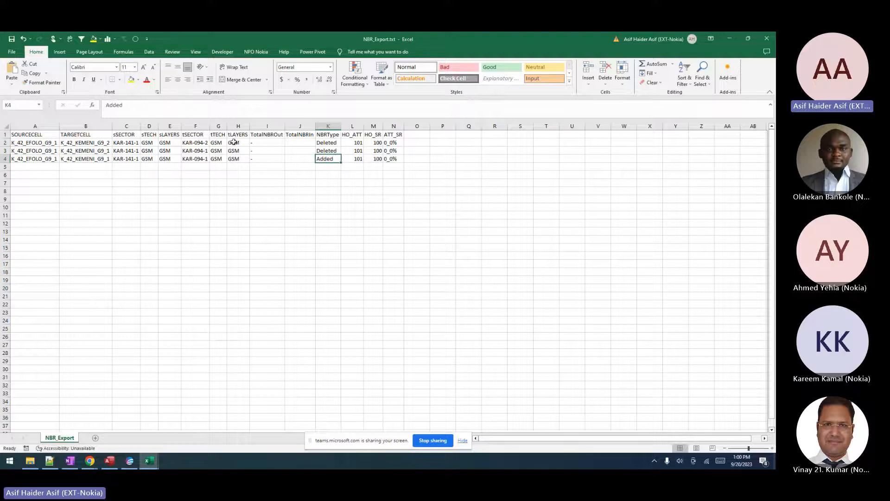
{"action": "left_click", "coordinate": [50, 141]}
{"action": "left_click_drag", "start_coordinate": [49, 141], "coordinate": [88, 142]}
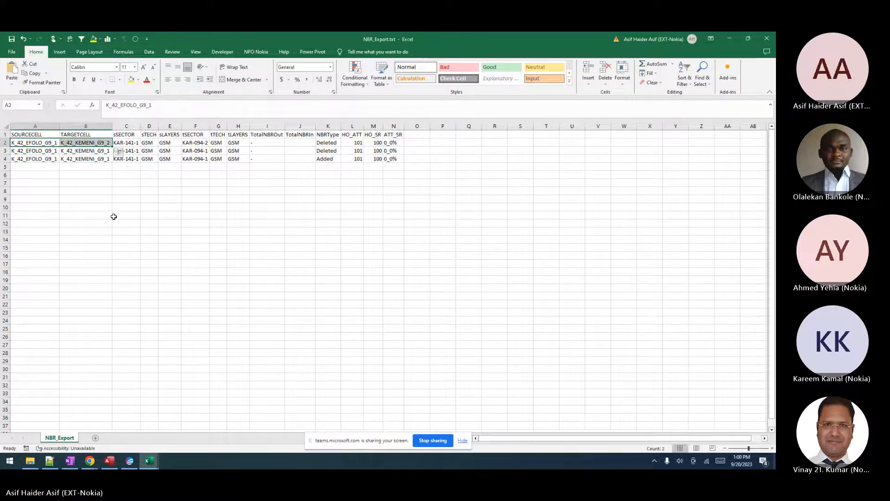
Switch to MapInfo and select the Voronoi region at the map's southwest edge.
{"action": "left_click", "coordinate": [131, 463]}
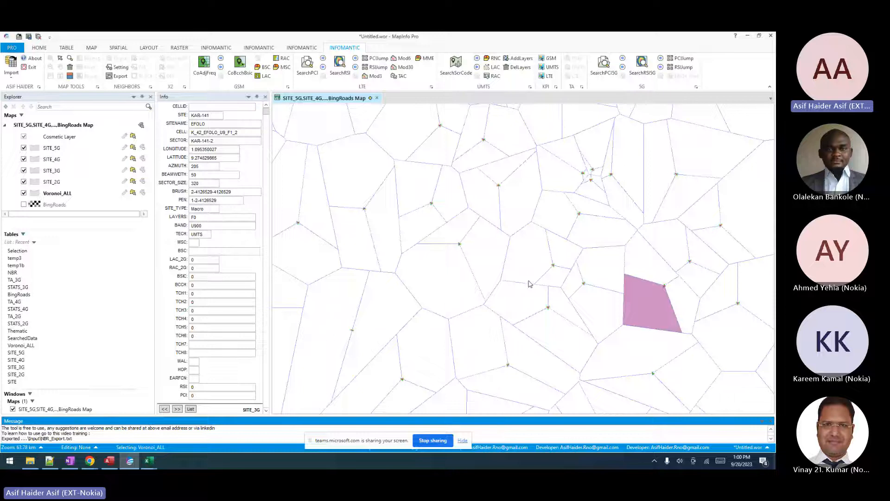
{"action": "left_click", "coordinate": [60, 58]}
{"action": "left_click", "coordinate": [279, 400]}
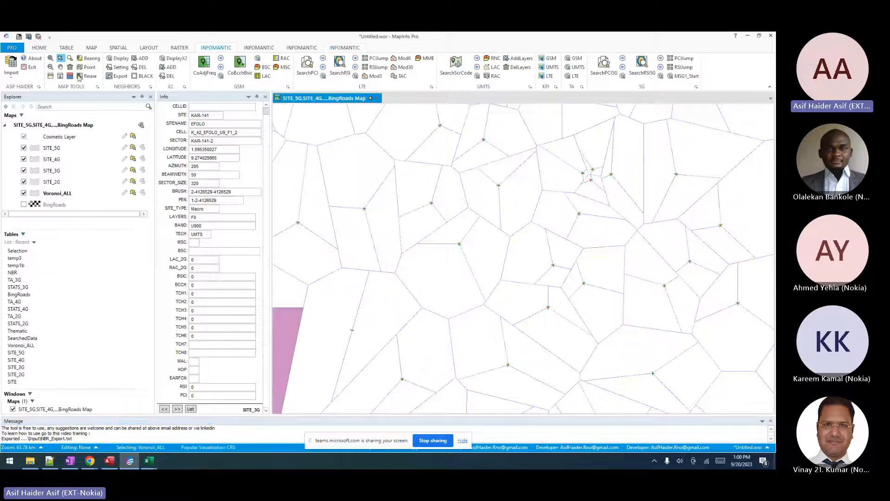
In the neighbour settings, try LTE as source and target technology, and choose UMTS for both.
{"action": "left_click", "coordinate": [113, 67]}
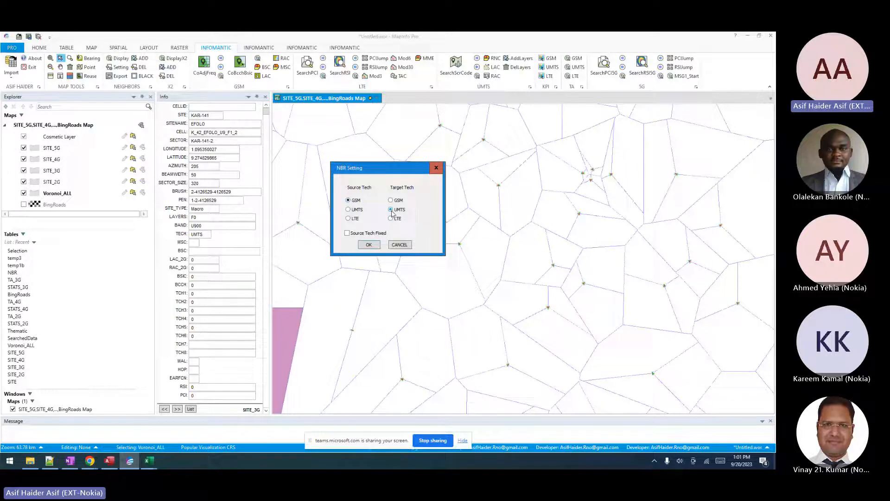
{"action": "left_click", "coordinate": [357, 209]}
{"action": "left_click", "coordinate": [348, 219]}
{"action": "left_click", "coordinate": [391, 219]}
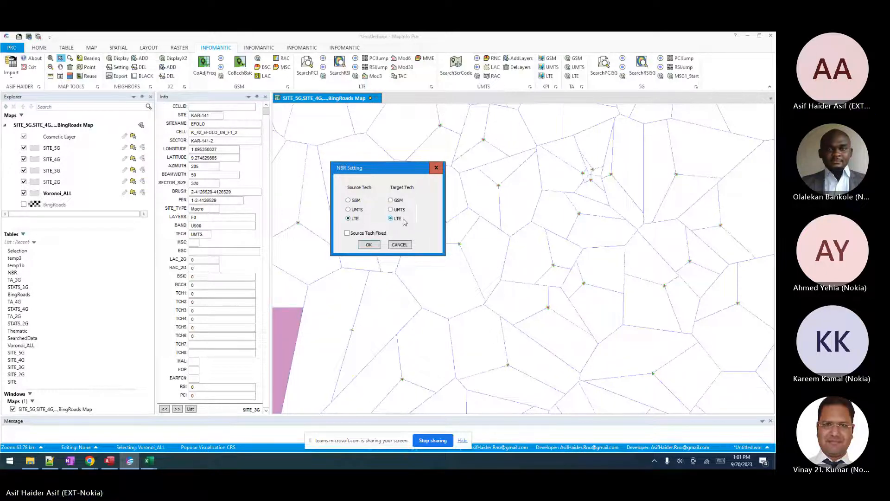
{"action": "left_click", "coordinate": [349, 200]}
{"action": "left_click", "coordinate": [350, 209]}
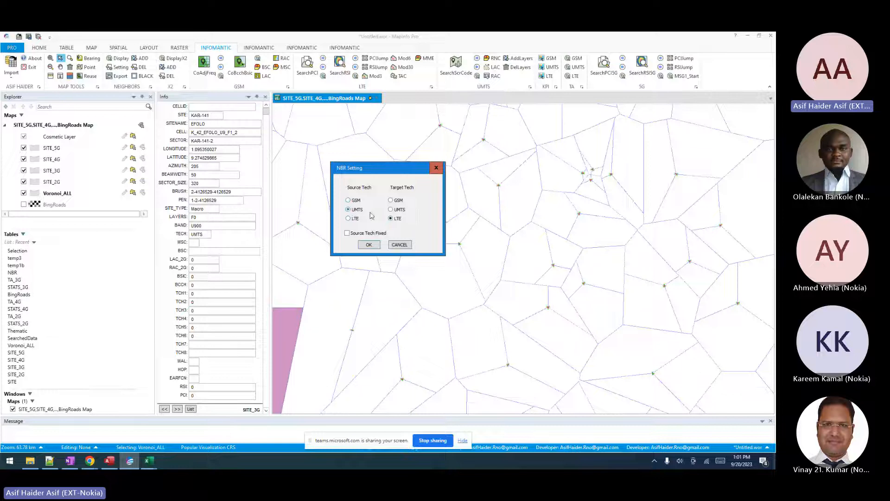
{"action": "left_click", "coordinate": [391, 209]}
Switch to File Explorer, open NBR - 3G.txt in Excel, fit its columns and examine the required neighbour fields.
{"action": "left_click", "coordinate": [29, 461]}
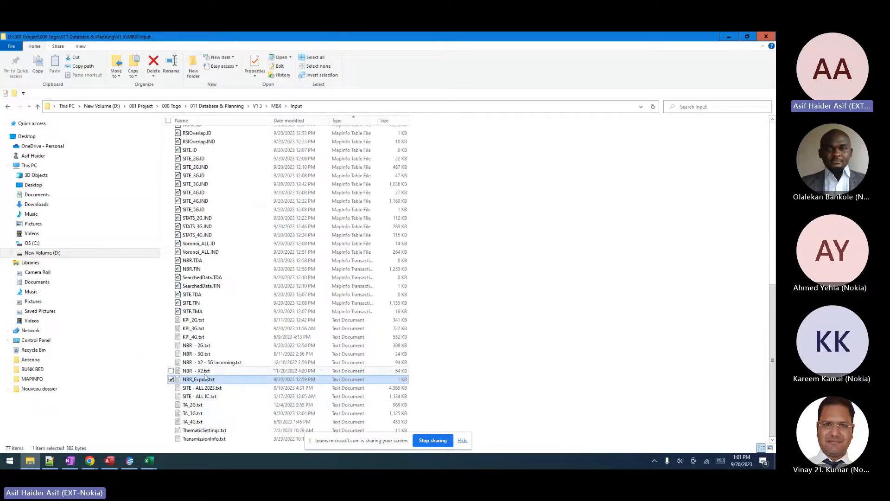
{"action": "left_click_drag", "start_coordinate": [190, 358], "coordinate": [215, 349]}
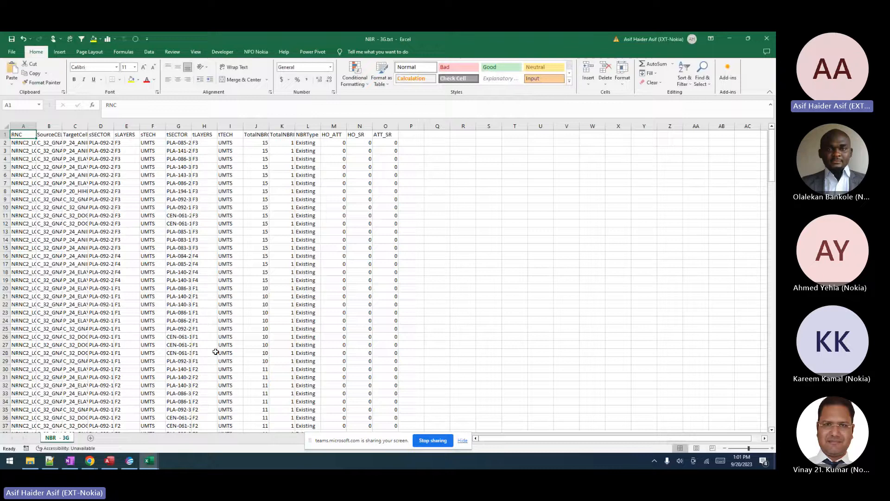
{"action": "left_click", "coordinate": [5, 125]}
{"action": "double_click", "coordinate": [31, 126]}
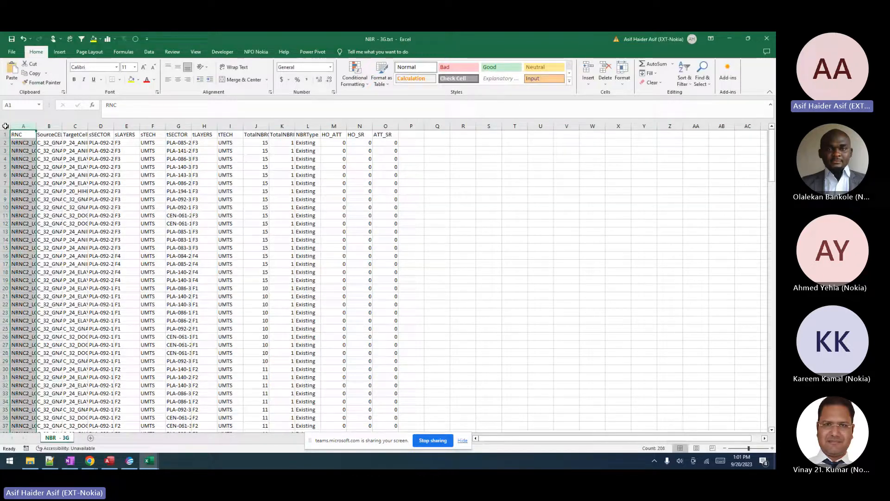
{"action": "left_click", "coordinate": [389, 240]}
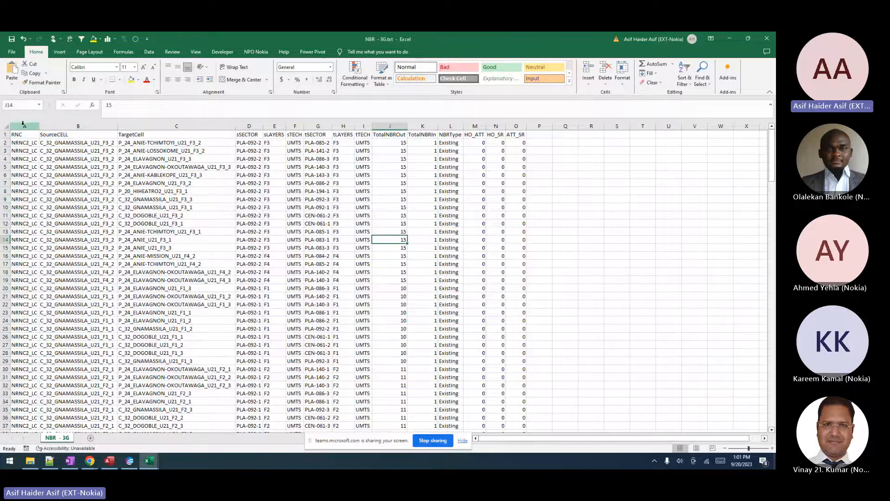
{"action": "left_click_drag", "start_coordinate": [24, 126], "coordinate": [513, 205]}
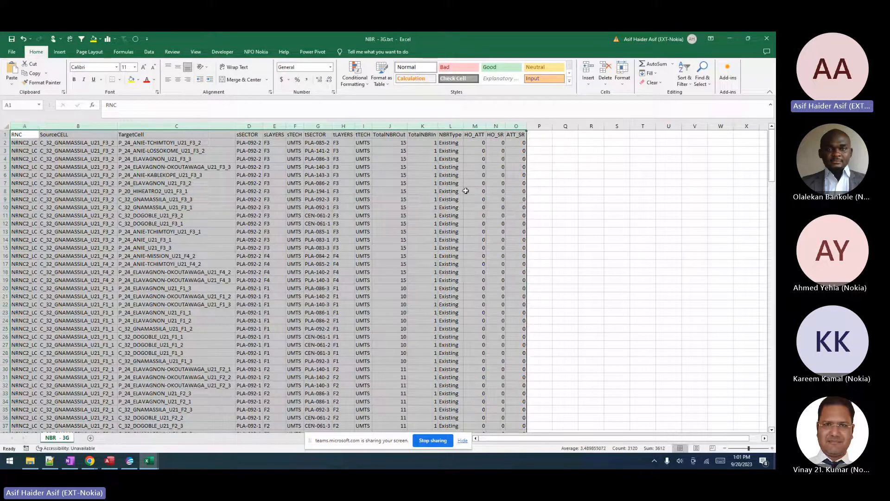
{"action": "left_click_drag", "start_coordinate": [41, 159], "coordinate": [205, 223]}
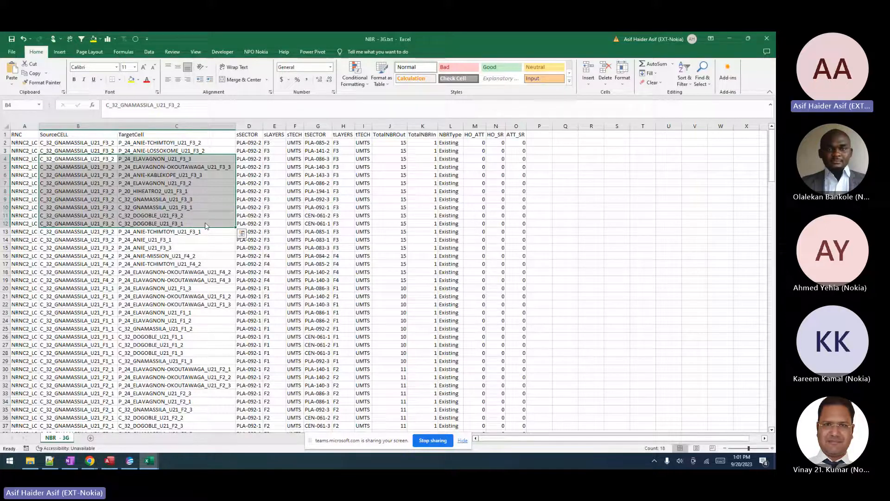
Close NBR - 3G.txt and NBR_Export.txt without saving the changes.
{"action": "key", "text": "alt+space"}
{"action": "key", "text": "c"}
{"action": "key", "text": "Tab"}
{"action": "key", "text": "Return"}
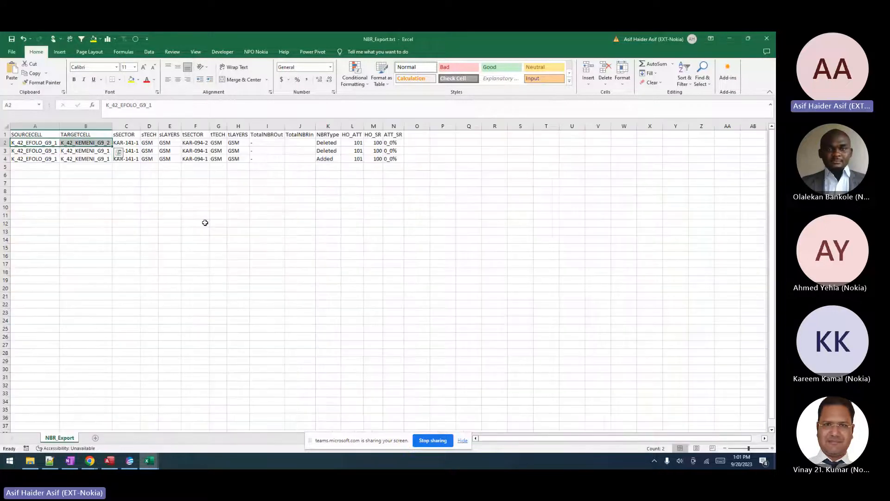
{"action": "key", "text": "alt+space"}
{"action": "key", "text": "c"}
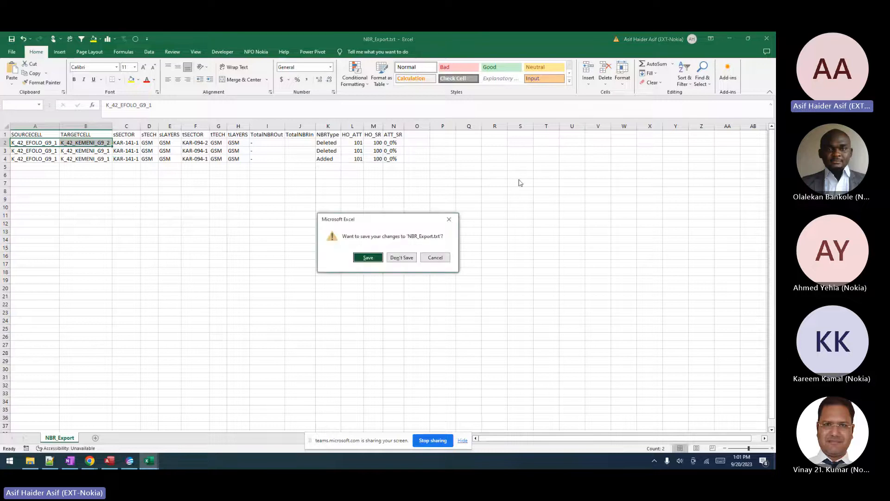
{"action": "key", "text": "Tab"}
{"action": "key", "text": "Return"}
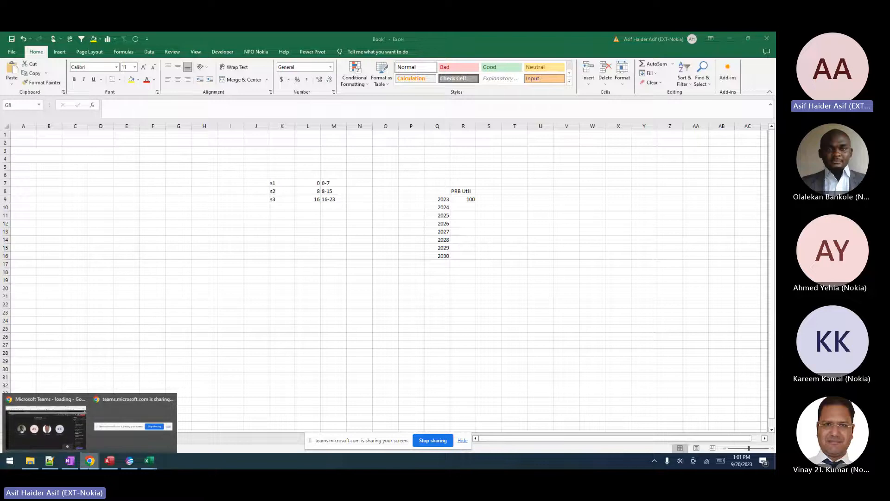
Switch back to MapInfo and review the Infomantic neighbour tools for adding, deleting and blacklisting relations.
{"action": "left_click", "coordinate": [130, 461]}
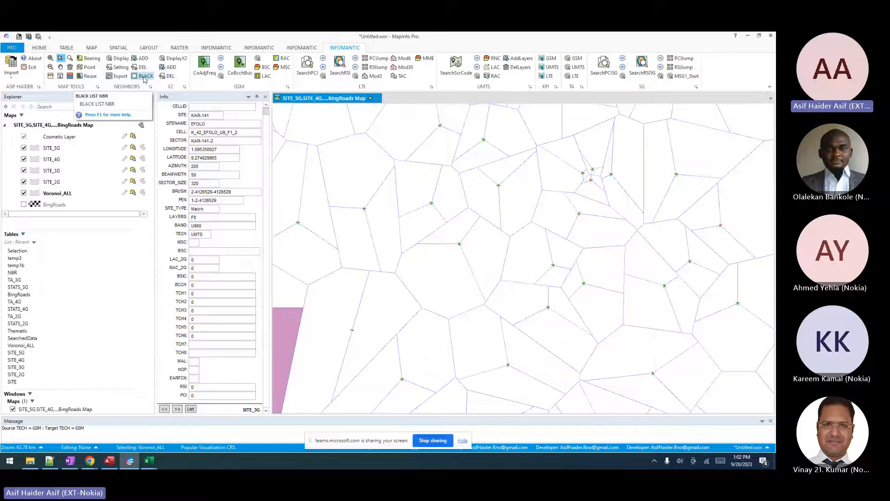
{"action": "mouse_move", "coordinate": [148, 461]}
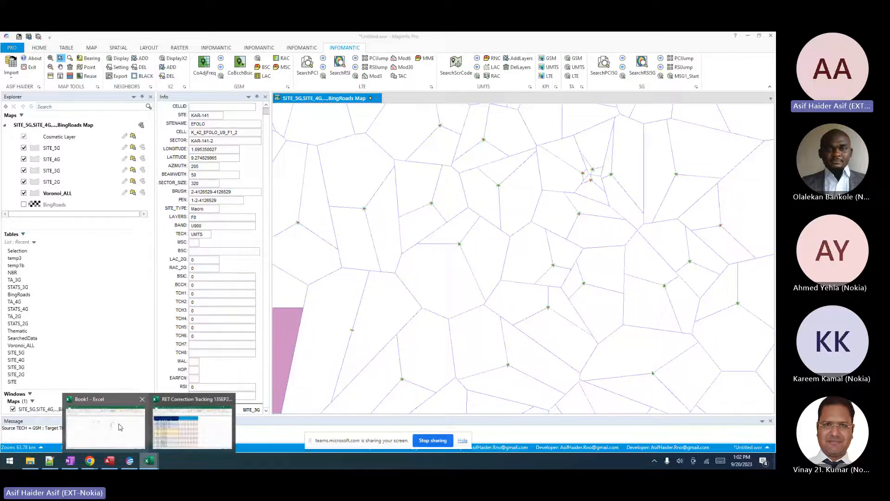
{"action": "mouse_move", "coordinate": [122, 426]}
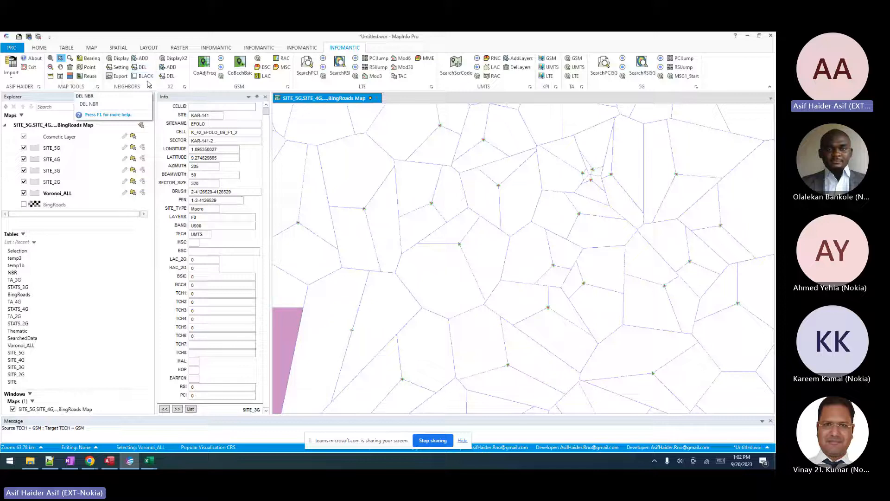
{"action": "mouse_move", "coordinate": [419, 216]}
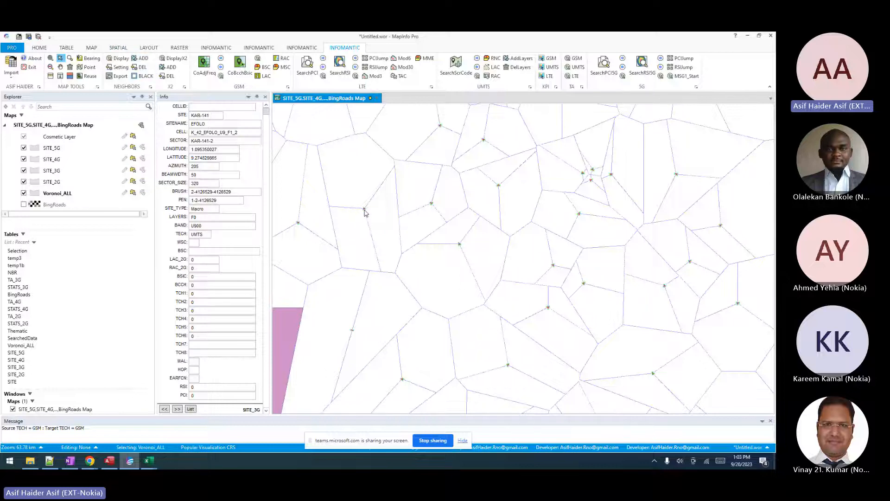
{"action": "mouse_move", "coordinate": [365, 212]}
{"action": "mouse_move", "coordinate": [147, 463]}
{"action": "left_click", "coordinate": [91, 48]}
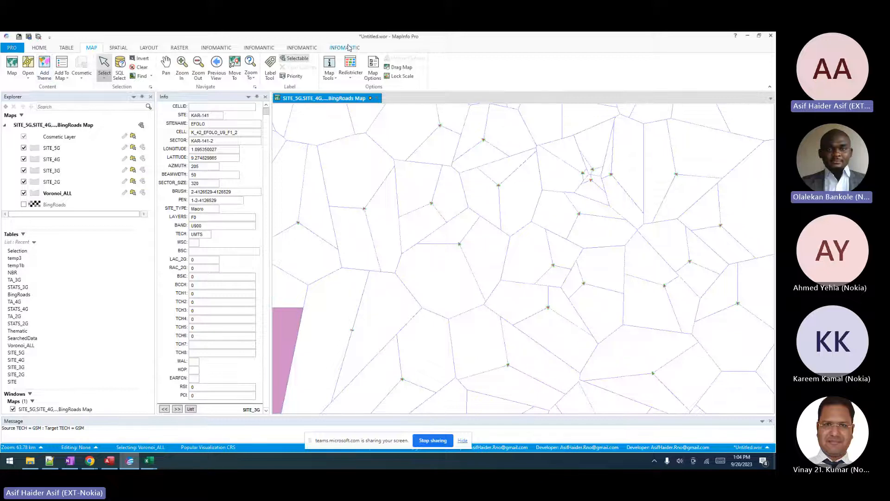
{"action": "left_click", "coordinate": [349, 47]}
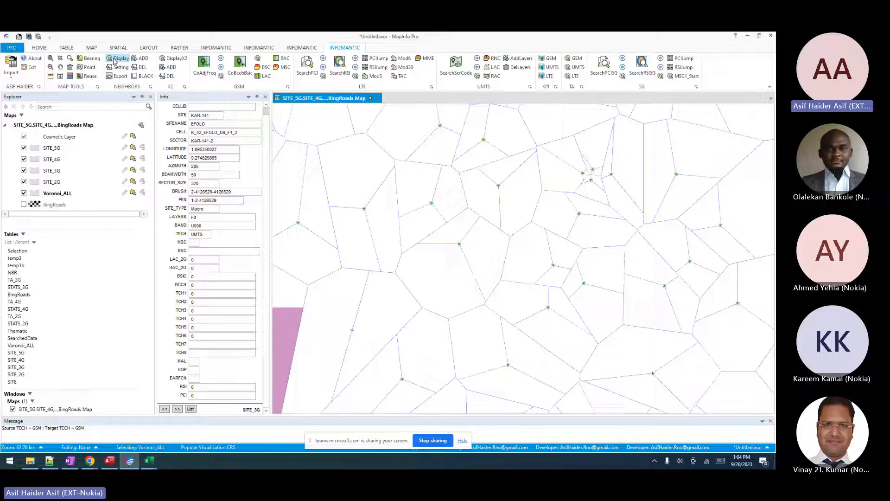
Try to display the neighbour relations with Infomantic's neighbour Display command.
{"action": "left_click", "coordinate": [114, 61]}
{"action": "key", "text": "Return"}
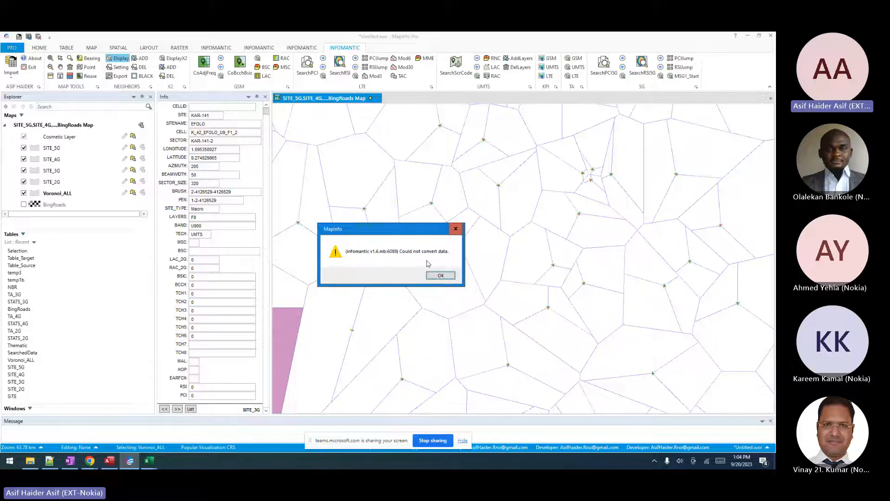
{"action": "left_click", "coordinate": [440, 275]}
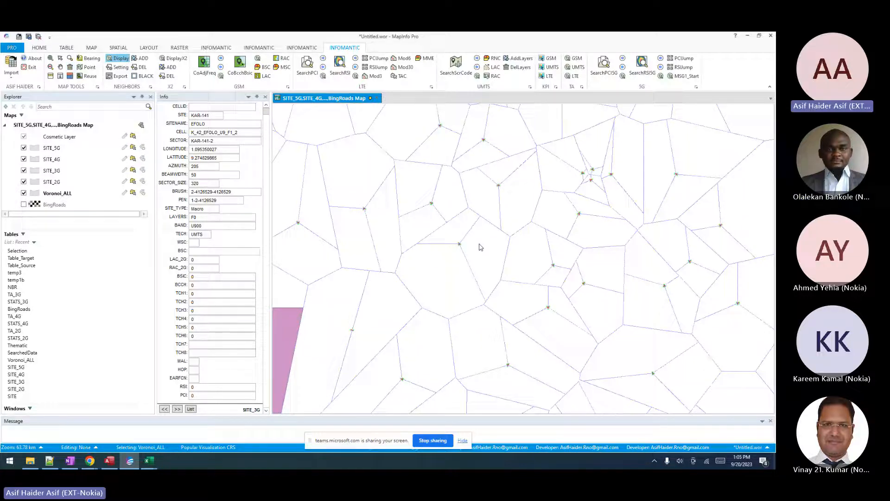
{"action": "left_click", "coordinate": [140, 58]}
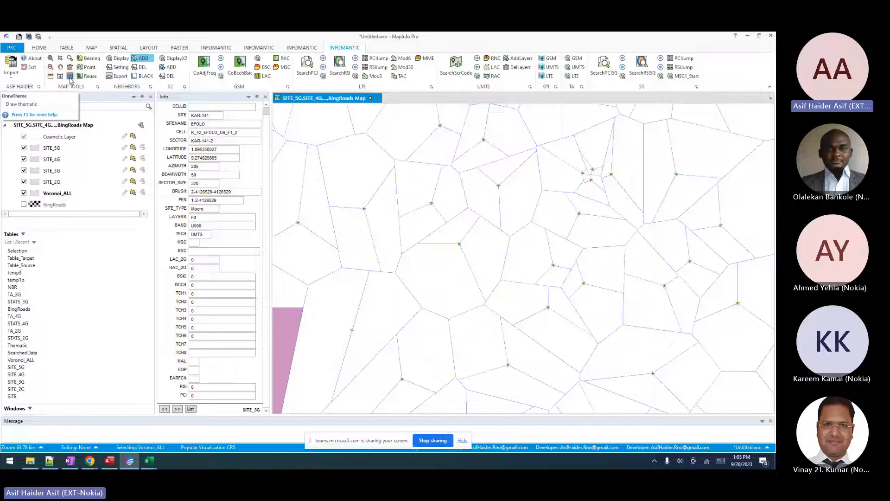
{"action": "left_click", "coordinate": [91, 47]}
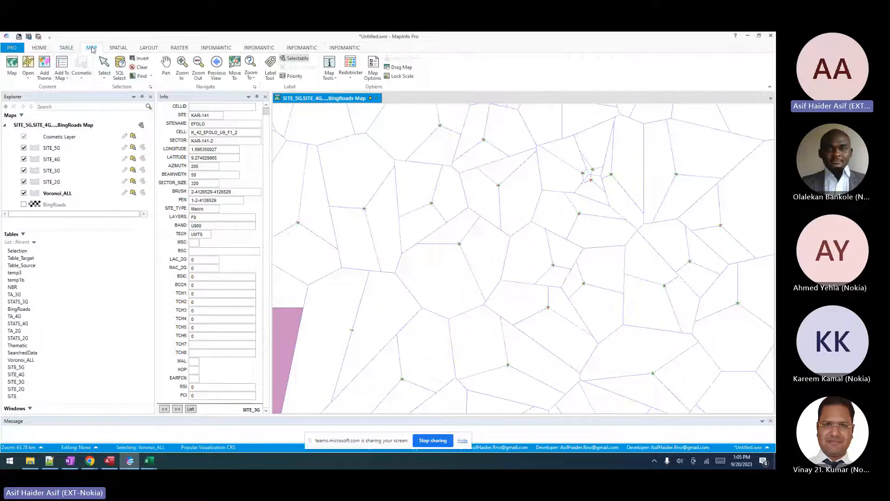
{"action": "left_click", "coordinate": [44, 70]}
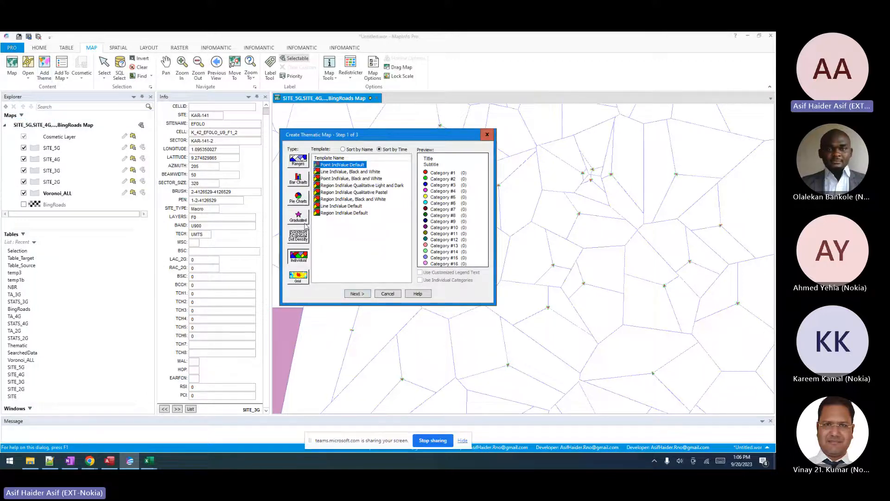
{"action": "left_click", "coordinate": [386, 297]}
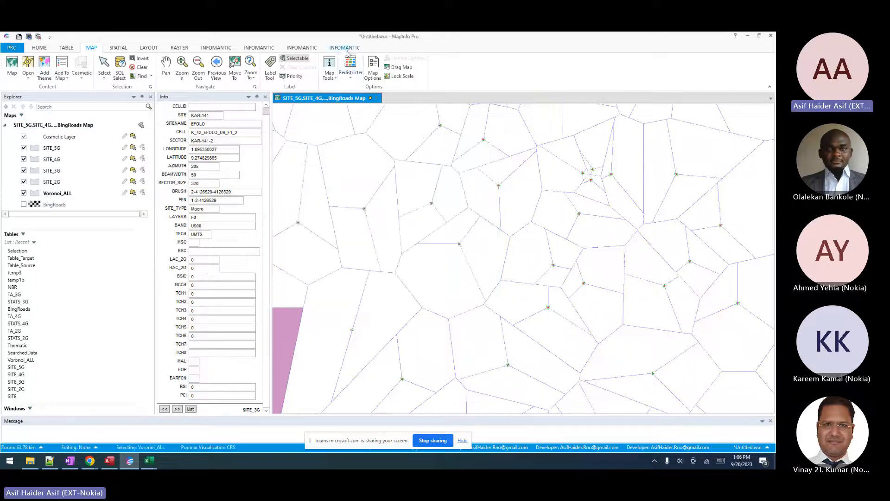
{"action": "left_click", "coordinate": [344, 47]}
Switch to File Explorer, go to the V1.3 MBX folder and run Infomantic v1.6.MBX in MapInfo again.
{"action": "left_click", "coordinate": [30, 460]}
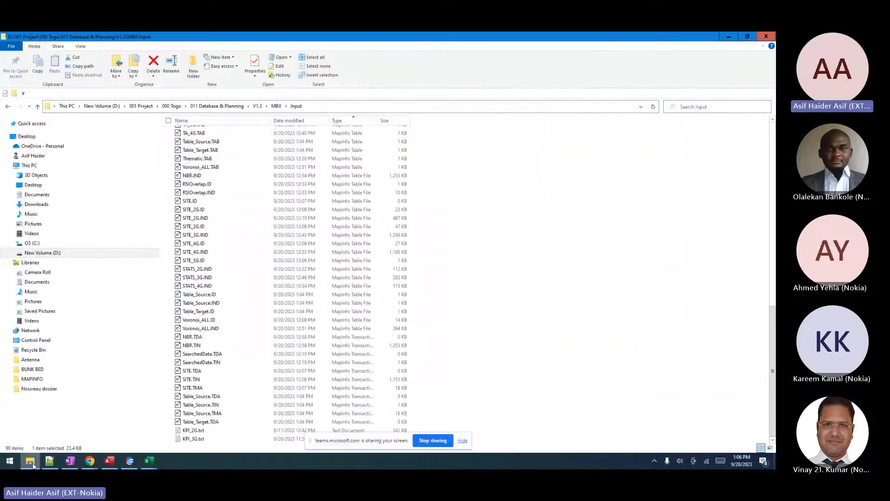
{"action": "left_click", "coordinate": [258, 106]}
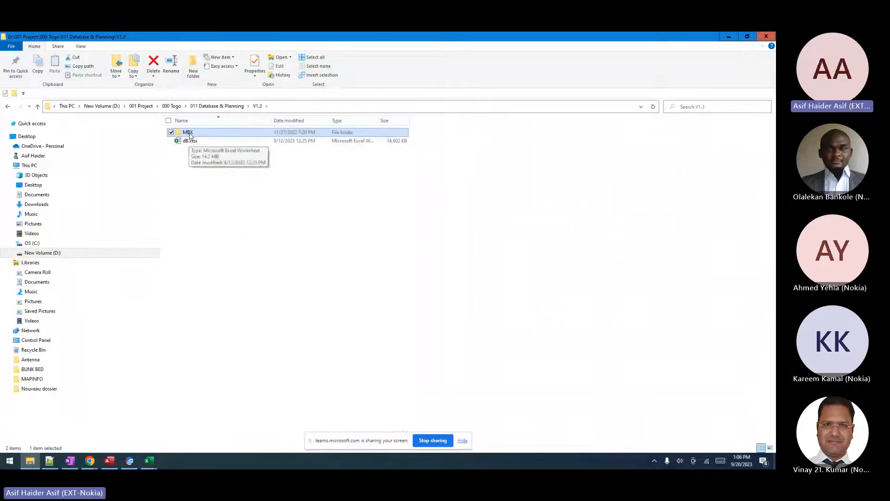
{"action": "double_click", "coordinate": [187, 133]}
{"action": "double_click", "coordinate": [202, 135]}
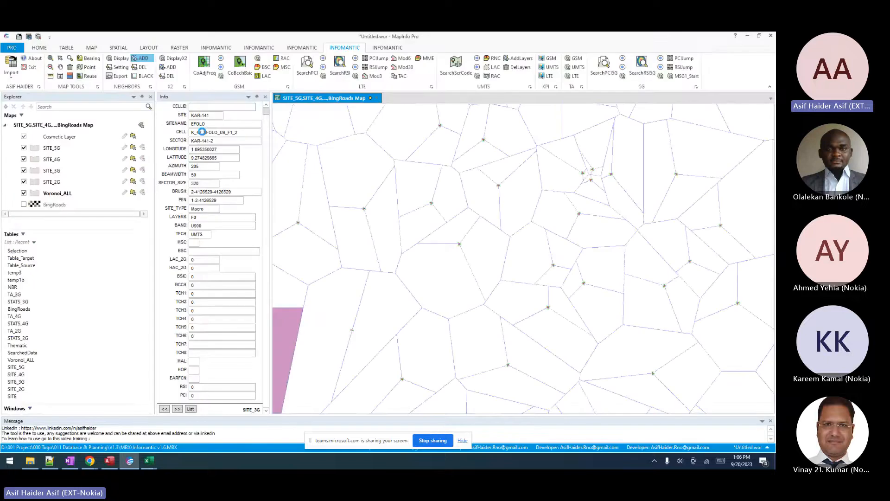
{"action": "left_click", "coordinate": [388, 48]}
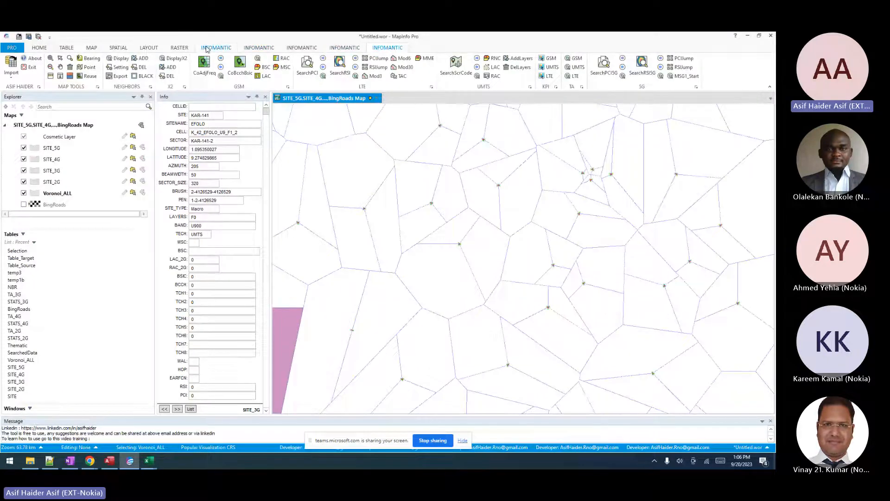
{"action": "left_click", "coordinate": [302, 48]}
{"action": "left_click", "coordinate": [385, 47]}
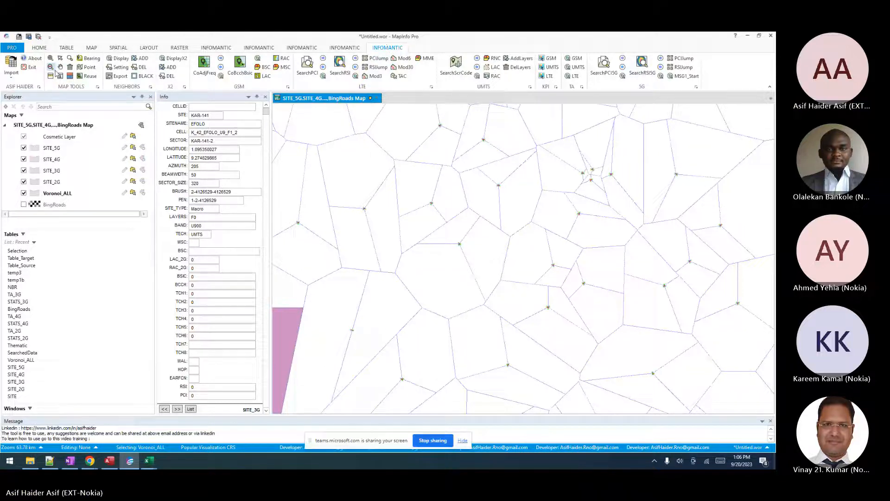
Draw an Infomantic thematic map based on the Cluster field for the DCS layer.
{"action": "left_click", "coordinate": [70, 77]}
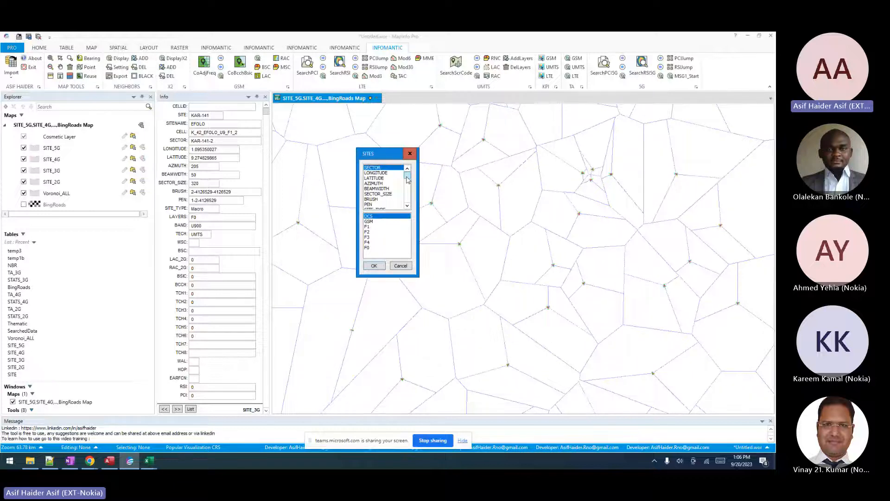
{"action": "left_click_drag", "start_coordinate": [408, 179], "coordinate": [408, 199]}
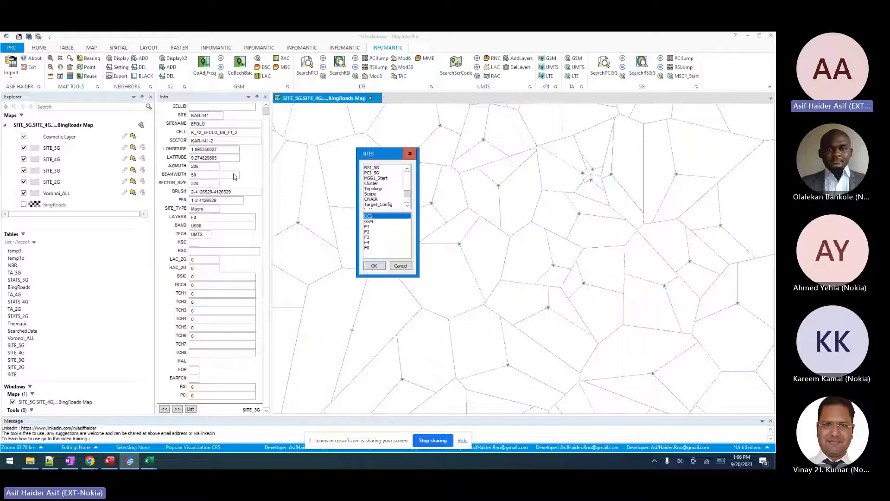
{"action": "left_click", "coordinate": [371, 186]}
{"action": "left_click", "coordinate": [374, 266]}
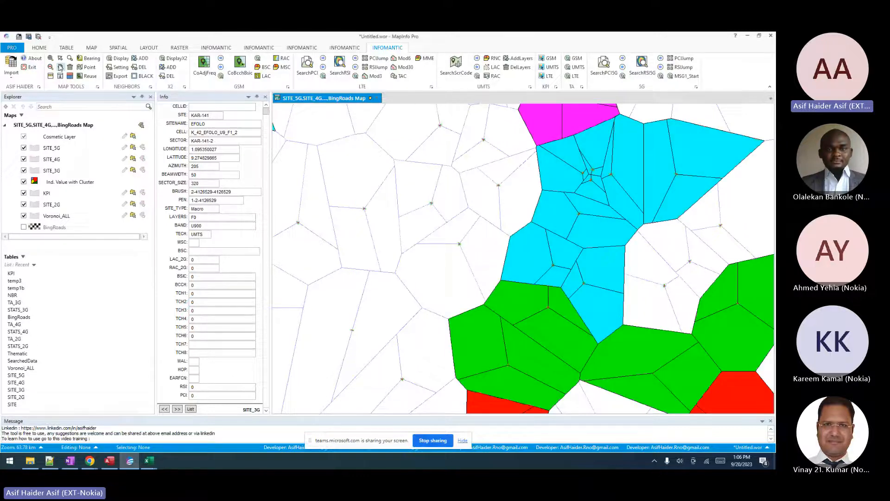
Examine the cluster colouring across the whole network, from the northern areas down to the dense southern area.
{"action": "left_click", "coordinate": [51, 67]}
{"action": "left_click", "coordinate": [576, 337]}
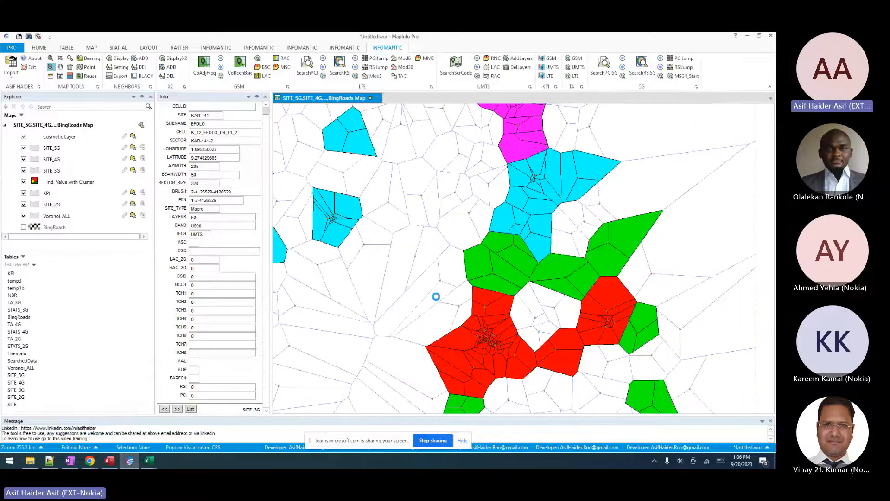
{"action": "left_click", "coordinate": [432, 296]}
{"action": "key", "text": "Down"}
{"action": "key", "text": "Down"}
{"action": "key", "text": "Down"}
{"action": "key", "text": "Down"}
{"action": "key", "text": "Down"}
{"action": "key", "text": "Down"}
{"action": "key", "text": "Down"}
{"action": "key", "text": "Down"}
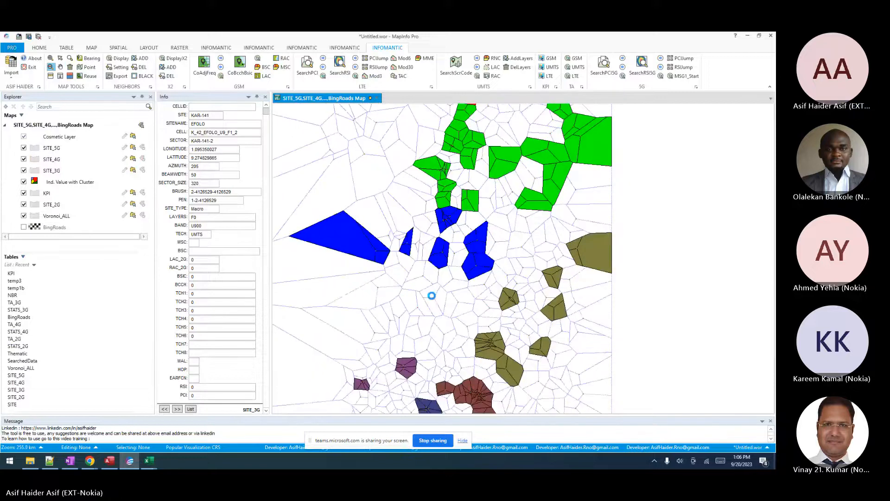
{"action": "key", "text": "Down"}
{"action": "key", "text": "Down"}
{"action": "key", "text": "Down"}
{"action": "key", "text": "Down"}
{"action": "key", "text": "Down"}
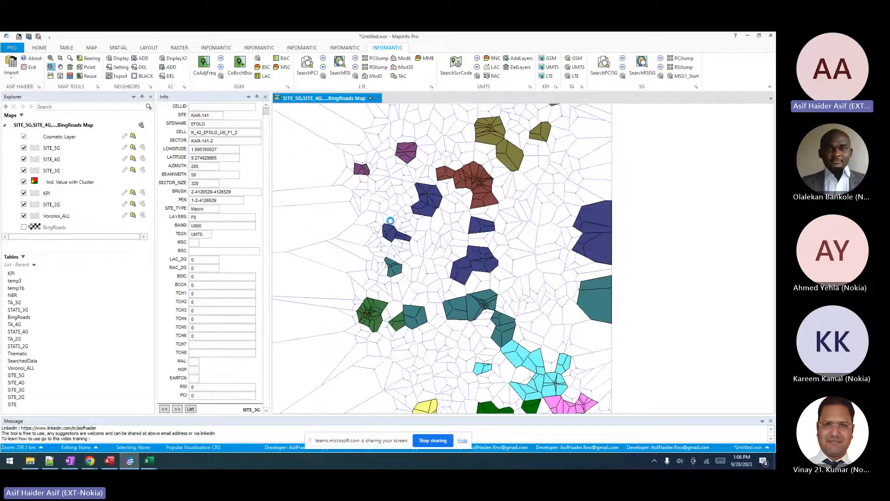
{"action": "key", "text": "Down"}
{"action": "key", "text": "Down"}
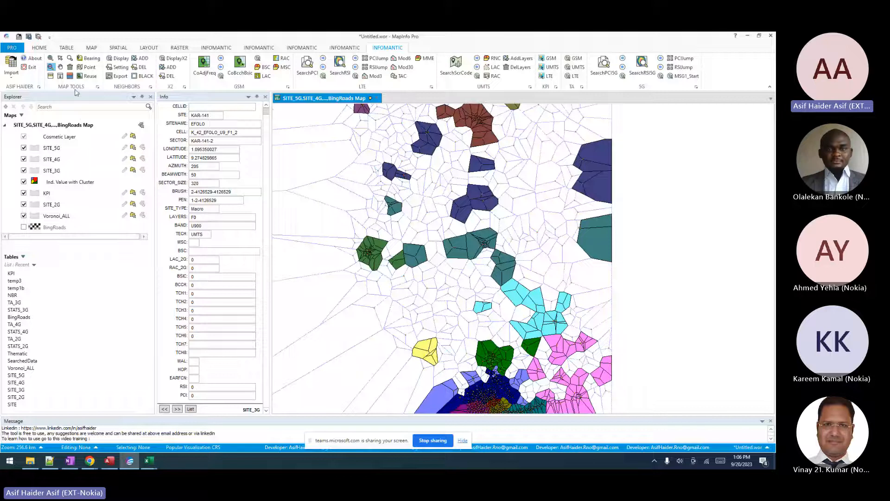
{"action": "left_click", "coordinate": [50, 58]}
{"action": "left_click_drag", "start_coordinate": [462, 393], "coordinate": [539, 306]}
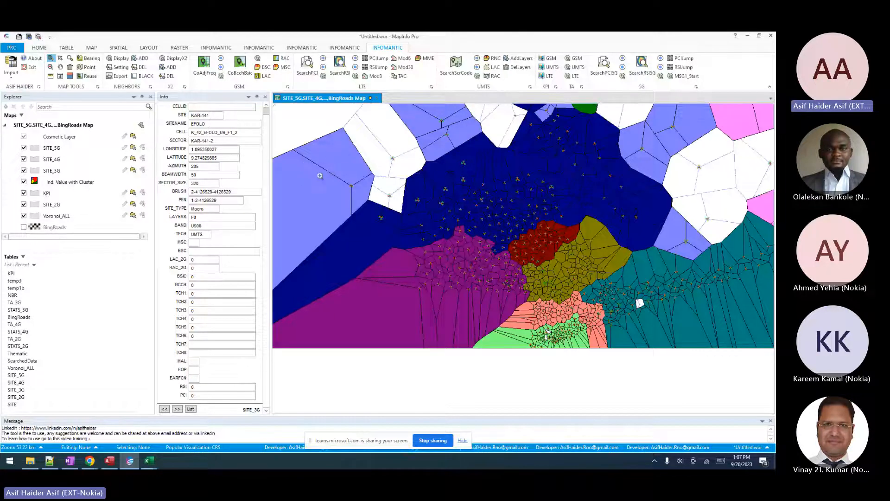
Remove the Cluster thematic layer from the map with the Infomantic map tools.
{"action": "left_click", "coordinate": [60, 67]}
{"action": "left_click", "coordinate": [91, 48]}
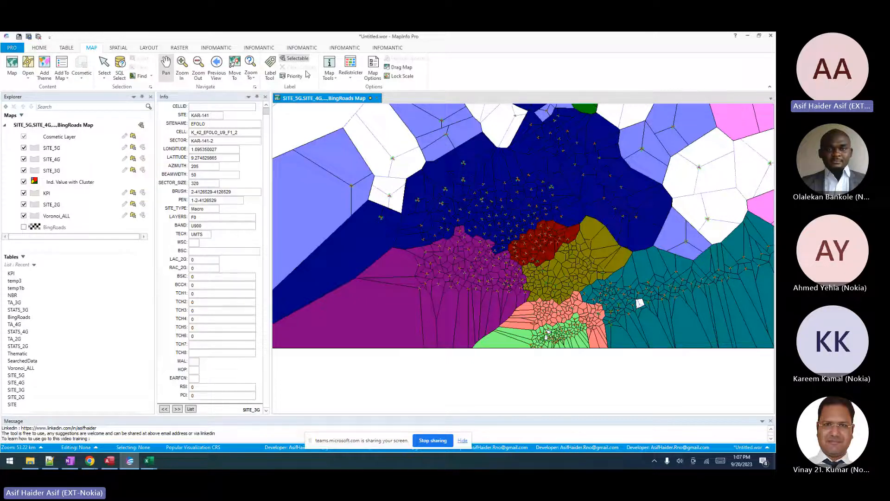
{"action": "left_click", "coordinate": [387, 48]}
{"action": "left_click", "coordinate": [70, 67]}
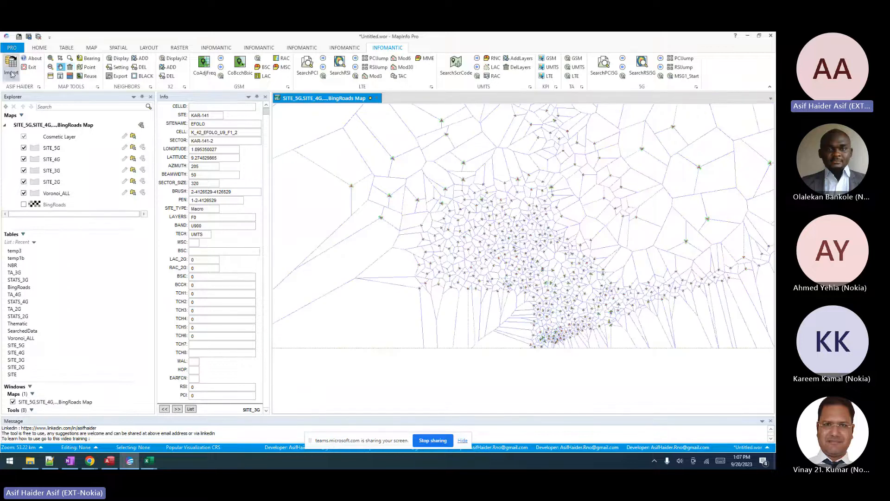
Switch to Excel and close Book1 without saving the changes.
{"action": "left_click", "coordinate": [148, 461]}
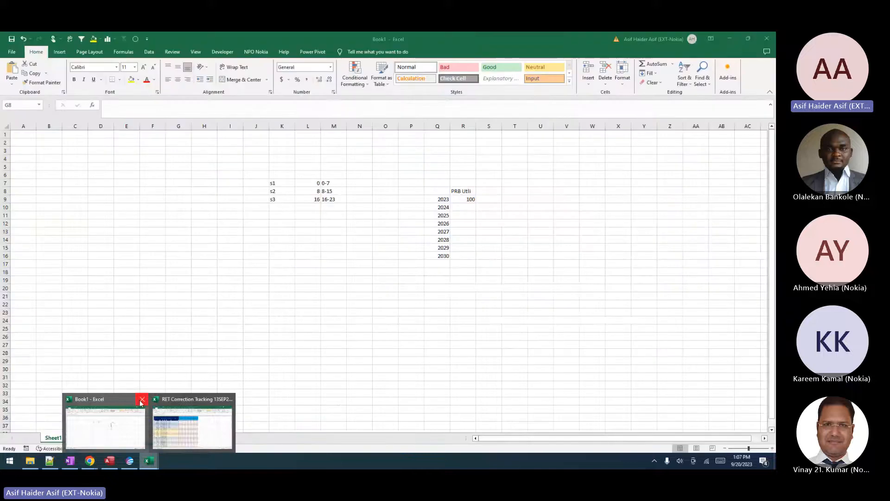
{"action": "left_click", "coordinate": [142, 399]}
{"action": "key", "text": "n"}
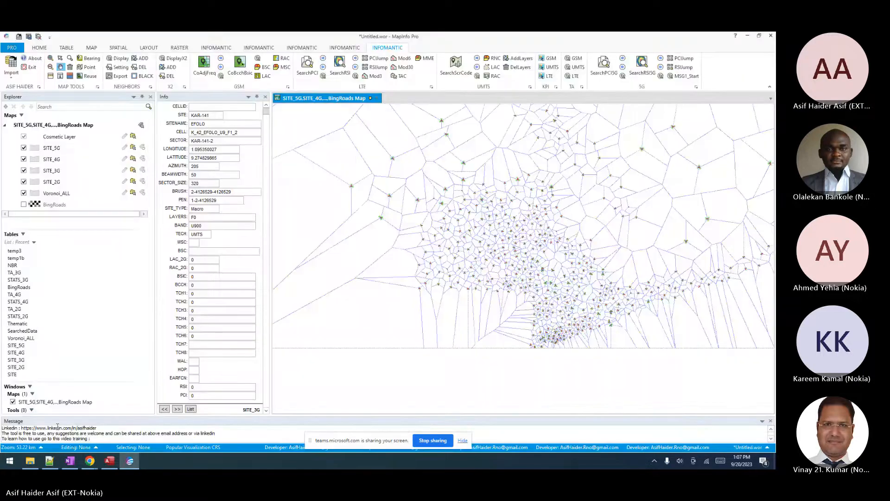
Switch to File Explorer and open SITE - ALL 2023.txt from the Input folder in Excel.
{"action": "left_click", "coordinate": [30, 461]}
{"action": "double_click", "coordinate": [188, 149]}
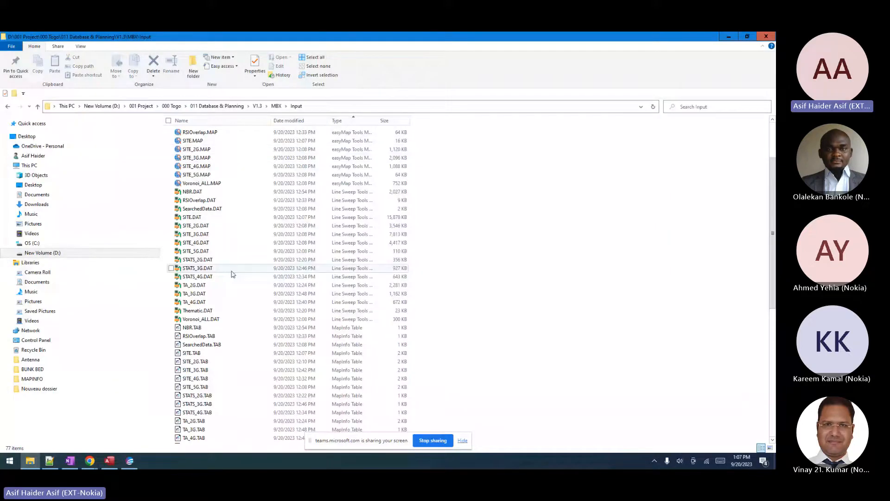
{"action": "scroll", "coordinate": [233, 274], "scroll_direction": "down", "scroll_amount": 12}
{"action": "left_click", "coordinate": [185, 387]}
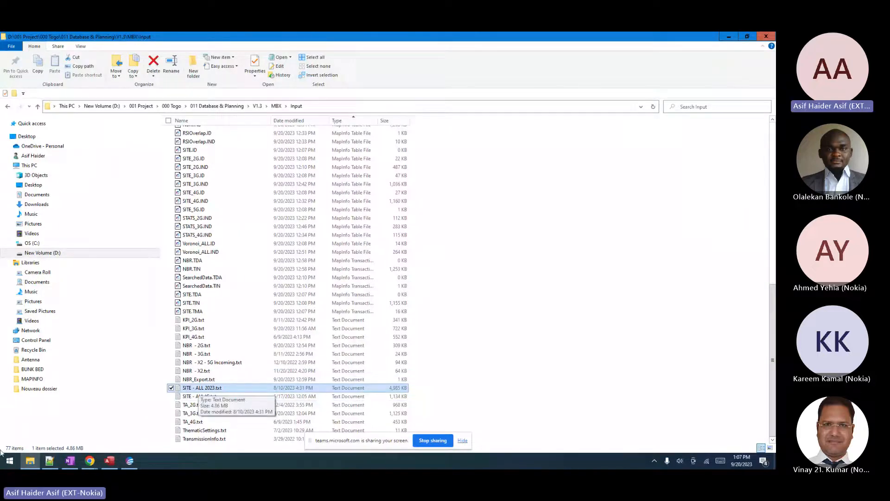
{"action": "left_click", "coordinate": [10, 460]}
{"action": "left_click", "coordinate": [194, 234]}
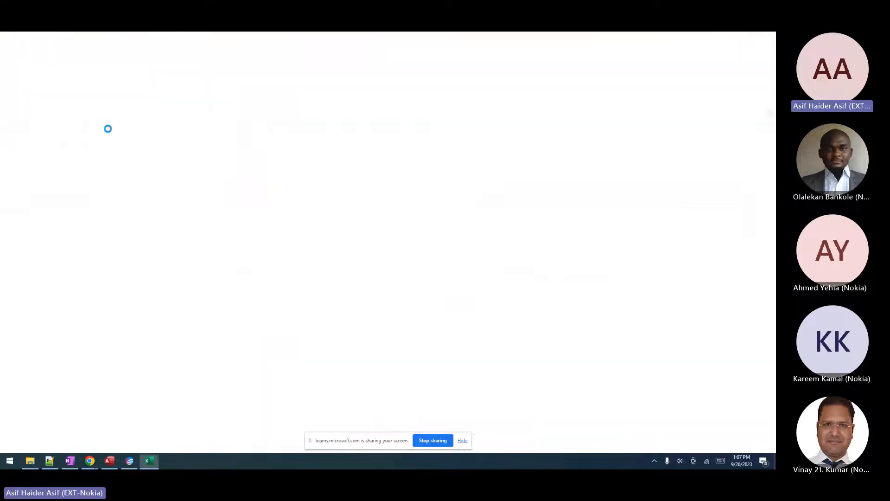
{"action": "left_click", "coordinate": [151, 464]}
{"action": "left_click_drag", "start_coordinate": [197, 388], "coordinate": [153, 265]}
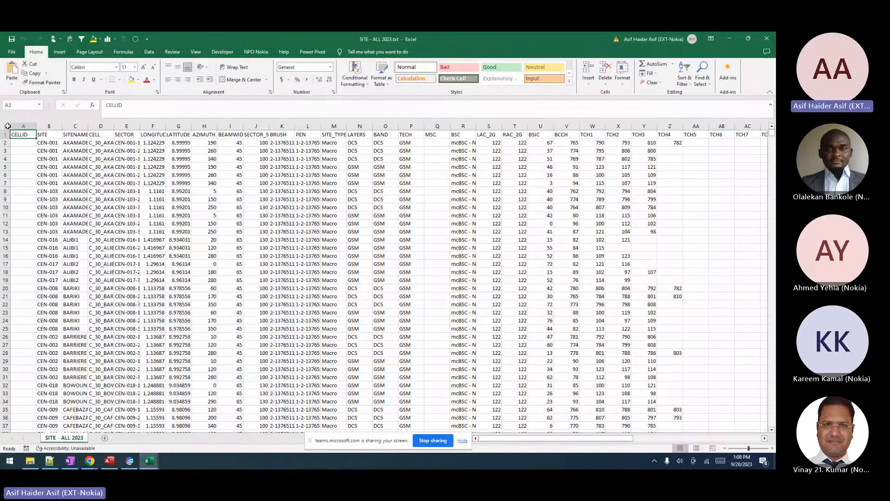
Fit the widths of all columns in the SITE - ALL 2023 sheet to their contents.
{"action": "left_click", "coordinate": [8, 125]}
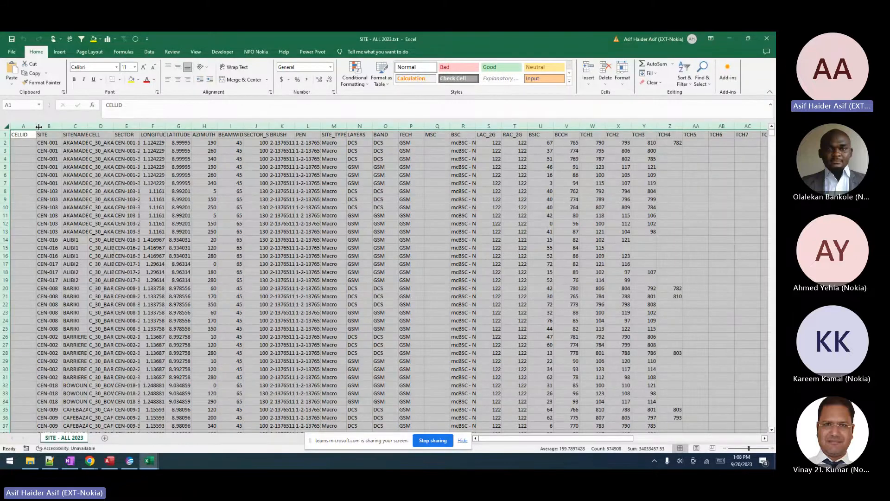
{"action": "double_click", "coordinate": [36, 125]}
{"action": "left_click", "coordinate": [185, 199]}
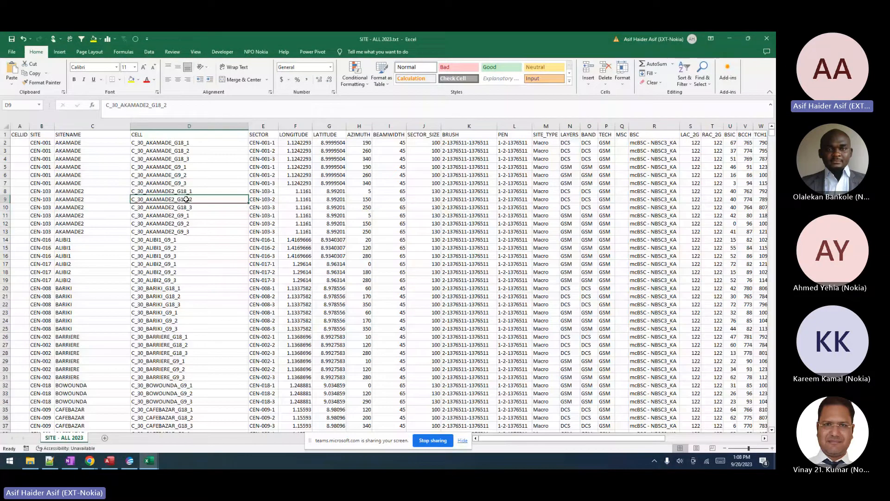
Turn on filtering for the header row and filter SITENAME to show only ABATTOIR-NEW.
{"action": "left_click", "coordinate": [148, 52]}
{"action": "key", "text": "ctrl+shift+l"}
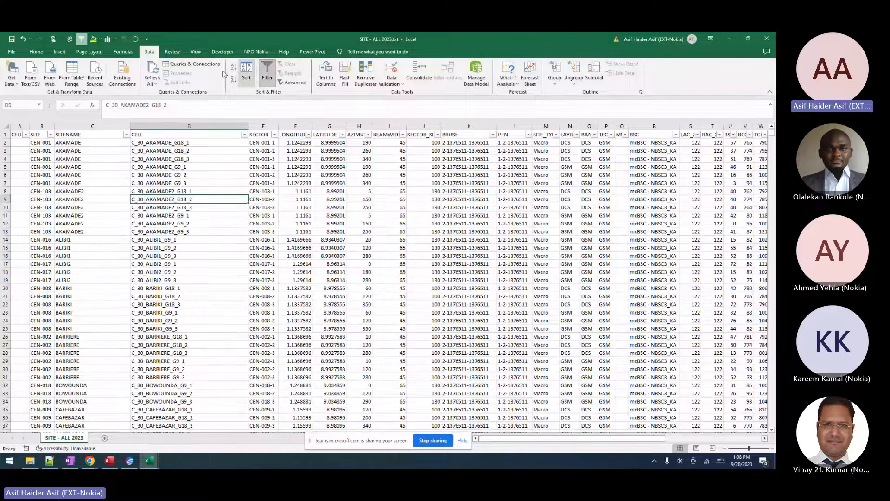
{"action": "left_click", "coordinate": [126, 134]}
{"action": "left_click", "coordinate": [46, 225]}
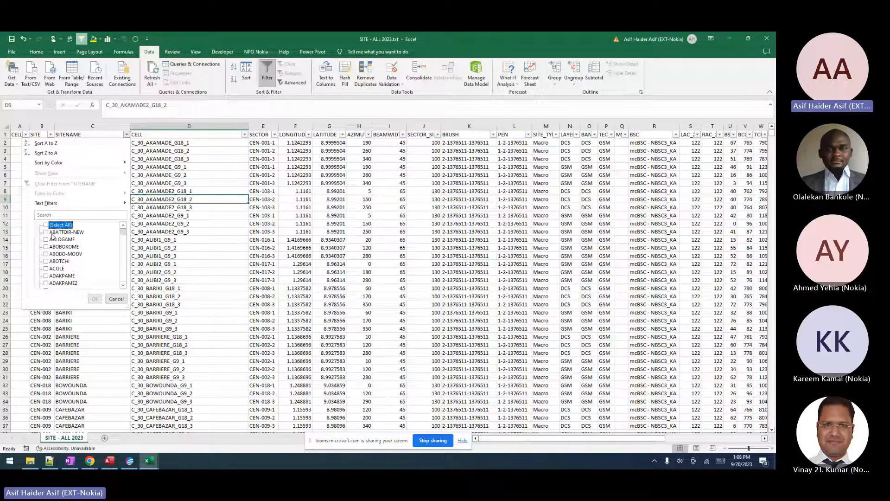
{"action": "left_click", "coordinate": [46, 232]}
{"action": "left_click", "coordinate": [94, 298]}
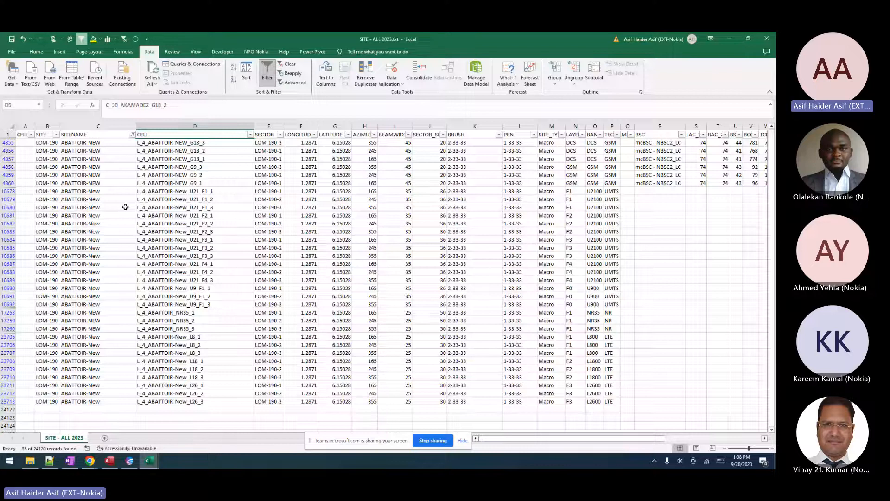
Highlight the LAYERS, BAND and TECH headers in yellow and select those columns' values for the U2100 F1 to F3 cells.
{"action": "left_click_drag", "start_coordinate": [8, 143], "coordinate": [8, 175]}
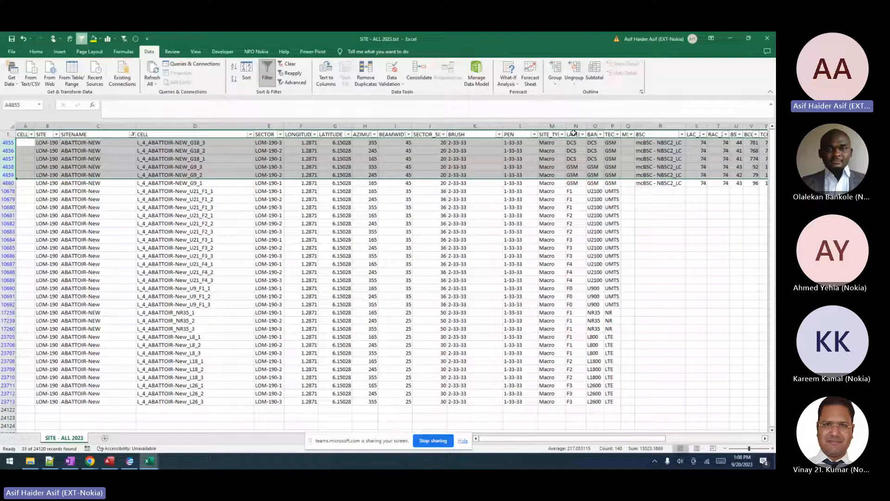
{"action": "left_click", "coordinate": [575, 134]}
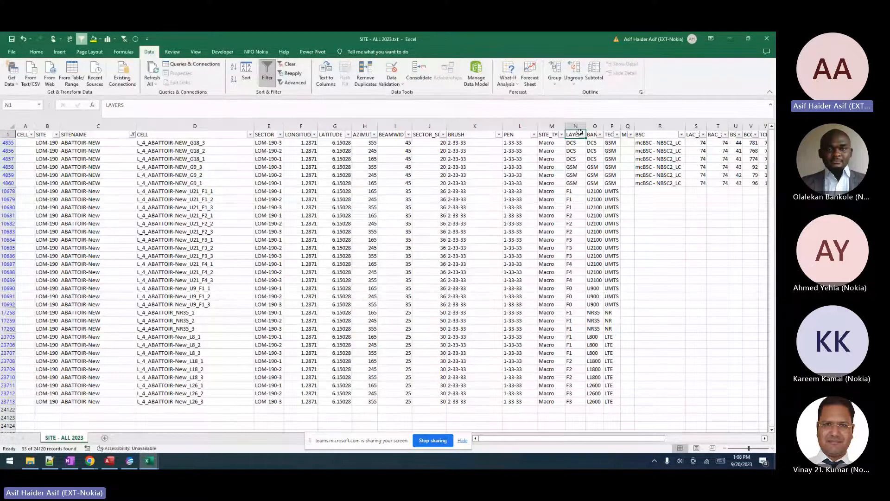
{"action": "left_click_drag", "start_coordinate": [579, 134], "coordinate": [612, 134]}
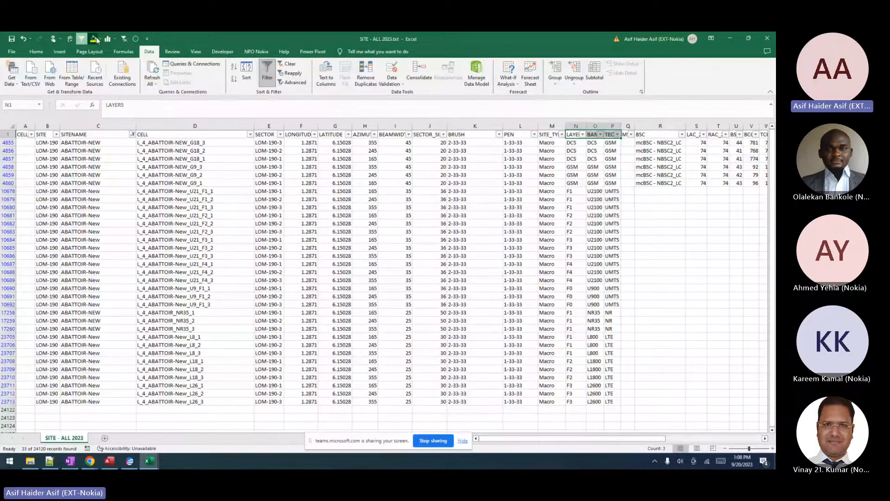
{"action": "left_click", "coordinate": [95, 40]}
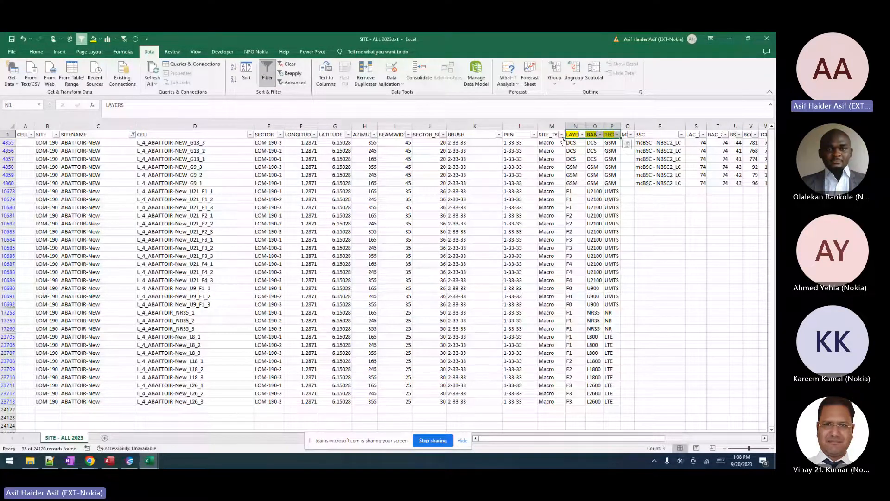
{"action": "left_click", "coordinate": [612, 191]}
{"action": "left_click_drag", "start_coordinate": [569, 191], "coordinate": [613, 256]}
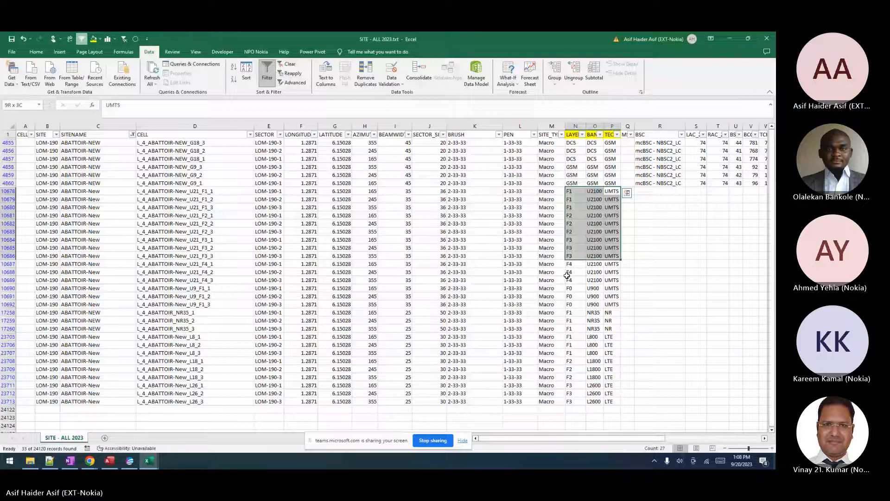
Select the LAYERS, BAND and TECH values of the LTE cells, and select all rows from the first U2100 cell to the last LTE cell.
{"action": "left_click_drag", "start_coordinate": [612, 313], "coordinate": [606, 398]}
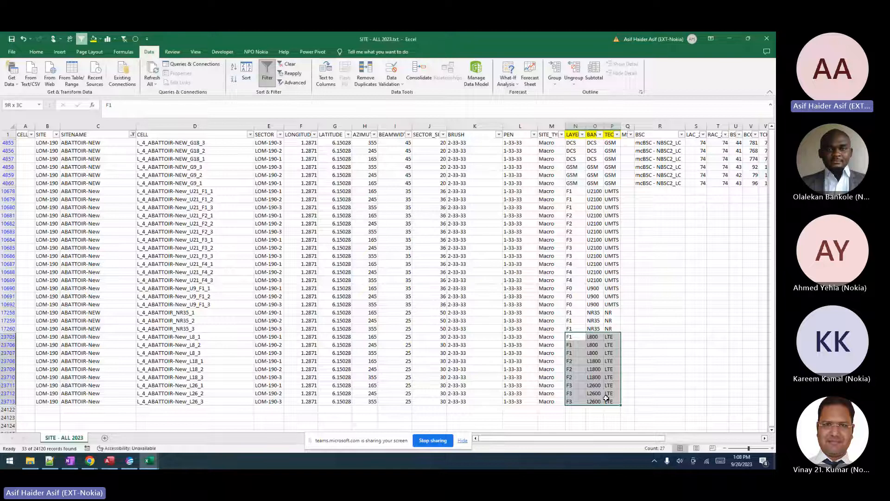
{"action": "left_click_drag", "start_coordinate": [606, 398], "coordinate": [607, 398]}
{"action": "left_click_drag", "start_coordinate": [7, 191], "coordinate": [1, 403]}
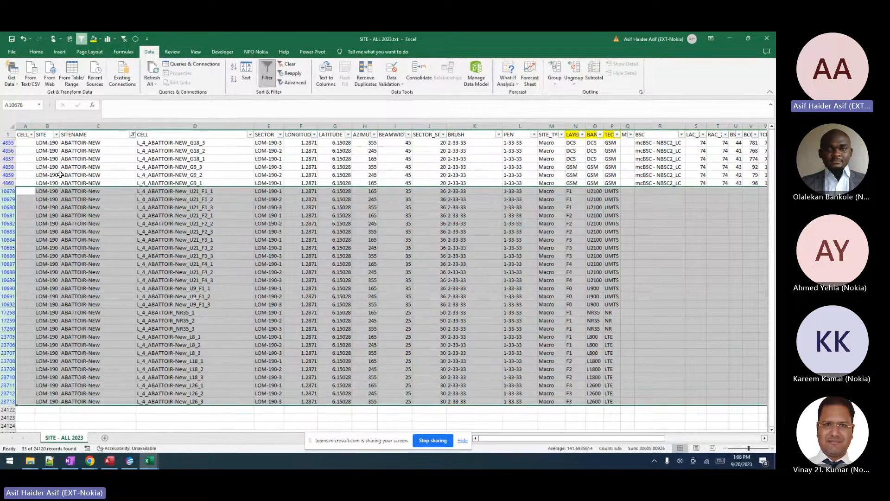
Select the SITE column's values for the filtered cells and check them against the SITENAME entries of a U2100 and an L800 cell.
{"action": "left_click", "coordinate": [26, 126]}
{"action": "left_click", "coordinate": [46, 126], "text": "shift"}
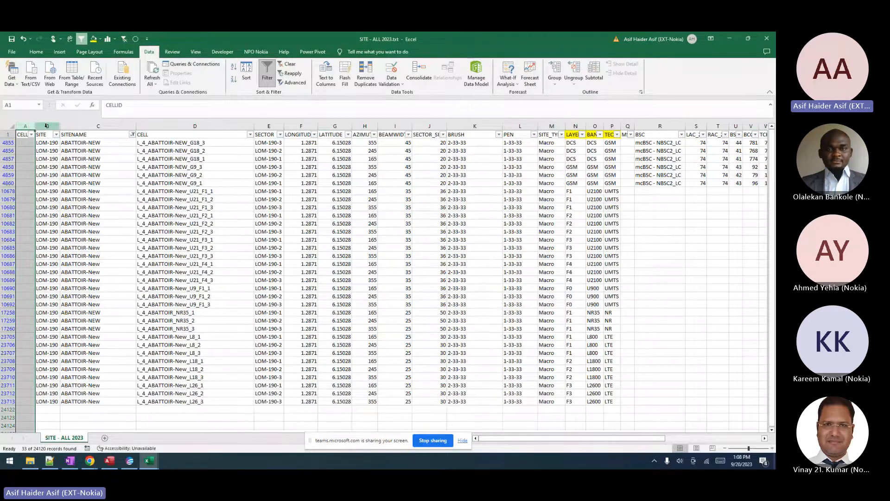
{"action": "left_click", "coordinate": [47, 126]}
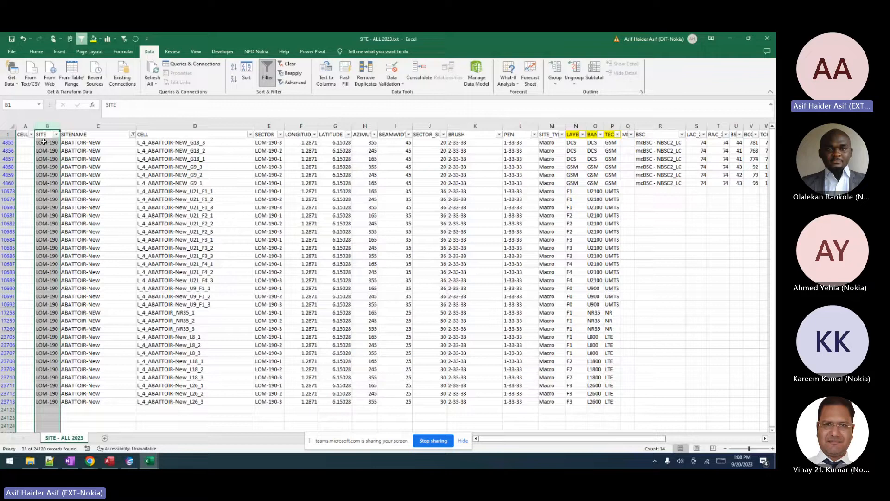
{"action": "left_click_drag", "start_coordinate": [44, 143], "coordinate": [48, 403]}
{"action": "left_click", "coordinate": [103, 232]}
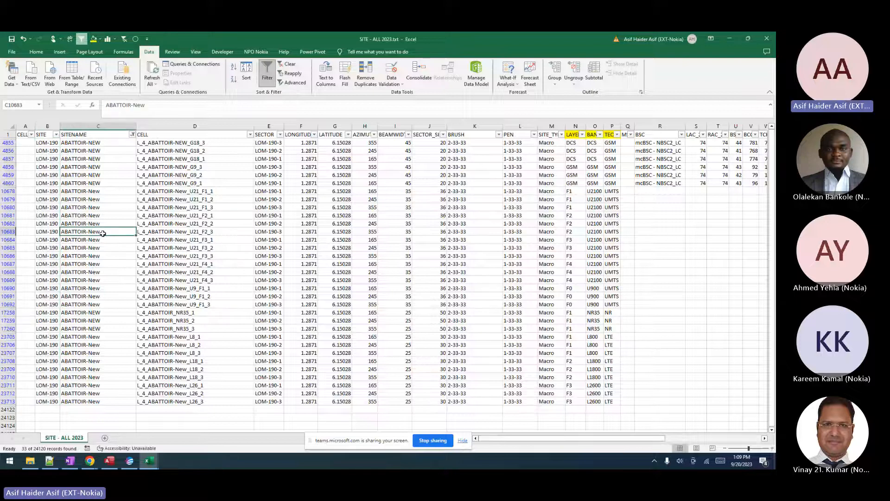
{"action": "left_click", "coordinate": [105, 336]}
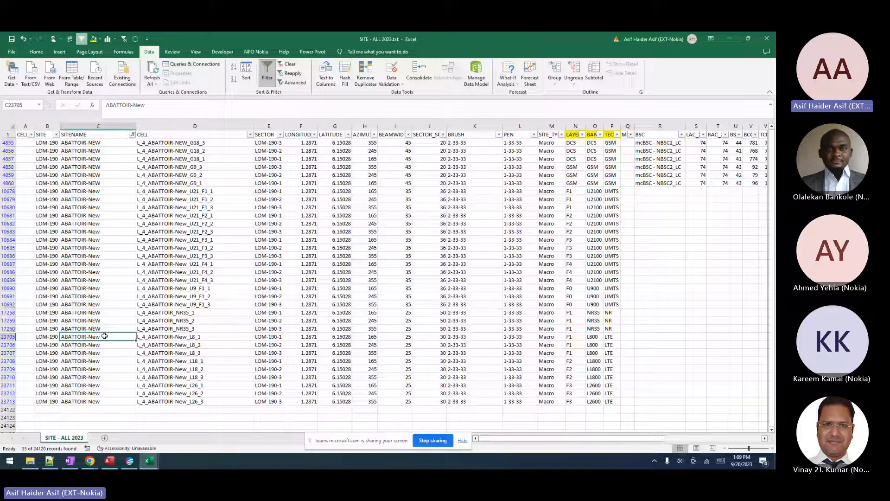
{"action": "left_click_drag", "start_coordinate": [44, 143], "coordinate": [53, 401]}
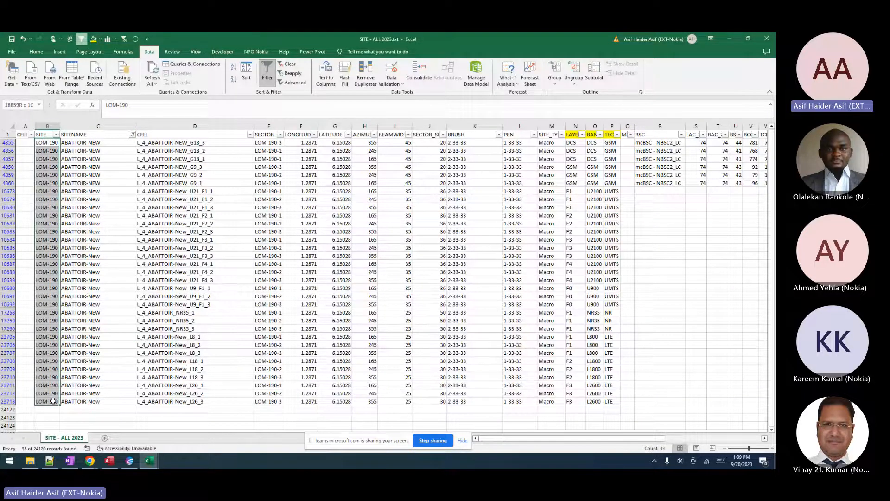
{"action": "left_click_drag", "start_coordinate": [53, 401], "coordinate": [53, 402]}
Widen the CELLID column so its full header shows and select the column's cells for the filtered rows.
{"action": "left_click_drag", "start_coordinate": [35, 126], "coordinate": [55, 127]}
{"action": "left_click", "coordinate": [64, 134]}
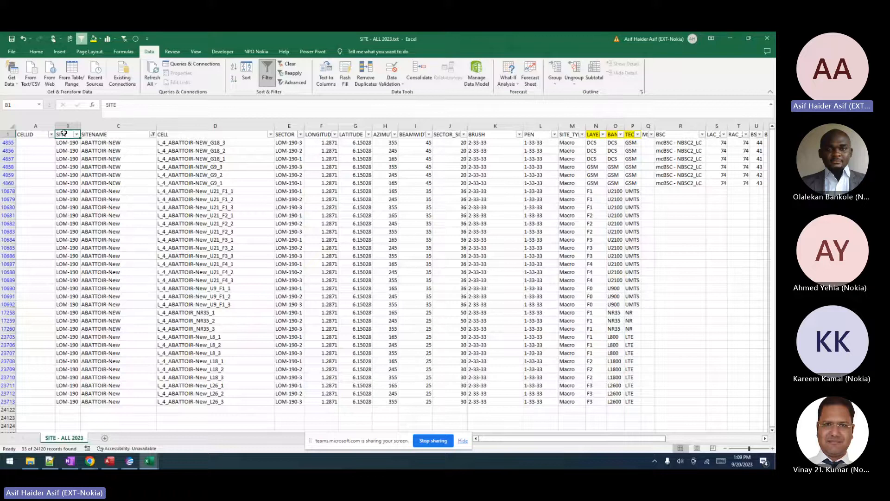
{"action": "left_click", "coordinate": [25, 134]}
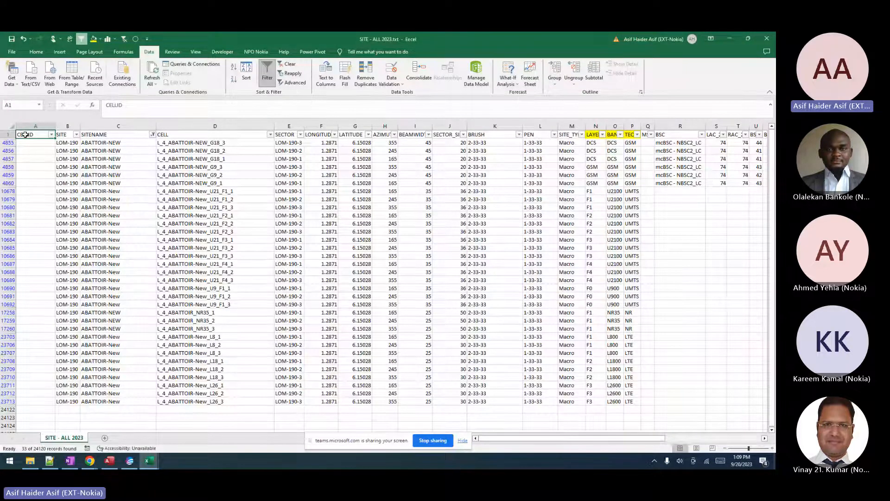
{"action": "left_click", "coordinate": [29, 127]}
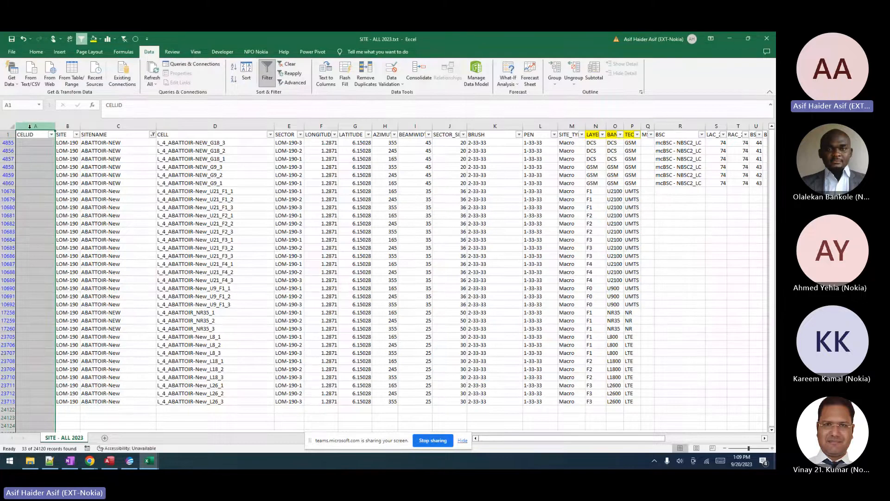
{"action": "left_click", "coordinate": [30, 134]}
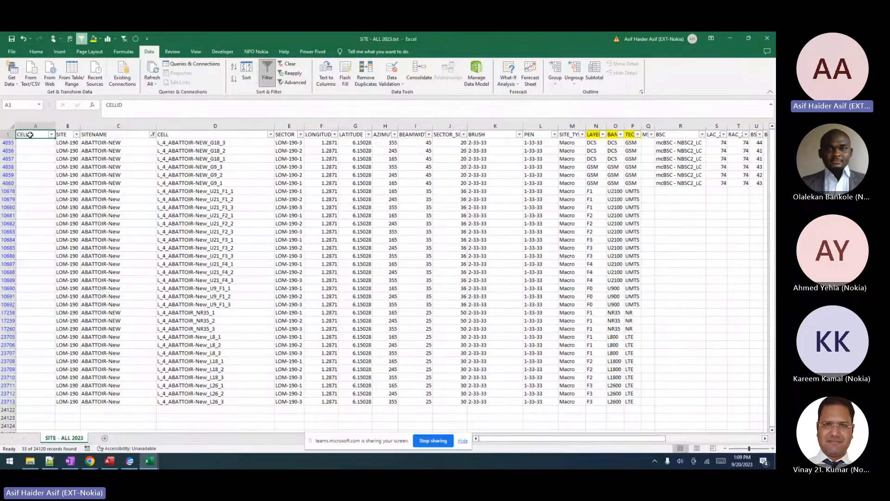
{"action": "left_click_drag", "start_coordinate": [30, 142], "coordinate": [30, 401]}
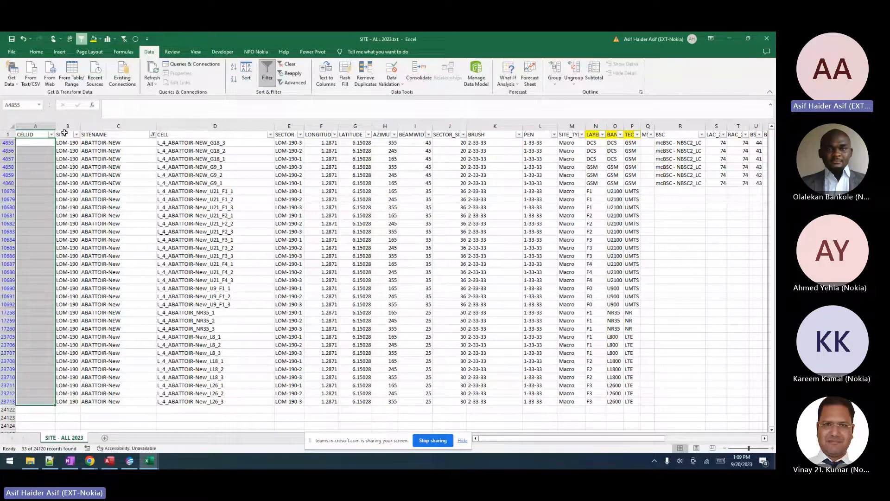
Widen the SECTOR column and open the sector value of the first G18 cell for inspection.
{"action": "left_click", "coordinate": [181, 135]}
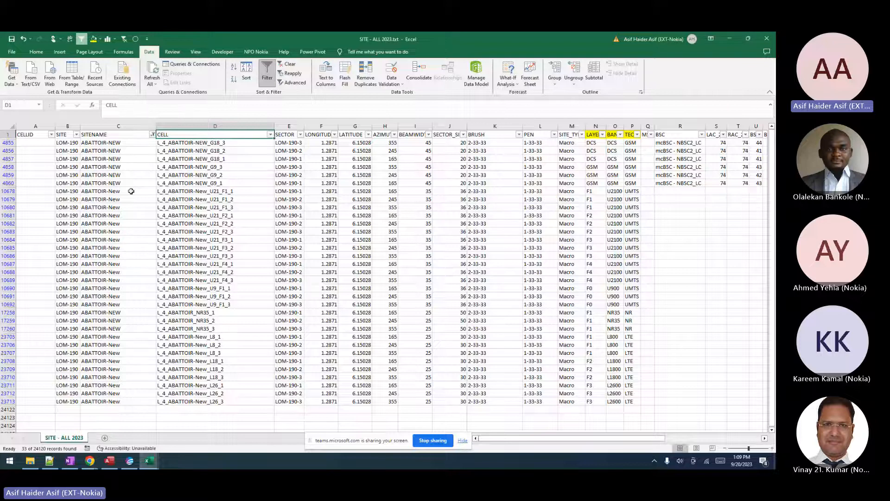
{"action": "key", "text": "Right"}
{"action": "left_click", "coordinate": [307, 128]}
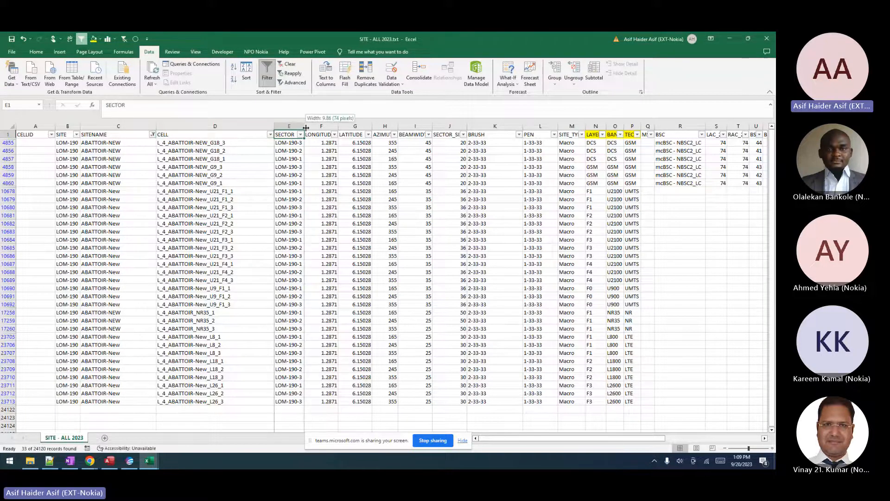
{"action": "double_click", "coordinate": [306, 128]}
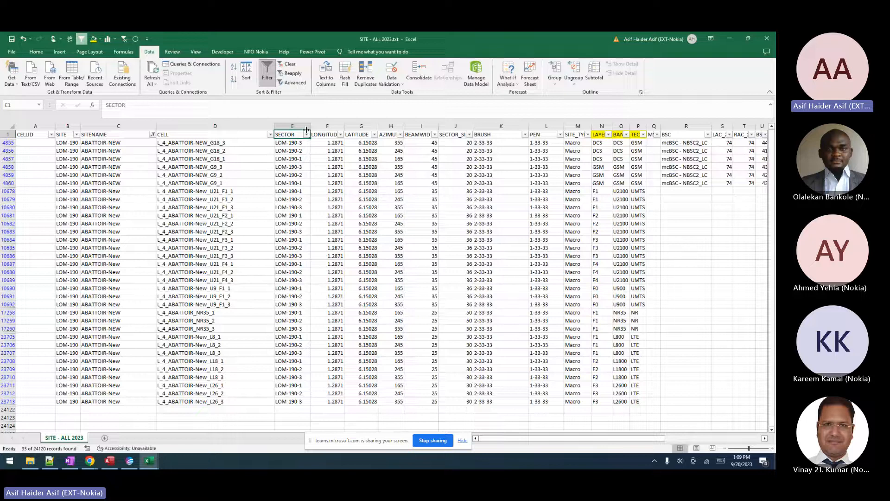
{"action": "left_click", "coordinate": [292, 144]}
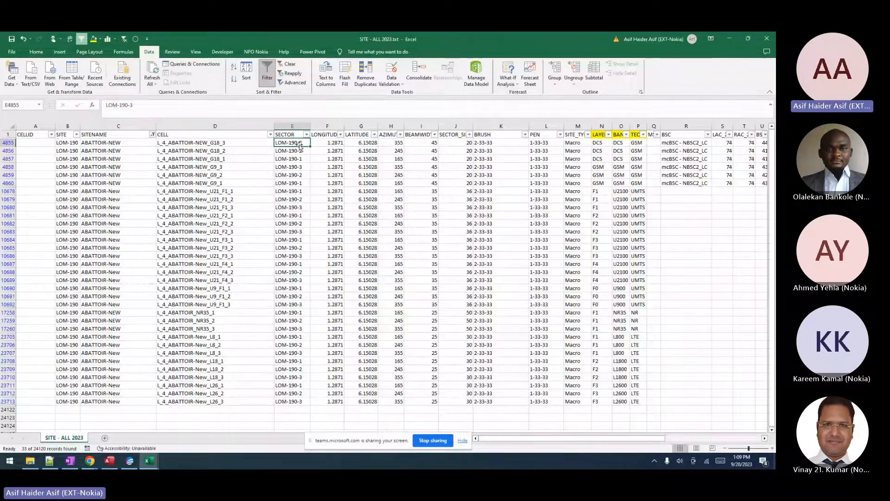
{"action": "double_click", "coordinate": [300, 144]}
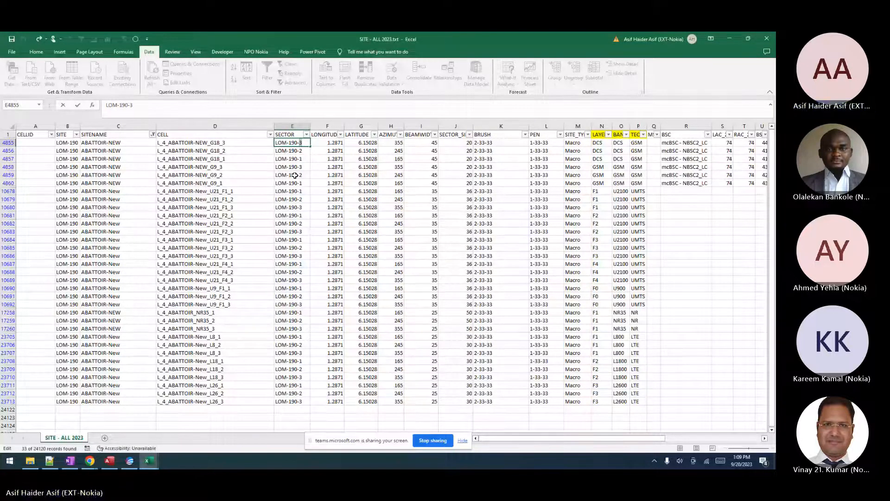
Filter the SECTOR column to show only LOM-190-1.
{"action": "left_click", "coordinate": [306, 135]}
{"action": "left_click", "coordinate": [226, 224]}
{"action": "left_click", "coordinate": [226, 232]}
{"action": "left_click", "coordinate": [275, 298]}
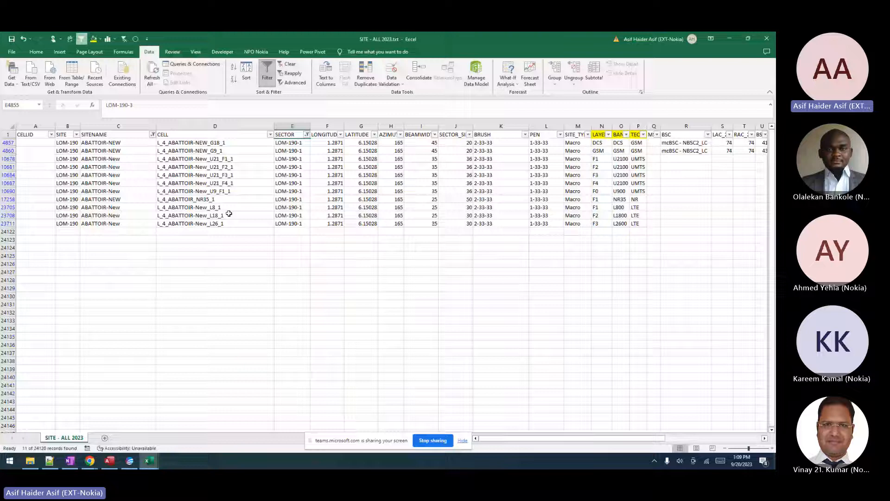
Go through the CELL names belonging to sector LOM-190-1 one by one, from G18_1 down to L18_1.
{"action": "left_click", "coordinate": [227, 142]}
{"action": "key", "text": "Down"}
{"action": "key", "text": "Down"}
{"action": "key", "text": "Down"}
{"action": "key", "text": "Down"}
{"action": "key", "text": "Down"}
{"action": "key", "text": "Down"}
{"action": "key", "text": "Down"}
{"action": "key", "text": "Down"}
{"action": "key", "text": "Down"}
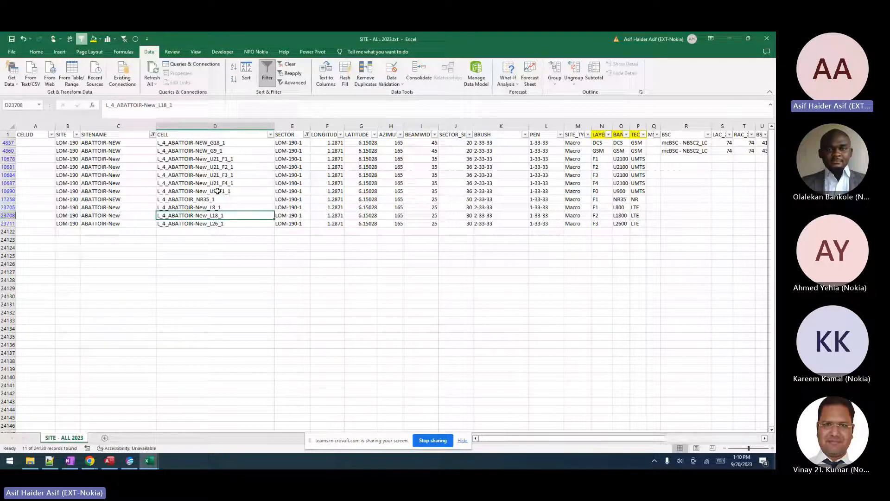
Clear the filter from SECTOR and select the CELL names of the U21 F1 to F3 cells.
{"action": "left_click", "coordinate": [307, 134]}
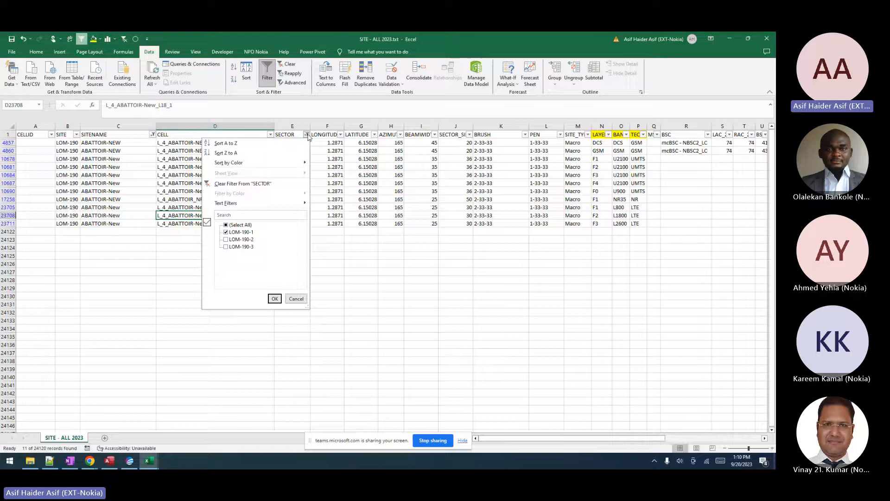
{"action": "left_click", "coordinate": [221, 184]}
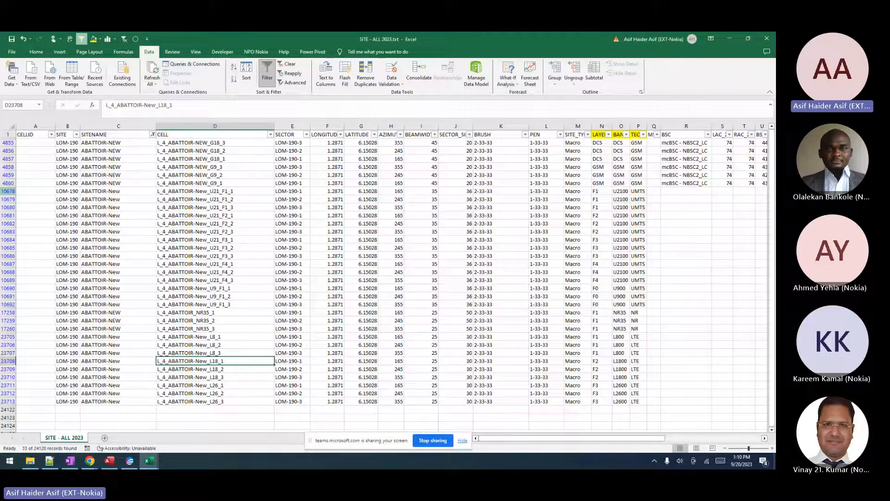
{"action": "left_click_drag", "start_coordinate": [195, 191], "coordinate": [191, 254]}
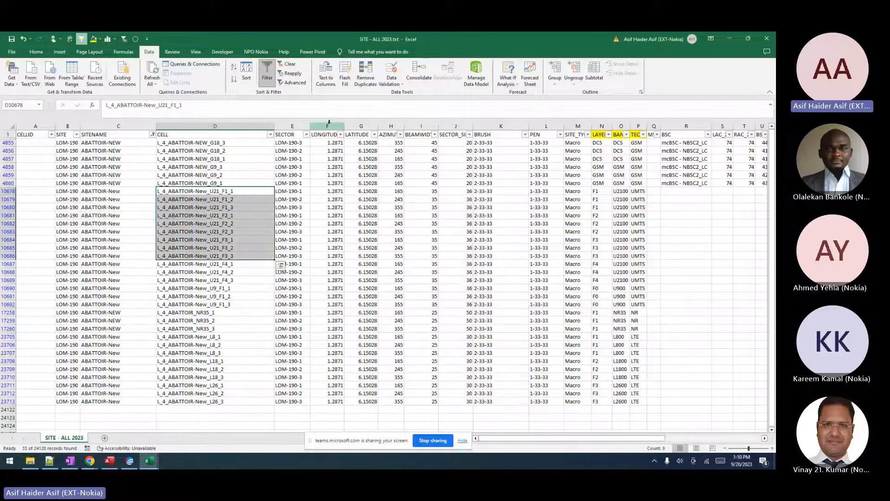
Select the LONGITUDE and LATITUDE columns, and widen the BEAMWIDTH and SECTOR_SIZE columns to show their full headers.
{"action": "left_click_drag", "start_coordinate": [327, 126], "coordinate": [351, 124]}
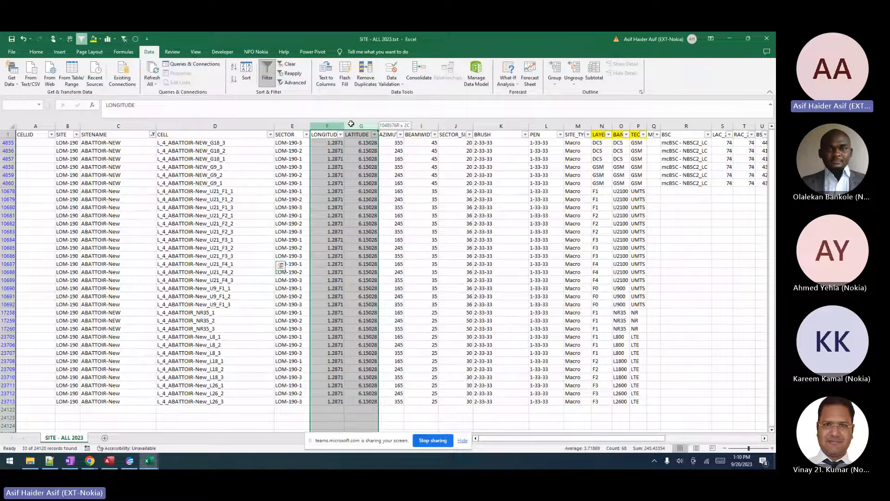
{"action": "left_click", "coordinate": [421, 126]}
{"action": "left_click_drag", "start_coordinate": [438, 126], "coordinate": [496, 126]}
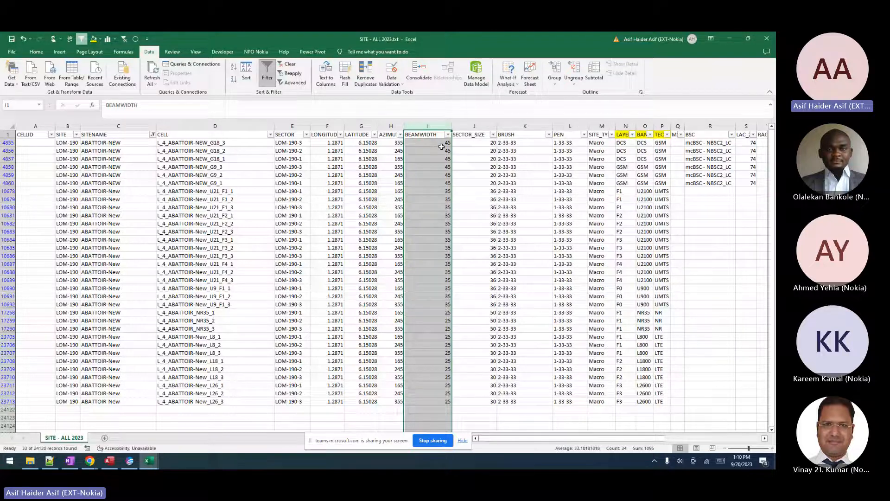
{"action": "left_click_drag", "start_coordinate": [420, 143], "coordinate": [423, 401]}
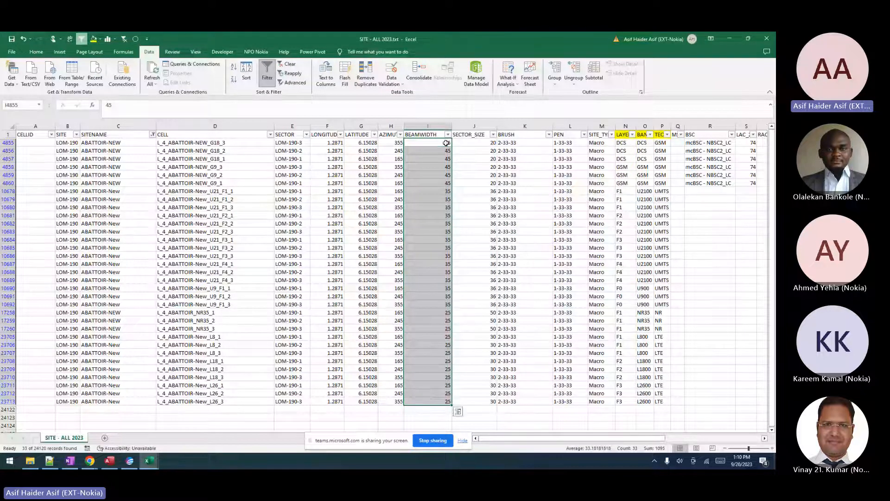
{"action": "left_click", "coordinate": [446, 143]}
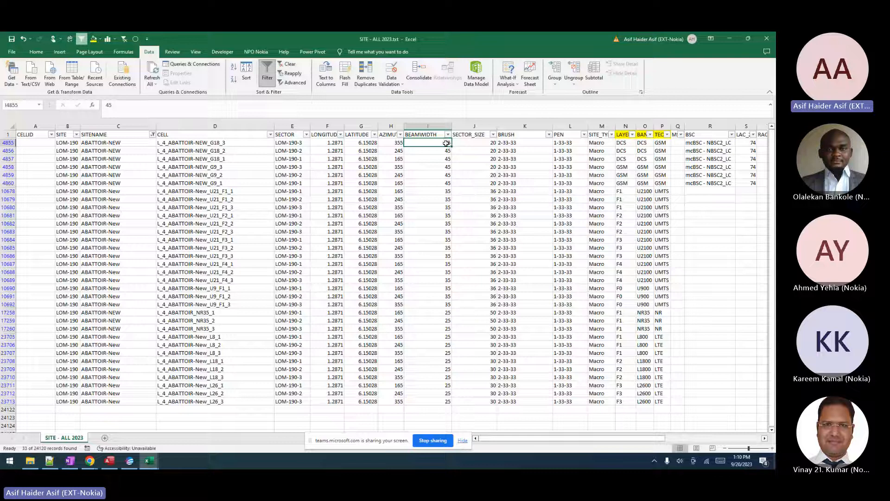
Switch to MapInfo Pro and zoom in on one site to view the widths of its overlapping sector shapes.
{"action": "left_click", "coordinate": [130, 461]}
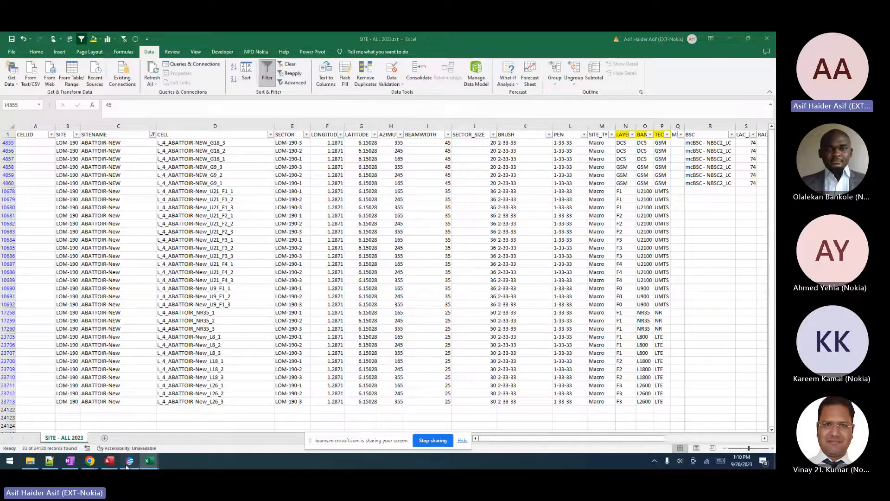
{"action": "left_click", "coordinate": [51, 58]}
{"action": "left_click_drag", "start_coordinate": [440, 252], "coordinate": [531, 349]}
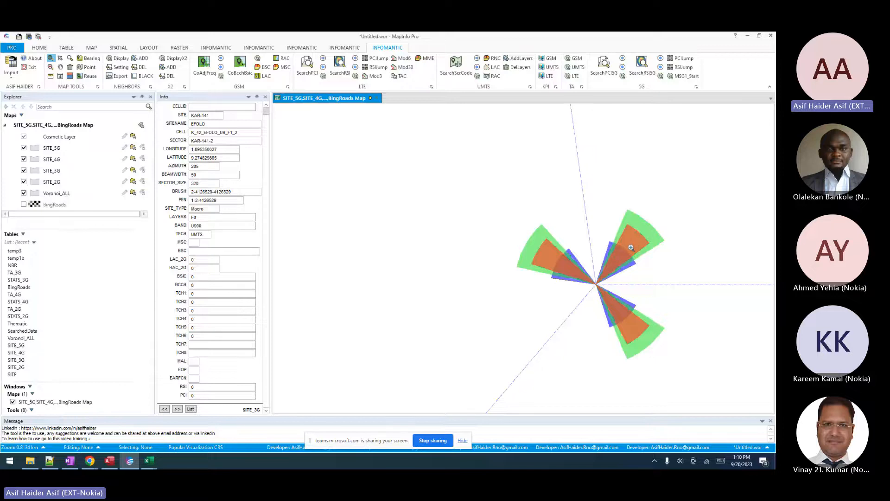
Switch back to Excel and check the BEAMWIDTH values of a U2100 cell and an L800 cell, and the whole BEAMWIDTH column.
{"action": "key", "text": "alt+Tab"}
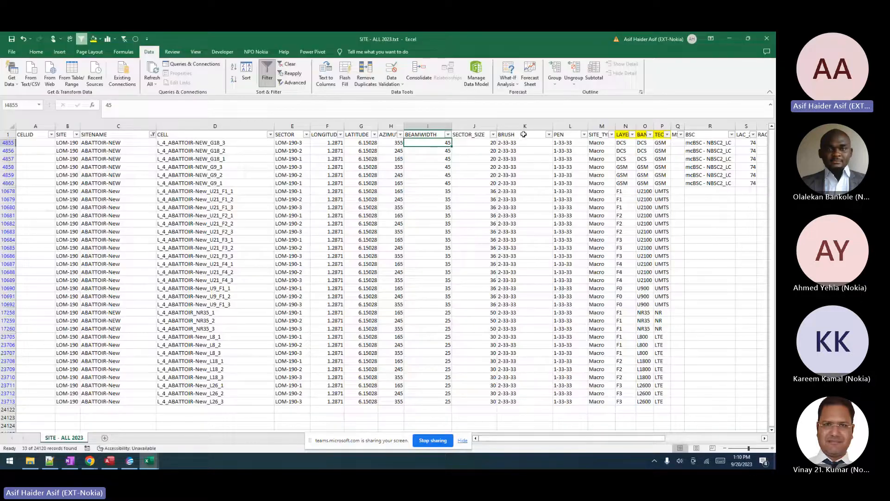
{"action": "left_click", "coordinate": [421, 231]}
{"action": "left_click", "coordinate": [421, 336]}
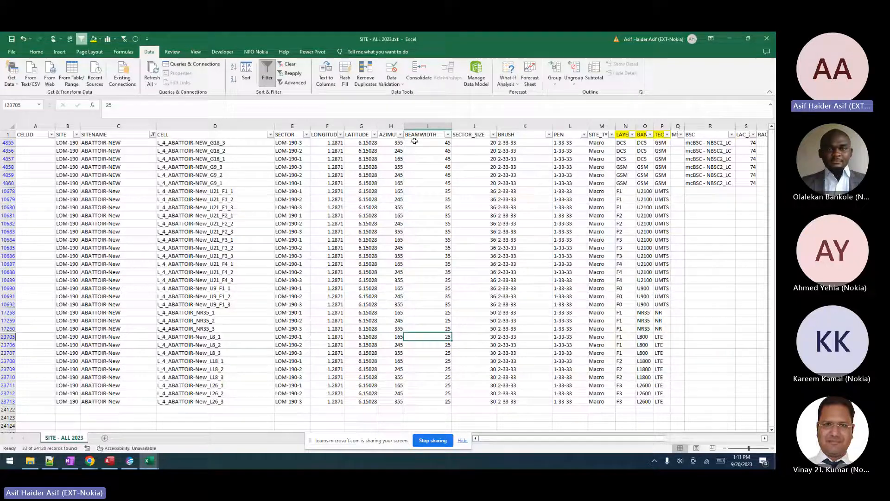
{"action": "left_click", "coordinate": [422, 123]}
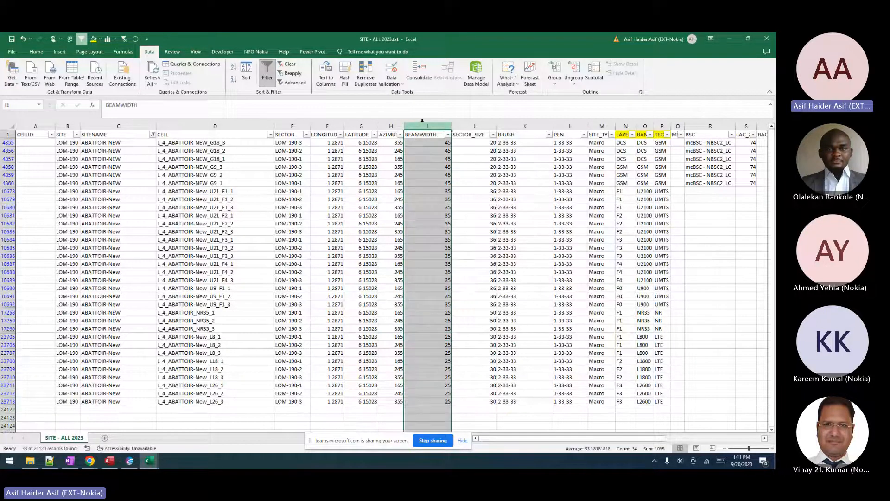
Select the SECTOR_SIZE column, compare it with the sector lengths on the MapInfo Pro map, and return to Excel.
{"action": "left_click", "coordinate": [475, 124]}
{"action": "key", "text": "alt+Tab"}
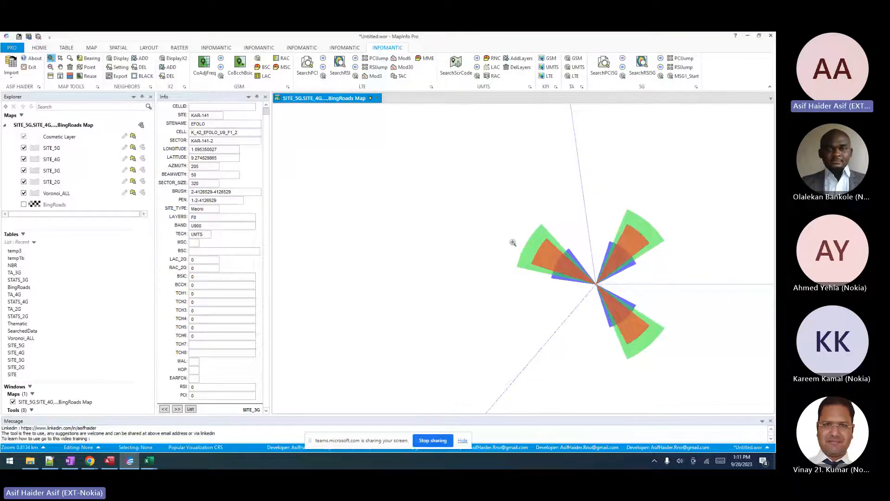
{"action": "key", "text": "alt+Tab"}
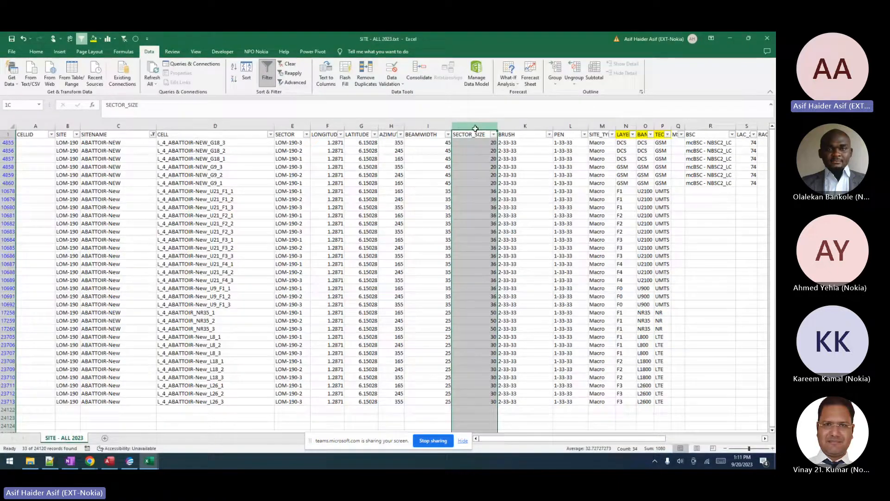
Select the BRUSH and PEN columns and inspect the BRUSH value of the first G18 cell.
{"action": "left_click_drag", "start_coordinate": [513, 123], "coordinate": [566, 128]}
{"action": "left_click", "coordinate": [528, 135]}
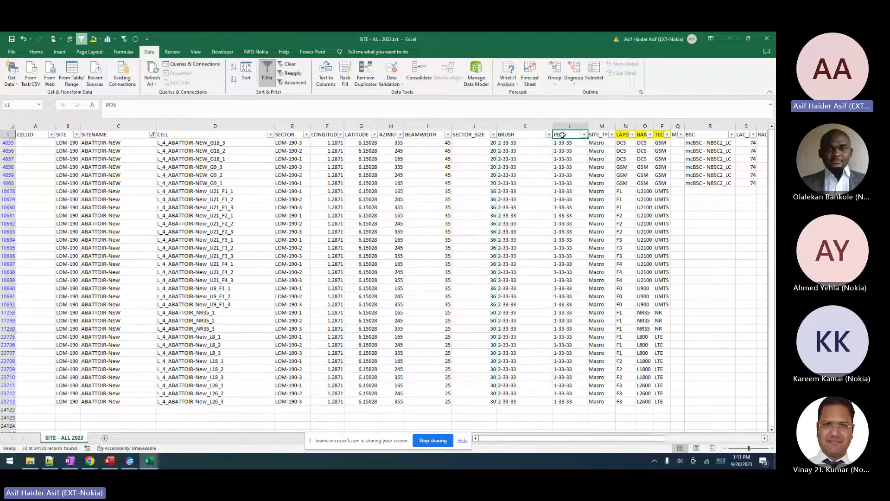
{"action": "left_click", "coordinate": [506, 144]}
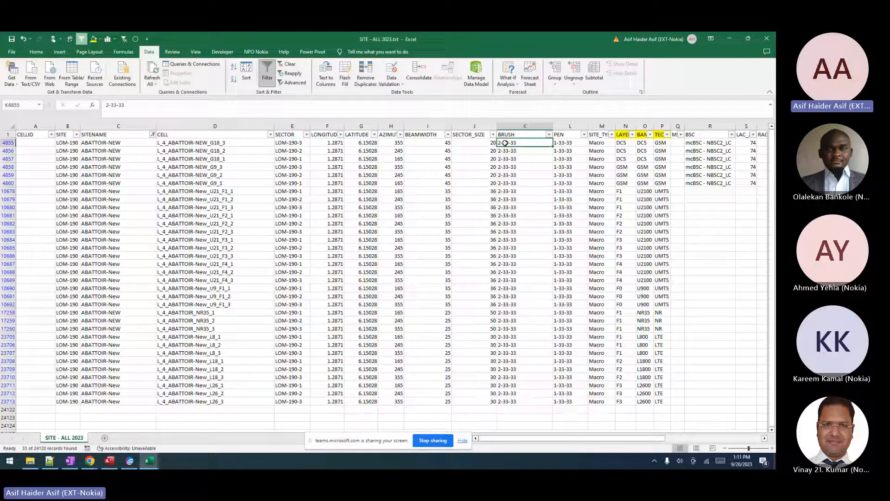
Open the first G18 cell's BRUSH value 2-33-33 for editing and highlight its separate parts.
{"action": "double_click", "coordinate": [506, 144]}
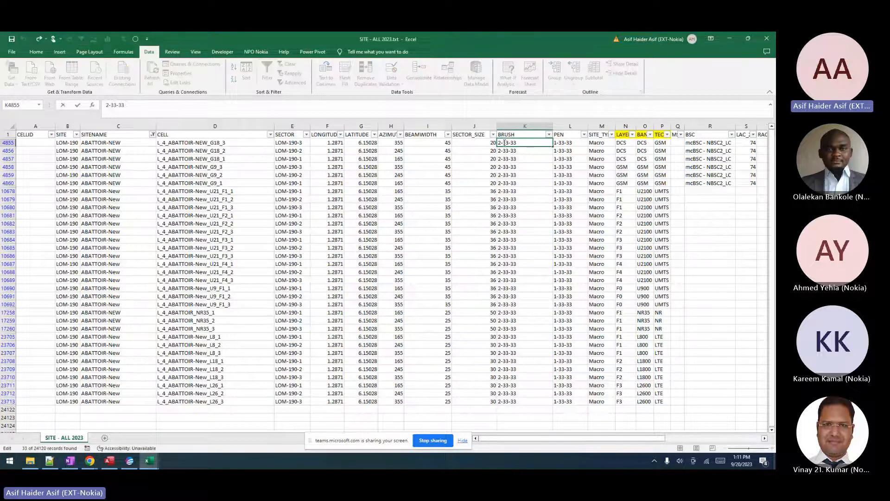
{"action": "left_click_drag", "start_coordinate": [504, 142], "coordinate": [510, 144]}
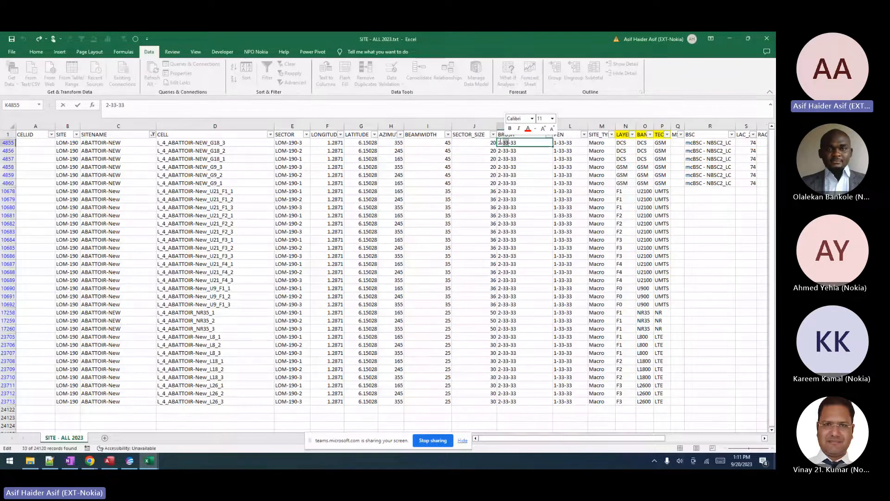
{"action": "left_click", "coordinate": [500, 143]}
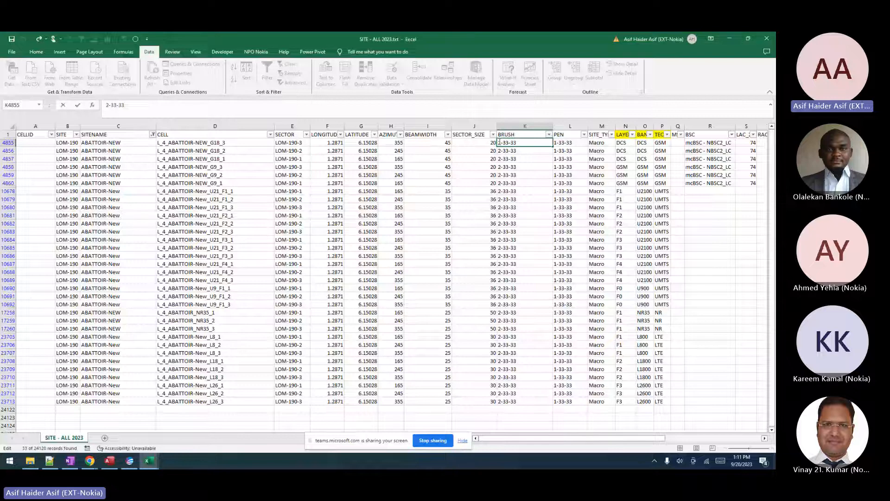
{"action": "left_click_drag", "start_coordinate": [495, 143], "coordinate": [496, 142]}
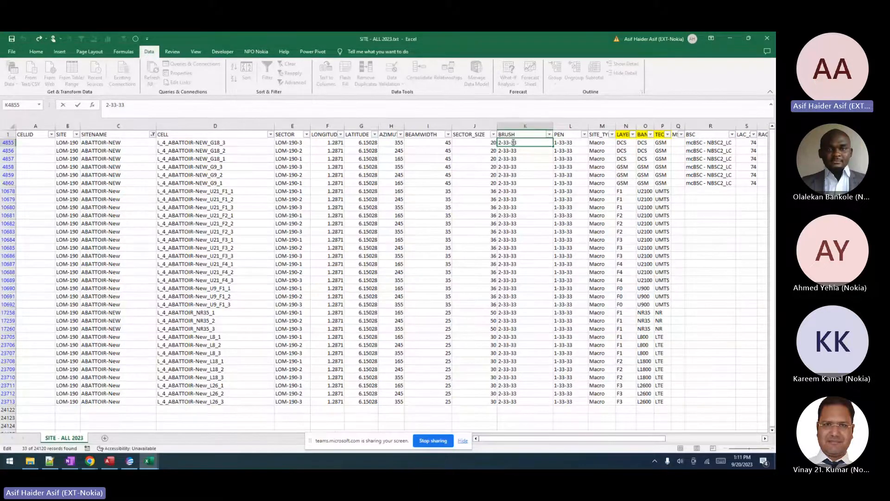
Switch to Chrome, search Google for "mapinfo colors" in a new tab, and browse the results for a color code reference.
{"action": "mouse_move", "coordinate": [91, 464]}
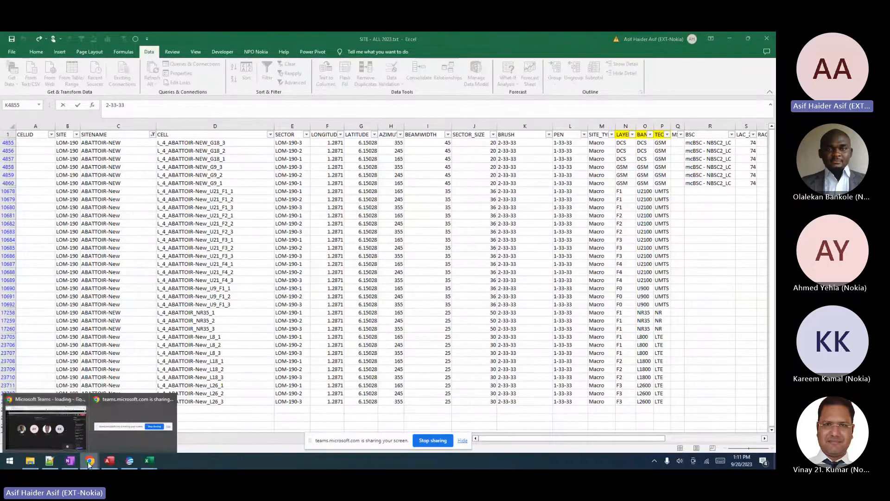
{"action": "left_click", "coordinate": [79, 429]}
{"action": "left_click", "coordinate": [675, 40]}
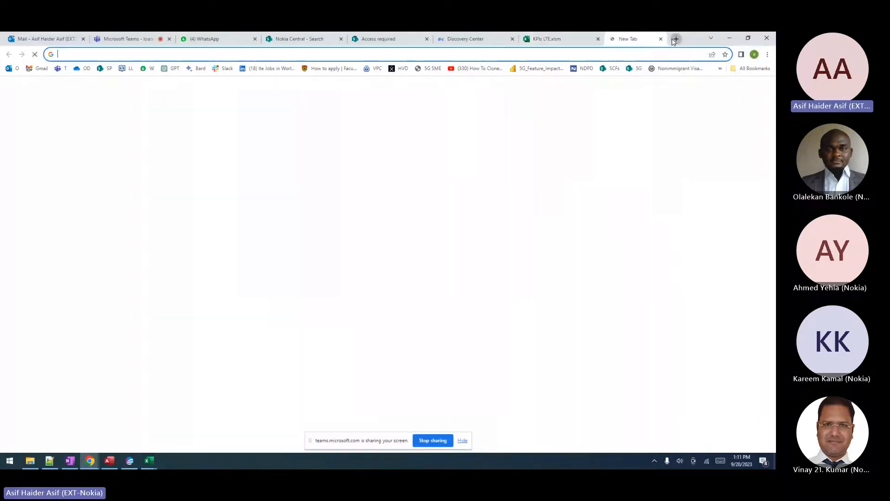
{"action": "type", "text": "mapinfo"}
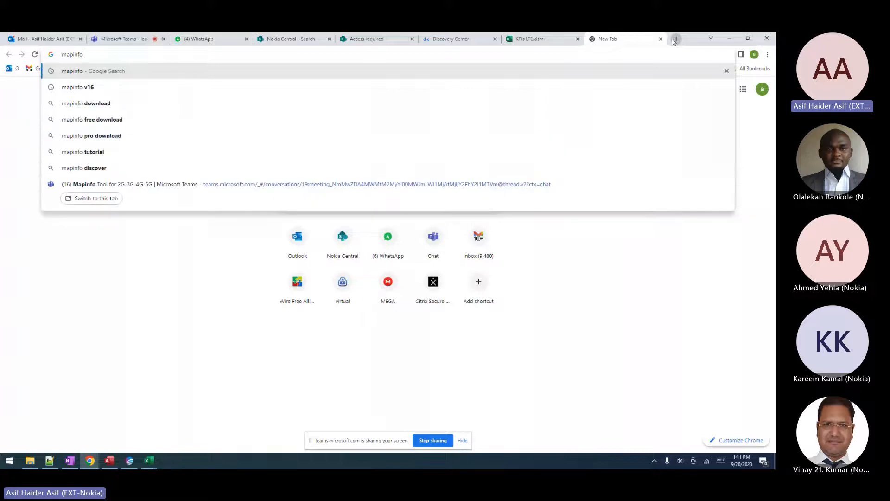
{"action": "type", "text": " colors"}
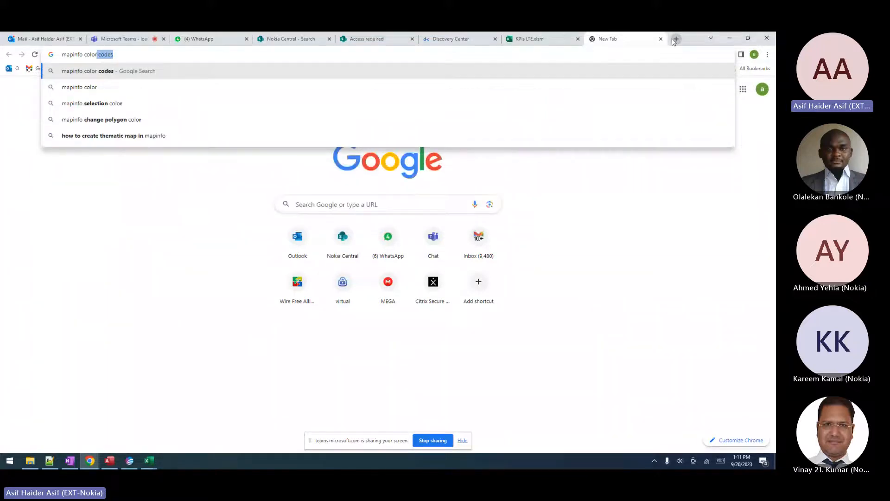
{"action": "key", "text": "Return"}
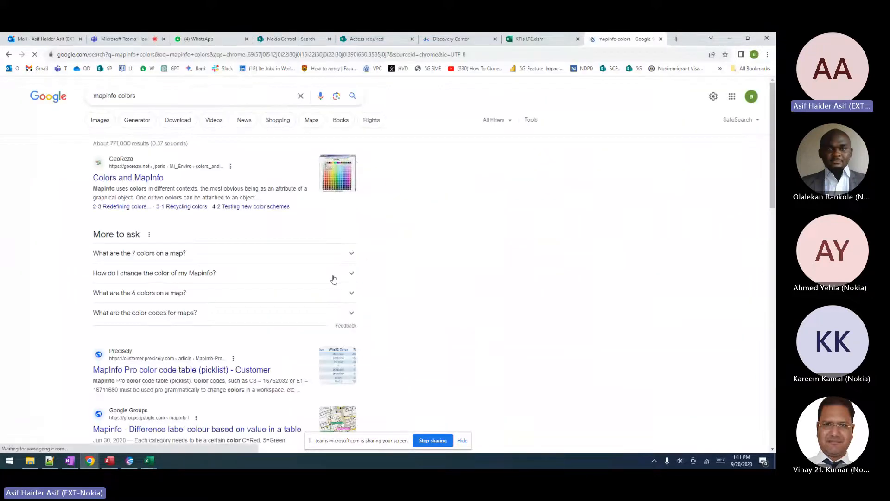
{"action": "scroll", "coordinate": [333, 279], "scroll_direction": "down", "scroll_amount": 4}
{"action": "scroll", "coordinate": [335, 279], "scroll_direction": "down", "scroll_amount": 4}
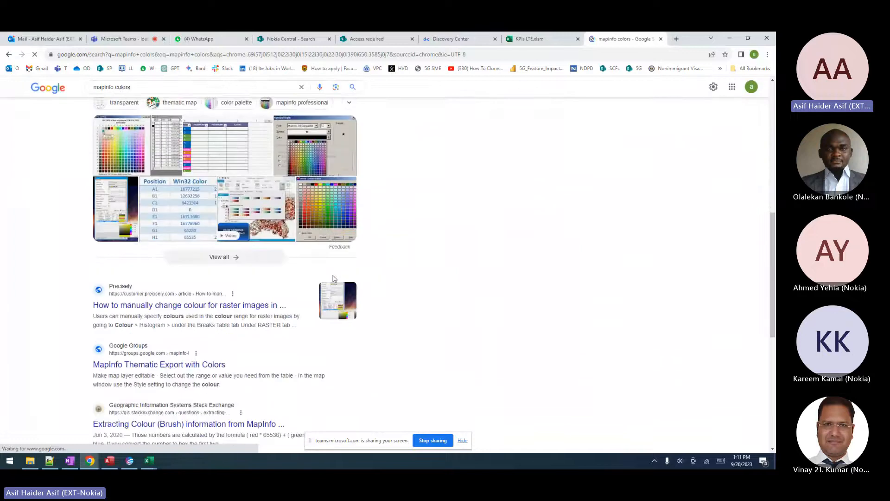
{"action": "scroll", "coordinate": [334, 279], "scroll_direction": "down", "scroll_amount": 4}
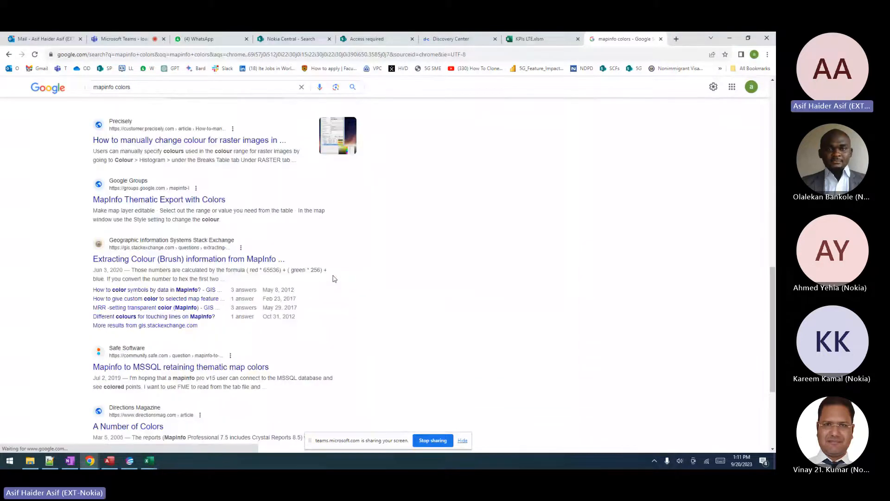
{"action": "scroll", "coordinate": [219, 335], "scroll_direction": "down", "scroll_amount": 4}
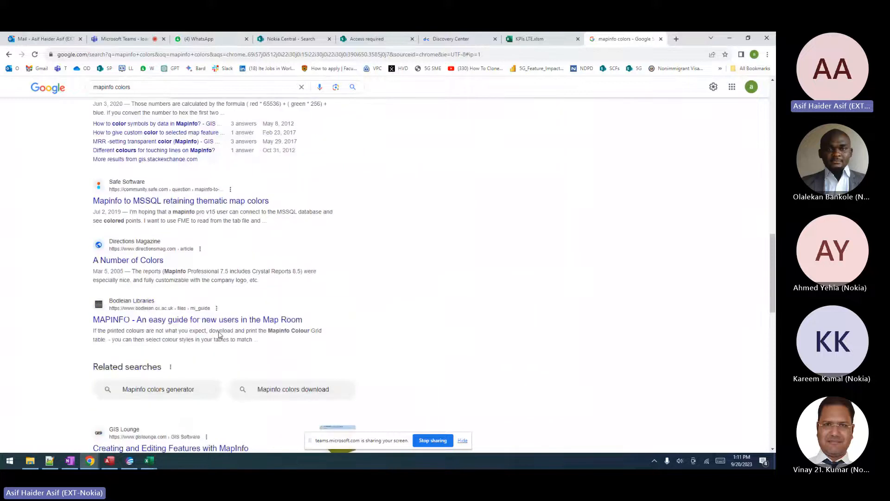
{"action": "scroll", "coordinate": [220, 334], "scroll_direction": "down", "scroll_amount": 4}
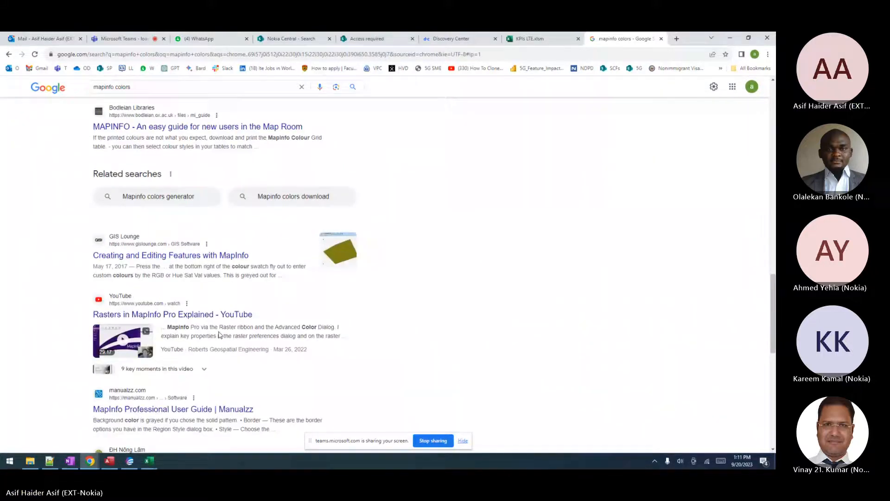
{"action": "scroll", "coordinate": [220, 334], "scroll_direction": "down", "scroll_amount": 4}
{"action": "scroll", "coordinate": [219, 335], "scroll_direction": "up", "scroll_amount": 10}
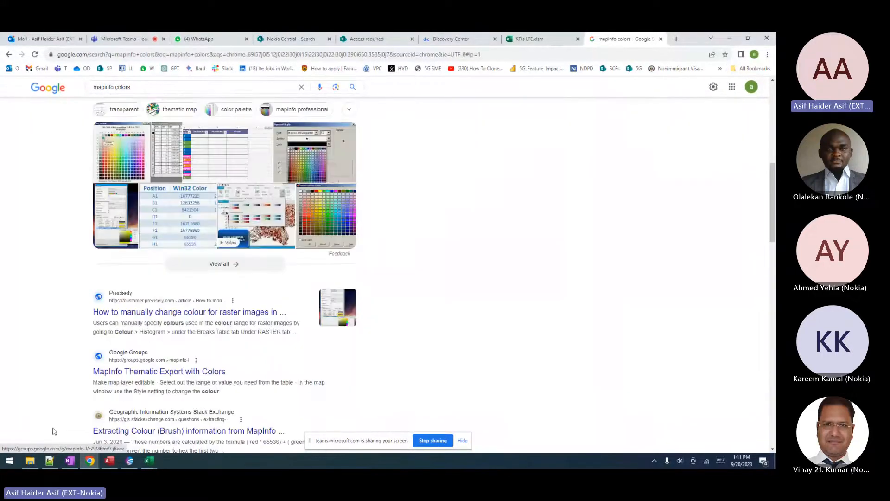
Switch to File Explorer and open Infomantic v1.6.mb from the MBX folder in Notepad++.
{"action": "left_click", "coordinate": [29, 460]}
{"action": "left_click", "coordinate": [276, 106]}
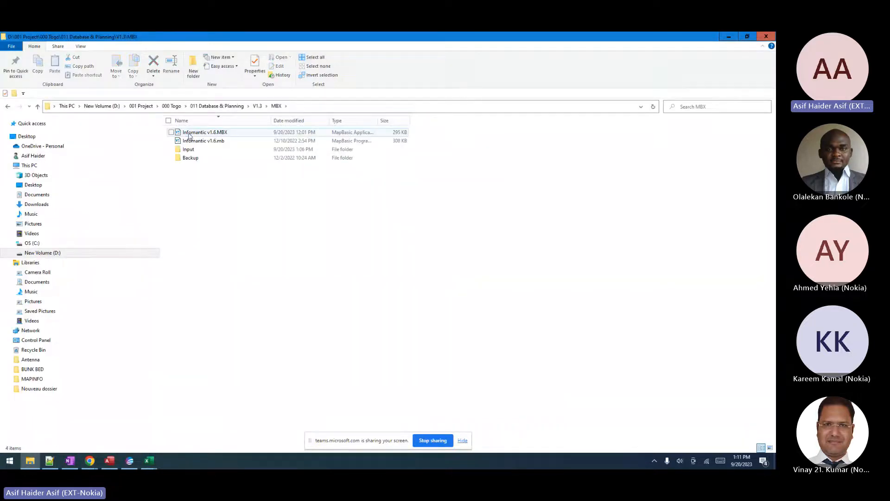
{"action": "right_click", "coordinate": [189, 135]}
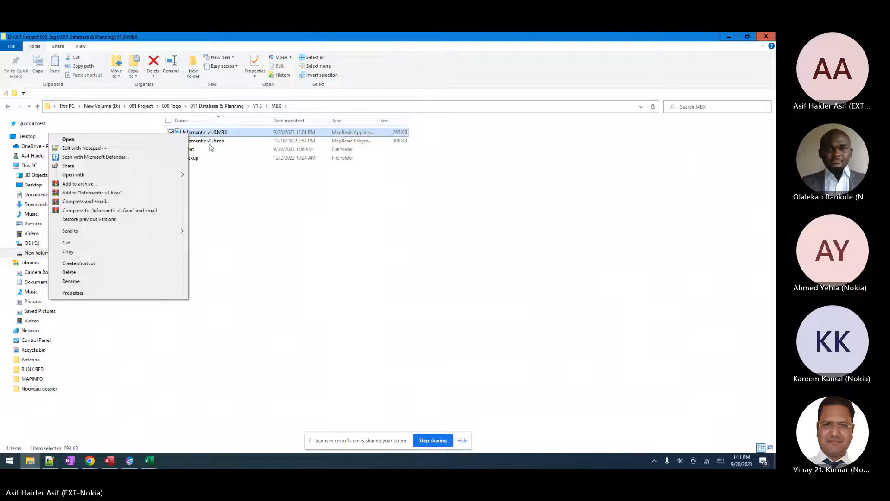
{"action": "right_click", "coordinate": [211, 143]}
{"action": "left_click", "coordinate": [98, 158]}
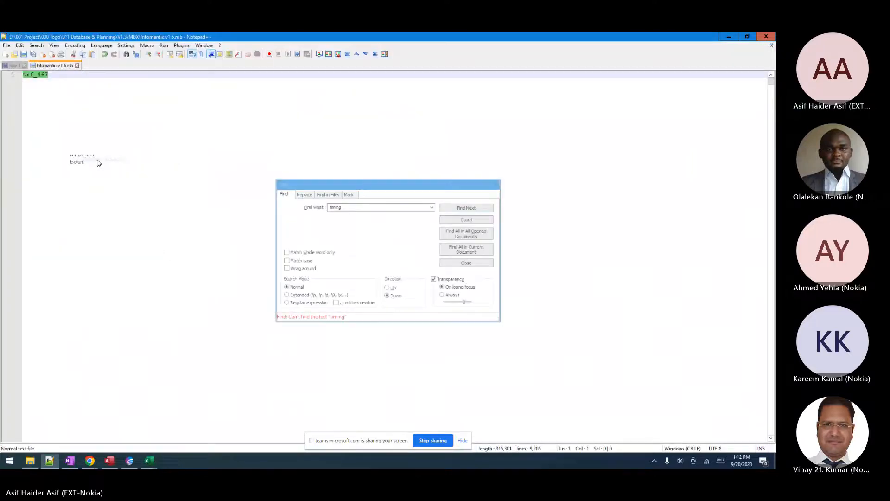
{"action": "left_click", "coordinate": [134, 75]}
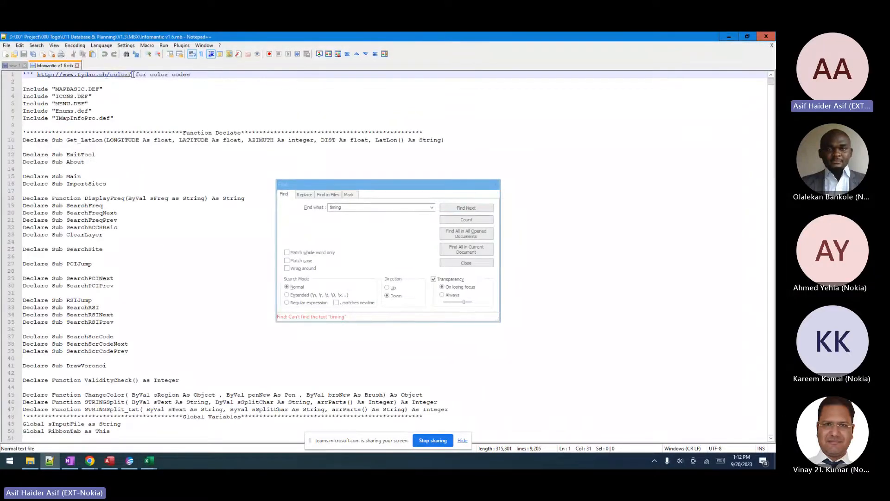
{"action": "left_click_drag", "start_coordinate": [134, 74], "coordinate": [38, 76]}
{"action": "key", "text": "ctrl+c"}
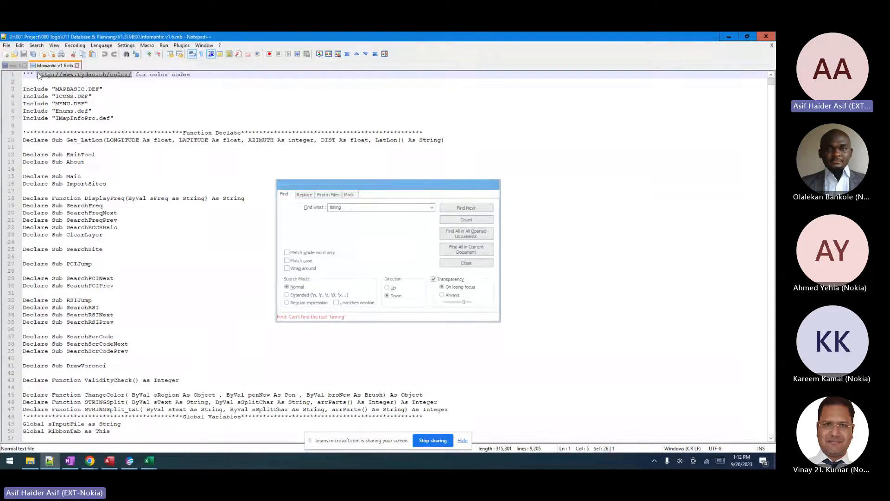
{"action": "left_click", "coordinate": [90, 461]}
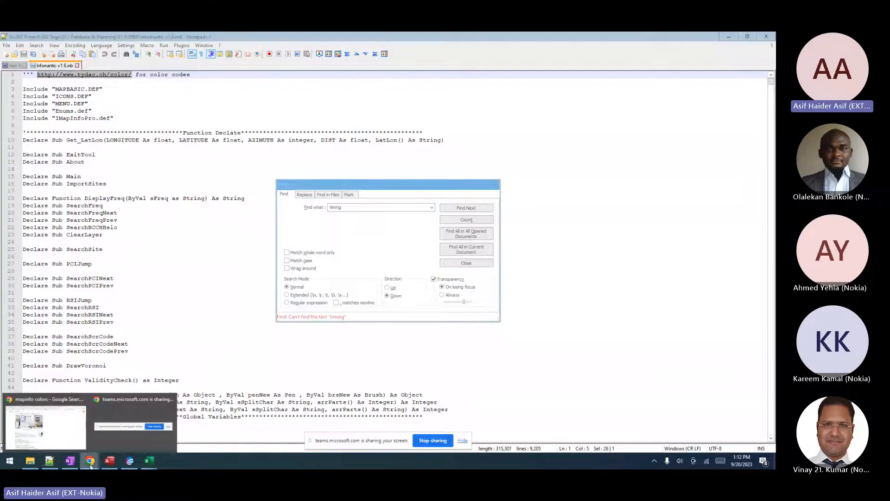
{"action": "left_click", "coordinate": [52, 421]}
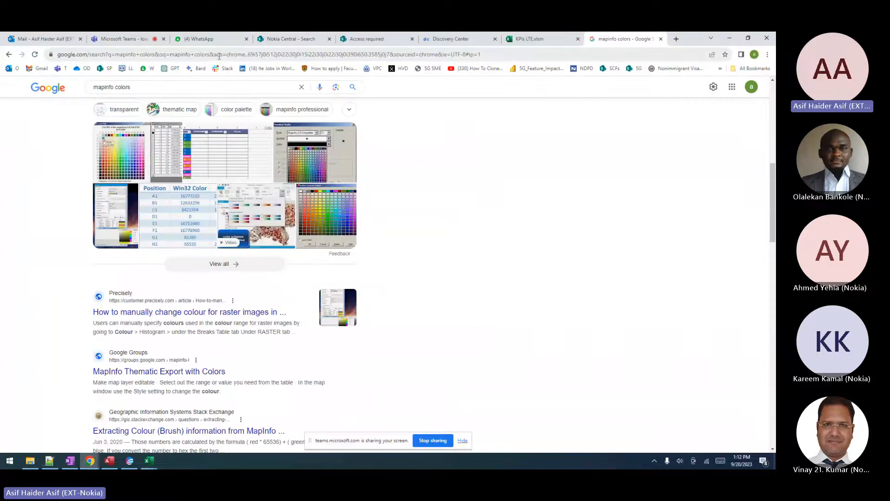
{"action": "left_click", "coordinate": [220, 57]}
{"action": "key", "text": "ctrl+v"}
{"action": "key", "text": "Return"}
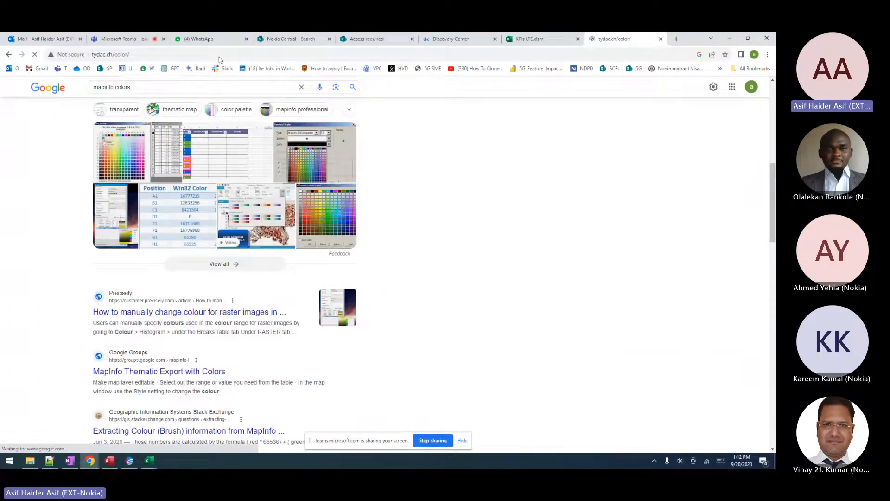
Pick a bright magenta in the Color Calculator and highlight its MapInfo Color code.
{"action": "left_click_drag", "start_coordinate": [179, 136], "coordinate": [221, 138]}
{"action": "left_click", "coordinate": [237, 139]}
{"action": "left_click", "coordinate": [237, 142]}
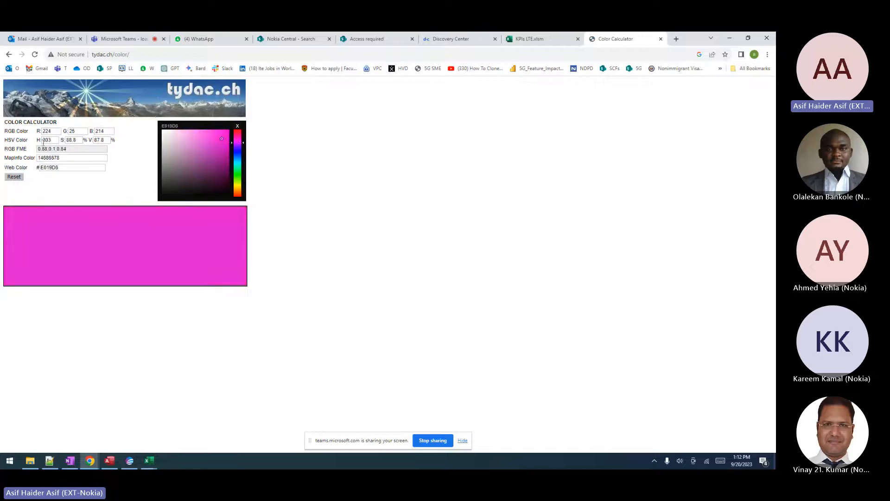
{"action": "double_click", "coordinate": [59, 158]}
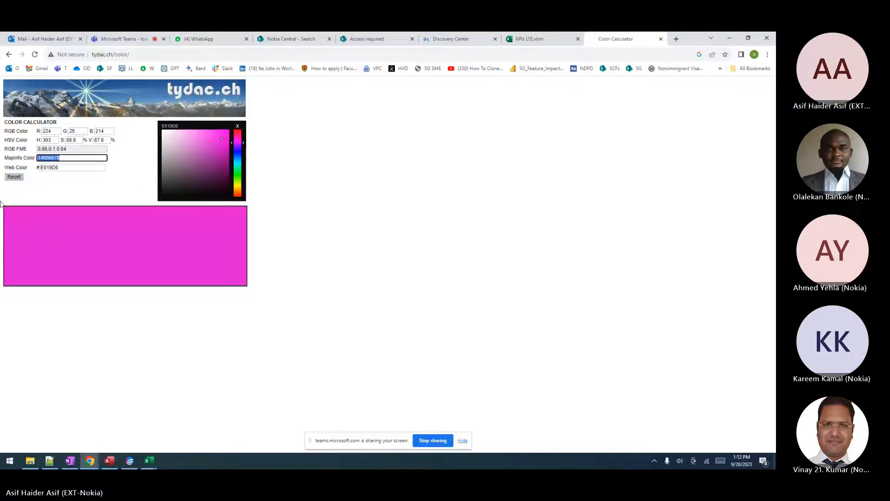
Check the BRUSH color code in the Excel site file, then set the Color Calculator's MapInfo Color to 33.
{"action": "left_click", "coordinate": [150, 459]}
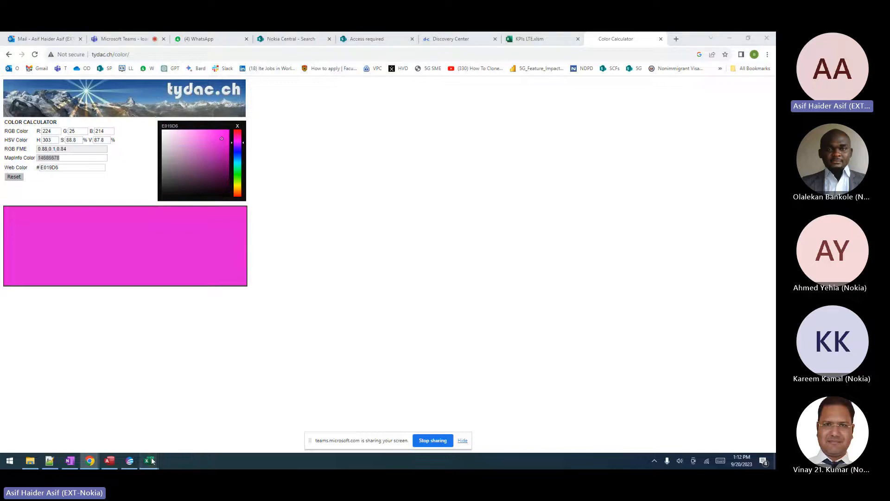
{"action": "left_click", "coordinate": [192, 424]}
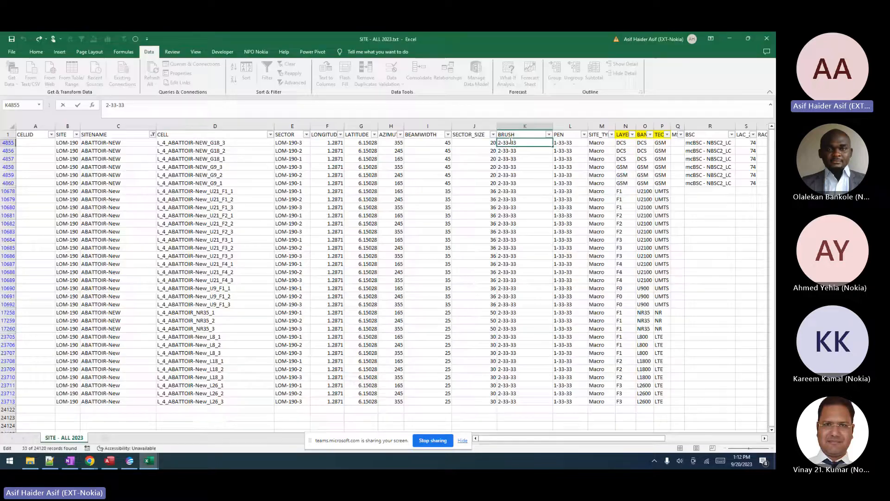
{"action": "left_click", "coordinate": [90, 461]}
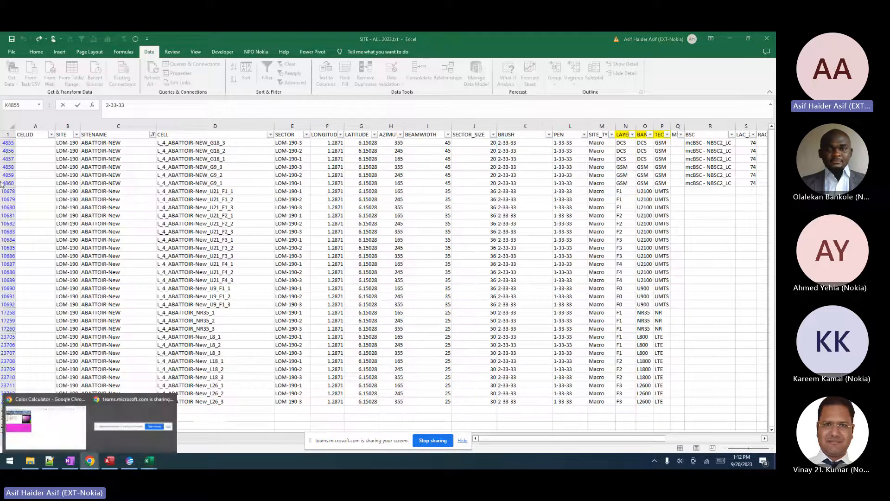
{"action": "left_click", "coordinate": [57, 423]}
{"action": "type", "text": "33"}
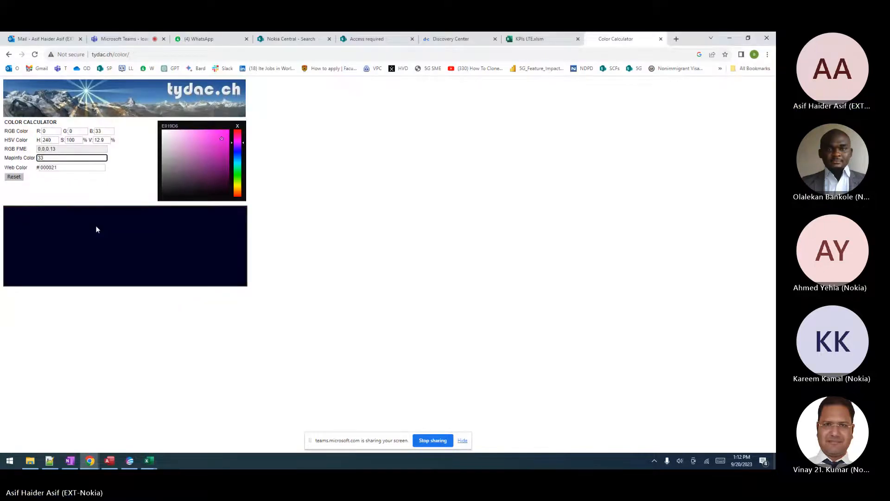
Return to the Excel site file, check the first PEN value, and select the BRUSH and PEN values of all listed cells.
{"action": "left_click", "coordinate": [149, 461]}
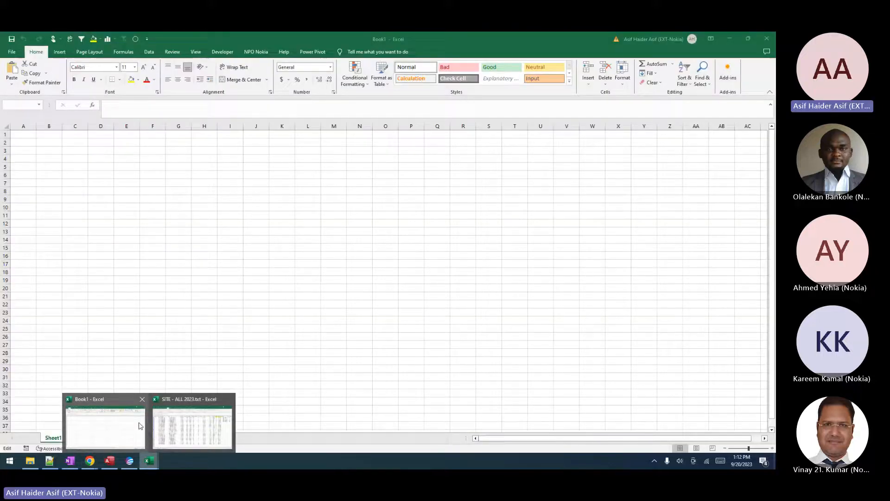
{"action": "left_click", "coordinate": [173, 420]}
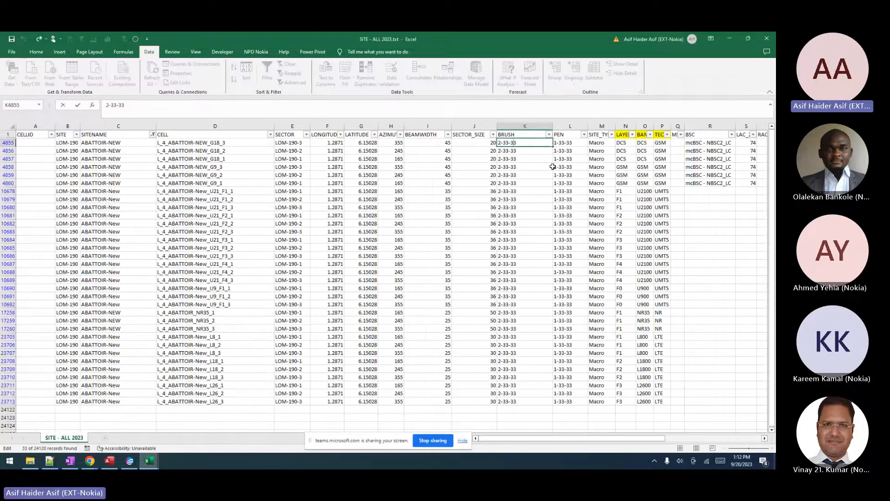
{"action": "left_click", "coordinate": [565, 141]}
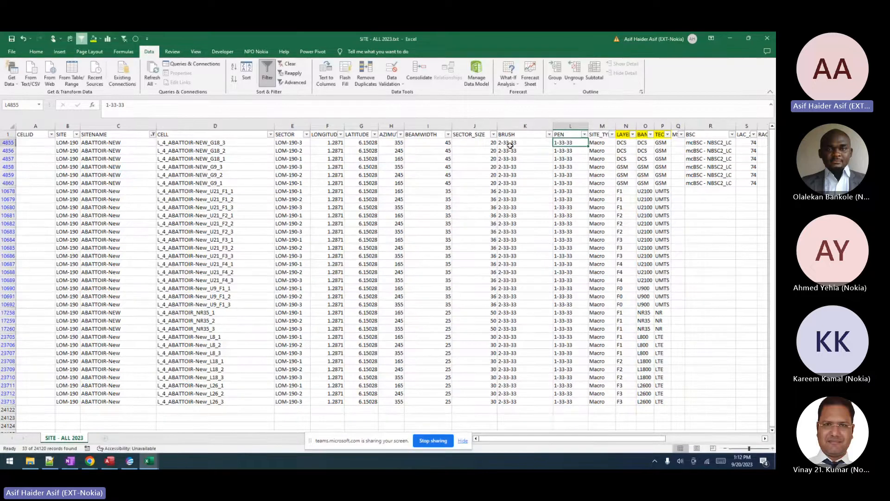
{"action": "left_click_drag", "start_coordinate": [542, 143], "coordinate": [555, 402]}
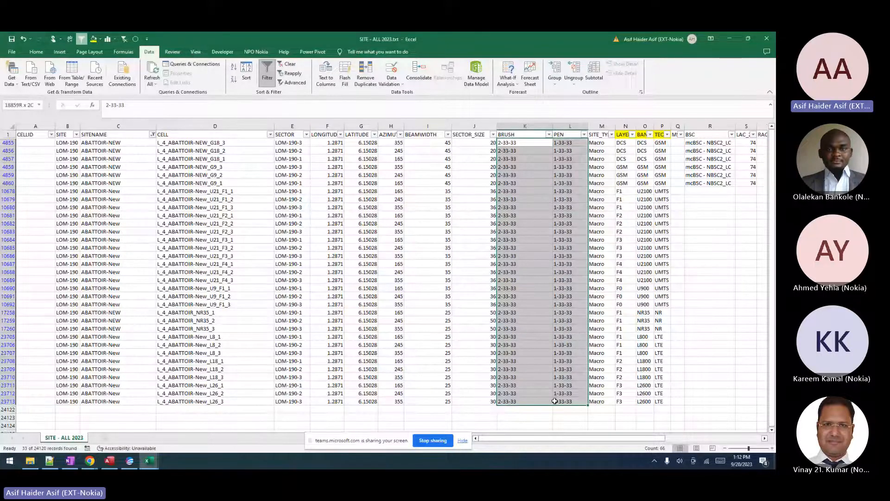
{"action": "left_click_drag", "start_coordinate": [555, 401], "coordinate": [555, 401]}
Switch to MapInfo Pro and find the Abattoir site on the map by entering "abatt" as its SITENAME.
{"action": "key", "text": "alt+Tab"}
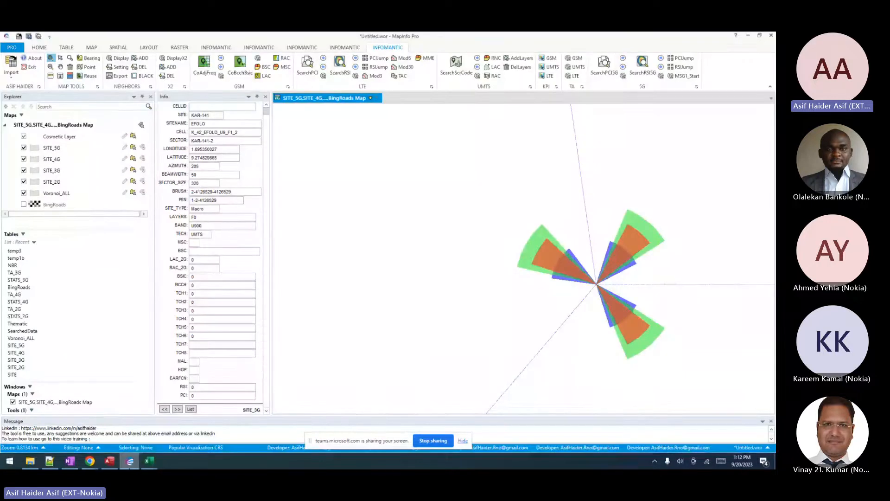
{"action": "key", "text": "ctrl+f"}
{"action": "type", "text": "abatt"}
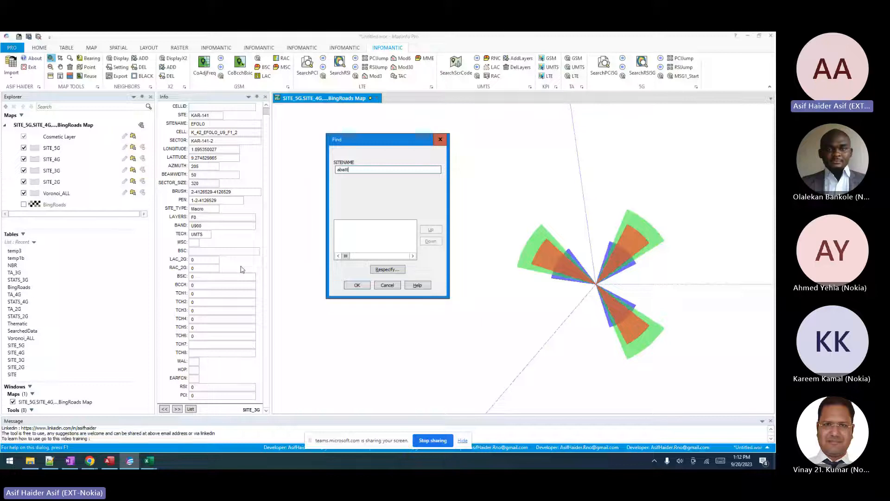
{"action": "key", "text": "Return"}
{"action": "key", "text": "Return"}
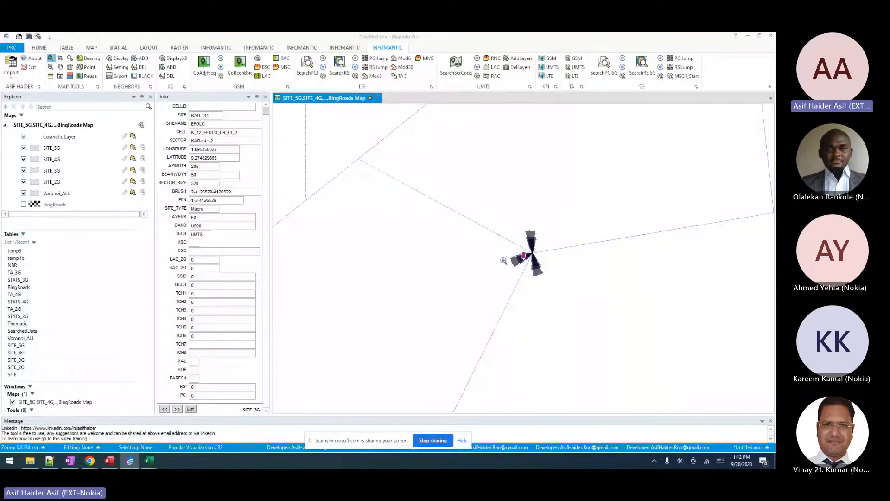
Switch back to the Excel site file, widen the SITE_TYPE column and select its values for all listed cells.
{"action": "key", "text": "alt+Tab"}
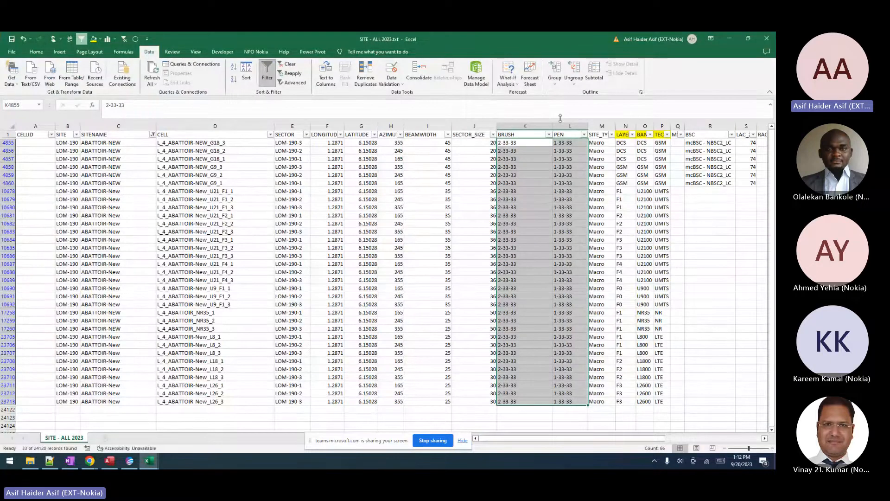
{"action": "scroll", "coordinate": [509, 252], "scroll_direction": "right", "scroll_amount": 2}
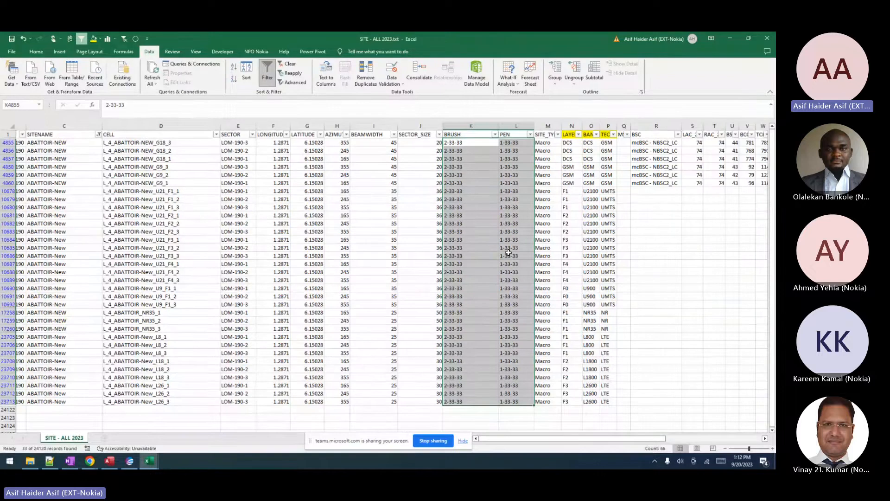
{"action": "scroll", "coordinate": [509, 252], "scroll_direction": "left", "scroll_amount": 1}
{"action": "left_click_drag", "start_coordinate": [575, 126], "coordinate": [583, 126]}
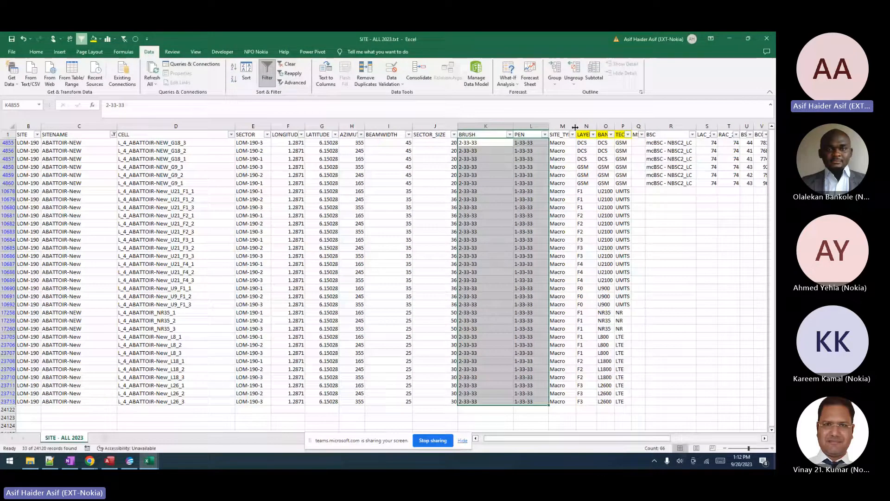
{"action": "left_click", "coordinate": [567, 126]}
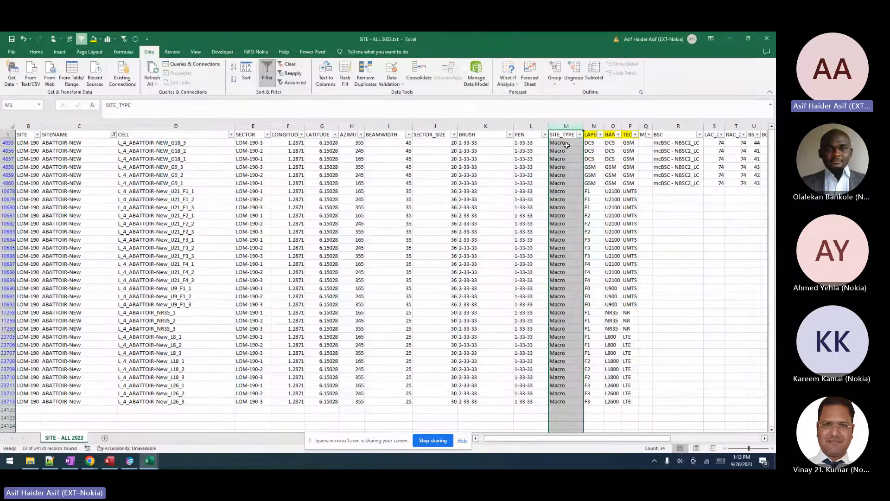
{"action": "key", "text": "Down"}
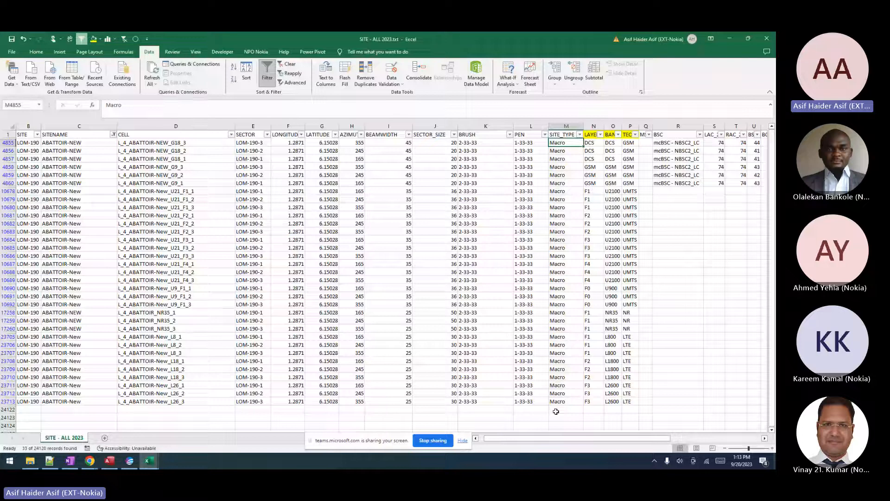
{"action": "key", "text": "ctrl+shift+Down"}
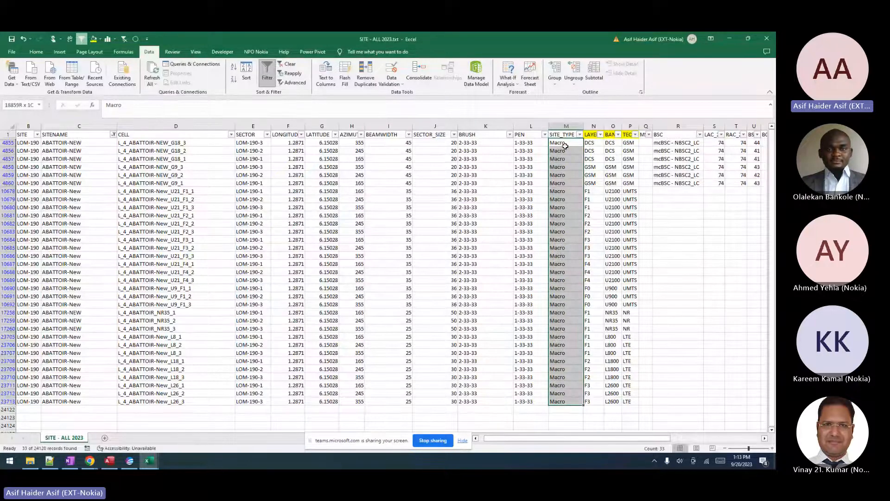
Fit the widths of the LAYERS, BAND and TECH columns and check the first UMTS, NR and LTE entries under TECH.
{"action": "left_click_drag", "start_coordinate": [594, 126], "coordinate": [631, 128]}
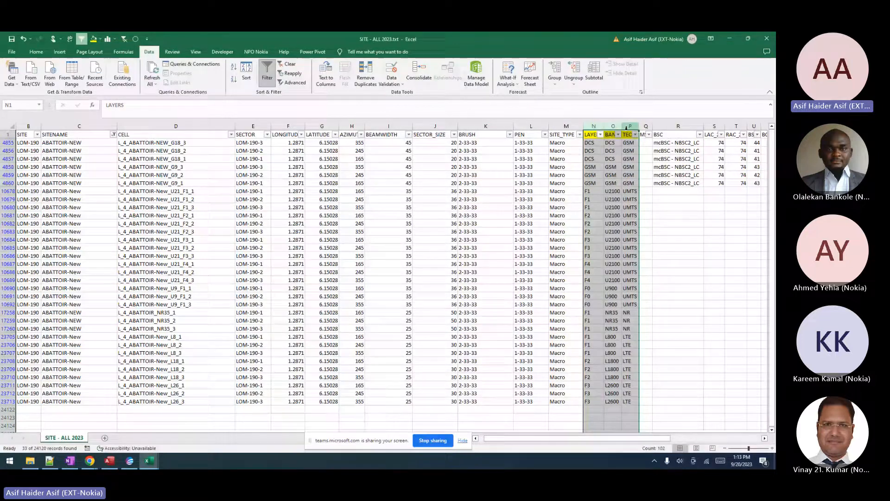
{"action": "double_click", "coordinate": [631, 129]}
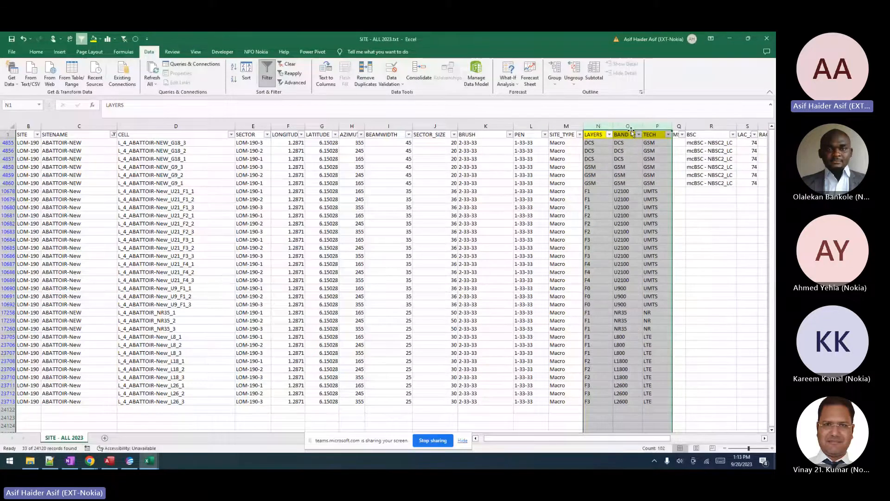
{"action": "left_click", "coordinate": [659, 144]}
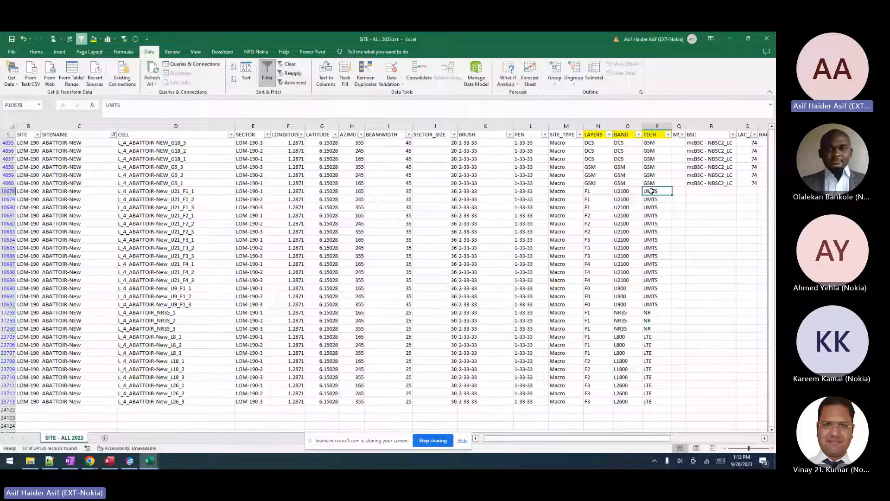
{"action": "left_click", "coordinate": [650, 313]}
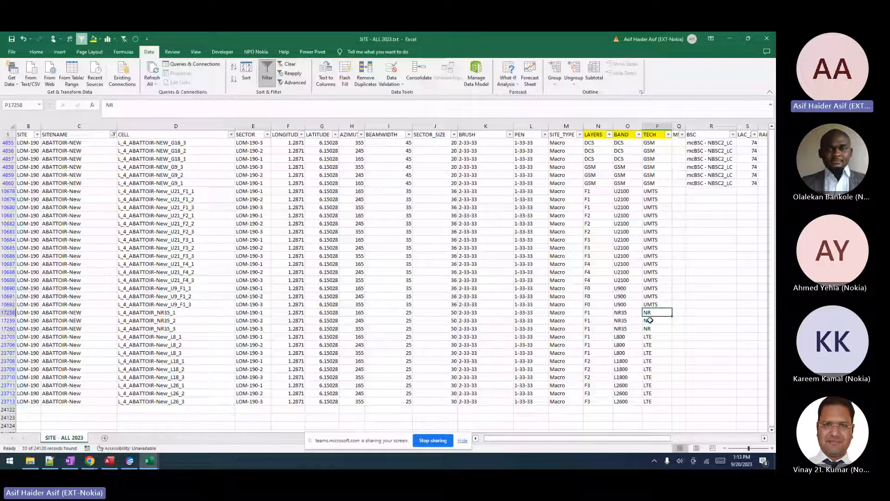
{"action": "left_click", "coordinate": [651, 337]}
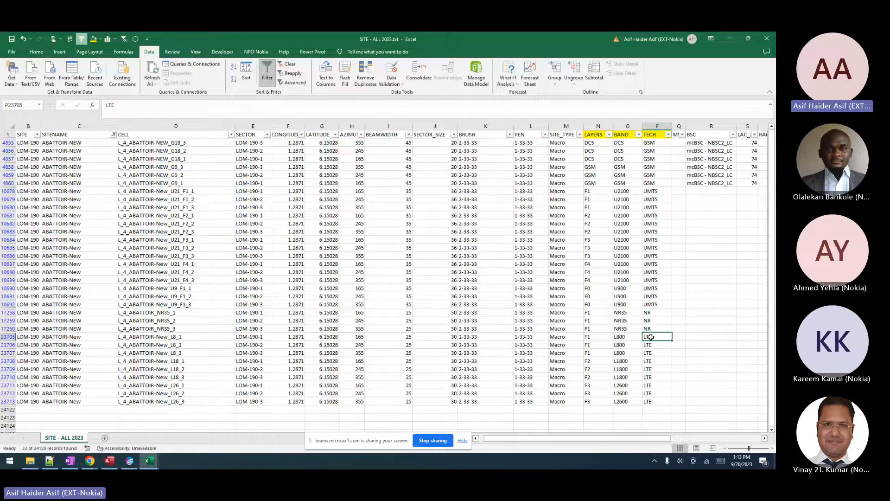
{"action": "left_click", "coordinate": [646, 401], "text": "shift"}
{"action": "type", "text": "4G"}
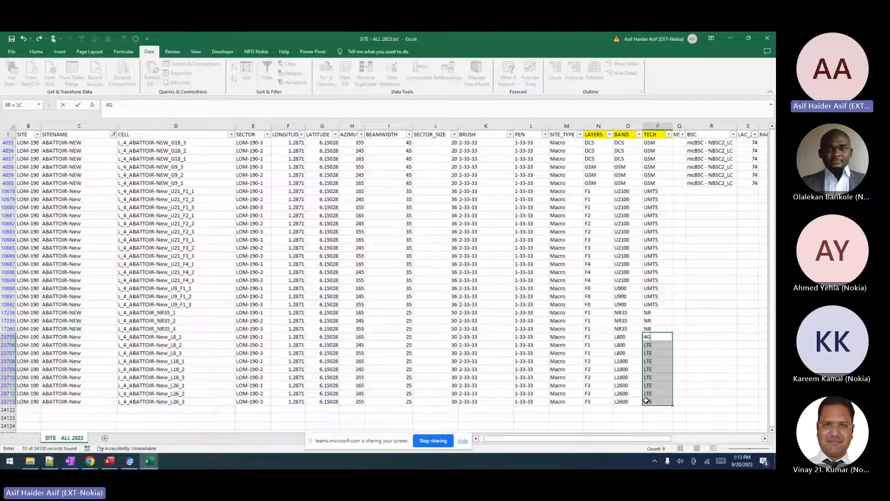
{"action": "key", "text": "Escape"}
Review one GSM, one UMTS and one NR entry in the TECH column.
{"action": "left_click", "coordinate": [657, 159]}
{"action": "left_click", "coordinate": [656, 215]}
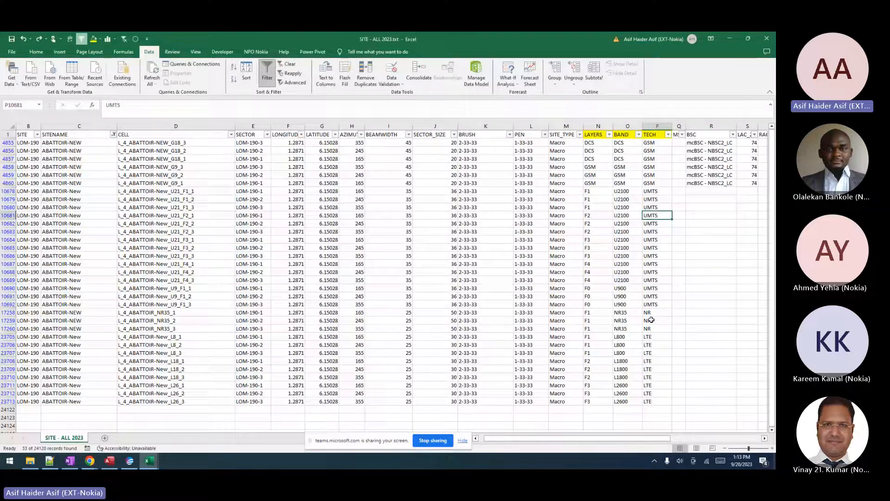
{"action": "left_click", "coordinate": [651, 320]}
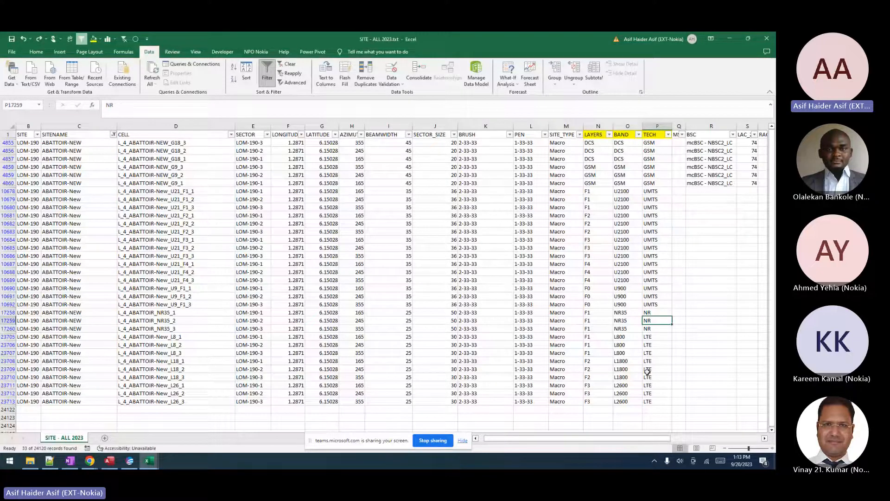
Select the BAND column and go through its values from the GSM rows down into the UMTS rows.
{"action": "left_click", "coordinate": [623, 126]}
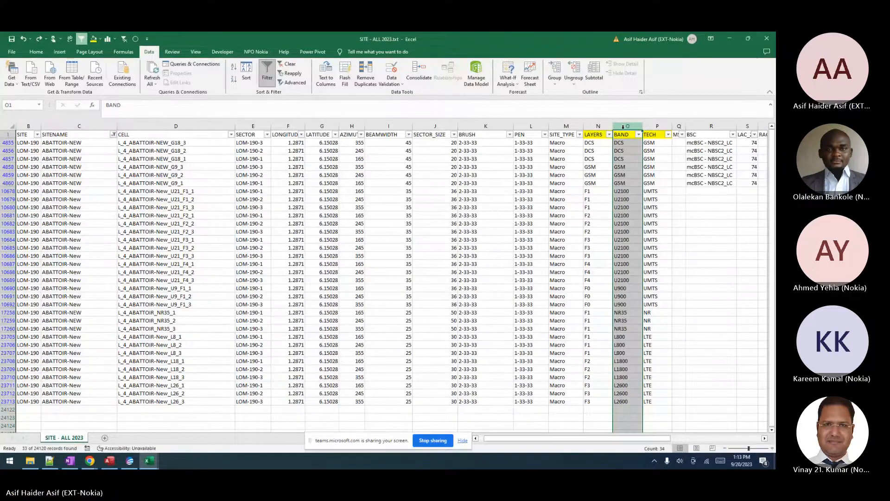
{"action": "left_click", "coordinate": [624, 143]}
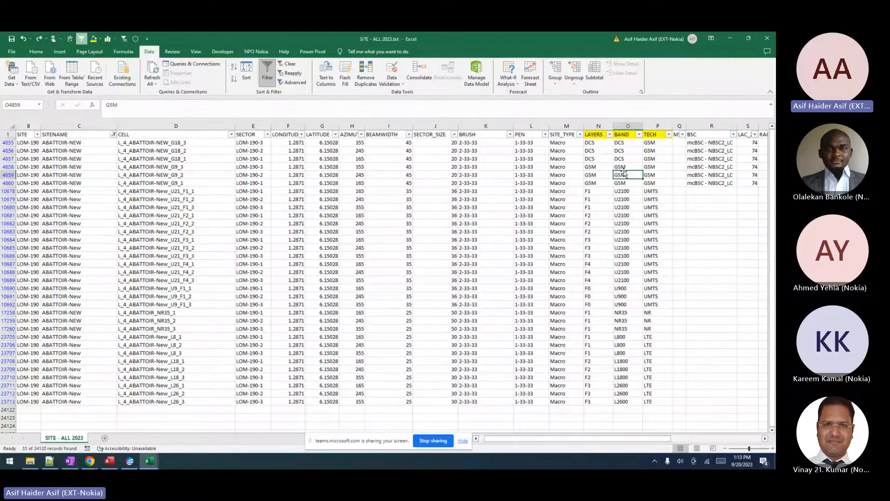
{"action": "key", "text": "Up"}
{"action": "key", "text": "Up"}
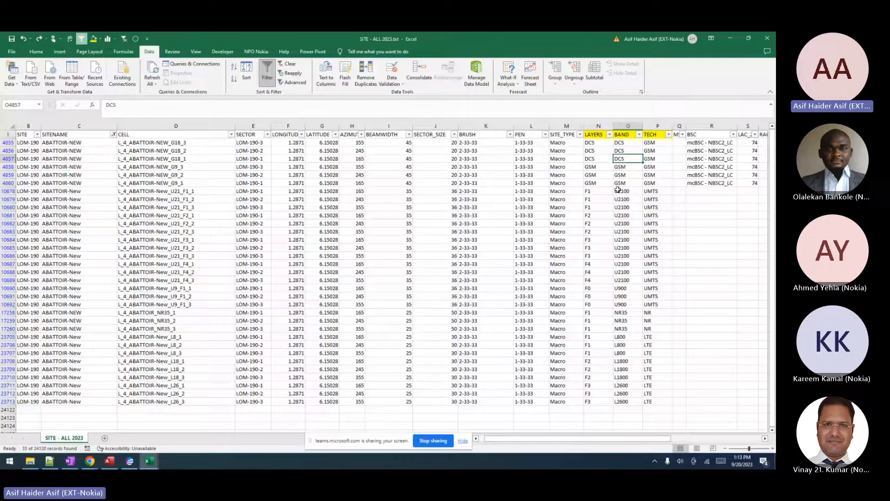
{"action": "key", "text": "Down"}
{"action": "key", "text": "Down"}
{"action": "key", "text": "Down"}
{"action": "key", "text": "Down"}
{"action": "key", "text": "Down"}
{"action": "key", "text": "Down"}
{"action": "key", "text": "Down"}
{"action": "key", "text": "Down"}
{"action": "key", "text": "Down"}
{"action": "key", "text": "Down"}
{"action": "key", "text": "Down"}
{"action": "key", "text": "Down"}
{"action": "key", "text": "Down"}
{"action": "key", "text": "Down"}
{"action": "key", "text": "Down"}
{"action": "key", "text": "Down"}
{"action": "key", "text": "Down"}
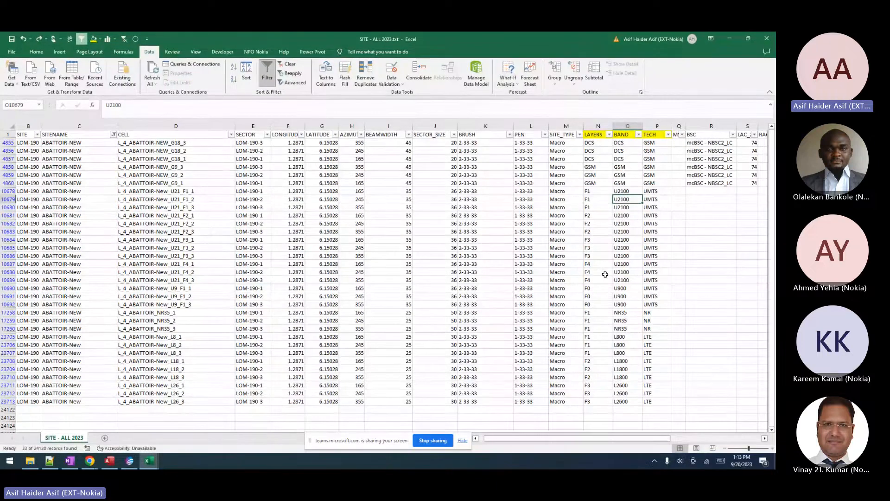
Re-enter U2100 as the BAND value of cell L_4_ABATTOIR-New_U21_F1_1.
{"action": "double_click", "coordinate": [633, 192]}
{"action": "key", "text": "BackSpace"}
{"action": "key", "text": "BackSpace"}
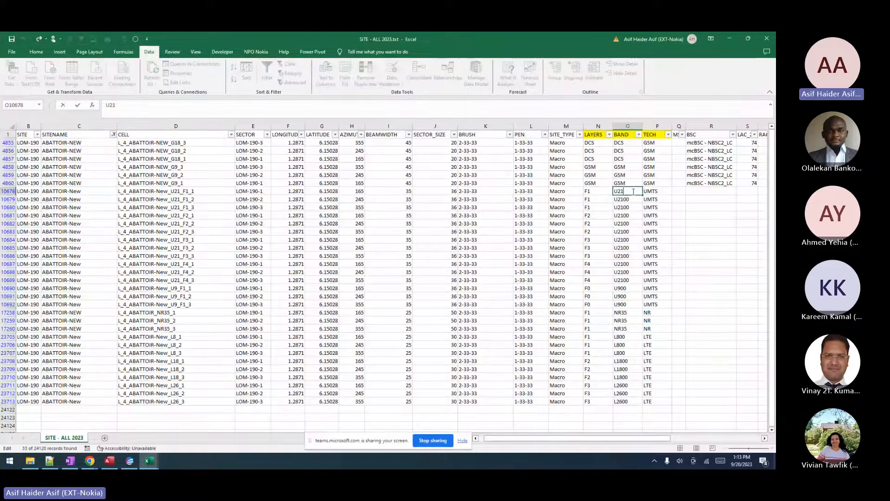
{"action": "type", "text": "00"}
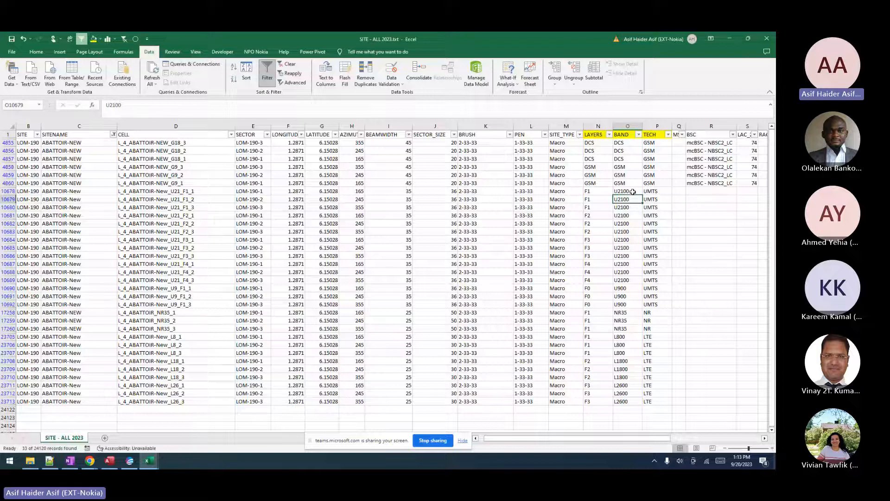
Check a U900 and an L800 entry in the BAND column, and highlight the TECH and BAND columns together.
{"action": "left_click", "coordinate": [620, 295]}
{"action": "left_click", "coordinate": [621, 352]}
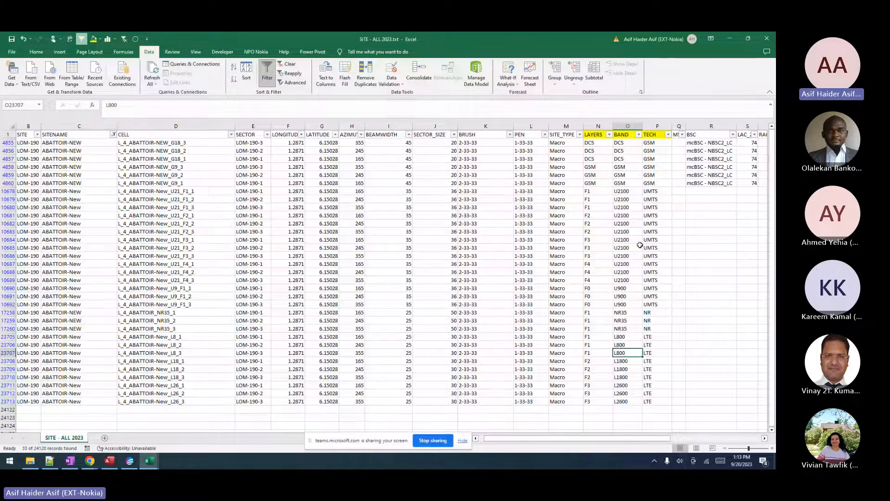
{"action": "left_click_drag", "start_coordinate": [657, 127], "coordinate": [627, 133]}
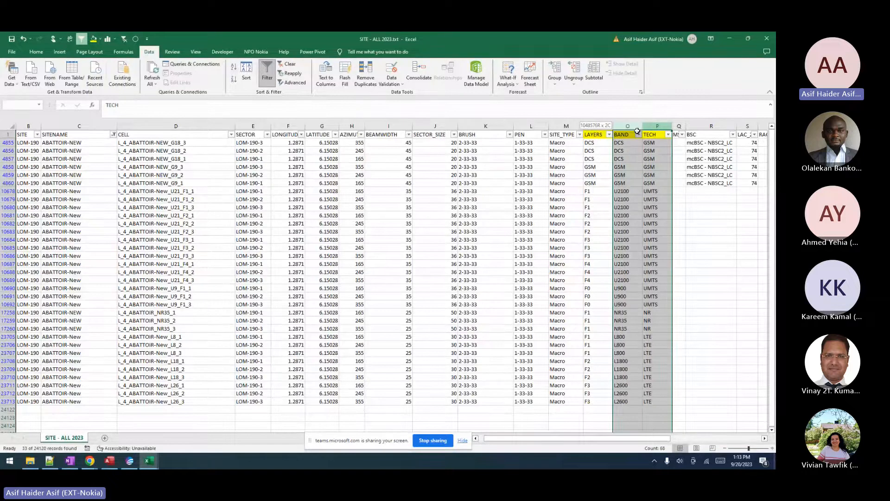
Examine the LAYERS column, covering the F1 UMTS rows, the NR and LTE rows, and a GSM row.
{"action": "left_click", "coordinate": [593, 127]}
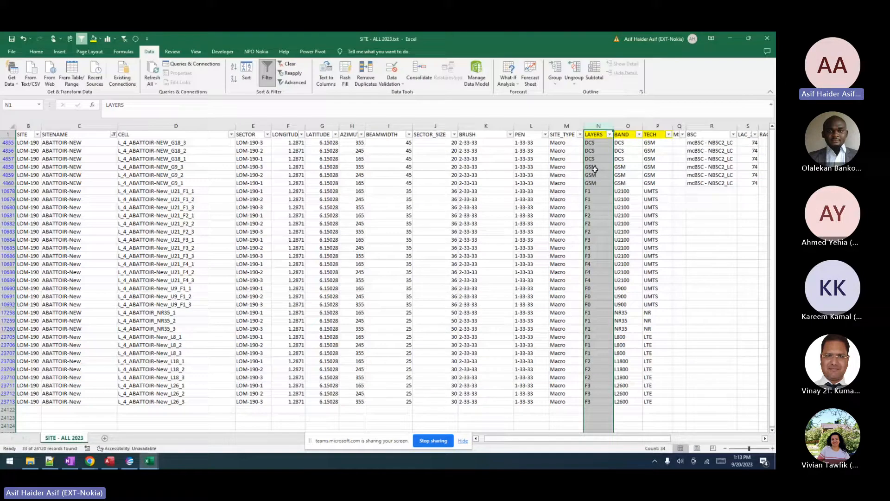
{"action": "left_click", "coordinate": [589, 192]}
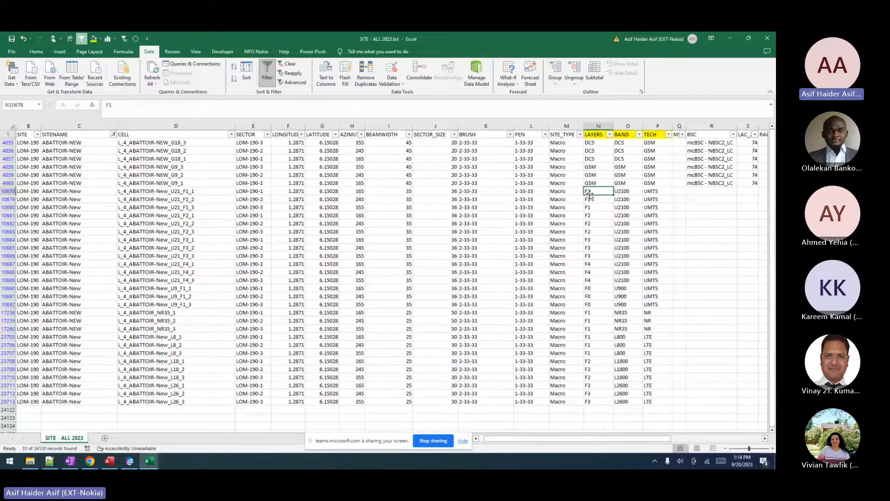
{"action": "key", "text": "Down"}
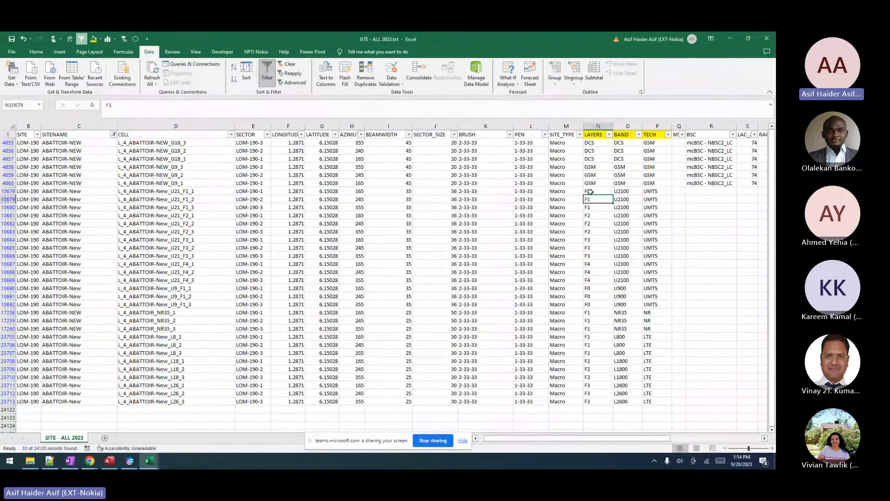
{"action": "left_click_drag", "start_coordinate": [590, 191], "coordinate": [594, 209]}
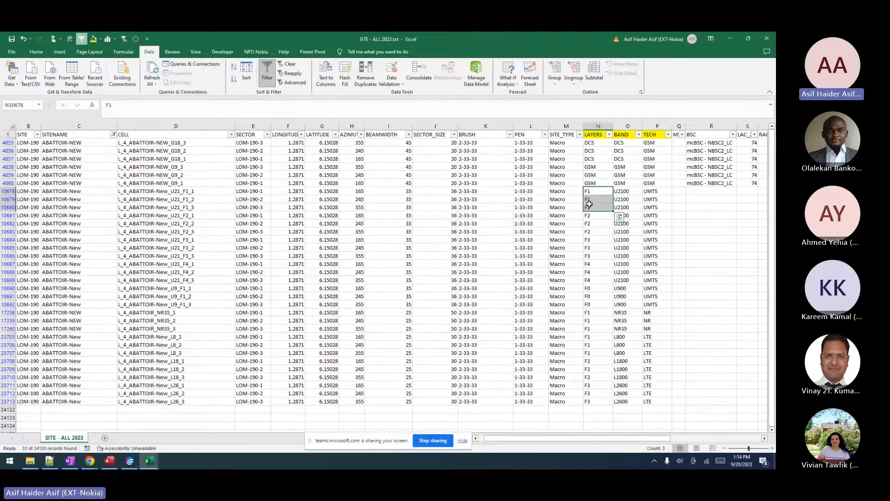
{"action": "left_click", "coordinate": [588, 192]}
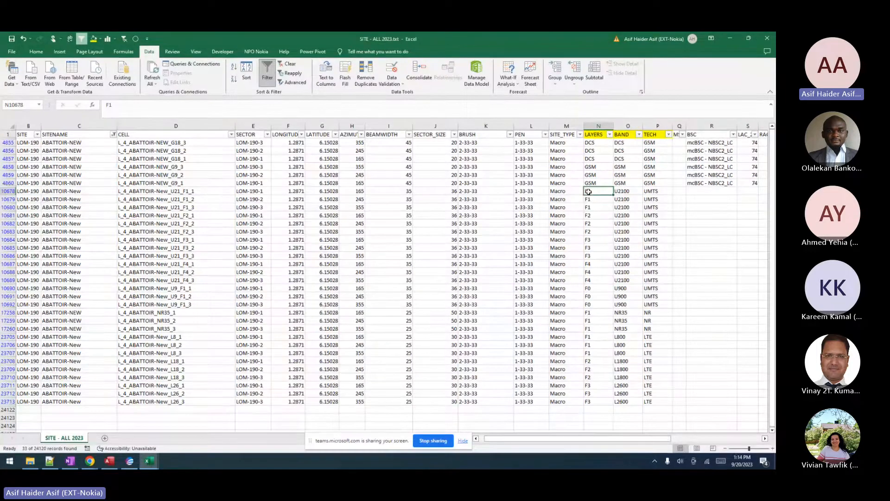
{"action": "left_click_drag", "start_coordinate": [588, 191], "coordinate": [596, 402]}
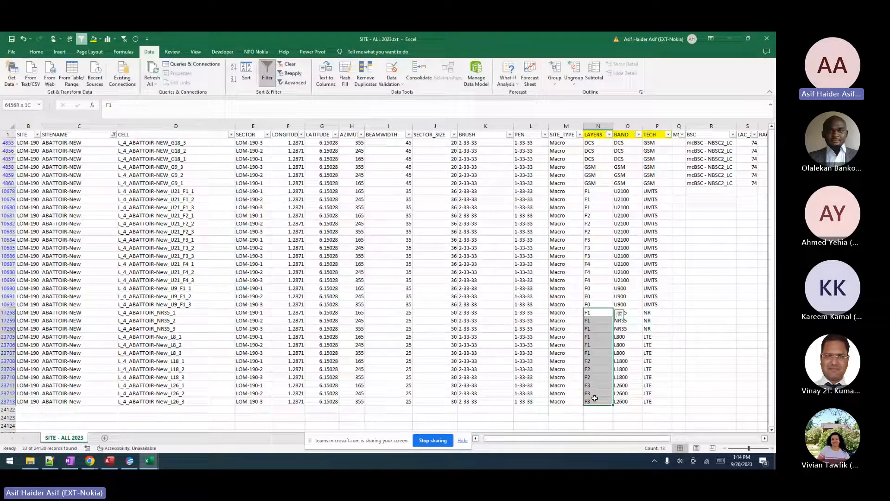
{"action": "left_click", "coordinate": [597, 175]}
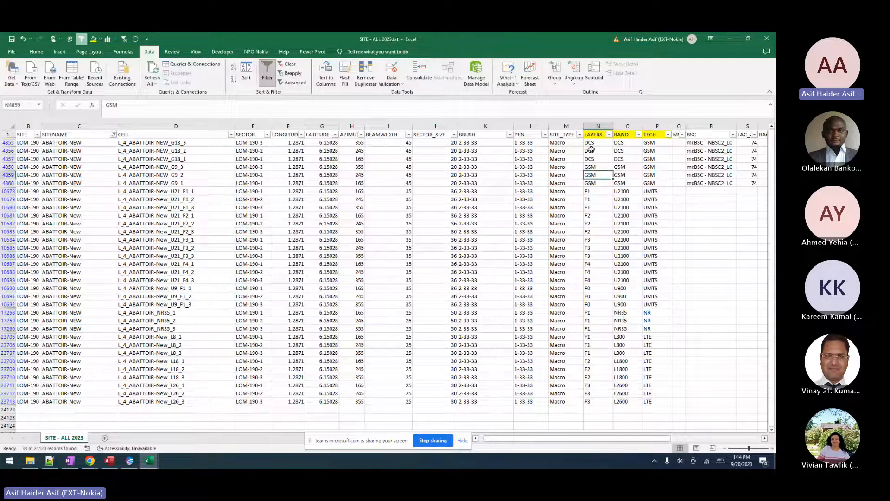
Fit the width of the MSC column so its heading is readable, and select the column.
{"action": "scroll", "coordinate": [678, 164], "scroll_direction": "right", "scroll_amount": 3}
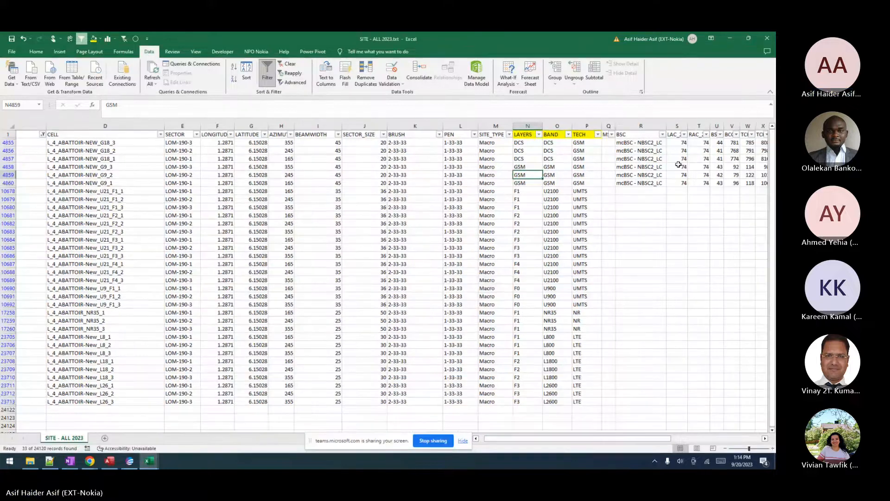
{"action": "scroll", "coordinate": [678, 165], "scroll_direction": "right", "scroll_amount": 1}
{"action": "double_click", "coordinate": [585, 127]}
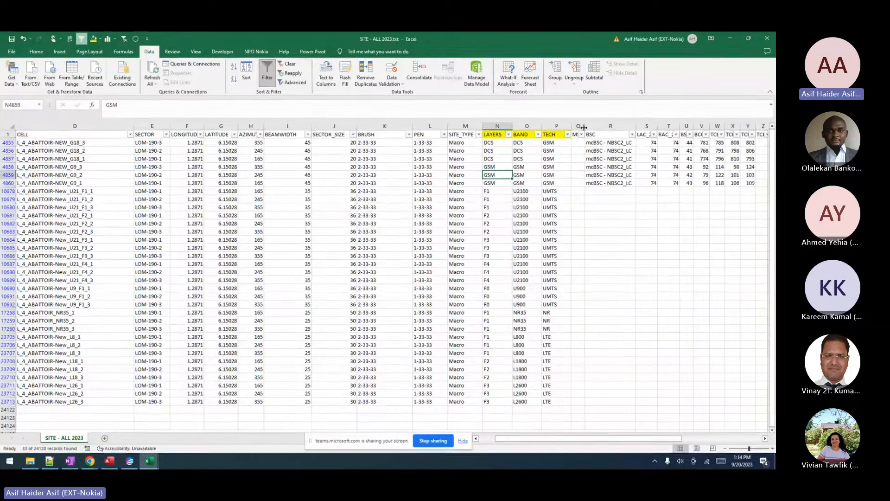
{"action": "left_click", "coordinate": [585, 126]}
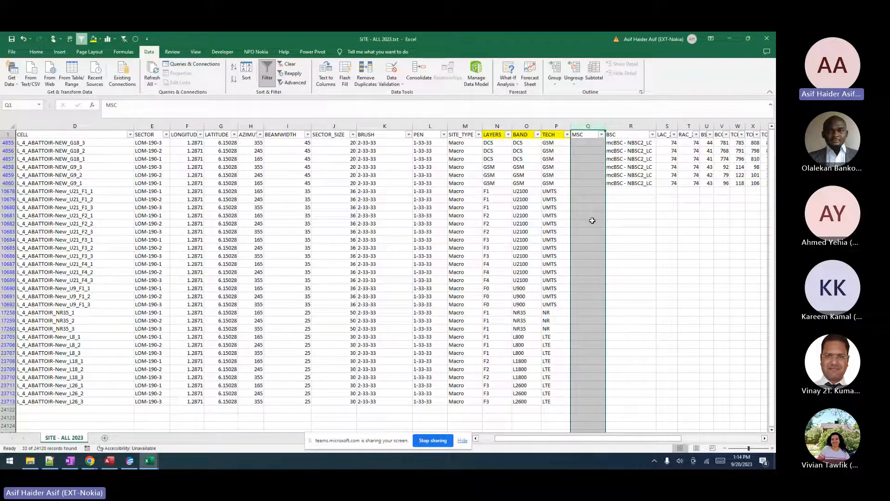
Highlight the BSC column and the six GSM rows, and select the BSC values of those rows.
{"action": "left_click", "coordinate": [631, 126]}
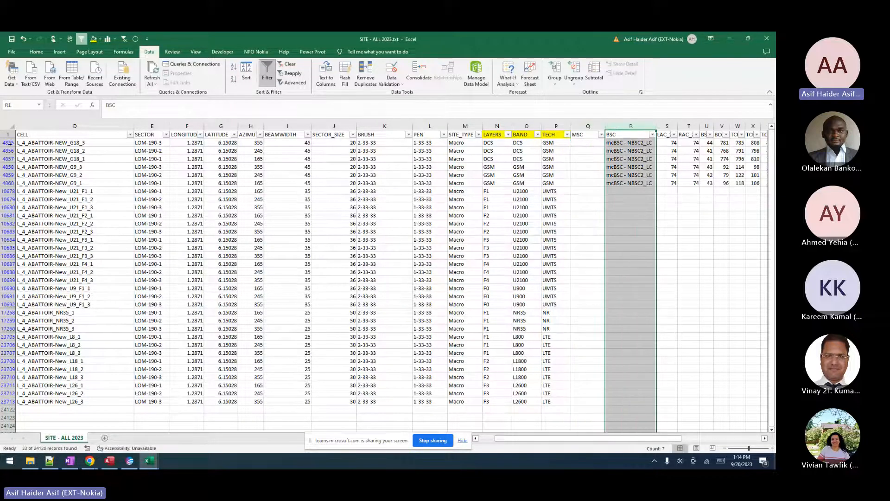
{"action": "left_click_drag", "start_coordinate": [2, 143], "coordinate": [3, 183]}
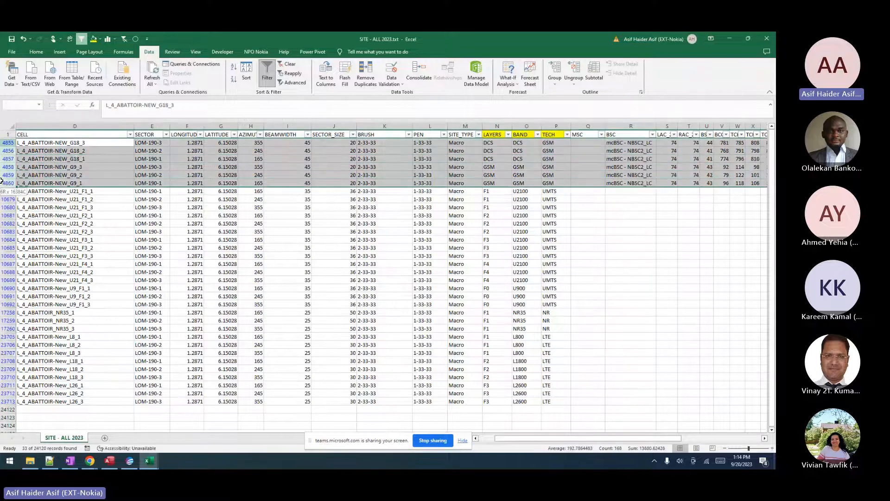
{"action": "left_click_drag", "start_coordinate": [624, 144], "coordinate": [626, 183]}
{"action": "scroll", "coordinate": [625, 183], "scroll_direction": "right", "scroll_amount": 2}
{"action": "scroll", "coordinate": [626, 183], "scroll_direction": "right", "scroll_amount": 1}
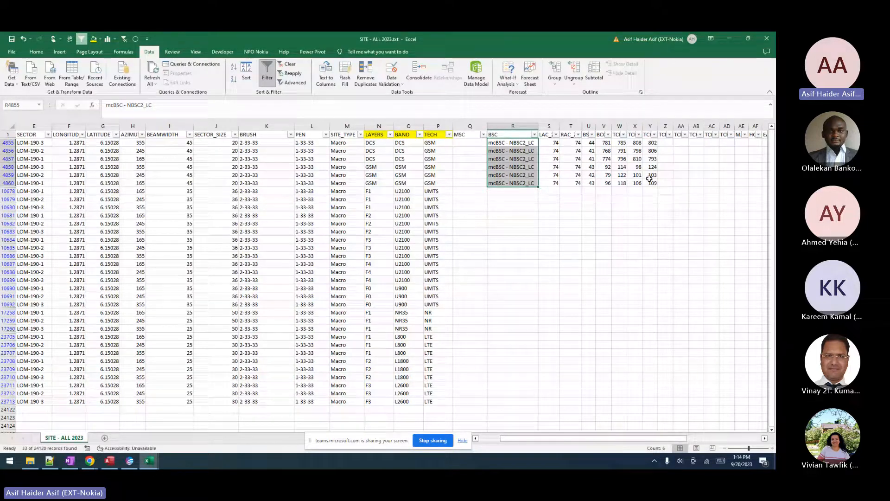
Highlight the BSC to TCH3 cells of the UMTS, NR and LTE rows, then the same columns for the six GSM rows.
{"action": "left_click_drag", "start_coordinate": [506, 190], "coordinate": [650, 403]}
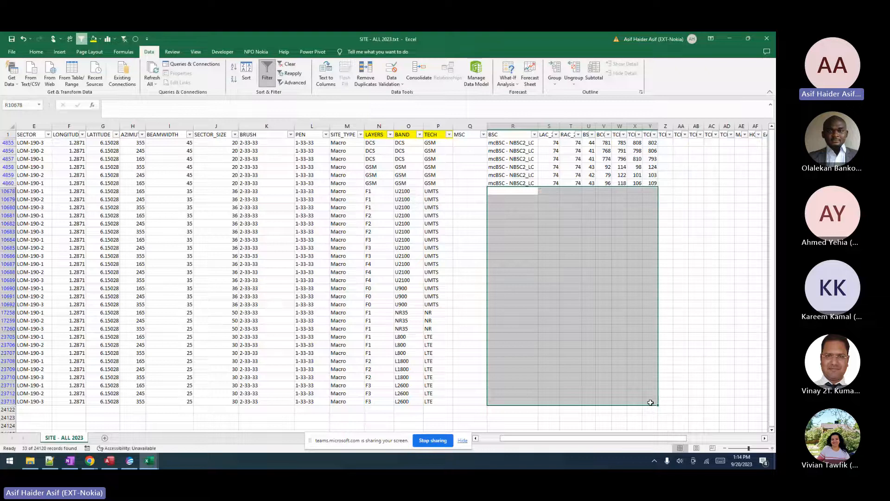
{"action": "left_click_drag", "start_coordinate": [514, 143], "coordinate": [654, 186]}
{"action": "scroll", "coordinate": [658, 188], "scroll_direction": "right", "scroll_amount": 3}
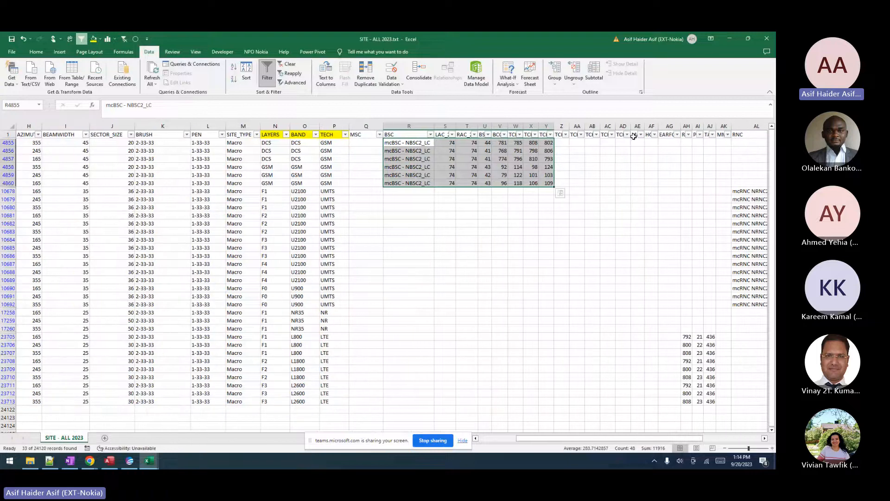
Highlight the TCH4 to TCH8 cells of the GSM rows, and check those columns in the unfiltered sheet before restoring the filter.
{"action": "left_click_drag", "start_coordinate": [624, 130], "coordinate": [622, 192]}
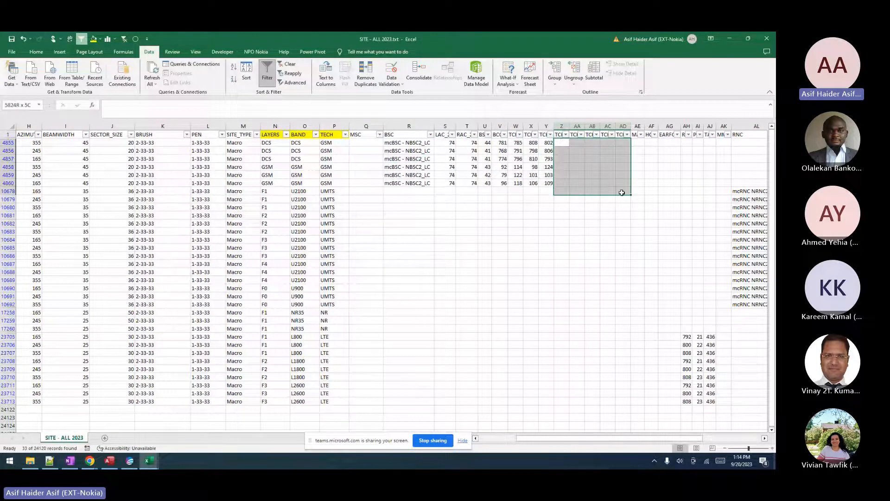
{"action": "left_click", "coordinate": [269, 77]}
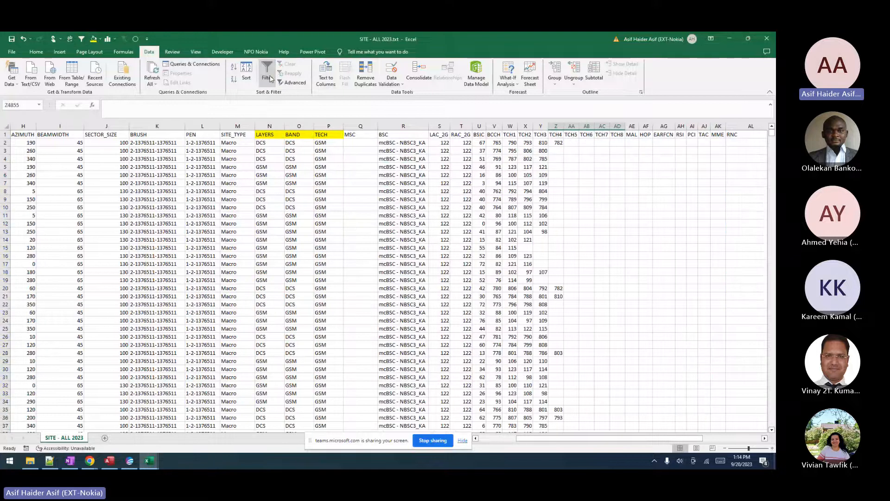
{"action": "left_click", "coordinate": [269, 77]}
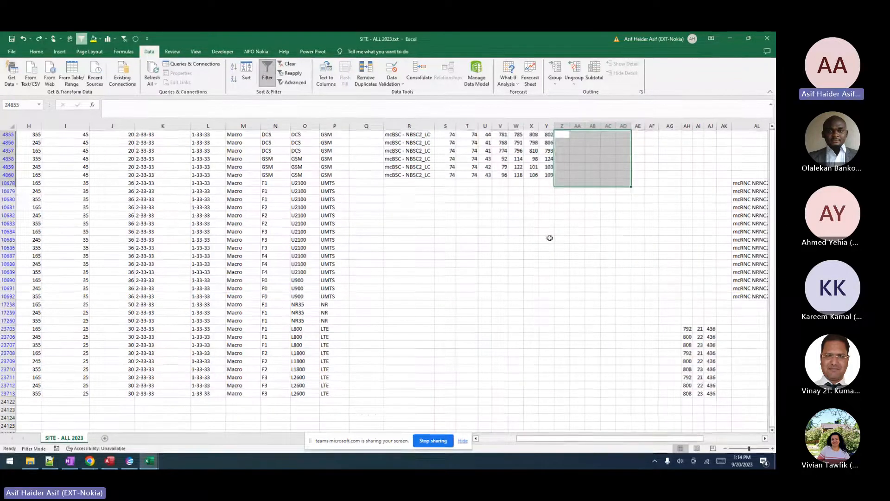
Fit the widths of the columns from TCH4 to MME so their headings are readable.
{"action": "left_click_drag", "start_coordinate": [724, 126], "coordinate": [565, 132]}
{"action": "double_click", "coordinate": [569, 126]}
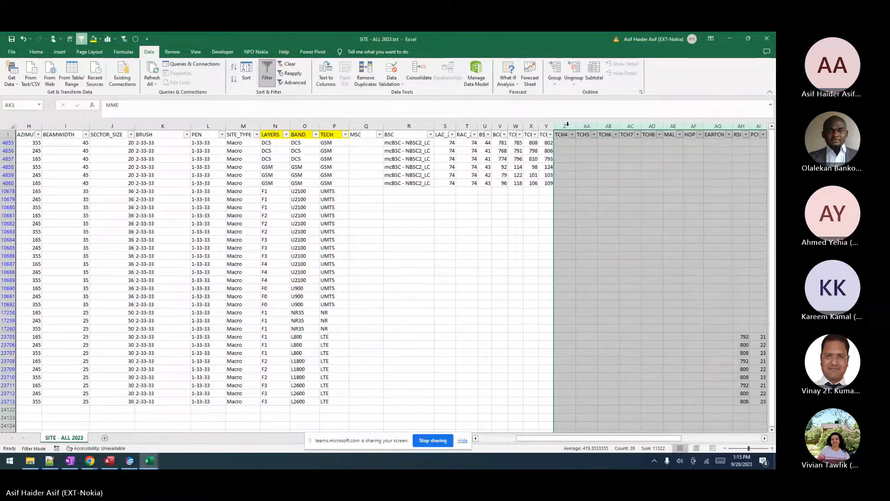
{"action": "scroll", "coordinate": [507, 242], "scroll_direction": "right", "scroll_amount": 3}
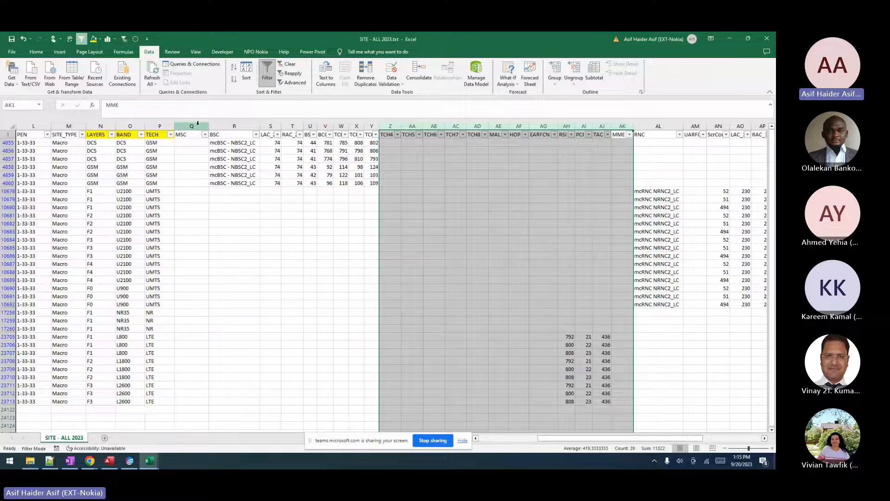
Try clearing the BSC to TCH3 values of the six GSM rows, and undo the deletion.
{"action": "left_click_drag", "start_coordinate": [220, 142], "coordinate": [375, 182]}
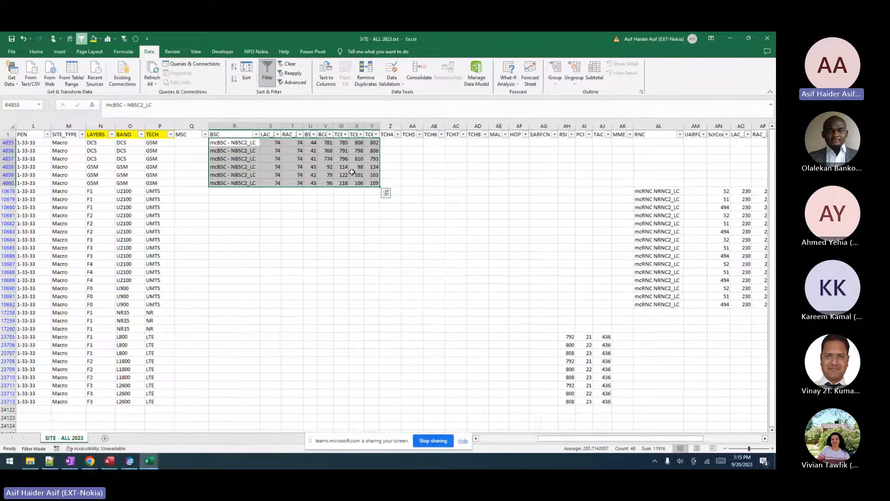
{"action": "key", "text": "Delete"}
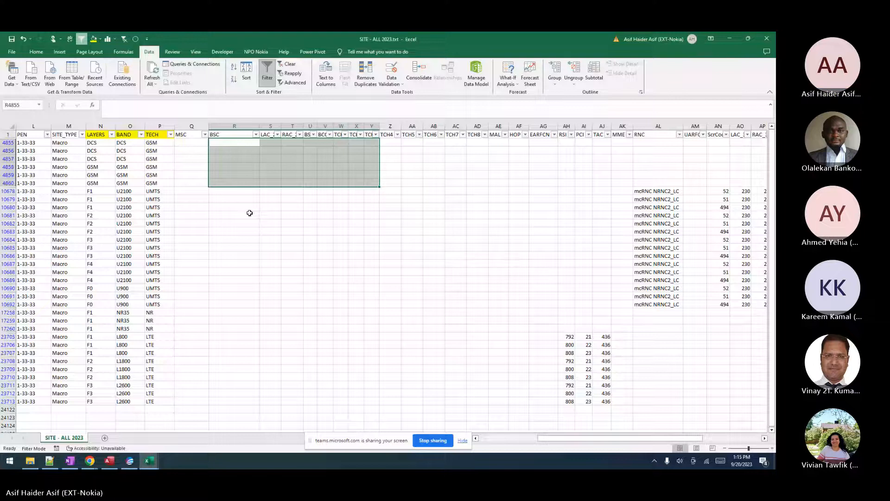
{"action": "key", "text": "ctrl+z"}
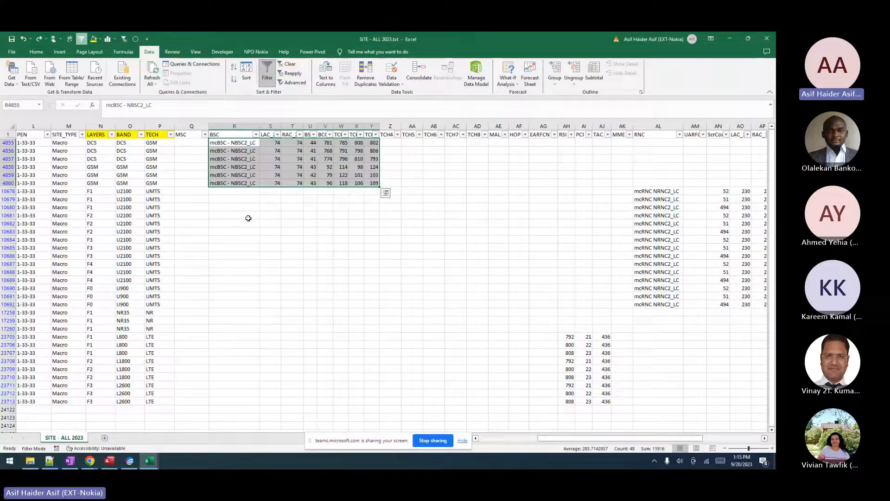
Highlight the columns from MSC to MME, and compare them with the site detail columns up to and including TECH.
{"action": "left_click_drag", "start_coordinate": [192, 126], "coordinate": [612, 174]}
{"action": "scroll", "coordinate": [332, 298], "scroll_direction": "left", "scroll_amount": 5}
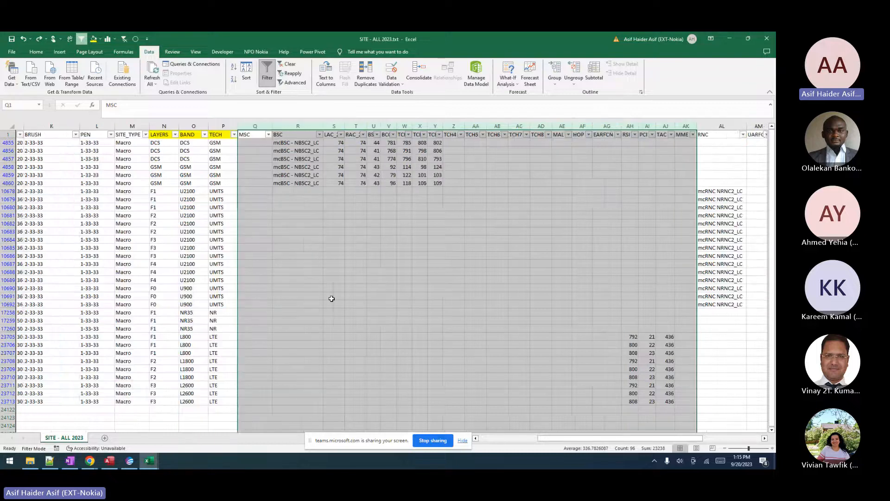
{"action": "left_click", "coordinate": [439, 124]}
{"action": "left_click_drag", "start_coordinate": [439, 124], "coordinate": [26, 135]}
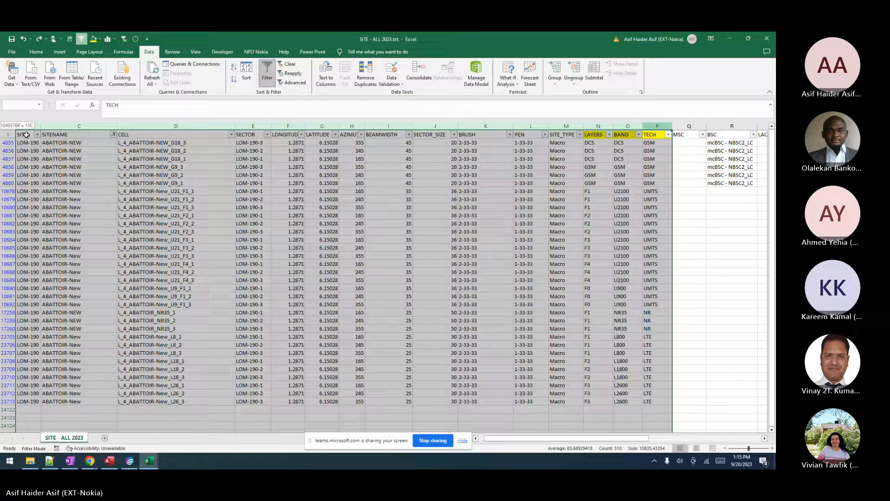
{"action": "left_click", "coordinate": [659, 126]}
Highlight the MSC to MME columns again, narrowing to RSI through MME and the RSI, PCI and TAC values of the LTE rows.
{"action": "scroll", "coordinate": [624, 230], "scroll_direction": "right", "scroll_amount": 5}
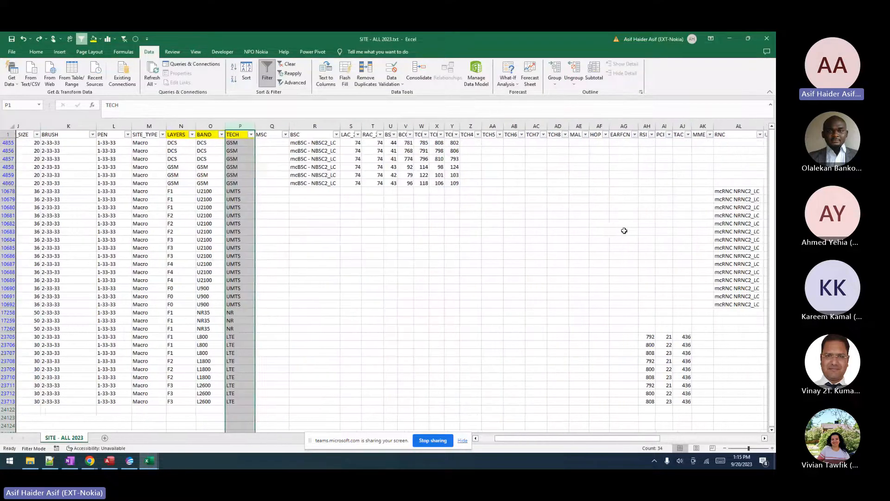
{"action": "scroll", "coordinate": [624, 231], "scroll_direction": "left", "scroll_amount": 1}
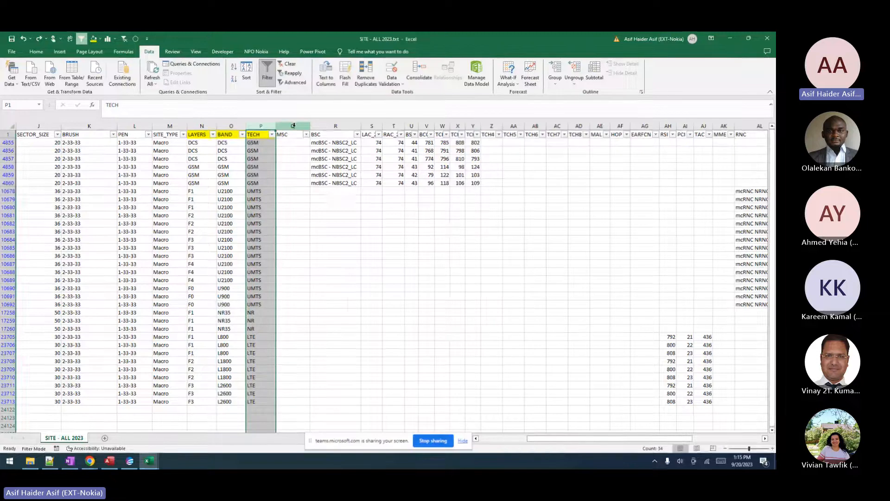
{"action": "left_click_drag", "start_coordinate": [293, 125], "coordinate": [716, 249]}
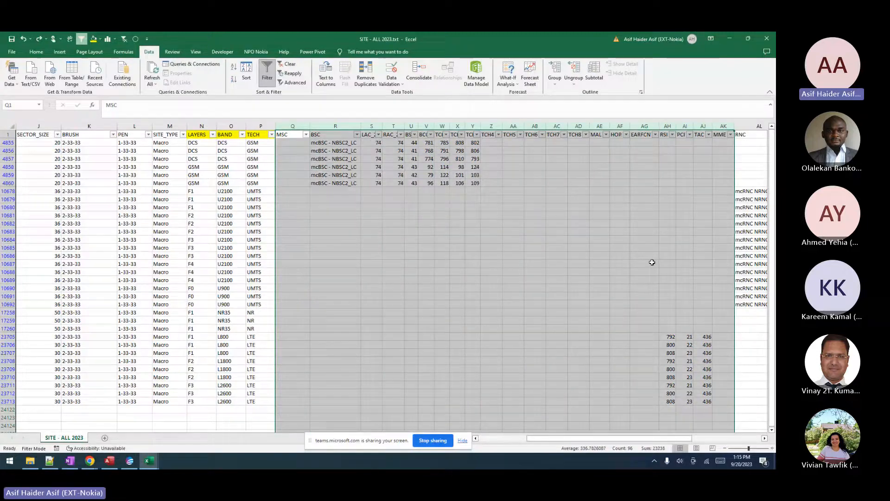
{"action": "scroll", "coordinate": [652, 263], "scroll_direction": "right", "scroll_amount": 3}
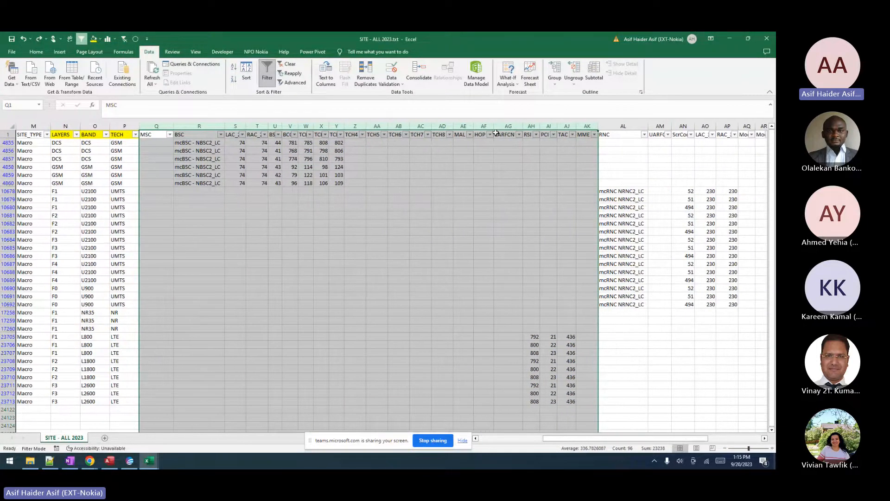
{"action": "left_click_drag", "start_coordinate": [532, 125], "coordinate": [587, 126]}
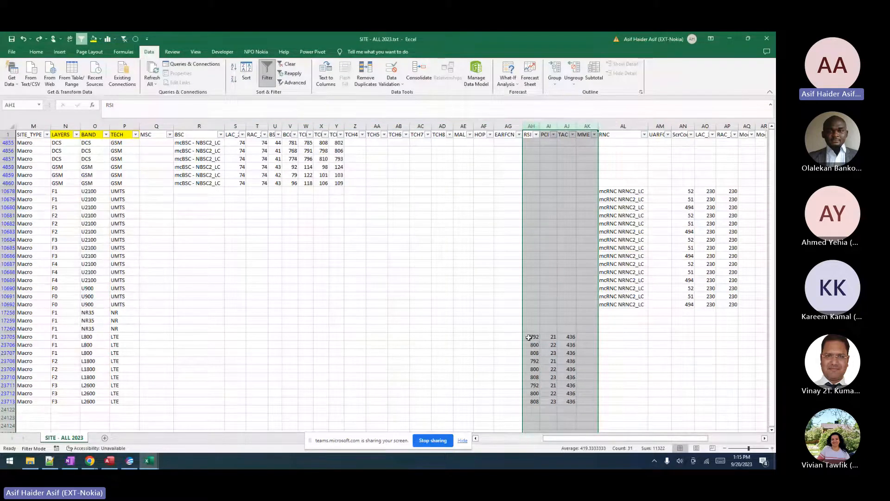
{"action": "left_click_drag", "start_coordinate": [530, 338], "coordinate": [569, 400]}
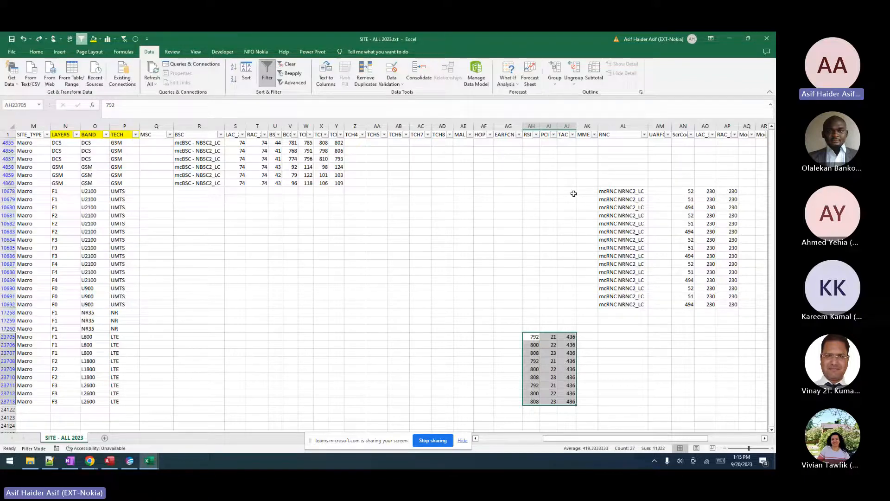
Examine the RNC, UARFCN and LAC_3G columns, and highlight the UMTS rows' values from RNC to the 3G RAC column.
{"action": "left_click", "coordinate": [605, 190]}
{"action": "scroll", "coordinate": [615, 264], "scroll_direction": "right", "scroll_amount": 3}
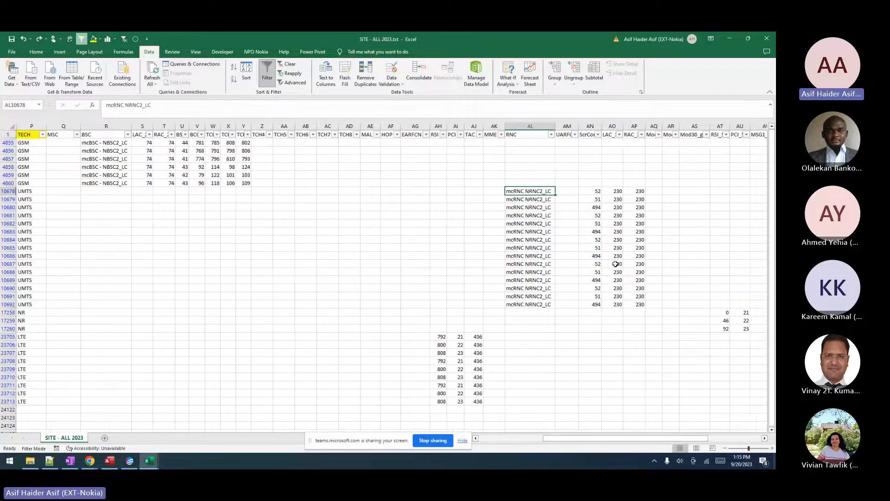
{"action": "left_click", "coordinate": [565, 125]}
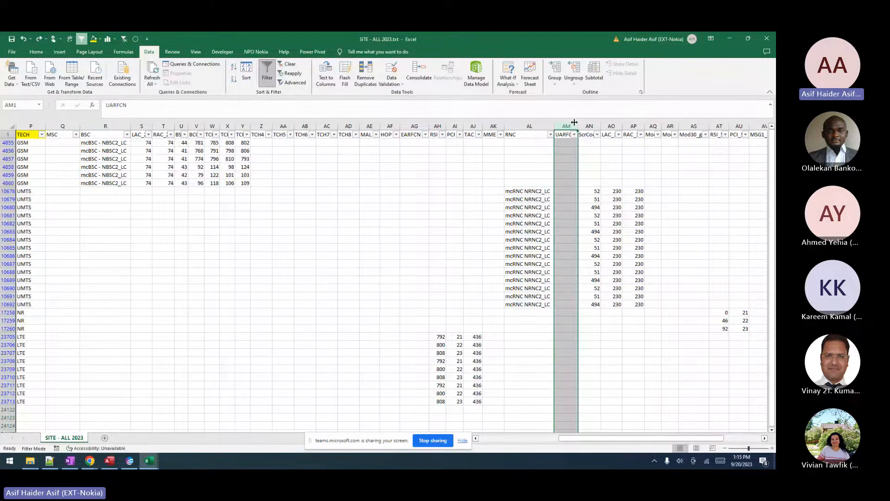
{"action": "left_click", "coordinate": [612, 125]}
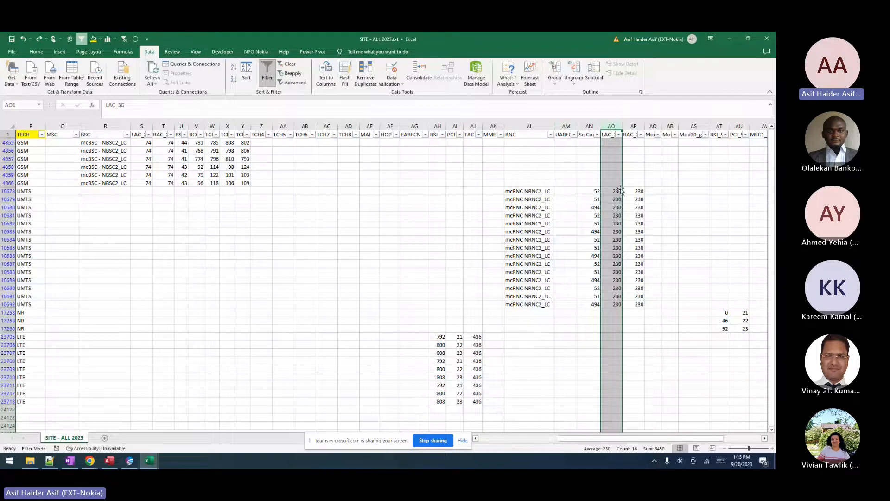
{"action": "left_click_drag", "start_coordinate": [528, 194], "coordinate": [657, 325]}
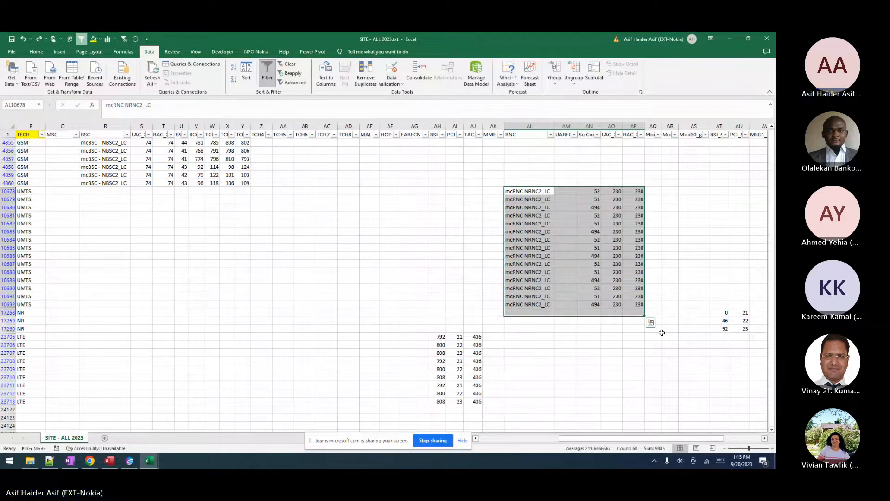
Fit the widths of the RSI_5G, PCI_5G and MSG1_Start columns, and select their values in the three NR rows.
{"action": "scroll", "coordinate": [662, 333], "scroll_direction": "right", "scroll_amount": 3}
{"action": "scroll", "coordinate": [662, 332], "scroll_direction": "right", "scroll_amount": 2}
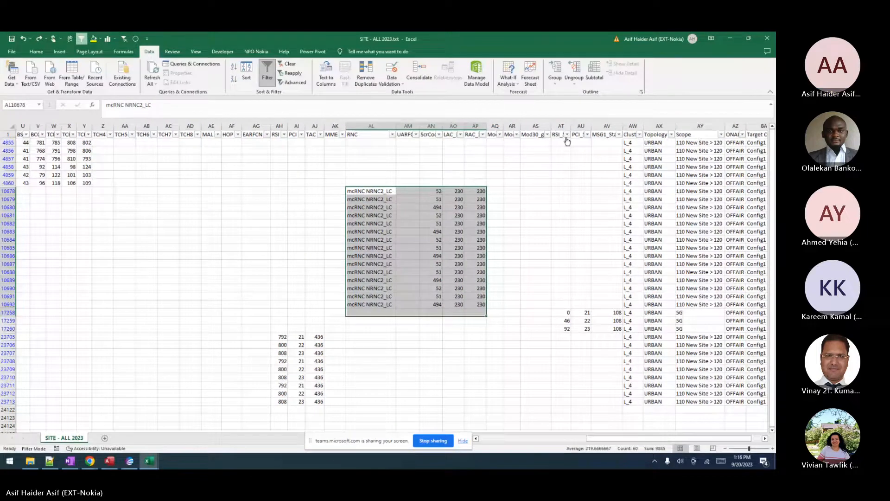
{"action": "left_click", "coordinate": [559, 126]}
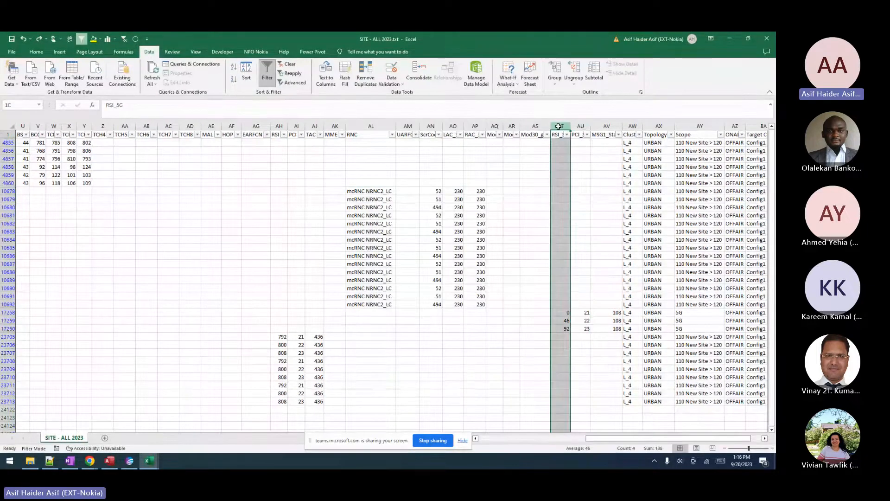
{"action": "left_click", "coordinate": [603, 126], "text": "shift"}
{"action": "left_click_drag", "start_coordinate": [591, 126], "coordinate": [609, 127]}
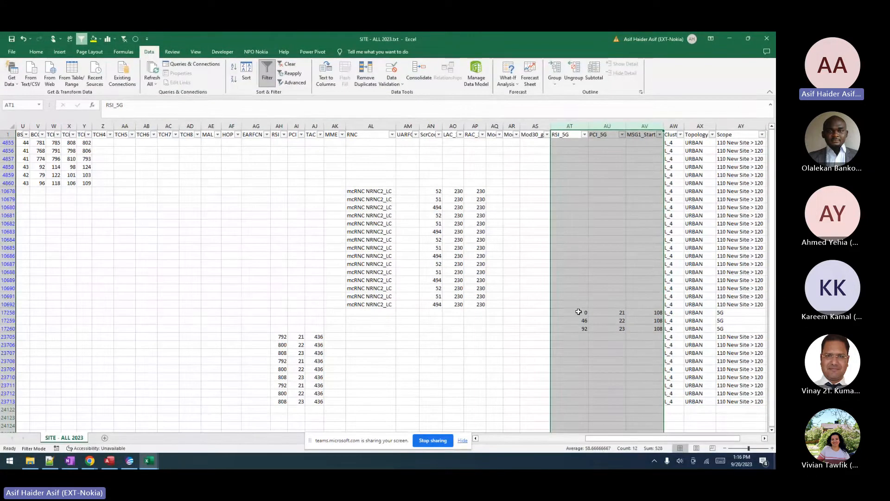
{"action": "left_click_drag", "start_coordinate": [579, 312], "coordinate": [652, 331]}
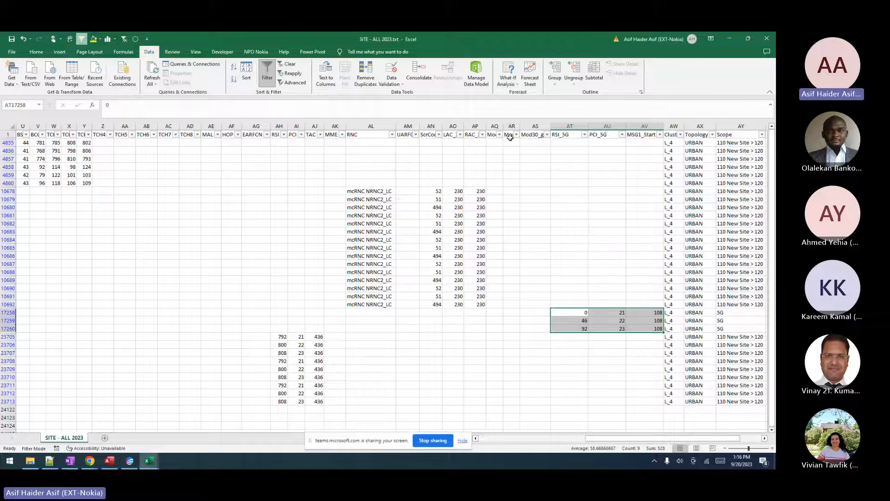
Fit the widths of the Mod3, Mod6 and Mod30 columns, and select their empty cells in the LTE rows.
{"action": "left_click_drag", "start_coordinate": [495, 126], "coordinate": [517, 126]}
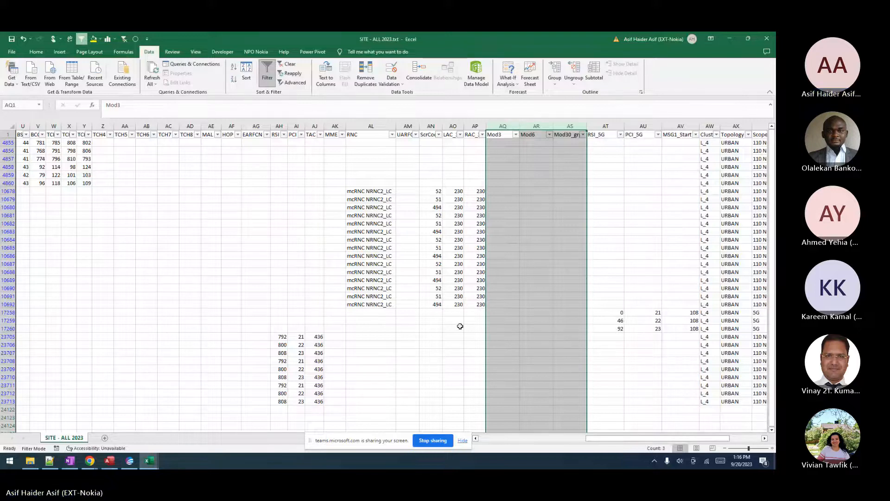
{"action": "left_click_drag", "start_coordinate": [496, 336], "coordinate": [575, 403]}
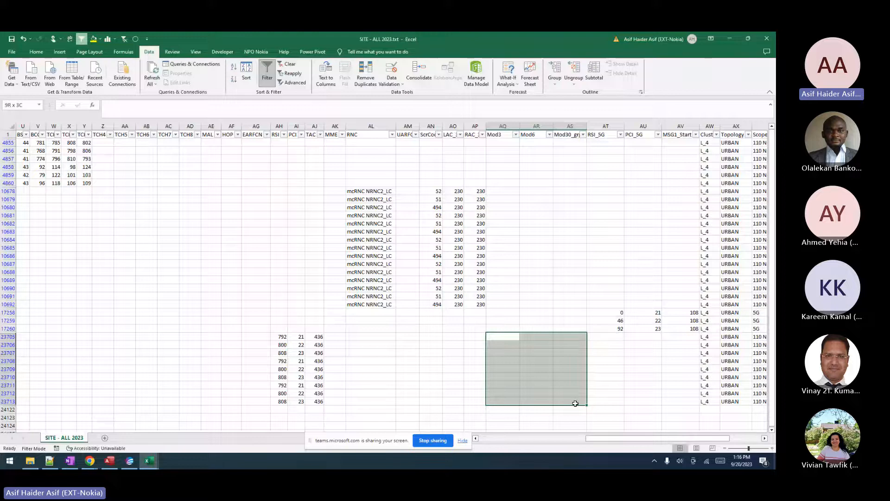
{"action": "scroll", "coordinate": [586, 371], "scroll_direction": "right", "scroll_amount": 3}
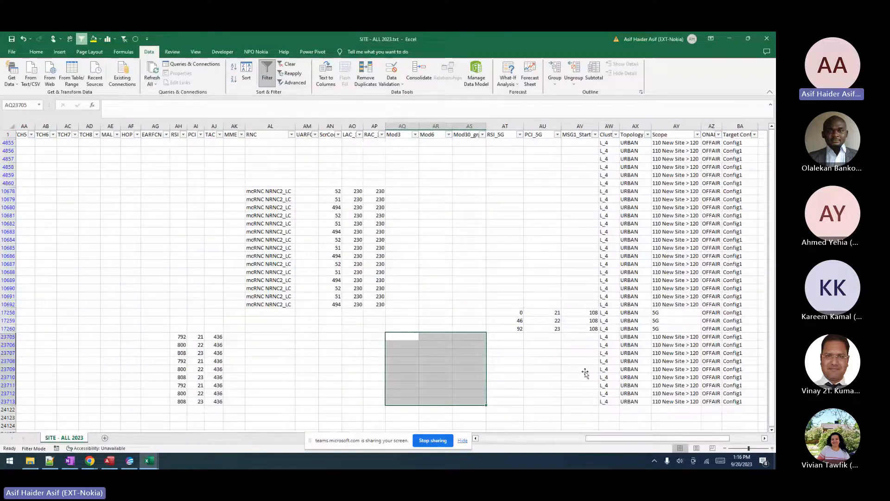
Examine the column headings of the site sheet, covering the range from MSC to MSG1_Start and the Target Config column.
{"action": "scroll", "coordinate": [586, 373], "scroll_direction": "right", "scroll_amount": 2}
{"action": "scroll", "coordinate": [586, 371], "scroll_direction": "right", "scroll_amount": 1}
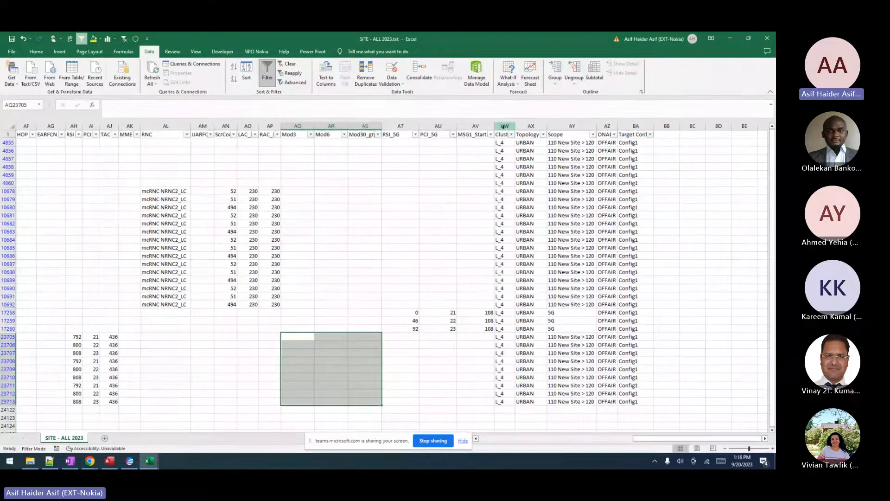
{"action": "left_click", "coordinate": [531, 126]}
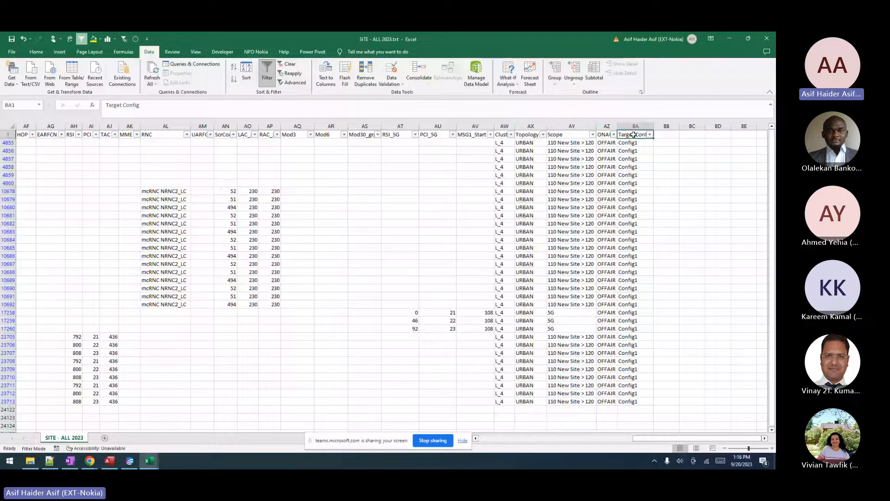
{"action": "left_click", "coordinate": [464, 126]}
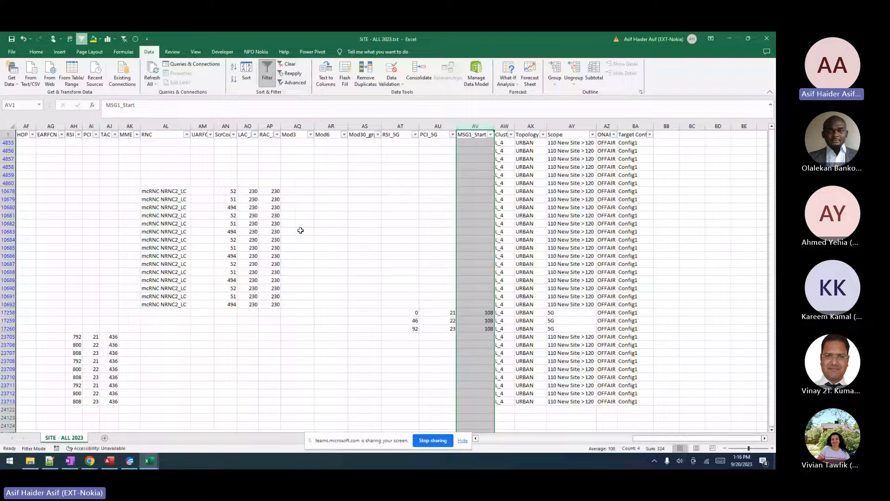
{"action": "scroll", "coordinate": [301, 230], "scroll_direction": "left", "scroll_amount": 8}
{"action": "scroll", "coordinate": [389, 135], "scroll_direction": "left", "scroll_amount": 3}
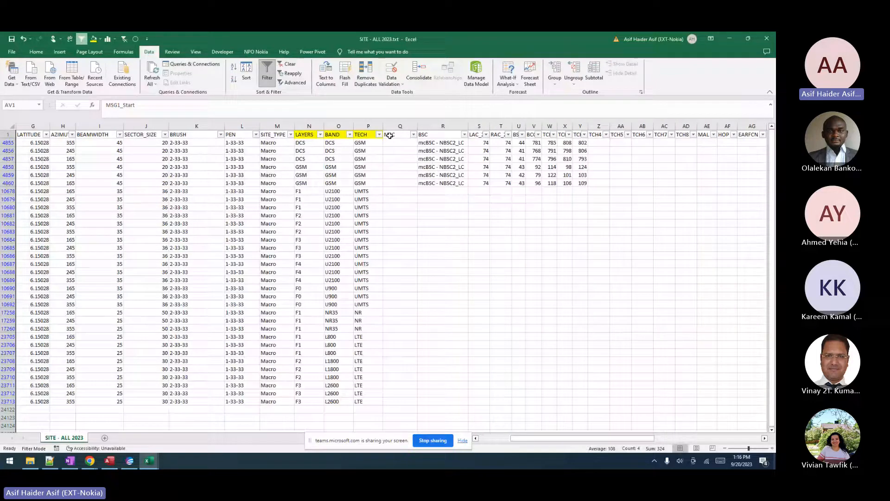
{"action": "left_click", "coordinate": [389, 135], "text": "ctrl"}
{"action": "scroll", "coordinate": [485, 212], "scroll_direction": "right", "scroll_amount": 10}
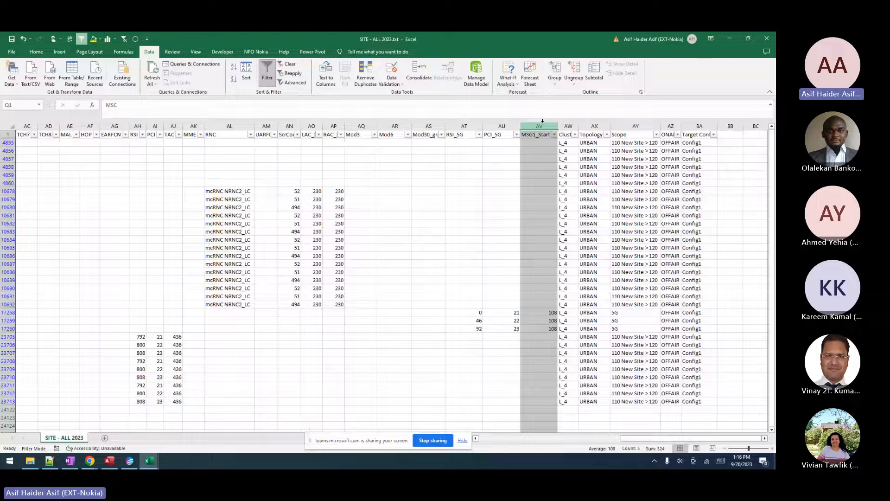
Look at the tools in MapInfo Pro and return to Excel to examine the extra columns from Cluster to Target Config.
{"action": "left_click", "coordinate": [130, 460]}
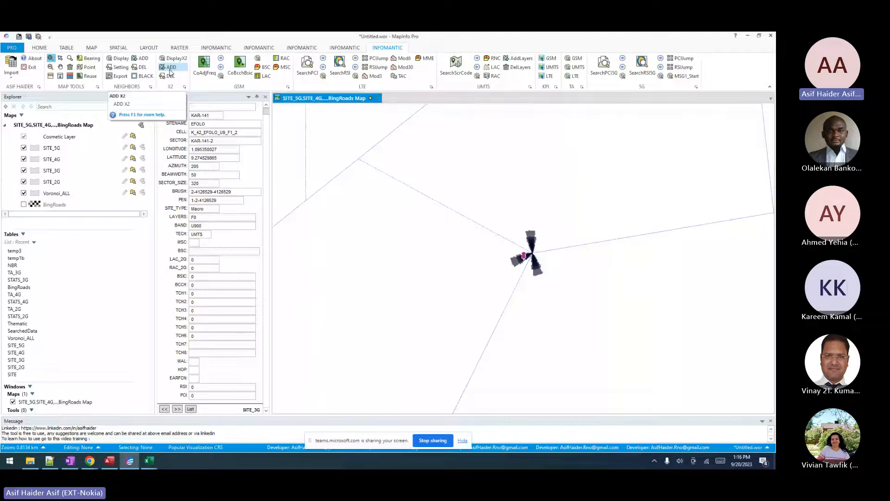
{"action": "key", "text": "alt+Tab"}
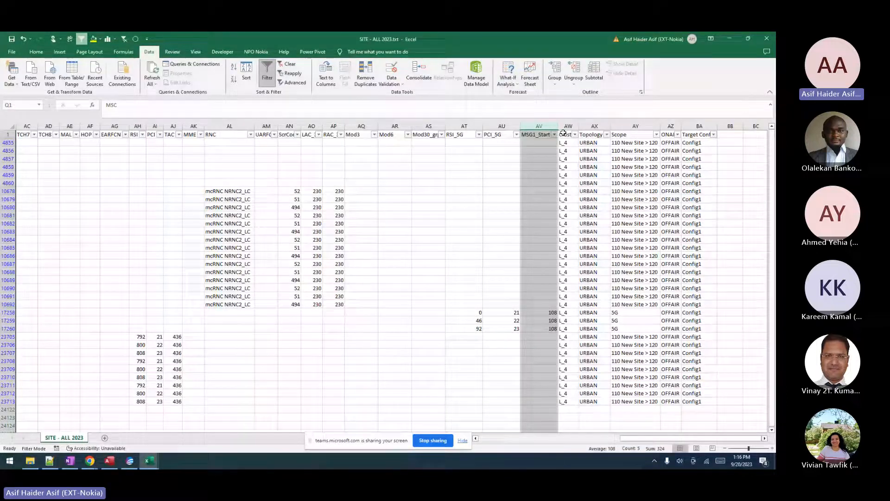
{"action": "left_click_drag", "start_coordinate": [563, 133], "coordinate": [690, 146]}
{"action": "scroll", "coordinate": [689, 146], "scroll_direction": "right", "scroll_amount": 2}
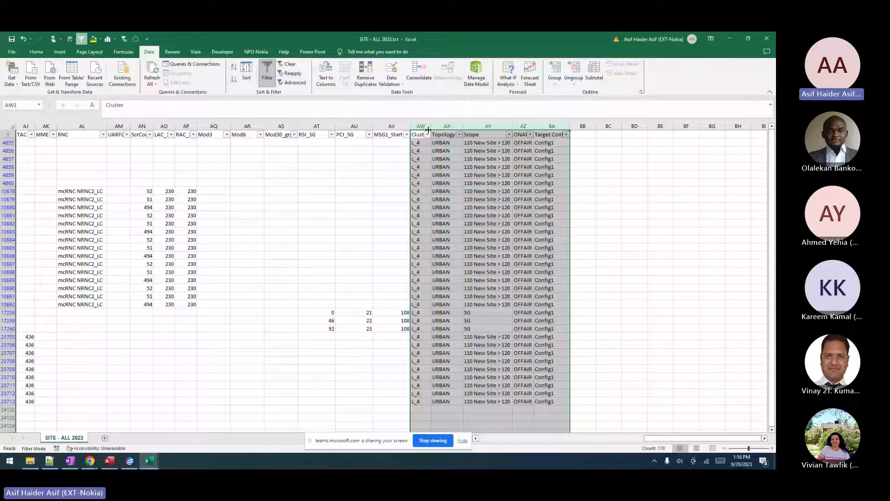
{"action": "left_click", "coordinate": [471, 132]}
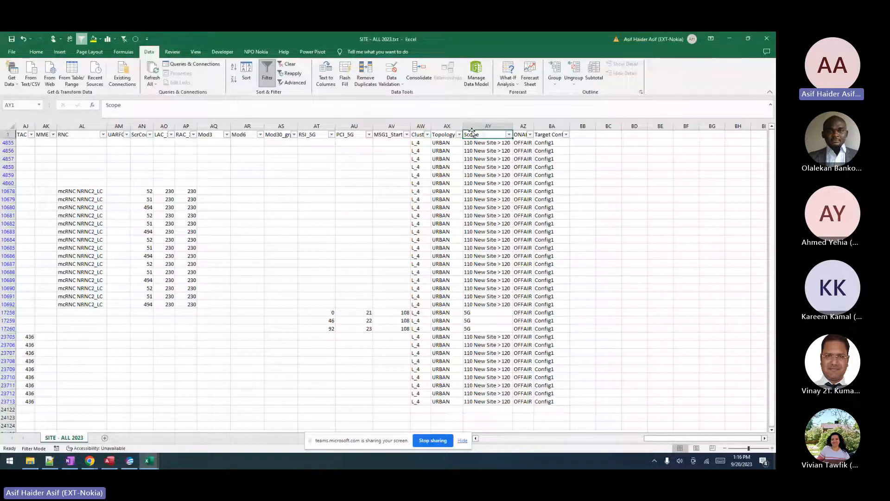
{"action": "left_click", "coordinate": [527, 135]}
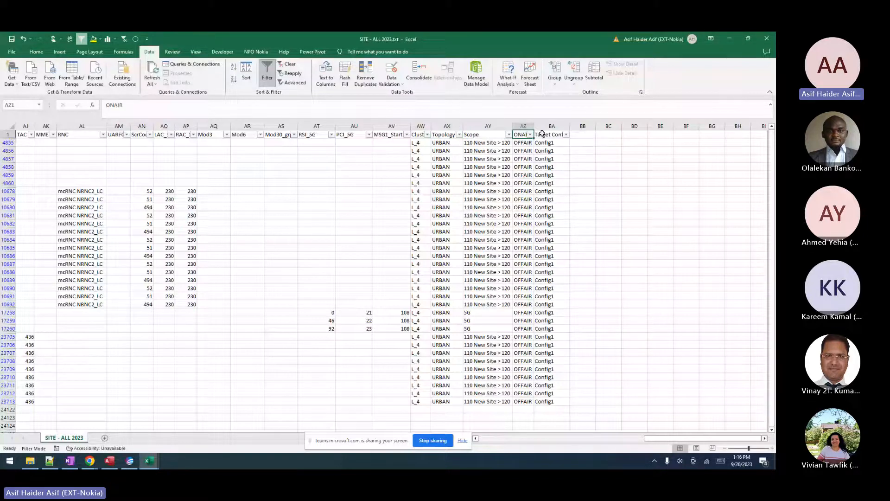
{"action": "left_click", "coordinate": [542, 133]}
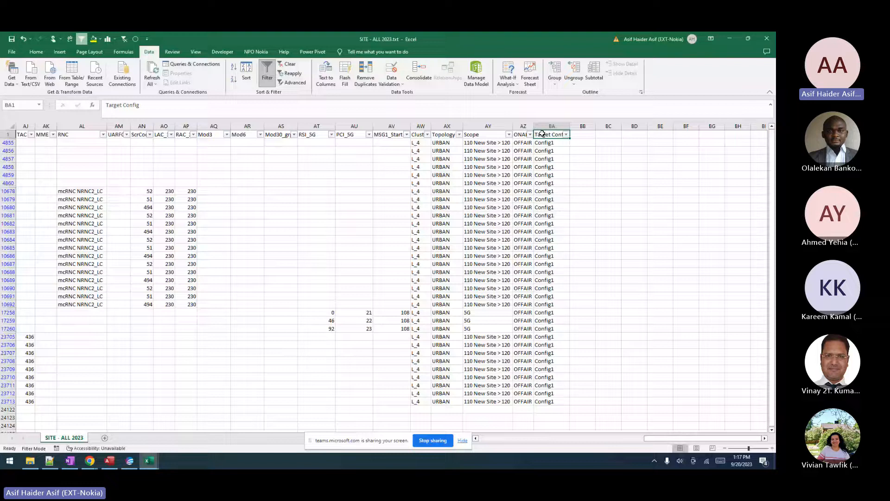
Switch to MapInfo Pro and draw a thematic map of the sites coloured by Target_Config.
{"action": "left_click", "coordinate": [134, 466]}
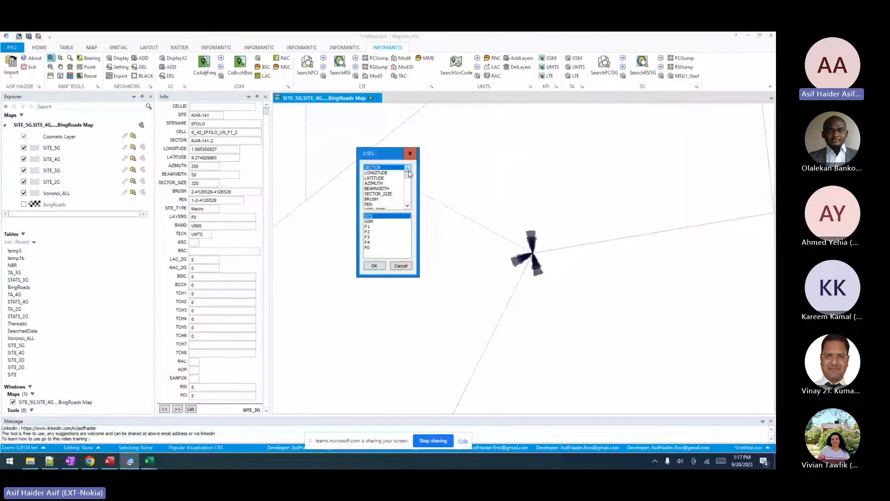
{"action": "left_click_drag", "start_coordinate": [410, 174], "coordinate": [411, 197]}
{"action": "double_click", "coordinate": [373, 188]}
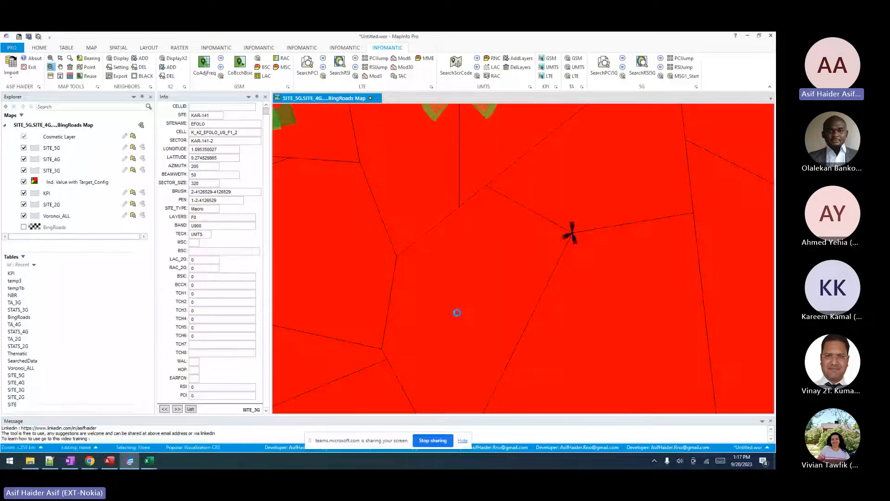
{"action": "left_click", "coordinate": [457, 312]}
{"action": "left_click", "coordinate": [458, 312]}
{"action": "left_click", "coordinate": [457, 312]}
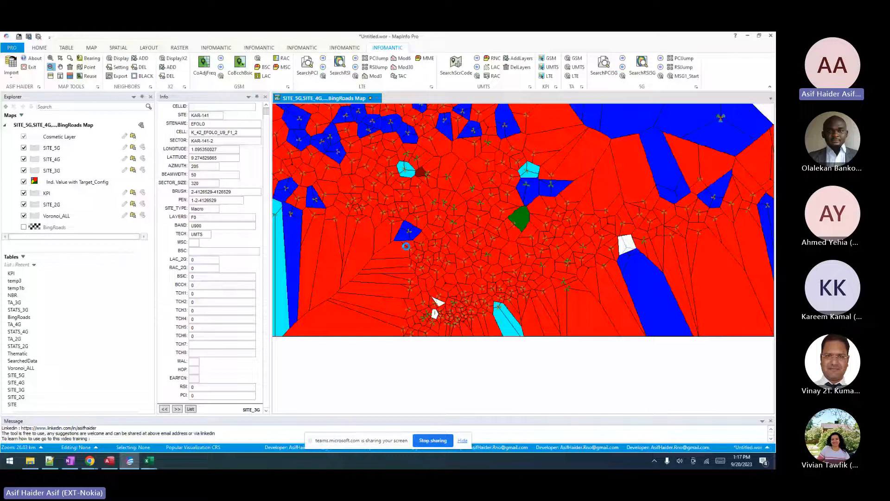
{"action": "left_click", "coordinate": [428, 240]}
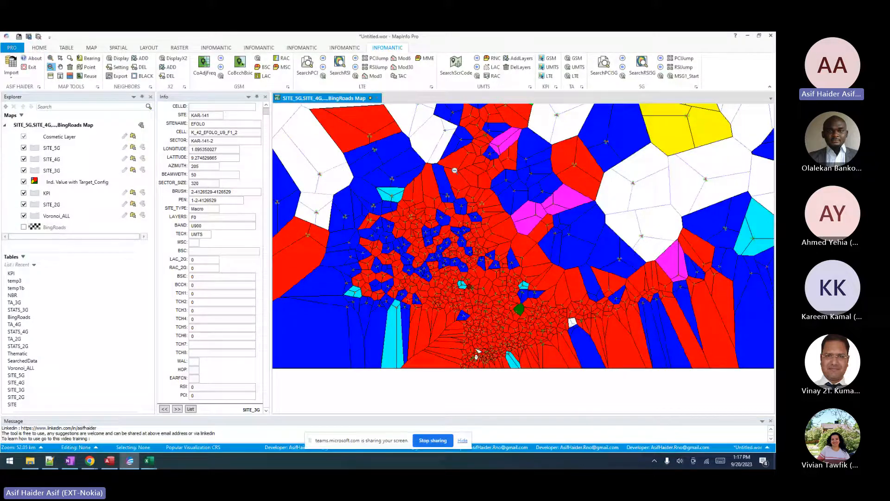
Switch to Excel, add the headings abc and cded in cells BB1 and BC1, and select the cells under abc.
{"action": "key", "text": "alt+Tab"}
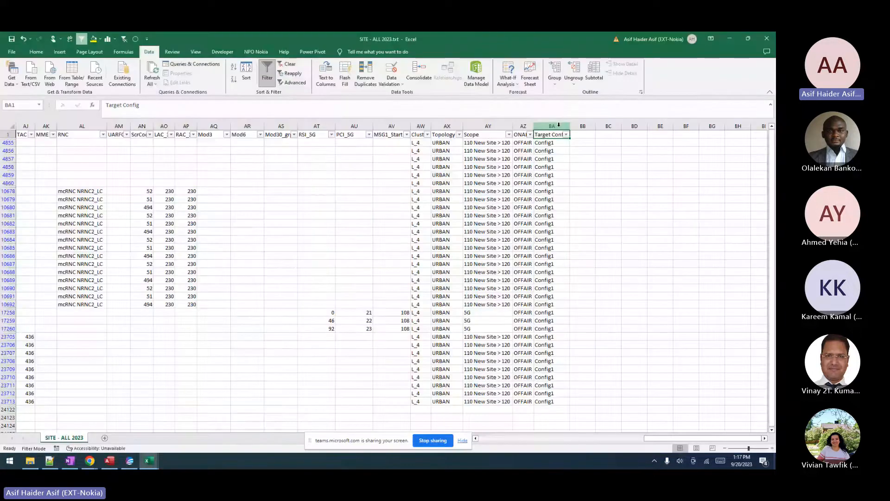
{"action": "left_click", "coordinate": [580, 134]}
{"action": "type", "text": "abc"}
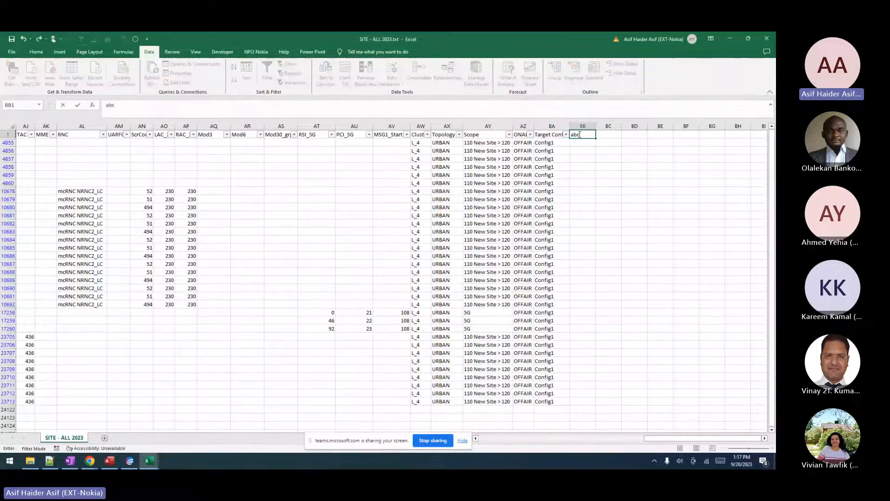
{"action": "key", "text": "Tab"}
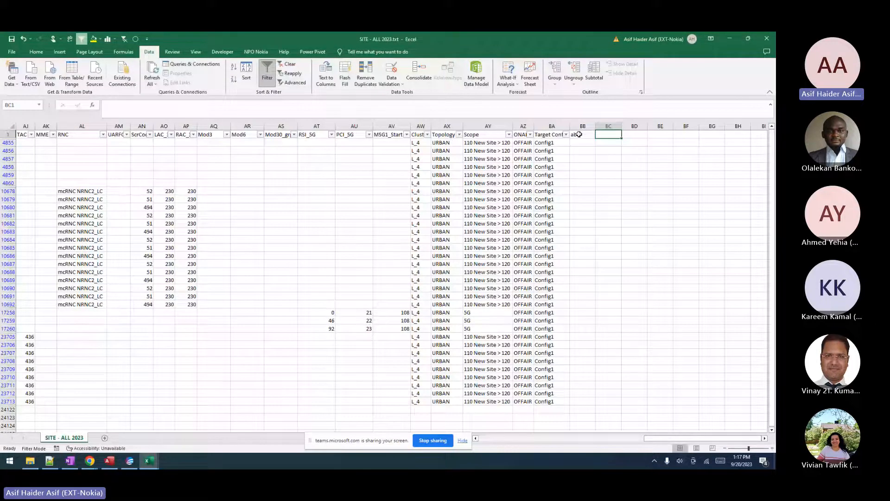
{"action": "type", "text": "cded"}
{"action": "left_click", "coordinate": [581, 142]}
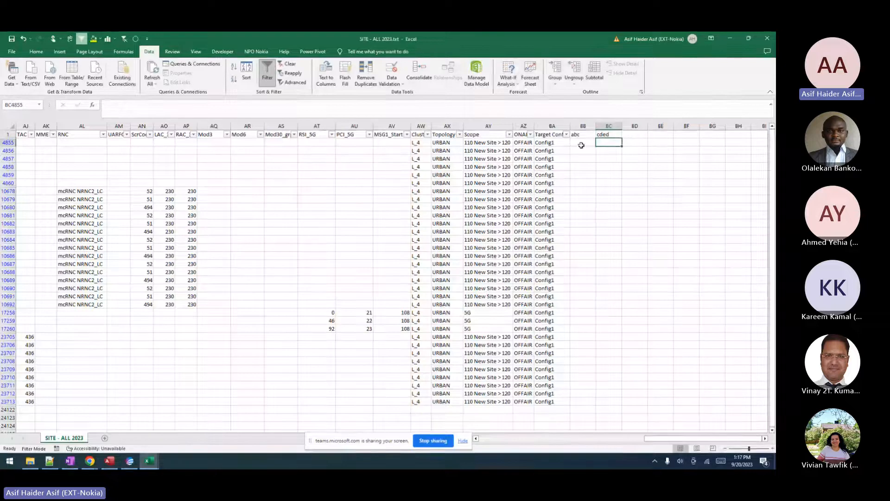
{"action": "left_click_drag", "start_coordinate": [580, 142], "coordinate": [590, 355]}
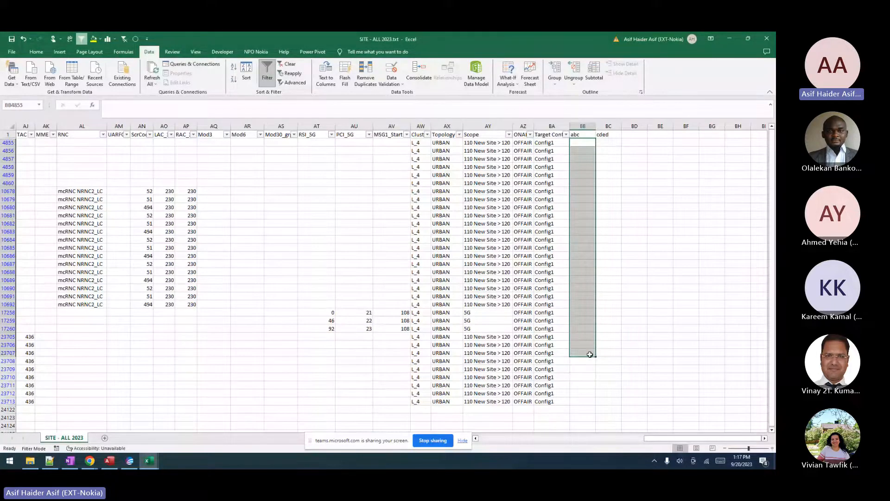
Look at the thematic drawing tool in MapInfo Pro and, back in Excel, highlight the columns from Cluster to cded and MSG1_Start.
{"action": "key", "text": "alt+Tab"}
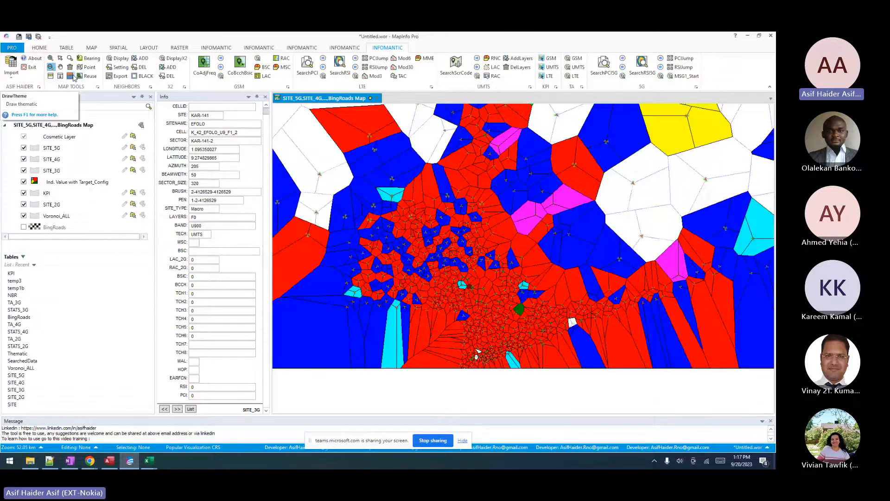
{"action": "key", "text": "alt+Tab"}
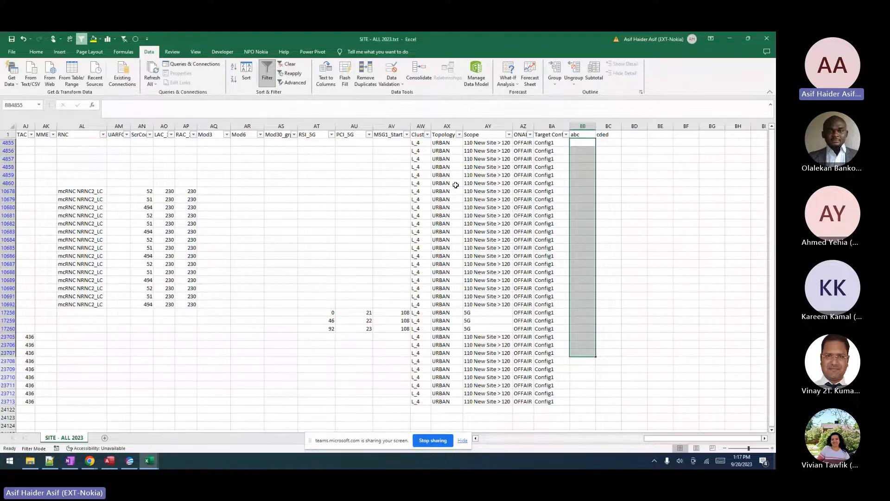
{"action": "left_click_drag", "start_coordinate": [578, 125], "coordinate": [725, 146]}
{"action": "left_click_drag", "start_coordinate": [421, 125], "coordinate": [618, 169]}
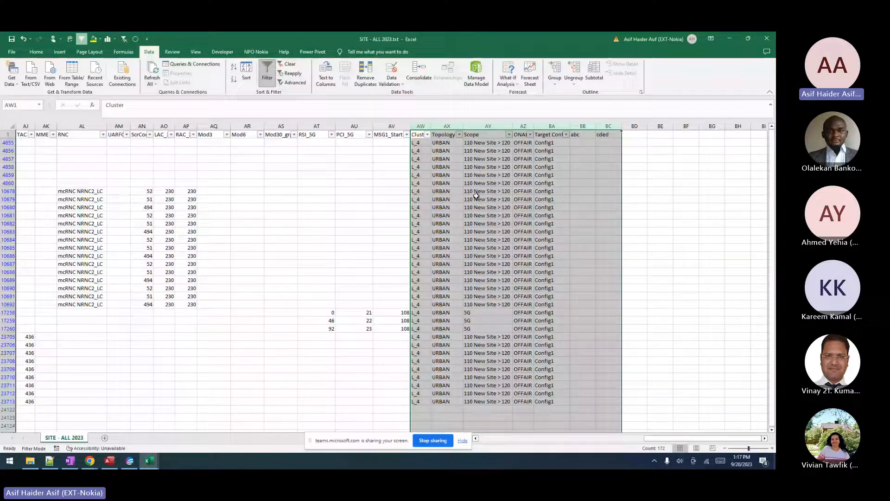
{"action": "left_click", "coordinate": [392, 125]}
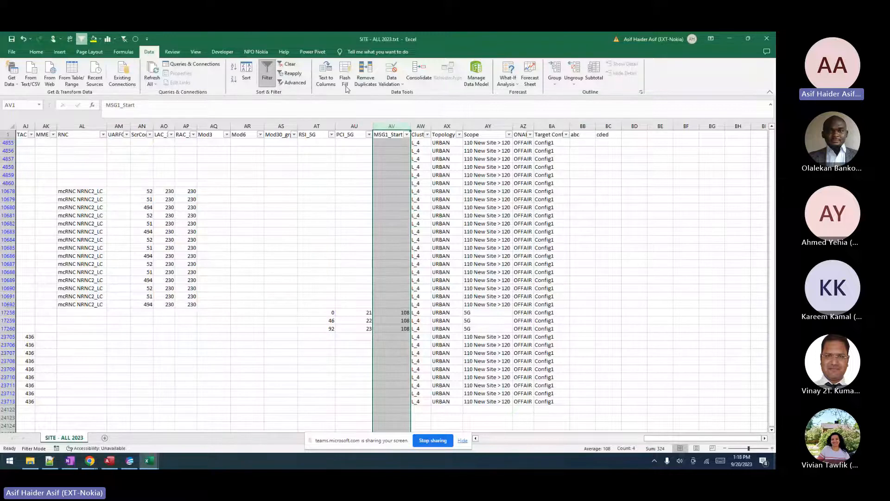
Clear the sheet's filter and delete the contents of the abc and cded columns.
{"action": "left_click", "coordinate": [289, 64]}
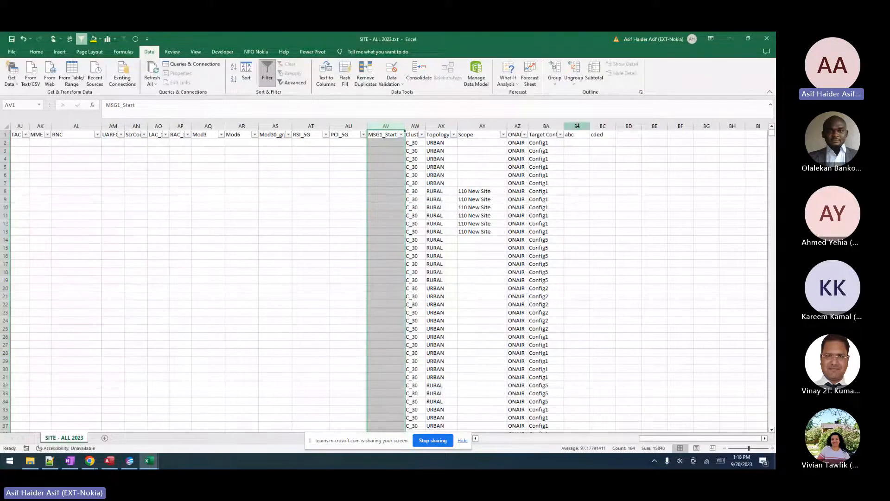
{"action": "left_click_drag", "start_coordinate": [578, 126], "coordinate": [603, 125]}
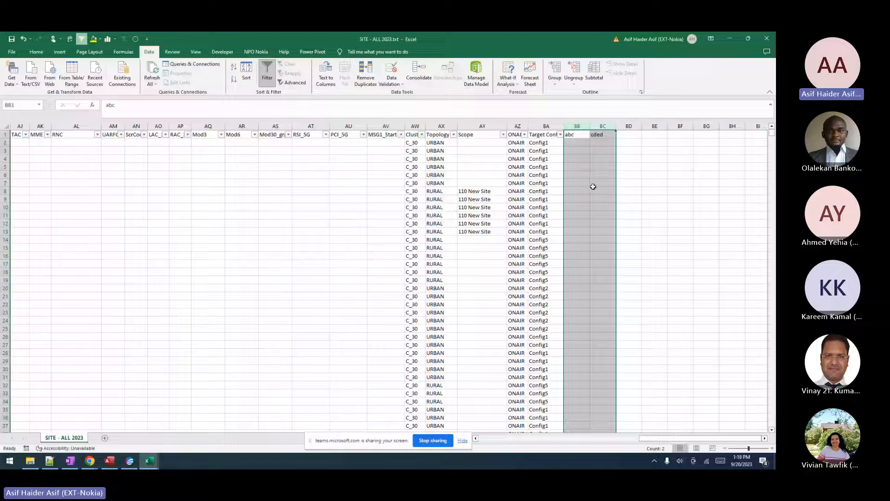
{"action": "key", "text": "Delete"}
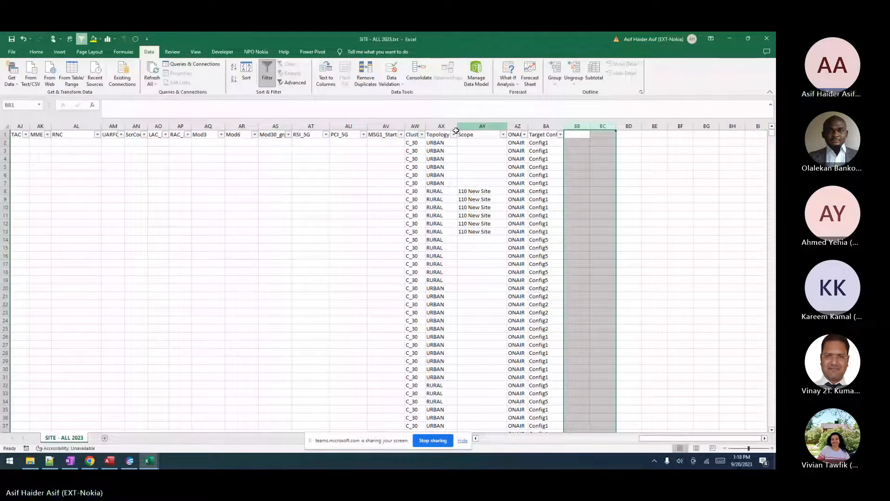
Examine the columns from SITE to TECH and the first record's longitude, latitude, azimuth, beamwidth, sector size and brush cells.
{"action": "key", "text": "ctrl+Home"}
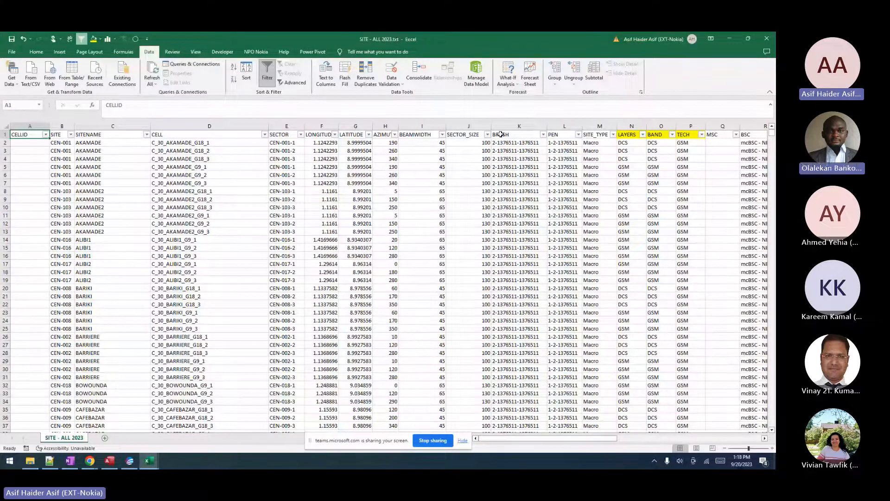
{"action": "left_click", "coordinate": [317, 128]}
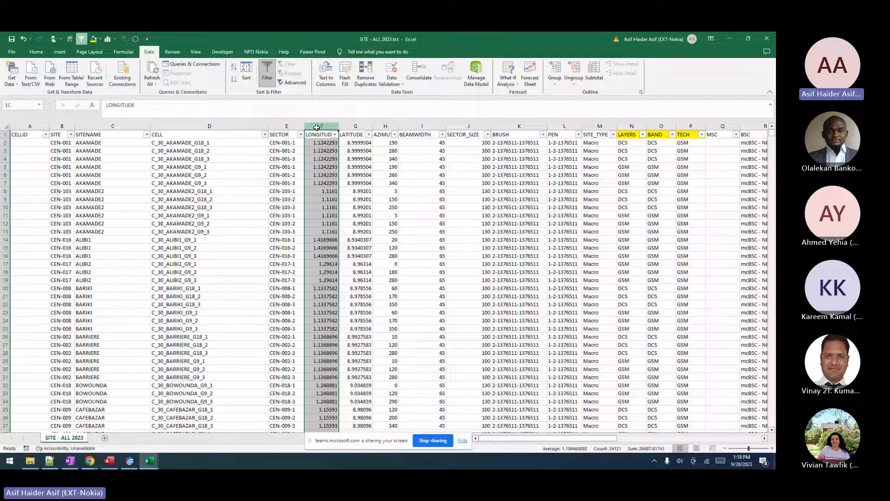
{"action": "left_click_drag", "start_coordinate": [691, 127], "coordinate": [68, 199]}
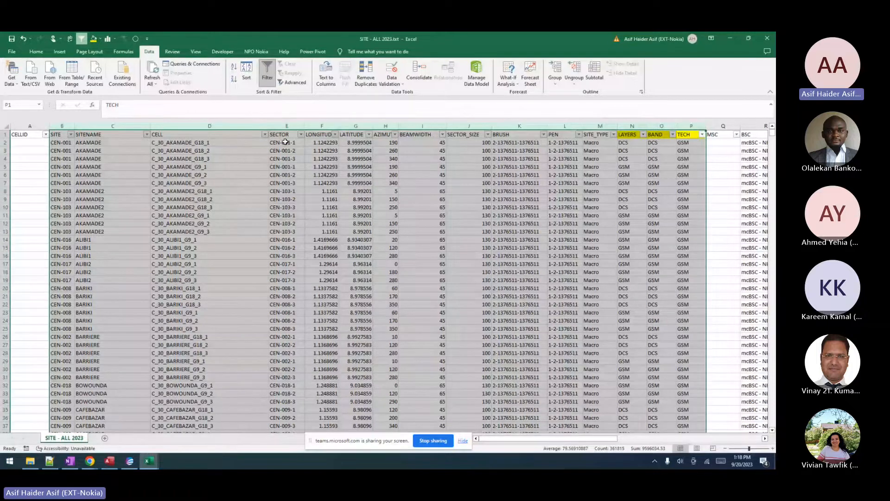
{"action": "left_click_drag", "start_coordinate": [307, 143], "coordinate": [354, 146]}
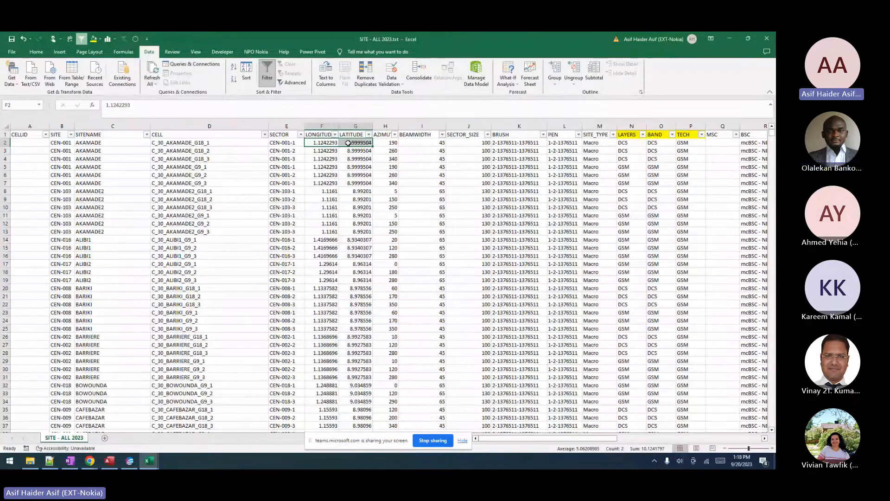
{"action": "left_click", "coordinate": [386, 143]}
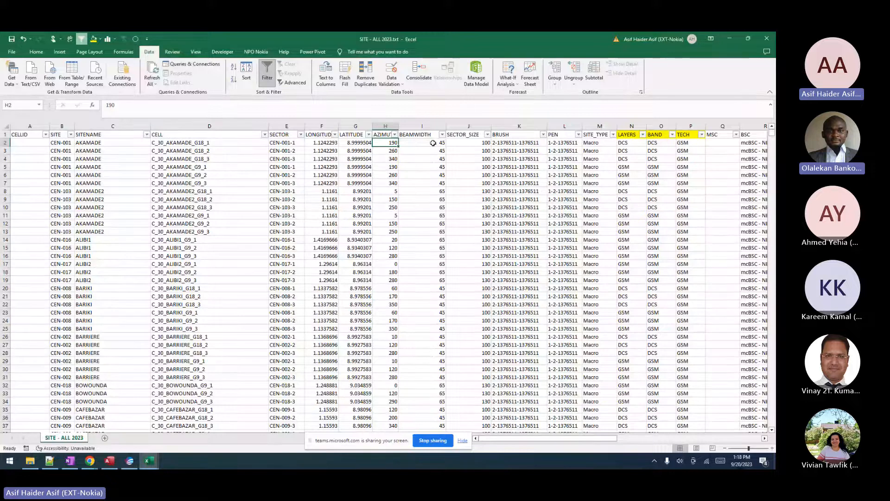
{"action": "left_click_drag", "start_coordinate": [433, 143], "coordinate": [519, 143]}
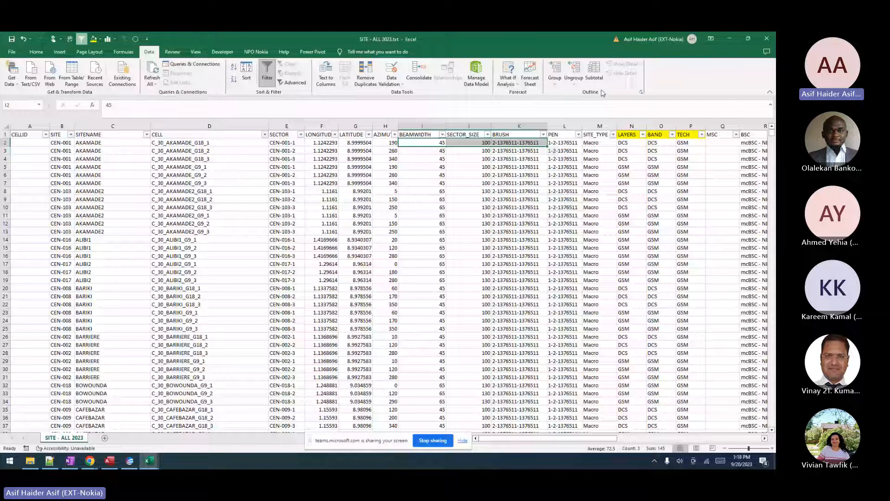
Switch to File Explorer and open the Input folder inside the MBX folder.
{"action": "key", "text": "alt+Tab"}
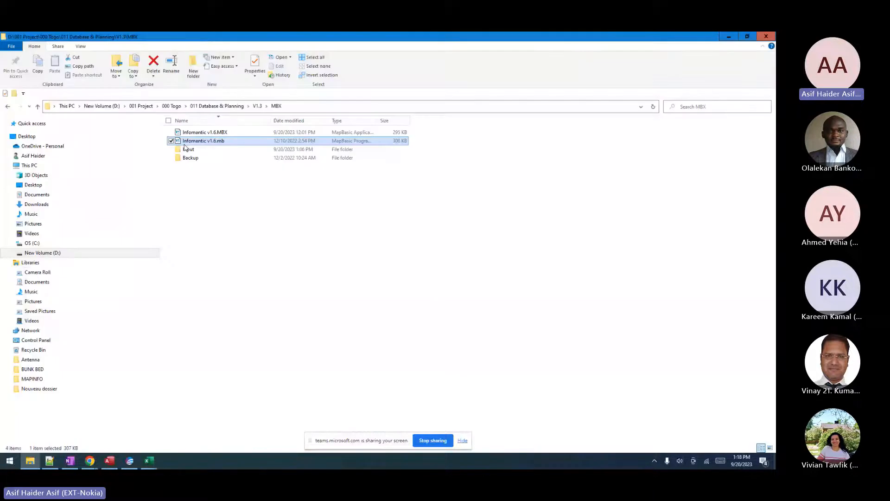
{"action": "double_click", "coordinate": [185, 147]}
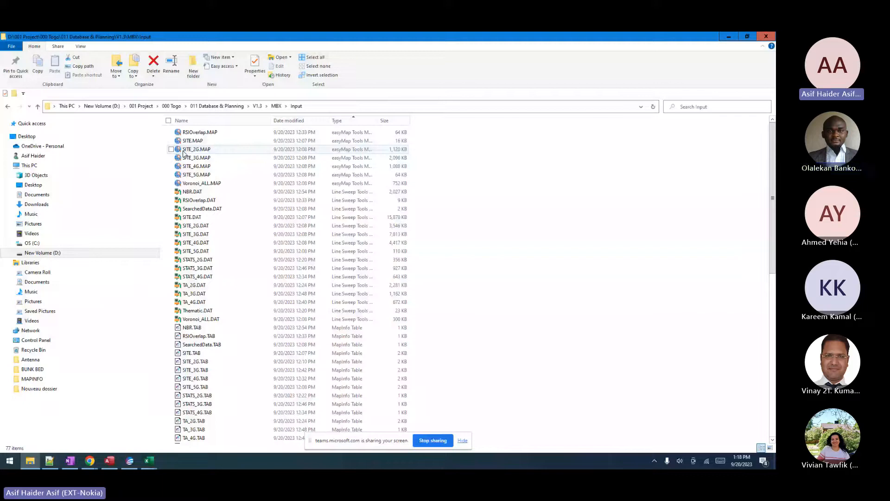
Locate SITE - ALL 2023.txt in the Input folder and highlight the BRUSH and TECH columns of its sheet in Excel.
{"action": "scroll", "coordinate": [223, 386], "scroll_direction": "down", "scroll_amount": 10}
{"action": "scroll", "coordinate": [223, 386], "scroll_direction": "down", "scroll_amount": 3}
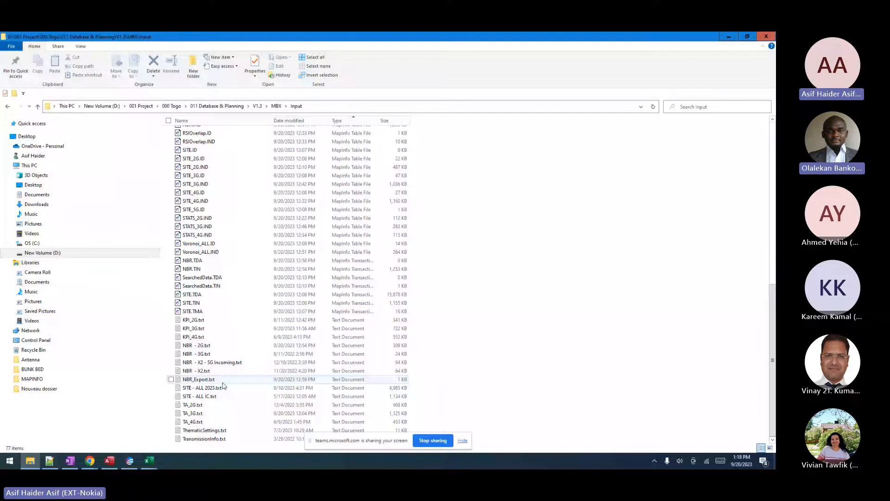
{"action": "double_click", "coordinate": [222, 388]}
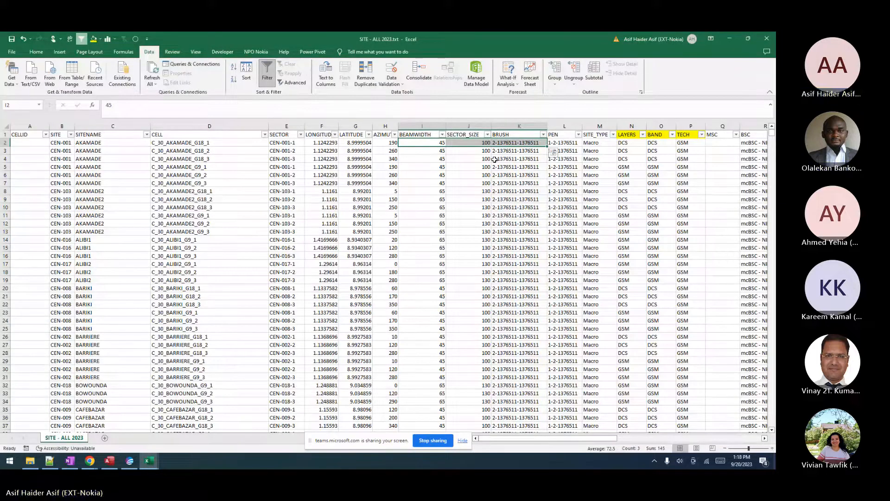
{"action": "left_click", "coordinate": [523, 127]}
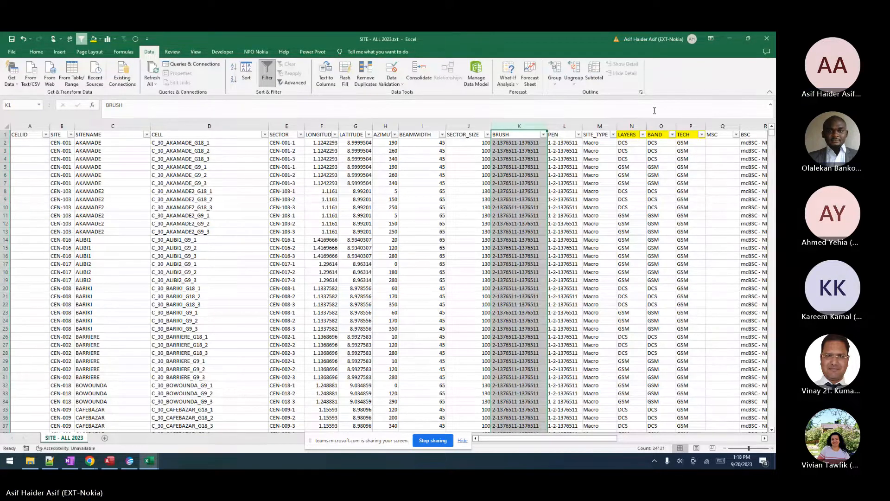
{"action": "left_click", "coordinate": [691, 126]}
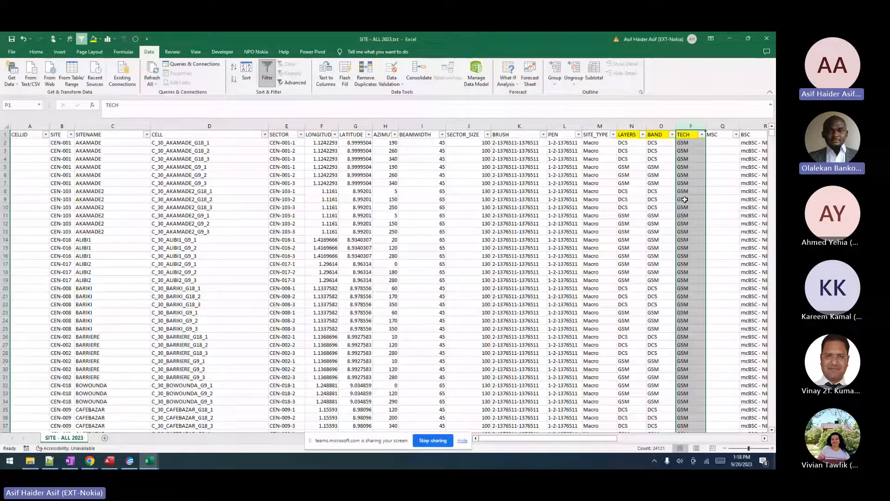
{"action": "left_click", "coordinate": [690, 123]}
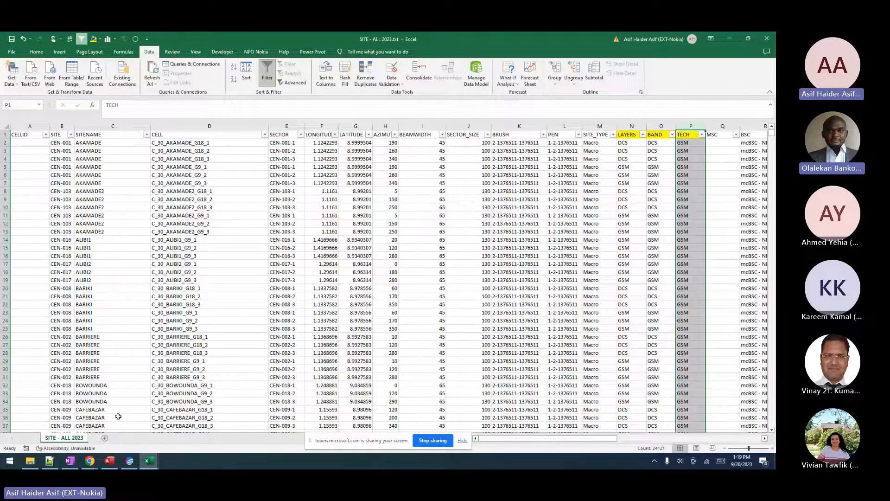
Switch to MapInfo Pro and look at the thematic tool's selection of site columns and layers.
{"action": "left_click", "coordinate": [129, 461]}
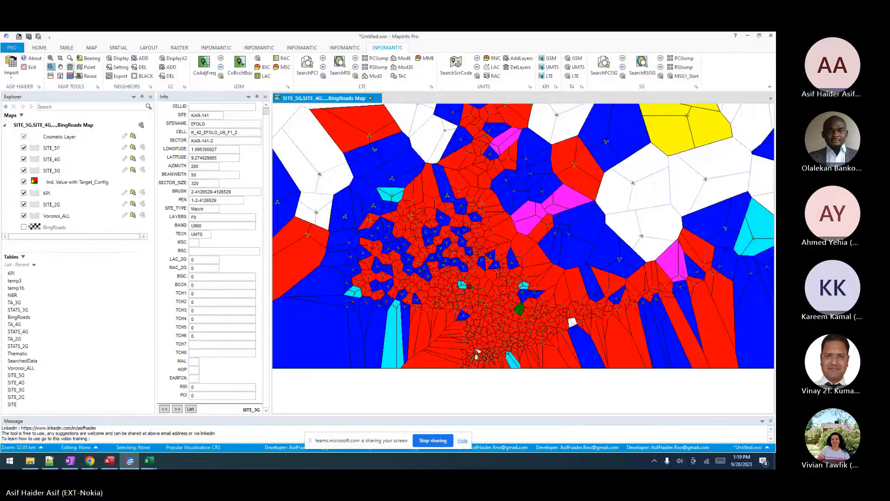
{"action": "left_click", "coordinate": [70, 76]}
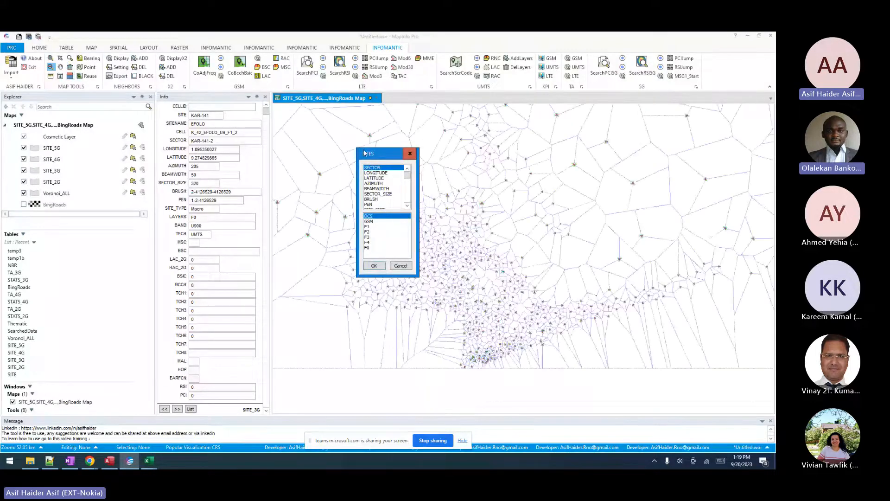
{"action": "left_click", "coordinate": [373, 265]}
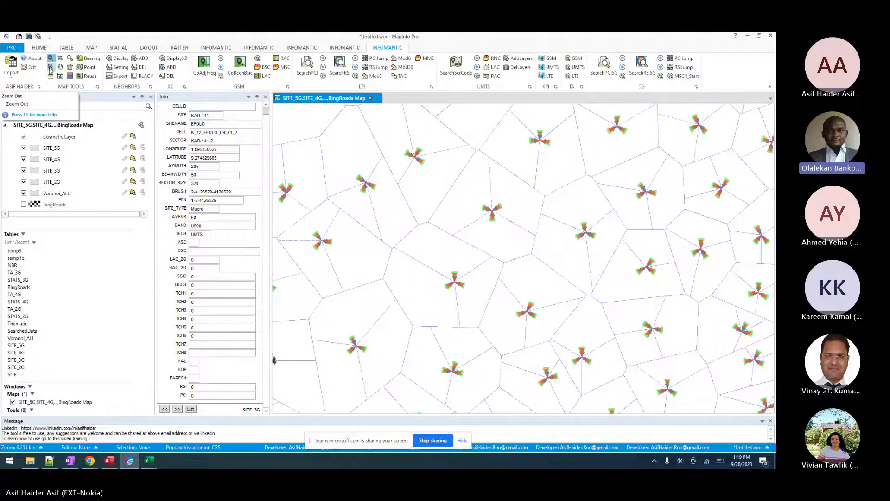
Display the GSM-to-GSM neighbours of the sector near the map's centre, and clear the neighbour display.
{"action": "left_click", "coordinate": [118, 58]}
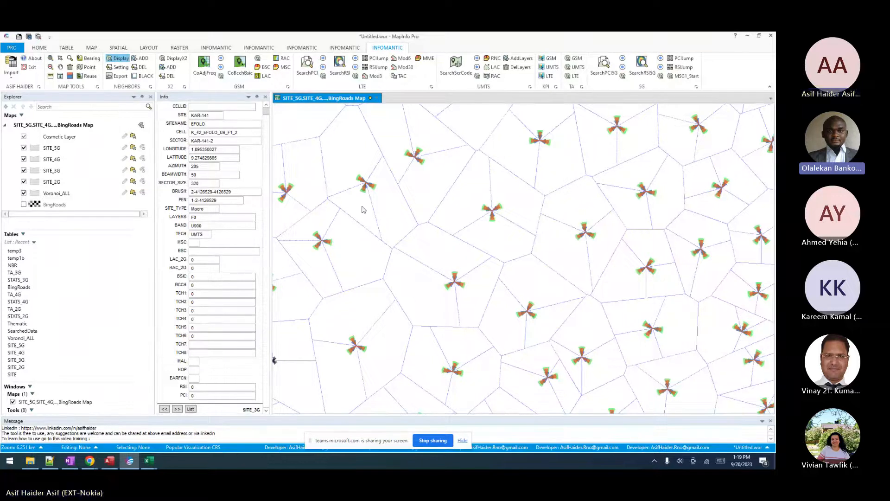
{"action": "left_click", "coordinate": [444, 265]}
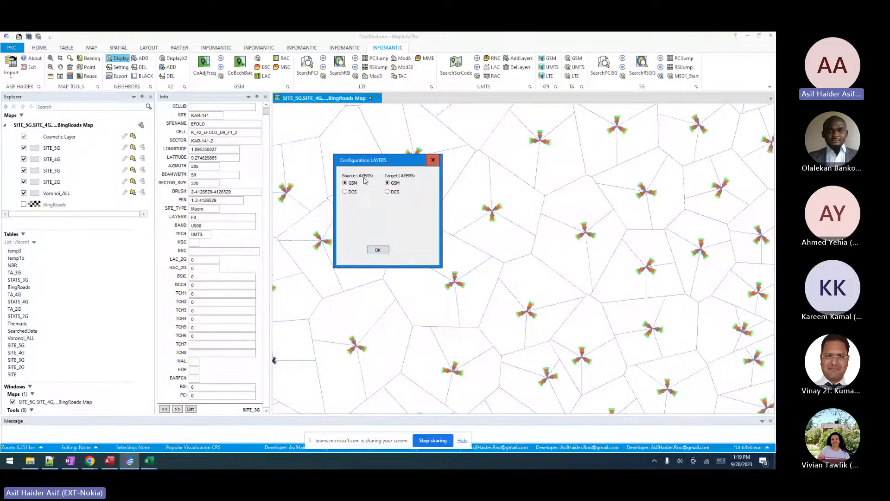
{"action": "left_click", "coordinate": [147, 462]}
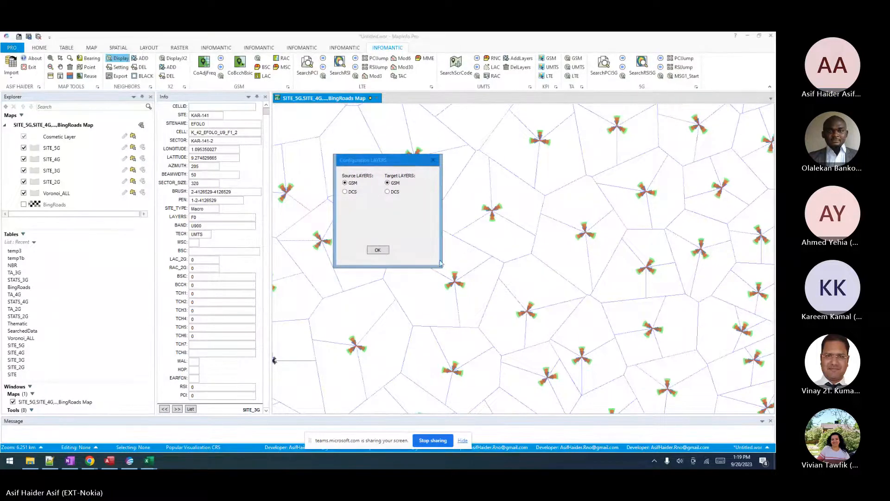
{"action": "left_click", "coordinate": [434, 160]}
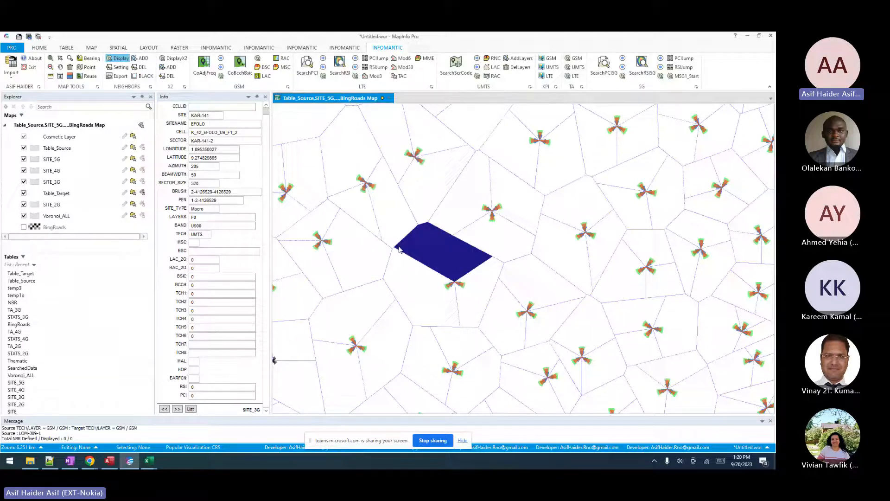
{"action": "left_click", "coordinate": [69, 68]}
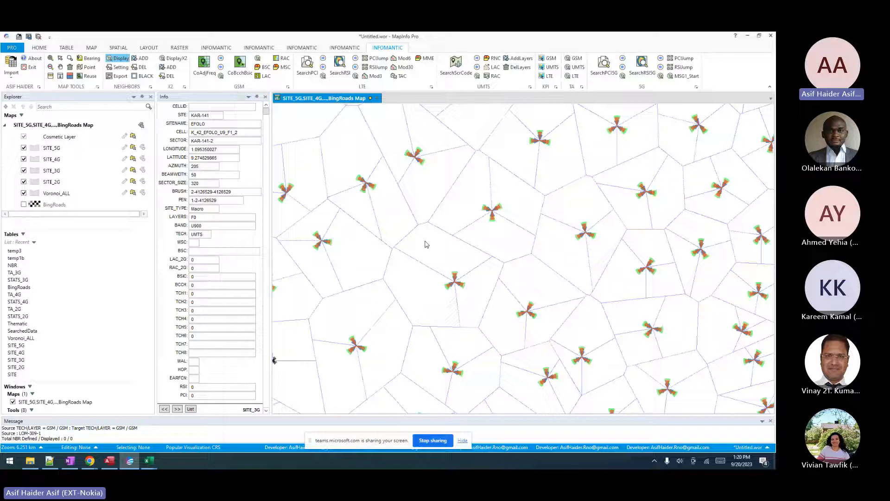
Bring up the same sector's source and target layer configuration and compare it with the TECH and LAYERS columns in Excel.
{"action": "left_click", "coordinate": [454, 278]}
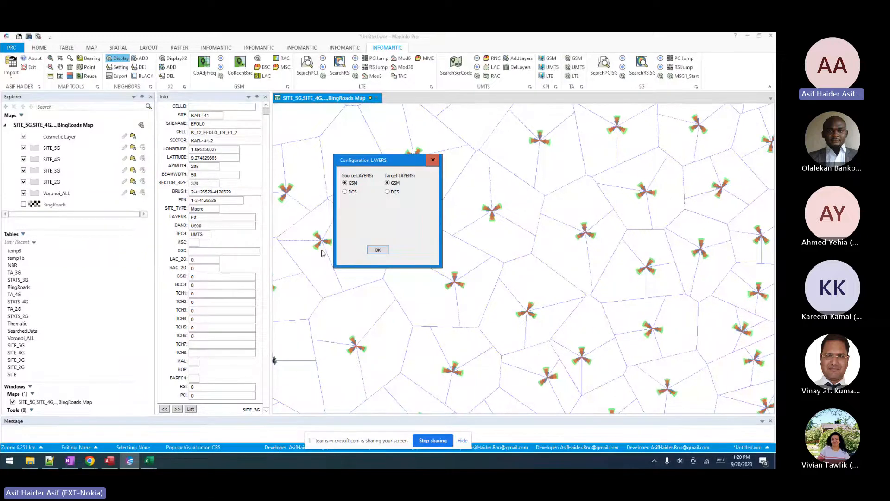
{"action": "left_click", "coordinate": [148, 461]}
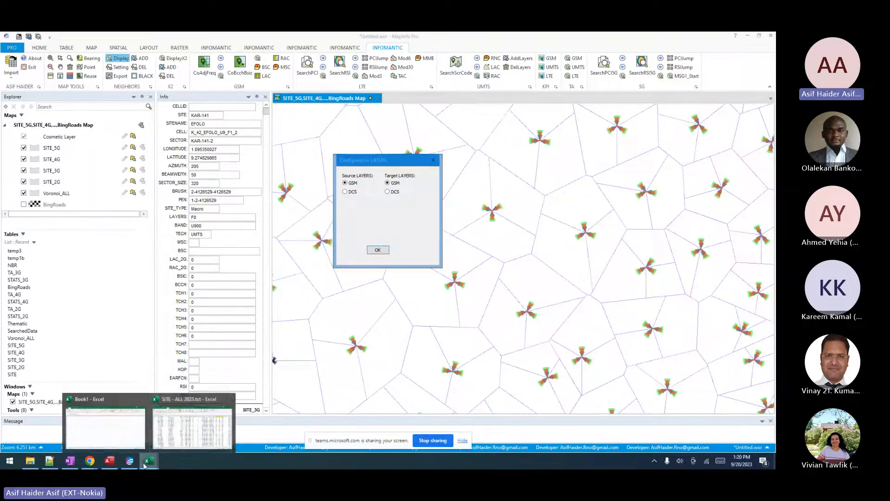
{"action": "left_click", "coordinate": [180, 425]}
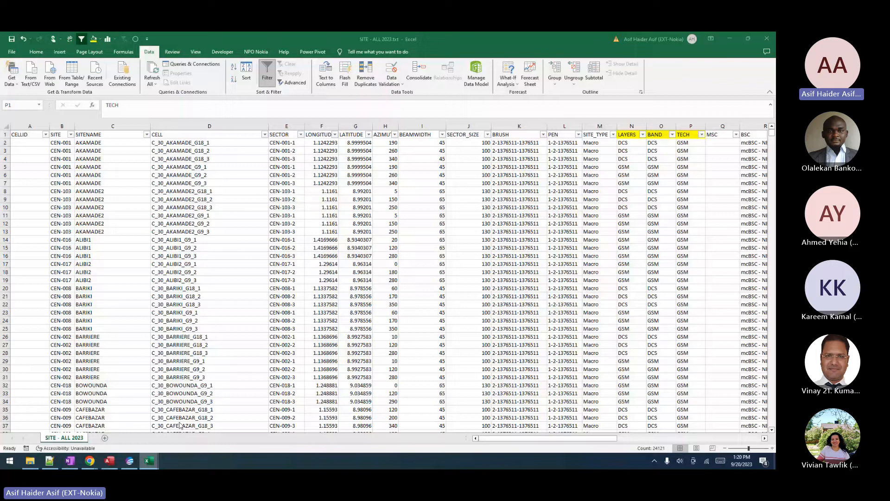
{"action": "left_click", "coordinate": [691, 126]}
{"action": "left_click", "coordinate": [629, 126]}
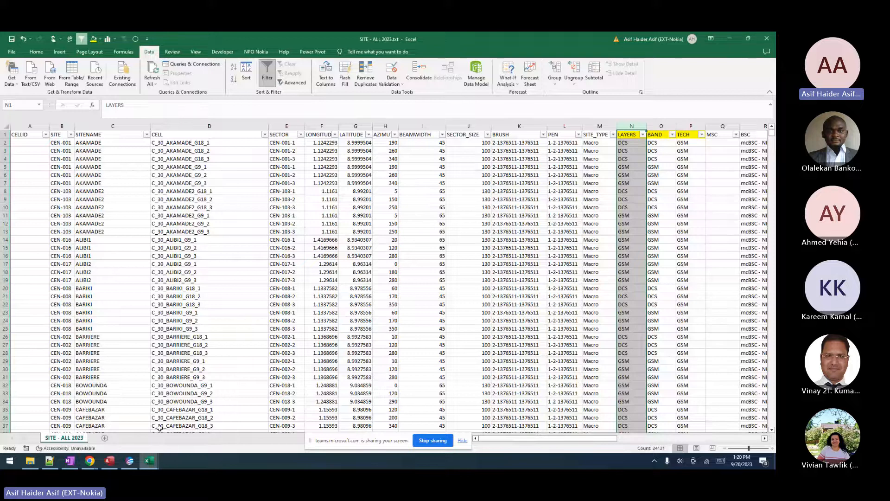
{"action": "left_click", "coordinate": [130, 464]}
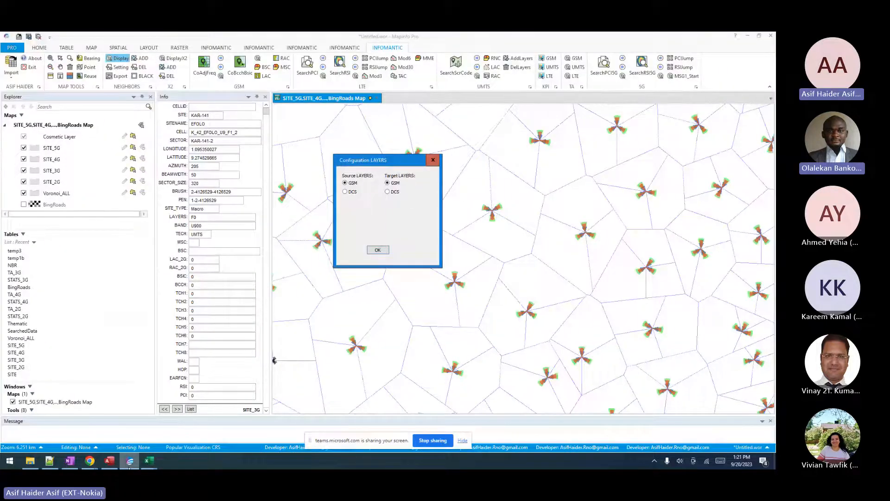
{"action": "left_click", "coordinate": [432, 160]}
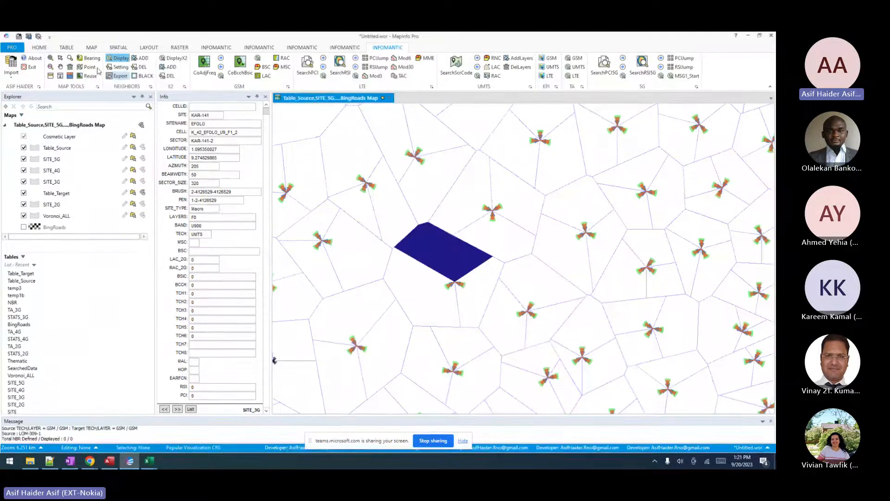
Examine the source and target technology options in the neighbour settings against the TECH column of the SITE - ALL 2023 sheet.
{"action": "left_click", "coordinate": [120, 67]}
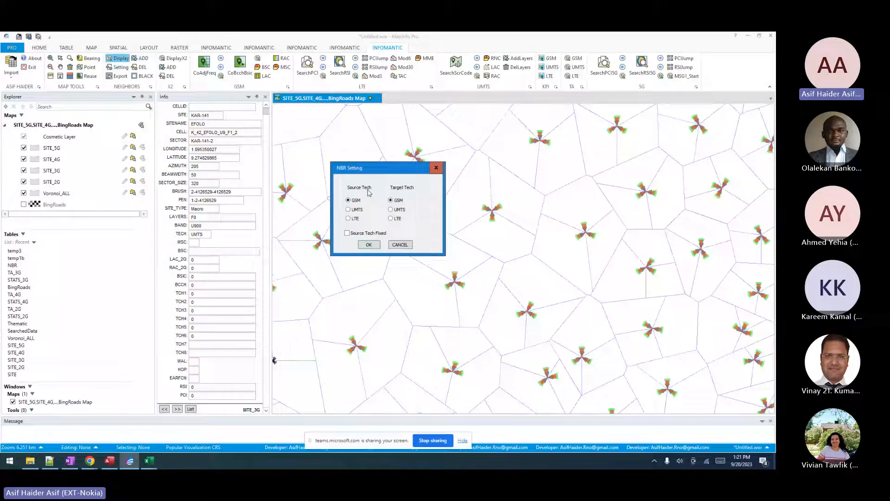
{"action": "left_click", "coordinate": [154, 464]}
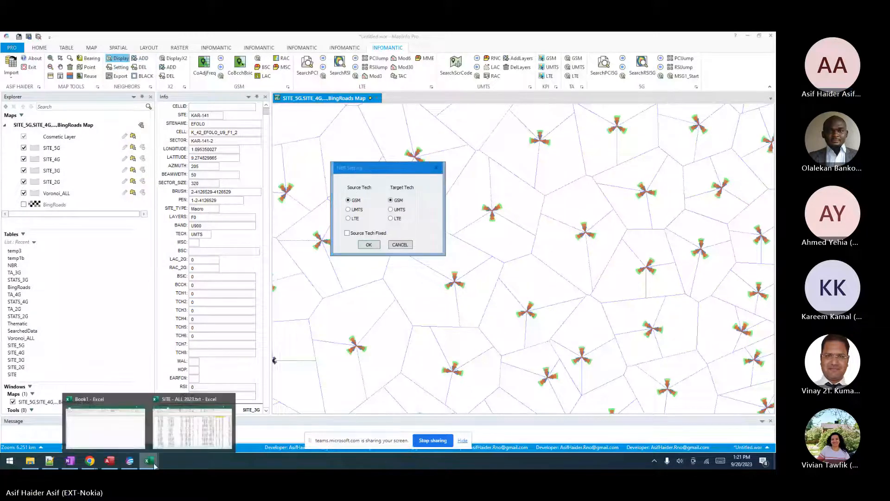
{"action": "left_click", "coordinate": [189, 425]}
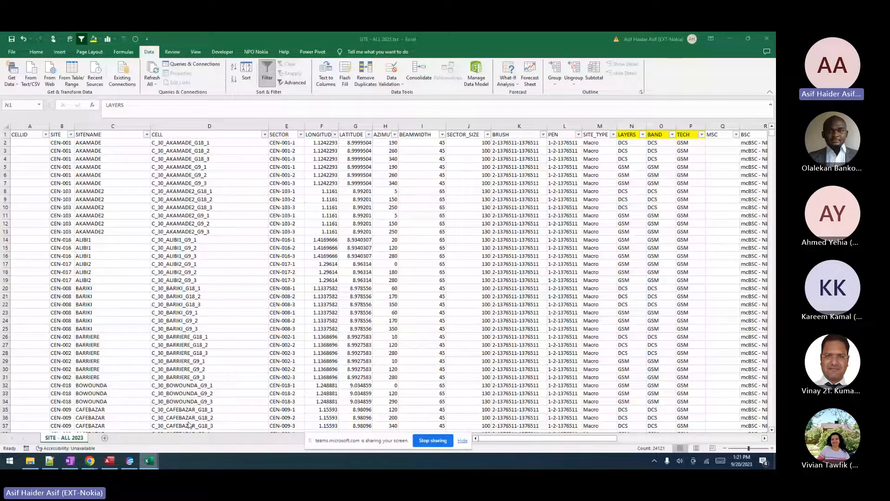
{"action": "left_click", "coordinate": [687, 135]}
{"action": "key", "text": "alt+Tab"}
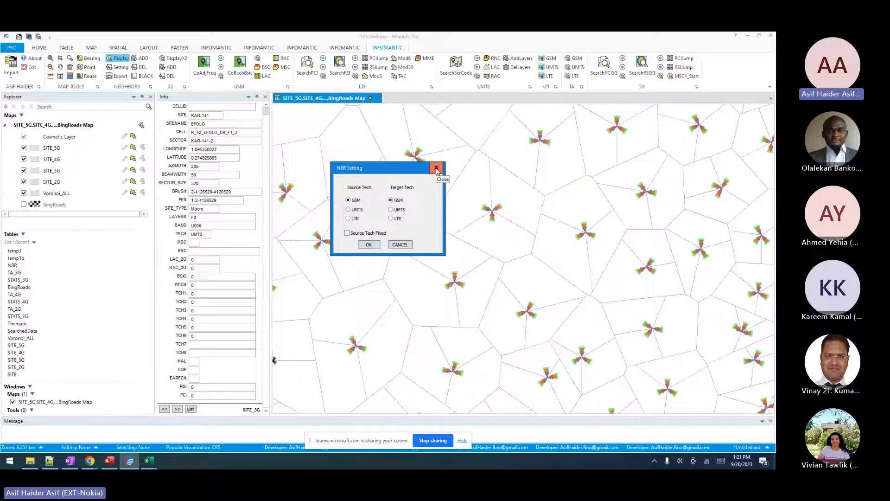
{"action": "left_click", "coordinate": [436, 168]}
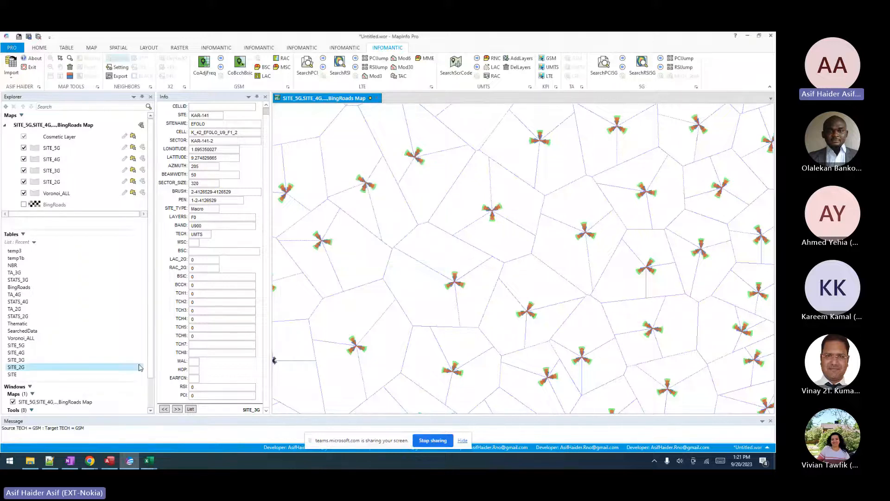
Open KPI_2G.txt from the Input folder in Excel and fit all column widths to their contents.
{"action": "mouse_move", "coordinate": [148, 461]}
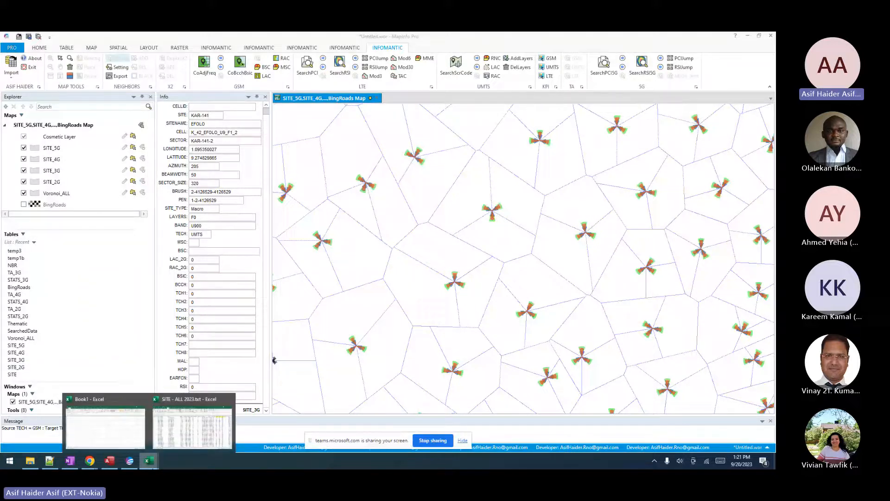
{"action": "left_click", "coordinate": [198, 427]}
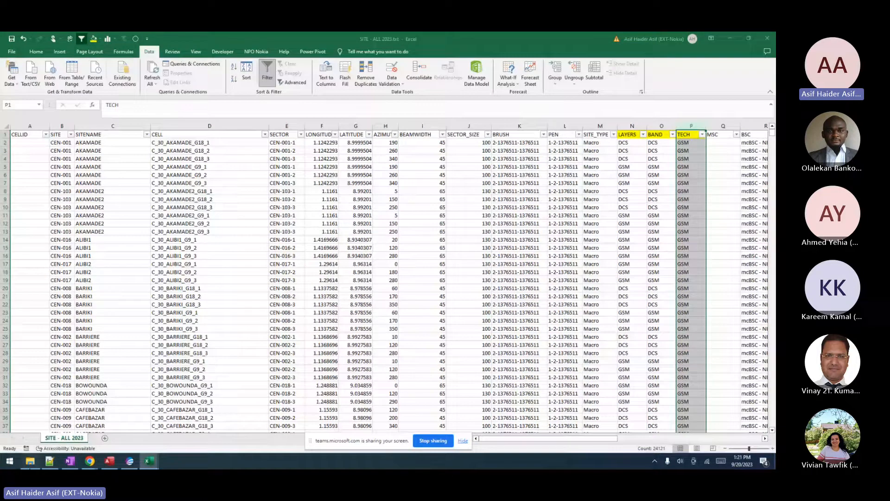
{"action": "key", "text": "alt+Tab"}
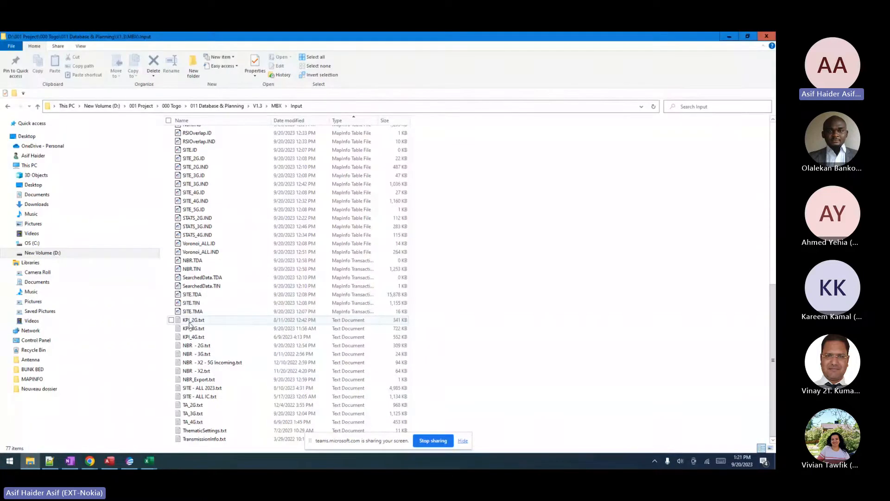
{"action": "key", "text": "alt+Tab"}
{"action": "left_click_drag", "start_coordinate": [190, 325], "coordinate": [231, 329]}
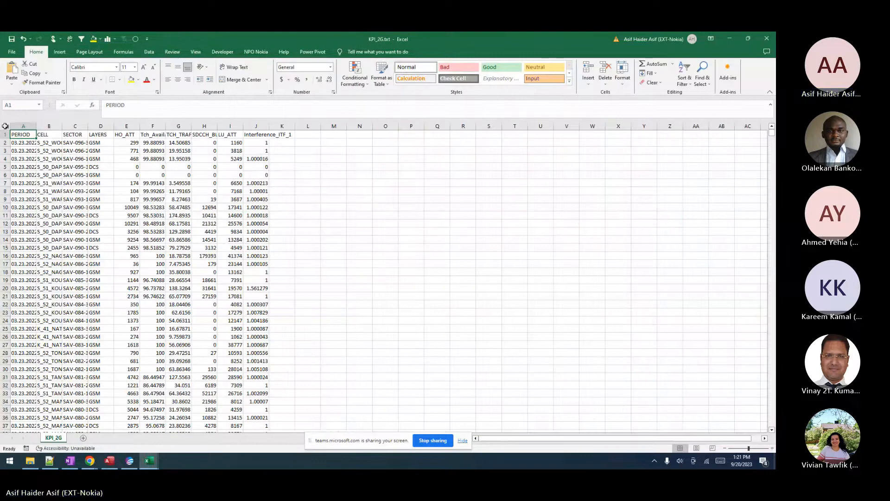
{"action": "left_click", "coordinate": [7, 127]}
Highlight the PERIOD column and try entering 123 in its first data cell.
{"action": "left_click", "coordinate": [19, 123]}
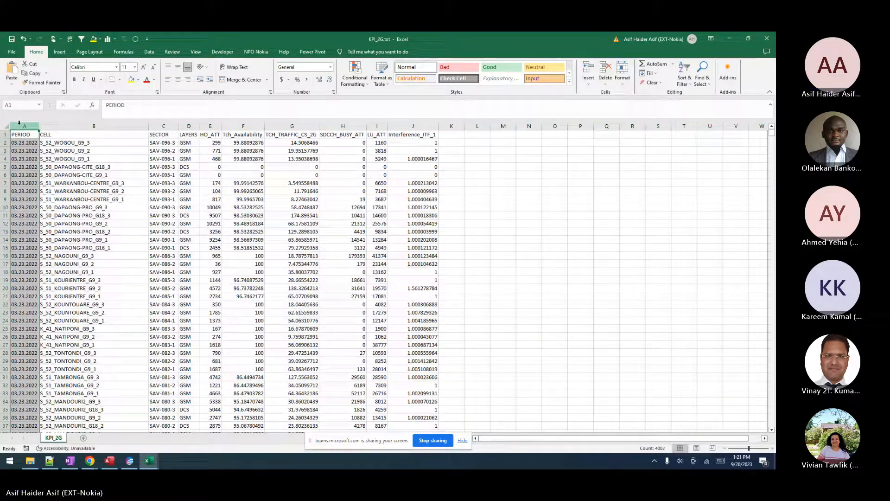
{"action": "left_click", "coordinate": [30, 144]}
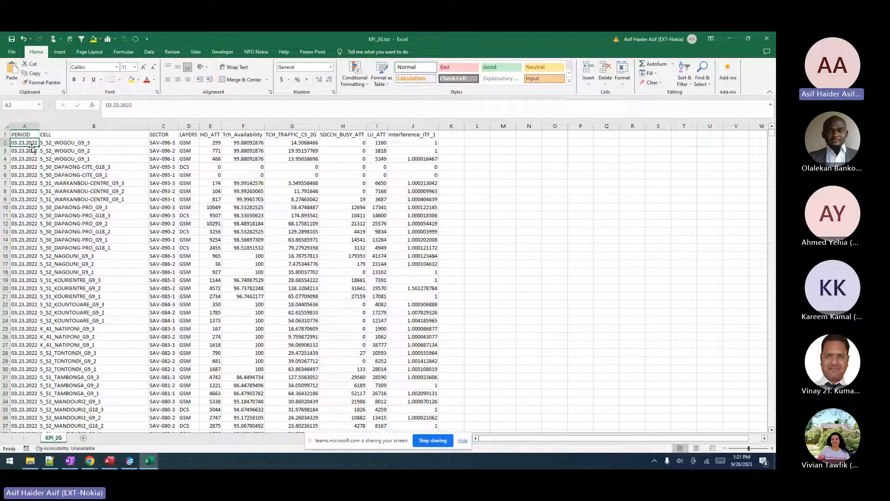
{"action": "type", "text": "123"}
{"action": "key", "text": "Escape"}
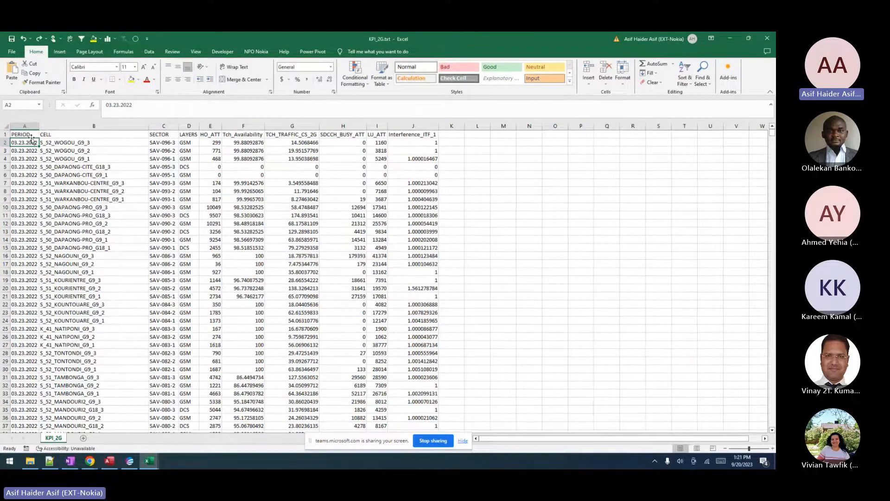
Compare the CELL column of KPI_2G with the CELL column of the SITE - ALL 2023 sheet.
{"action": "left_click", "coordinate": [67, 126]}
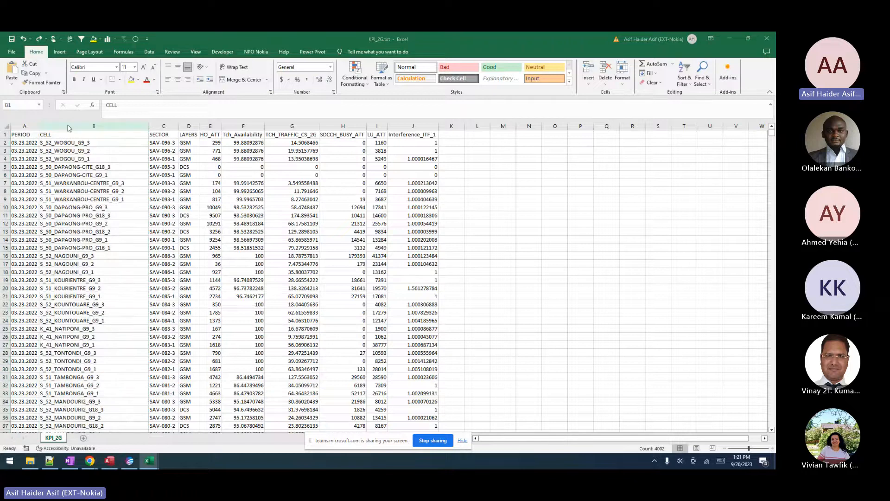
{"action": "key", "text": "alt+Tab"}
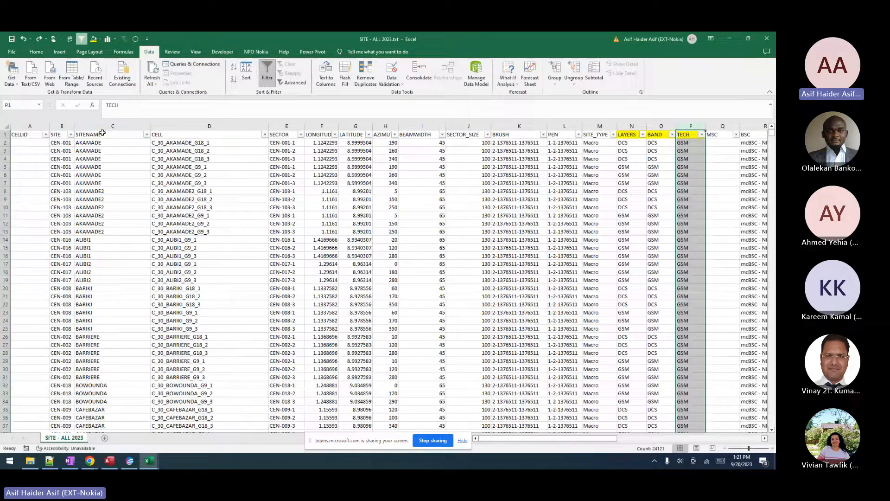
{"action": "left_click", "coordinate": [168, 126]}
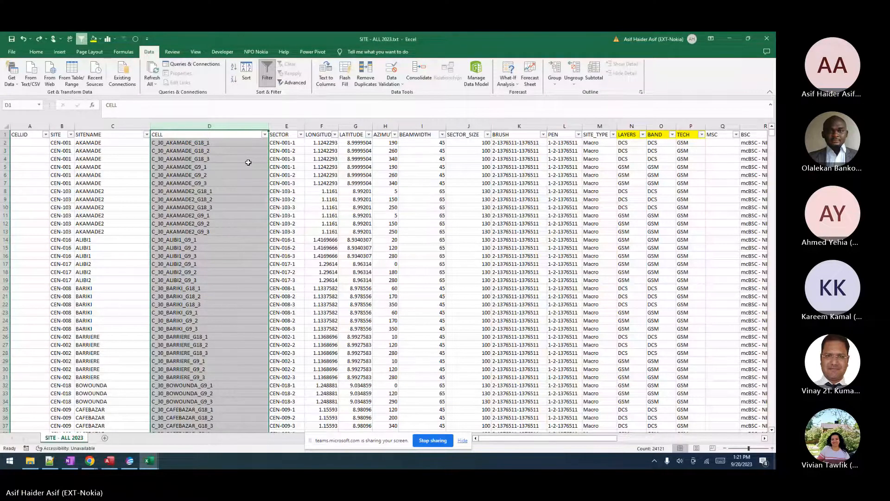
{"action": "key", "text": "alt+Tab"}
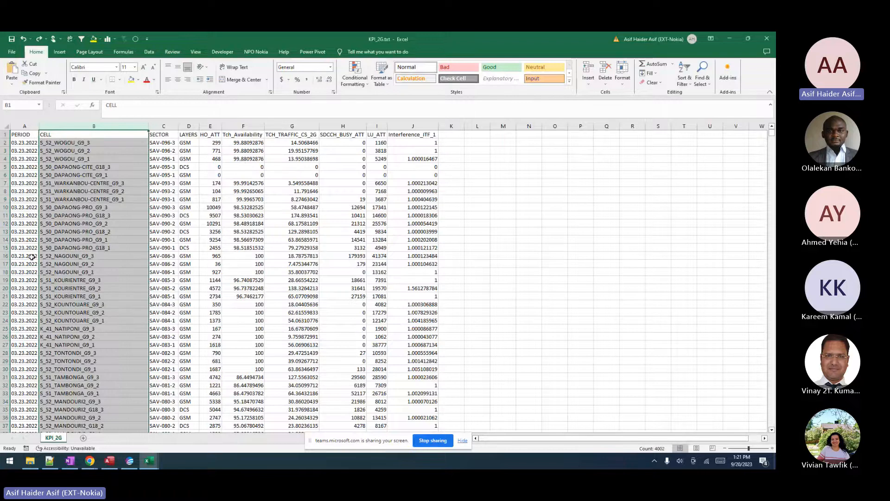
Recheck the KPI_2G cell names against the cell names in the SITE - ALL 2023 sheet.
{"action": "left_click", "coordinate": [69, 166]}
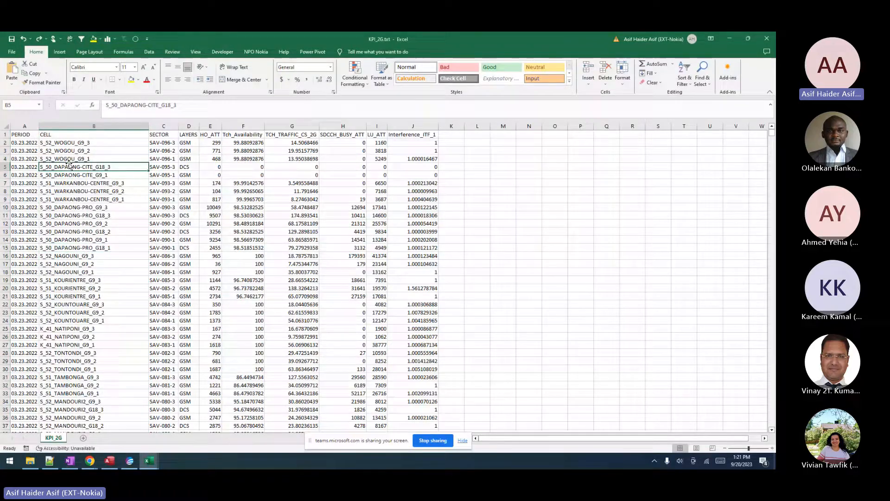
{"action": "key", "text": "alt+Tab"}
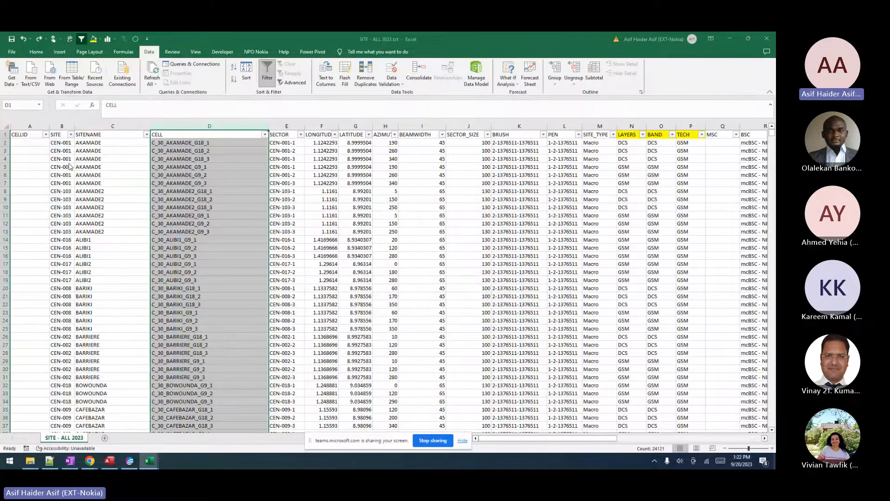
{"action": "key", "text": "alt+Tab"}
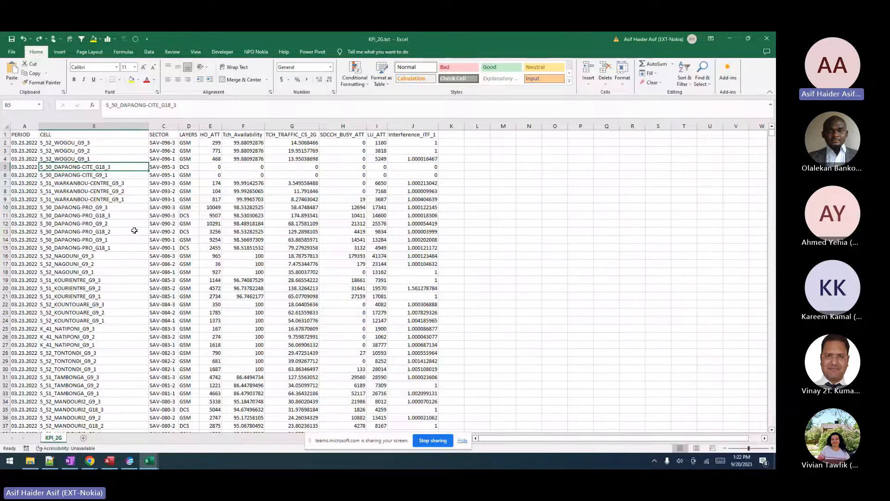
{"action": "left_click", "coordinate": [73, 135]}
{"action": "key", "text": "ctrl+shift+Down"}
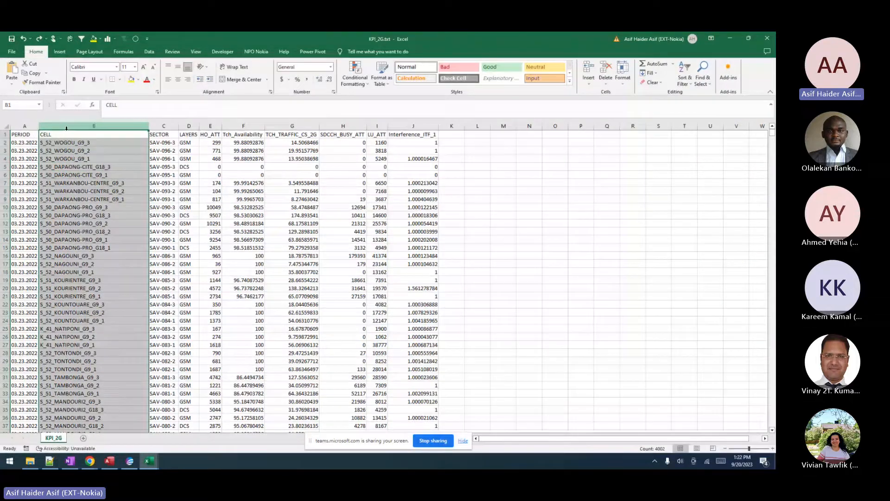
{"action": "left_click", "coordinate": [95, 141]}
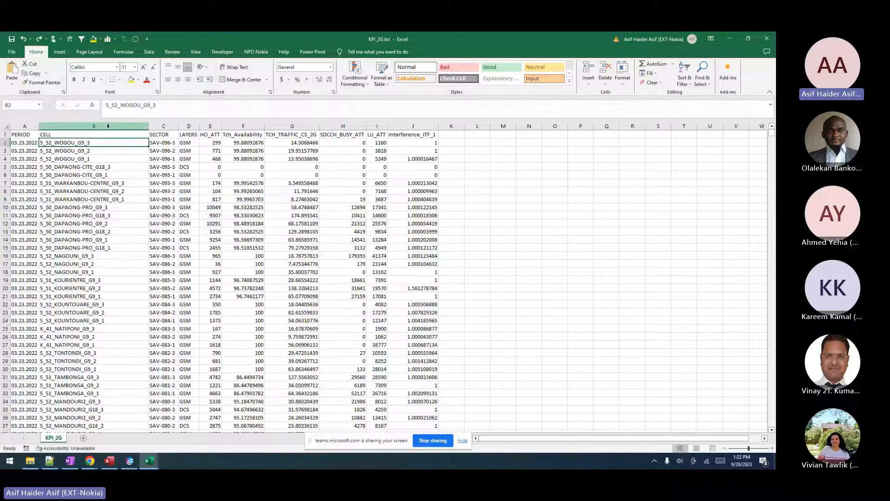
Review the CELL and SECTOR columns of KPI_2G and the KPI columns from Tch_Availability to Interference_ITF_1.
{"action": "left_click", "coordinate": [109, 125]}
{"action": "left_click", "coordinate": [165, 126]}
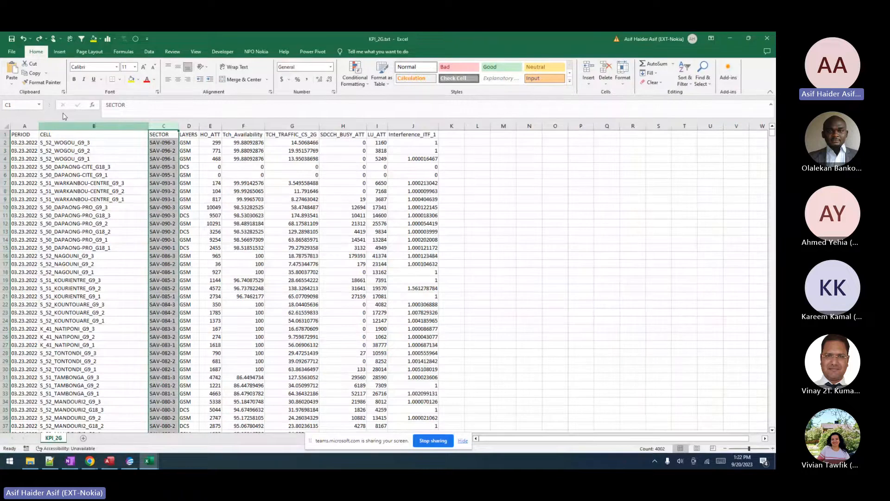
{"action": "left_click", "coordinate": [94, 126]}
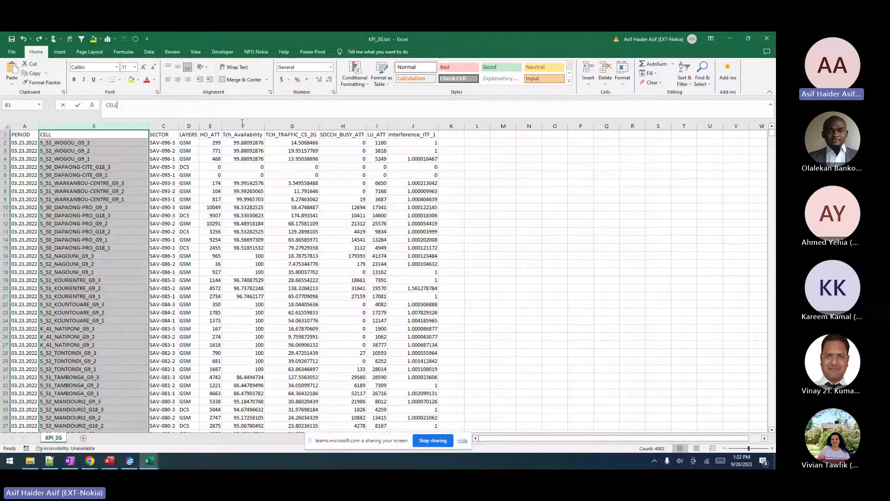
{"action": "left_click_drag", "start_coordinate": [243, 126], "coordinate": [413, 126]}
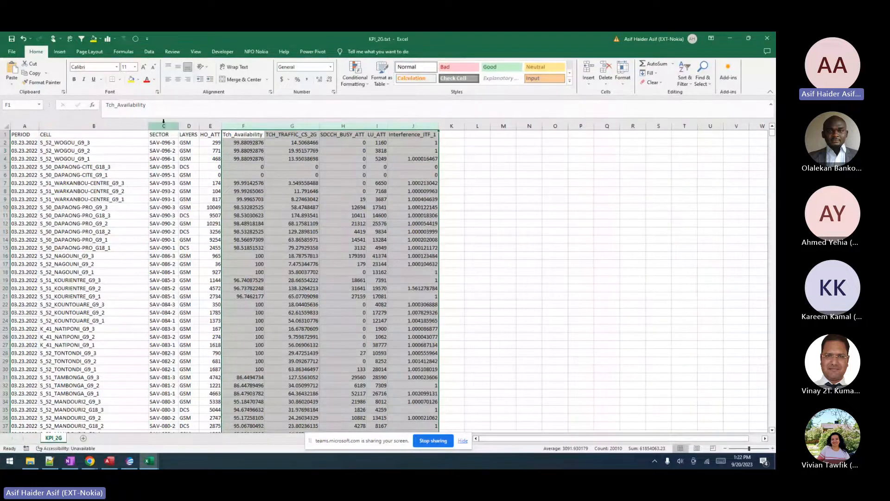
{"action": "left_click", "coordinate": [163, 123]}
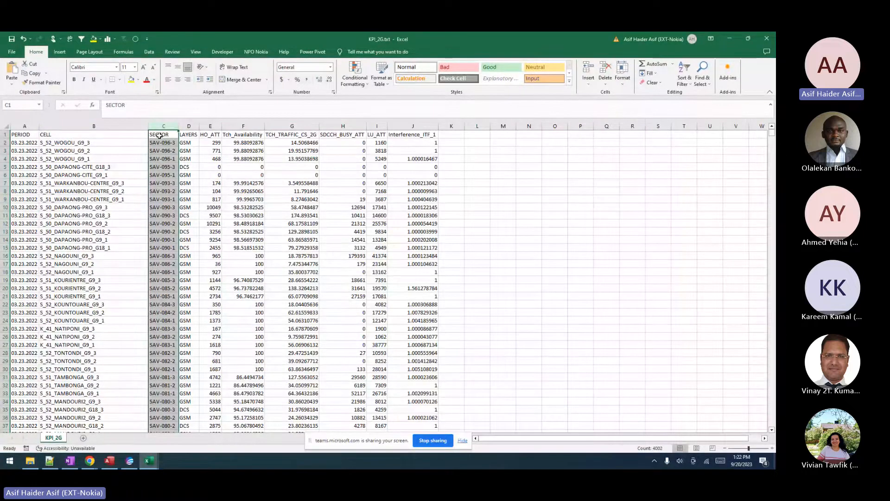
{"action": "left_click", "coordinate": [161, 142]}
Compare the LAYERS column of the SITE - ALL 2023 sheet with the SECTOR and LAYERS columns of KPI_2G.
{"action": "key", "text": "alt+Tab"}
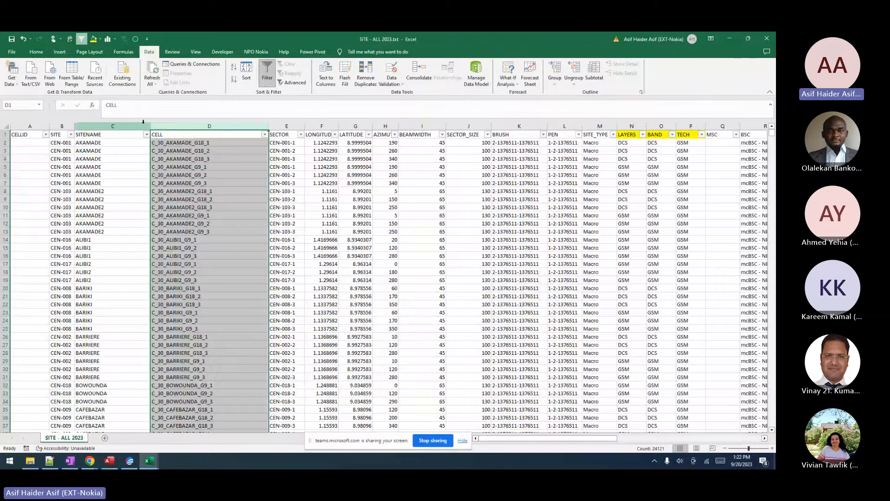
{"action": "left_click_drag", "start_coordinate": [177, 125], "coordinate": [628, 125]}
{"action": "left_click", "coordinate": [628, 133]}
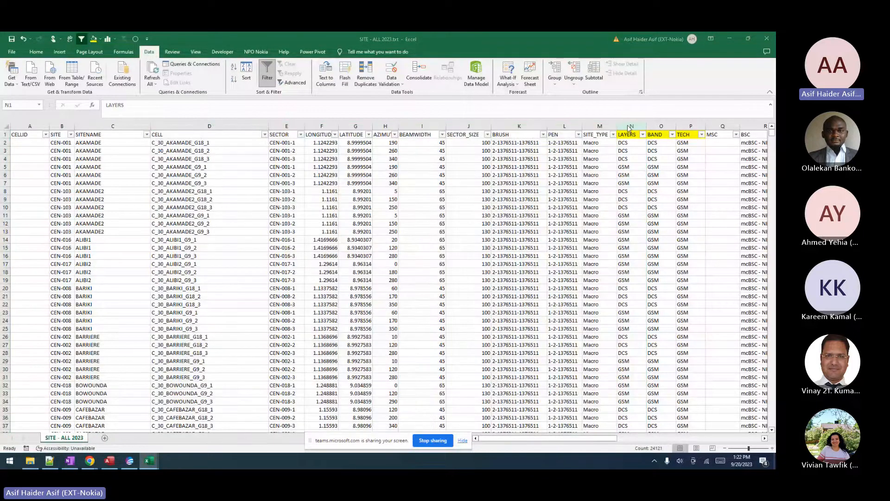
{"action": "key", "text": "alt+Tab"}
{"action": "left_click_drag", "start_coordinate": [168, 126], "coordinate": [197, 128]}
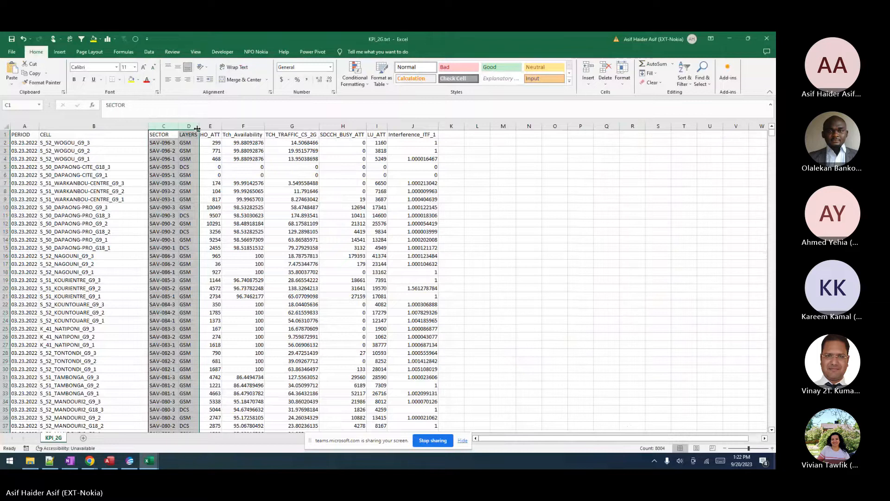
{"action": "left_click", "coordinate": [216, 200]}
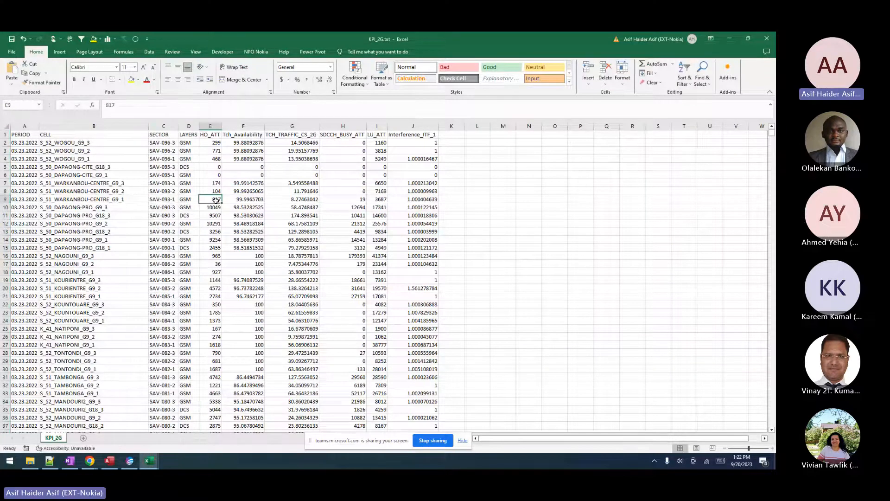
Open TA_2G.txt from the Input folder in Excel and fit all column widths to their contents.
{"action": "left_click", "coordinate": [30, 466]}
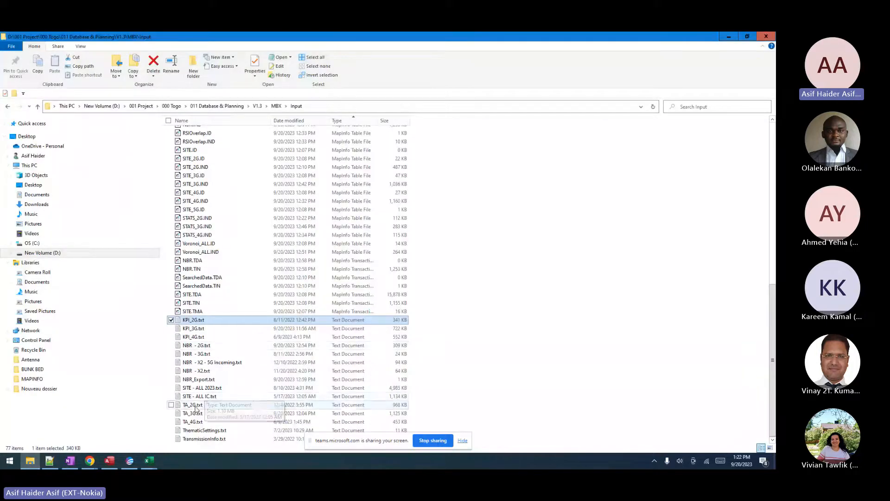
{"action": "left_click_drag", "start_coordinate": [196, 408], "coordinate": [64, 122]}
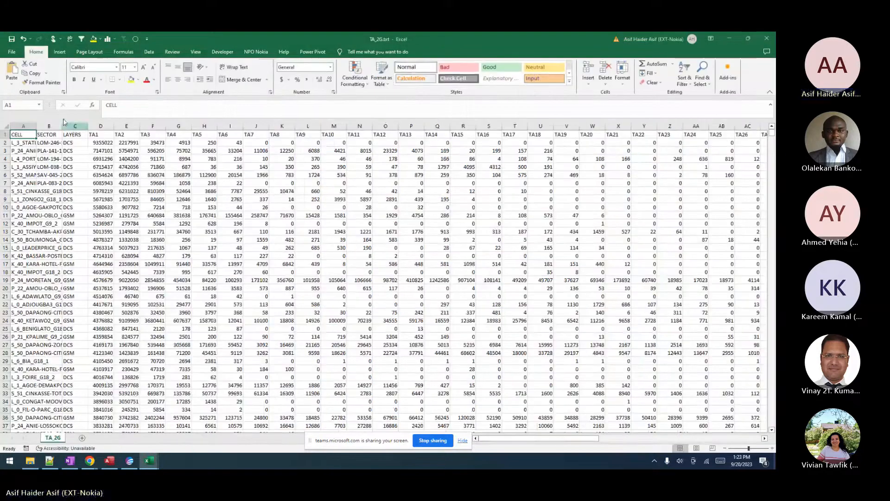
{"action": "left_click", "coordinate": [6, 126]}
{"action": "double_click", "coordinate": [36, 126]}
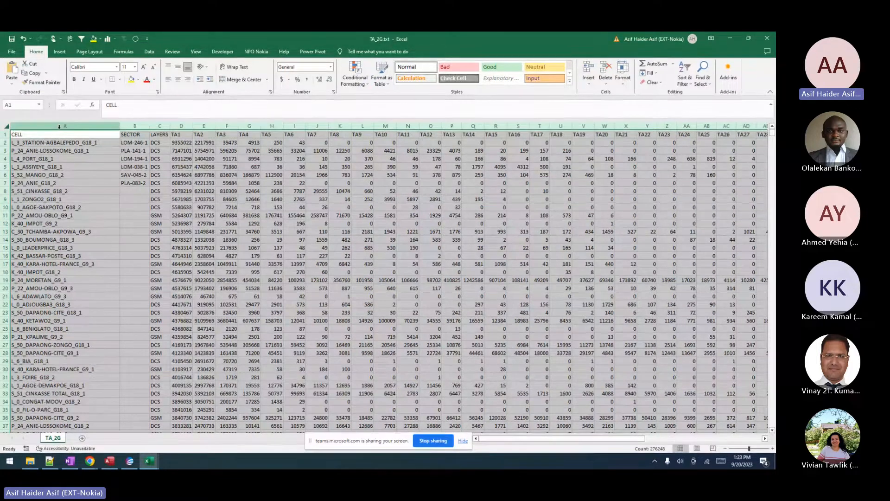
Highlight the CELL, SECTOR and LAYERS columns of TA_2G one after another.
{"action": "left_click", "coordinate": [56, 125]}
{"action": "left_click", "coordinate": [135, 126]}
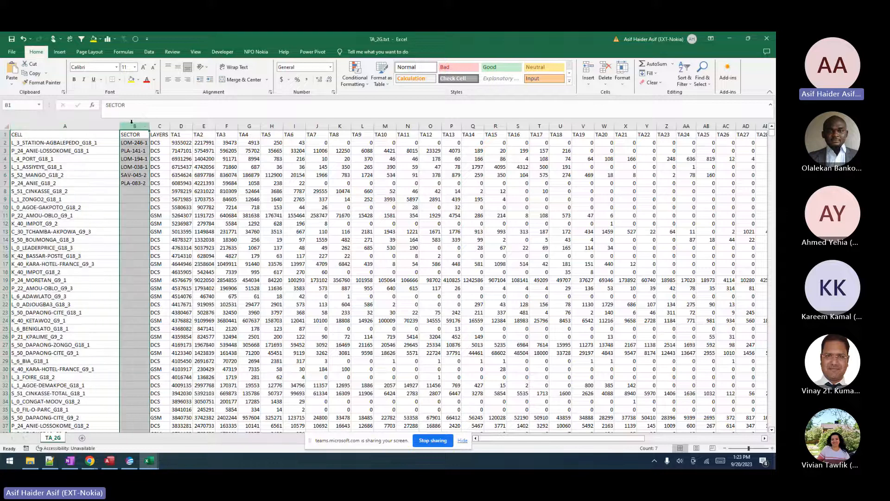
{"action": "left_click", "coordinate": [157, 126]}
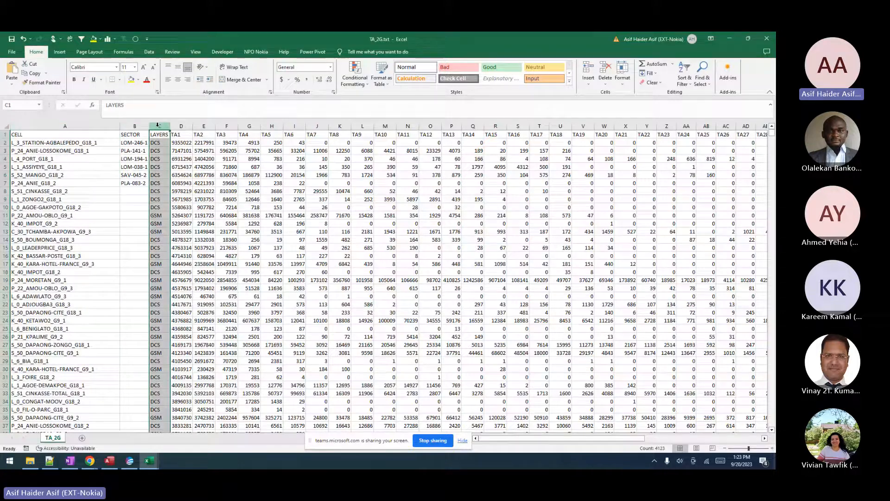
Select all timing advance columns of TA_2G from TA1 through TA64.
{"action": "left_click_drag", "start_coordinate": [180, 126], "coordinate": [431, 183]}
{"action": "scroll", "coordinate": [432, 183], "scroll_direction": "right", "scroll_amount": 15}
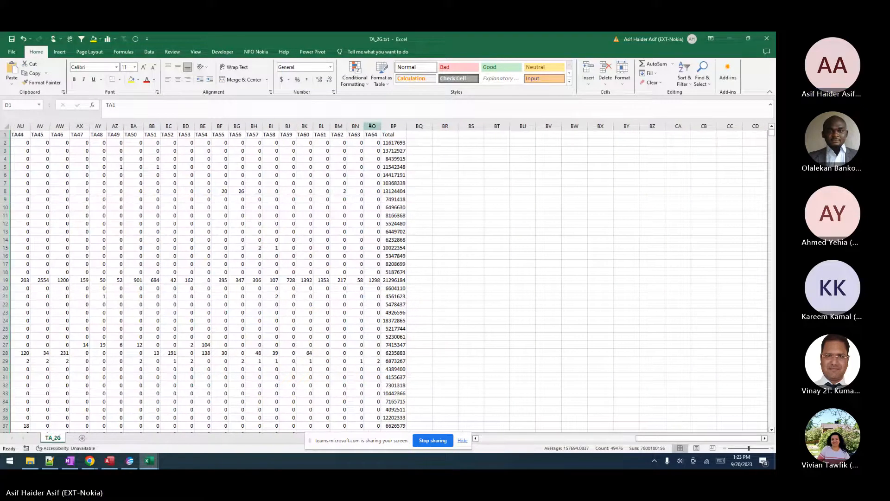
{"action": "left_click", "coordinate": [371, 126], "text": "ctrl"}
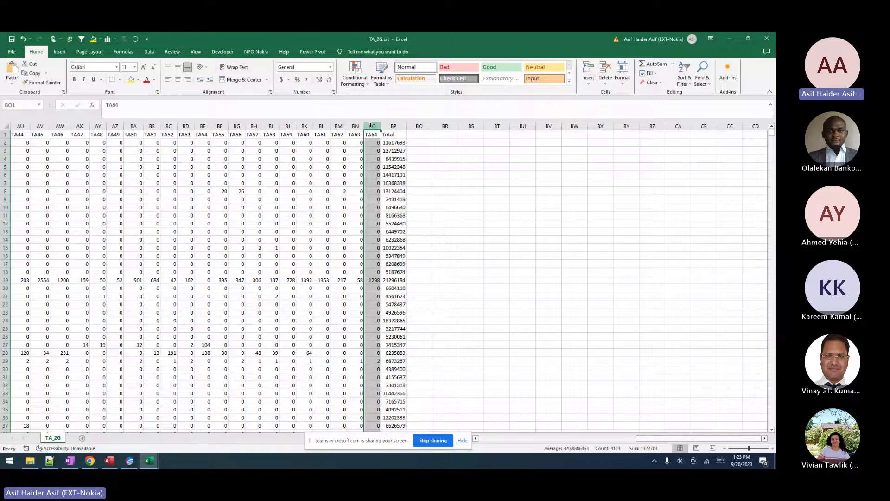
{"action": "key", "text": "ctrl+shift+Left"}
{"action": "key", "text": "shift+Right"}
{"action": "key", "text": "shift+Right"}
{"action": "key", "text": "shift+Right"}
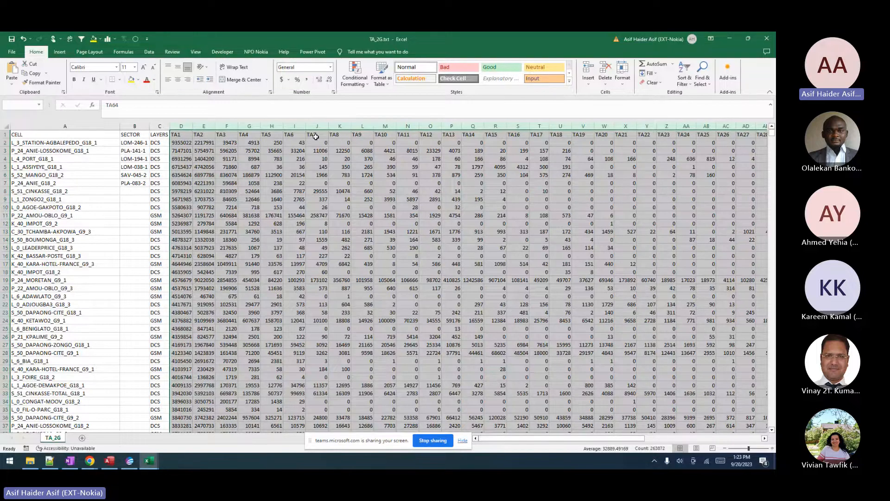
Go from the TA1 header to the end of the header row and highlight the Total column.
{"action": "left_click", "coordinate": [180, 125]}
{"action": "left_click", "coordinate": [176, 134]}
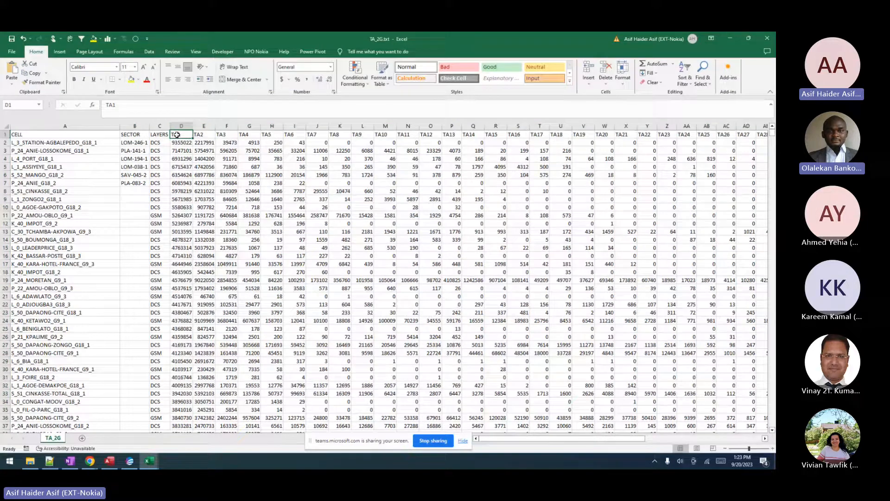
{"action": "key", "text": "ctrl+Right"}
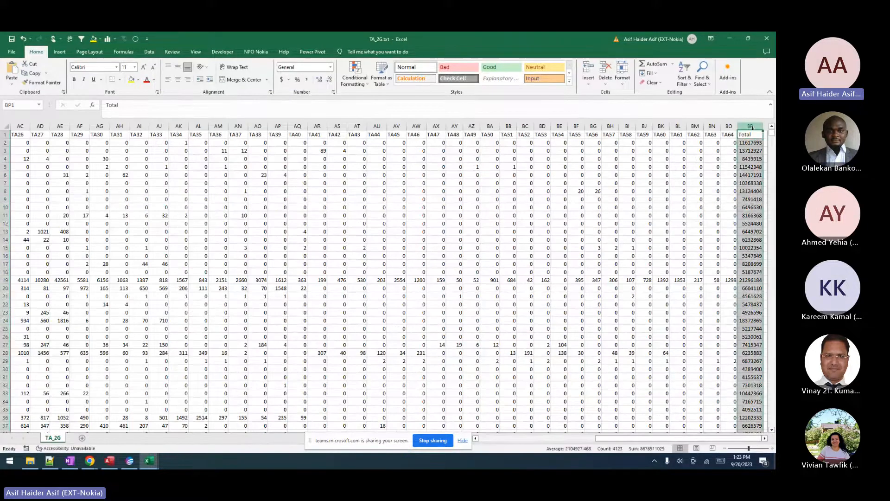
{"action": "key", "text": "ctrl+shift+Down"}
{"action": "scroll", "coordinate": [763, 191], "scroll_direction": "right", "scroll_amount": 3}
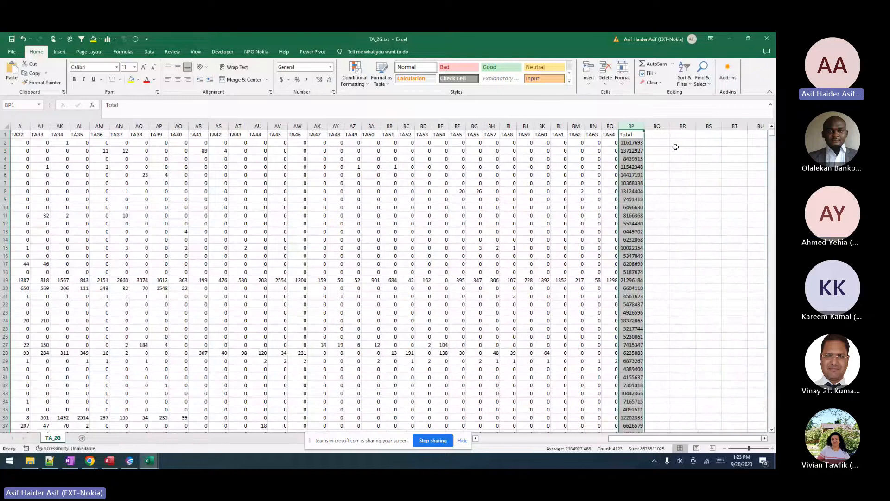
Enter =SUM(D2:BO2) in the first data cell of the Total column and fill it down the column.
{"action": "left_click", "coordinate": [638, 141]}
{"action": "type", "text": "="}
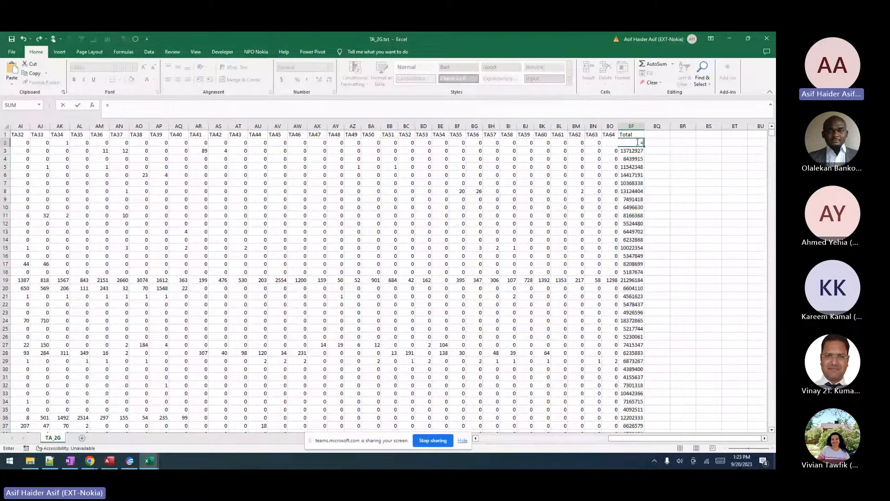
{"action": "type", "text": "sum("}
{"action": "left_click", "coordinate": [611, 144]}
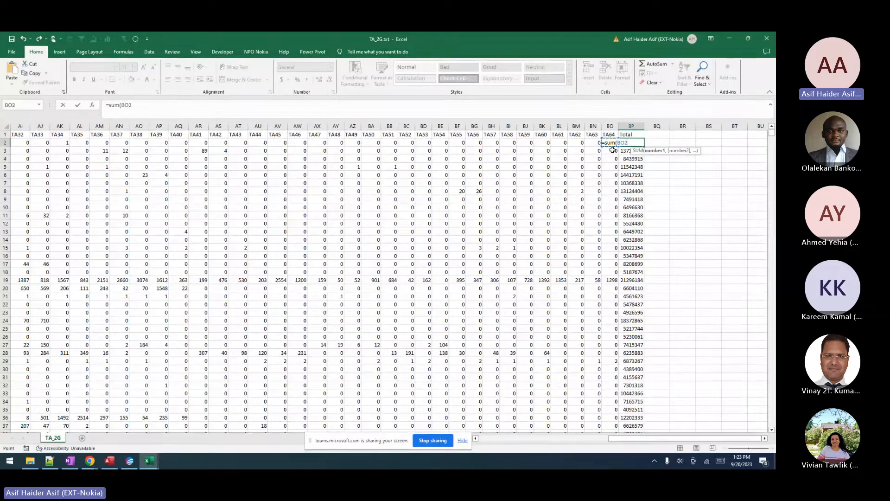
{"action": "key", "text": "ctrl+shift+Left"}
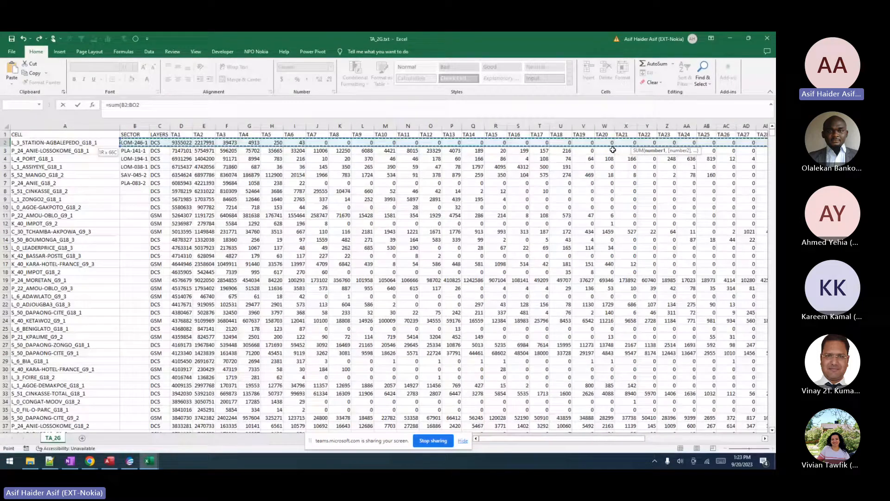
{"action": "key", "text": "shift+Right"}
{"action": "key", "text": "shift+Right"}
{"action": "key", "text": "shift+Right"}
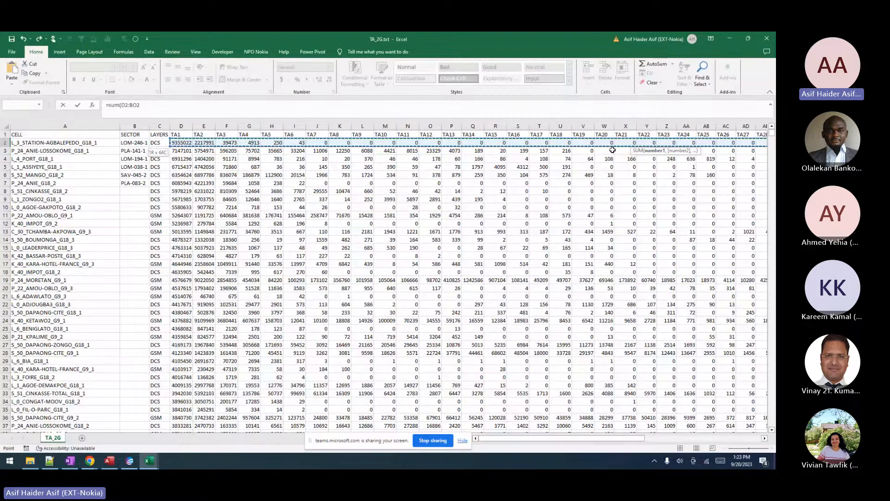
{"action": "key", "text": "ctrl+Return"}
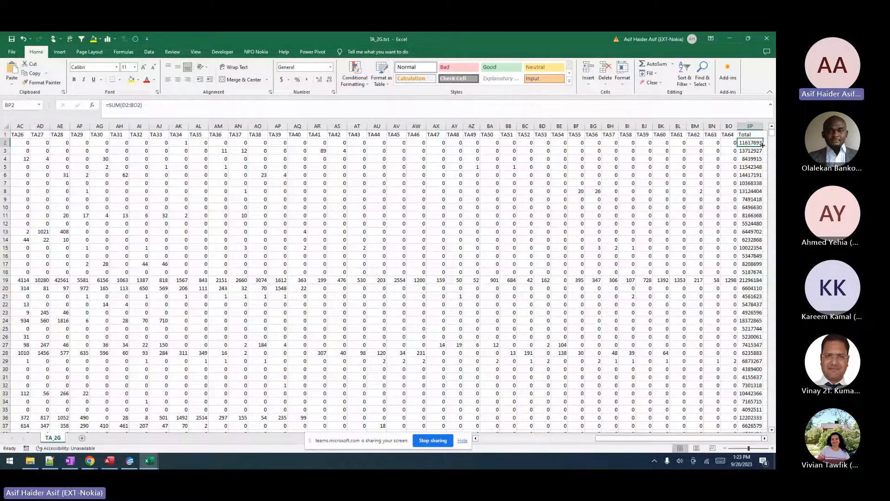
{"action": "double_click", "coordinate": [763, 146]}
{"action": "left_click", "coordinate": [528, 169]}
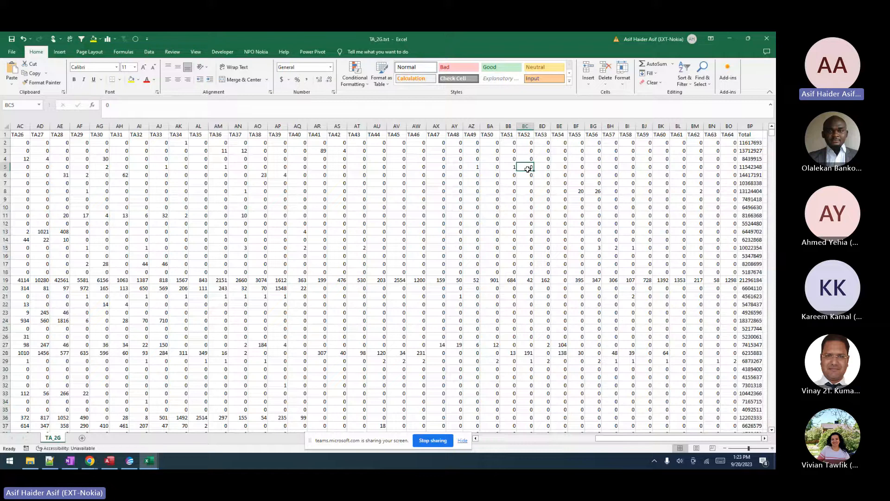
{"action": "key", "text": "Home"}
{"action": "key", "text": "BackSpace"}
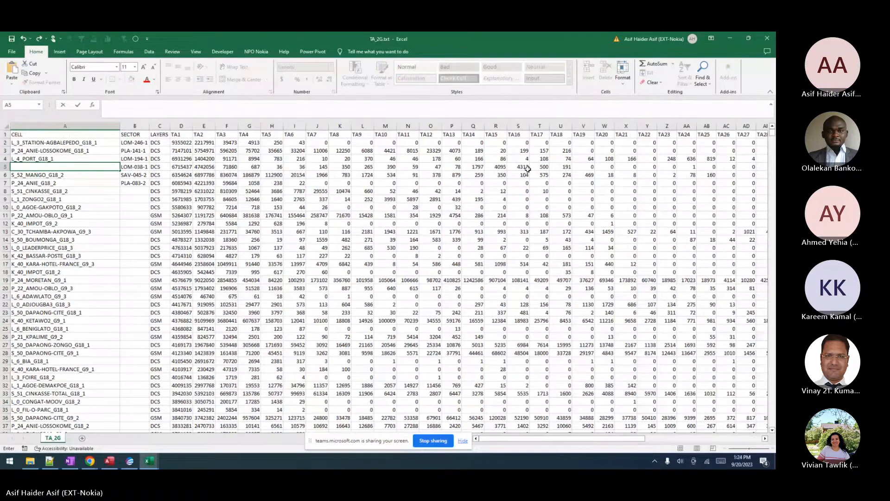
{"action": "key", "text": "Escape"}
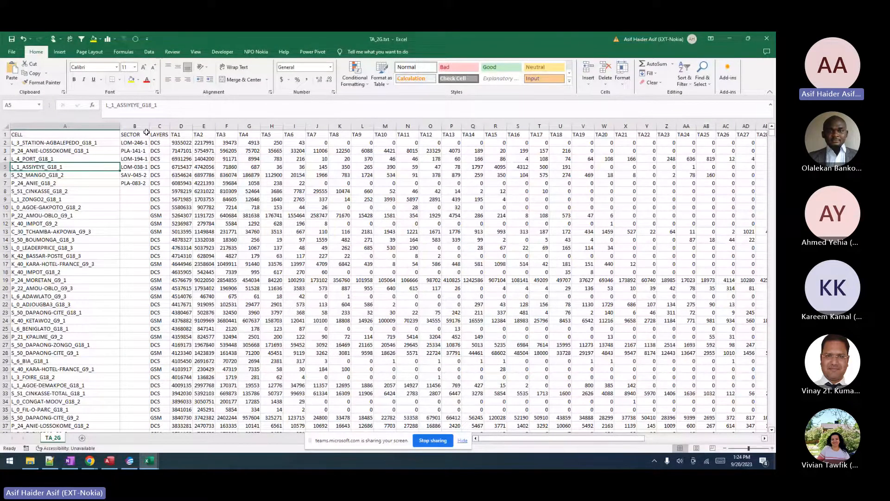
Review the LAYERS and SECTOR columns of TA_2G alongside the first cell name.
{"action": "left_click", "coordinate": [160, 126]}
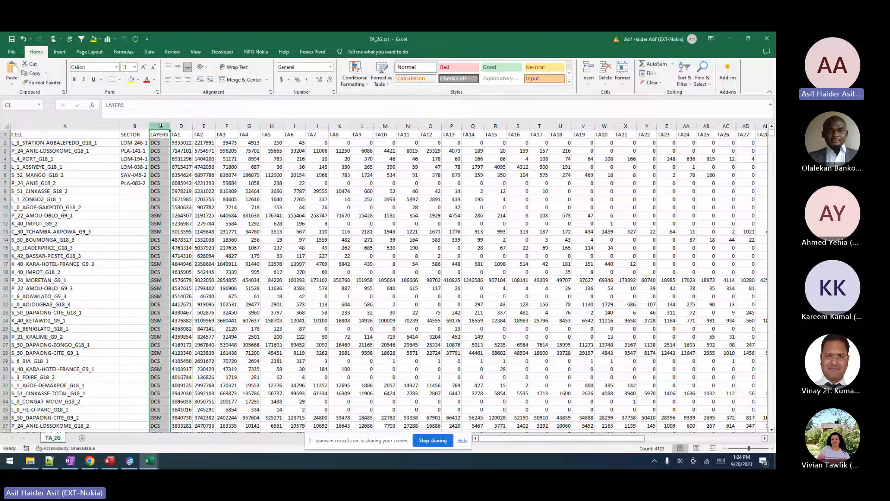
{"action": "left_click", "coordinate": [135, 126]}
{"action": "left_click", "coordinate": [56, 142]}
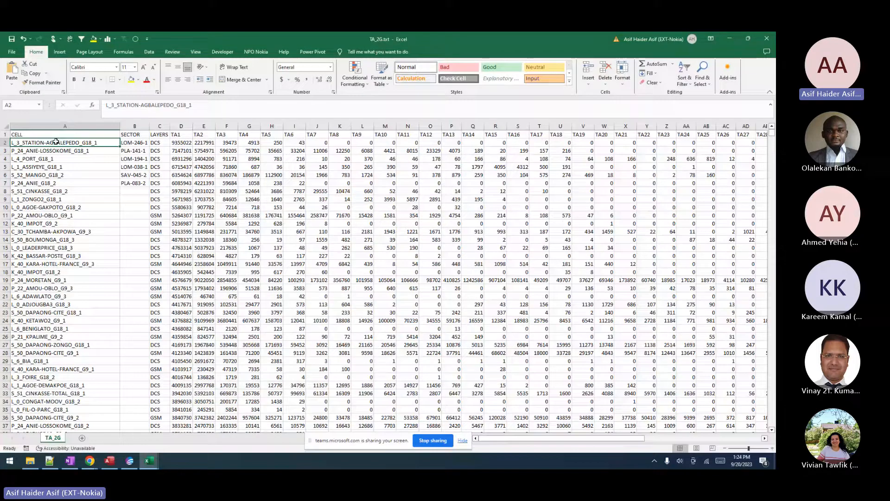
{"action": "left_click", "coordinate": [138, 127]}
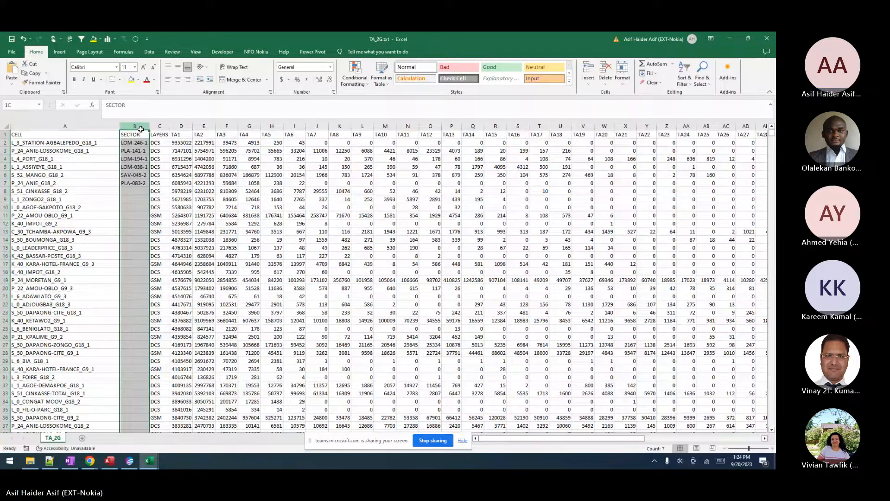
Close TA_2G.txt without saving its changes.
{"action": "left_click", "coordinate": [766, 38]}
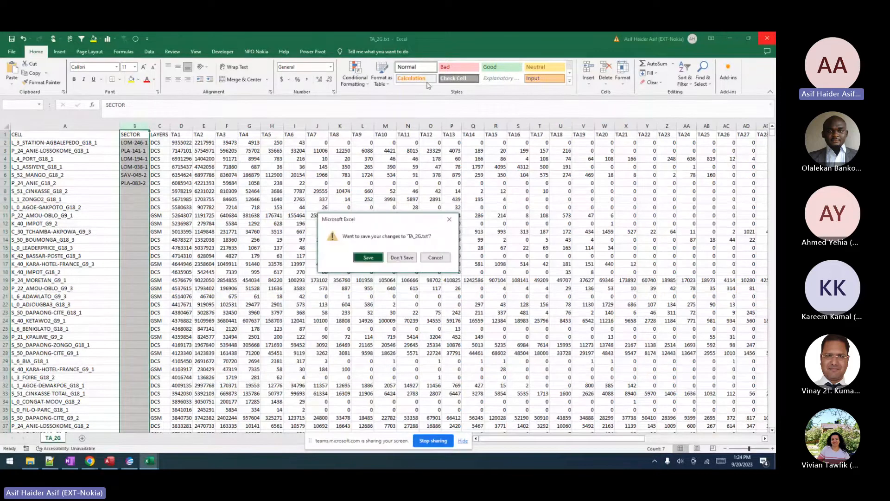
{"action": "left_click", "coordinate": [402, 257]}
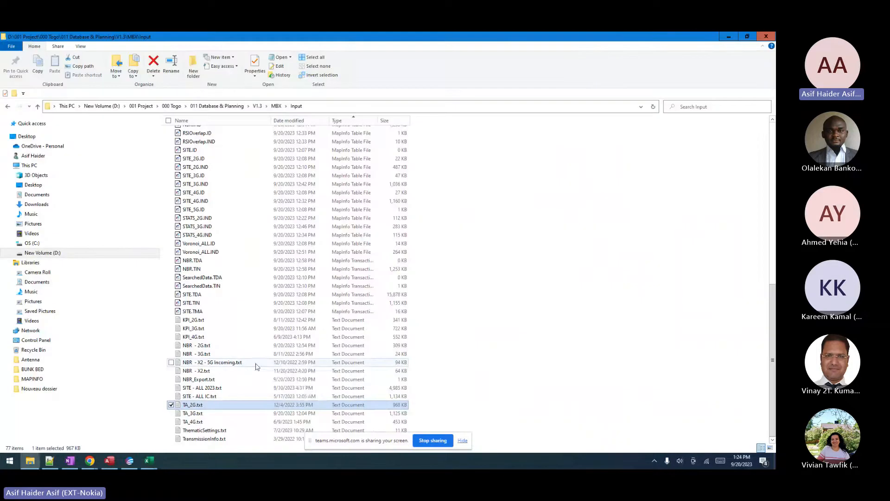
Open ThematicSettings.txt from the Input folder in Notepad++ and dismiss the leftover Find window.
{"action": "left_click", "coordinate": [198, 431]}
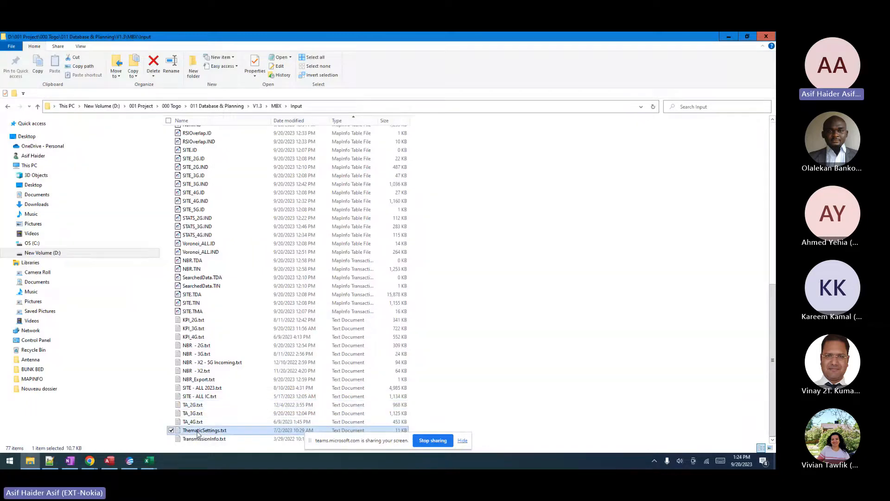
{"action": "left_click_drag", "start_coordinate": [198, 435], "coordinate": [181, 314]}
{"action": "key", "text": "alt+Tab"}
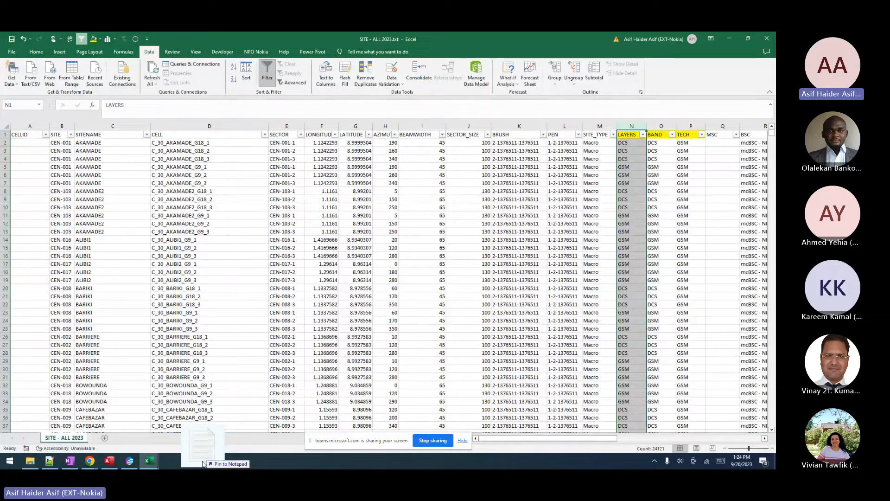
{"action": "left_click", "coordinate": [768, 39]}
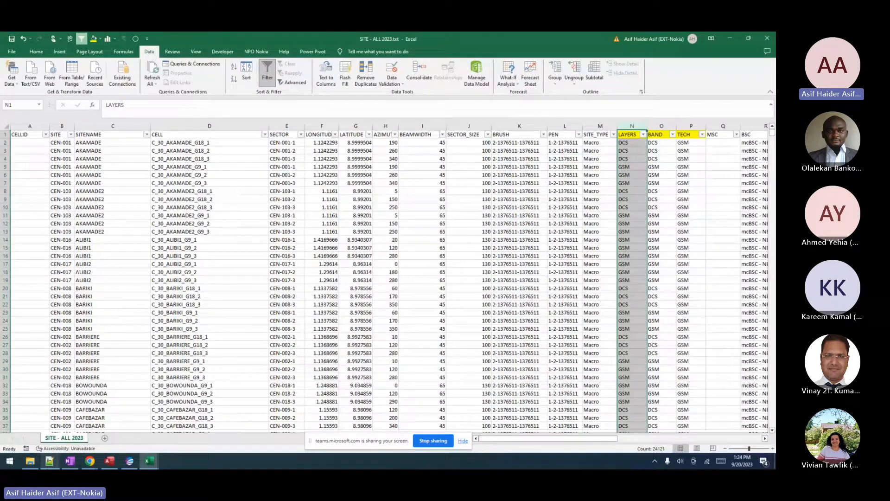
{"action": "left_click", "coordinate": [50, 461]}
{"action": "key", "text": "ctrl+w"}
{"action": "left_click", "coordinate": [30, 464]}
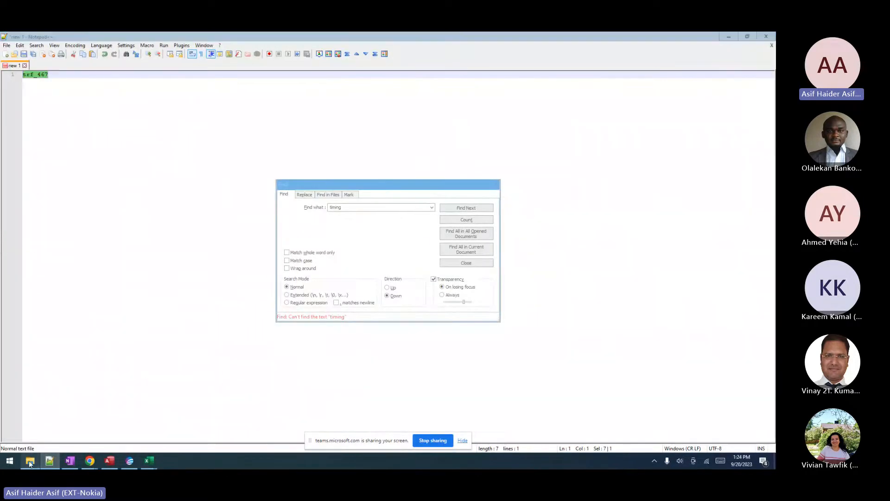
{"action": "right_click", "coordinate": [188, 430]}
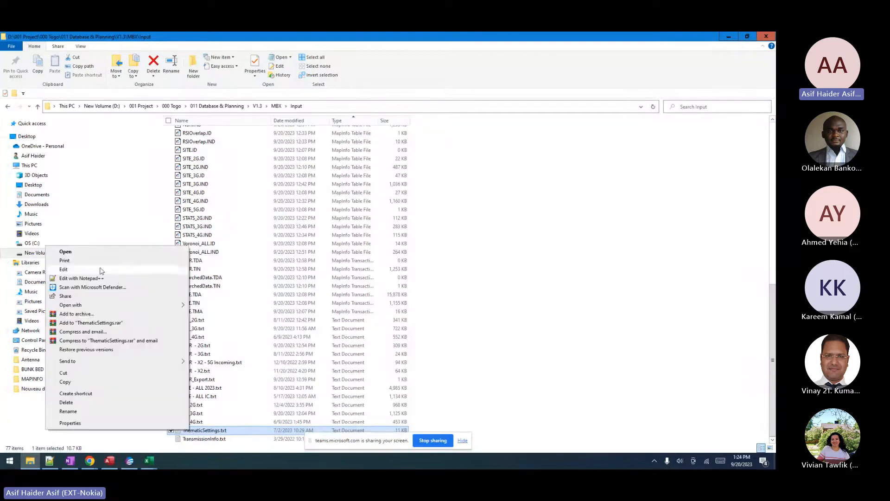
{"action": "left_click", "coordinate": [80, 278]}
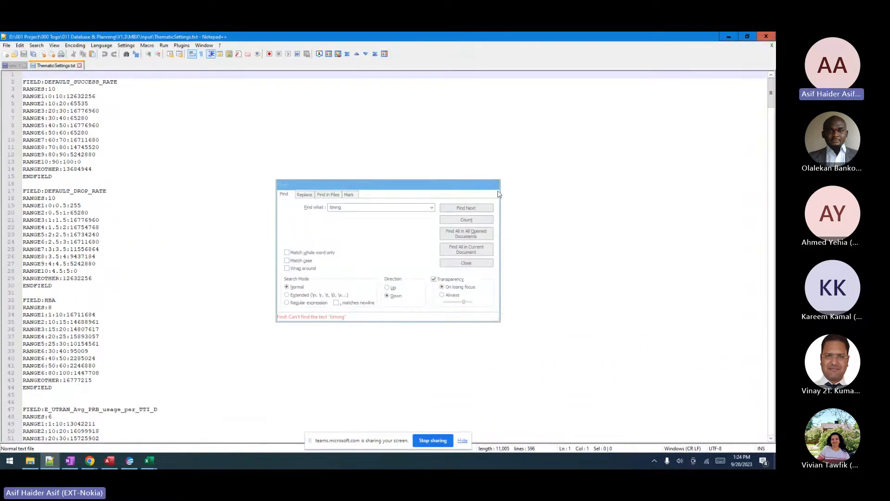
{"action": "left_click", "coordinate": [496, 185]}
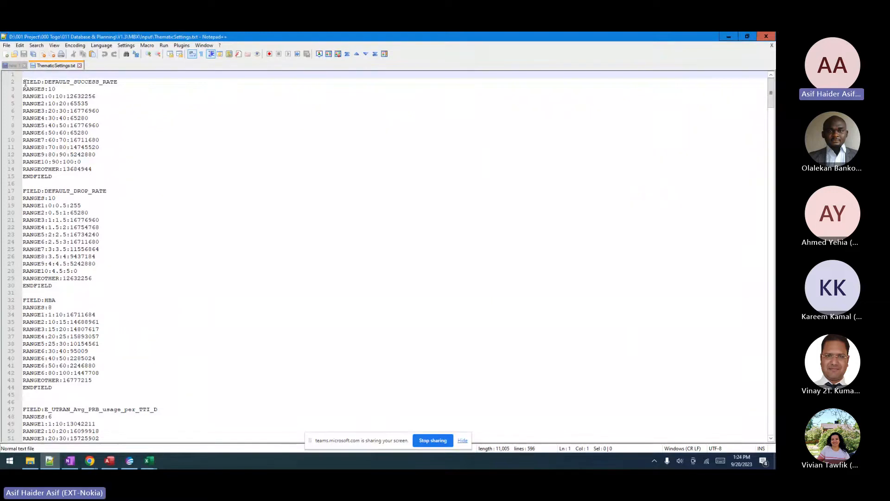
Look through the FIELD definitions in ThematicSettings.txt and return to the start of the file.
{"action": "left_click_drag", "start_coordinate": [22, 82], "coordinate": [45, 82]}
{"action": "scroll", "coordinate": [72, 161], "scroll_direction": "down", "scroll_amount": 20}
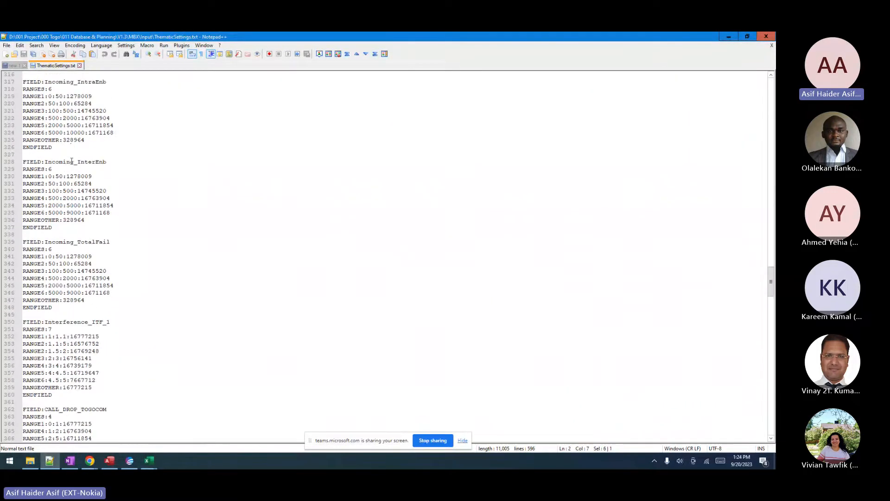
{"action": "scroll", "coordinate": [72, 161], "scroll_direction": "up", "scroll_amount": 20}
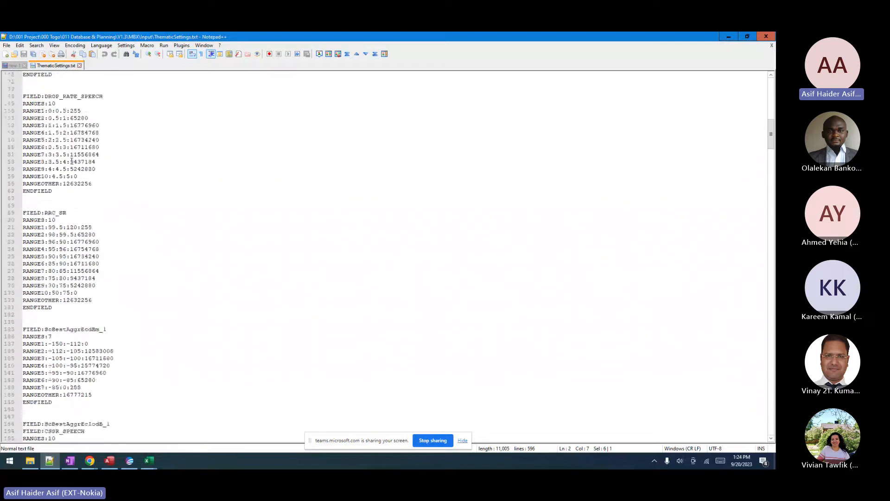
{"action": "left_click", "coordinate": [67, 125]}
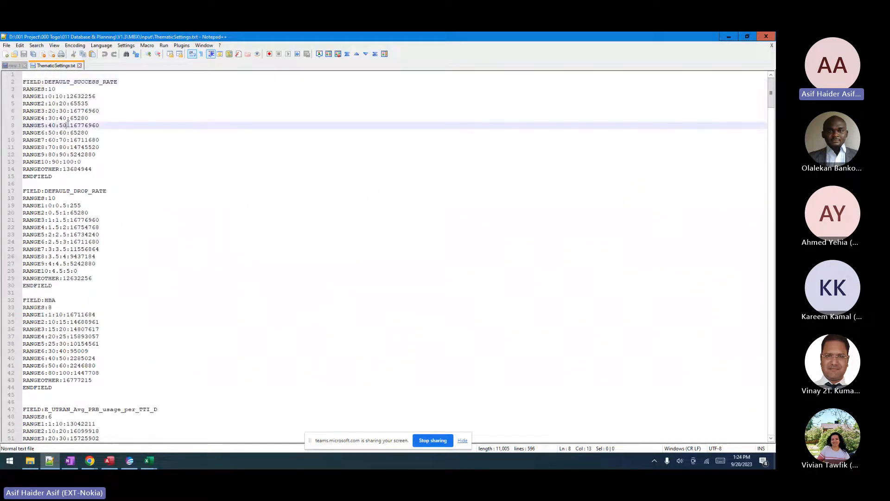
Switch to MapInfo Pro, open the UMTS KPI thematic options and choose Default Thematic: Drop.
{"action": "left_click", "coordinate": [129, 461]}
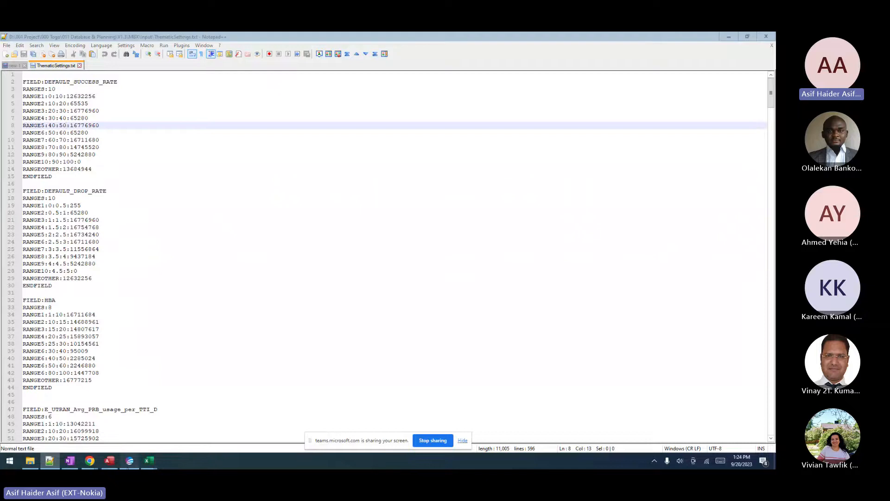
{"action": "left_click", "coordinate": [550, 69]}
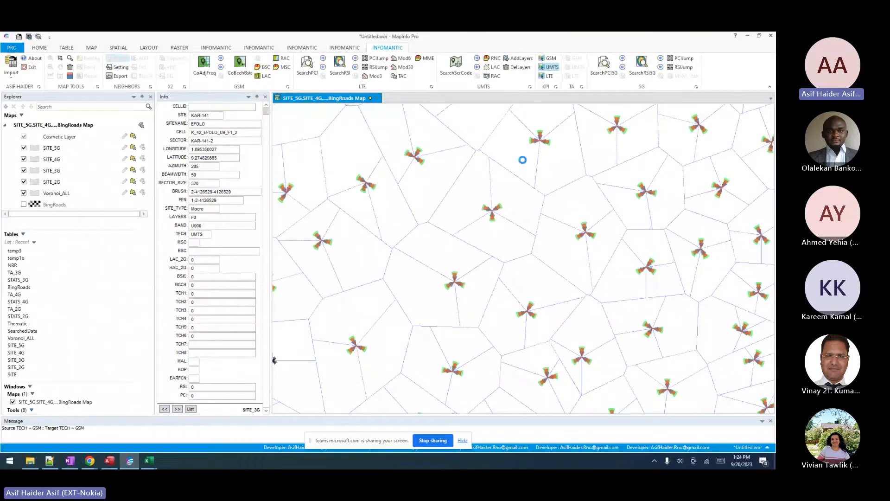
{"action": "left_click", "coordinate": [371, 262]}
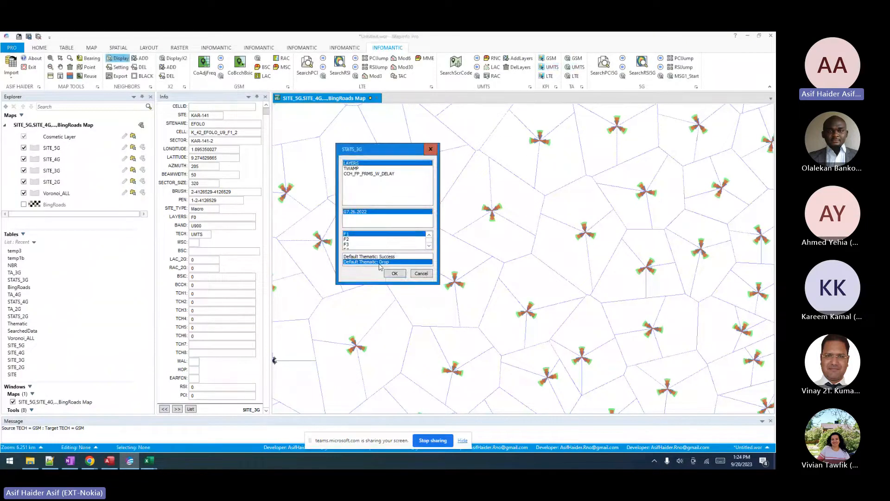
Return to ThematicSettings.txt in Notepad++, locate the DEFAULT_SUCCESS_RATE and DEFAULT_DROP_RATE fields, and highlight the success rate's range lines.
{"action": "left_click", "coordinate": [50, 461]}
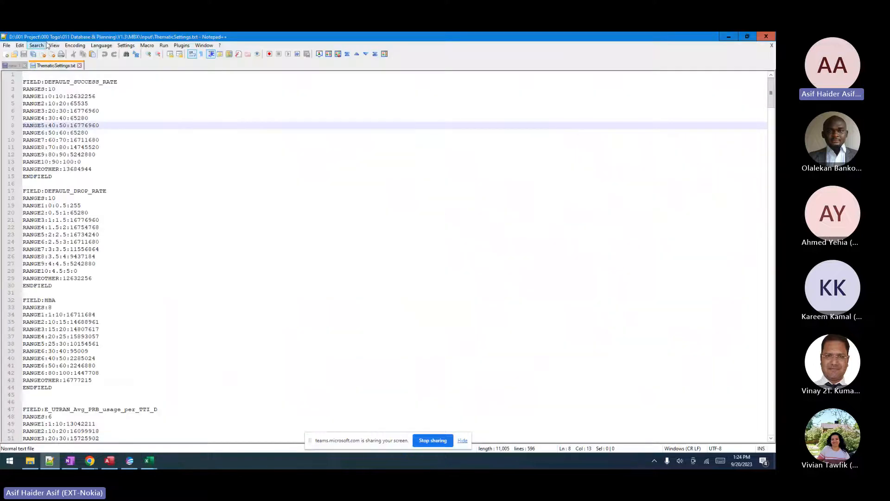
{"action": "left_click", "coordinate": [53, 80]}
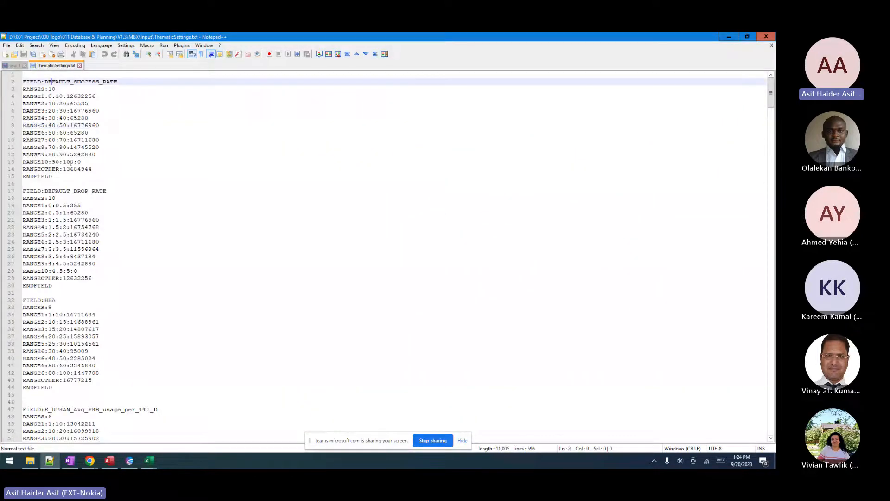
{"action": "left_click", "coordinate": [73, 190]}
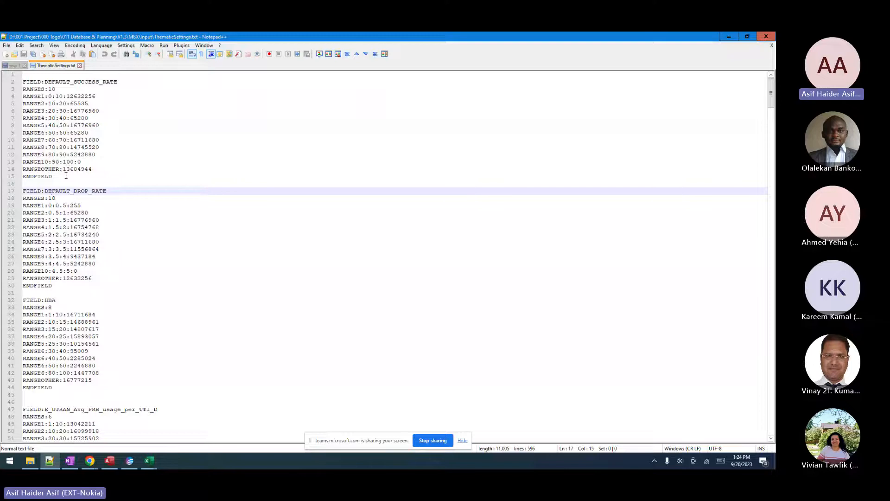
{"action": "left_click_drag", "start_coordinate": [75, 174], "coordinate": [8, 92]}
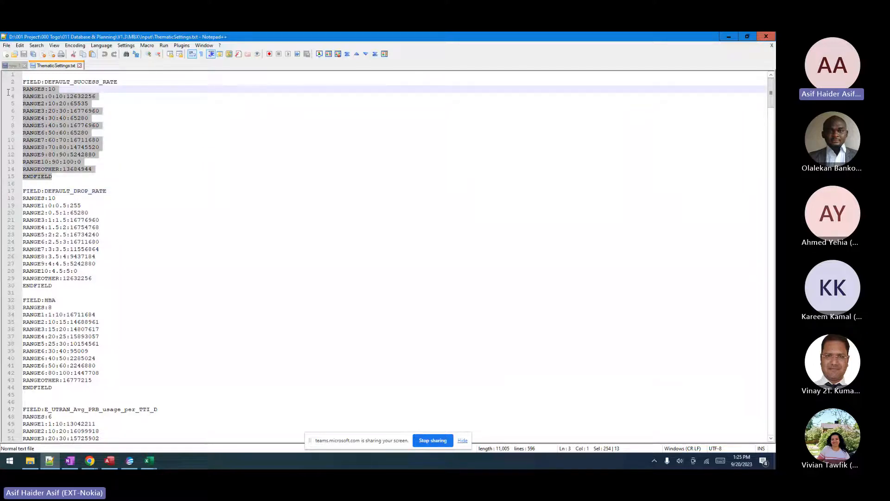
Examine the DEFAULT_SUCCESS_RATE field name and range count, and highlight the whole block from FIELD to ENDFIELD.
{"action": "left_click", "coordinate": [49, 88]}
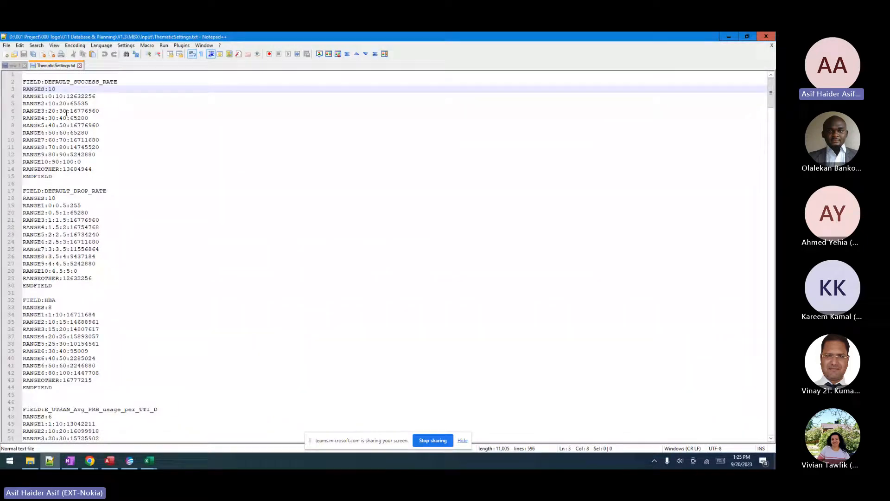
{"action": "left_click", "coordinate": [51, 82]}
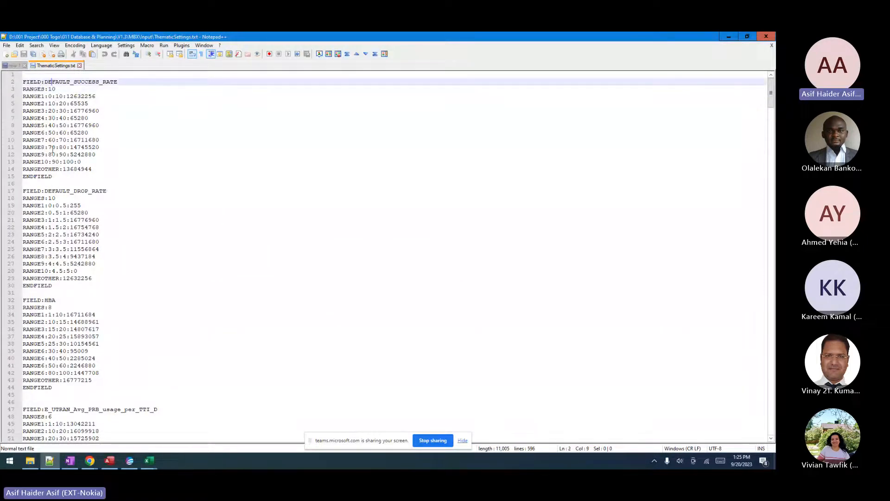
{"action": "left_click", "coordinate": [48, 176]}
{"action": "left_click_drag", "start_coordinate": [24, 82], "coordinate": [117, 82]}
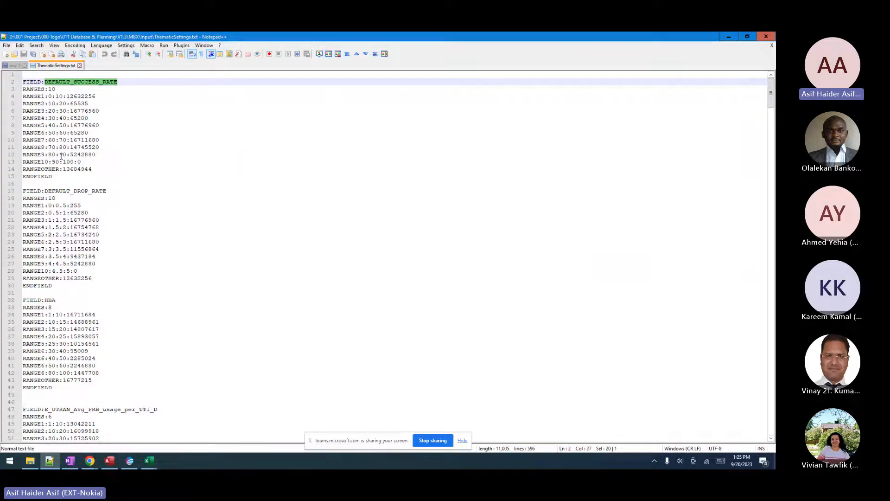
{"action": "left_click_drag", "start_coordinate": [63, 179], "coordinate": [6, 87]}
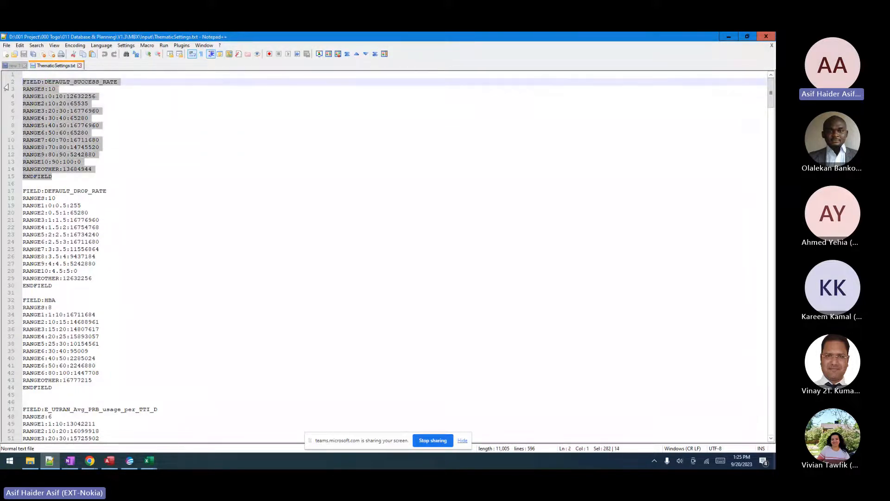
Insert blank lines above the DEFAULT_SUCCESS_RATE block and start a new entry there with FIELD:.
{"action": "left_click", "coordinate": [32, 77]}
{"action": "key", "text": "Return"}
{"action": "key", "text": "Return"}
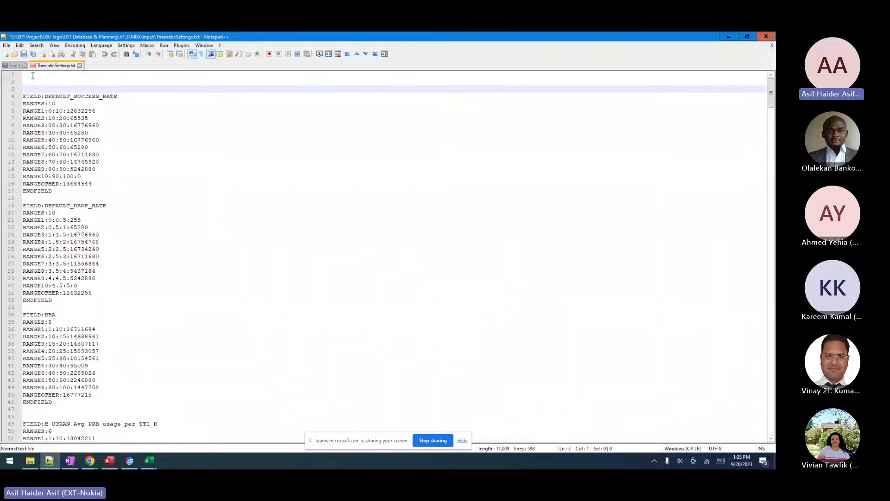
{"action": "key", "text": "Return"}
{"action": "key", "text": "Up"}
{"action": "key", "text": "Up"}
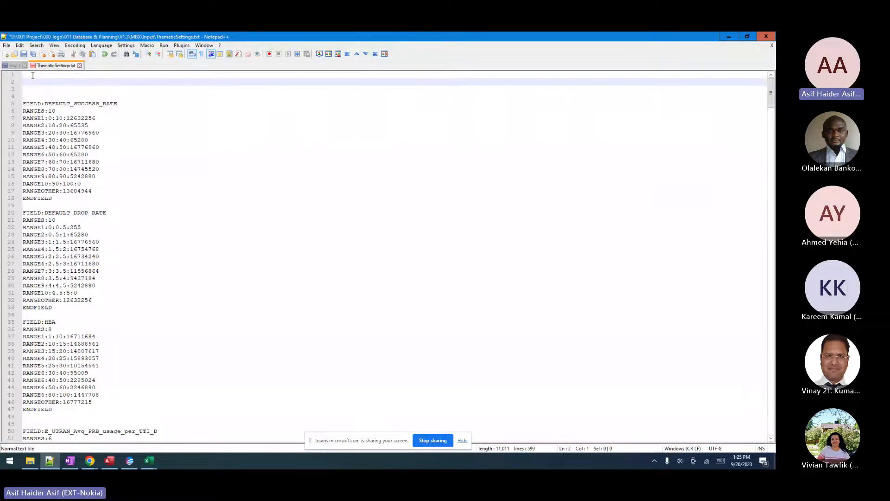
{"action": "type", "text": "FIELD:"}
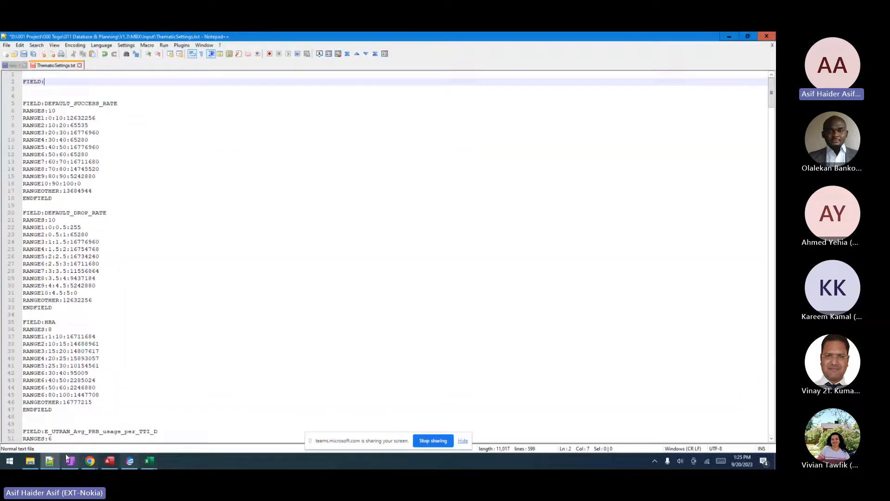
Open KPI_2G.txt from the Input folder in Excel and add an ABCD column header in cell K1.
{"action": "left_click", "coordinate": [30, 461]}
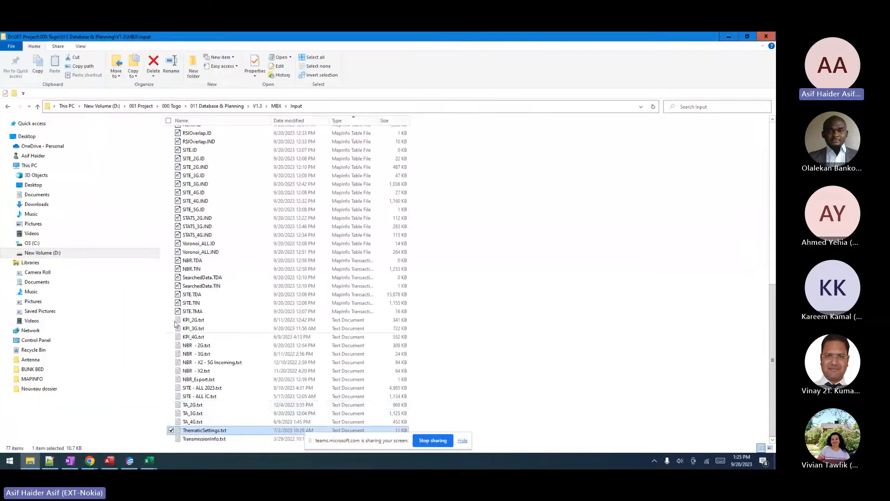
{"action": "left_click_drag", "start_coordinate": [193, 319], "coordinate": [187, 422]}
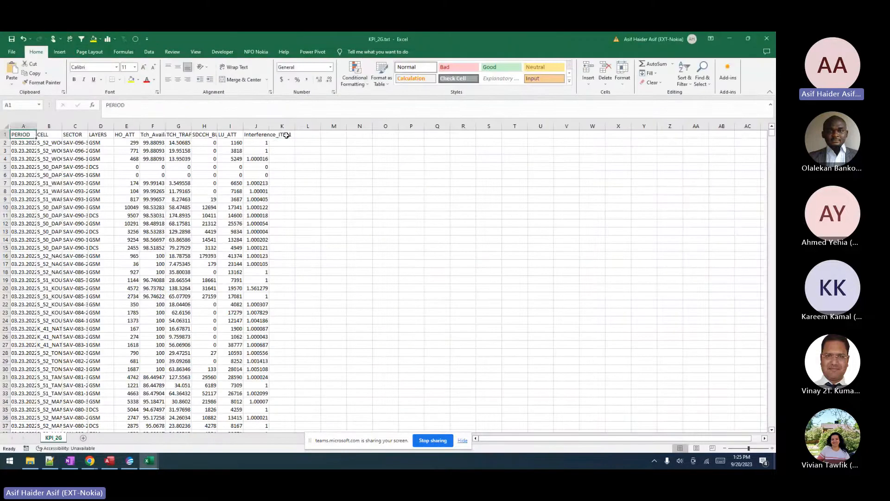
{"action": "left_click", "coordinate": [285, 135]}
{"action": "type", "text": "ABCD"}
{"action": "key", "text": "Return"}
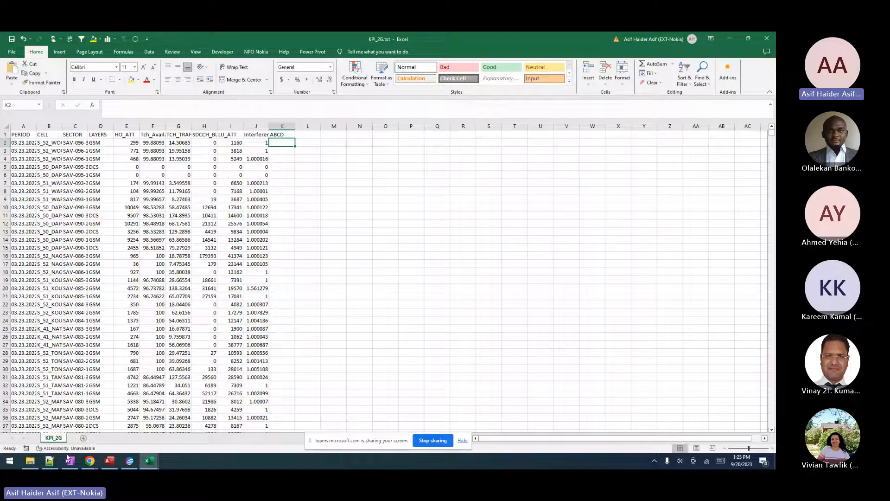
Return to ThematicSettings.txt in Notepad++ and complete the new FIELD: line with the name ABCD.
{"action": "left_click", "coordinate": [50, 460]}
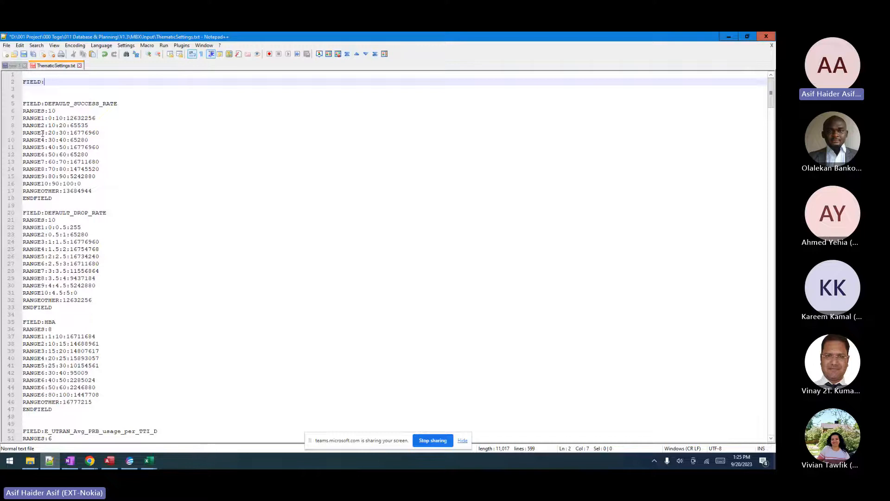
{"action": "type", "text": "ABCD"}
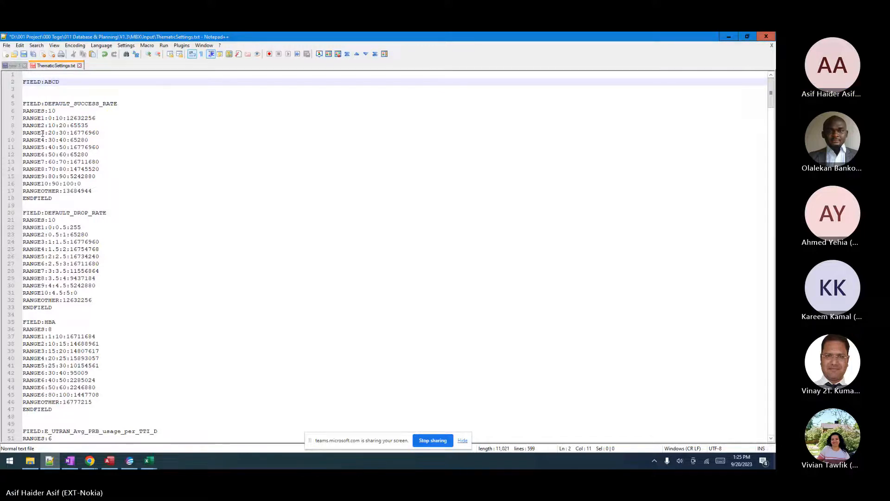
{"action": "key", "text": "Return"}
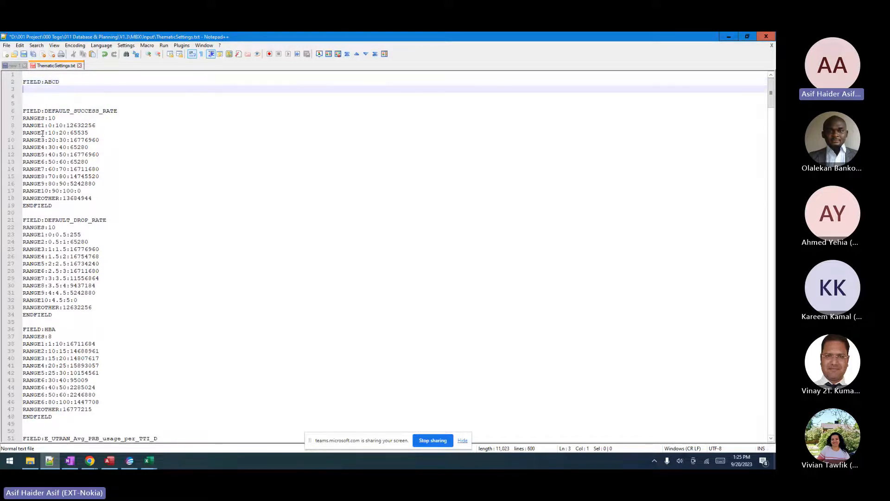
Add RANGES:30 under FIELD:ABCD and begin the first range line as RANGE1:0:50:.
{"action": "type", "text": "RAGE"}
{"action": "key", "text": "BackSpace"}
{"action": "type", "text": "NGES:"}
{"action": "type", "text": "30RANGE"}
{"action": "key", "text": "BackSpace"}
{"action": "key", "text": "BackSpace"}
{"action": "key", "text": "BackSpace"}
{"action": "key", "text": "BackSpace"}
{"action": "key", "text": "BackSpace"}
{"action": "key", "text": "Return"}
{"action": "type", "text": "RANGE1:"}
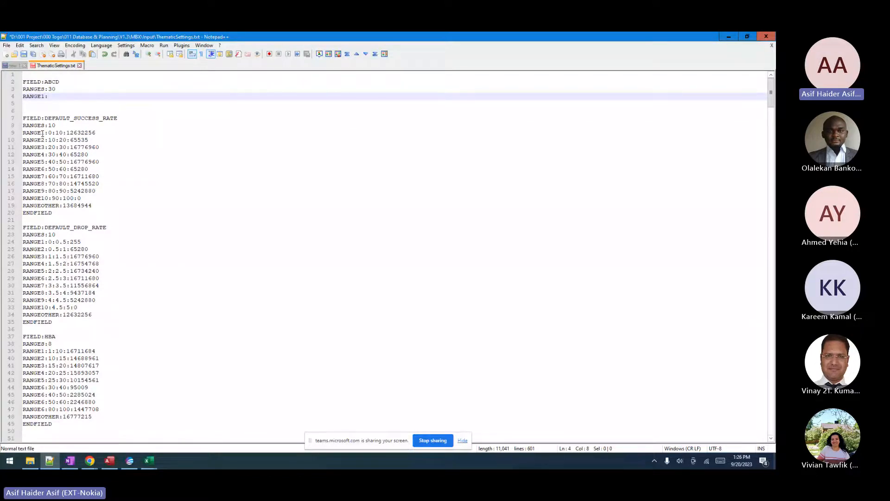
{"action": "type", "text": "0:50:"}
In the Chrome Color Calculator, pick the pink colour E645DD and copy its MapInfo colour code.
{"action": "mouse_move", "coordinate": [90, 461]}
{"action": "left_click", "coordinate": [52, 434]}
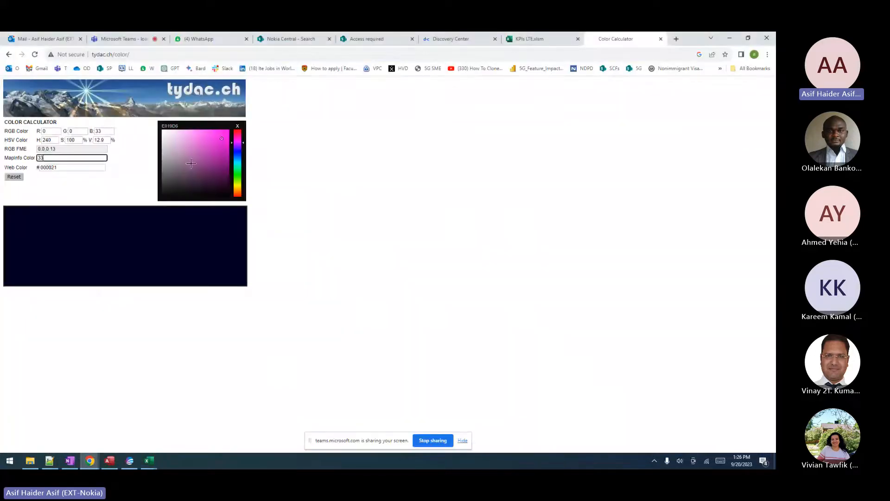
{"action": "left_click", "coordinate": [209, 137]}
{"action": "left_click_drag", "start_coordinate": [72, 160], "coordinate": [27, 160]}
{"action": "key", "text": "ctrl+c"}
{"action": "key", "text": "alt+Tab"}
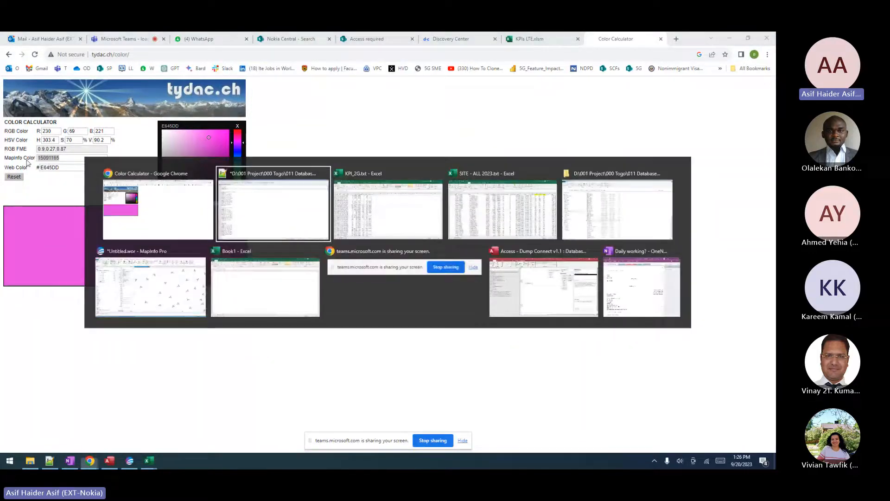
Complete the RANGE1 line in Notepad++ with the copied colour code 15091165 and begin the next line as RANGE2:50:80:.
{"action": "key", "text": "ctrl+v"}
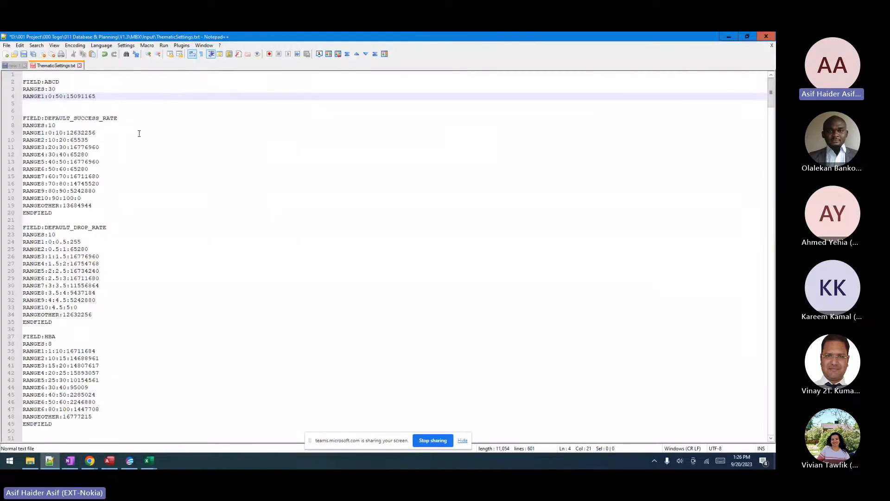
{"action": "key", "text": "Return"}
{"action": "type", "text": "RANGE"}
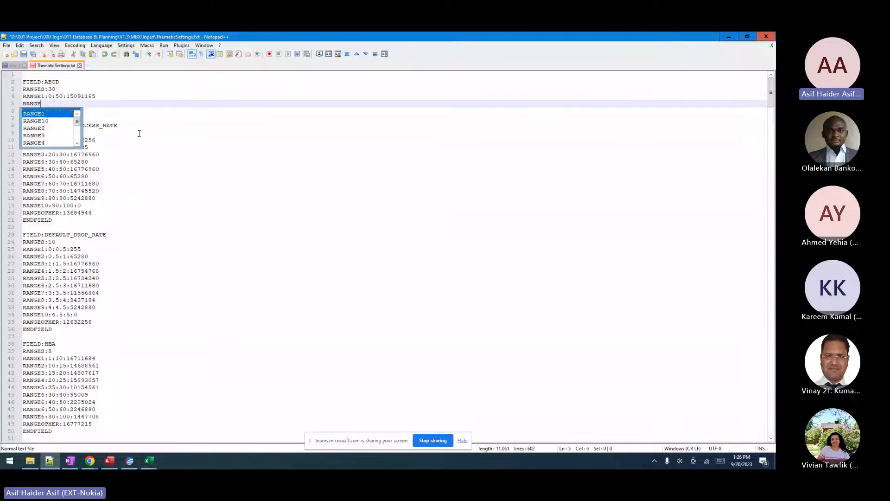
{"action": "type", "text": "2:50:80"}
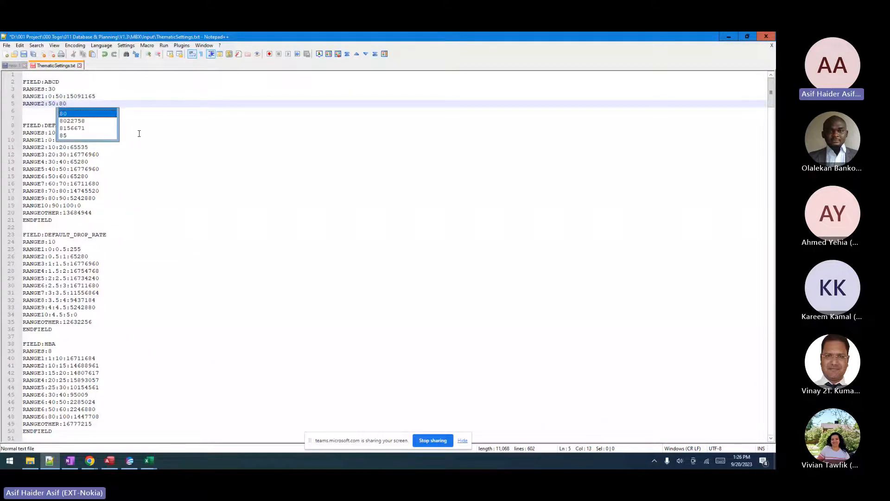
{"action": "type", "text": ":"}
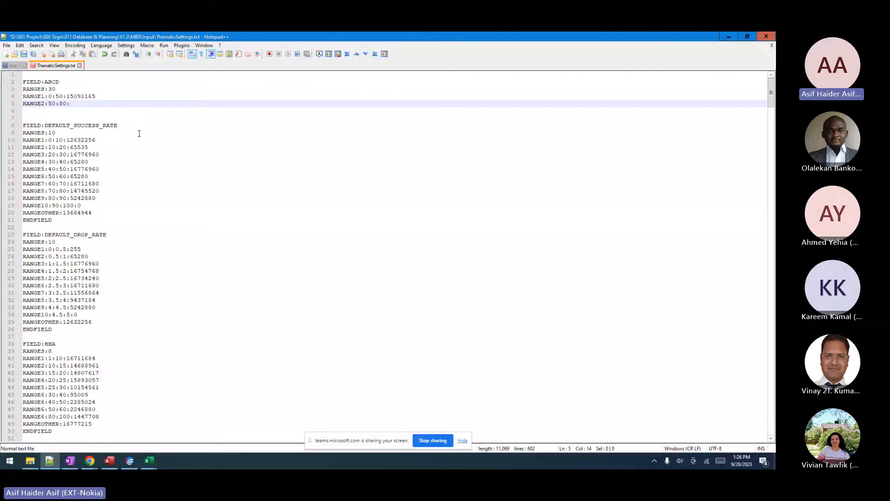
Pick the cyan colour 45E6E3 in the Chrome Color Calculator and complete the RANGE2 line with its MapInfo code 4581091.
{"action": "key", "text": "alt+Tab"}
{"action": "left_click", "coordinate": [235, 166]}
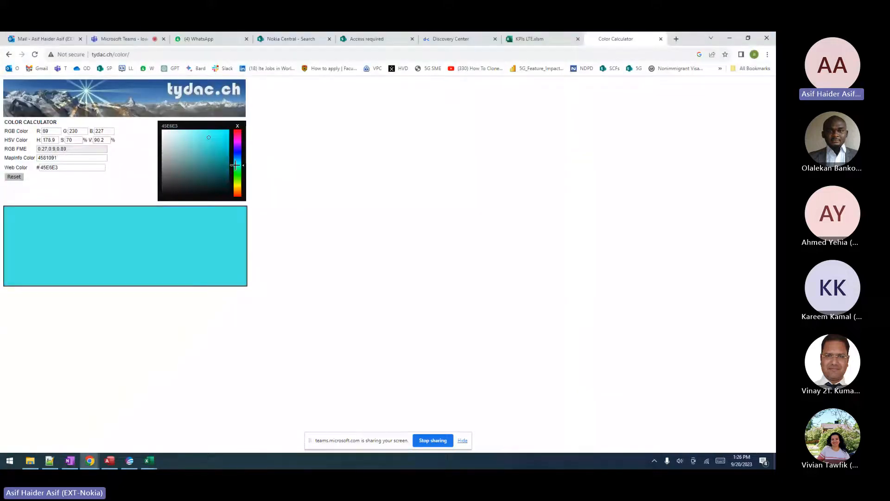
{"action": "left_click_drag", "start_coordinate": [58, 158], "coordinate": [23, 158]}
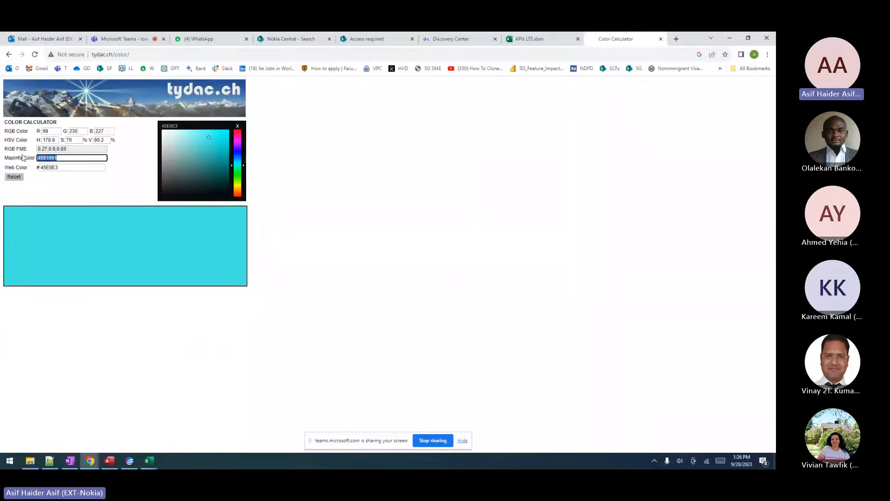
{"action": "key", "text": "alt+Tab"}
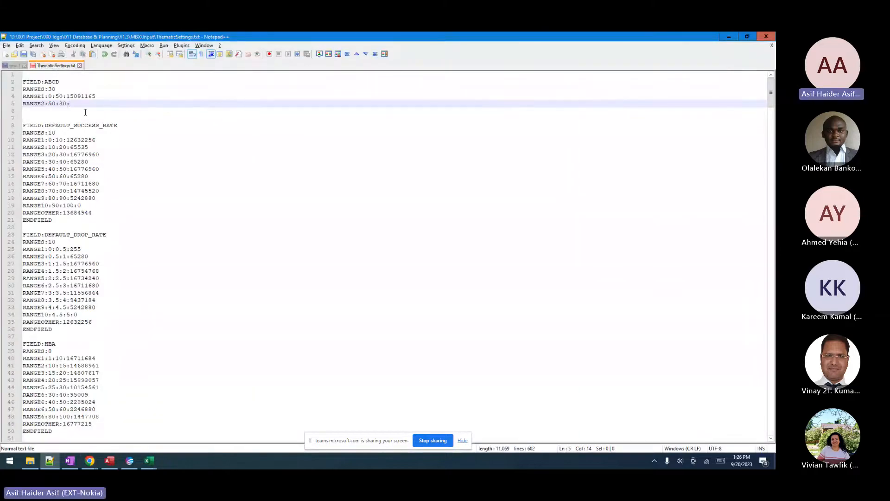
{"action": "key", "text": "ctrl+v"}
{"action": "key", "text": "Return"}
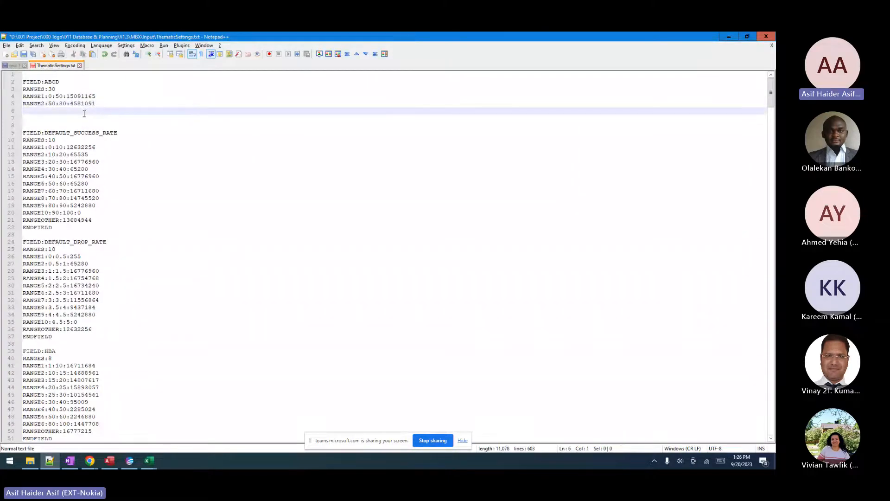
Add the line RANGE3:80:100:15131461, taking the MapInfo code of yellow E6E345 from the Chrome Color Calculator.
{"action": "type", "text": "RANGE3"}
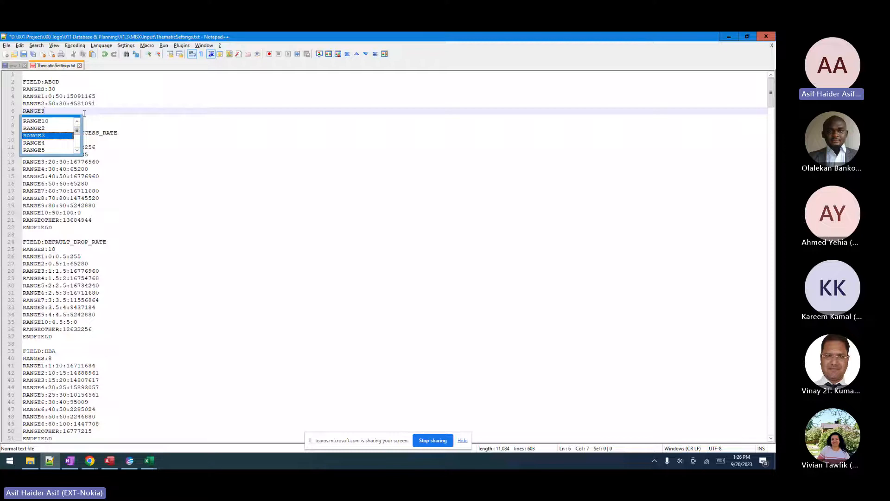
{"action": "type", "text": ":80"}
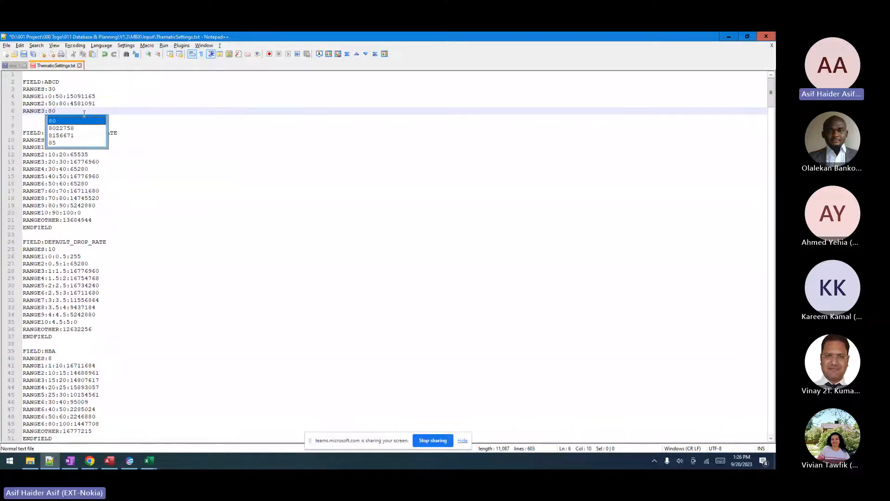
{"action": "type", "text": ":100:"}
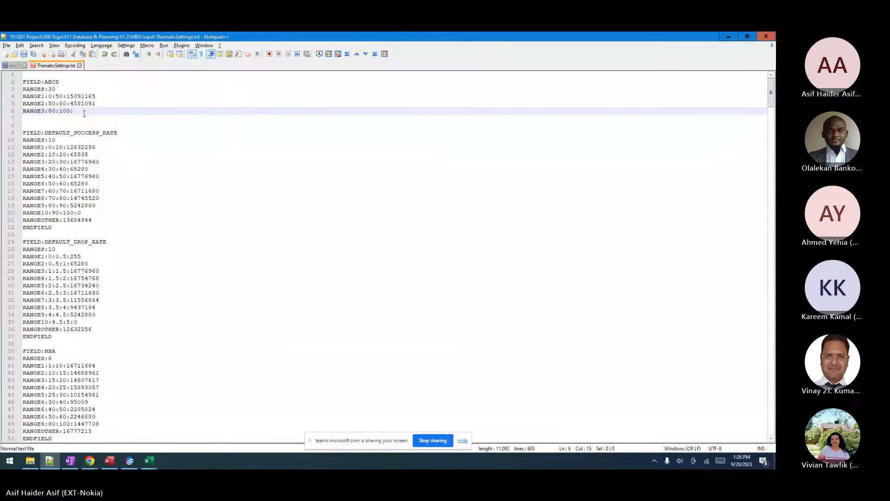
{"action": "key", "text": "alt+Tab"}
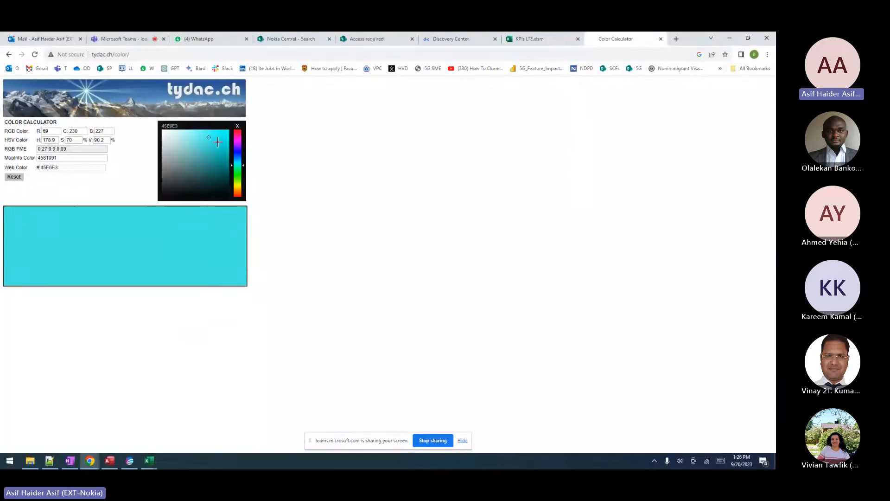
{"action": "left_click_drag", "start_coordinate": [239, 131], "coordinate": [237, 187]}
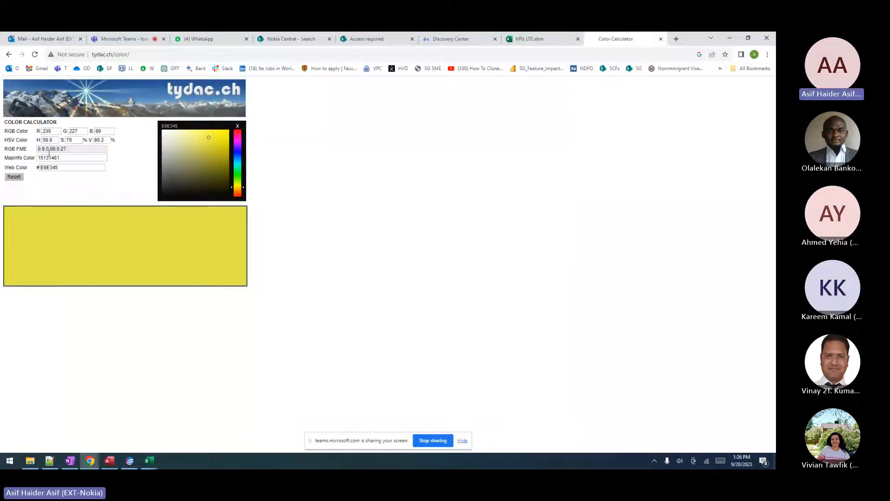
{"action": "double_click", "coordinate": [50, 158]}
{"action": "key", "text": "ctrl+c"}
{"action": "key", "text": "alt+Tab"}
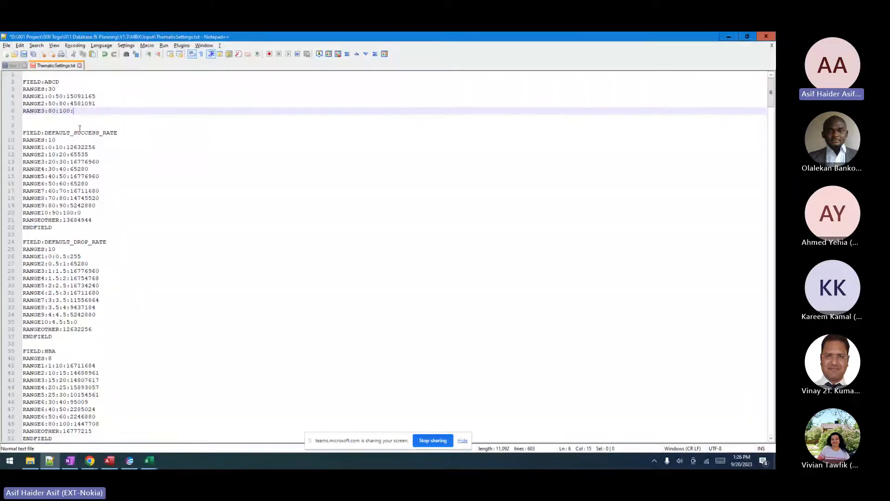
{"action": "key", "text": "ctrl+v"}
{"action": "key", "text": "Return"}
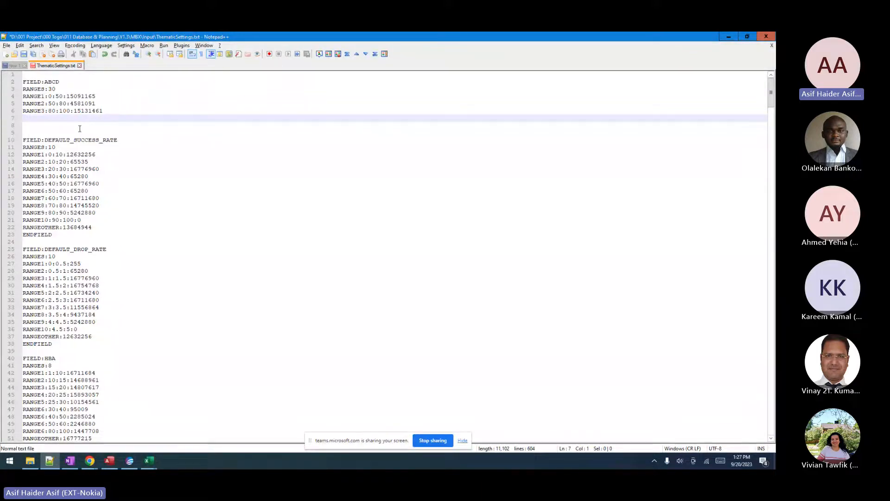
Add a RANGEOTHER line with colour code 0 under RANGE3, picking a near-black shade in the Chrome Color Calculator along the way.
{"action": "type", "text": "RAN"}
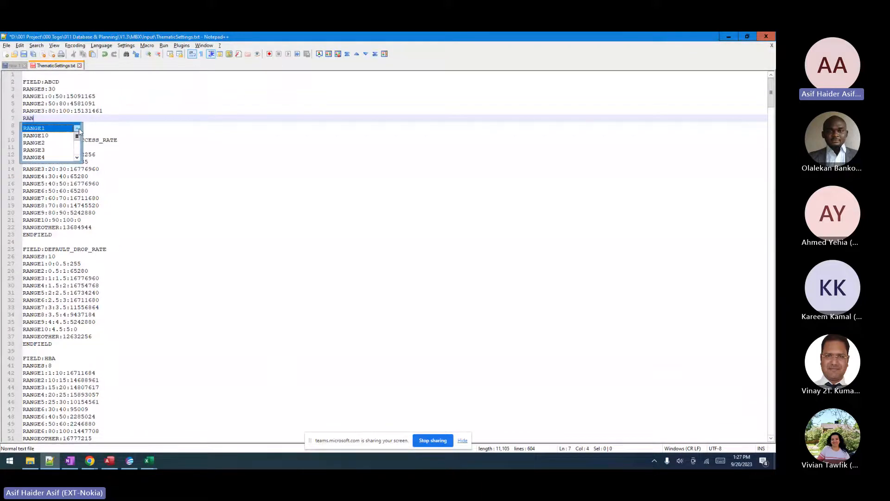
{"action": "type", "text": "GEOTHER"}
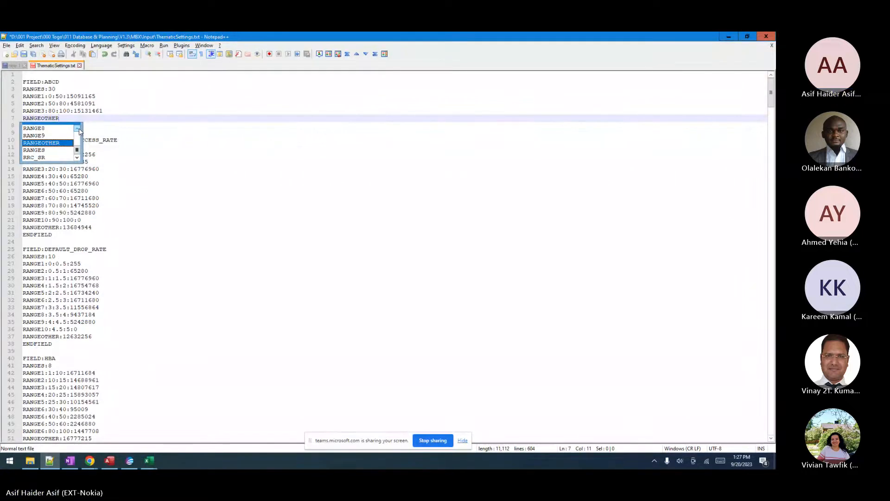
{"action": "key", "text": "Escape"}
{"action": "key", "text": "alt+Tab"}
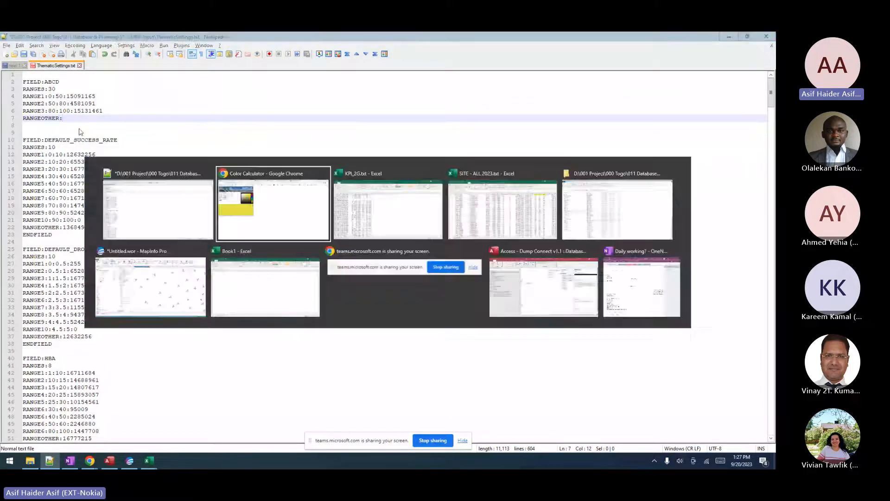
{"action": "left_click", "coordinate": [180, 196]}
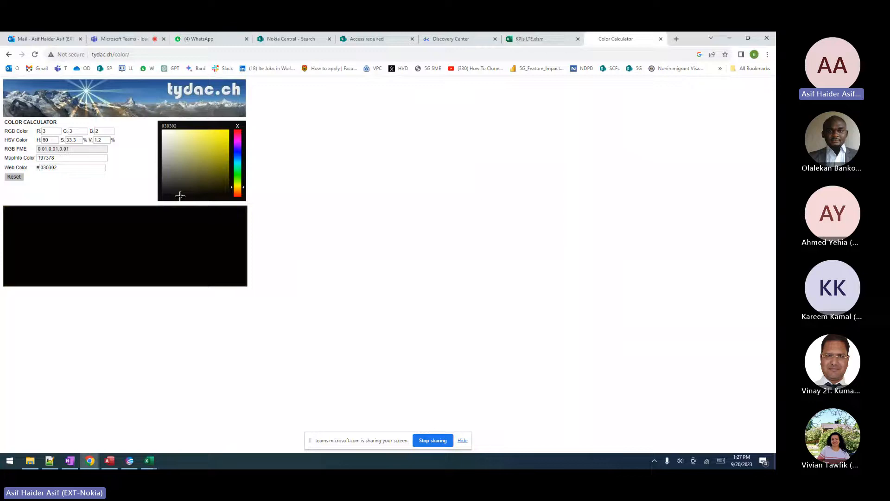
{"action": "left_click", "coordinate": [22, 157]}
{"action": "key", "text": "alt+Tab"}
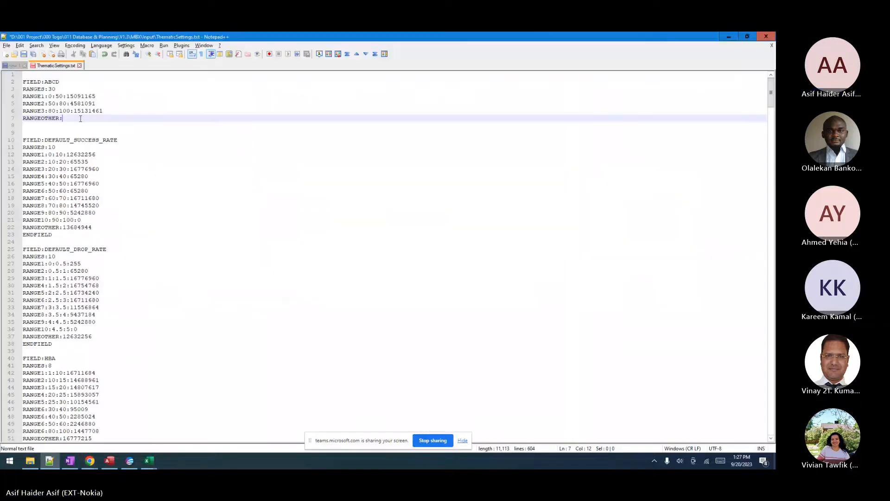
{"action": "type", "text": ":"}
{"action": "key", "text": "ctrl+v"}
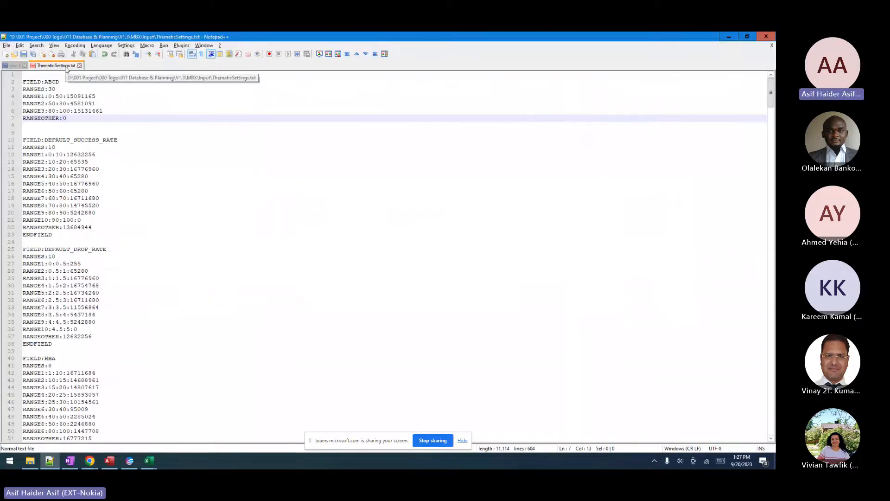
{"action": "key", "text": "Return"}
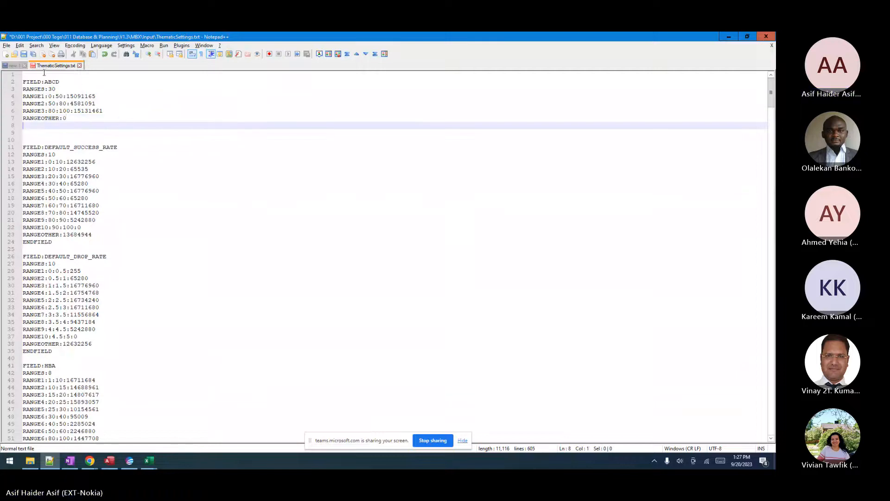
Correct the RANGES value under FIELD:ABCD to 3.
{"action": "left_click", "coordinate": [30, 81]}
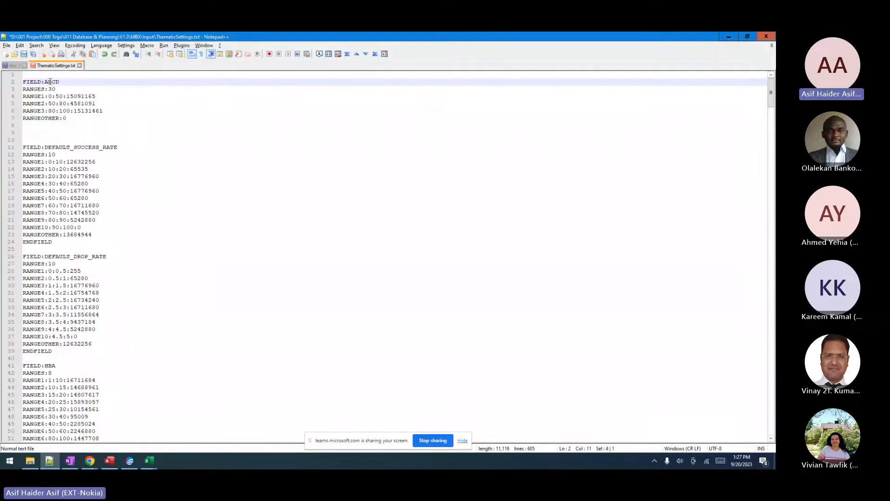
{"action": "double_click", "coordinate": [51, 81]}
{"action": "left_click", "coordinate": [64, 88]}
{"action": "key", "text": "BackSpace"}
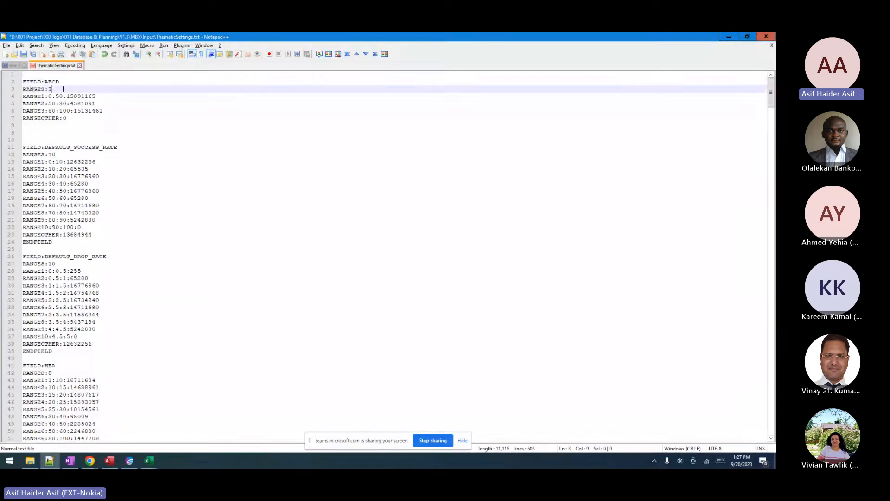
{"action": "left_click", "coordinate": [29, 88]}
{"action": "left_click", "coordinate": [41, 108]}
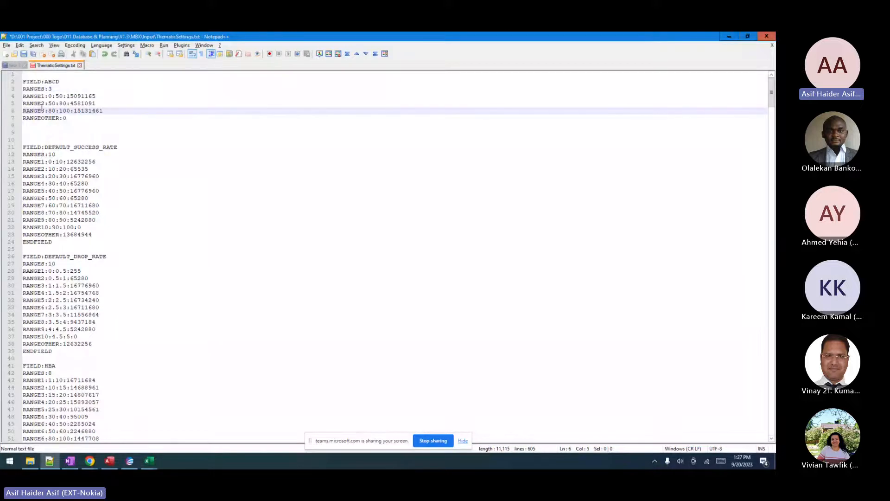
Close the ABCD block with an ENDFIELD line directly below RANGEOTHER:0.
{"action": "left_click", "coordinate": [69, 118]}
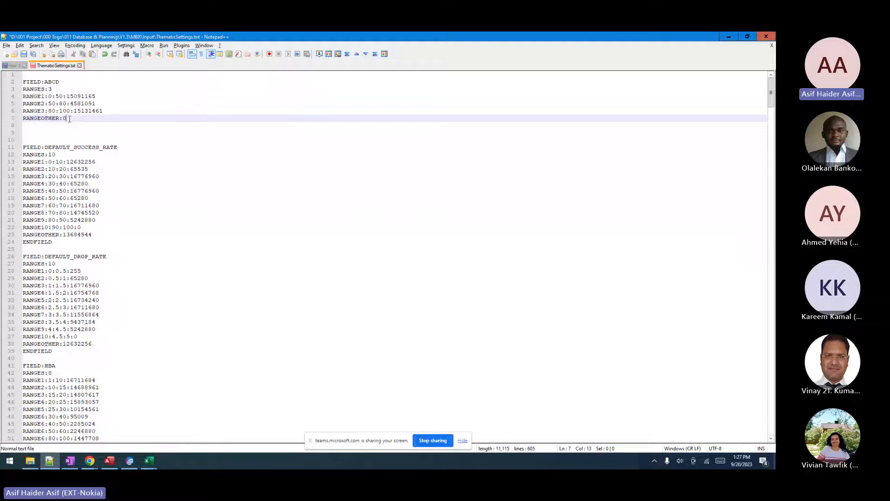
{"action": "key", "text": "Return"}
{"action": "type", "text": "ENDF"}
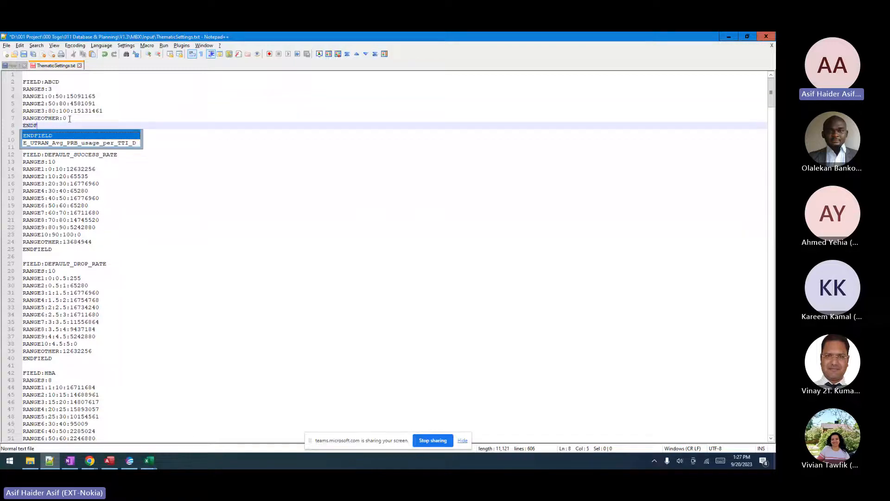
{"action": "type", "text": "ILED"}
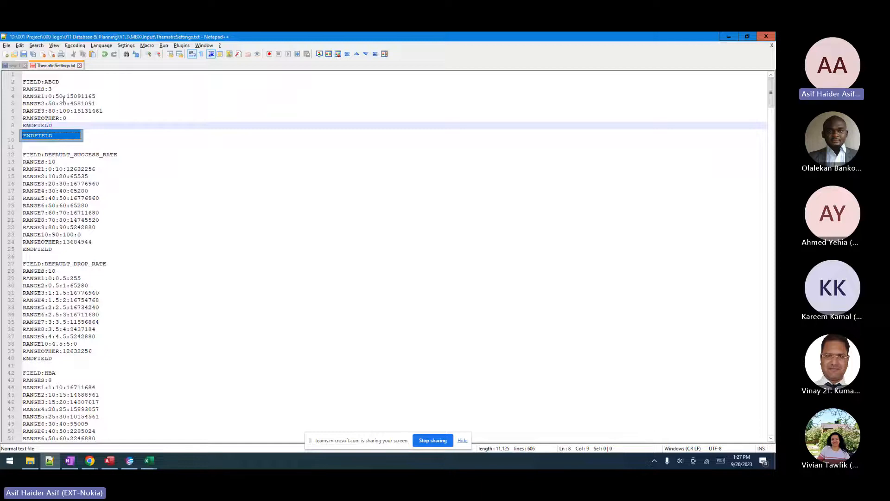
Examine the finished ABCD block's FIELD, RANGES, individual range and ENDFIELD lines.
{"action": "left_click_drag", "start_coordinate": [23, 82], "coordinate": [40, 80]}
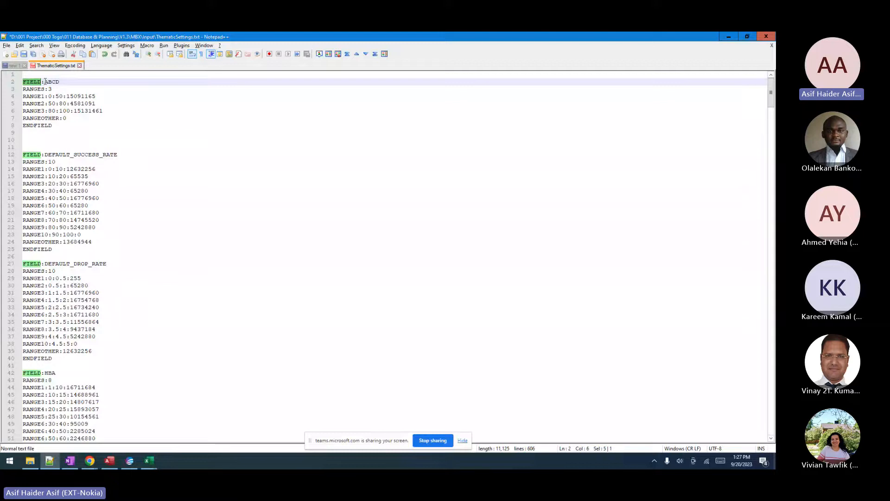
{"action": "left_click", "coordinate": [45, 81]}
{"action": "left_click_drag", "start_coordinate": [44, 82], "coordinate": [18, 91]}
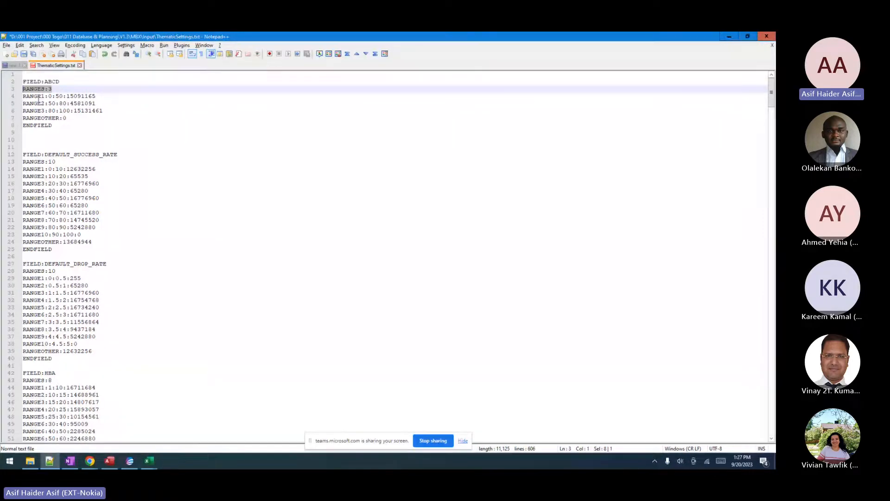
{"action": "left_click_drag", "start_coordinate": [56, 96], "coordinate": [91, 111]}
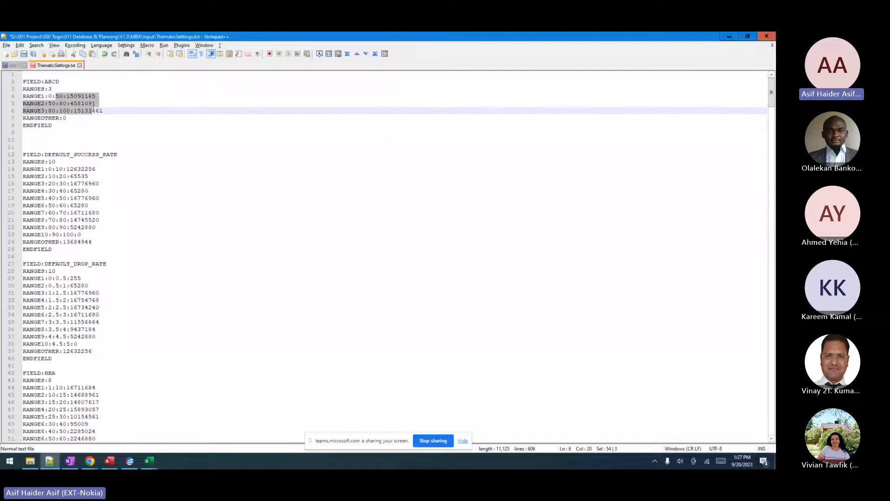
{"action": "double_click", "coordinate": [54, 126]}
Duplicate the whole ABCD block, from FIELD:ABCD to ENDFIELD, below itself with one blank line between the two.
{"action": "left_click", "coordinate": [61, 129]}
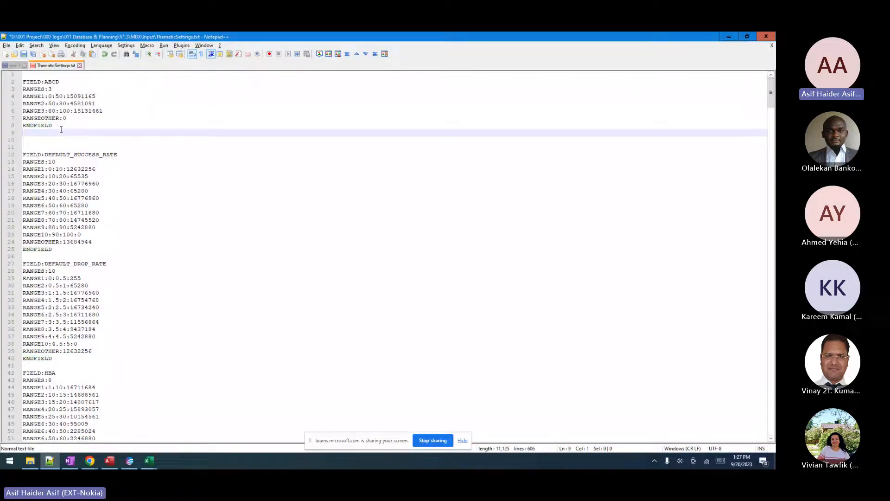
{"action": "left_click_drag", "start_coordinate": [61, 130], "coordinate": [3, 85]}
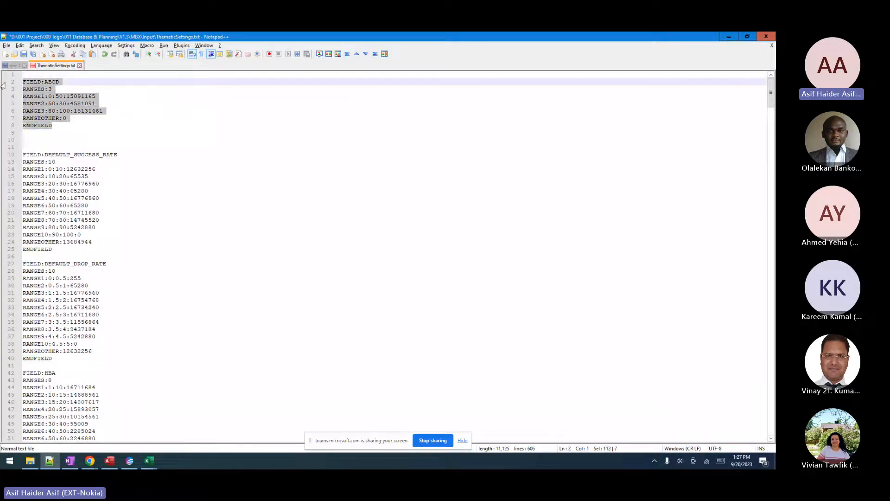
{"action": "key", "text": "ctrl+c"}
{"action": "key", "text": "Right"}
{"action": "key", "text": "Return"}
{"action": "key", "text": "Return"}
{"action": "key", "text": "ctrl+v"}
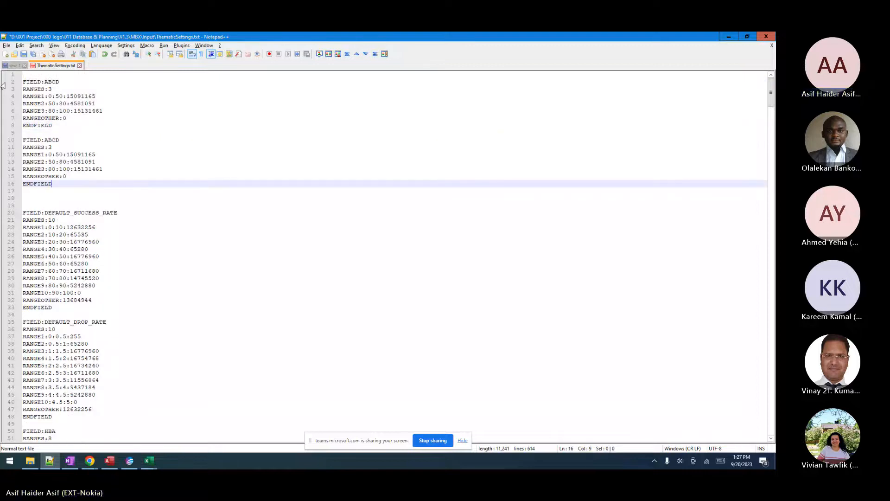
{"action": "left_click", "coordinate": [33, 133]}
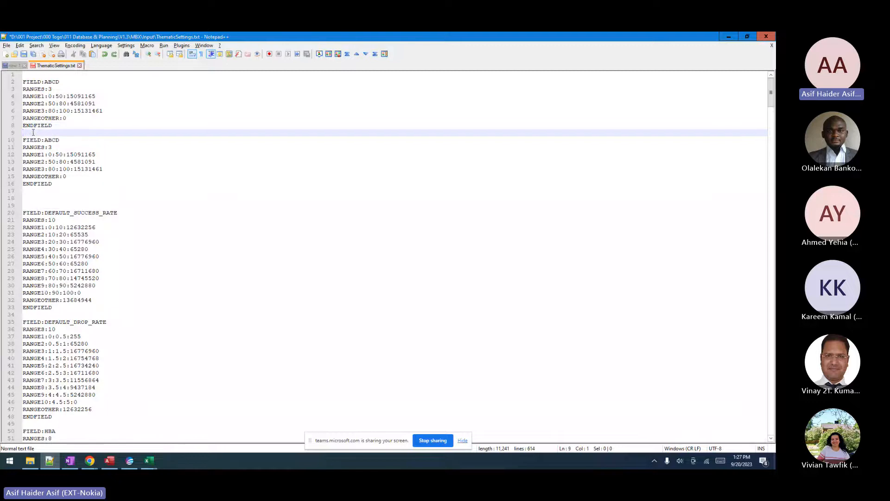
Paste two more copies of the ABCD block below the second one, with a blank line between blocks.
{"action": "left_click", "coordinate": [64, 184]}
{"action": "key", "text": "Return"}
{"action": "key", "text": "Return"}
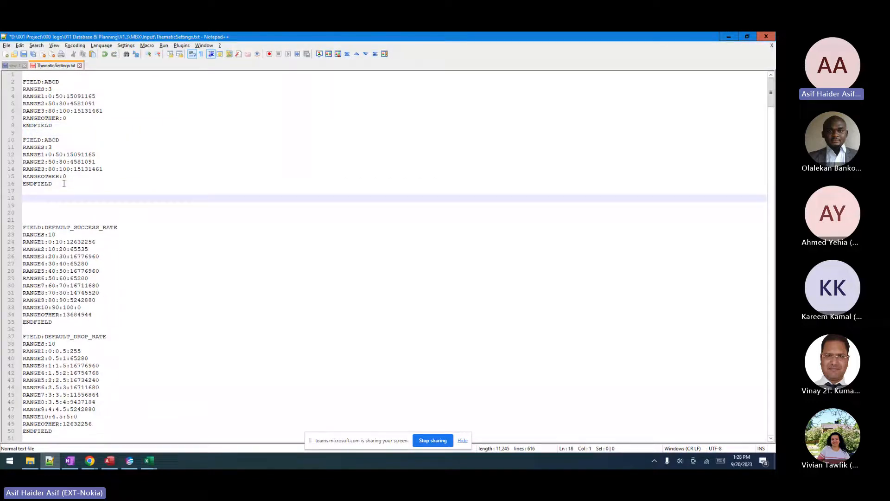
{"action": "key", "text": "ctrl+v"}
{"action": "key", "text": "Return"}
{"action": "key", "text": "ctrl+v"}
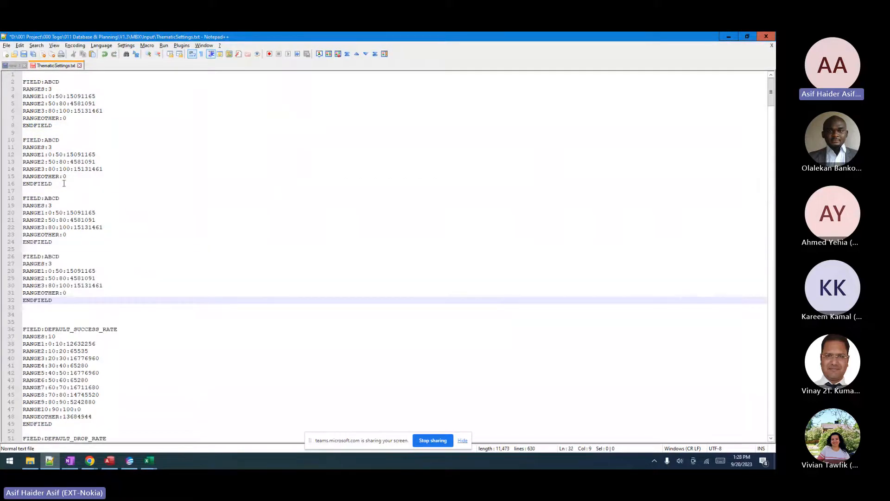
Rename the FIELD values of the three copied blocks to ABCDE, ABCDF and ABCDG.
{"action": "left_click", "coordinate": [80, 140]}
{"action": "key", "text": "BackSpace"}
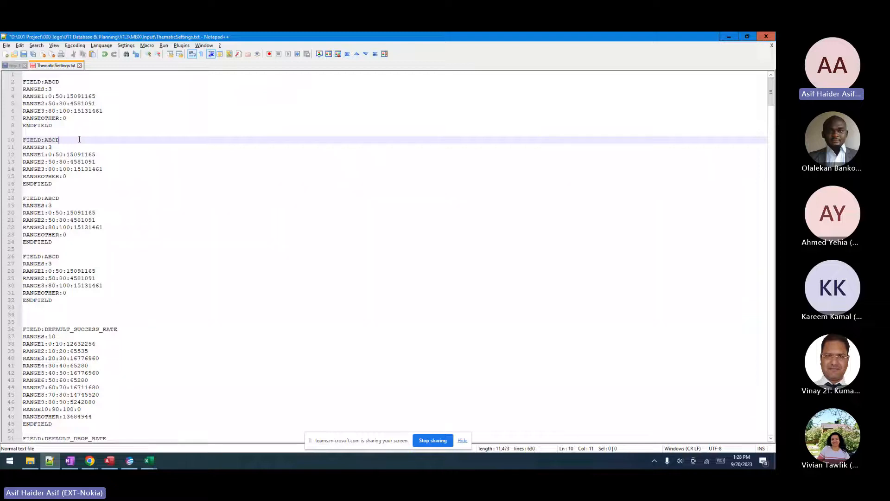
{"action": "left_click", "coordinate": [65, 200]}
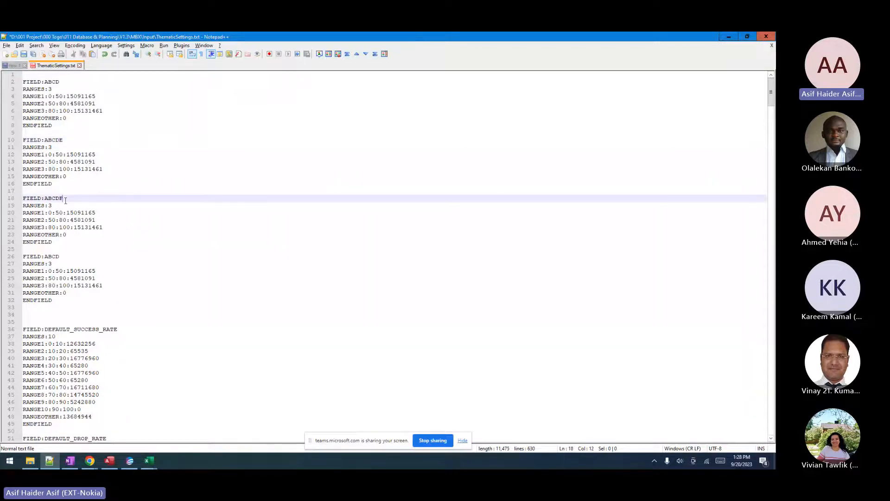
{"action": "left_click", "coordinate": [61, 254]}
{"action": "type", "text": "G"}
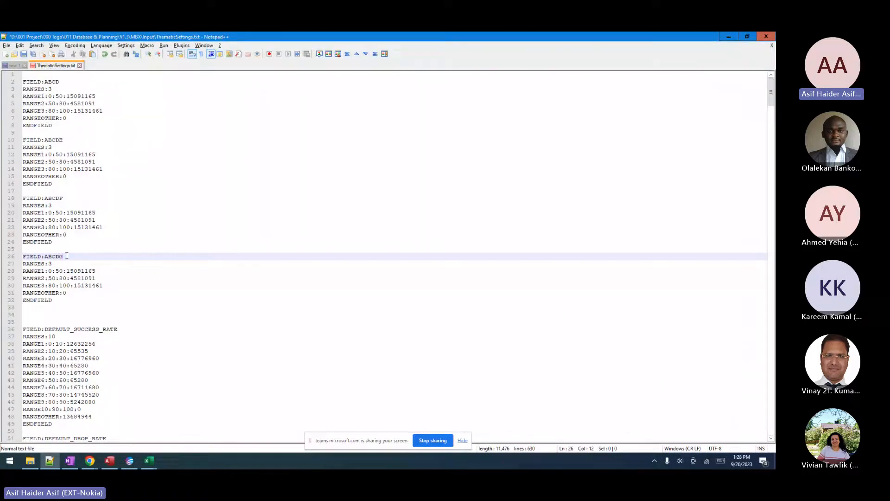
Delete the three duplicate blocks and surplus blank lines, leaving one blank line between the original ABCD block and FIELD:DEFAULT_SUCCESS_RATE.
{"action": "left_click_drag", "start_coordinate": [67, 307], "coordinate": [2, 134]}
{"action": "key", "text": "Delete"}
{"action": "key", "text": "Delete"}
{"action": "key", "text": "Delete"}
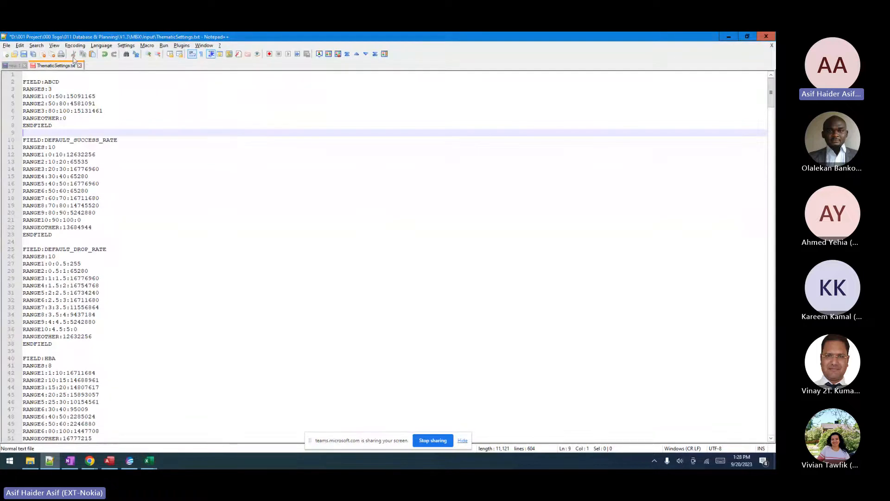
Examine the CCH_FP_FRMS_W_DELAY and PRB_UTIL_DL_2029 blocks near the end of the file, including their field names and ranges.
{"action": "left_click", "coordinate": [37, 87]}
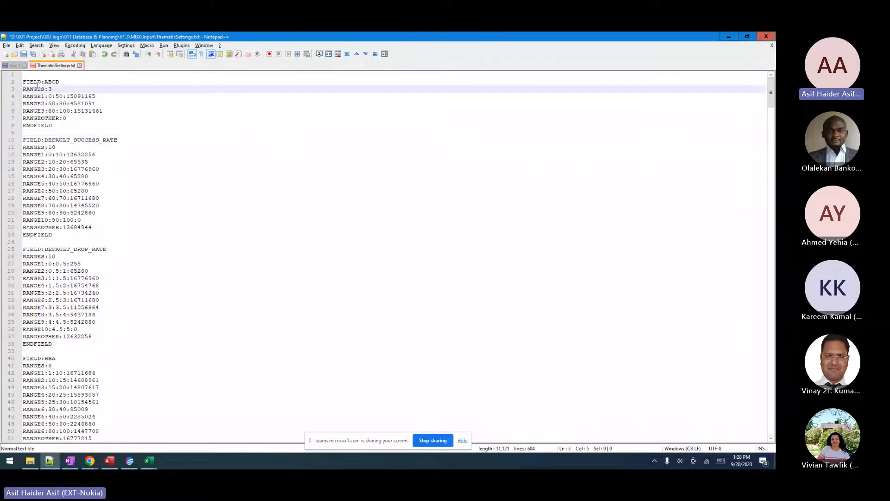
{"action": "left_click", "coordinate": [32, 351]}
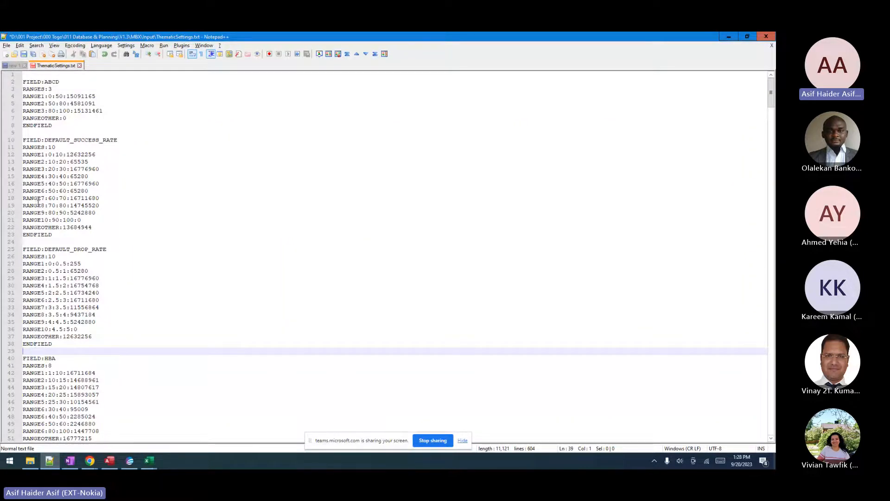
{"action": "scroll", "coordinate": [42, 171], "scroll_direction": "down", "scroll_amount": 20}
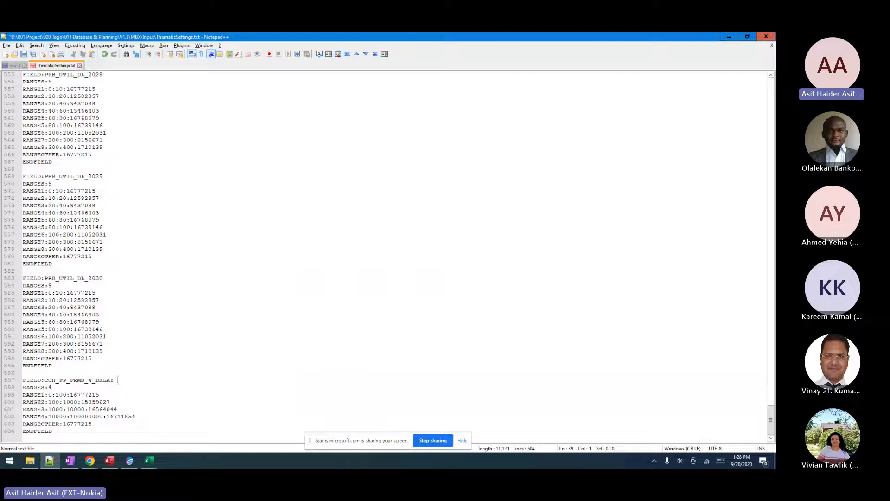
{"action": "left_click_drag", "start_coordinate": [118, 379], "coordinate": [45, 380]}
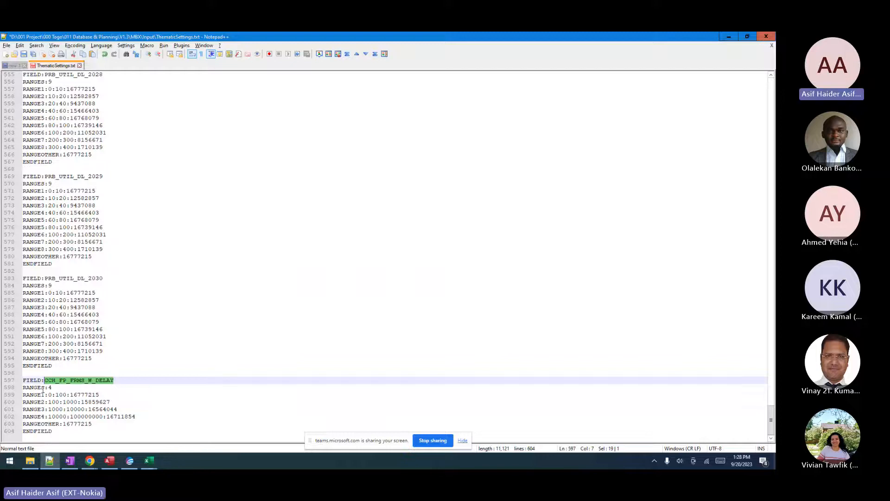
{"action": "left_click", "coordinate": [35, 389]}
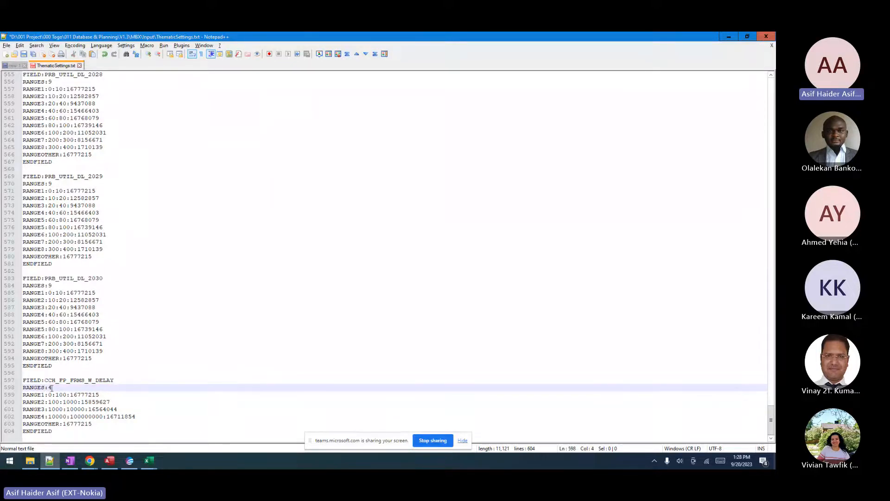
{"action": "left_click", "coordinate": [52, 388]}
{"action": "left_click", "coordinate": [59, 431]}
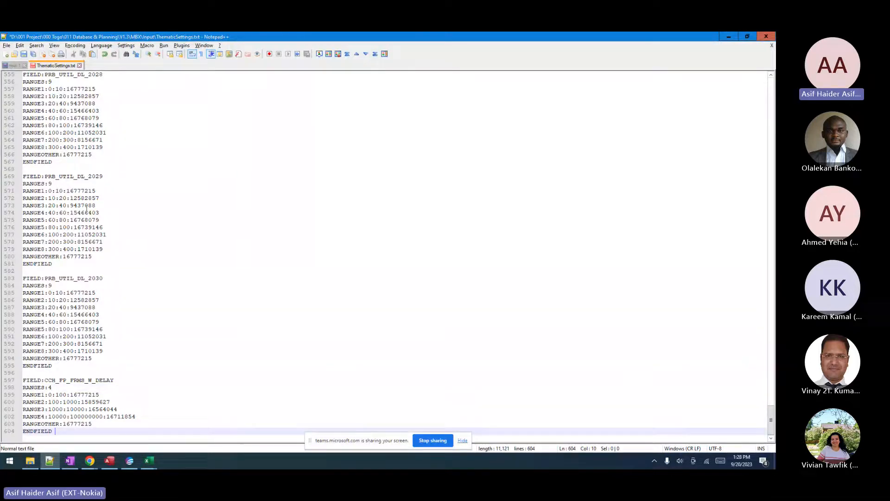
{"action": "left_click", "coordinate": [99, 175]}
{"action": "left_click_drag", "start_coordinate": [99, 176], "coordinate": [46, 177]}
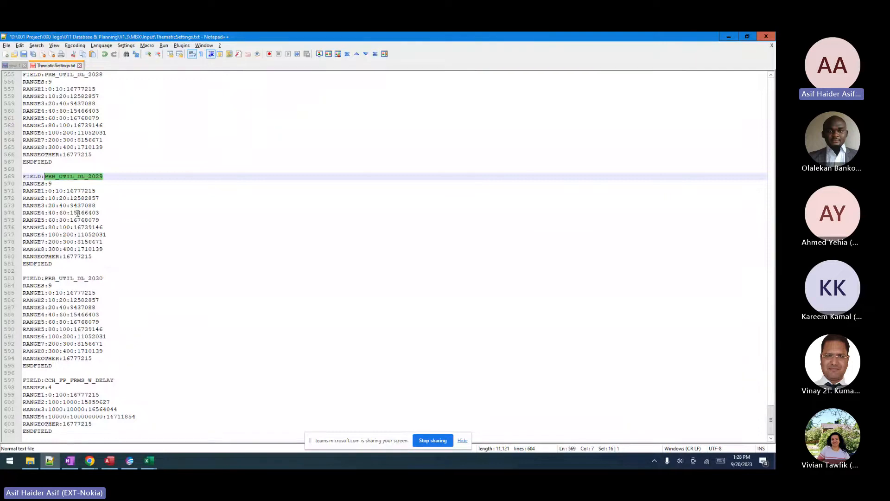
Examine the TWAMP, HO_ATT and CALL_DROP_TOGOCOM blocks as examples of predefined KPI fields.
{"action": "scroll", "coordinate": [78, 213], "scroll_direction": "up", "scroll_amount": 20}
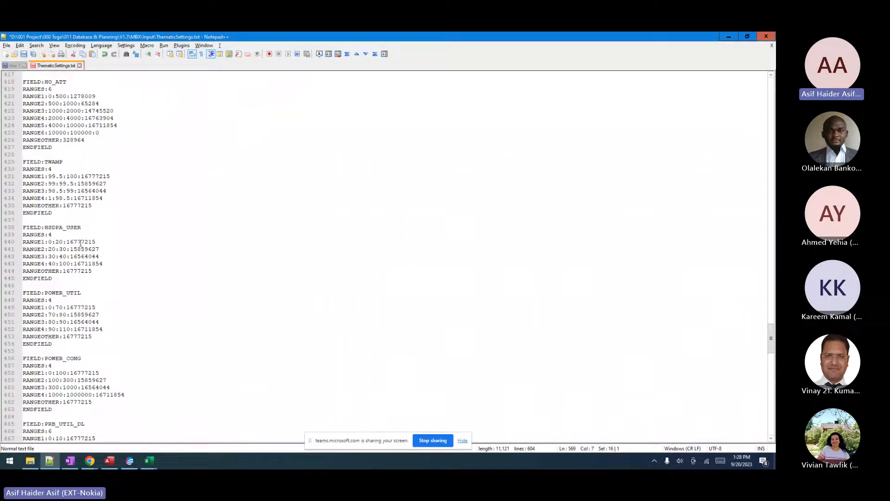
{"action": "double_click", "coordinate": [52, 162]}
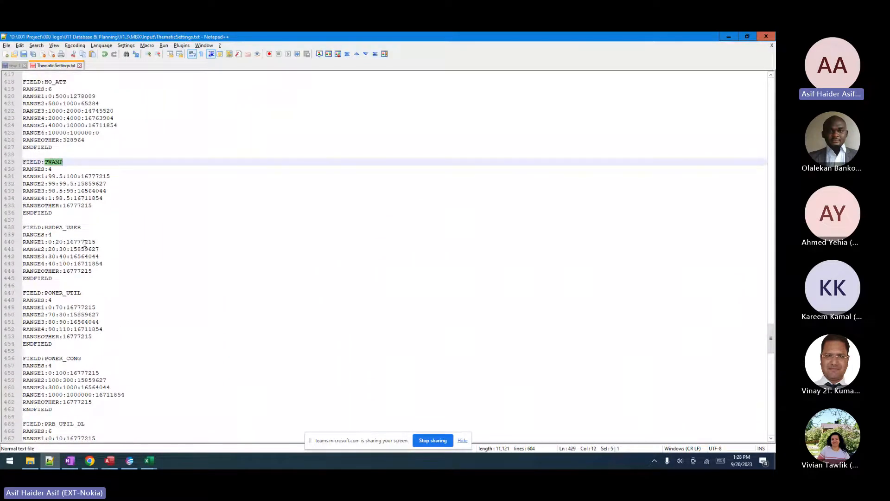
{"action": "scroll", "coordinate": [85, 266], "scroll_direction": "up", "scroll_amount": 5}
{"action": "scroll", "coordinate": [86, 270], "scroll_direction": "up", "scroll_amount": 4}
{"action": "scroll", "coordinate": [86, 269], "scroll_direction": "up", "scroll_amount": 2}
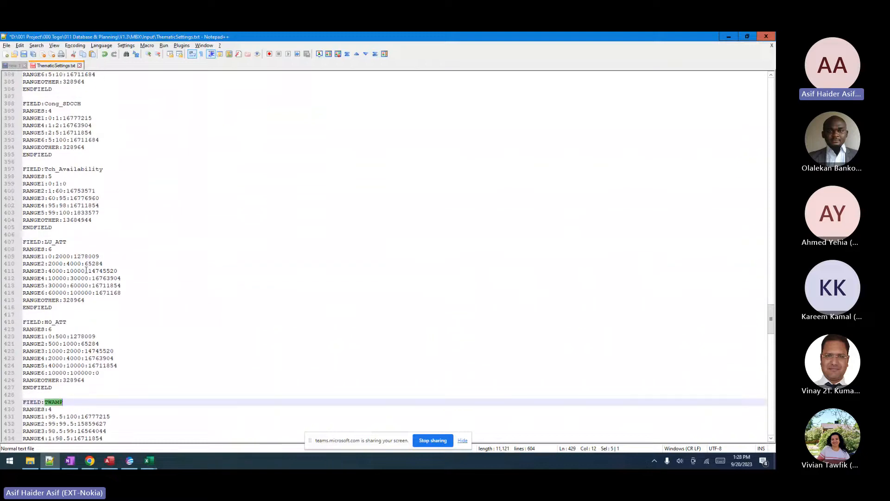
{"action": "left_click", "coordinate": [59, 323]}
{"action": "scroll", "coordinate": [69, 195], "scroll_direction": "up", "scroll_amount": 7}
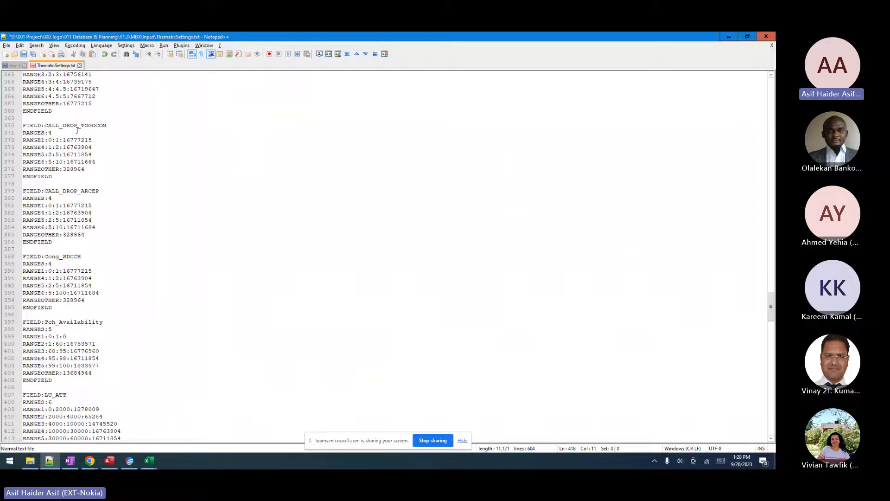
{"action": "left_click", "coordinate": [77, 126]}
Review the remaining blocks back to the file's start, comparing the DEFAULT_SUCCESS_RATE and DEFAULT_DROP_RATE blocks with the custom ABCD block.
{"action": "scroll", "coordinate": [88, 284], "scroll_direction": "up", "scroll_amount": 20}
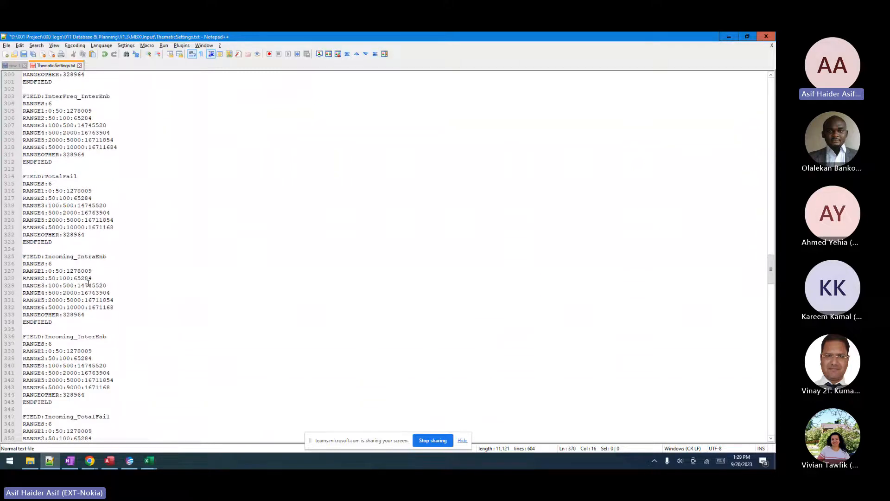
{"action": "left_click", "coordinate": [128, 293]}
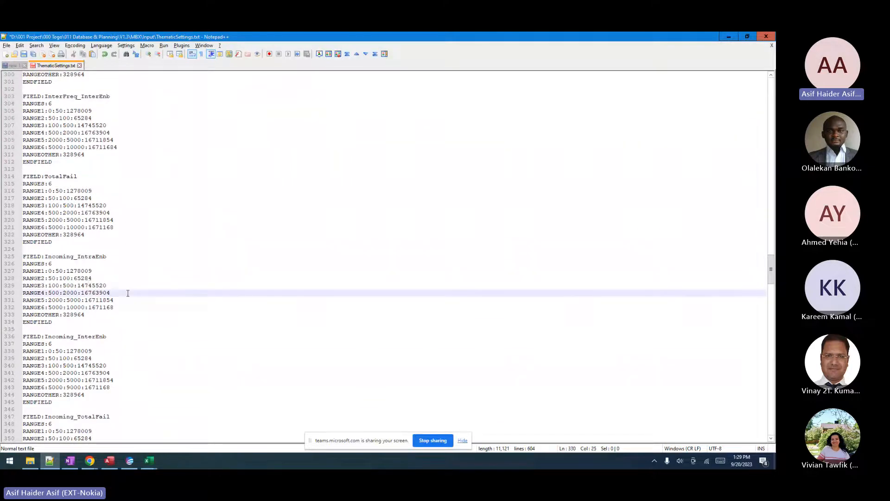
{"action": "scroll", "coordinate": [128, 293], "scroll_direction": "up", "scroll_amount": 3}
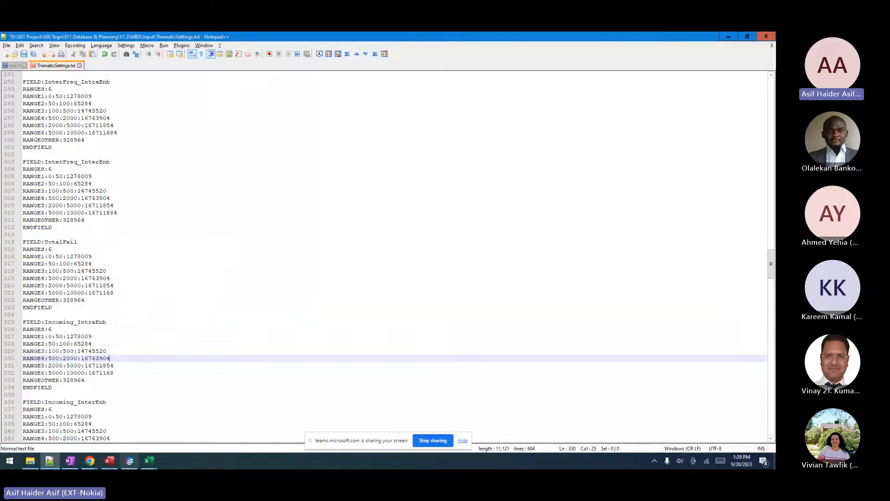
{"action": "mouse_move", "coordinate": [130, 460]}
{"action": "scroll", "coordinate": [58, 217], "scroll_direction": "up", "scroll_amount": 20}
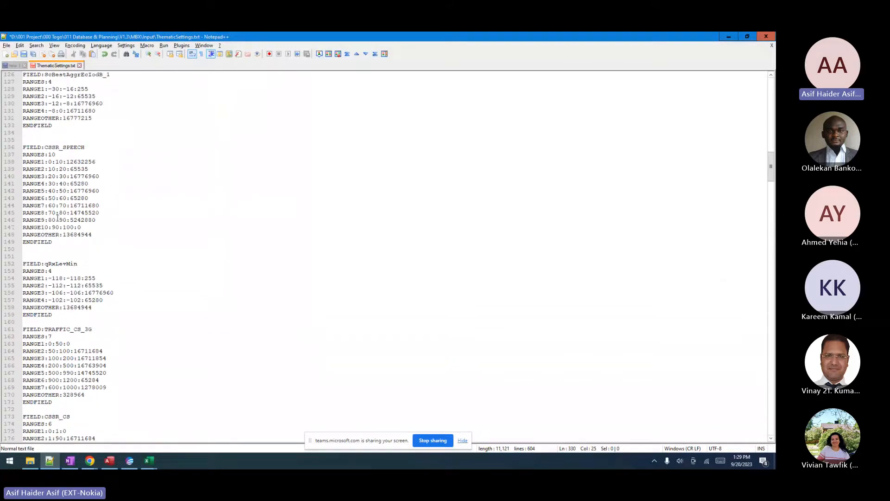
{"action": "scroll", "coordinate": [58, 217], "scroll_direction": "up", "scroll_amount": 20}
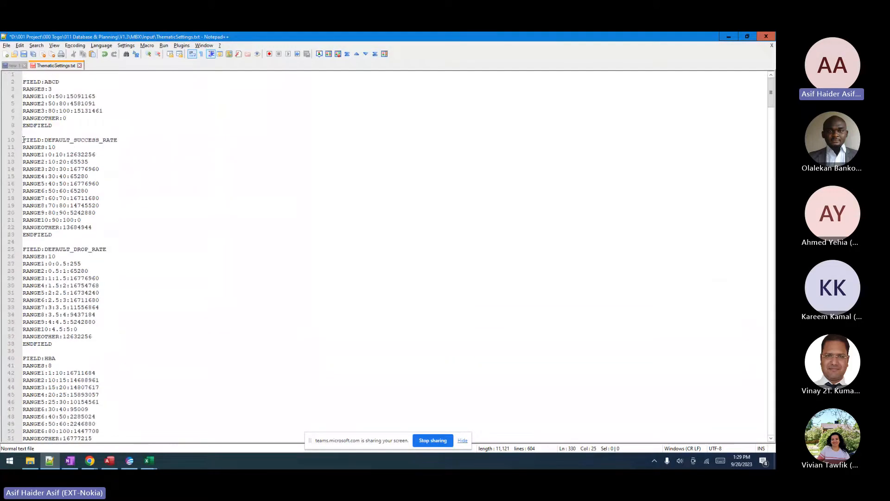
{"action": "left_click_drag", "start_coordinate": [23, 139], "coordinate": [90, 343]}
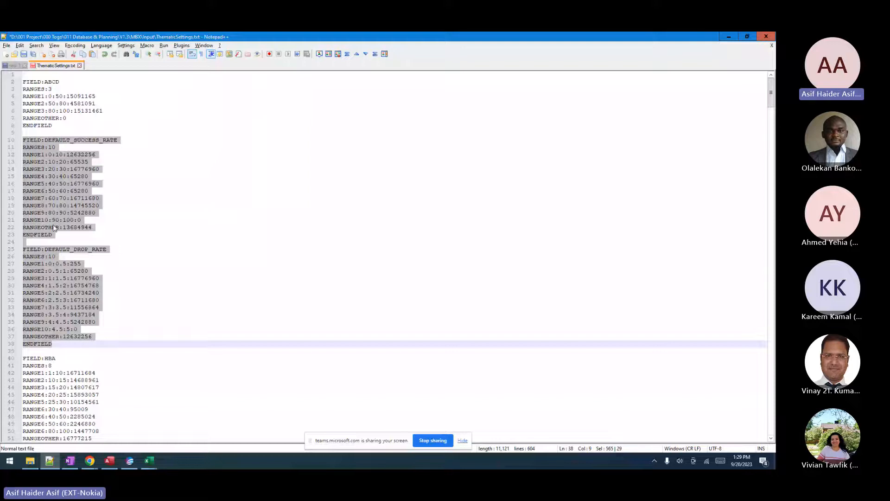
{"action": "left_click_drag", "start_coordinate": [58, 125], "coordinate": [13, 72]}
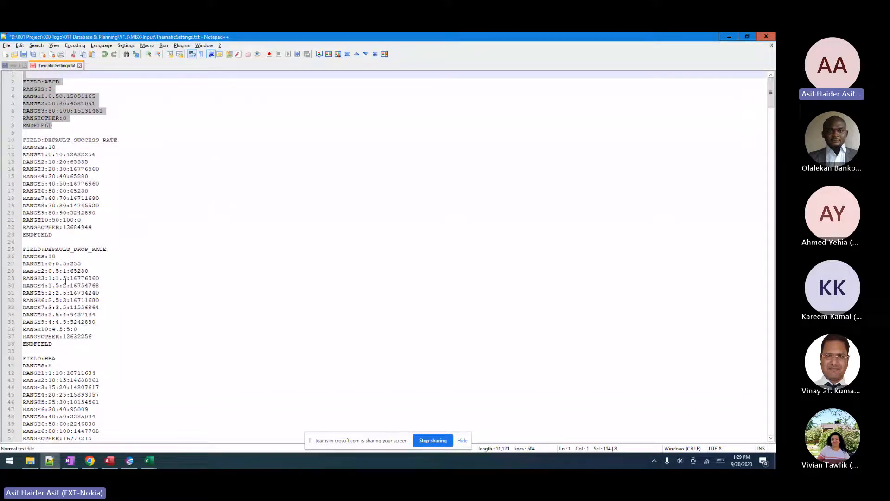
Close ThematicSettings.txt with its changes saved and switch to the KPI_2G.txt sheet in Excel.
{"action": "left_click", "coordinate": [79, 66]}
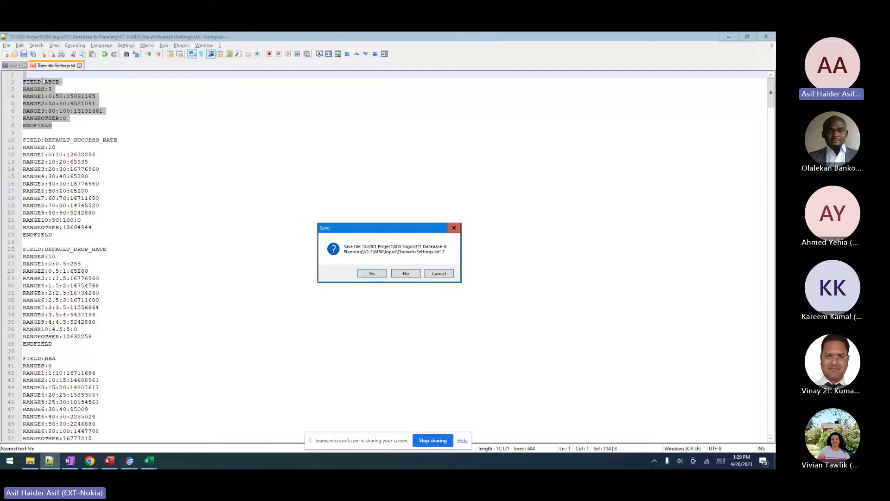
{"action": "left_click", "coordinate": [378, 273]}
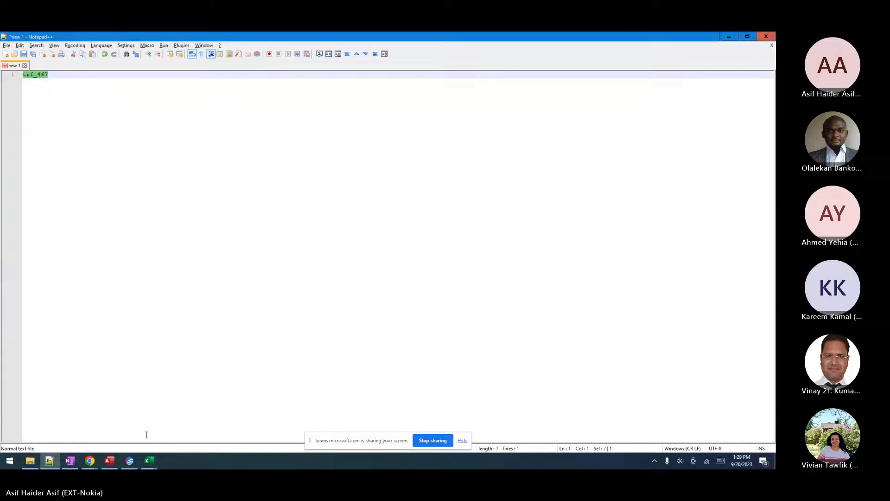
{"action": "left_click", "coordinate": [218, 418]}
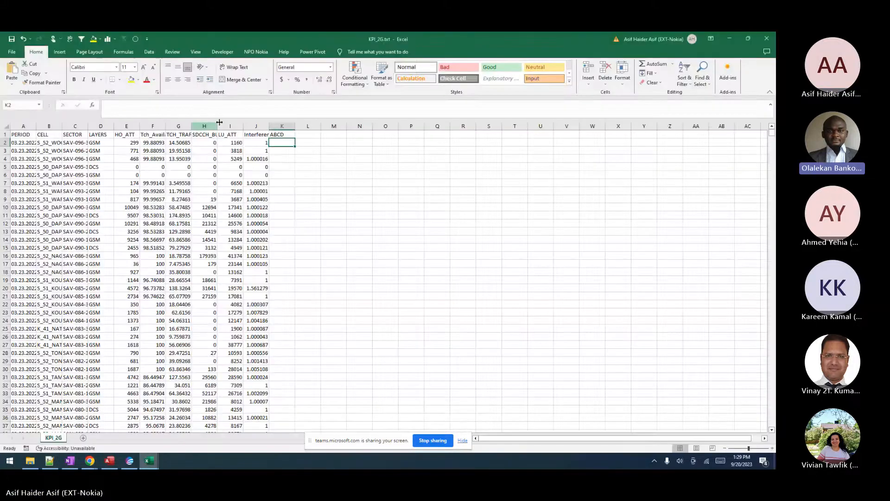
{"action": "left_click", "coordinate": [256, 126]}
{"action": "key", "text": "ctrl+c"}
{"action": "key", "text": "Right"}
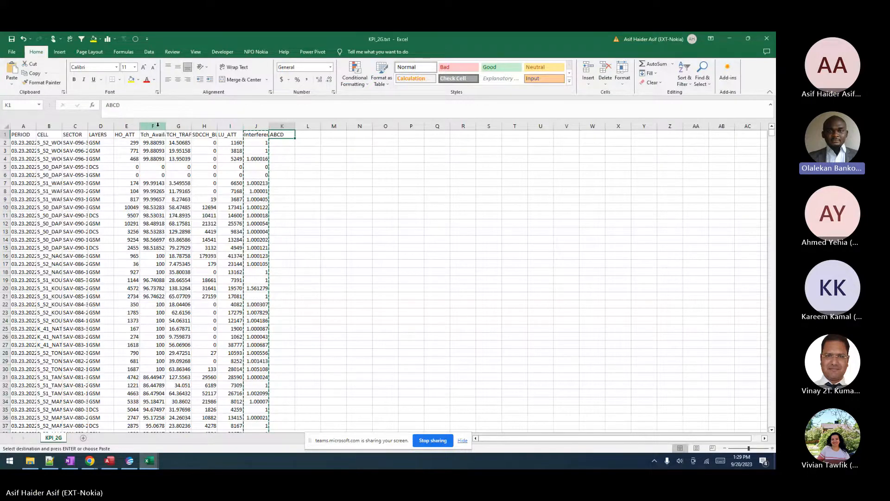
Copy the entire Tch_Availability column into column K.
{"action": "left_click", "coordinate": [157, 126]}
{"action": "key", "text": "ctrl+c"}
{"action": "left_click", "coordinate": [281, 127]}
{"action": "key", "text": "ctrl+v"}
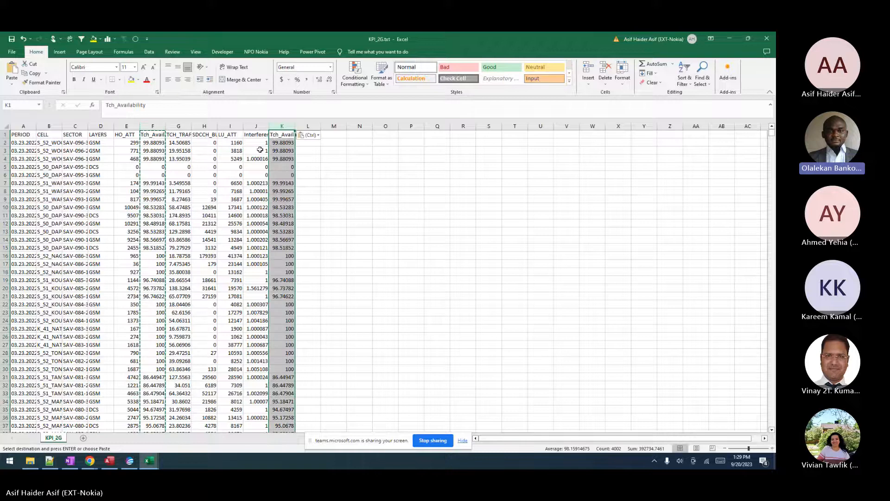
Change the header in K1 to ABCF and autofit the widths of columns E to K.
{"action": "left_click", "coordinate": [279, 136]}
{"action": "type", "text": "AB"}
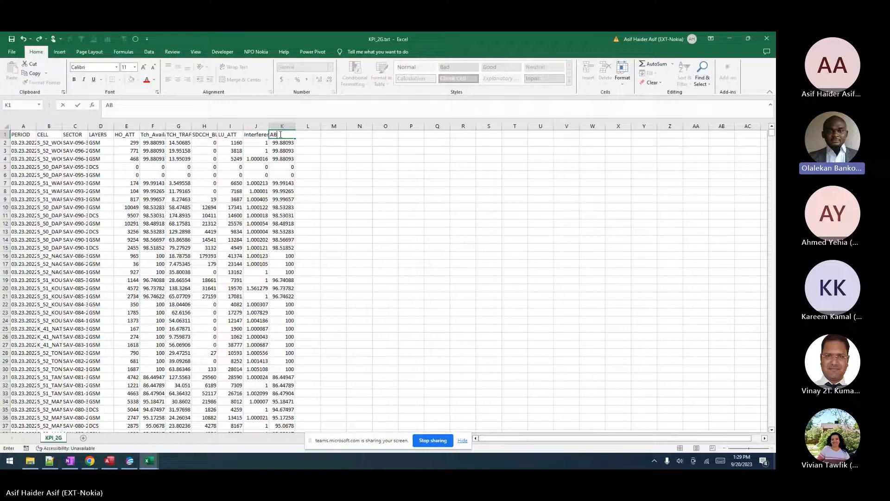
{"action": "key", "text": "Return"}
{"action": "left_click_drag", "start_coordinate": [282, 126], "coordinate": [140, 128]}
{"action": "double_click", "coordinate": [140, 126]}
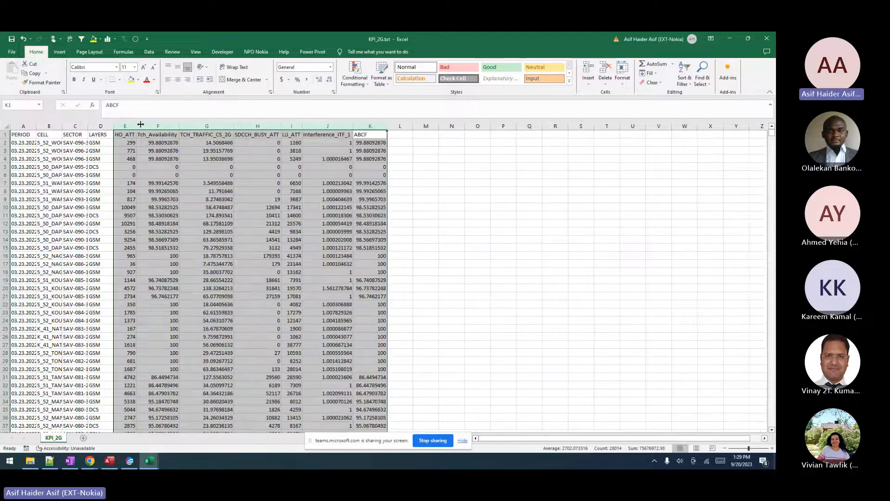
Switch to File Explorer, reopen ThematicSettings.txt from the Input folder in Notepad++, and highlight the DEFAULT_SUCCESS_RATE field name.
{"action": "left_click", "coordinate": [29, 461]}
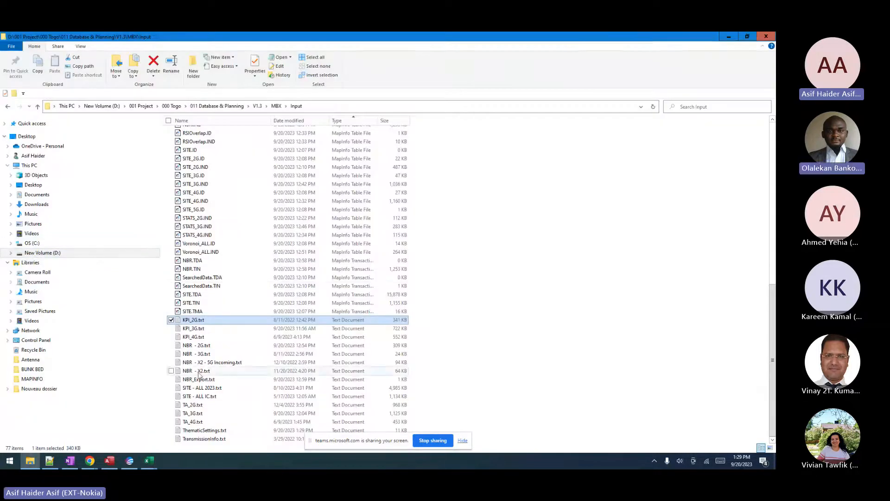
{"action": "right_click", "coordinate": [199, 430]}
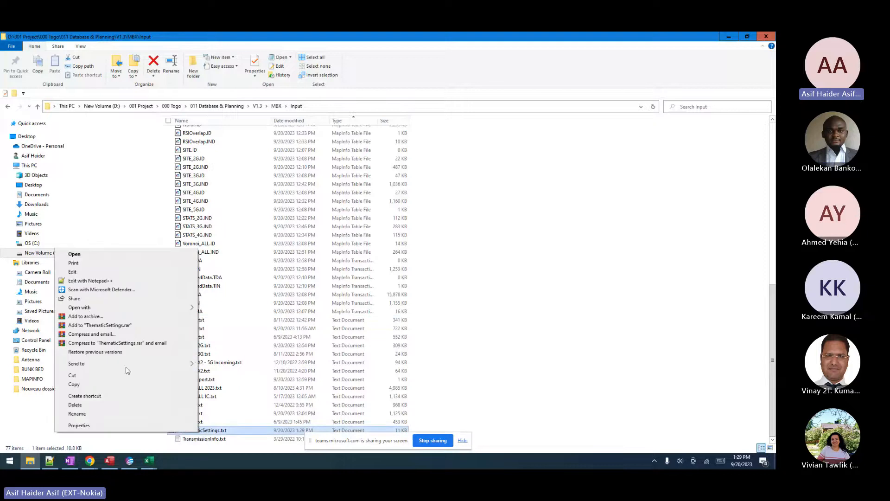
{"action": "left_click", "coordinate": [89, 281]}
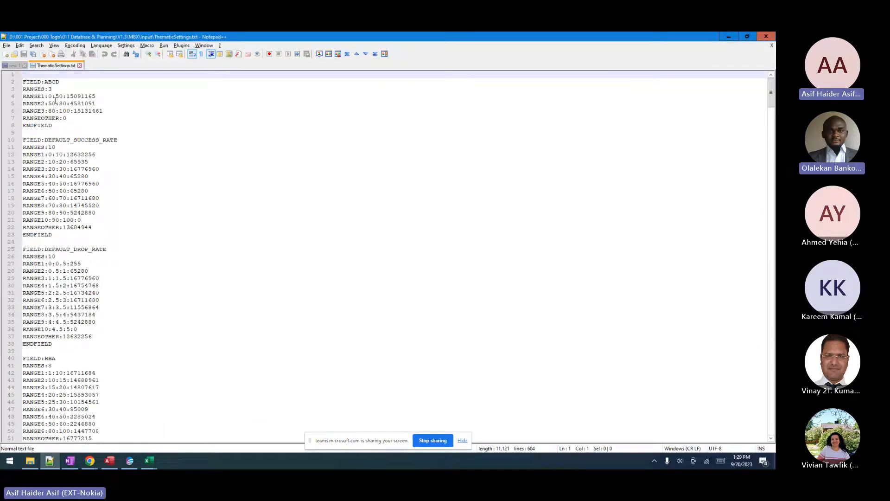
{"action": "double_click", "coordinate": [80, 139]}
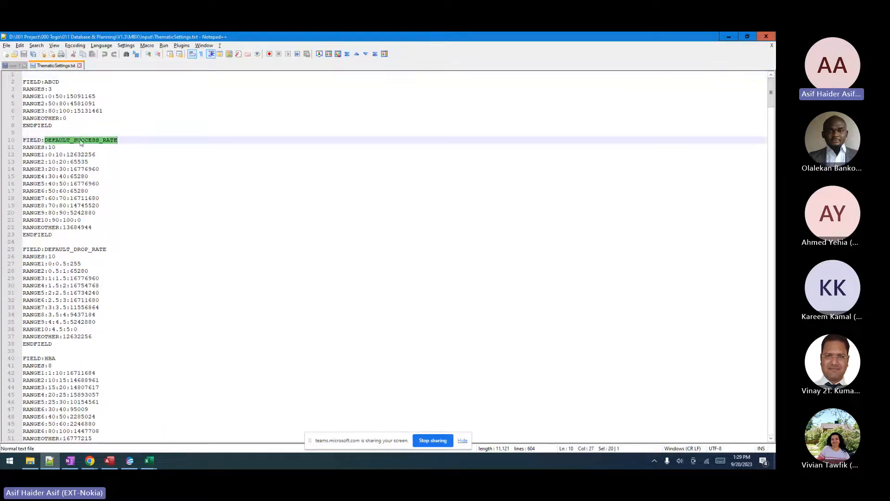
Highlight the DEFAULT_DROP_RATE field name, then compare the default Success and Drop thematics in MapInfo Pro's STATS_3G dialog, choosing Drop for CCH_FP_FRMS_W_DELAY.
{"action": "double_click", "coordinate": [75, 249]}
{"action": "left_click", "coordinate": [129, 460]}
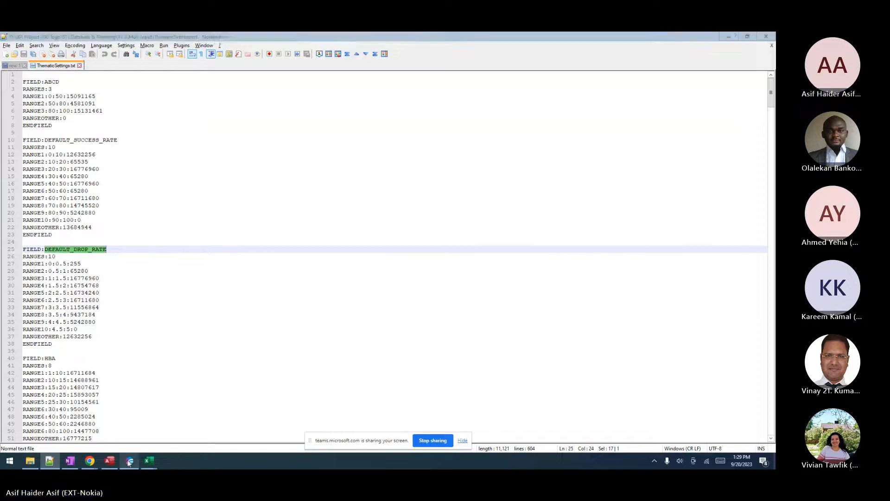
{"action": "left_click", "coordinate": [356, 258]}
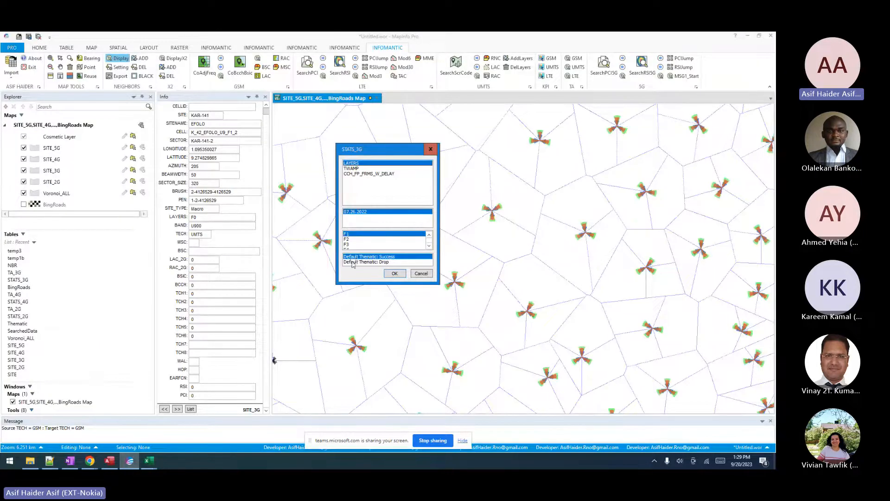
{"action": "left_click", "coordinate": [352, 262]}
{"action": "left_click", "coordinate": [358, 257]}
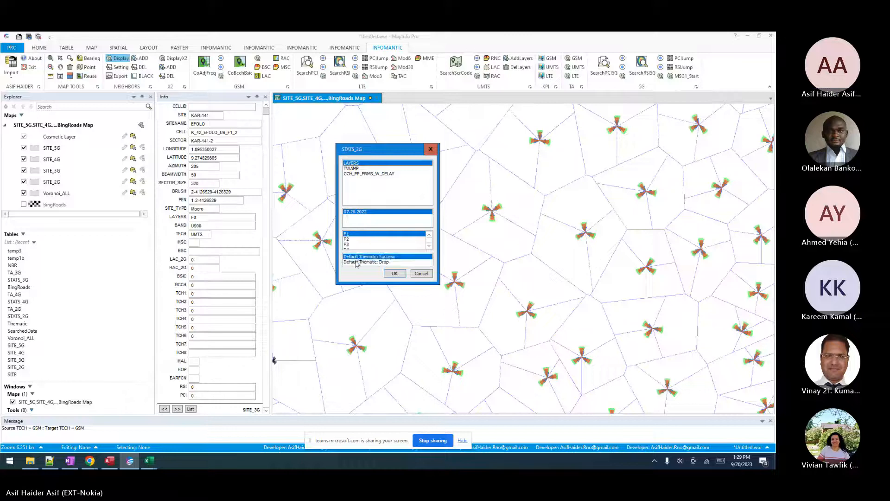
{"action": "left_click", "coordinate": [356, 262]}
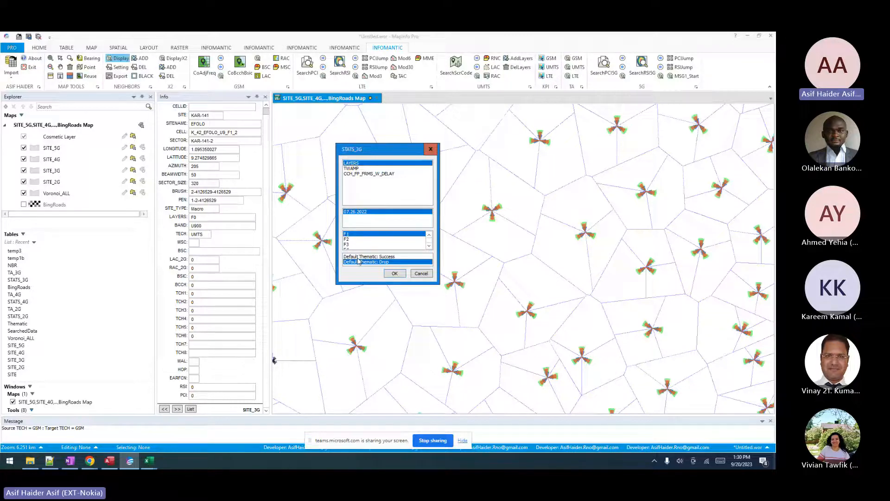
{"action": "left_click", "coordinate": [377, 175]}
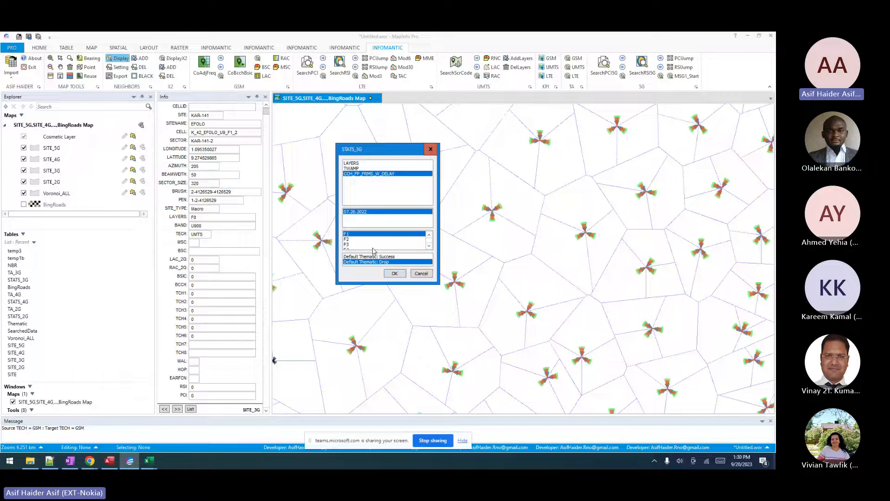
Switch to the KPI_2G.txt sheet in Excel, change the K1 header to ABCD, and save and close the file.
{"action": "left_click", "coordinate": [50, 462]}
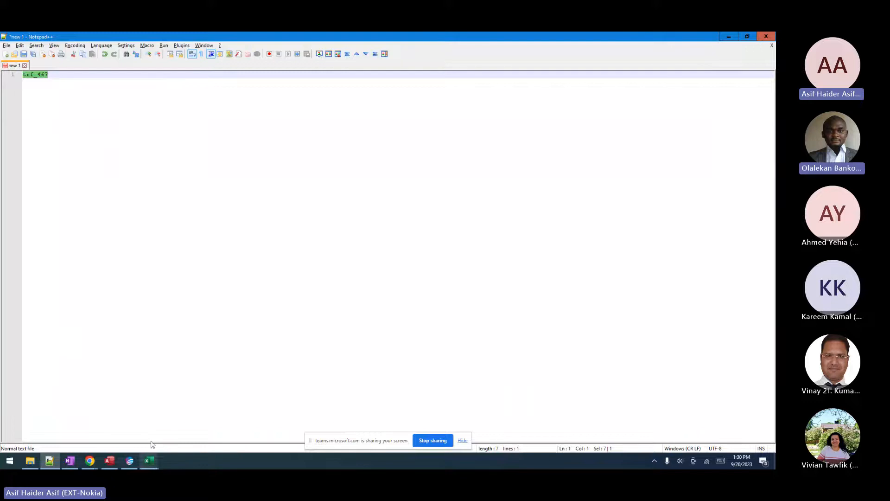
{"action": "left_click", "coordinate": [177, 399]}
{"action": "left_click", "coordinate": [149, 460]}
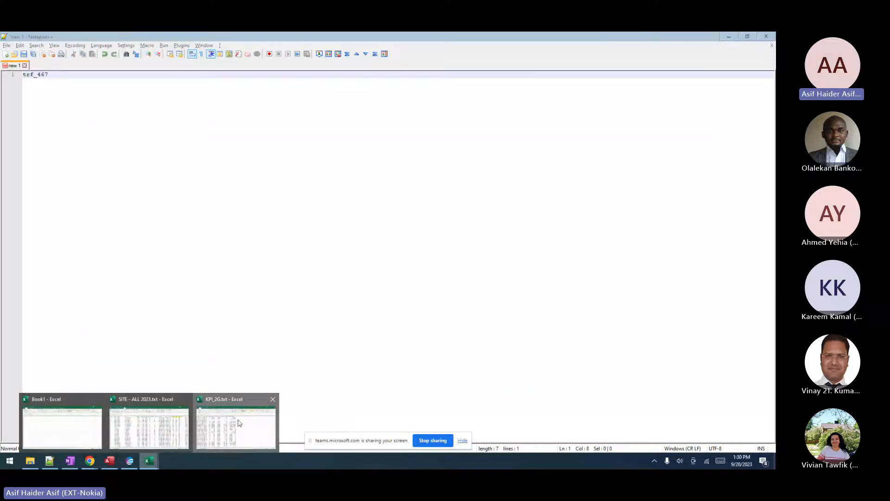
{"action": "left_click", "coordinate": [239, 422]}
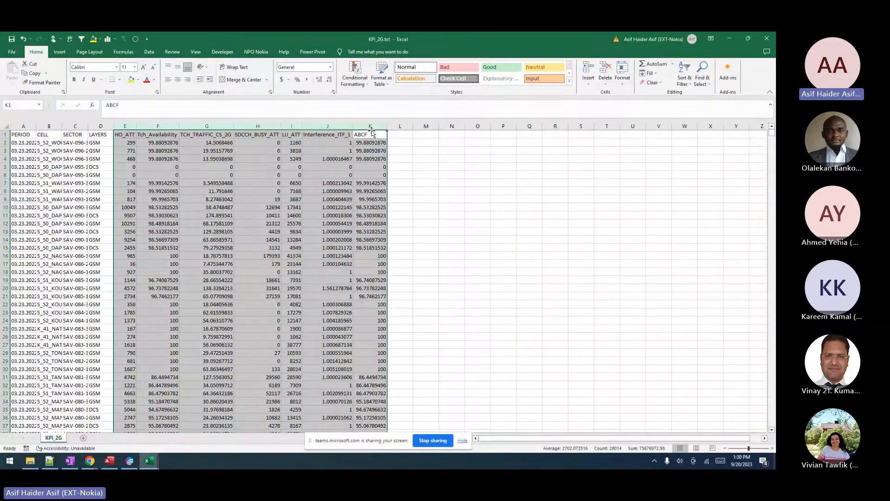
{"action": "left_click_drag", "start_coordinate": [371, 142], "coordinate": [371, 337]}
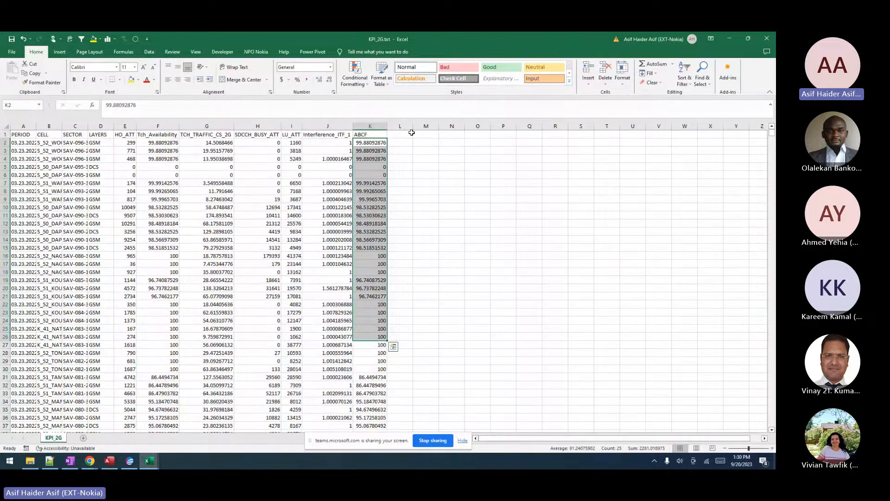
{"action": "left_click", "coordinate": [378, 134]}
{"action": "type", "text": "ABCD"}
{"action": "key", "text": "Return"}
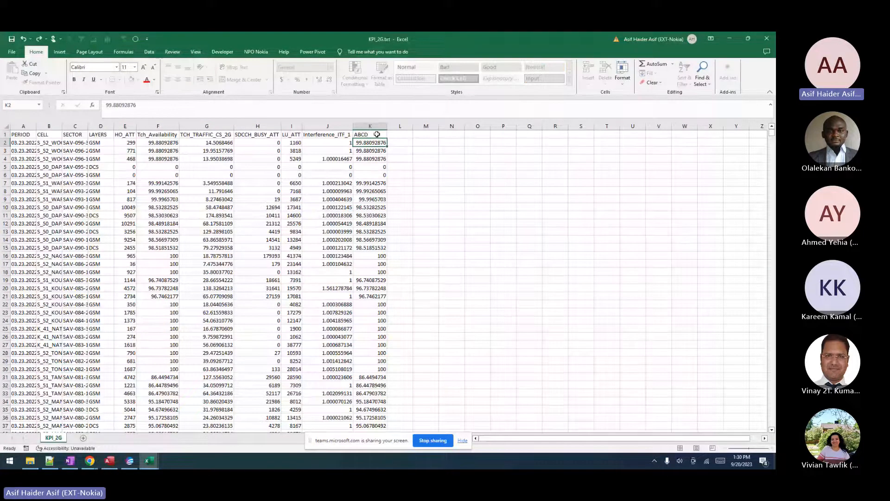
{"action": "left_click", "coordinate": [767, 38]}
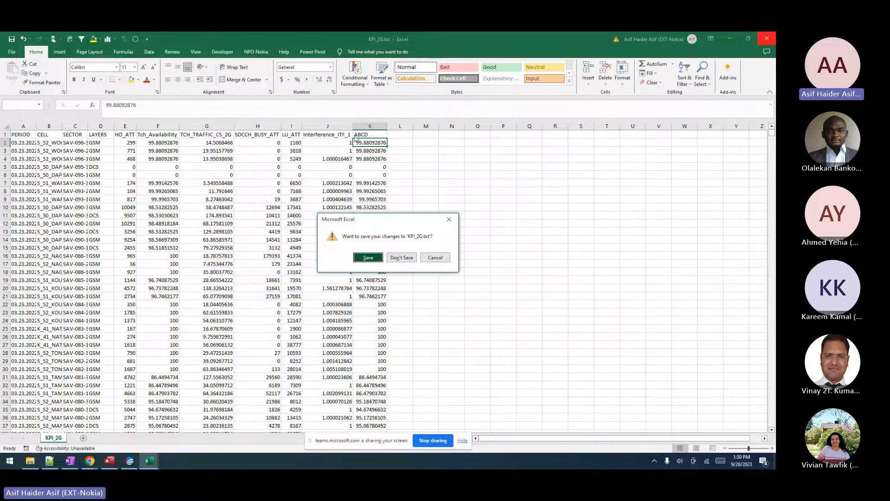
{"action": "key", "text": "n"}
Switch to MapInfo Pro, import KPI_2G.txt as the 2G KPI data, and plot ABCD for GSM on 03.23.2022 with Default Thematic: Success.
{"action": "left_click", "coordinate": [129, 461]}
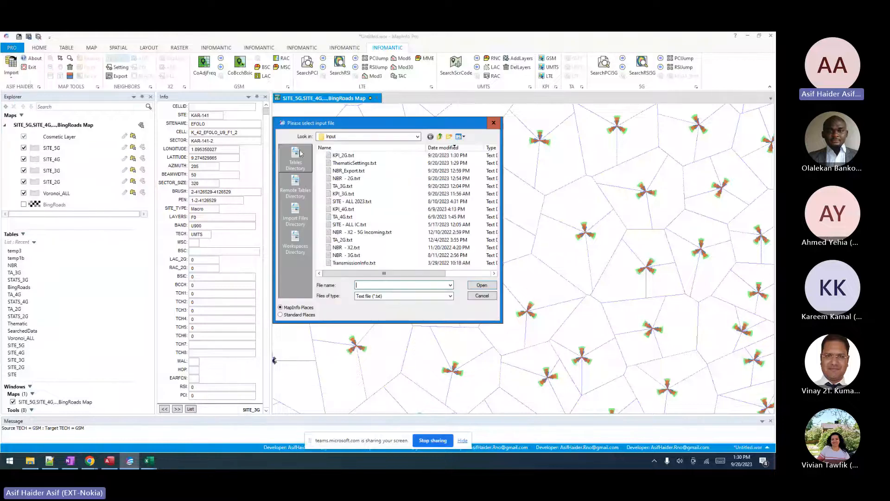
{"action": "double_click", "coordinate": [335, 156]}
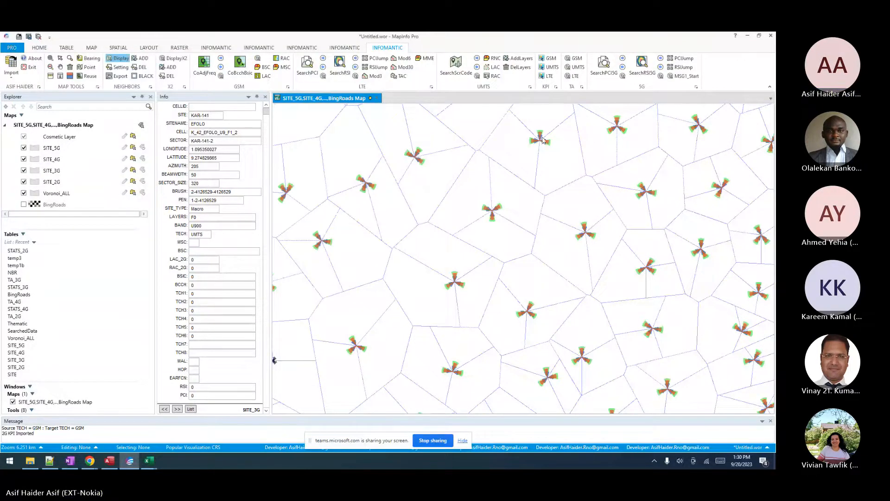
{"action": "left_click", "coordinate": [551, 60]}
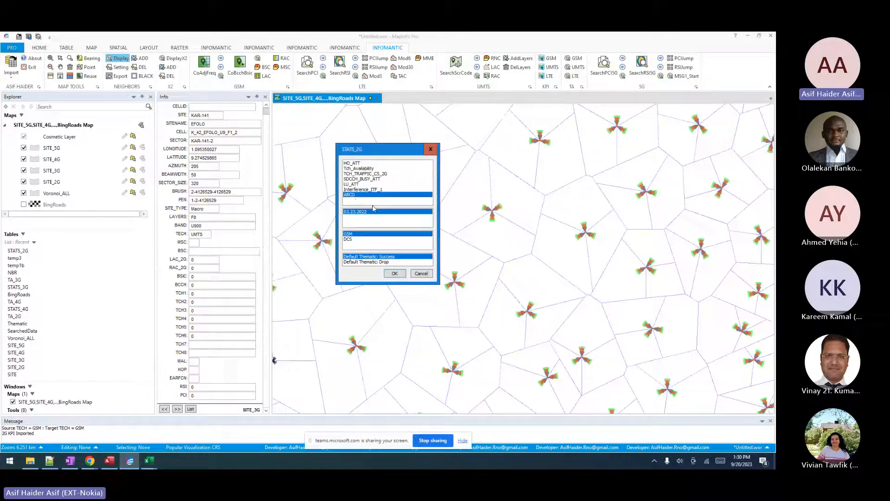
{"action": "left_click", "coordinate": [395, 273]}
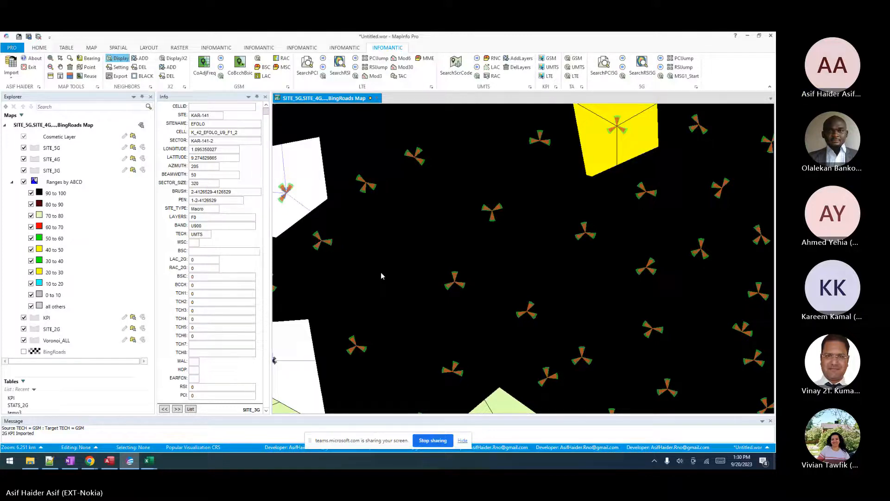
Clear the ABCD thematic from the map and import ThematicSettings.txt as the Thematic input.
{"action": "left_click", "coordinate": [70, 70]}
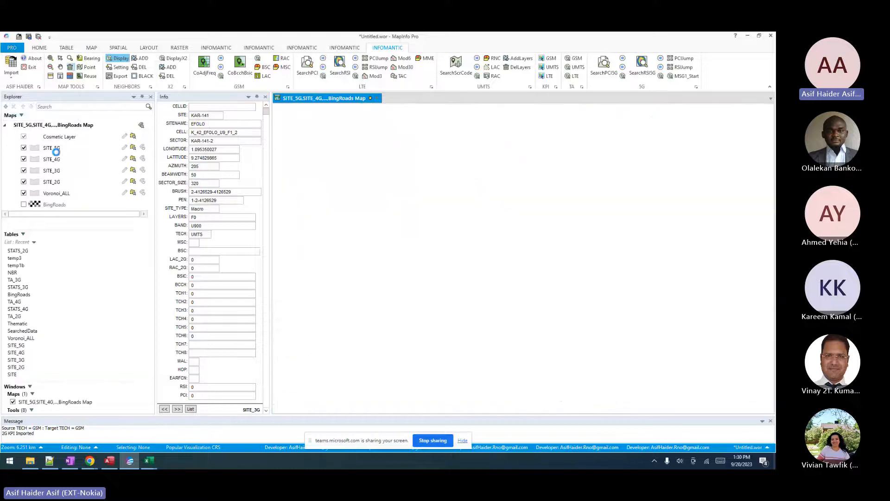
{"action": "left_click", "coordinate": [30, 461]}
{"action": "left_click", "coordinate": [30, 461]}
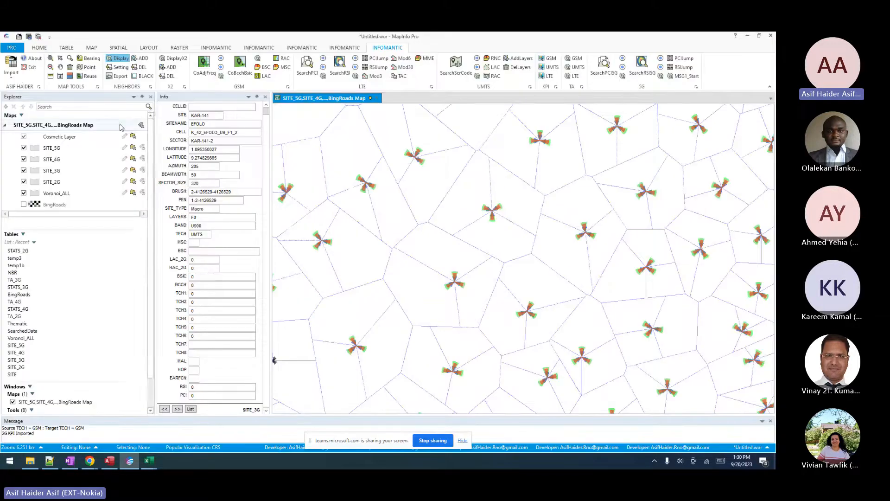
{"action": "left_click", "coordinate": [11, 72]}
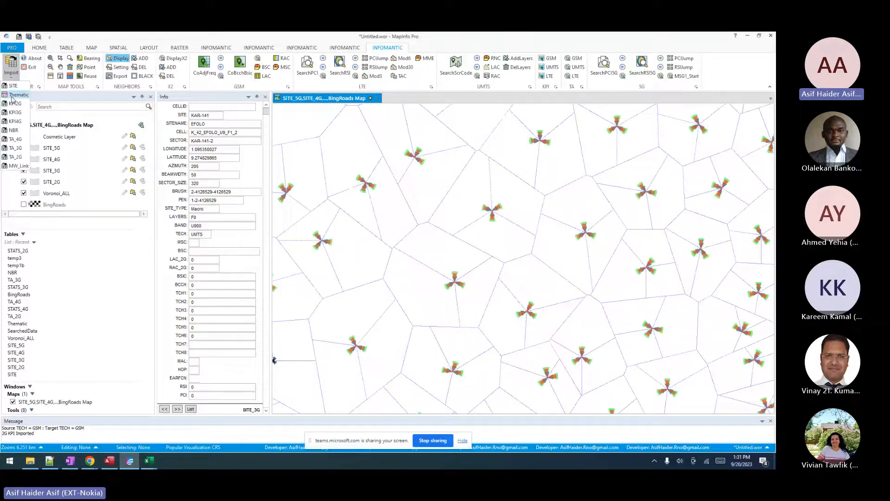
{"action": "left_click", "coordinate": [14, 95]}
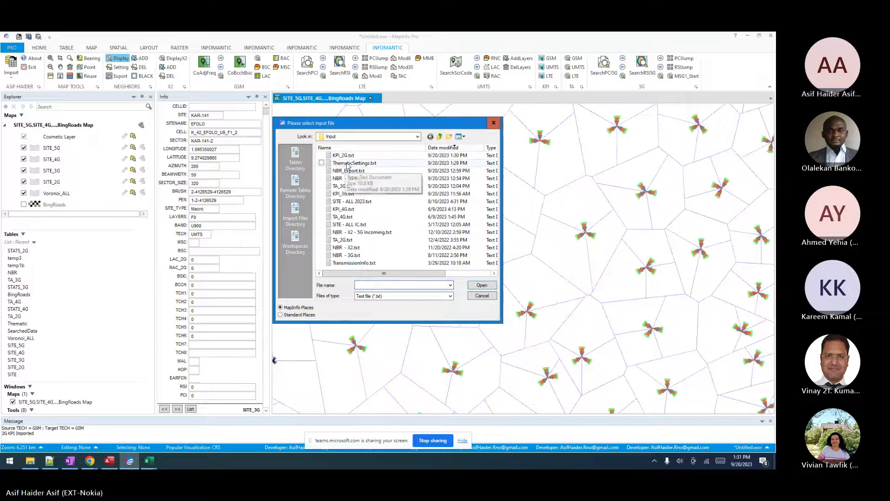
{"action": "left_click", "coordinate": [347, 164]}
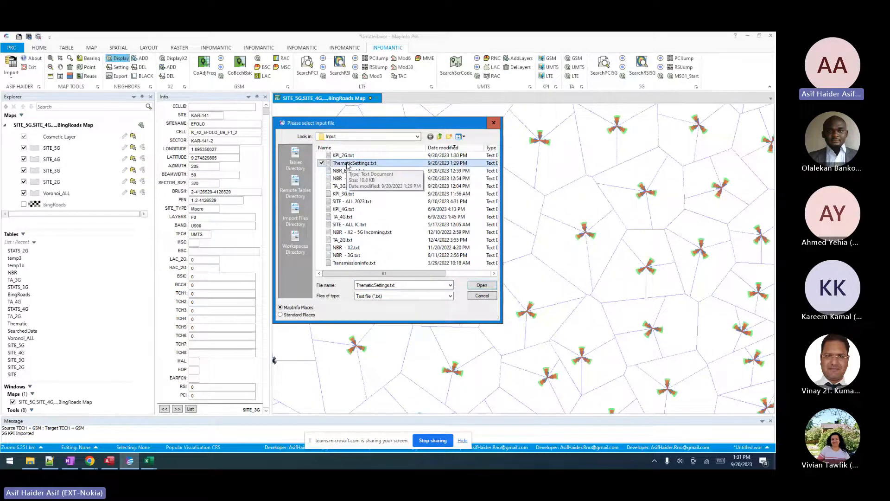
{"action": "double_click", "coordinate": [348, 163]}
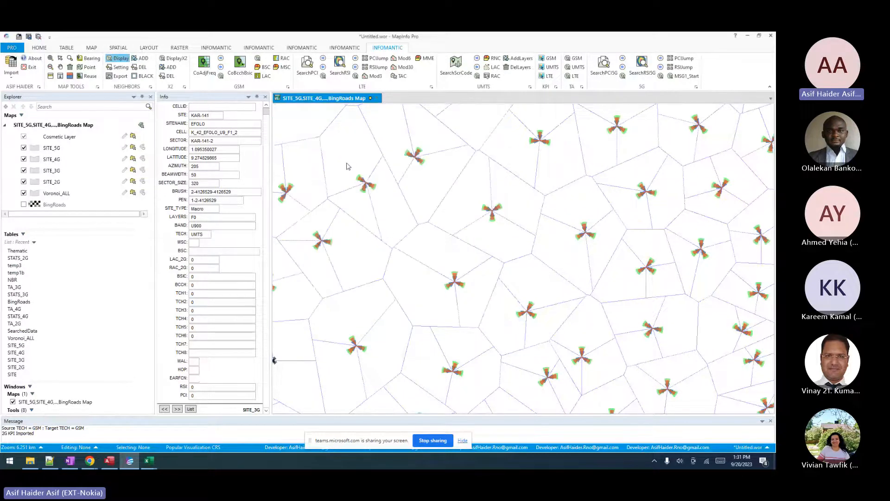
Plot the 2G KPI ABCD for GSM on 03.23.2022 using the imported custom ranges, then clear it from the map.
{"action": "left_click", "coordinate": [548, 58]}
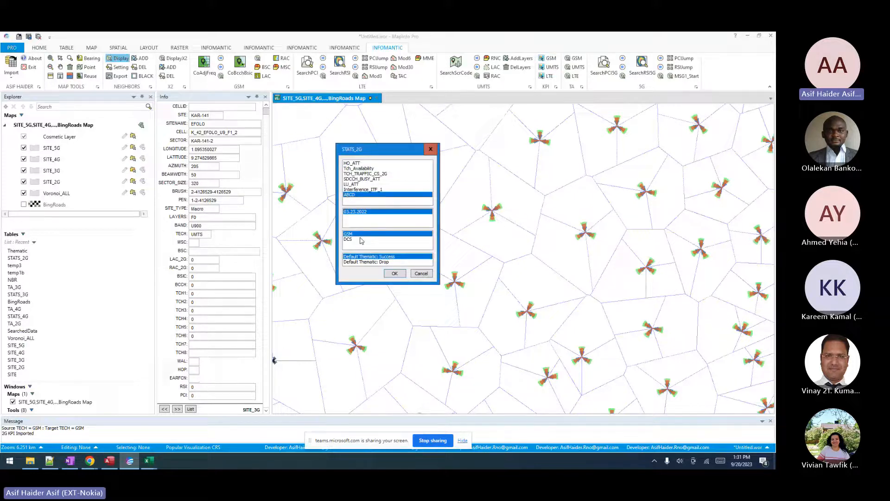
{"action": "left_click", "coordinate": [395, 273]}
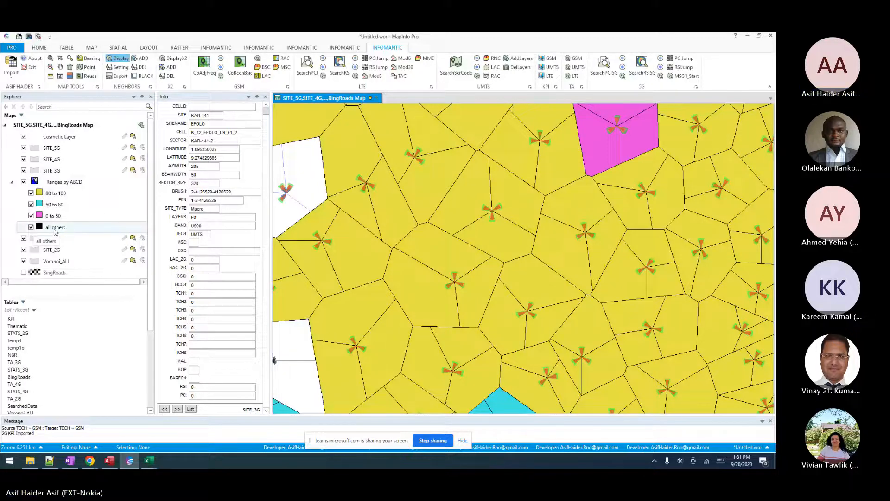
{"action": "left_click", "coordinate": [70, 67]}
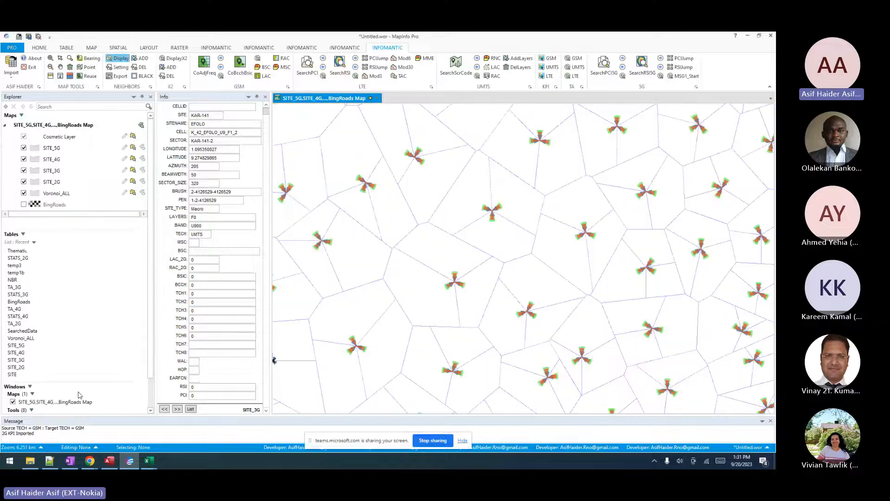
Review the text input files in the Input folder in File Explorer and return to MapInfo Pro.
{"action": "mouse_move", "coordinate": [30, 461]}
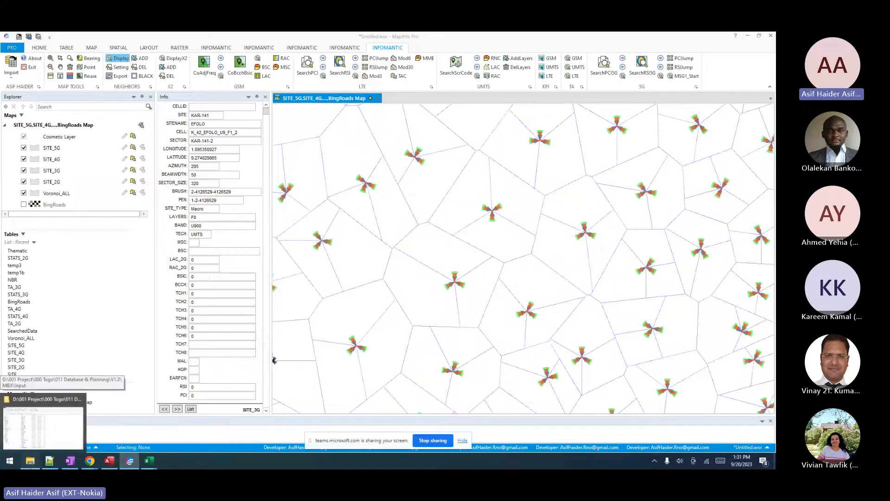
{"action": "left_click", "coordinate": [43, 428]}
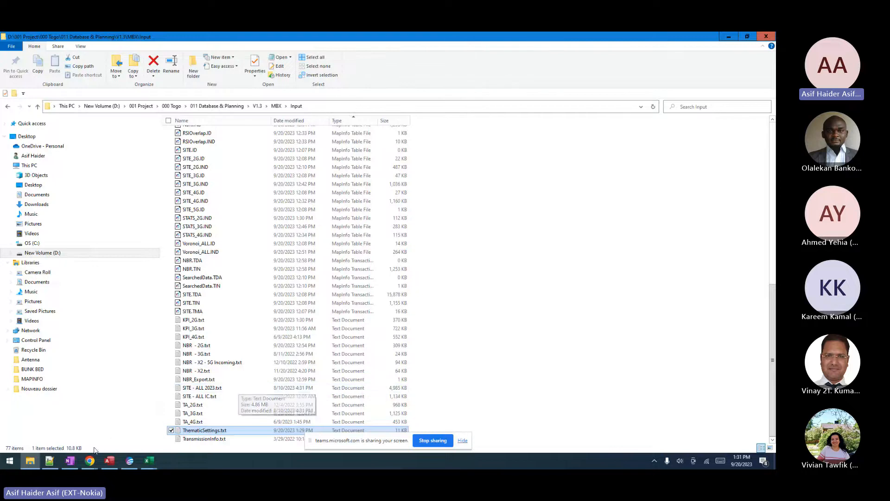
{"action": "left_click", "coordinate": [130, 460]}
Import TransmissionInfo.txt as the MW_Link input, dismiss the message, and reset the map.
{"action": "left_click", "coordinate": [11, 64]}
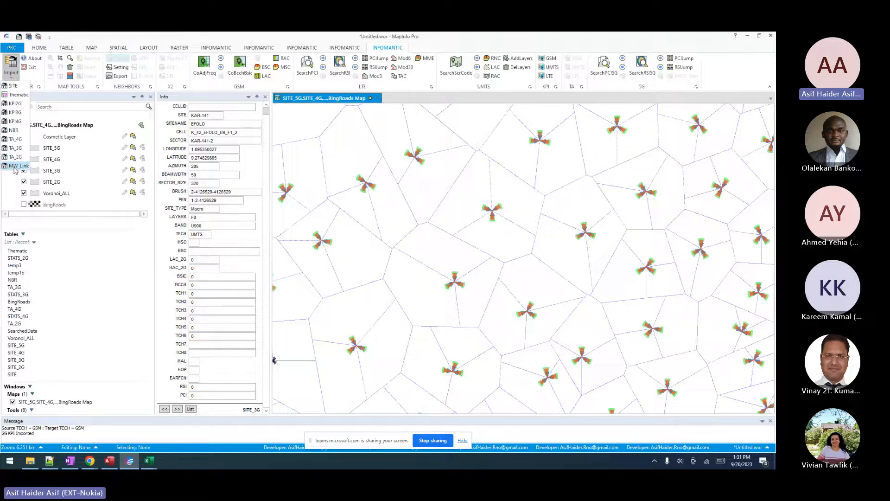
{"action": "left_click", "coordinate": [15, 170]}
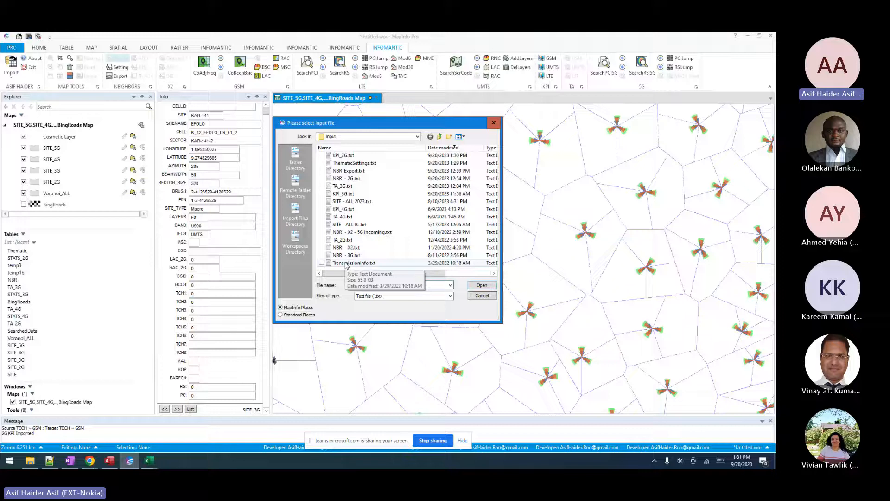
{"action": "scroll", "coordinate": [347, 265], "scroll_direction": "down", "scroll_amount": 2}
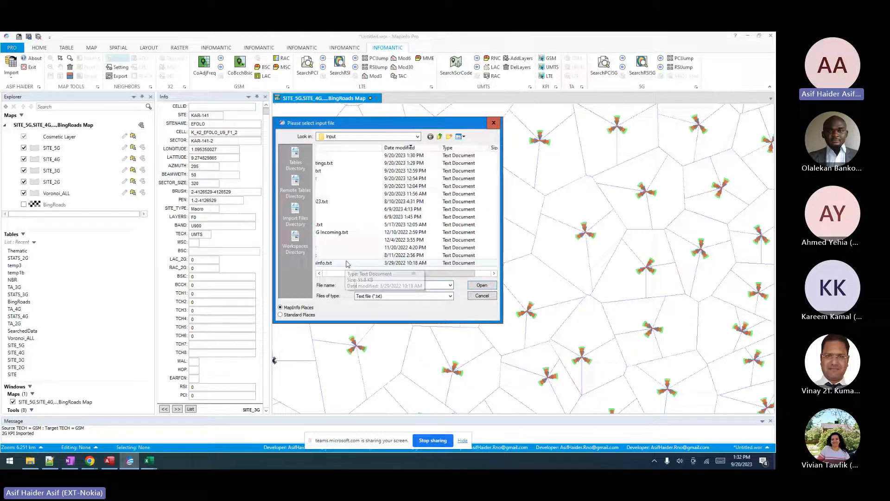
{"action": "scroll", "coordinate": [364, 257], "scroll_direction": "up", "scroll_amount": 2}
{"action": "left_click", "coordinate": [345, 265]}
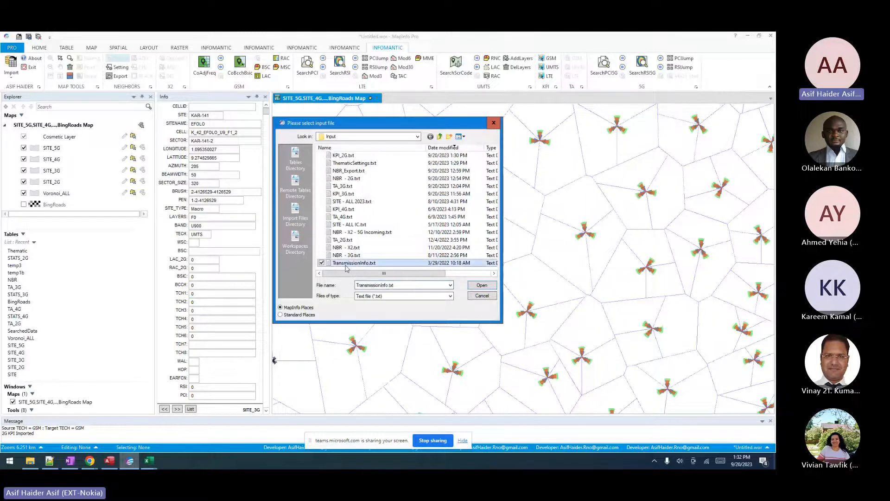
{"action": "left_click", "coordinate": [491, 287]}
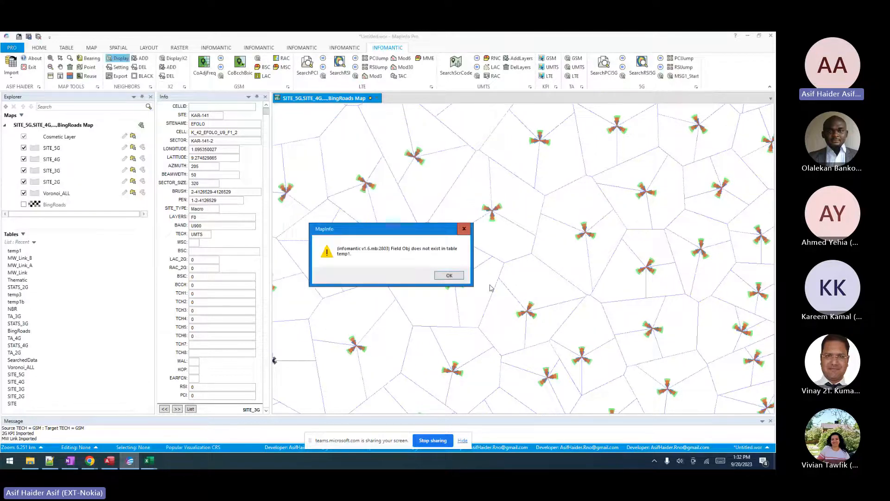
{"action": "left_click", "coordinate": [447, 275]}
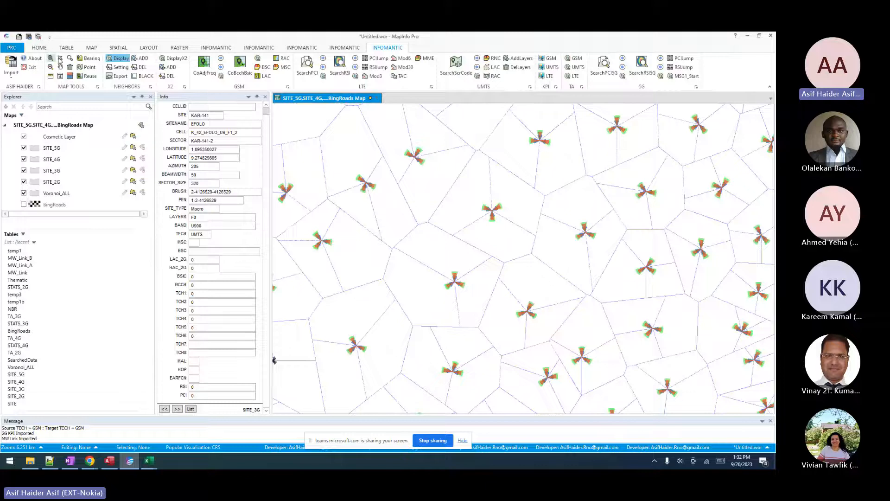
{"action": "left_click", "coordinate": [70, 67]}
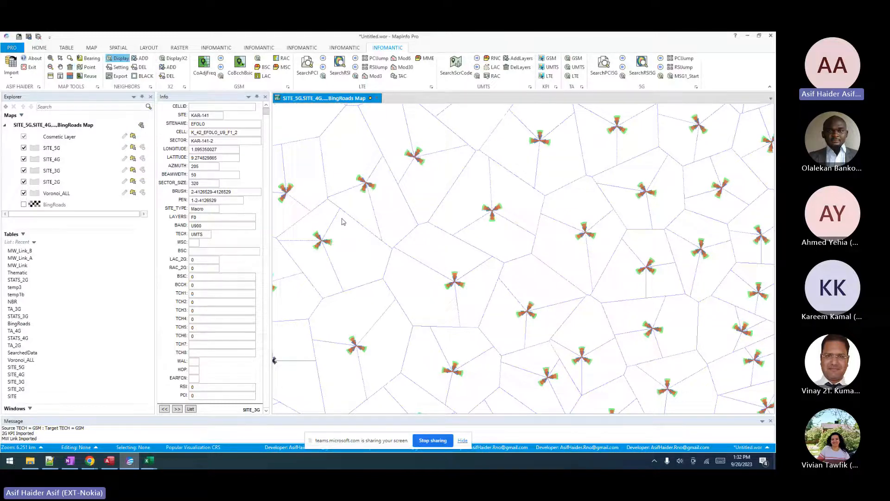
Switch to File Explorer and relaunch the Infomantic tool from the MBX folder under V1.3.
{"action": "key", "text": "alt+Tab"}
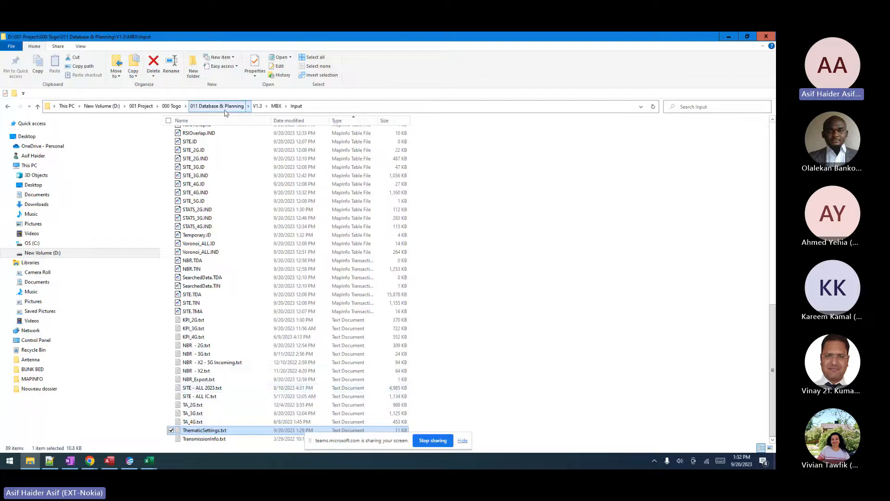
{"action": "left_click", "coordinate": [257, 106]}
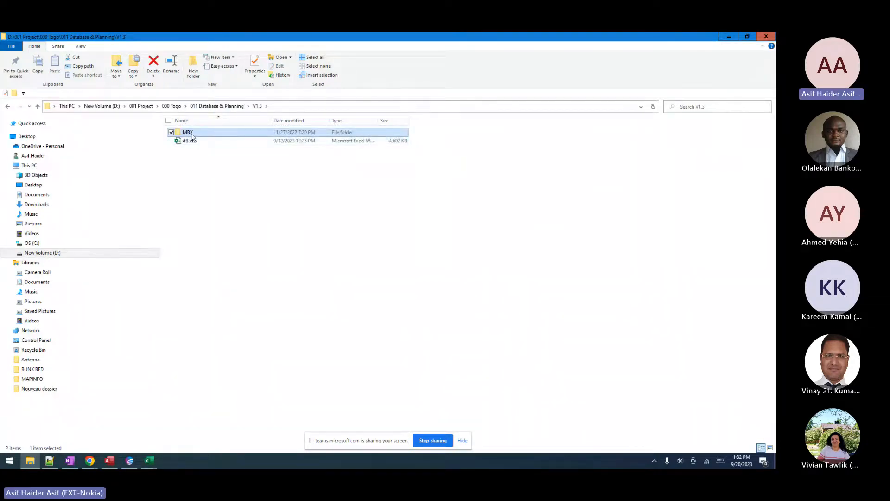
{"action": "double_click", "coordinate": [192, 135]}
{"action": "double_click", "coordinate": [192, 133]}
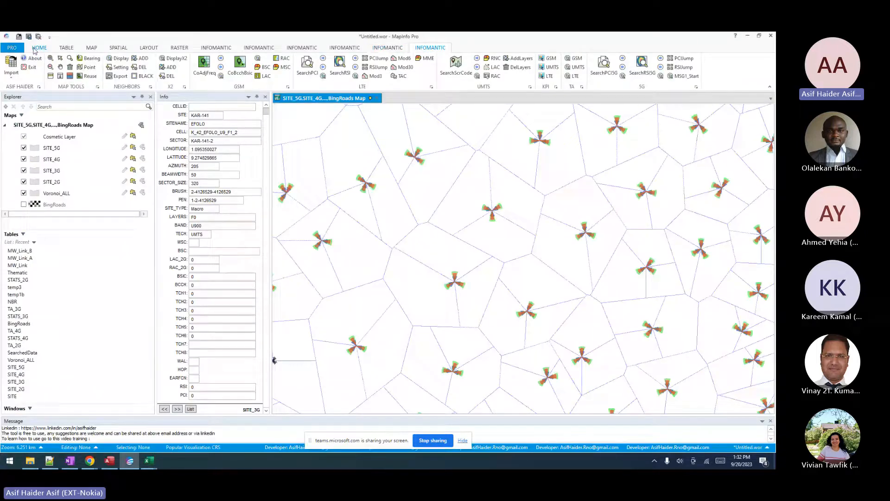
Try to add the MW_Link table to the site map and dismiss the message.
{"action": "left_click", "coordinate": [21, 253]}
{"action": "left_click", "coordinate": [21, 265]}
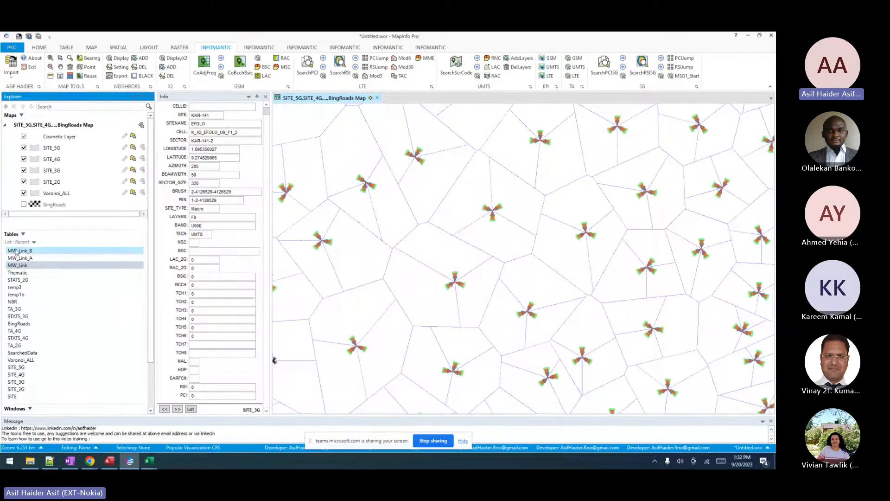
{"action": "left_click", "coordinate": [17, 251], "text": "shift"}
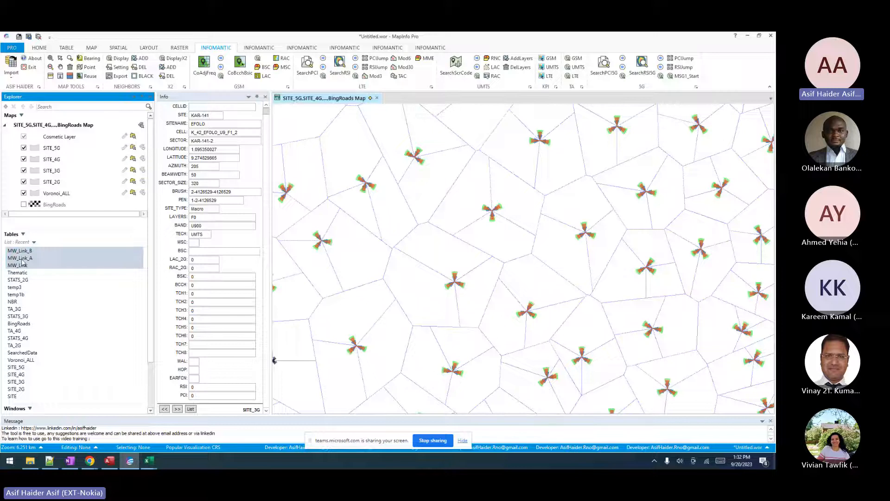
{"action": "left_click", "coordinate": [30, 254]}
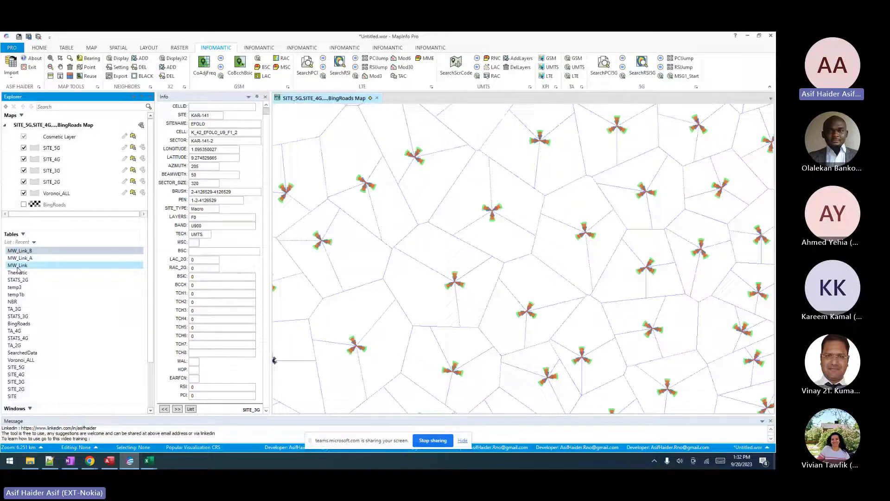
{"action": "left_click_drag", "start_coordinate": [19, 266], "coordinate": [393, 280]}
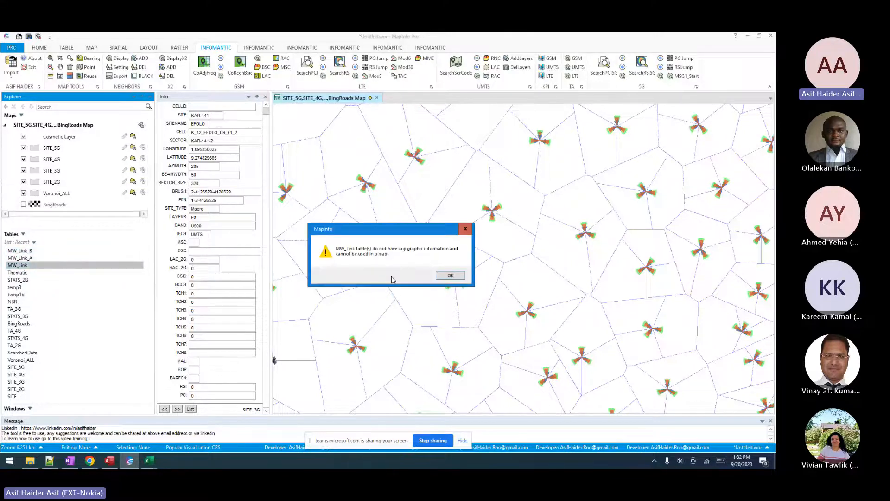
{"action": "key", "text": "Return"}
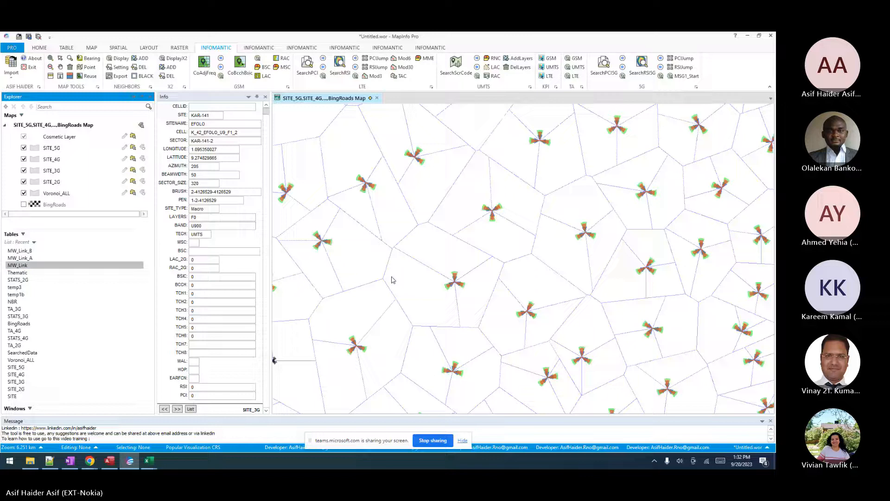
Close the MW_Link, MW_Link_A and MW_Link_B tables and import TransmissionInfo.txt again as the MW_Link input.
{"action": "right_click", "coordinate": [10, 254]}
{"action": "left_click", "coordinate": [32, 356]}
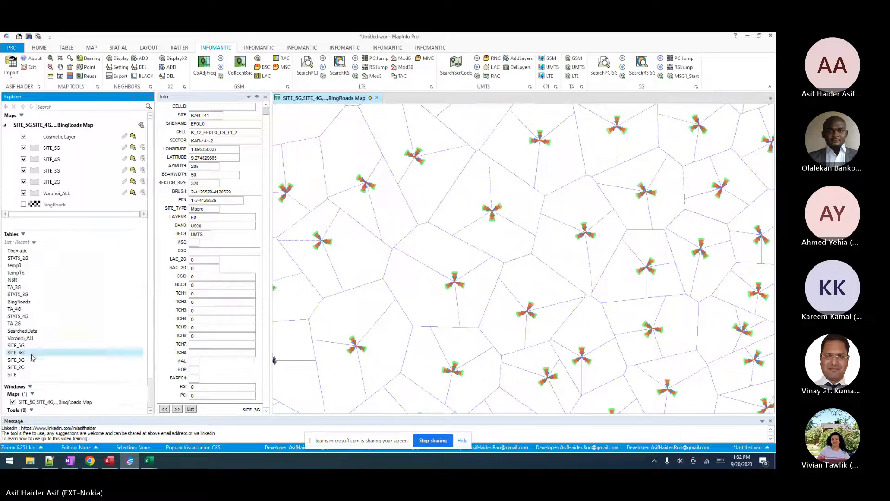
{"action": "left_click", "coordinate": [17, 79]}
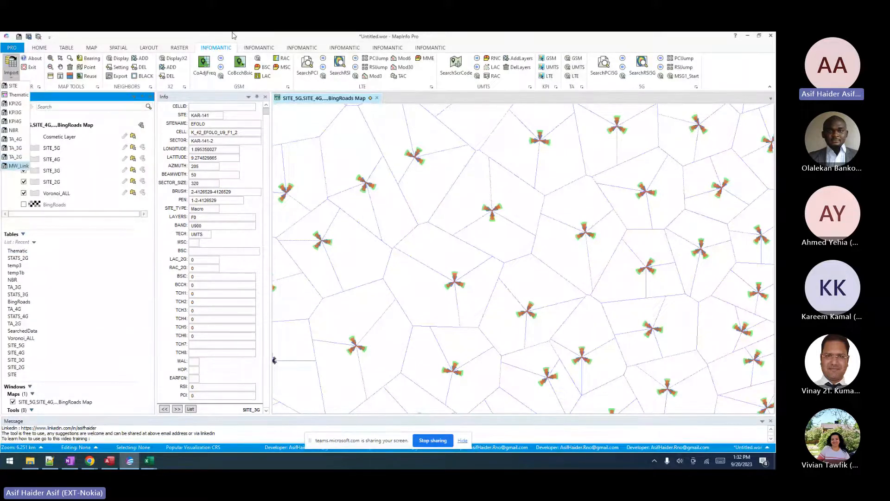
{"action": "left_click", "coordinate": [437, 50]}
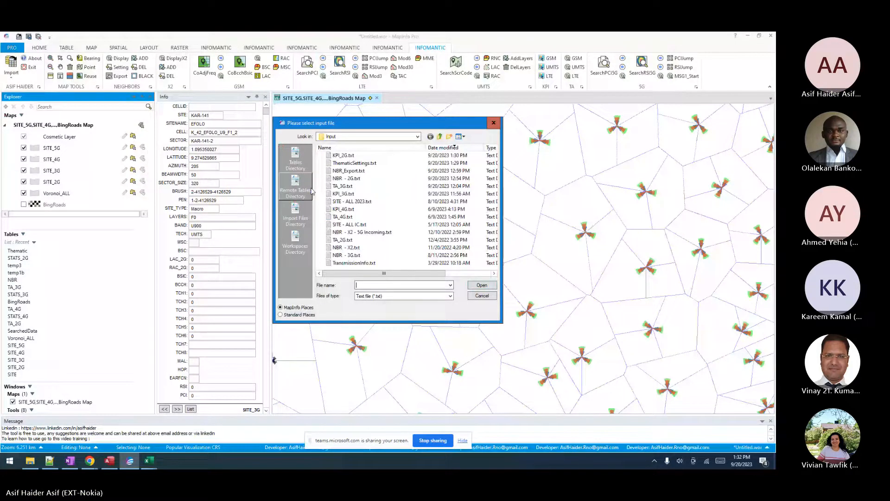
{"action": "double_click", "coordinate": [351, 263]}
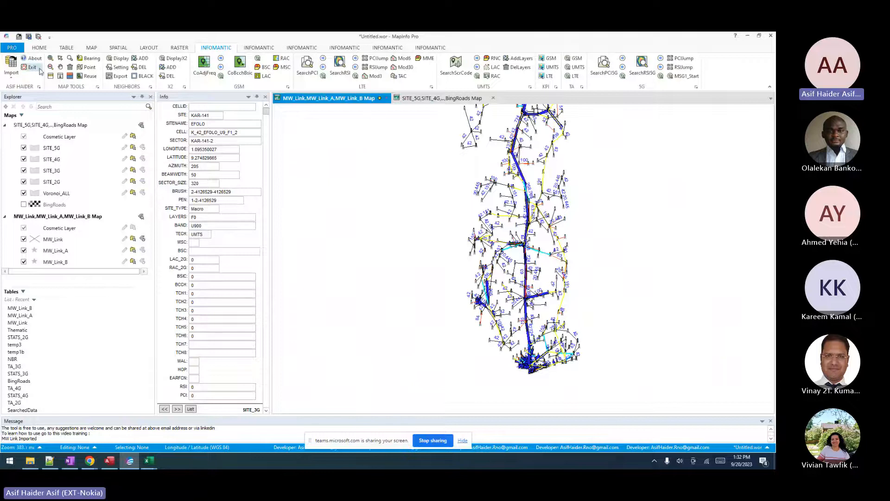
Examine the imported microwave links and their labels around the dense southern cluster of the MW_Link map.
{"action": "left_click_drag", "start_coordinate": [597, 185], "coordinate": [583, 224]}
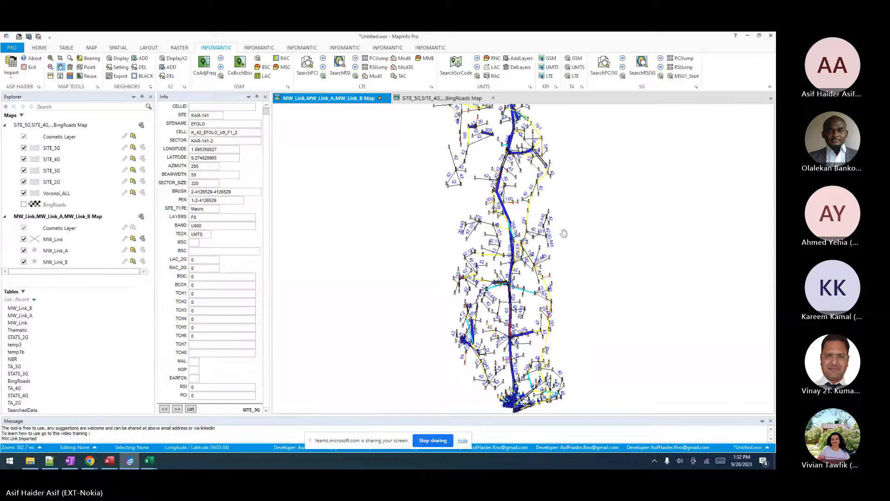
{"action": "left_click", "coordinate": [50, 58]}
{"action": "left_click", "coordinate": [510, 398]}
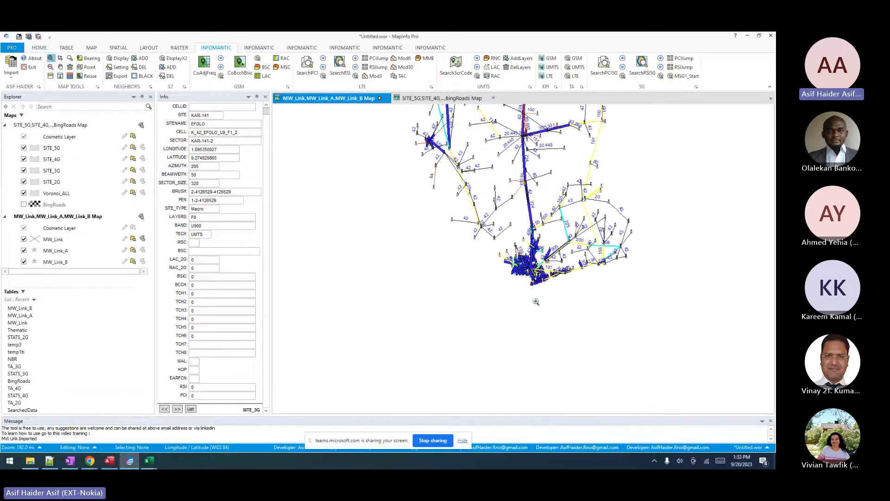
{"action": "left_click", "coordinate": [526, 261]}
{"action": "left_click", "coordinate": [542, 260]}
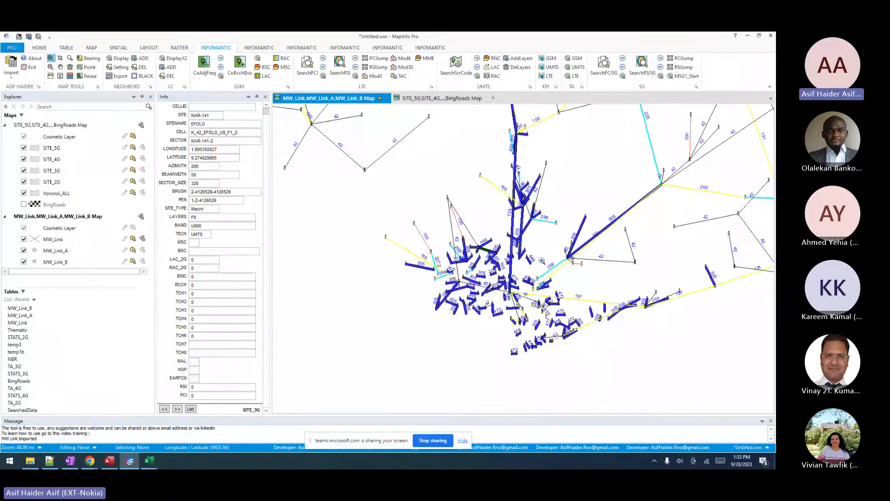
{"action": "key", "text": "Up"}
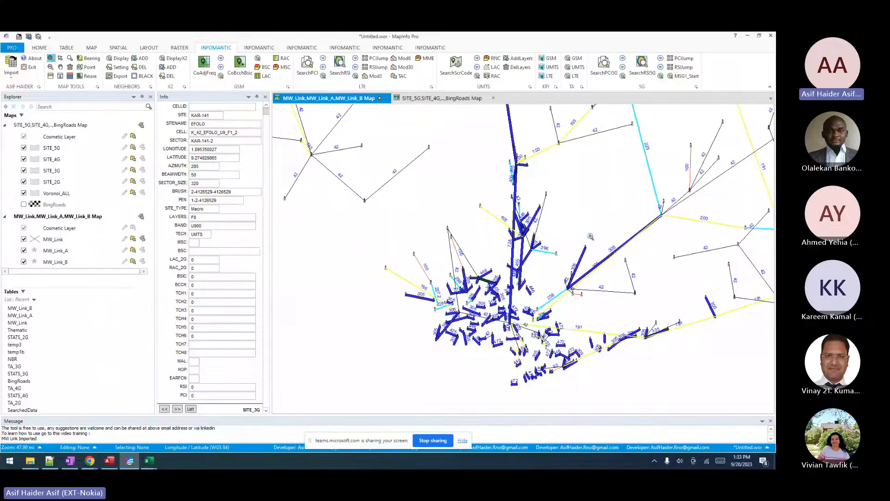
Add the MW_Link table as a layer on the site map with the BingRoads layer.
{"action": "left_click", "coordinate": [428, 99]}
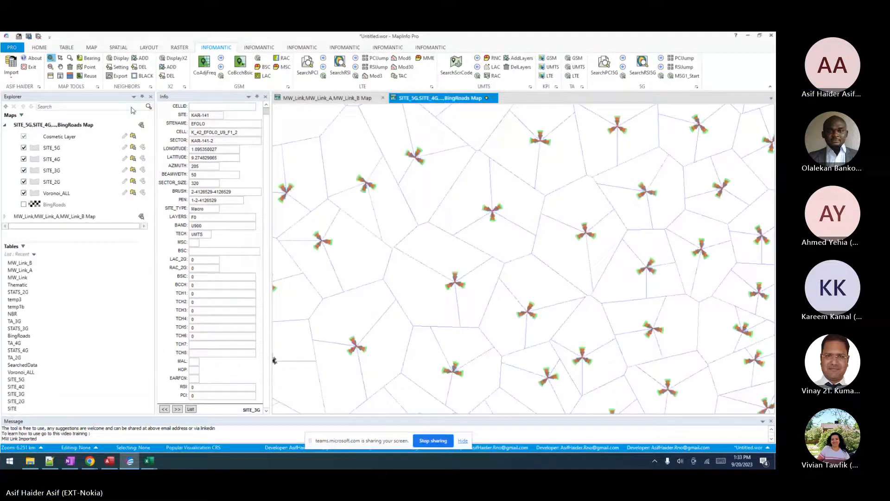
{"action": "left_click", "coordinate": [50, 67]}
{"action": "left_click", "coordinate": [516, 264]}
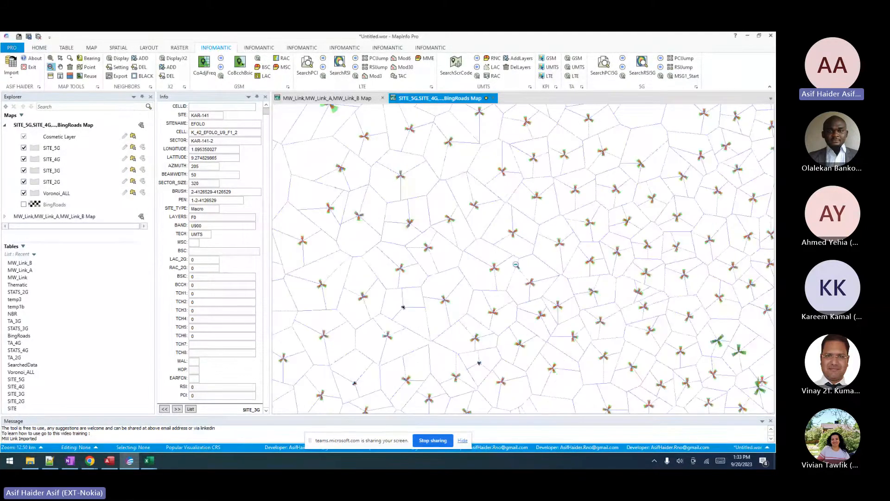
{"action": "left_click", "coordinate": [515, 265]}
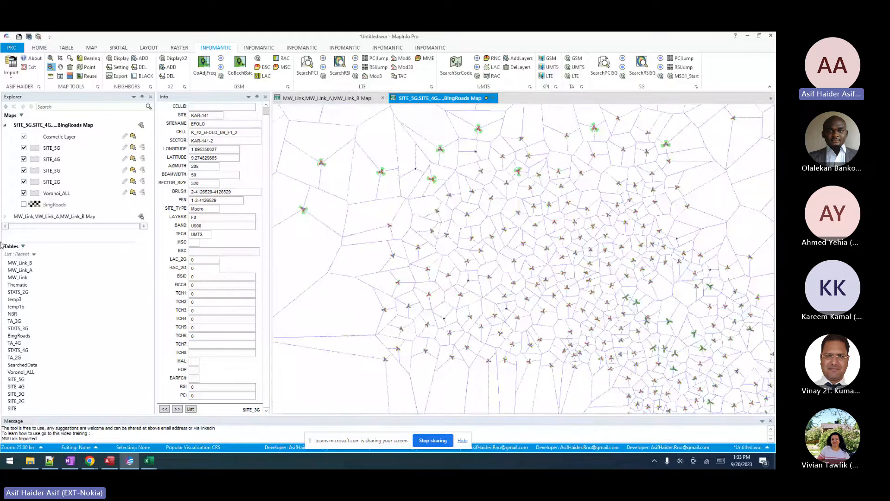
{"action": "left_click", "coordinate": [18, 278]}
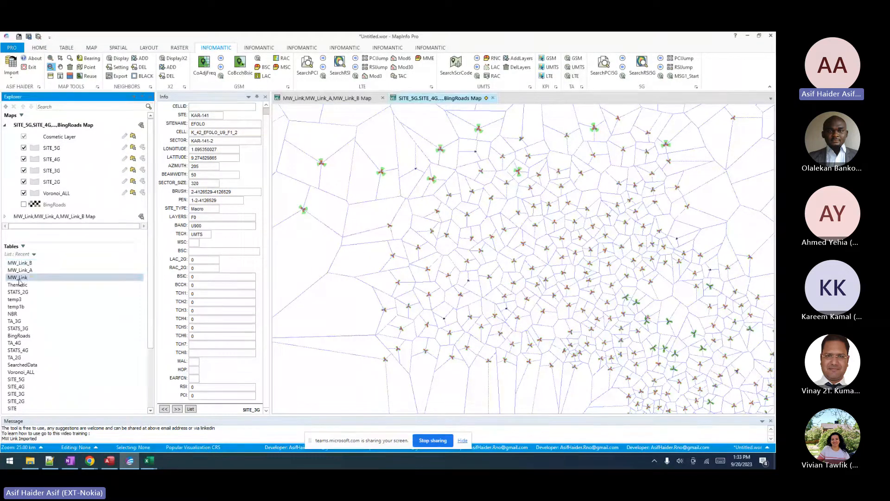
{"action": "left_click", "coordinate": [19, 271], "text": "shift"}
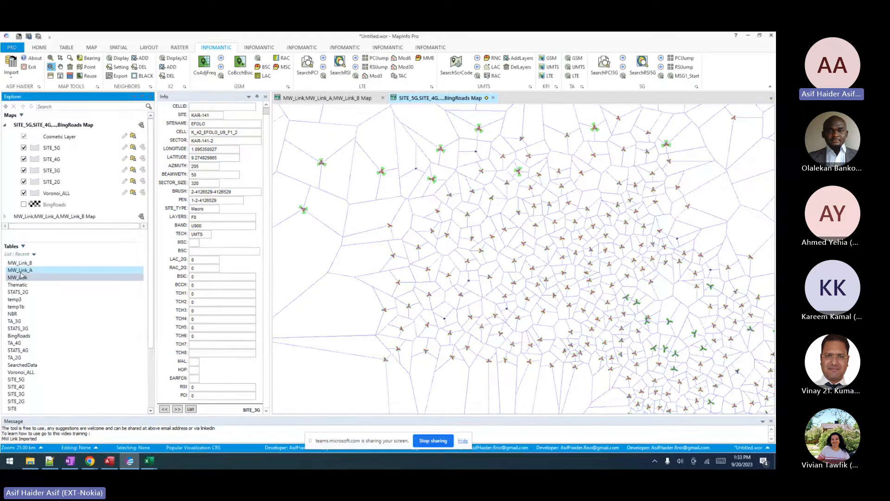
{"action": "left_click", "coordinate": [28, 264]}
{"action": "left_click_drag", "start_coordinate": [20, 277], "coordinate": [449, 297]}
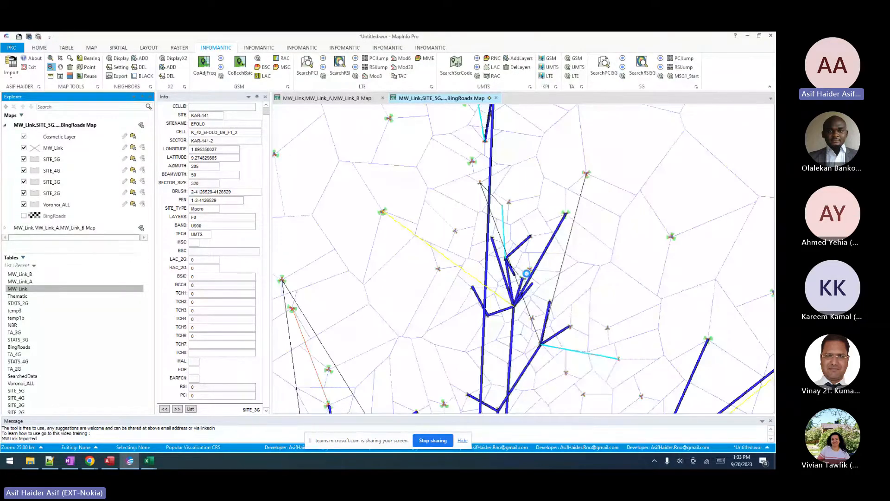
Hide the Voronoi_ALL layer on the site map and look over the microwave links across the network.
{"action": "left_click", "coordinate": [510, 211]}
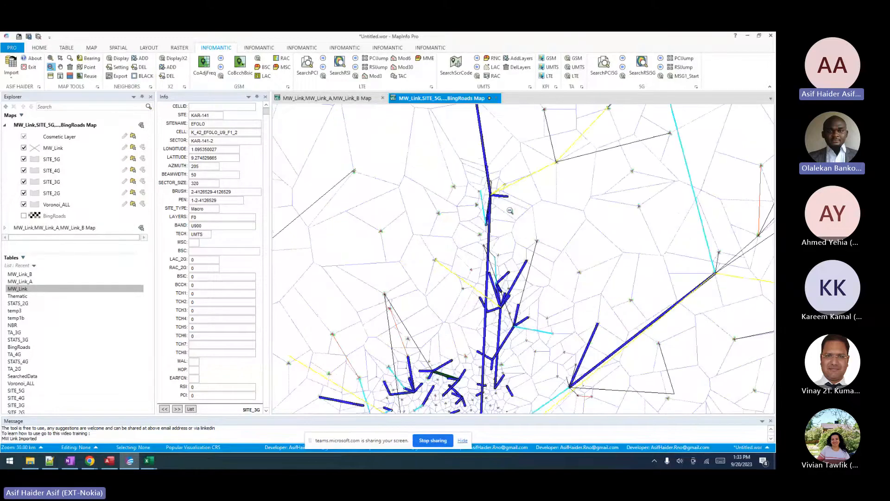
{"action": "left_click", "coordinate": [510, 210]}
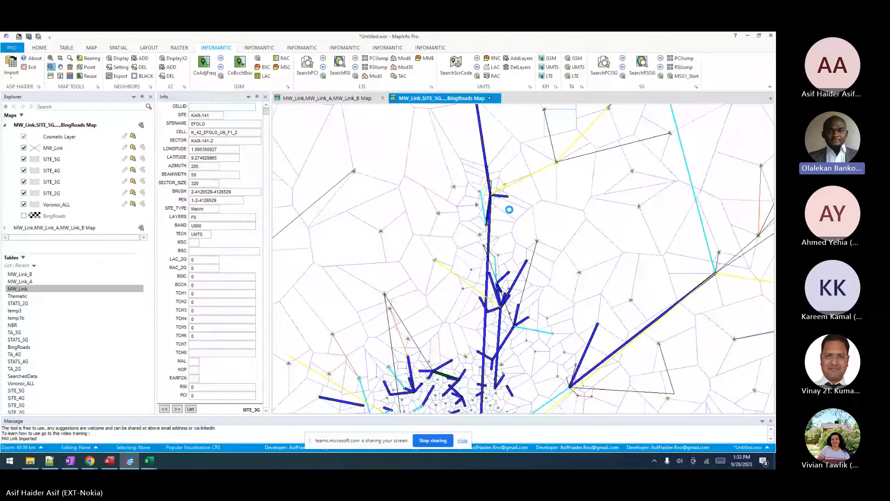
{"action": "left_click", "coordinate": [509, 209]}
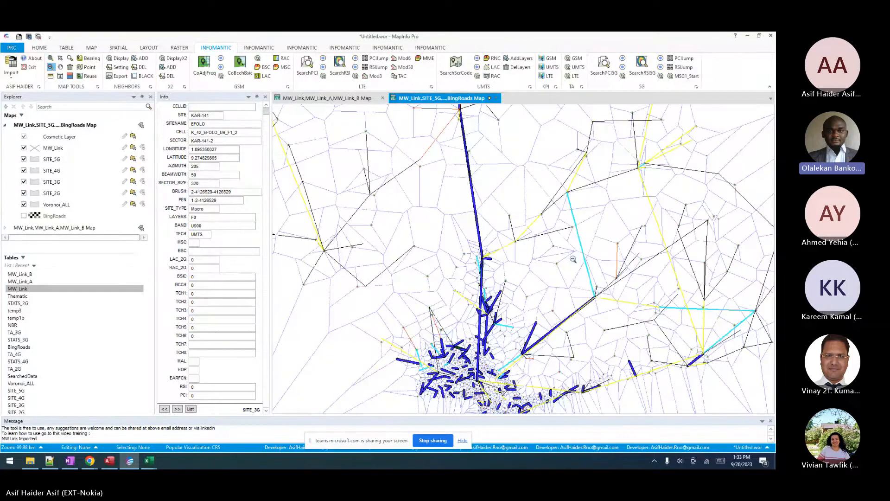
{"action": "left_click", "coordinate": [24, 205]}
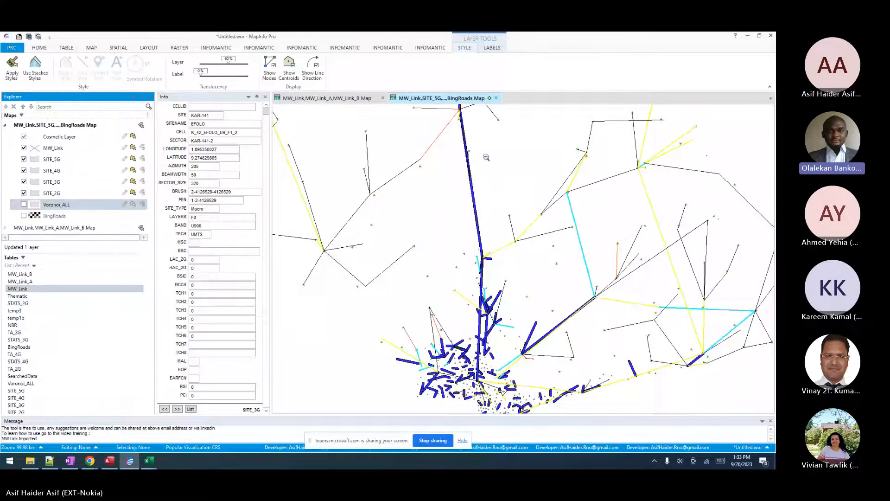
{"action": "left_click", "coordinate": [500, 164]}
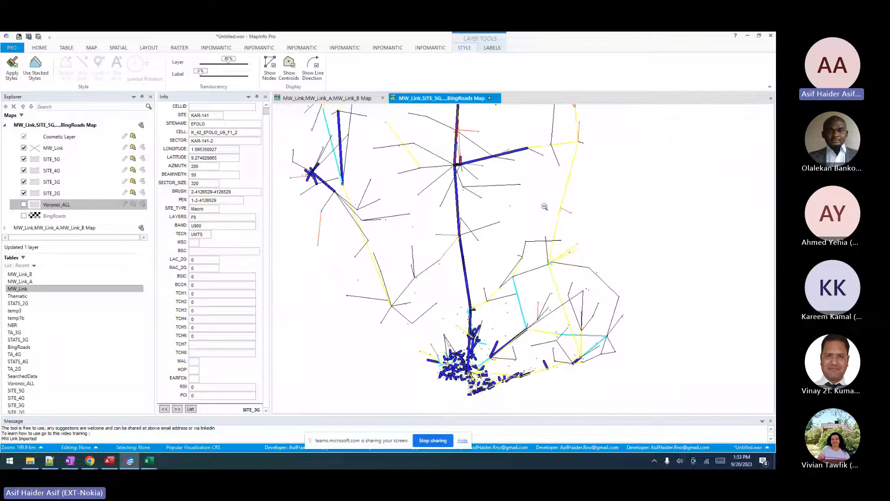
{"action": "left_click_drag", "start_coordinate": [428, 139], "coordinate": [425, 232]}
{"action": "left_click_drag", "start_coordinate": [416, 188], "coordinate": [416, 250]}
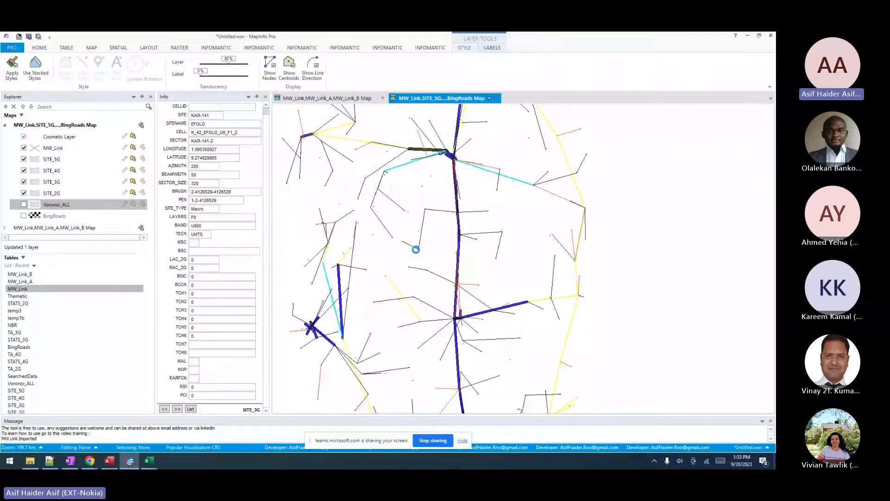
Close the temp3 table.
{"action": "left_click", "coordinate": [427, 49]}
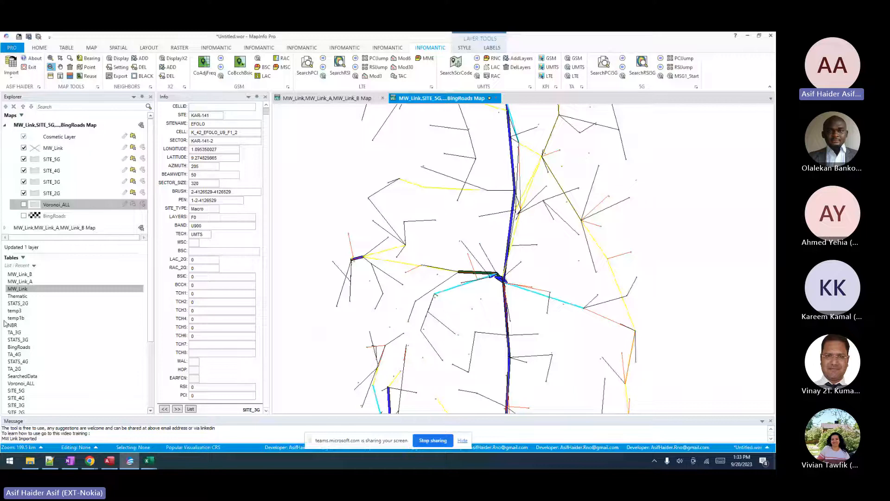
{"action": "left_click", "coordinate": [16, 304]}
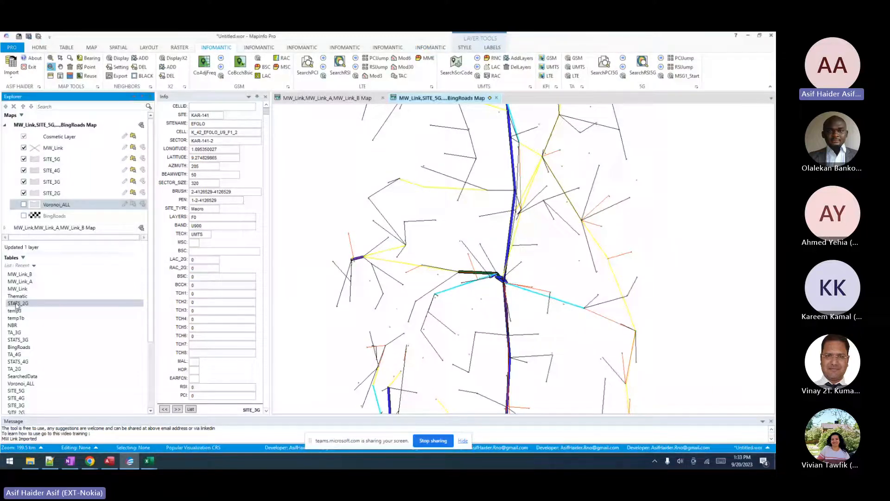
{"action": "left_click", "coordinate": [15, 308]}
{"action": "key", "text": "Delete"}
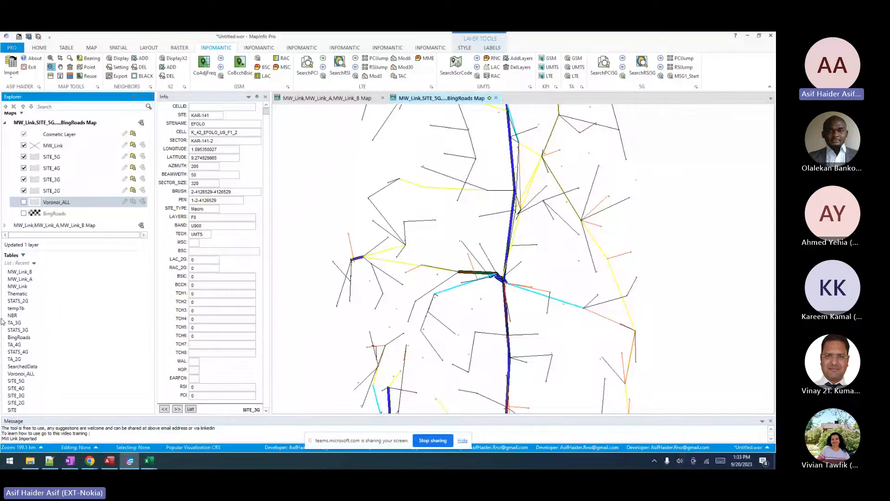
Plot the 3G KPI TWAMP for UMTS on 07.26.2022, layer F1, using Default Thematic: Success.
{"action": "left_click", "coordinate": [13, 330]}
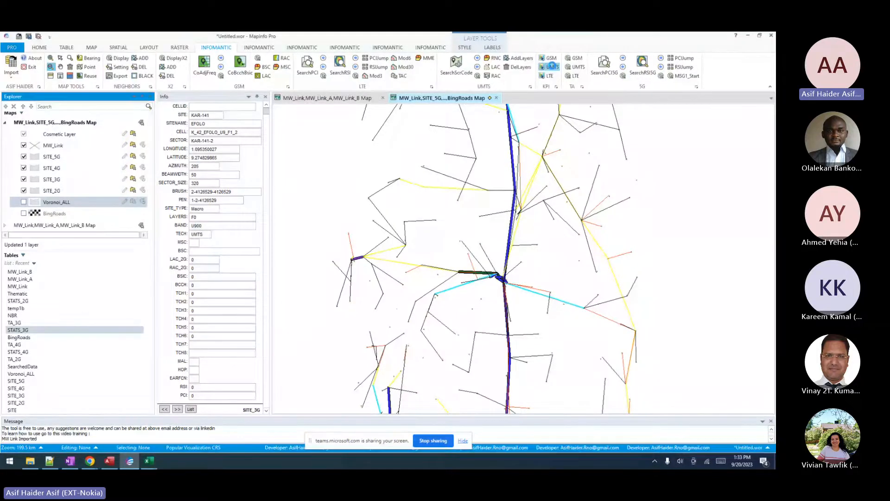
{"action": "left_click", "coordinate": [552, 66]}
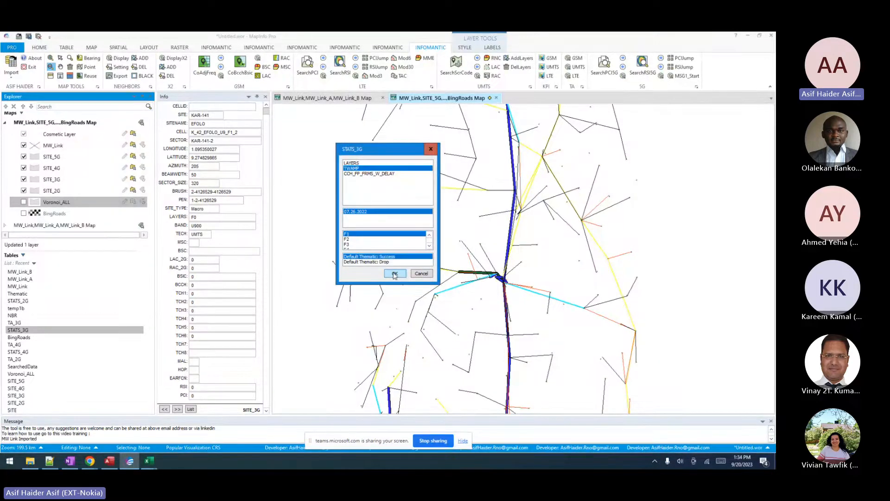
{"action": "left_click", "coordinate": [394, 274]}
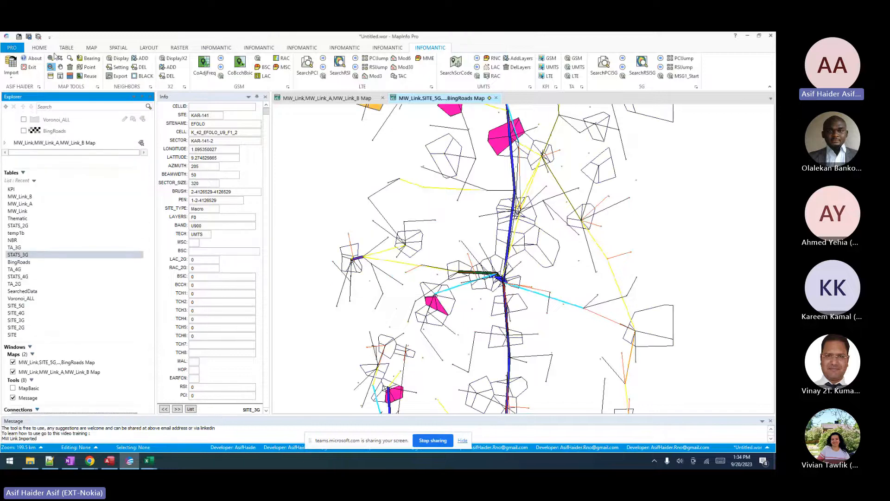
{"action": "left_click", "coordinate": [61, 68]}
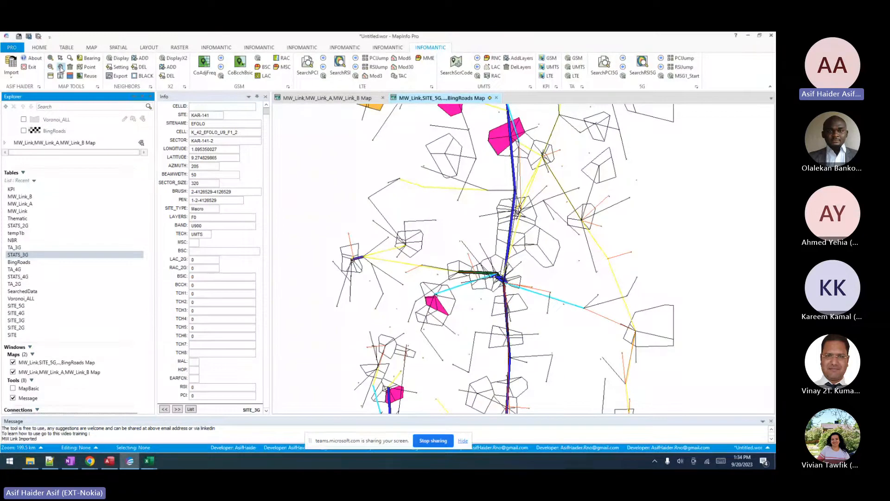
Look over the microwave links with the 3G KPI thematic on the site map and clear the thematic.
{"action": "left_click_drag", "start_coordinate": [583, 152], "coordinate": [511, 396]}
{"action": "left_click_drag", "start_coordinate": [435, 193], "coordinate": [494, 304]}
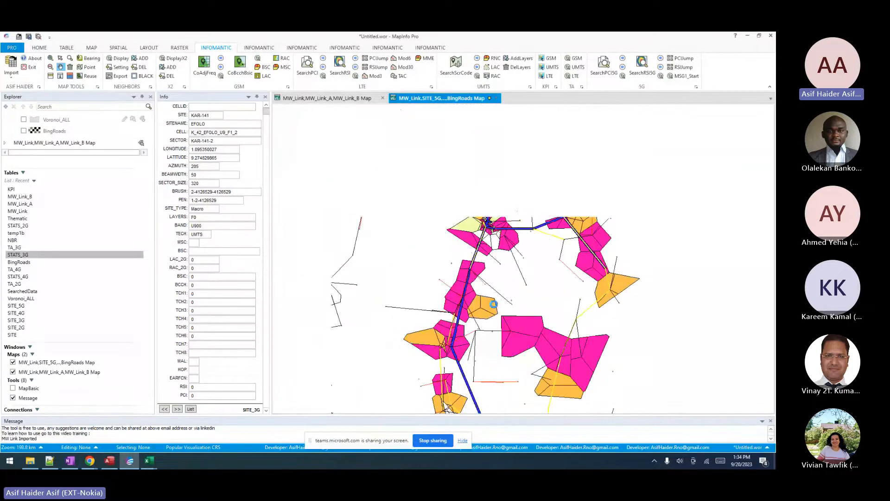
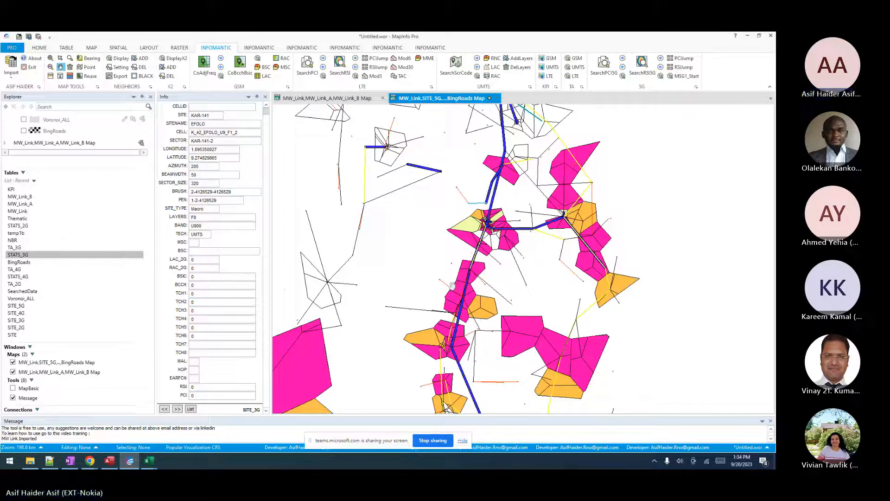
{"action": "left_click", "coordinate": [69, 68]}
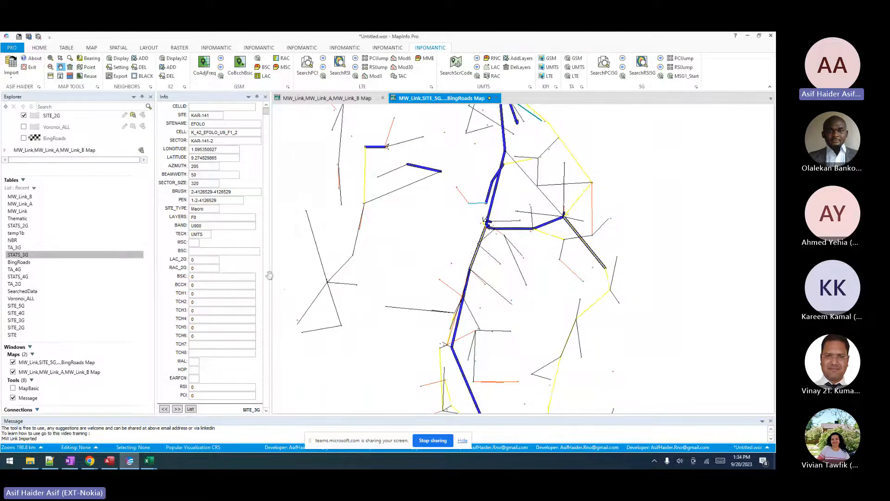
Open TransmissionInfo.txt from the MBX Input folder in Excel and autofit all its columns.
{"action": "left_click", "coordinate": [130, 462]}
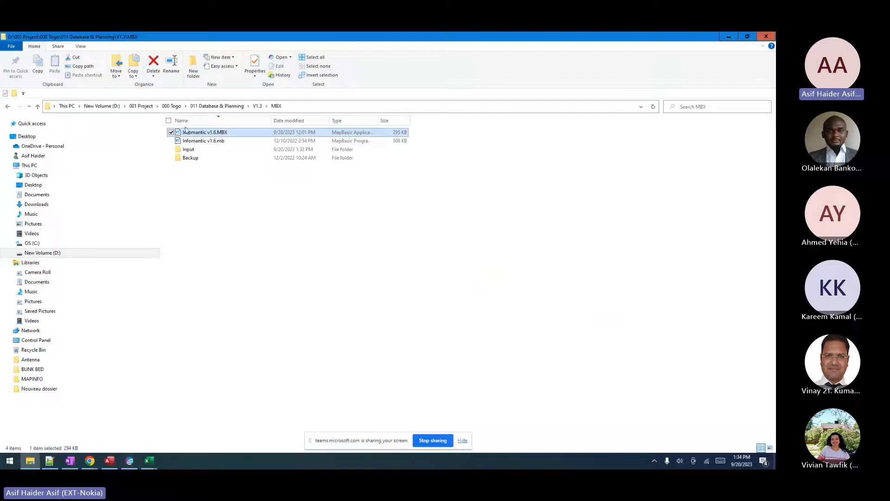
{"action": "double_click", "coordinate": [185, 150]}
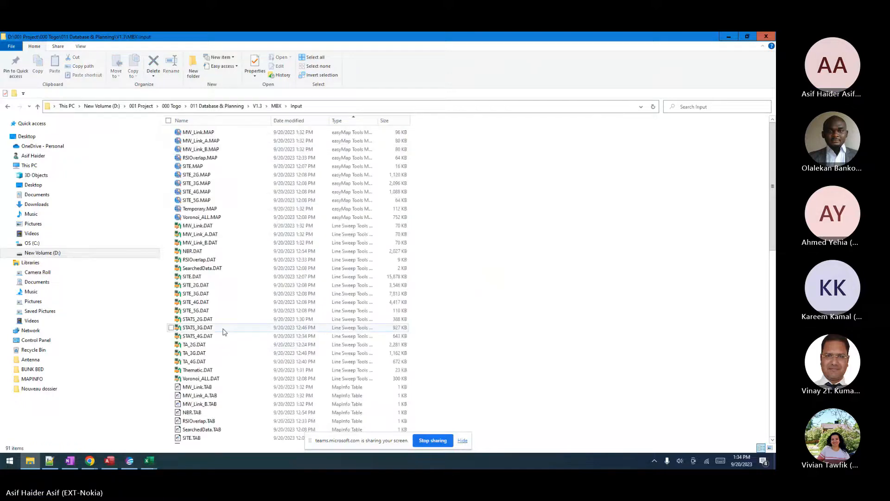
{"action": "scroll", "coordinate": [223, 333], "scroll_direction": "down", "scroll_amount": 15}
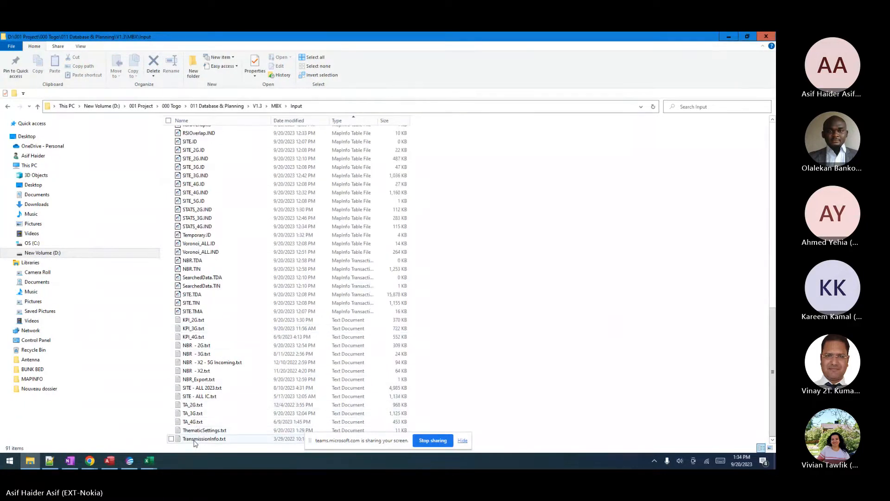
{"action": "mouse_move", "coordinate": [194, 444]}
{"action": "left_mouse_down"}
{"action": "mouse_move", "coordinate": [150, 461]}
{"action": "mouse_move", "coordinate": [180, 440]}
{"action": "left_mouse_up"}
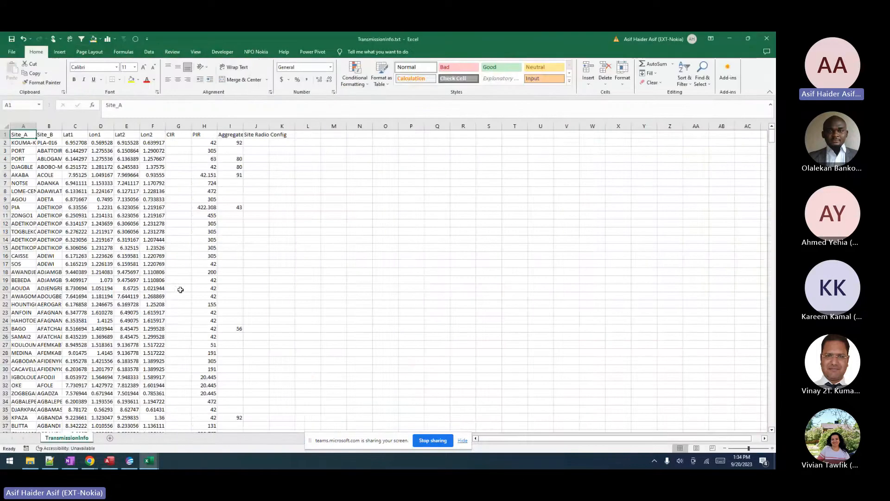
{"action": "left_click", "coordinate": [7, 126]}
{"action": "double_click", "coordinate": [36, 126]}
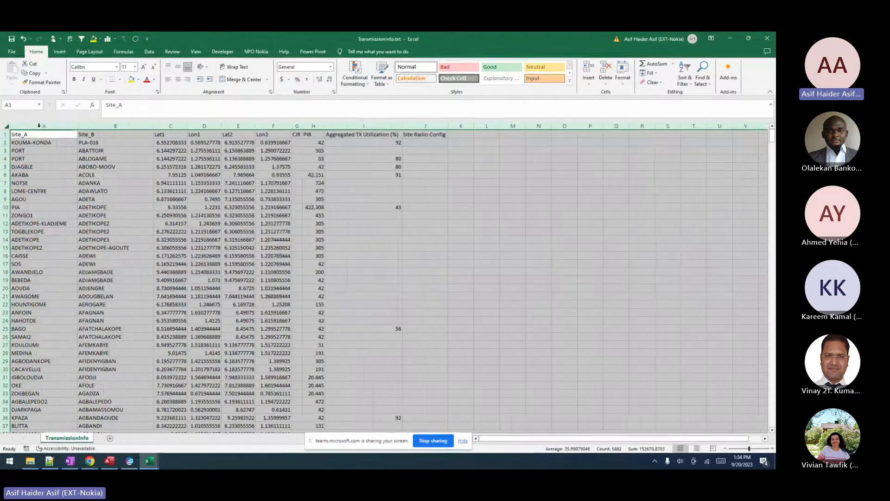
Examine the Site_A, Site_B, Lat1, Lon1, Lat2 and Lon2 columns of the transmission input file.
{"action": "left_click", "coordinate": [123, 199]}
{"action": "left_click", "coordinate": [35, 125]}
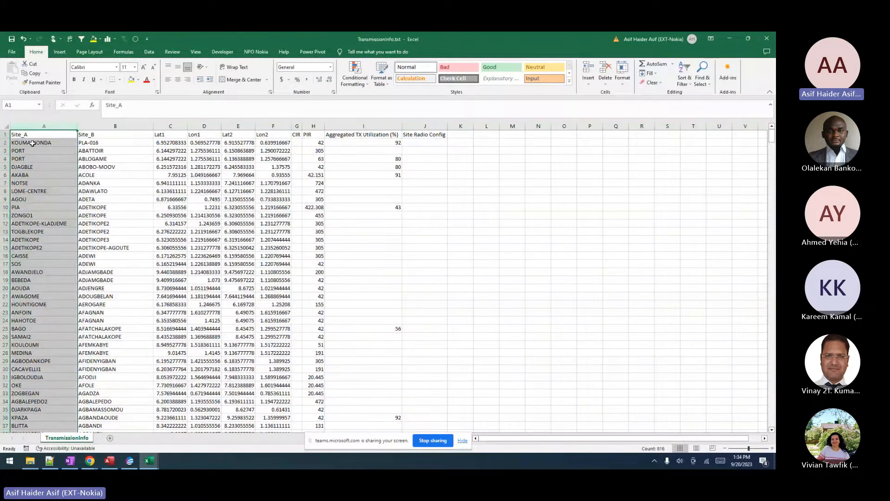
{"action": "left_click", "coordinate": [32, 143]}
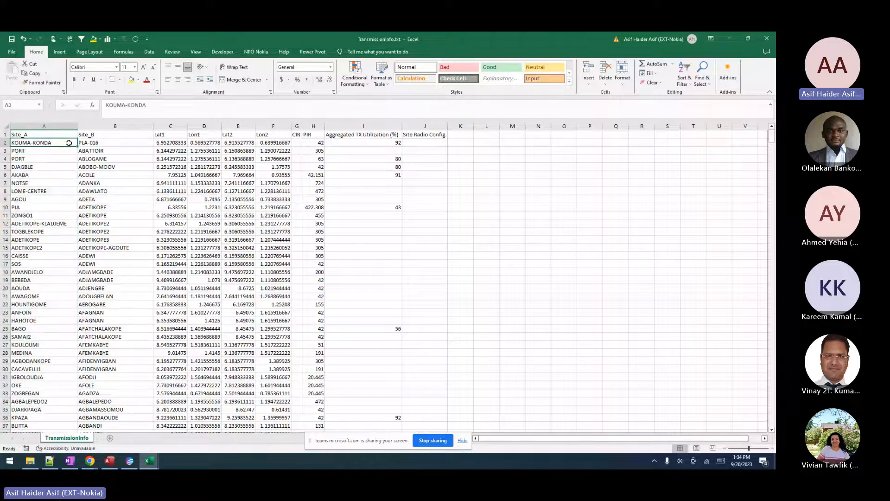
{"action": "left_click", "coordinate": [86, 143]}
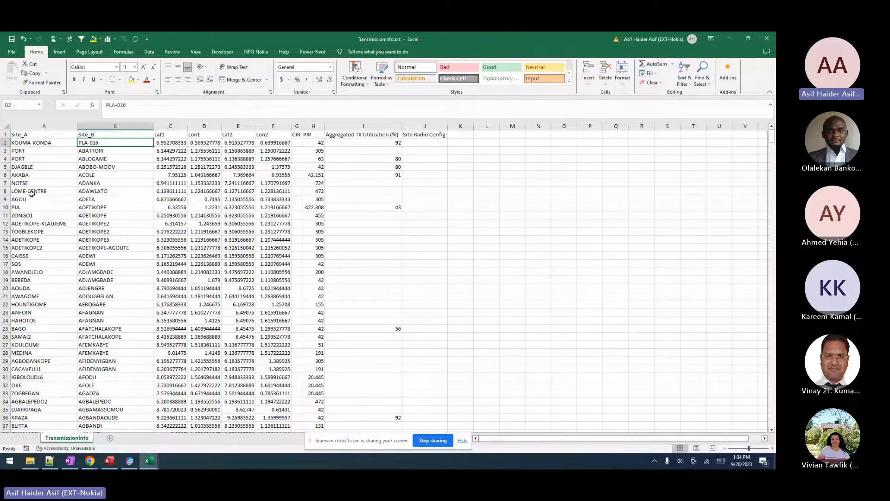
{"action": "left_click_drag", "start_coordinate": [170, 125], "coordinate": [273, 126]}
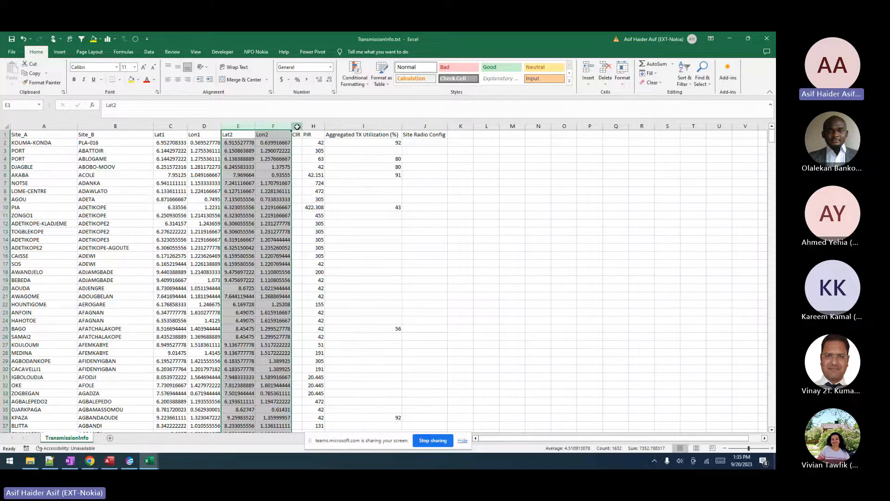
Widen the CIR column and examine the CIR, PIR, Aggregated TX Utilization (%) and Site Radio Config columns.
{"action": "left_click", "coordinate": [298, 125]}
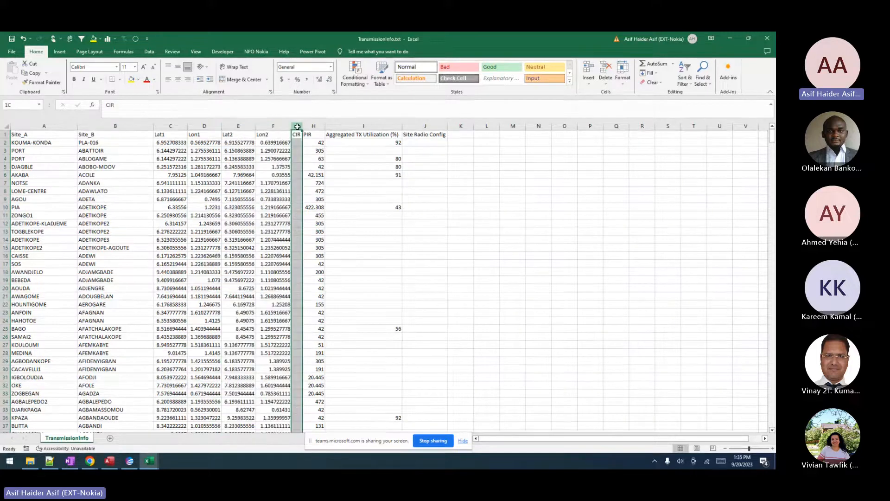
{"action": "left_click_drag", "start_coordinate": [302, 126], "coordinate": [335, 126]}
{"action": "left_click", "coordinate": [309, 132]}
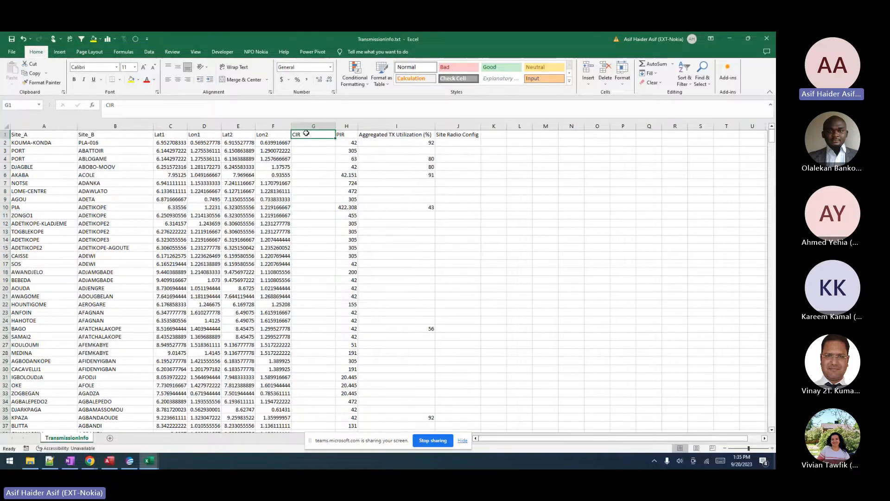
{"action": "left_click", "coordinate": [345, 134]}
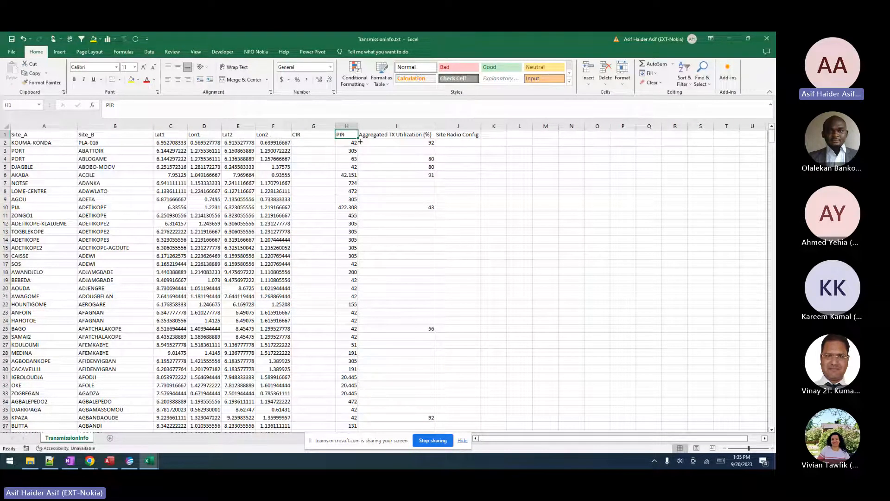
{"action": "left_click", "coordinate": [378, 135]}
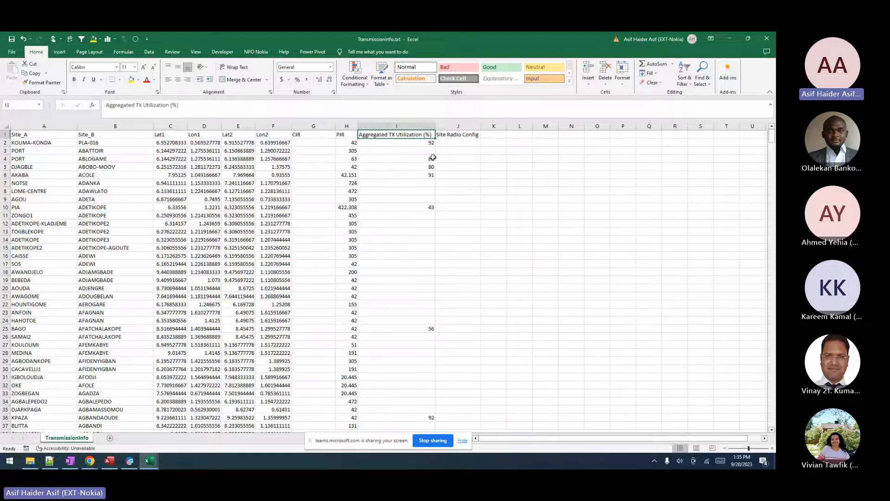
{"action": "left_click", "coordinate": [449, 137]}
{"action": "left_click_drag", "start_coordinate": [318, 126], "coordinate": [453, 165]}
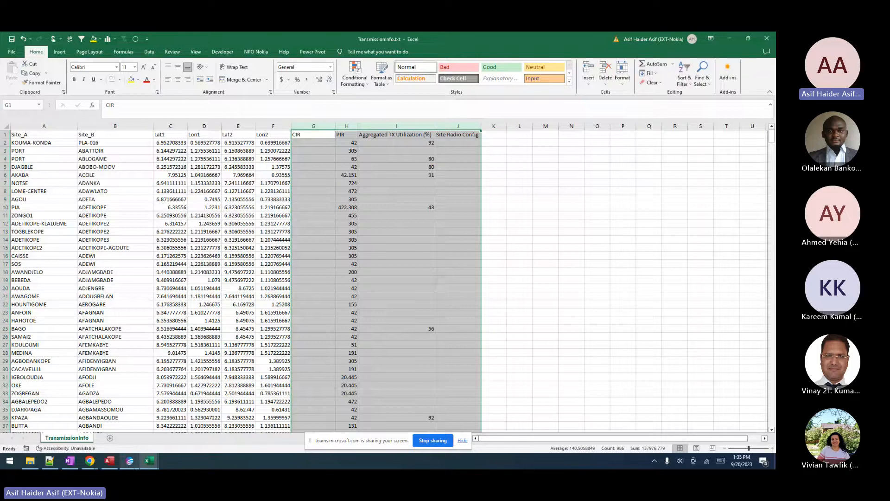
Switch to MapInfo Pro and add the MW_Link_A table to the site map as two layers.
{"action": "left_click", "coordinate": [129, 461]}
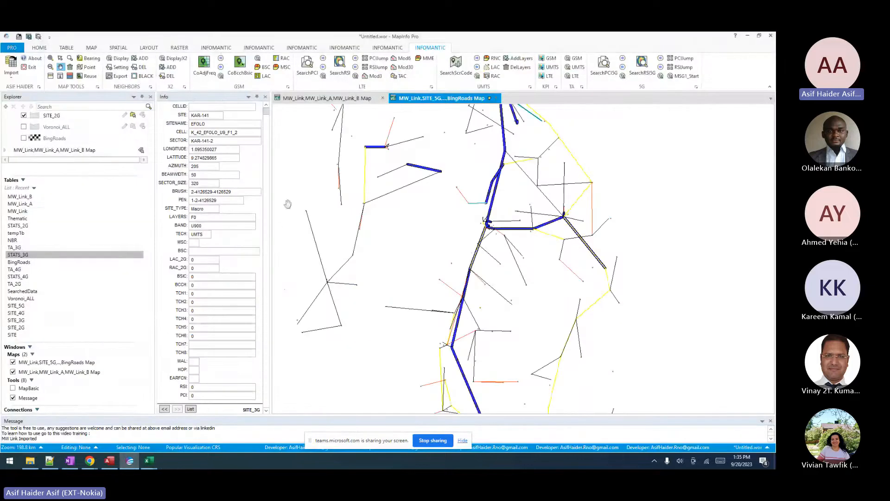
{"action": "left_click", "coordinate": [20, 203]}
{"action": "left_click_drag", "start_coordinate": [359, 251], "coordinate": [358, 248]}
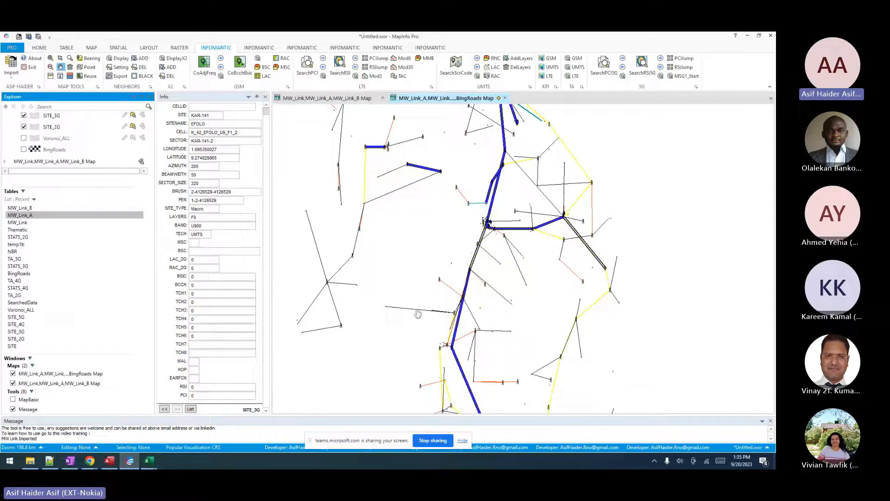
{"action": "left_click_drag", "start_coordinate": [21, 208], "coordinate": [354, 281]}
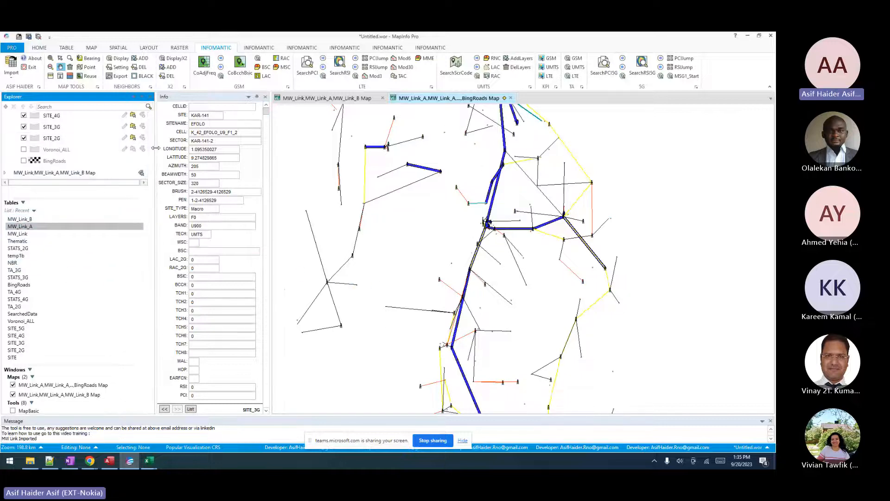
Try automatic labels on the MW_Link and lower MW_Link_A layers, and turn them off again.
{"action": "scroll", "coordinate": [109, 169], "scroll_direction": "up", "scroll_amount": 3}
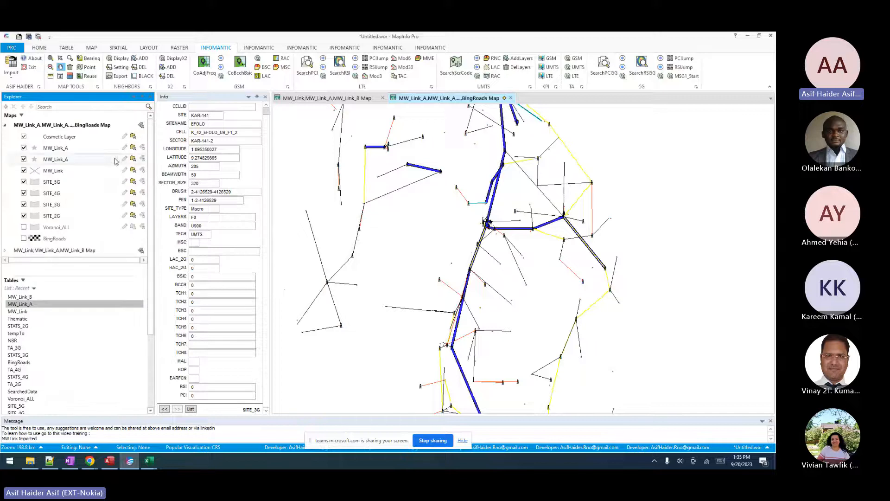
{"action": "left_click", "coordinate": [142, 171]}
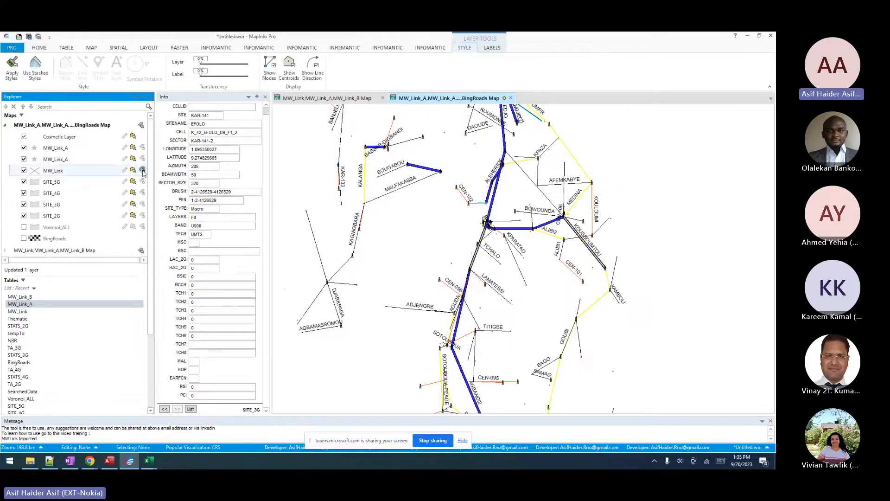
{"action": "left_click", "coordinate": [143, 170]}
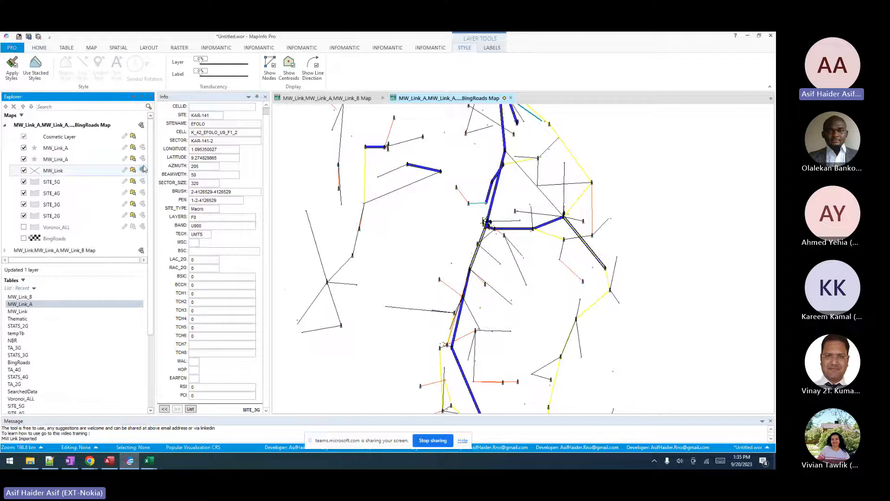
{"action": "left_click", "coordinate": [142, 158]}
{"action": "left_click", "coordinate": [142, 159]}
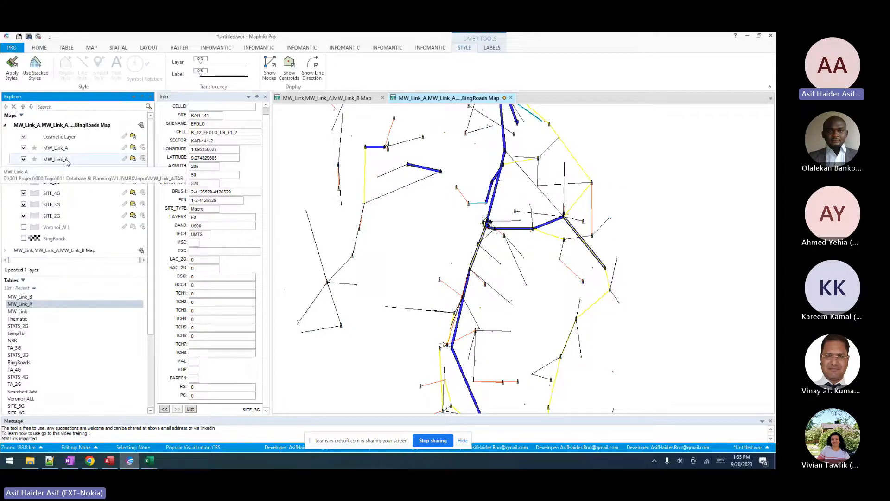
Label the site map's MW_Link layer with the Aggregated_TX_Utilization field and turn its labels on.
{"action": "key", "text": "alt+Tab"}
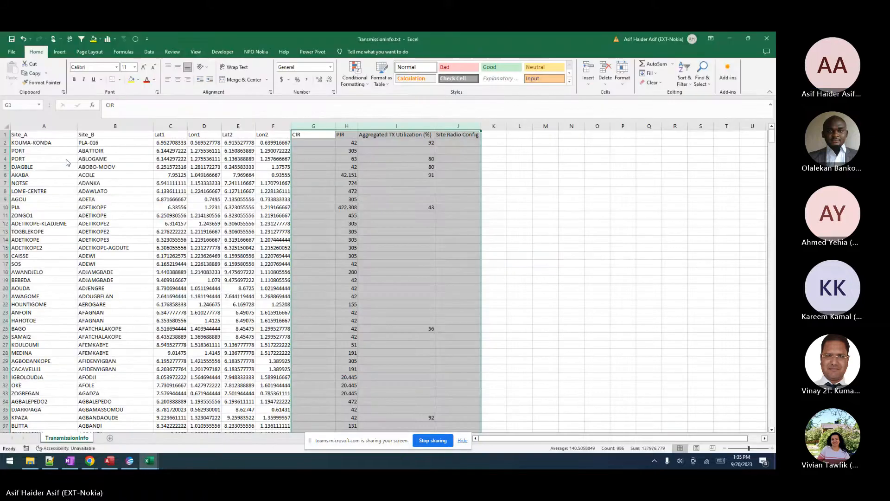
{"action": "key", "text": "alt+Tab"}
{"action": "double_click", "coordinate": [60, 172]}
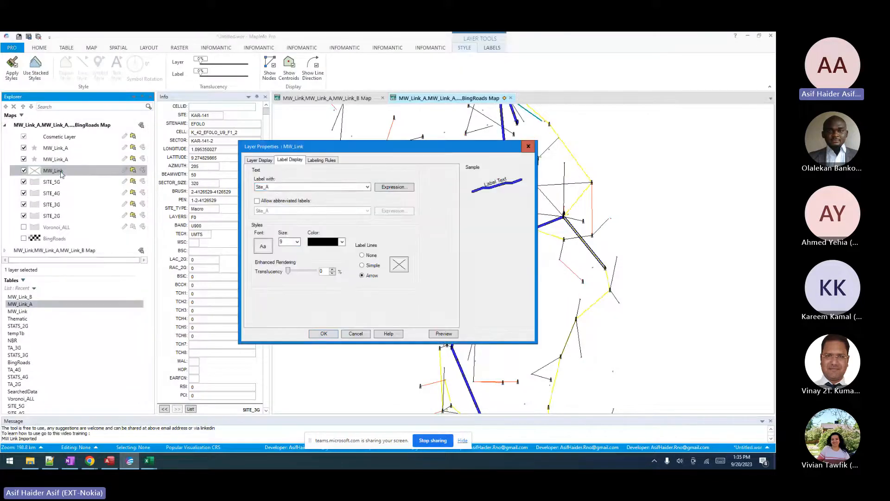
{"action": "left_click", "coordinate": [278, 187]}
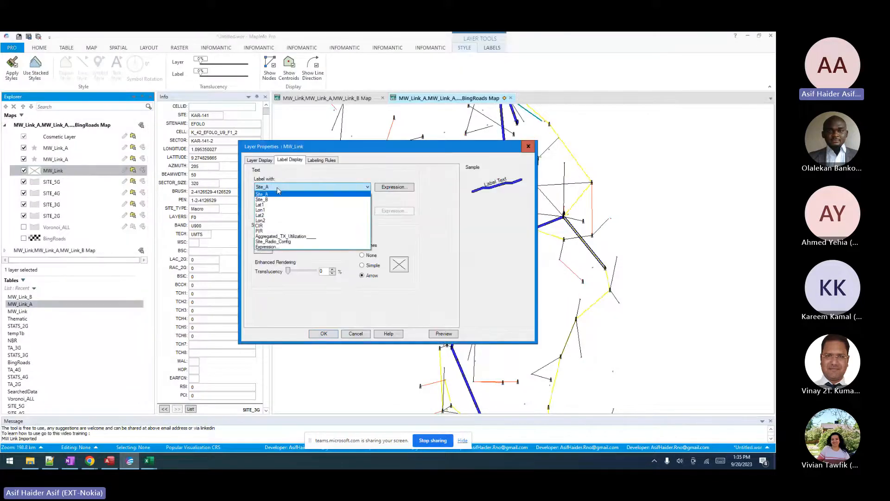
{"action": "left_click", "coordinate": [273, 240]}
{"action": "key", "text": "Return"}
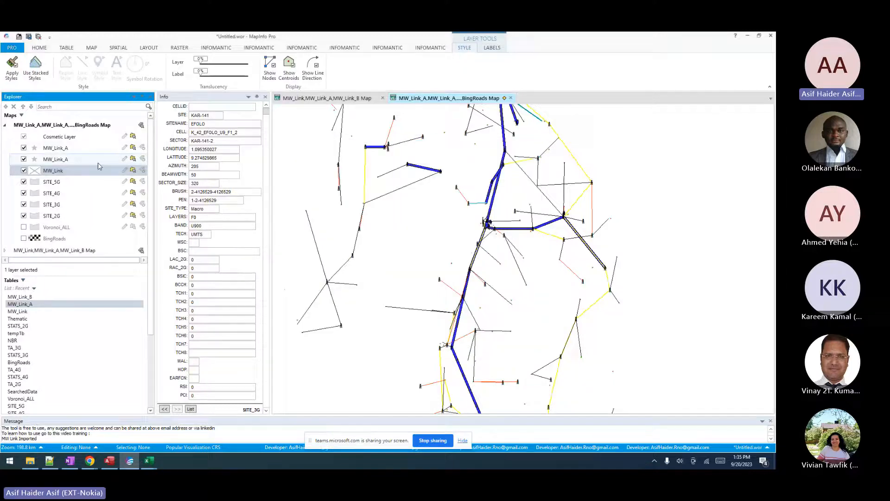
{"action": "left_click", "coordinate": [143, 170]}
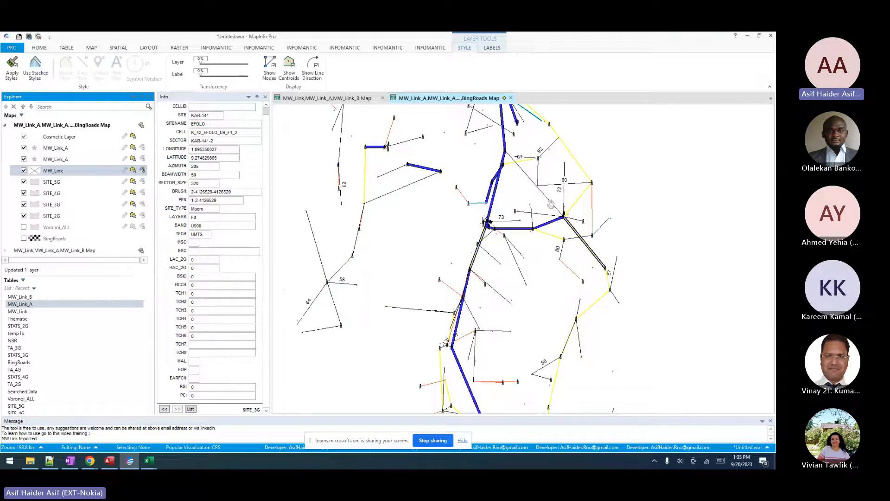
Check the link labels on the separate MW_Link, MW_Link_A, MW_Link_B map and return to the site map.
{"action": "left_click", "coordinate": [334, 106]}
{"action": "left_click", "coordinate": [336, 99]}
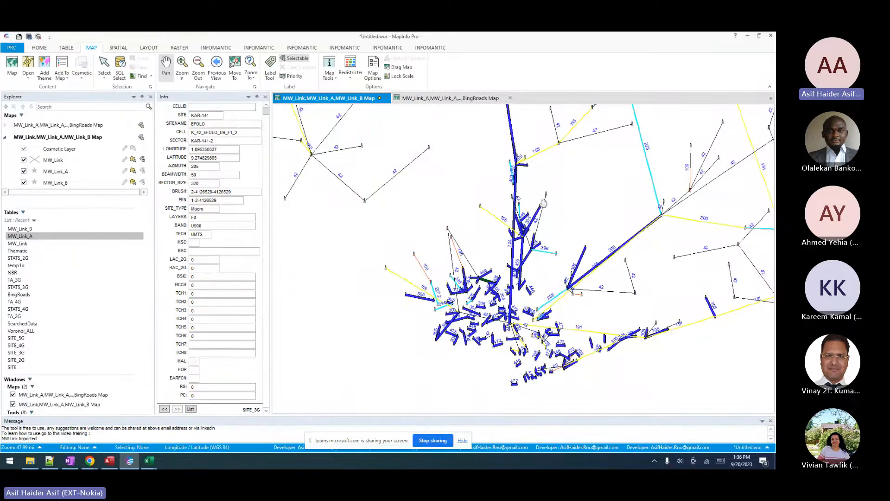
{"action": "left_click", "coordinate": [447, 98]}
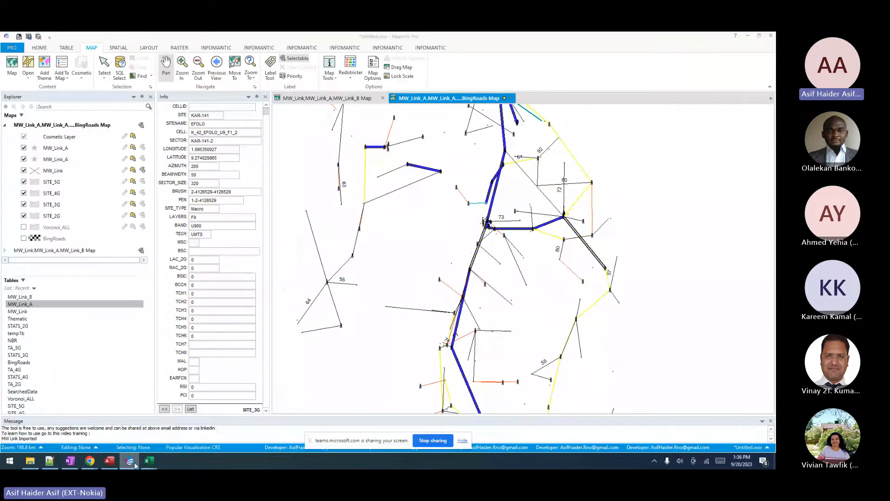
Switch to Excel and review the Site_A, Site_B and coordinate columns of TransmissionInfo.txt.
{"action": "left_click", "coordinate": [148, 460]}
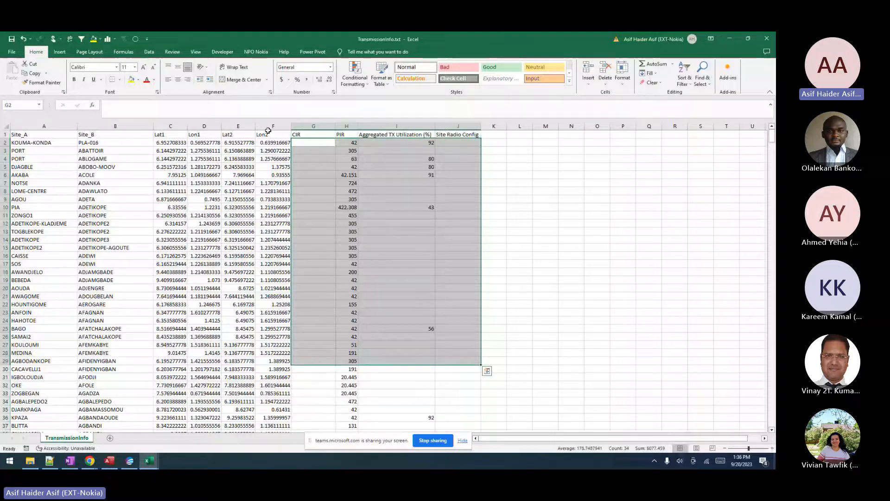
{"action": "left_click_drag", "start_coordinate": [273, 126], "coordinate": [44, 126]}
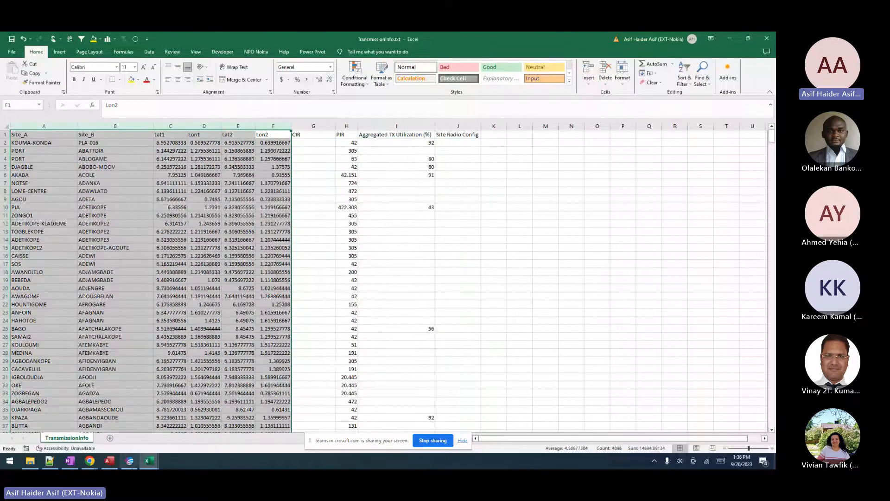
{"action": "left_click", "coordinate": [36, 184]}
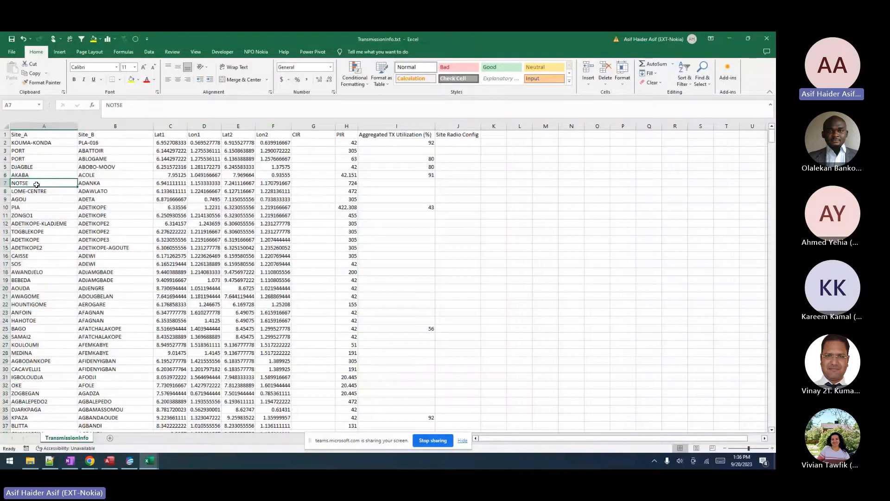
{"action": "left_click", "coordinate": [81, 191]}
Compare the SITE - ALL 2023.txt site list with TransmissionInfo.txt's site names and its Lat1 to Lon2 coordinate columns.
{"action": "mouse_move", "coordinate": [149, 461]}
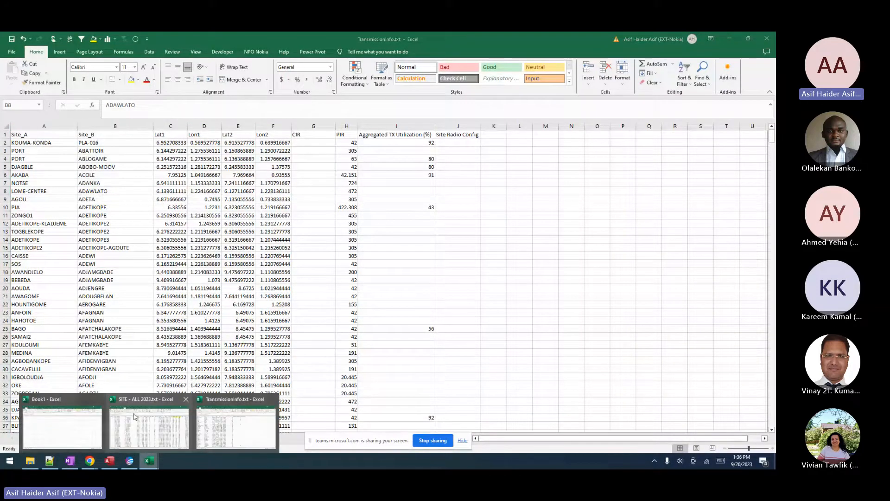
{"action": "left_click", "coordinate": [134, 416]}
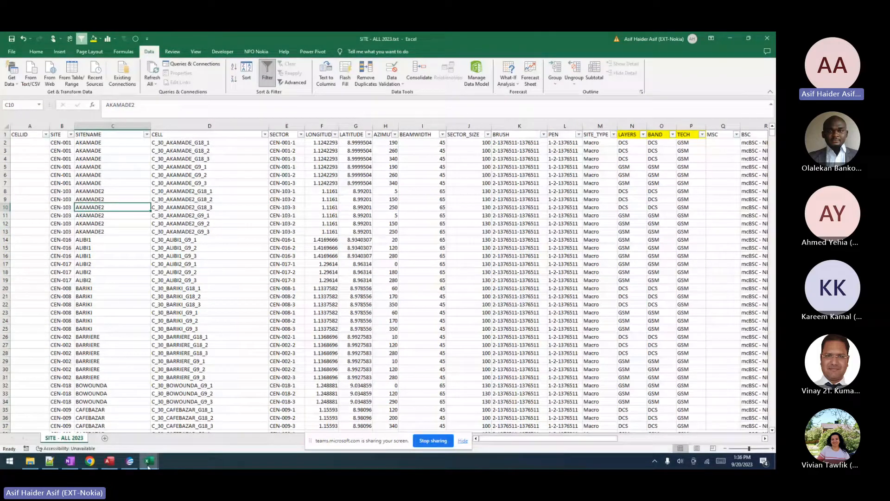
{"action": "mouse_move", "coordinate": [149, 466]}
{"action": "left_click", "coordinate": [84, 416]}
{"action": "left_click", "coordinate": [95, 210]}
{"action": "left_click", "coordinate": [51, 151]}
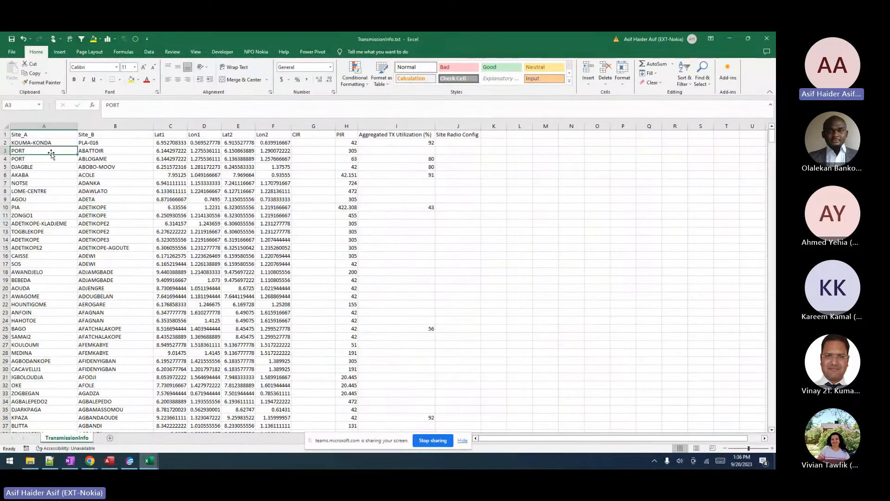
{"action": "left_click_drag", "start_coordinate": [171, 127], "coordinate": [258, 127]}
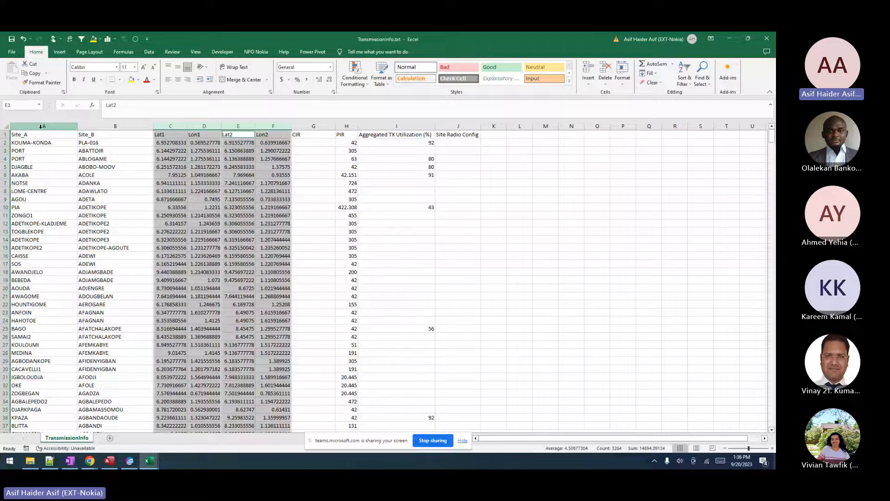
{"action": "left_click", "coordinate": [41, 142]}
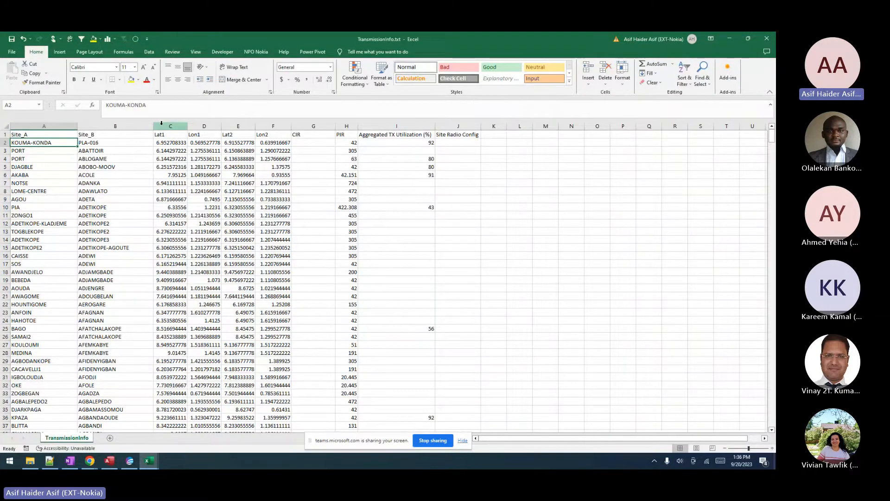
Switch to MapInfo Pro and make the Voronoi_ALL layer visible on the site map.
{"action": "key", "text": "alt+Tab"}
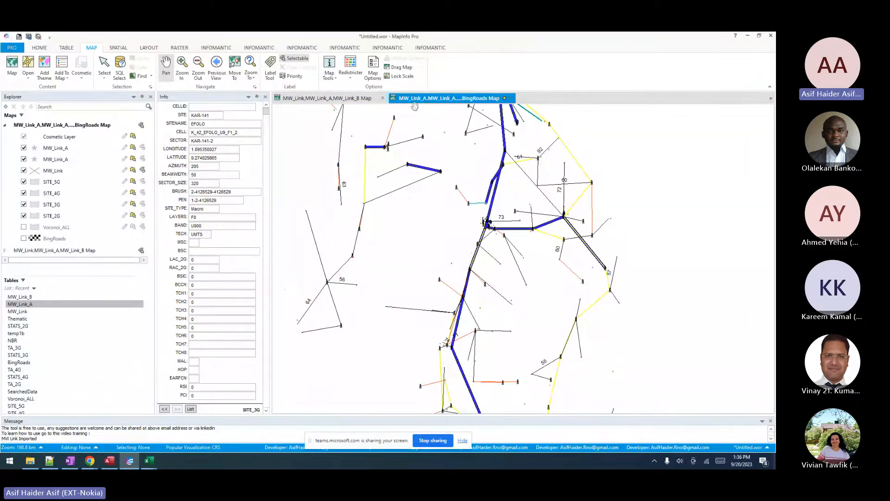
{"action": "left_click", "coordinate": [373, 98]}
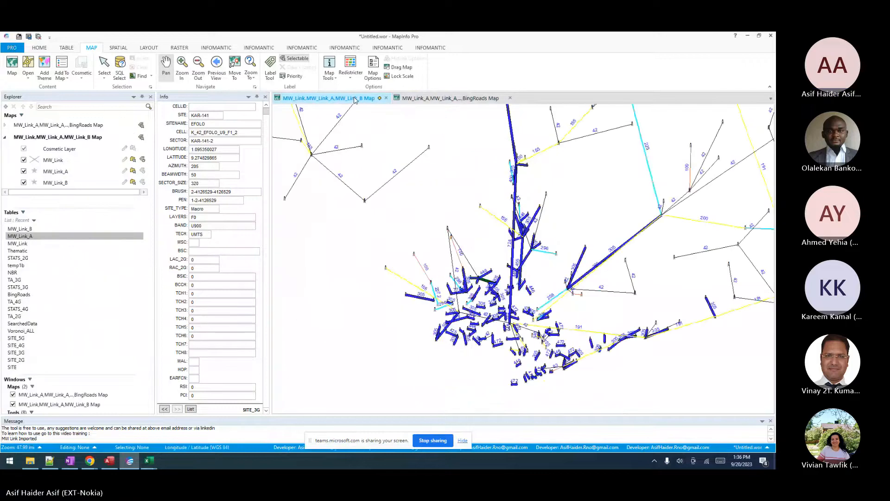
{"action": "left_click", "coordinate": [418, 99]}
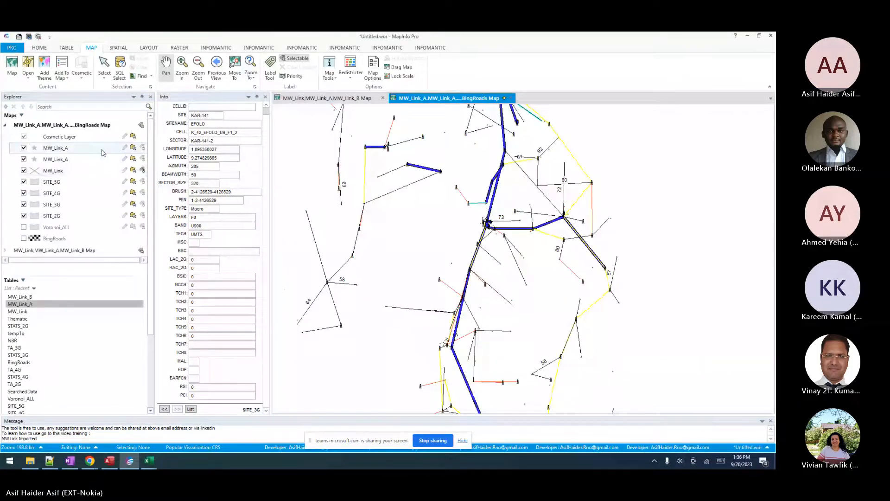
{"action": "left_click", "coordinate": [24, 227]}
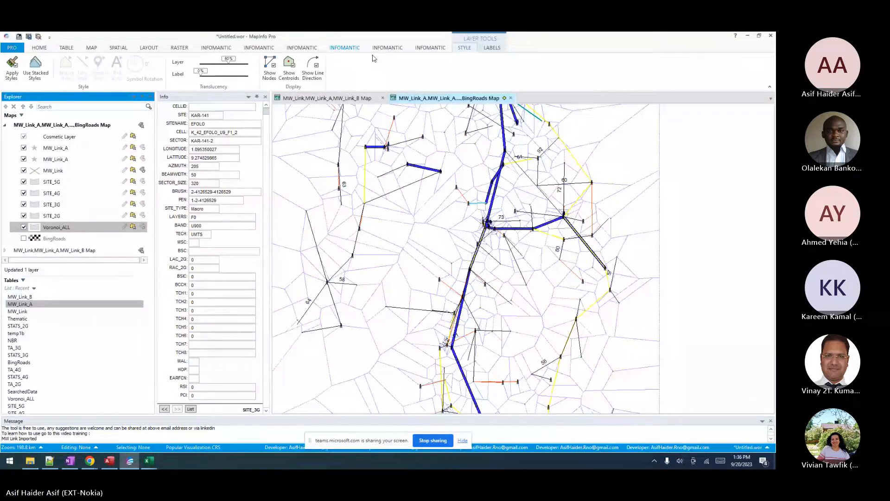
Inspect a link's end point and the neighbouring site's sectors at close range on the site map.
{"action": "left_click", "coordinate": [431, 48]}
{"action": "left_click", "coordinate": [51, 59]}
{"action": "left_click_drag", "start_coordinate": [473, 211], "coordinate": [662, 284]}
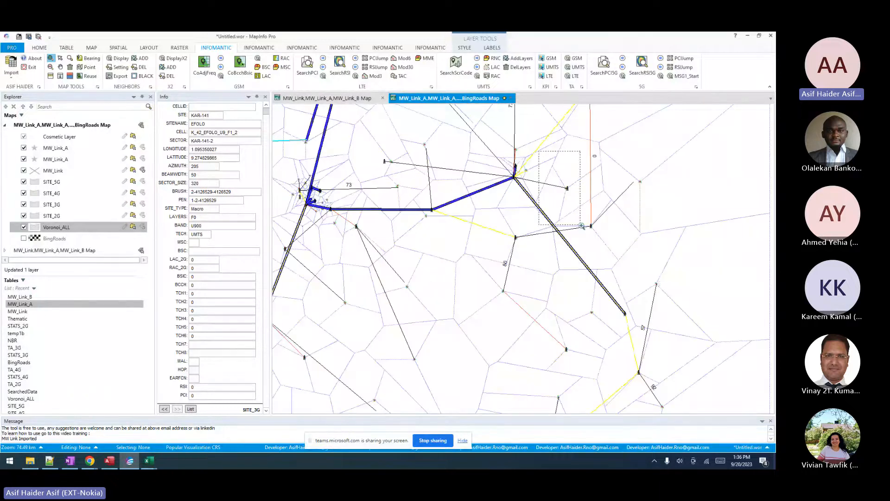
{"action": "left_click_drag", "start_coordinate": [473, 196], "coordinate": [597, 333]}
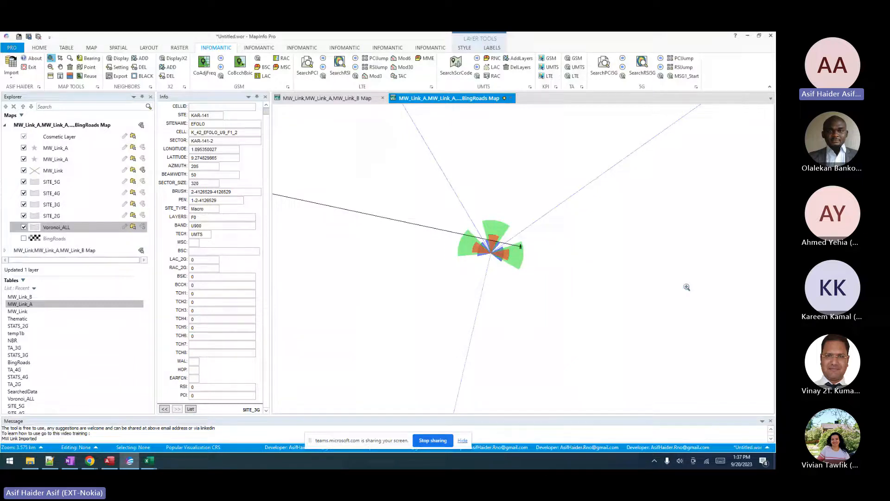
{"action": "left_click", "coordinate": [71, 68]}
Switch to Excel and close TransmissionInfo.txt without saving.
{"action": "left_click", "coordinate": [149, 460]}
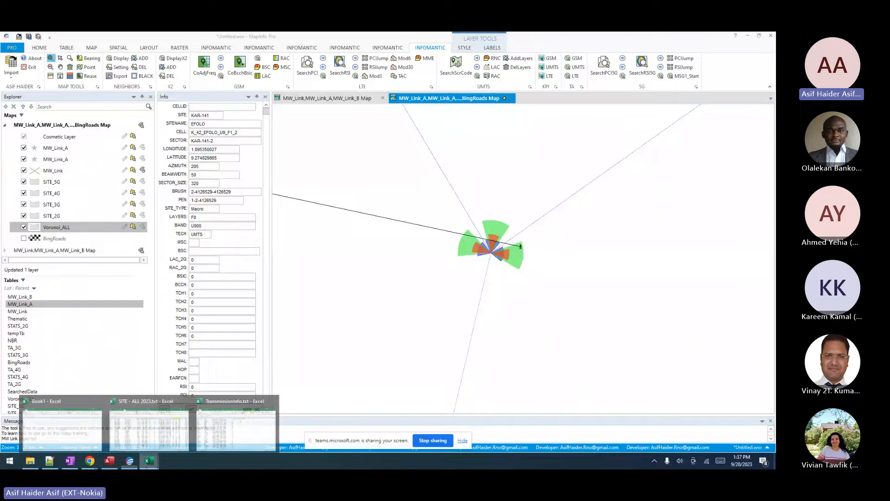
{"action": "left_click", "coordinate": [235, 422]}
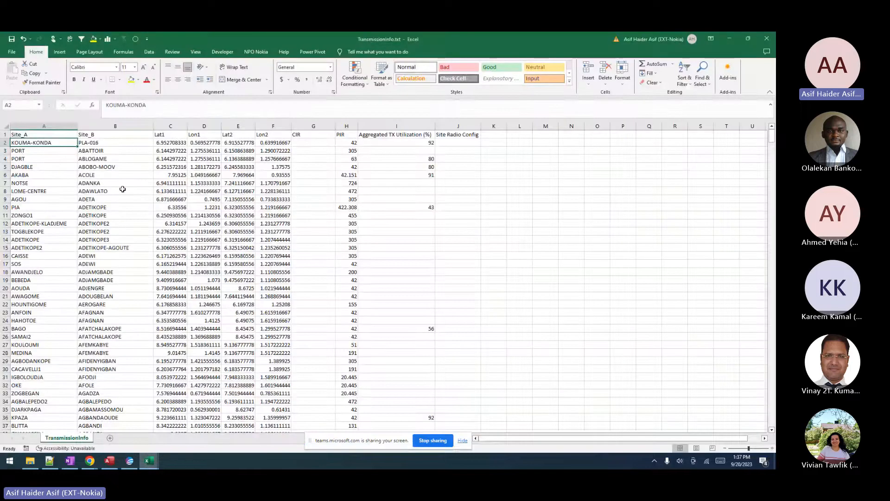
{"action": "left_click", "coordinate": [773, 36]}
{"action": "left_click", "coordinate": [392, 256]}
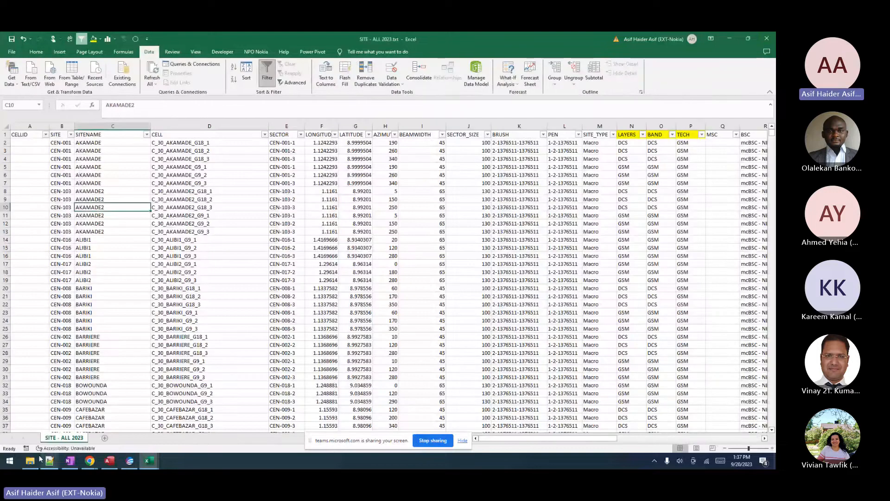
Switch to File Explorer and review the KPI, NBR, SITE and TA text files in the Input folder.
{"action": "left_click", "coordinate": [31, 460]}
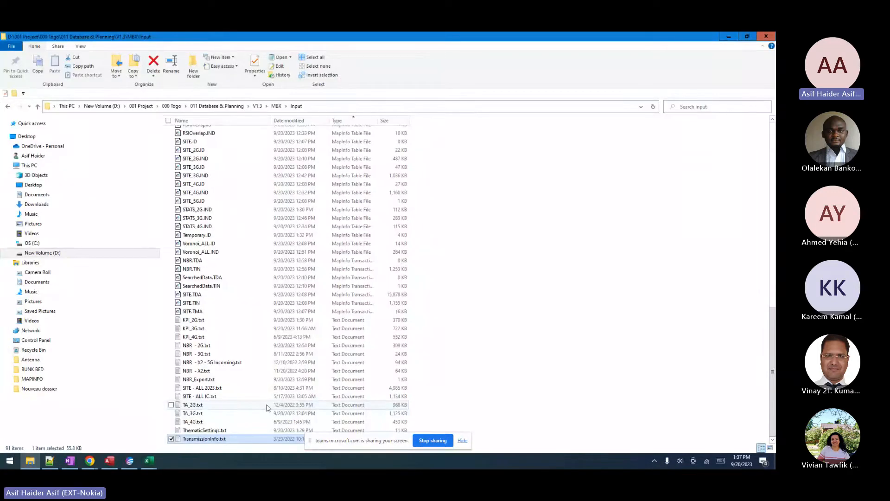
{"action": "left_click", "coordinate": [193, 320]}
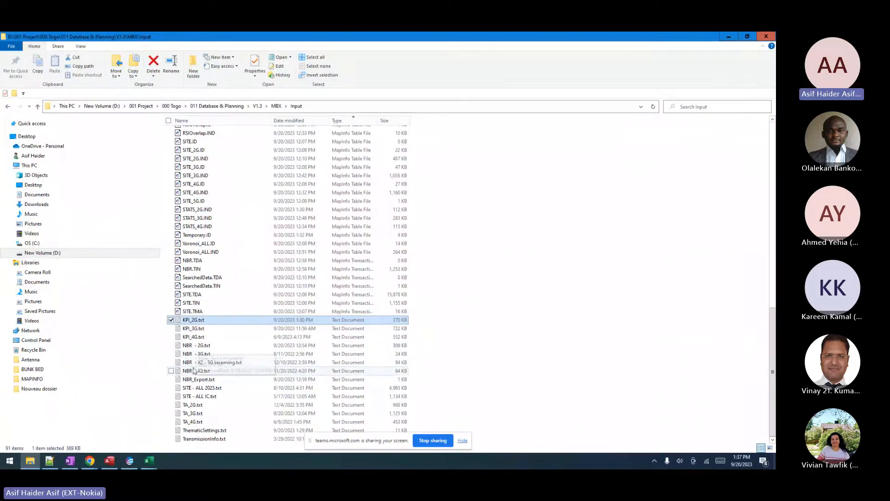
{"action": "left_click", "coordinate": [191, 345]}
{"action": "left_click", "coordinate": [190, 371], "text": "shift"}
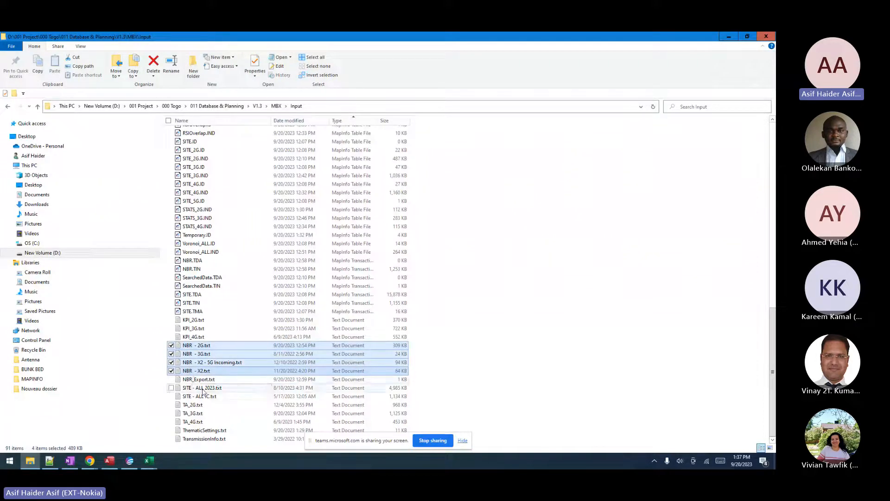
{"action": "left_click", "coordinate": [202, 389]}
{"action": "left_click", "coordinate": [201, 406]}
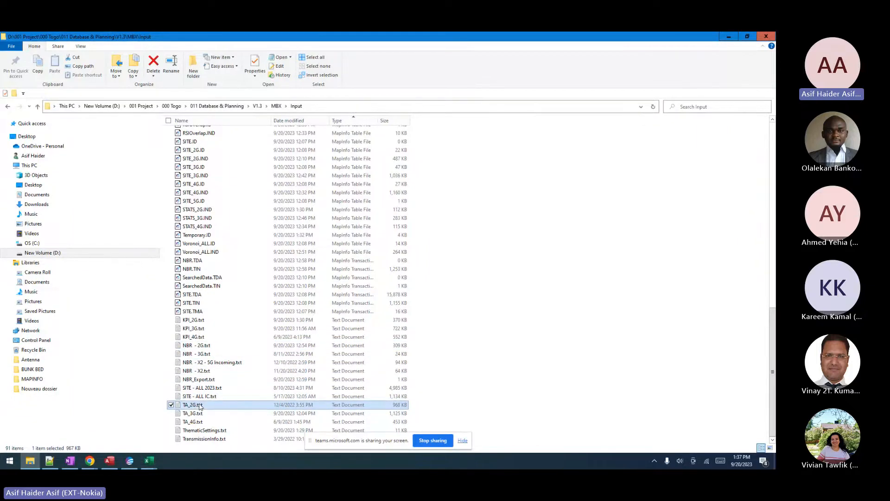
{"action": "left_click", "coordinate": [190, 421], "text": "shift"}
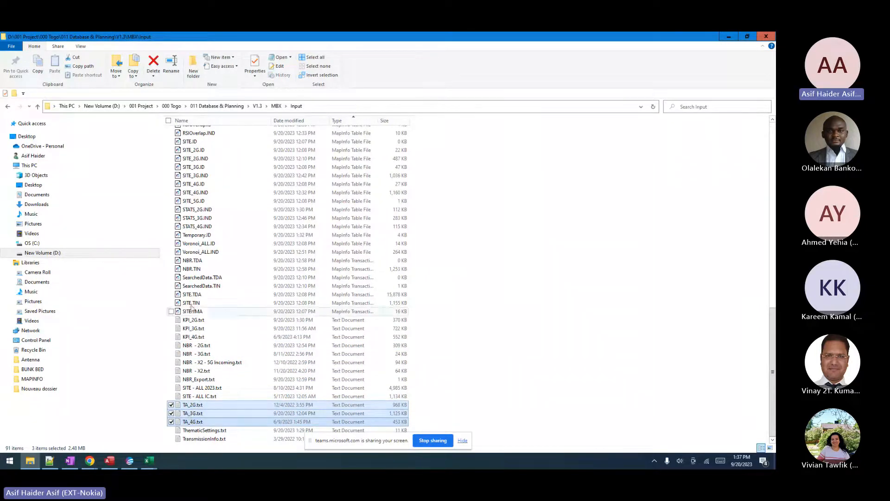
{"action": "left_click", "coordinate": [194, 329]}
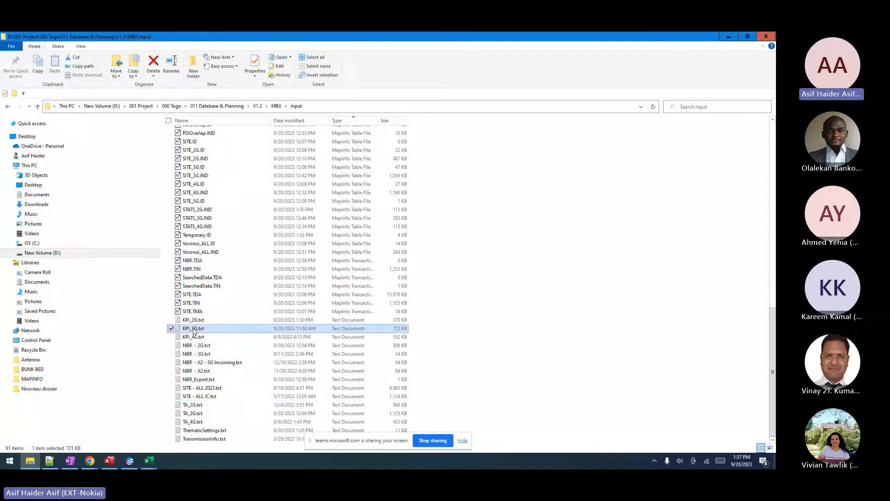
{"action": "left_click", "coordinate": [191, 339]}
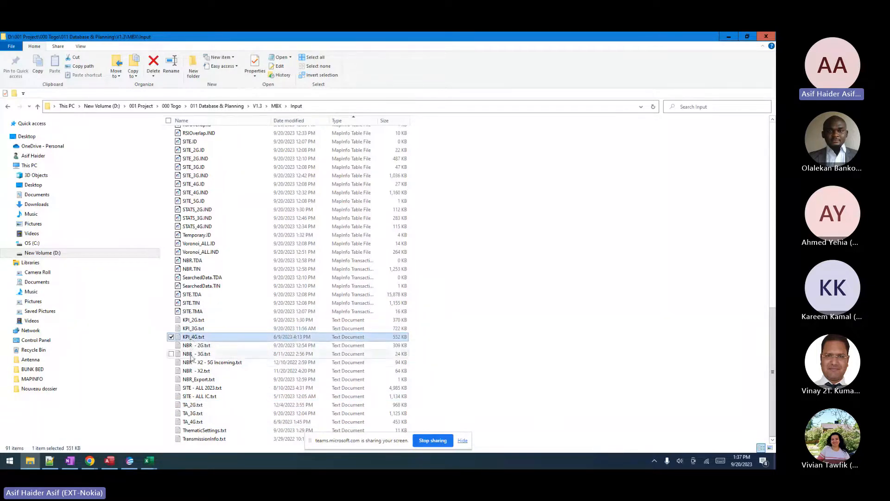
Open TA_3G.txt in Excel and fit all column widths to their contents.
{"action": "left_click", "coordinate": [191, 408]}
{"action": "left_click_drag", "start_coordinate": [191, 413], "coordinate": [158, 349]}
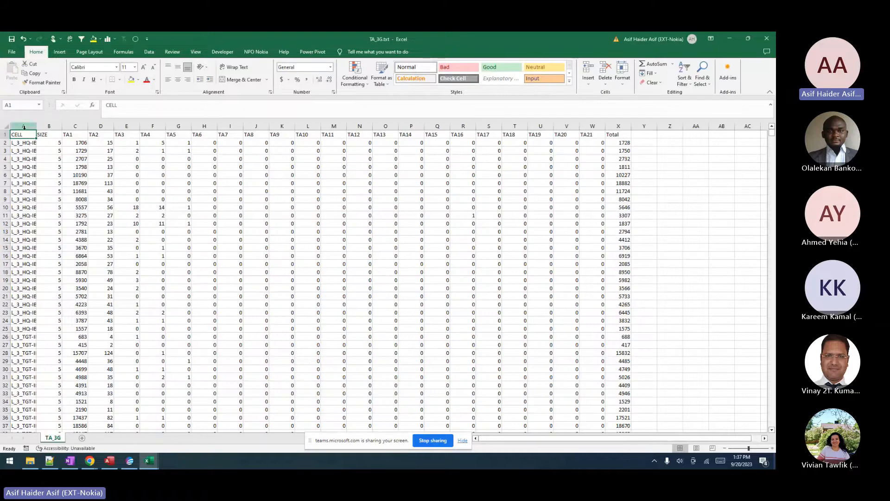
{"action": "left_click", "coordinate": [9, 124]}
{"action": "double_click", "coordinate": [36, 126]}
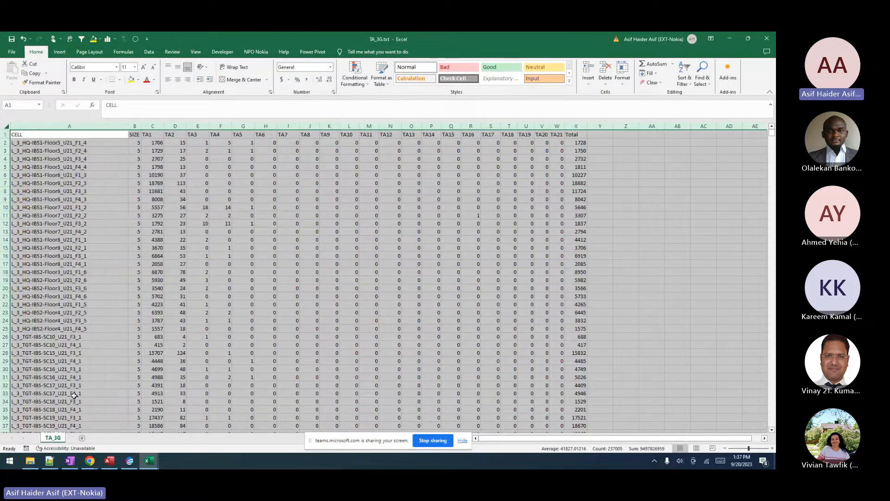
Review the CELL, SIZE and TA1 to TA21 columns of the TA_3G sheet.
{"action": "left_click", "coordinate": [59, 125]}
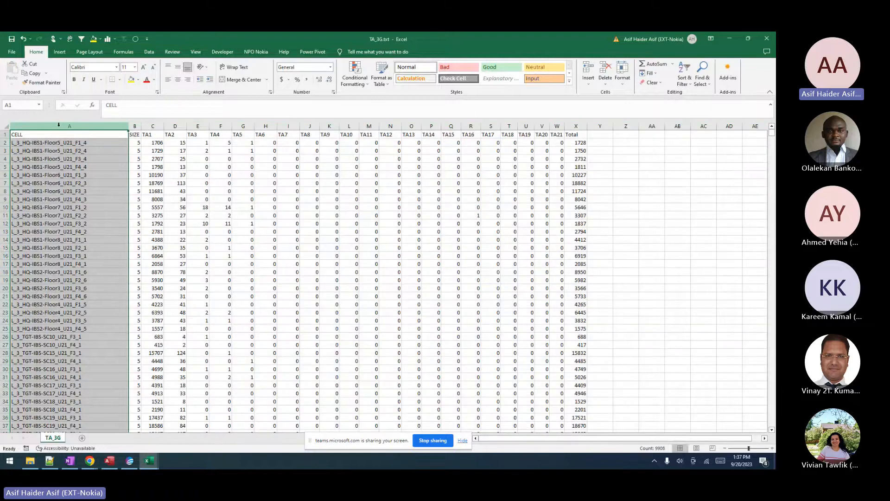
{"action": "left_click", "coordinate": [134, 124]}
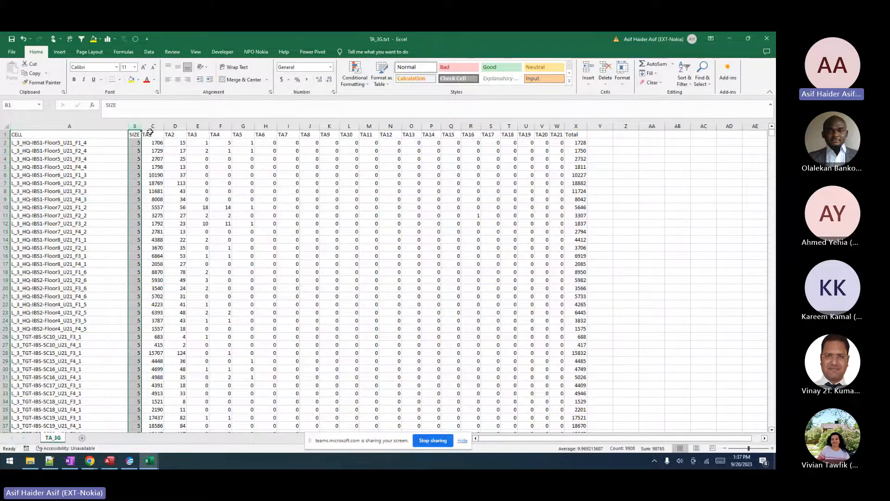
{"action": "left_click_drag", "start_coordinate": [149, 134], "coordinate": [541, 141]}
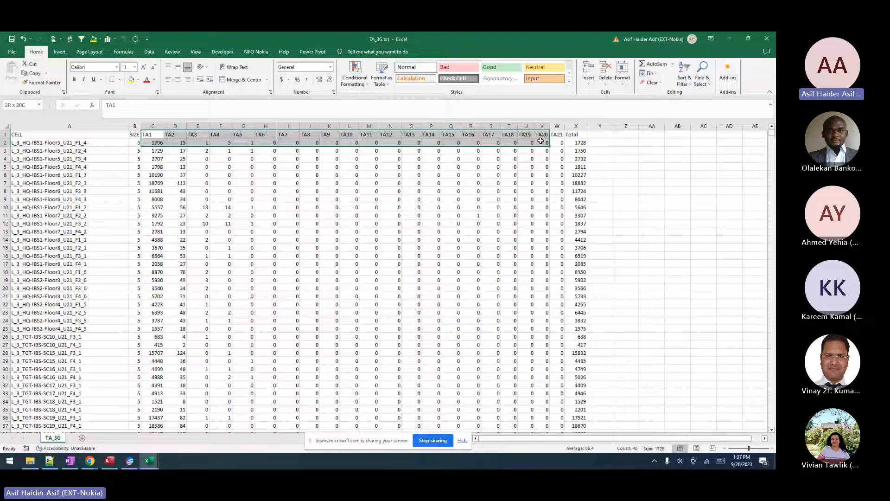
{"action": "left_click", "coordinate": [153, 141]}
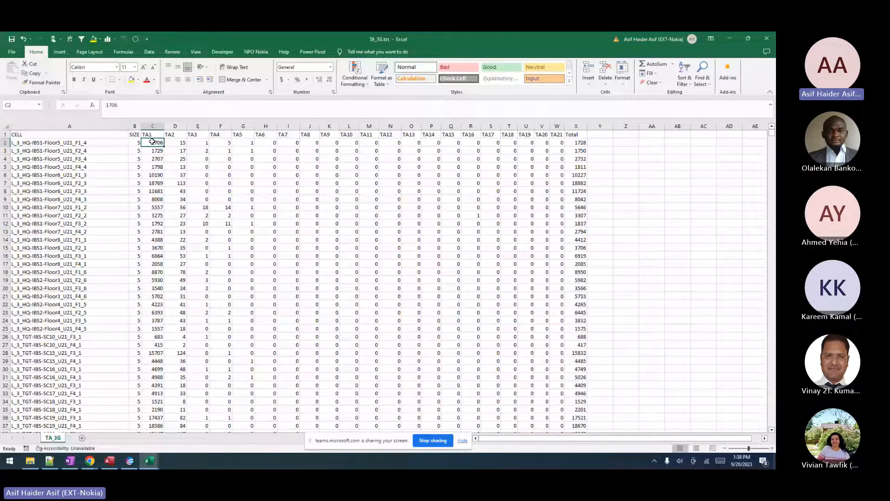
{"action": "left_click_drag", "start_coordinate": [153, 142], "coordinate": [556, 280]}
Enter the formula =SUM(C2:W2) in cell X2 of the Total column.
{"action": "left_click", "coordinate": [578, 143]}
{"action": "type", "text": "="}
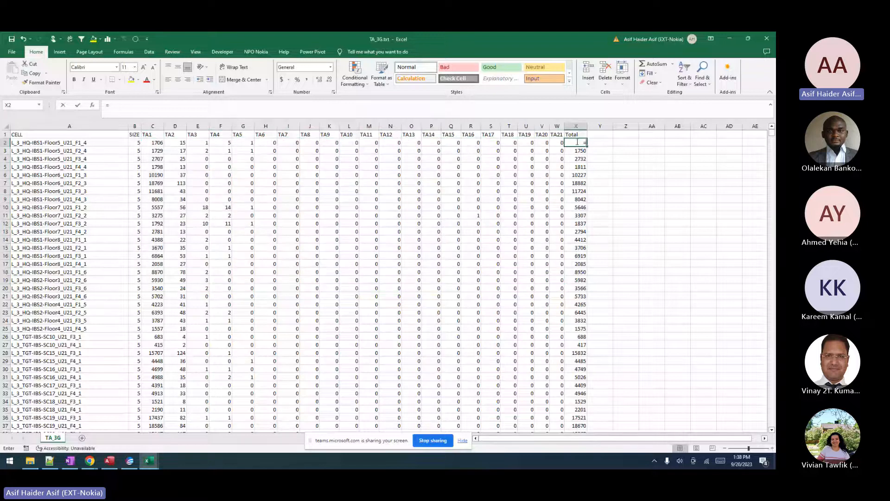
{"action": "type", "text": "SUM("}
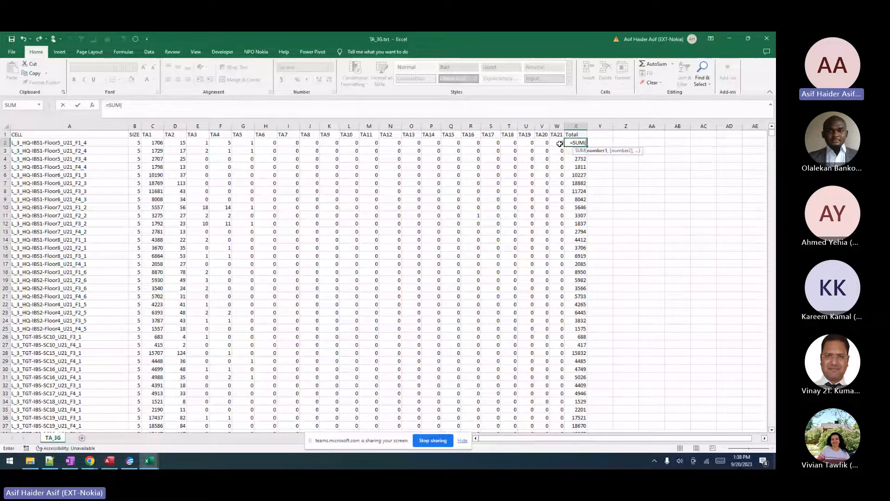
{"action": "left_click_drag", "start_coordinate": [559, 144], "coordinate": [159, 141]}
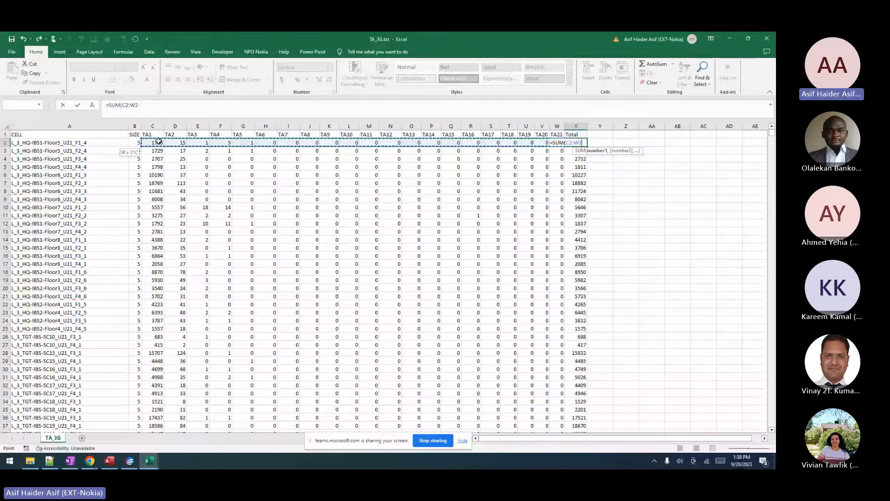
{"action": "key", "text": "Return"}
Add filters to the TA_3G header row and review the SIZE filter values and the TA1 to TA21 columns.
{"action": "left_click", "coordinate": [134, 141]}
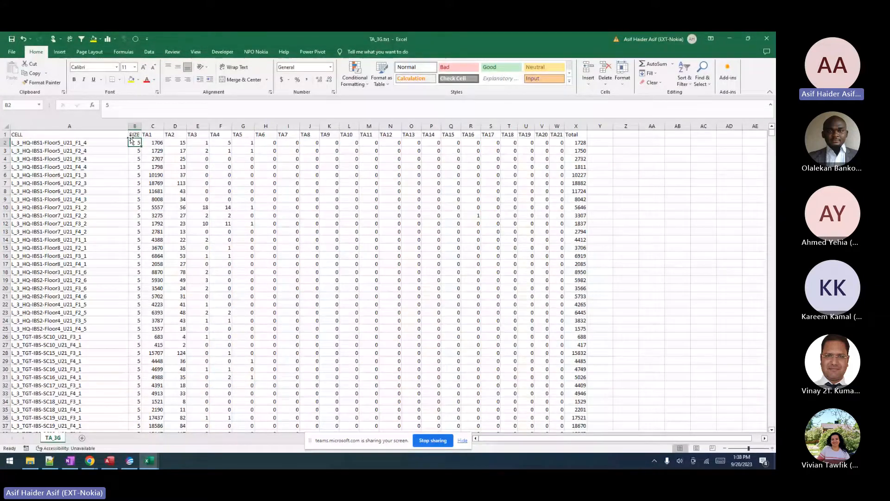
{"action": "left_click", "coordinate": [133, 135]}
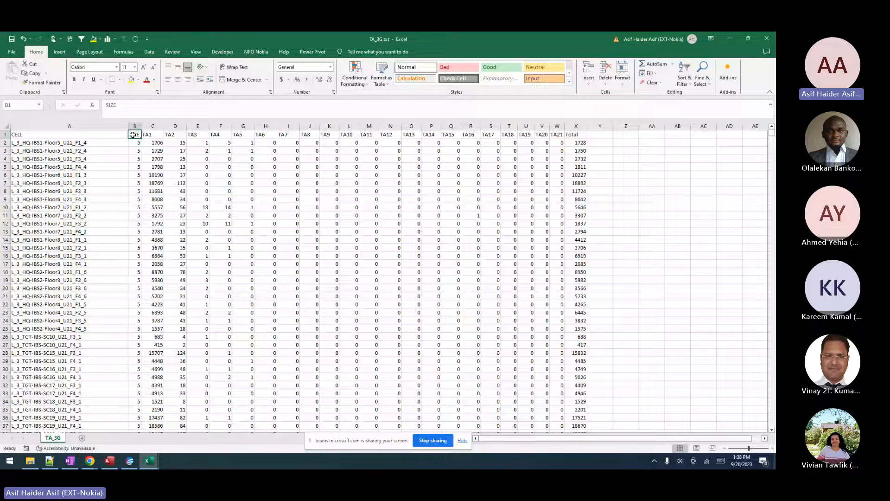
{"action": "left_click", "coordinate": [148, 51]}
{"action": "left_click", "coordinate": [267, 72]}
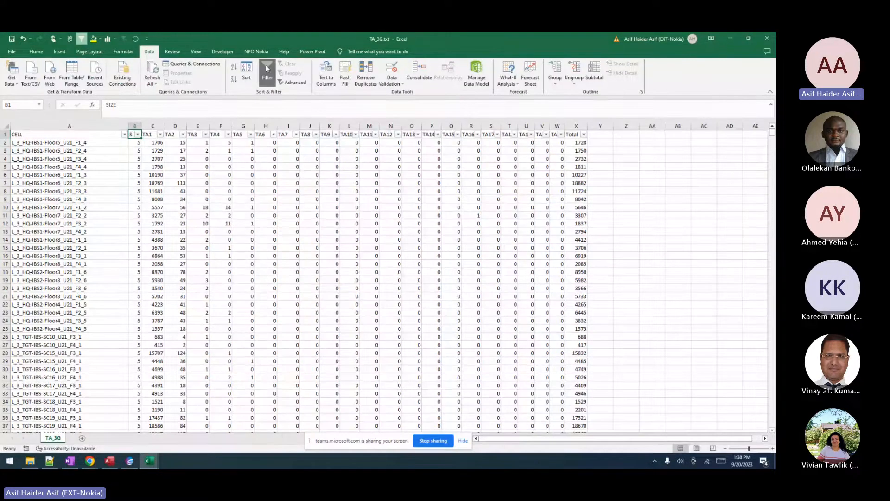
{"action": "left_click", "coordinate": [138, 134]}
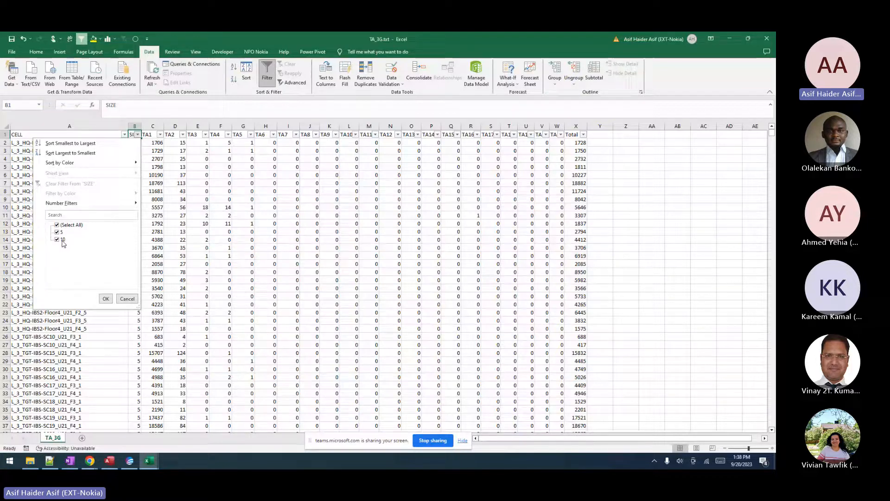
{"action": "left_click", "coordinate": [106, 298]}
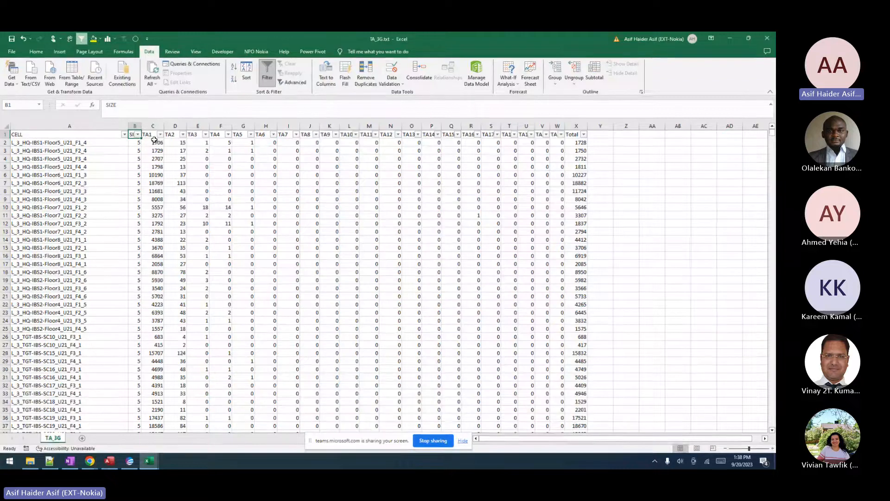
{"action": "left_click_drag", "start_coordinate": [155, 138], "coordinate": [559, 152]}
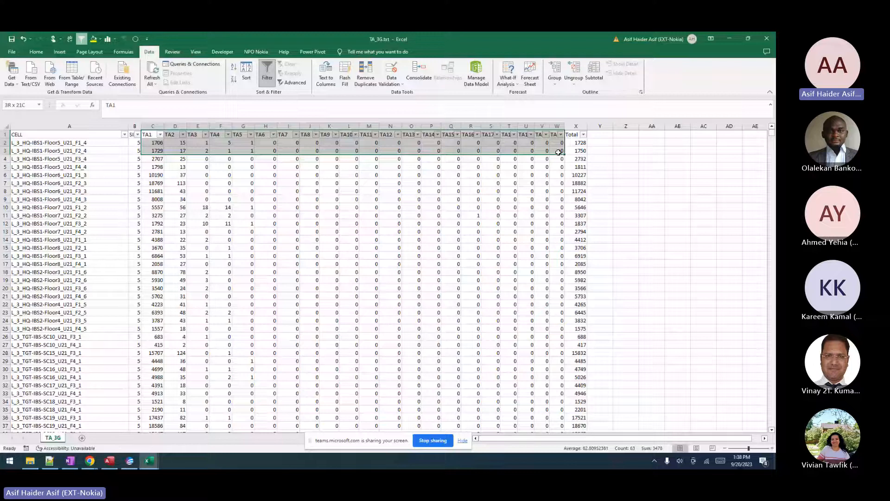
{"action": "left_click", "coordinate": [133, 146]}
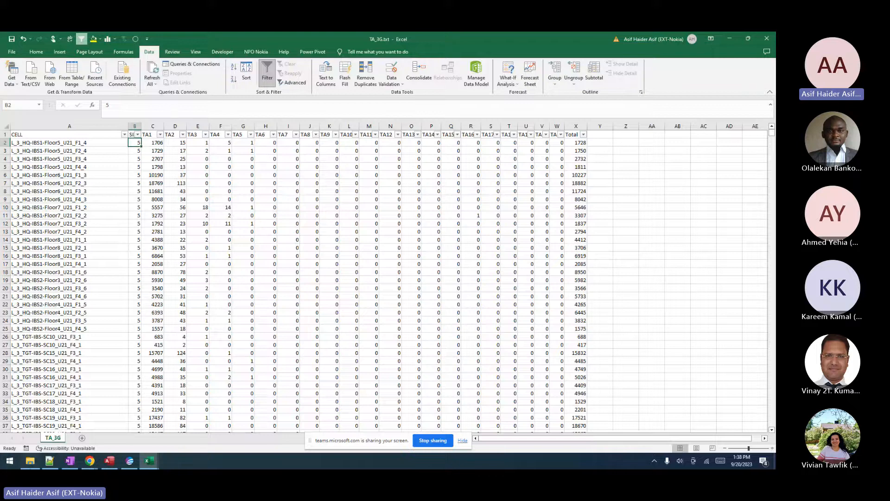
Open TA_4G.txt from the Input folder in Excel and fit all column widths to their contents.
{"action": "key", "text": "alt+Tab"}
{"action": "left_click_drag", "start_coordinate": [195, 422], "coordinate": [202, 445]}
{"action": "key", "text": "alt+Tab"}
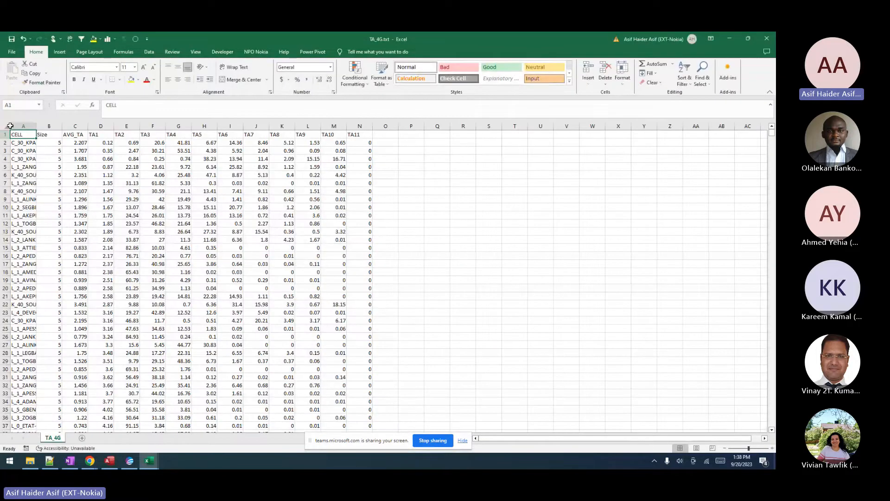
{"action": "left_click", "coordinate": [10, 126]}
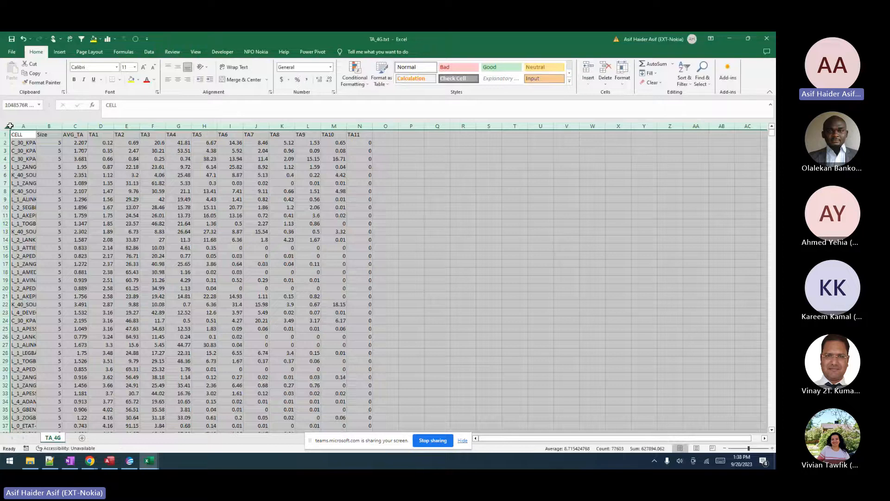
{"action": "double_click", "coordinate": [36, 126]}
{"action": "left_click", "coordinate": [122, 143]}
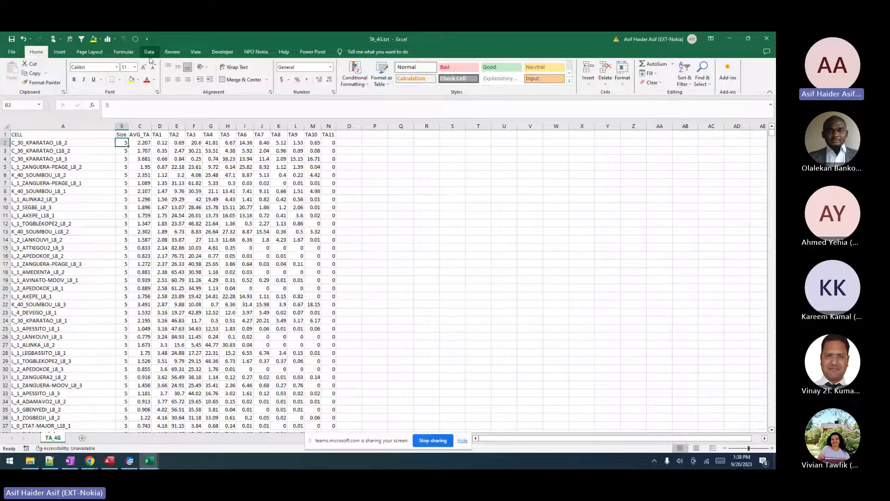
Filter the TA_4G header row temporarily to check the distinct values in the Size column, and remove the filter.
{"action": "left_click", "coordinate": [149, 51]}
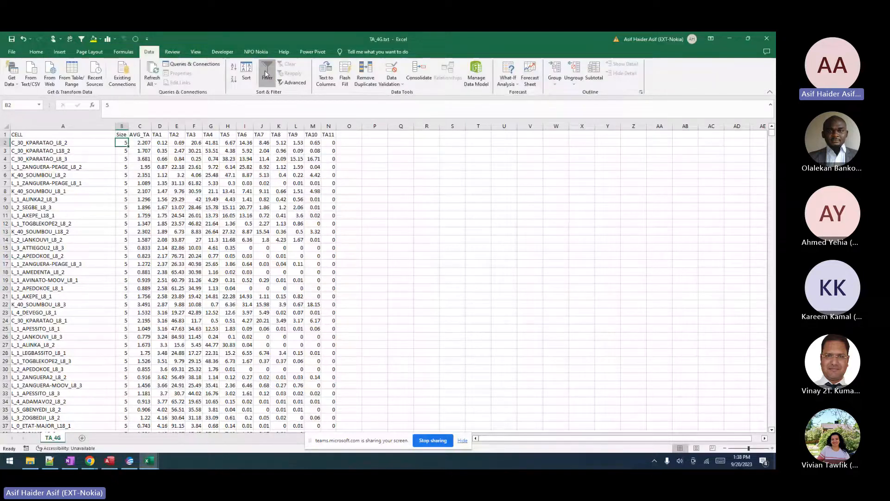
{"action": "left_click", "coordinate": [267, 73]}
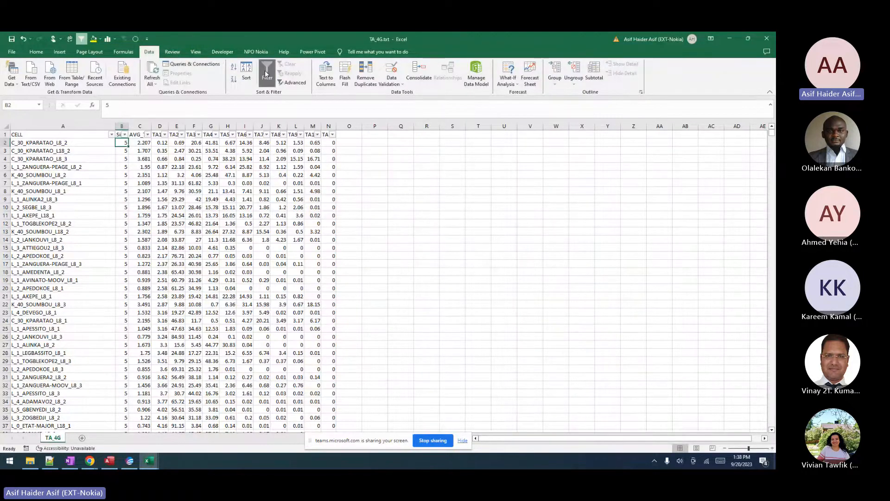
{"action": "left_click", "coordinate": [125, 134]}
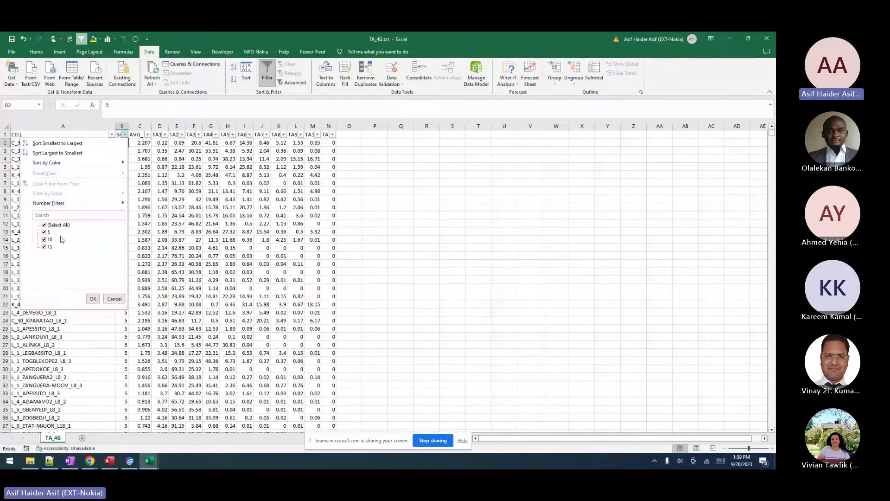
{"action": "left_click", "coordinate": [128, 130]}
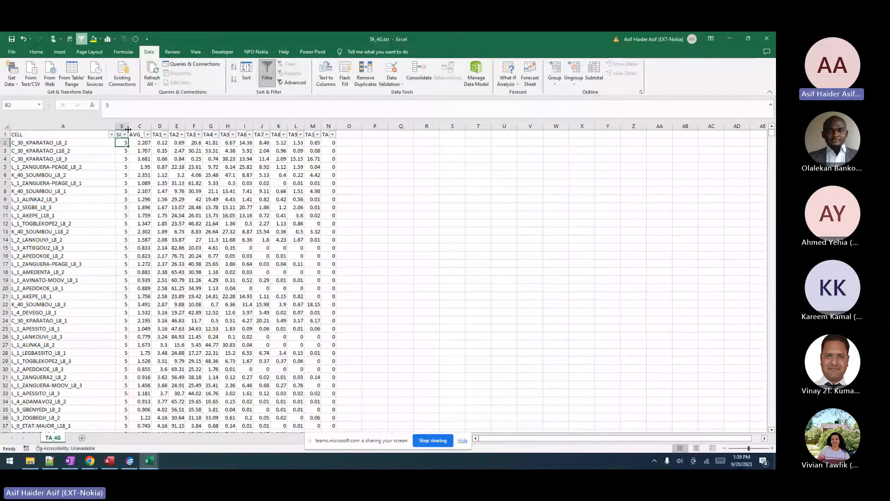
{"action": "left_click", "coordinate": [194, 175]}
{"action": "left_click", "coordinate": [269, 76]}
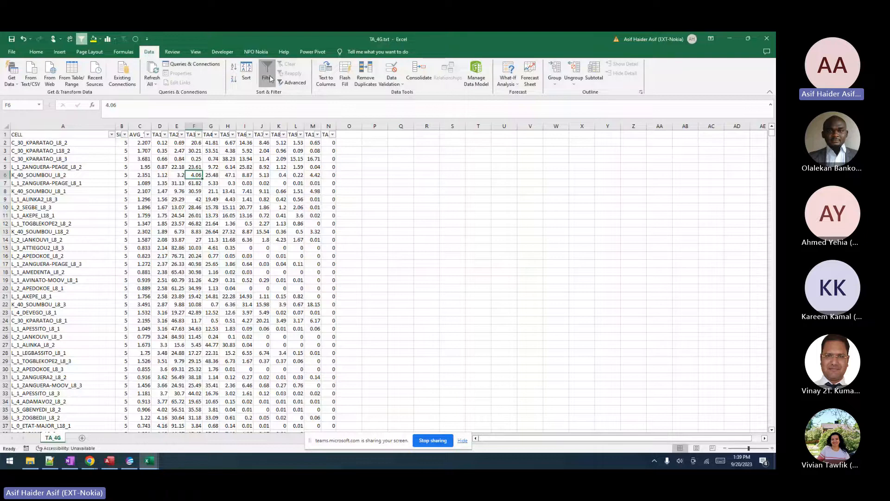
Review the AVG_TA, TA1 to TA11 and CELL columns and the data rows of the TA_4G sheet.
{"action": "left_click_drag", "start_coordinate": [139, 128], "coordinate": [313, 128]}
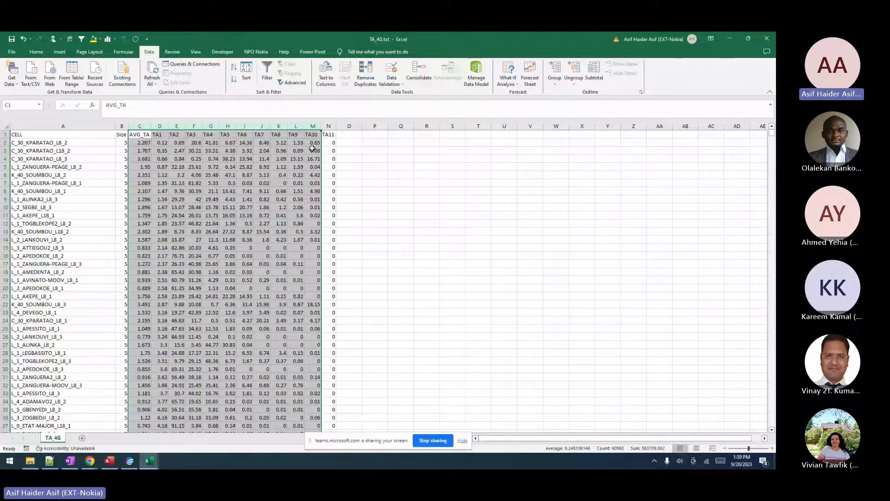
{"action": "left_click", "coordinate": [141, 125]}
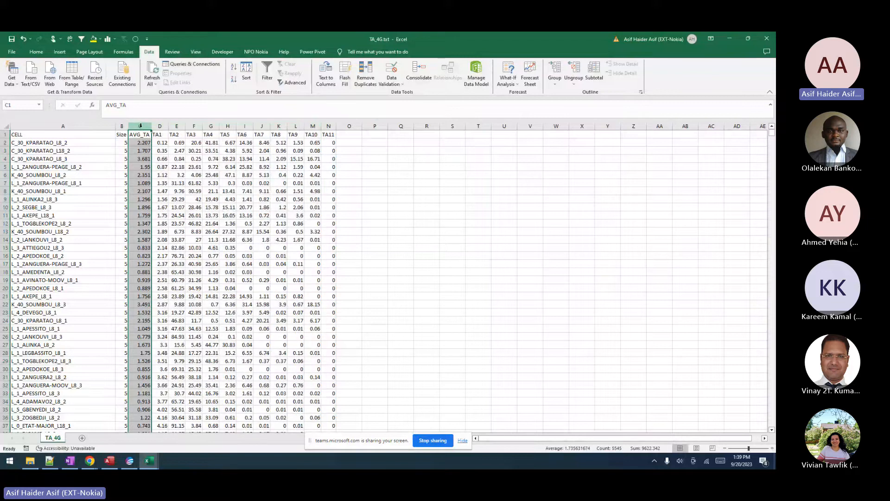
{"action": "left_click_drag", "start_coordinate": [160, 126], "coordinate": [332, 144]}
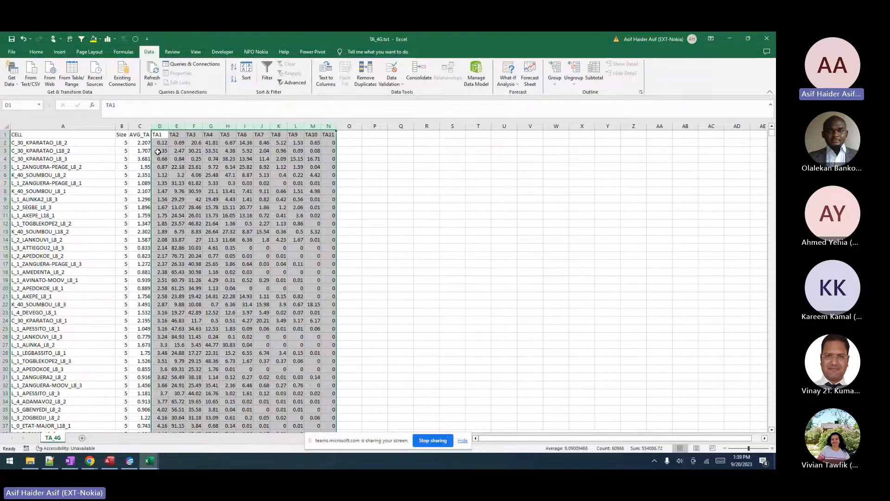
{"action": "left_click", "coordinate": [138, 139]}
{"action": "left_click", "coordinate": [41, 126]}
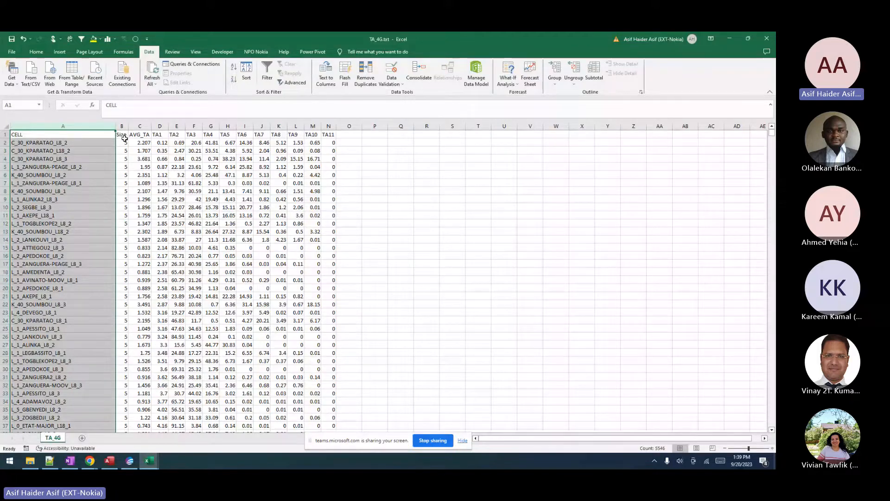
{"action": "left_click_drag", "start_coordinate": [62, 143], "coordinate": [329, 353]}
Return to the TA_3G workbook, fit the SIZE column to its contents and review the CELL, SIZE and TA columns.
{"action": "left_click", "coordinate": [149, 461]}
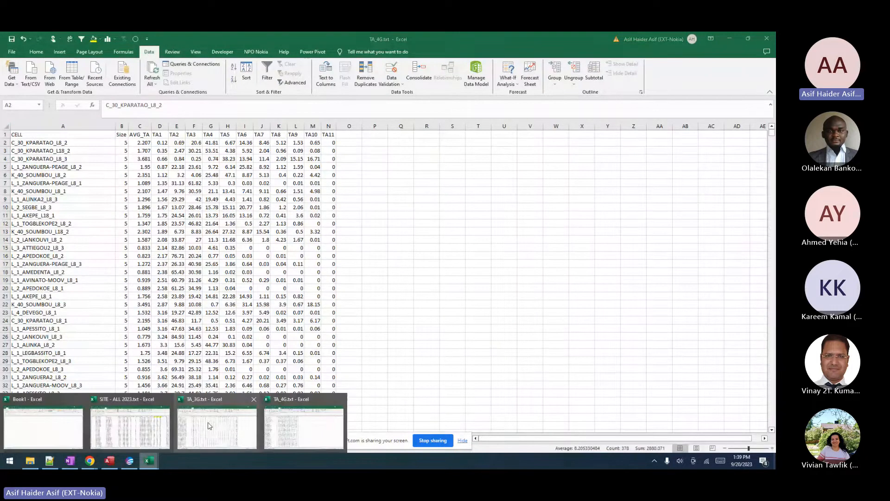
{"action": "left_click", "coordinate": [208, 426]}
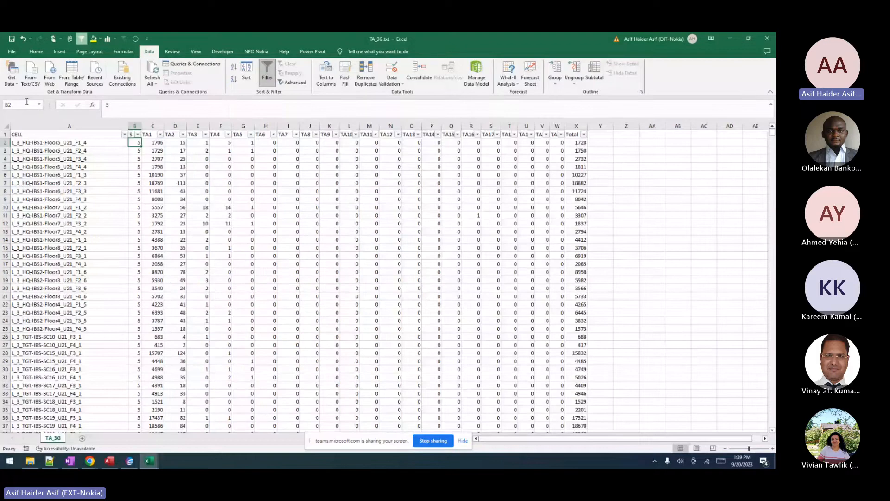
{"action": "left_click", "coordinate": [28, 125]}
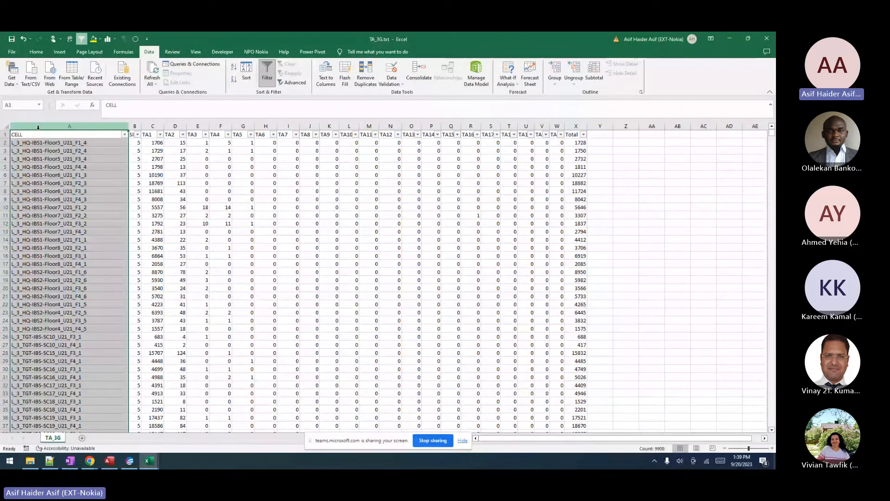
{"action": "left_click", "coordinate": [135, 127]}
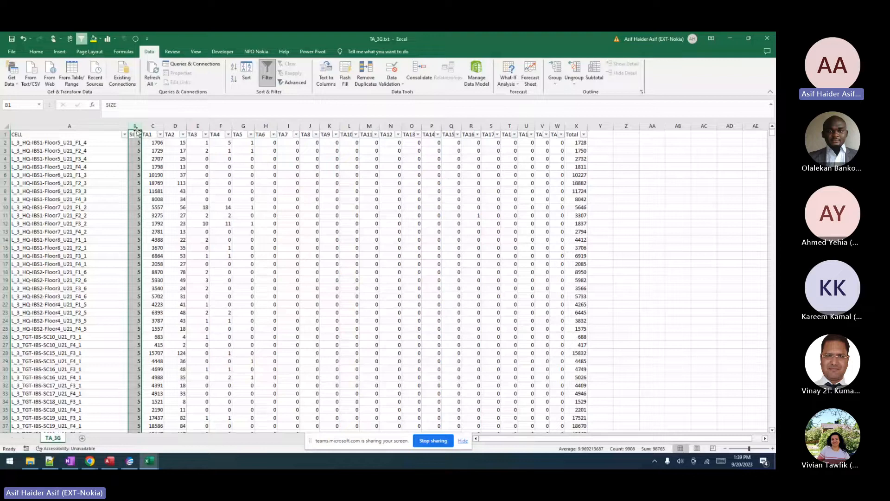
{"action": "double_click", "coordinate": [142, 126]}
{"action": "left_click", "coordinate": [138, 143]}
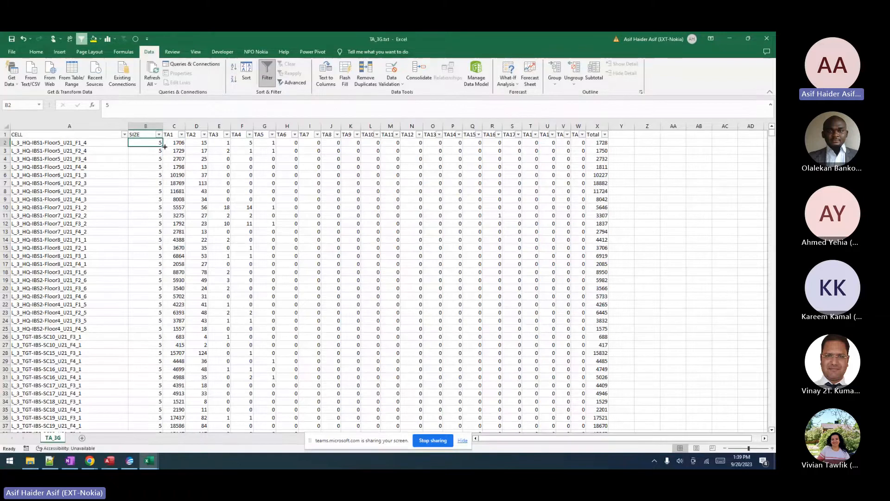
{"action": "left_click_drag", "start_coordinate": [165, 146], "coordinate": [577, 249]}
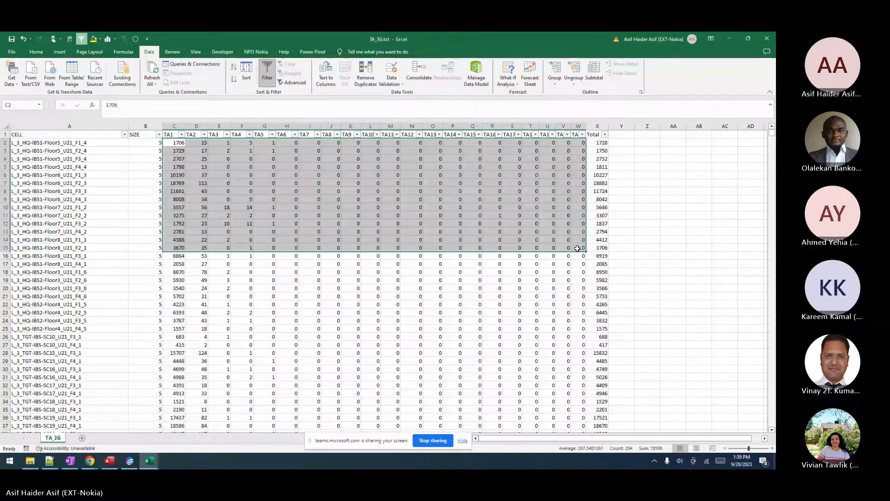
Switch to File Explorer, select the neighbour files from NBR - 2G.txt to NBR - X2.txt, and return to MapInfo Pro.
{"action": "left_click", "coordinate": [30, 463]}
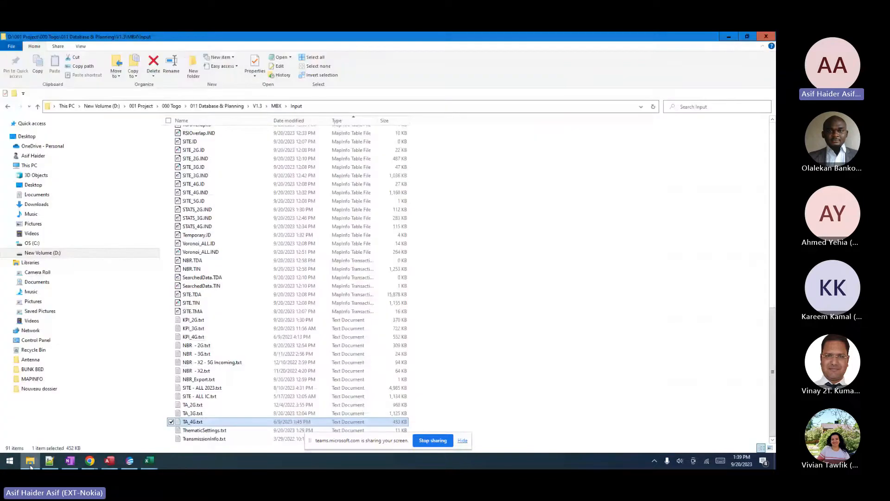
{"action": "left_click", "coordinate": [205, 438]}
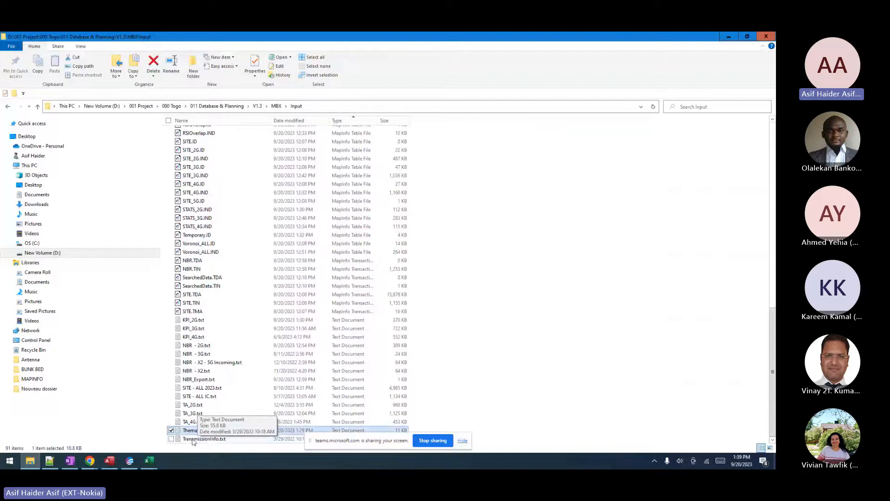
{"action": "left_click", "coordinate": [199, 398]}
{"action": "left_click", "coordinate": [192, 371]}
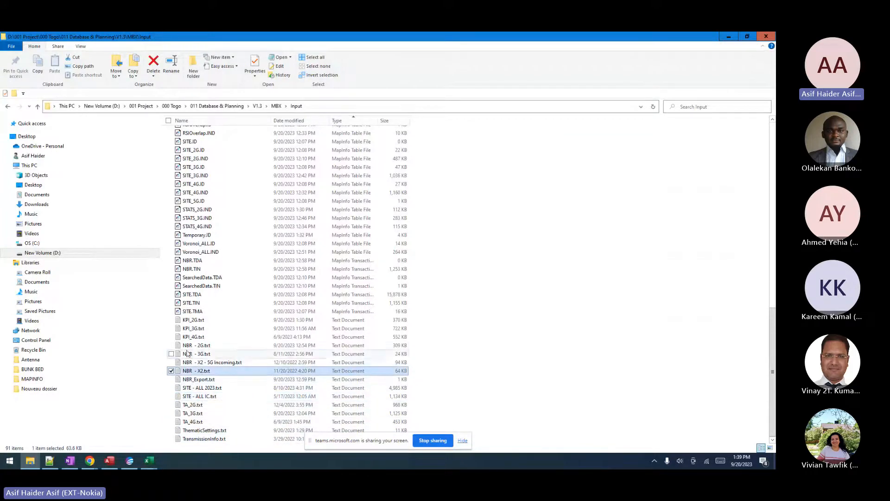
{"action": "left_click", "coordinate": [190, 346], "text": "shift"}
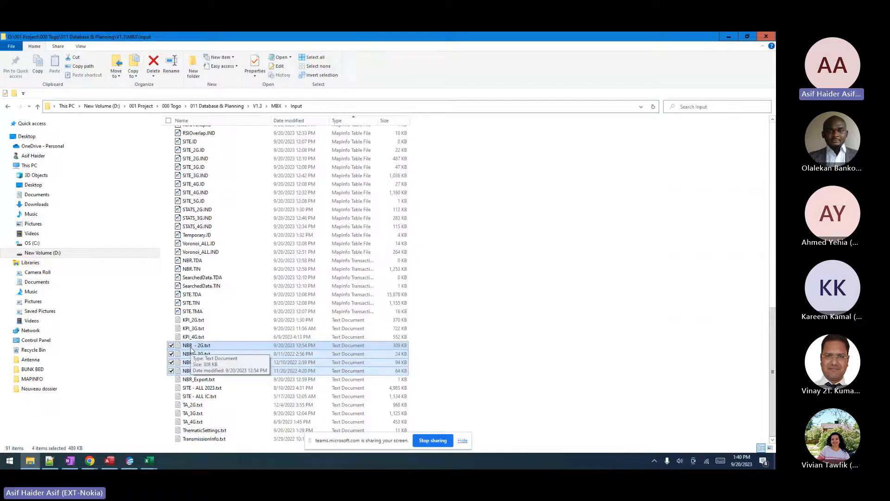
{"action": "left_click", "coordinate": [130, 461]}
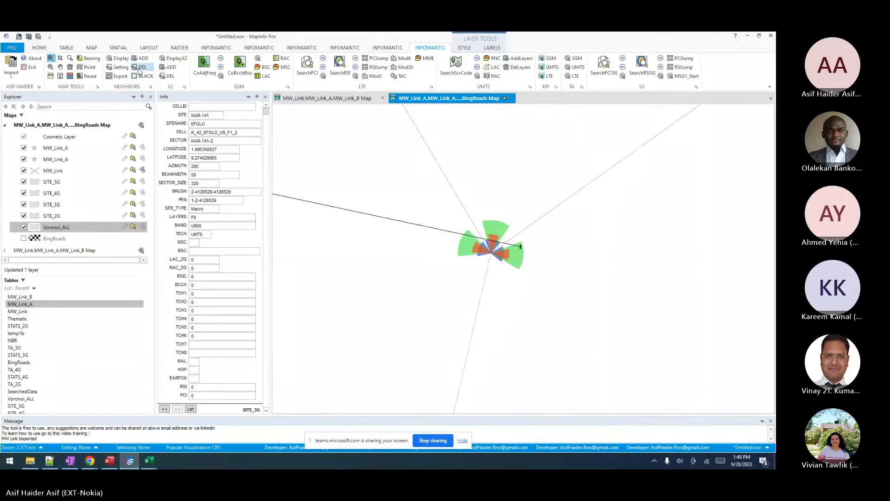